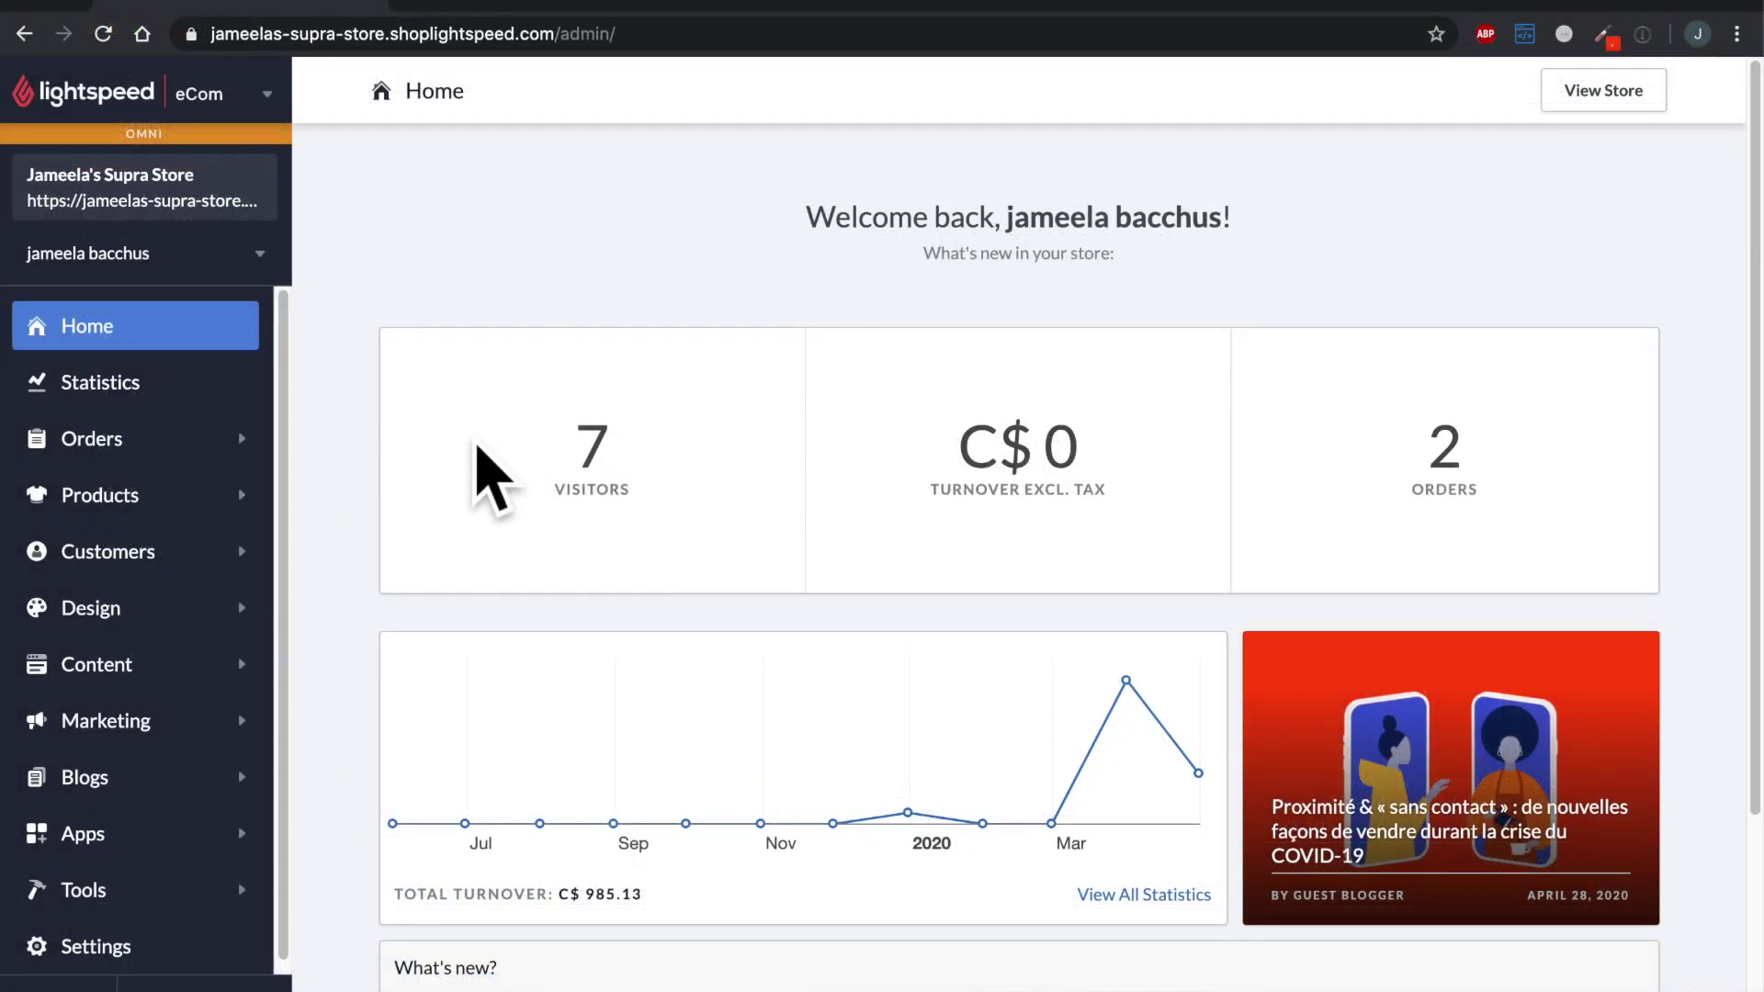
# Step: Open the storefront from the back office and examine the home page header and the Apparel submenu
pyautogui.moveTo(292, 234)
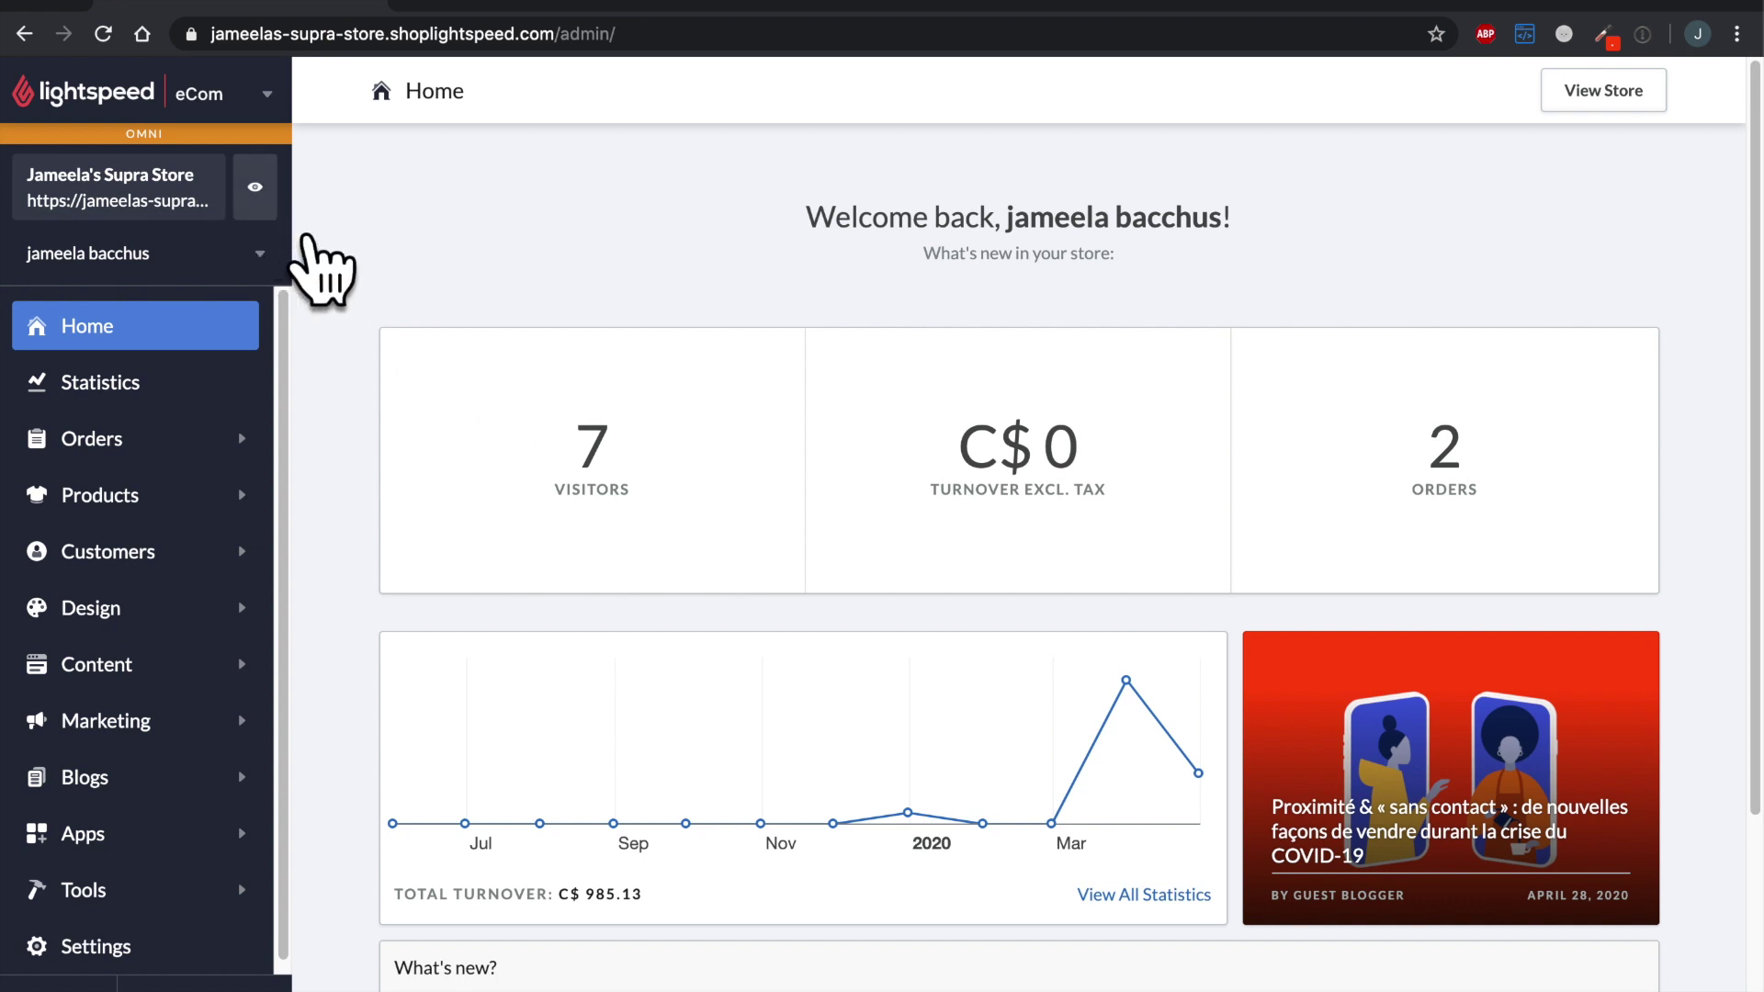
pyautogui.click(254, 186)
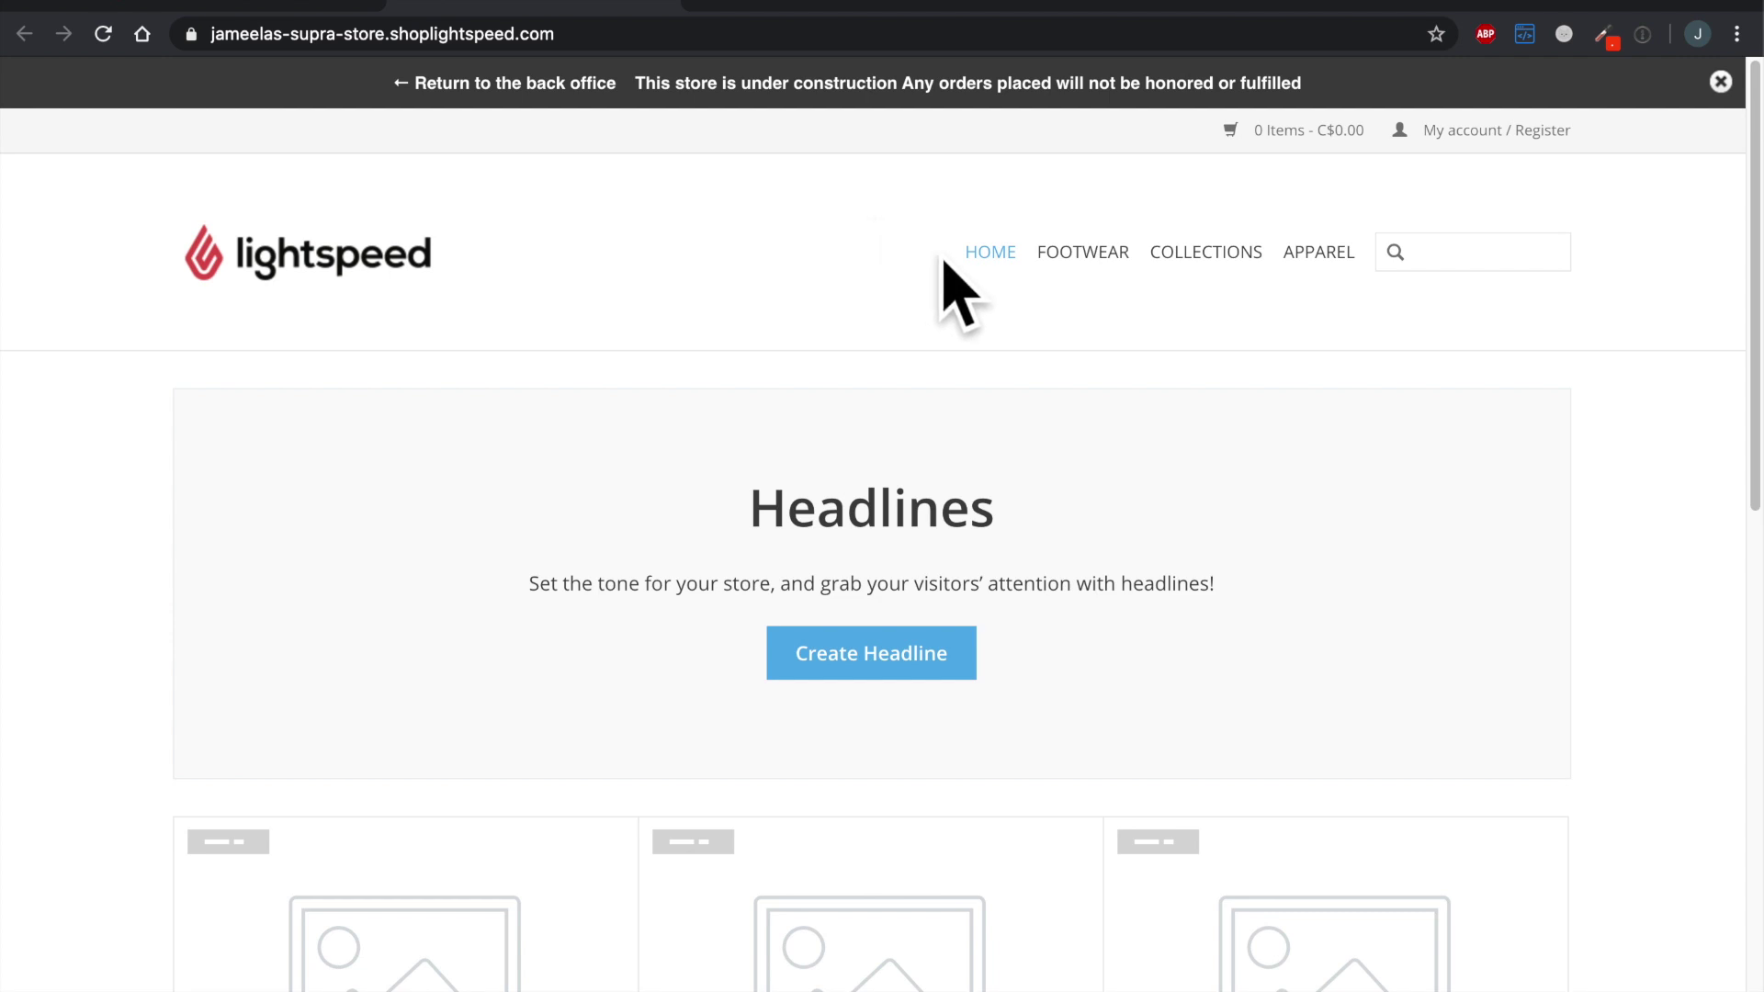
pyautogui.moveTo(1349, 285)
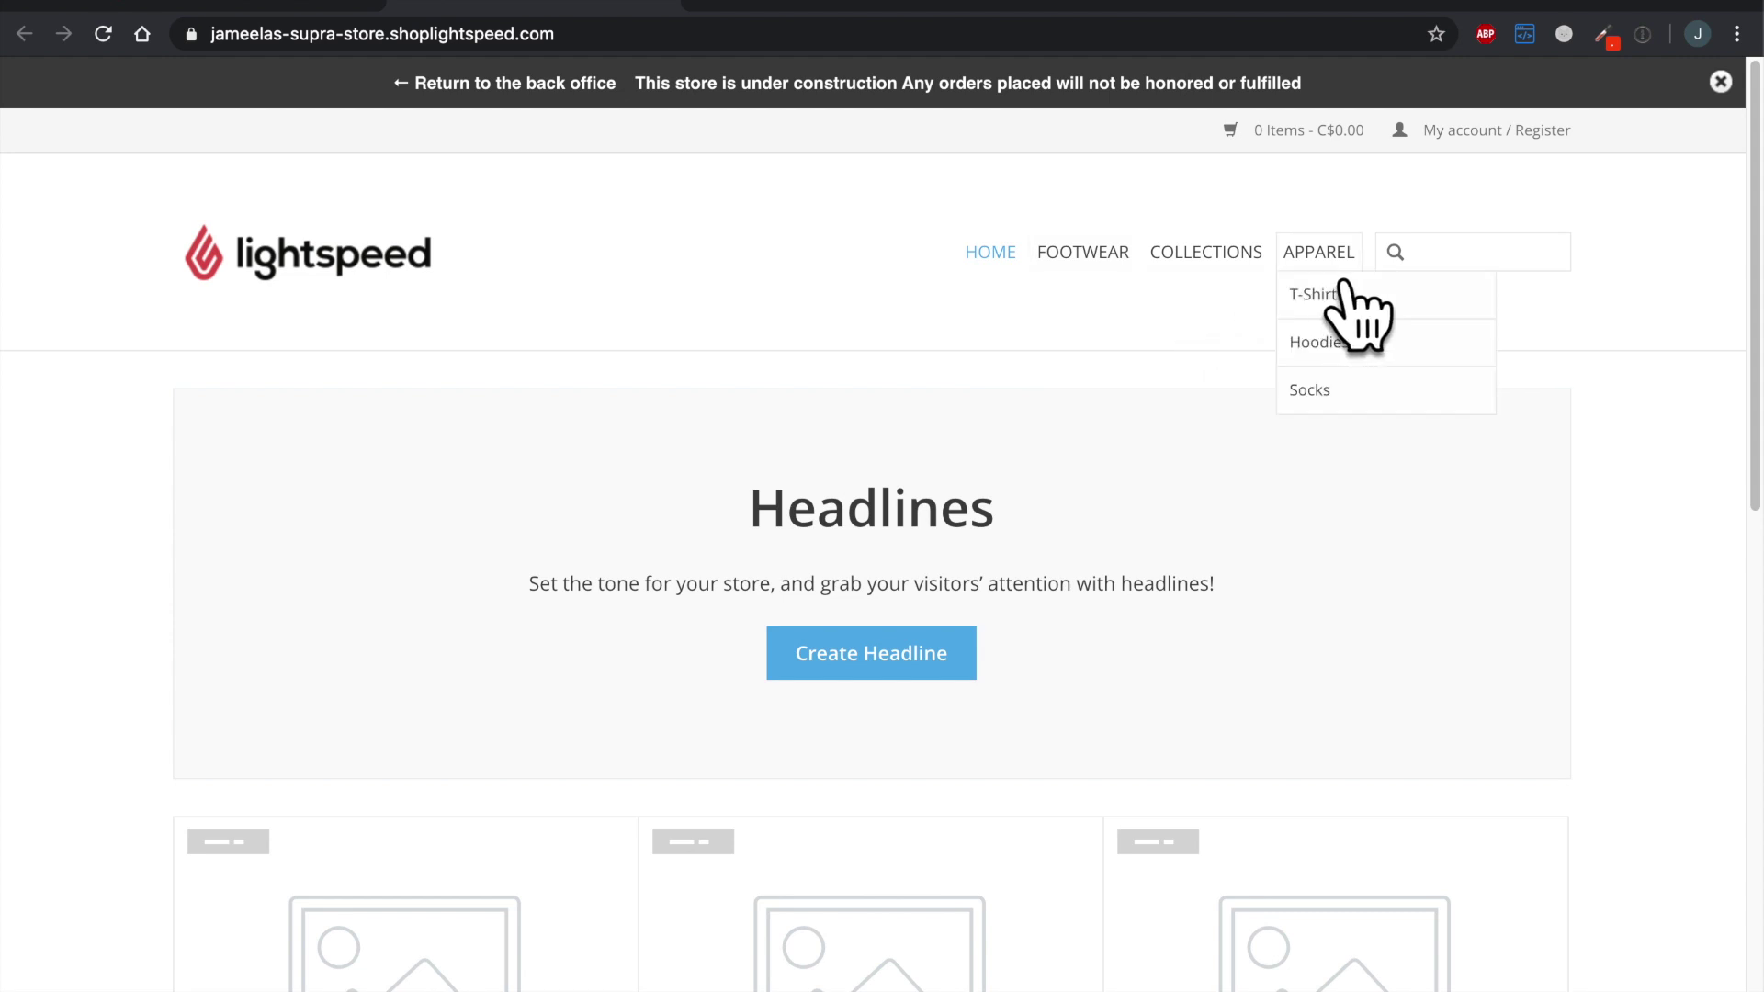
pyautogui.moveTo(1132, 295)
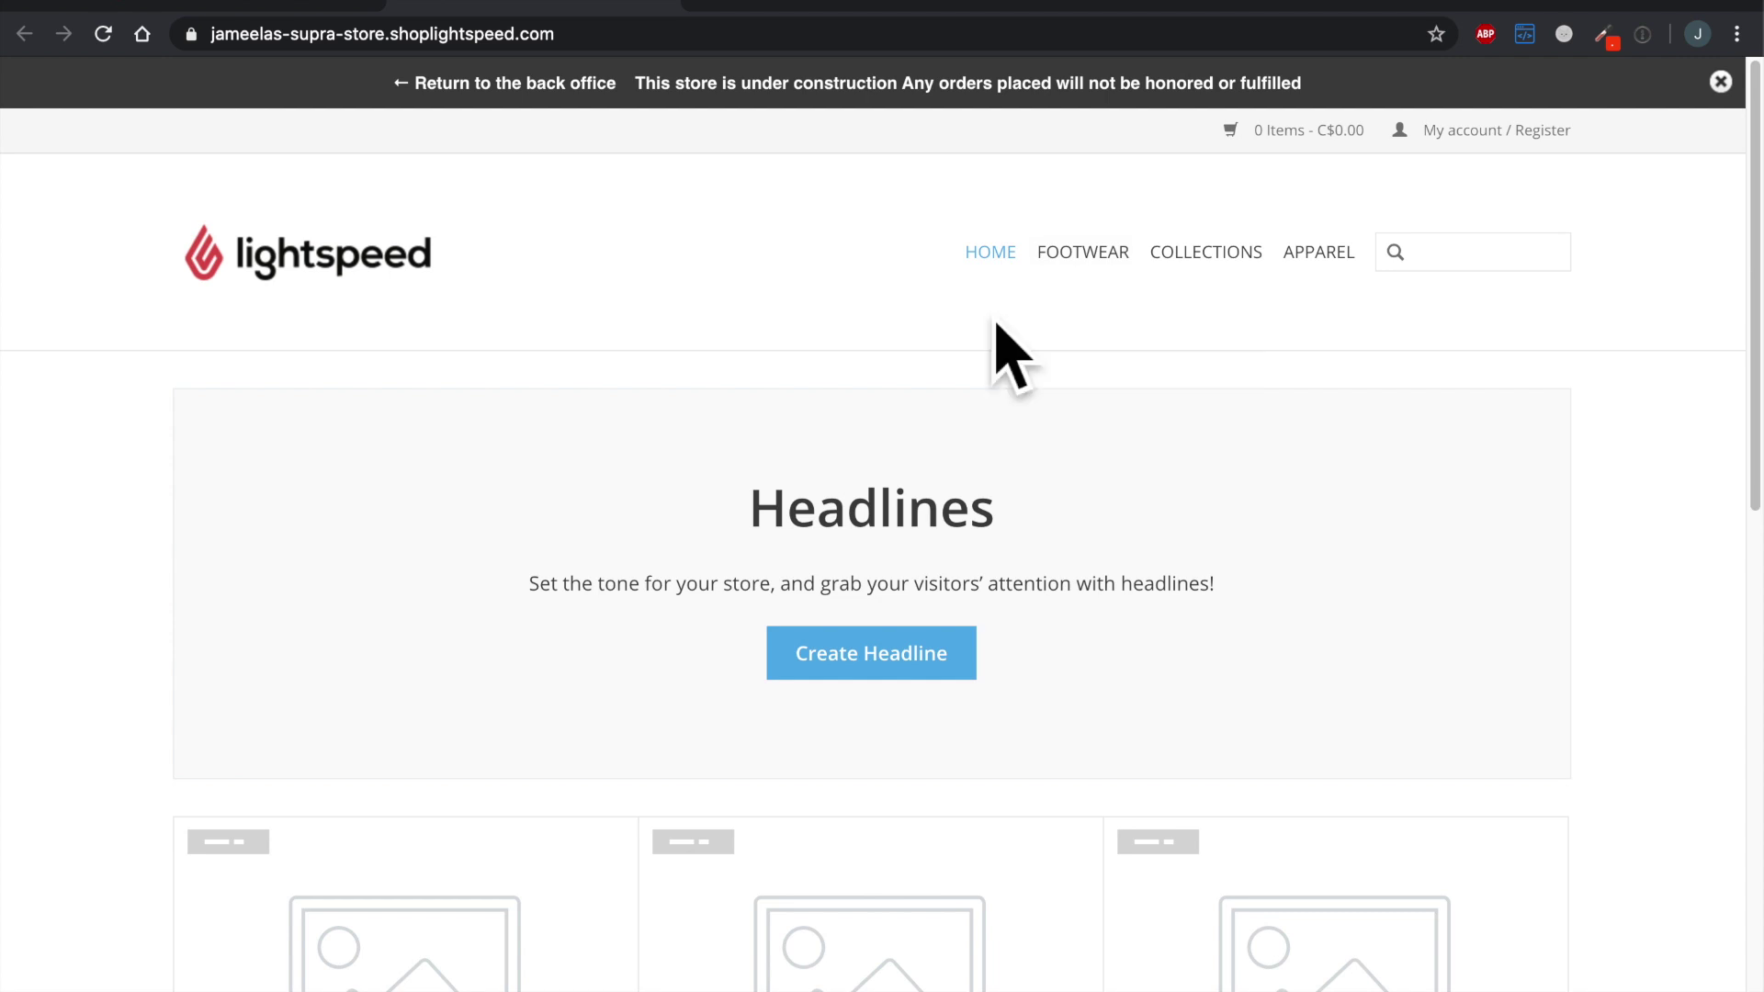
# Step: Back in the back office, open the Homepage content page and paste the welcome message with the 10% in-store offer into its content
pyautogui.click(356, 8)
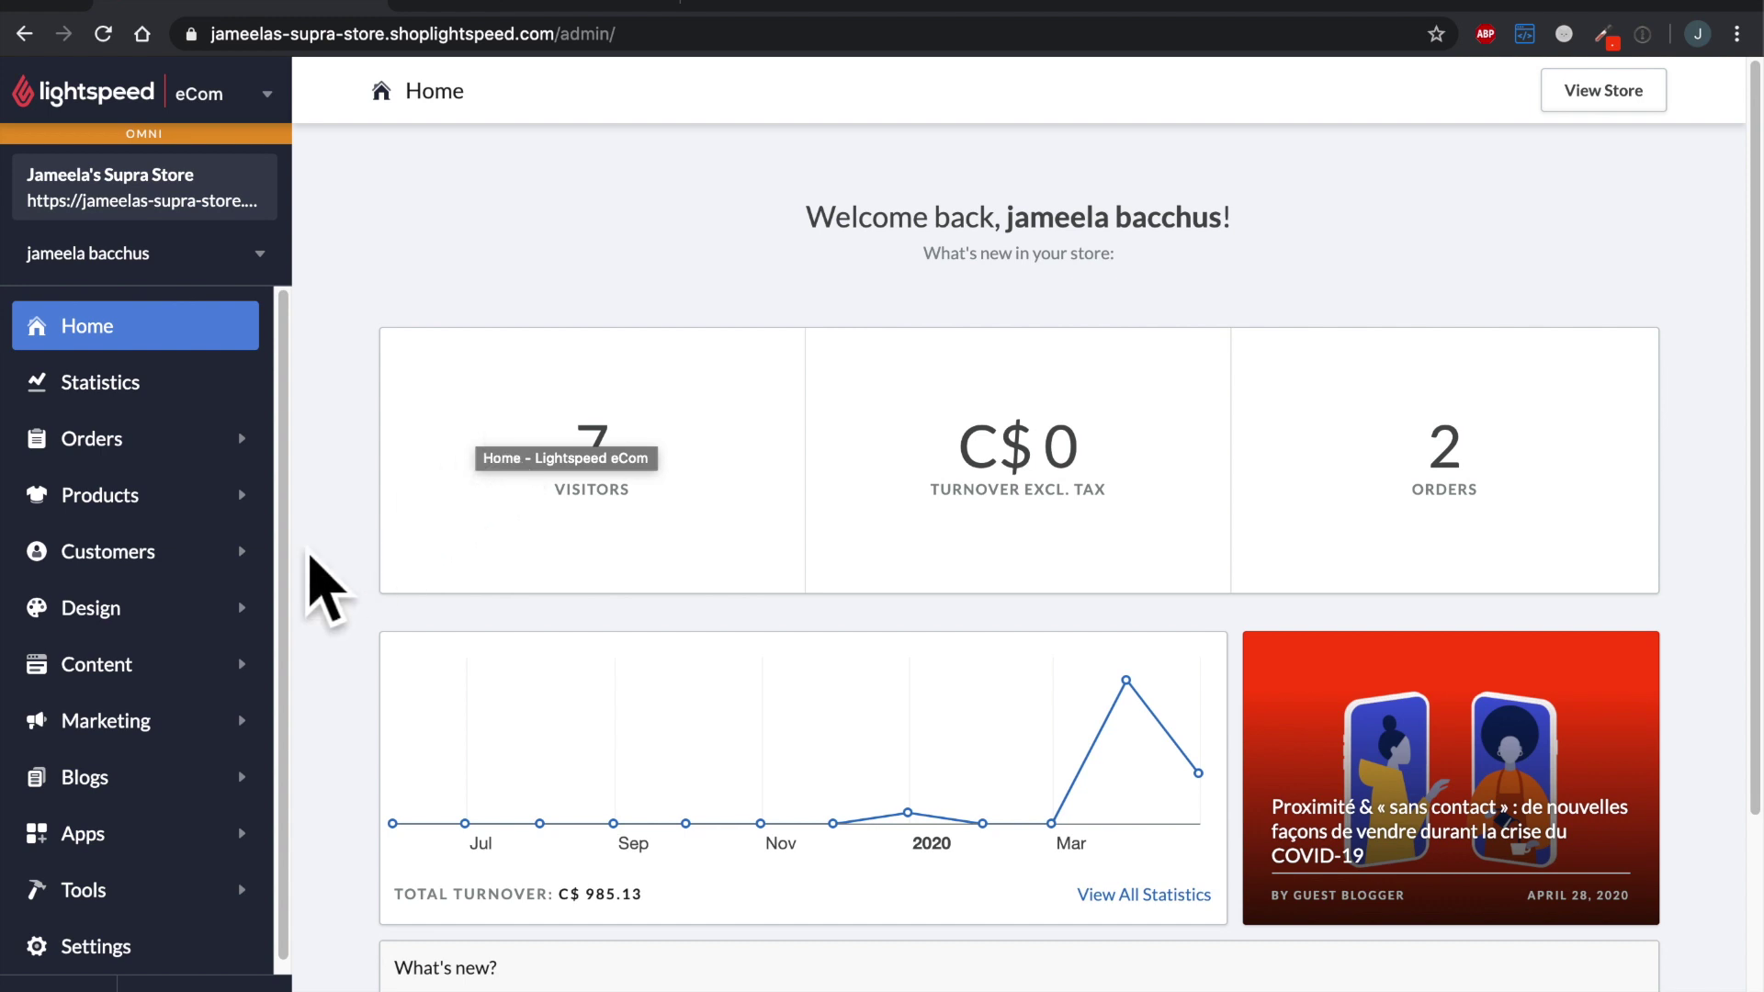
pyautogui.click(184, 698)
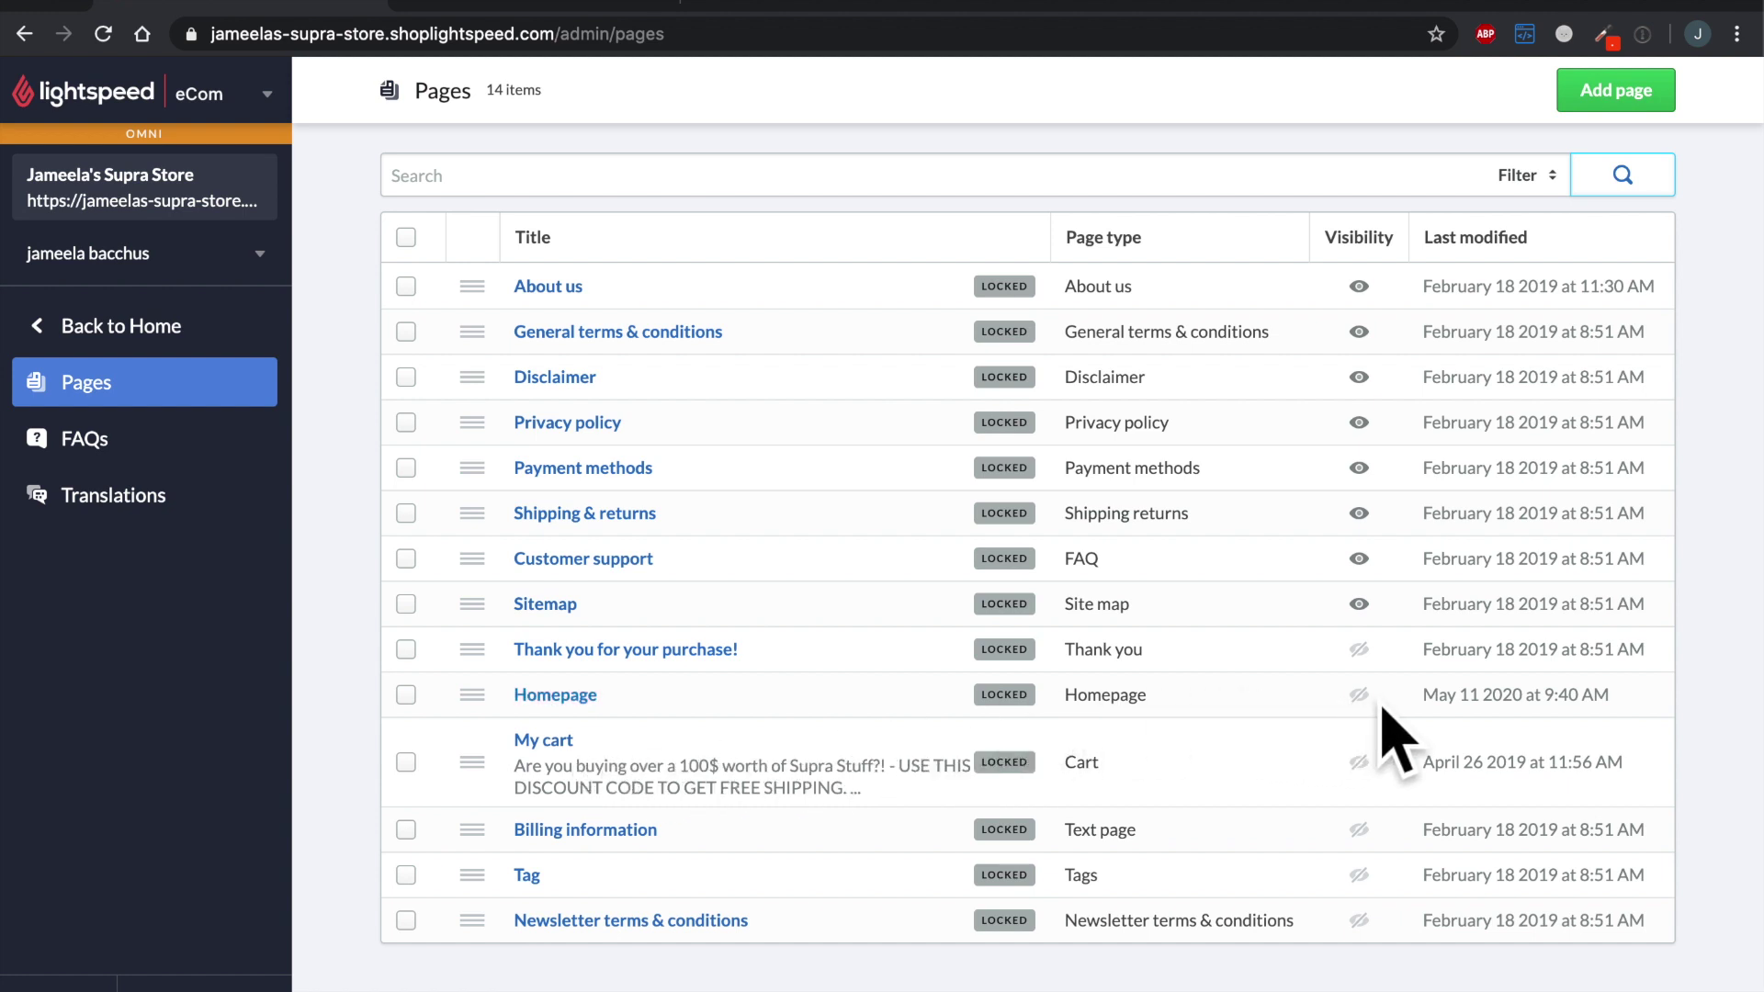
pyautogui.click(625, 728)
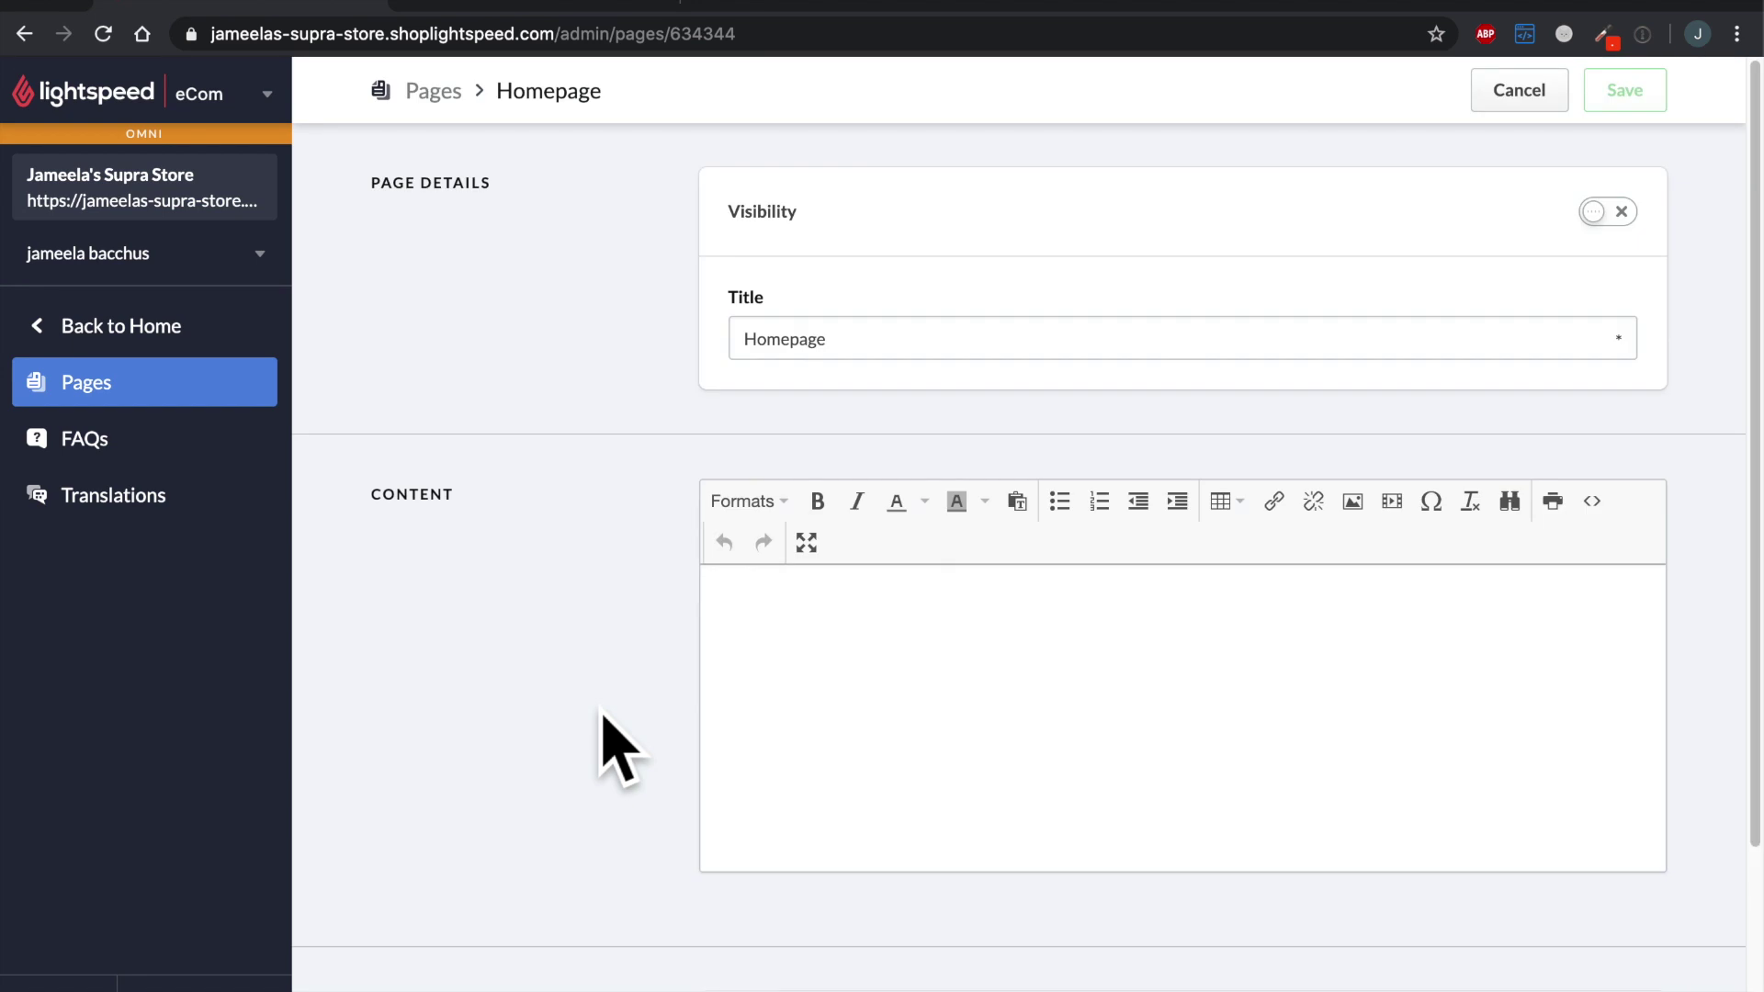
pyautogui.click(846, 696)
pyautogui.hotkey('ctrl', 'v')
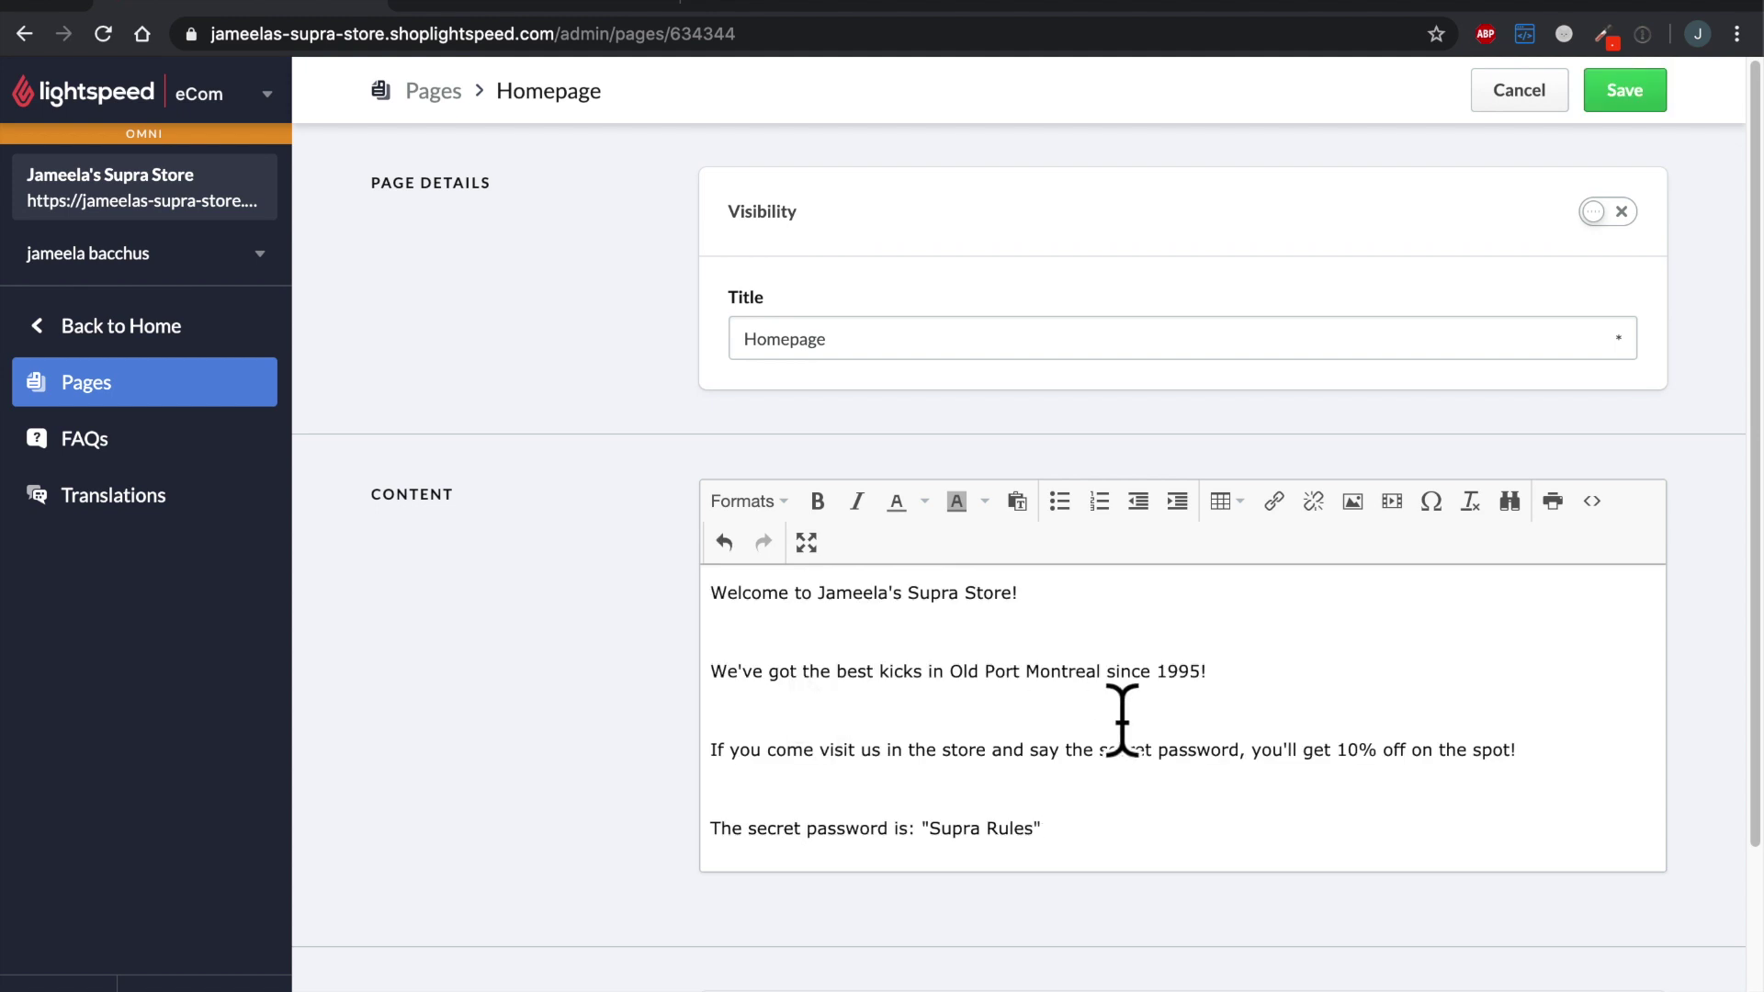
# Step: Insert the image gare viger.jpg on a new line below the welcome message in the Homepage content
pyautogui.scroll(-1, 1121, 719)
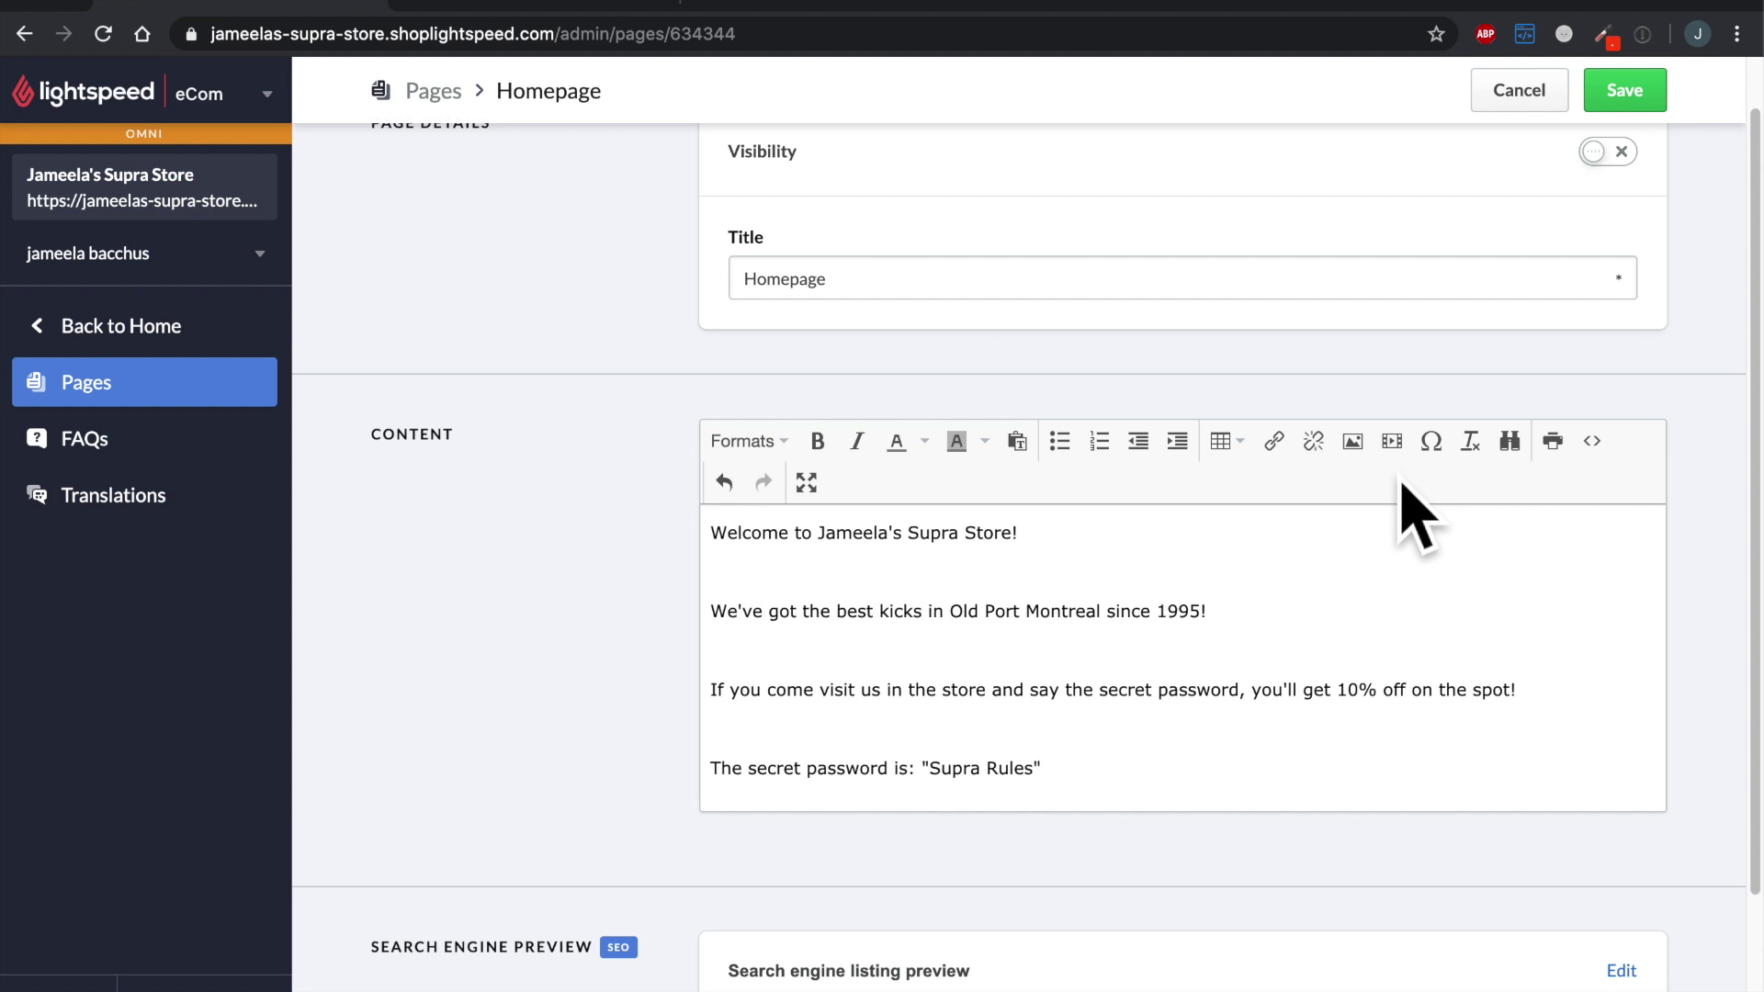
pyautogui.press('Return')
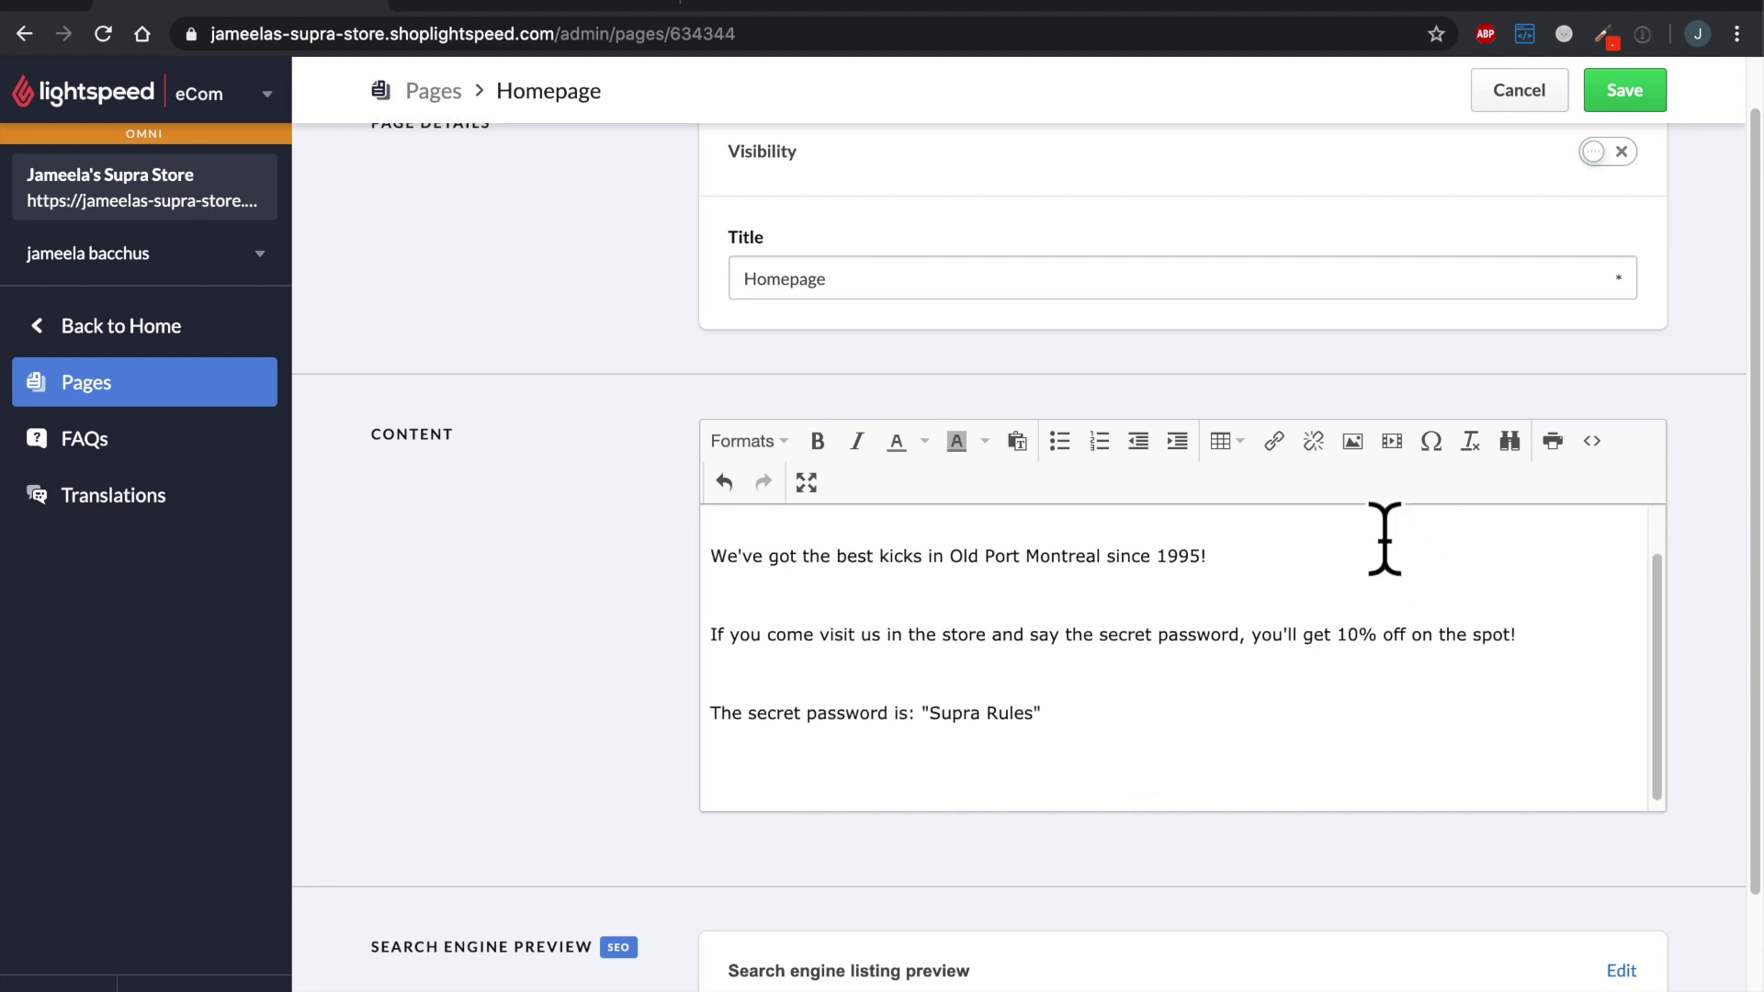
pyautogui.click(1352, 442)
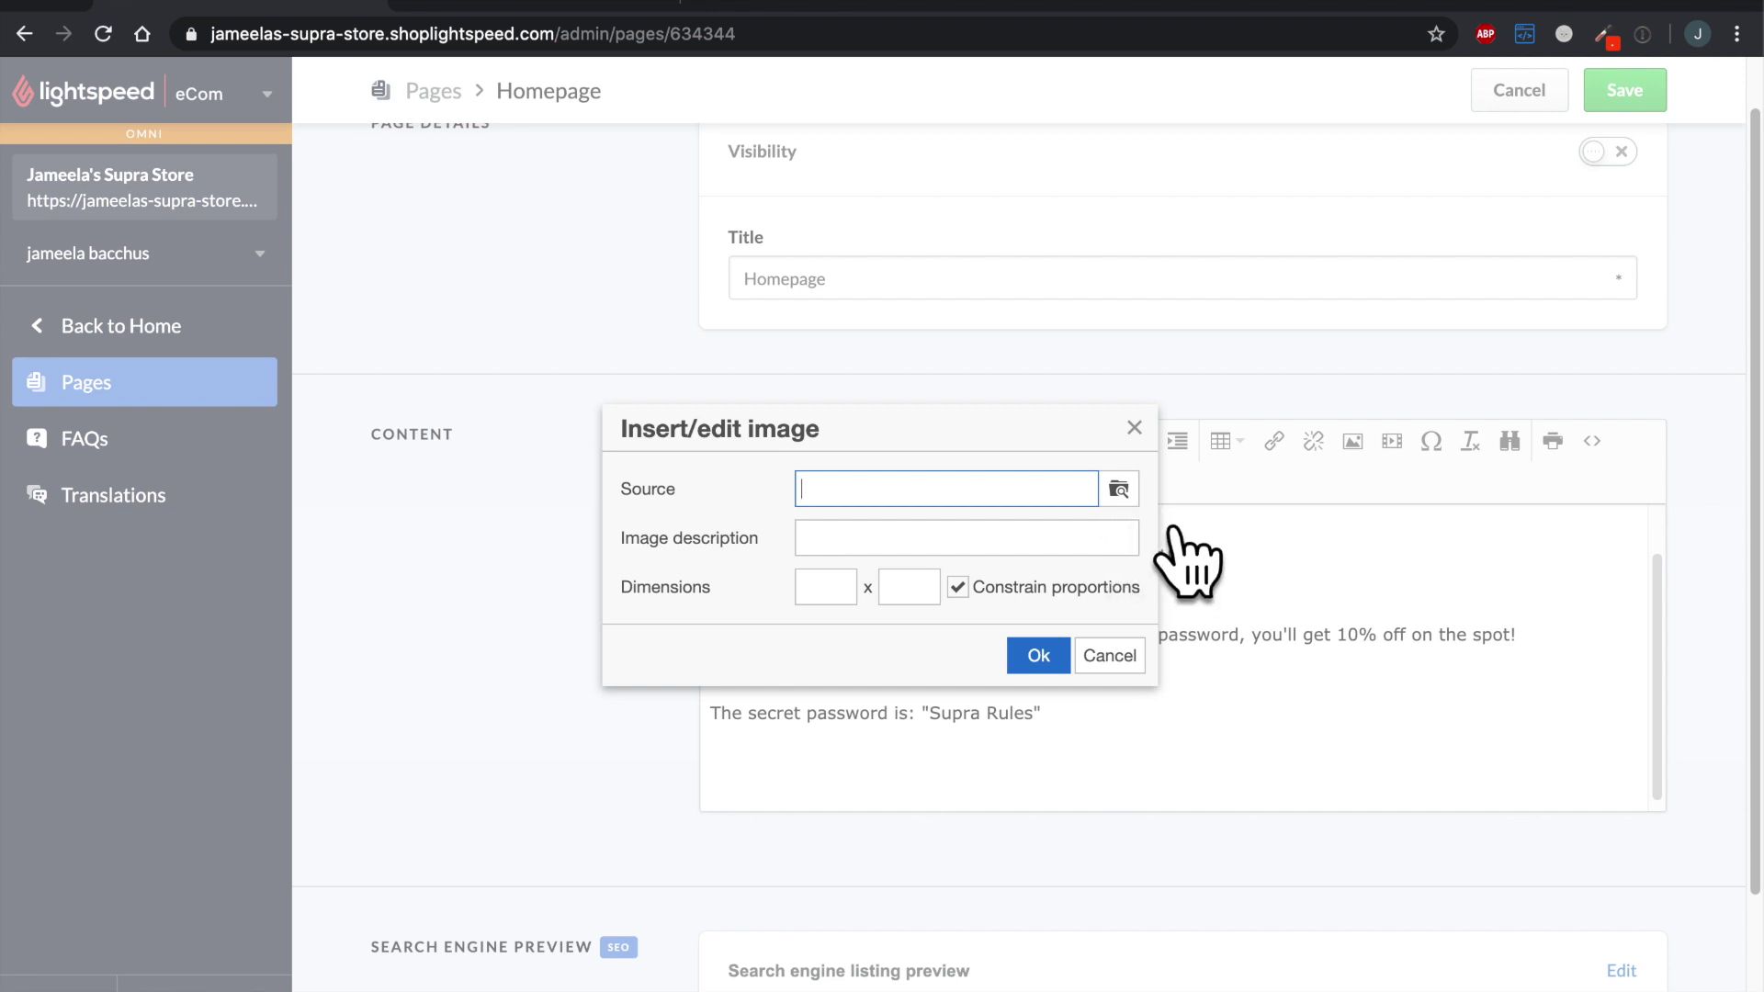
pyautogui.click(1119, 489)
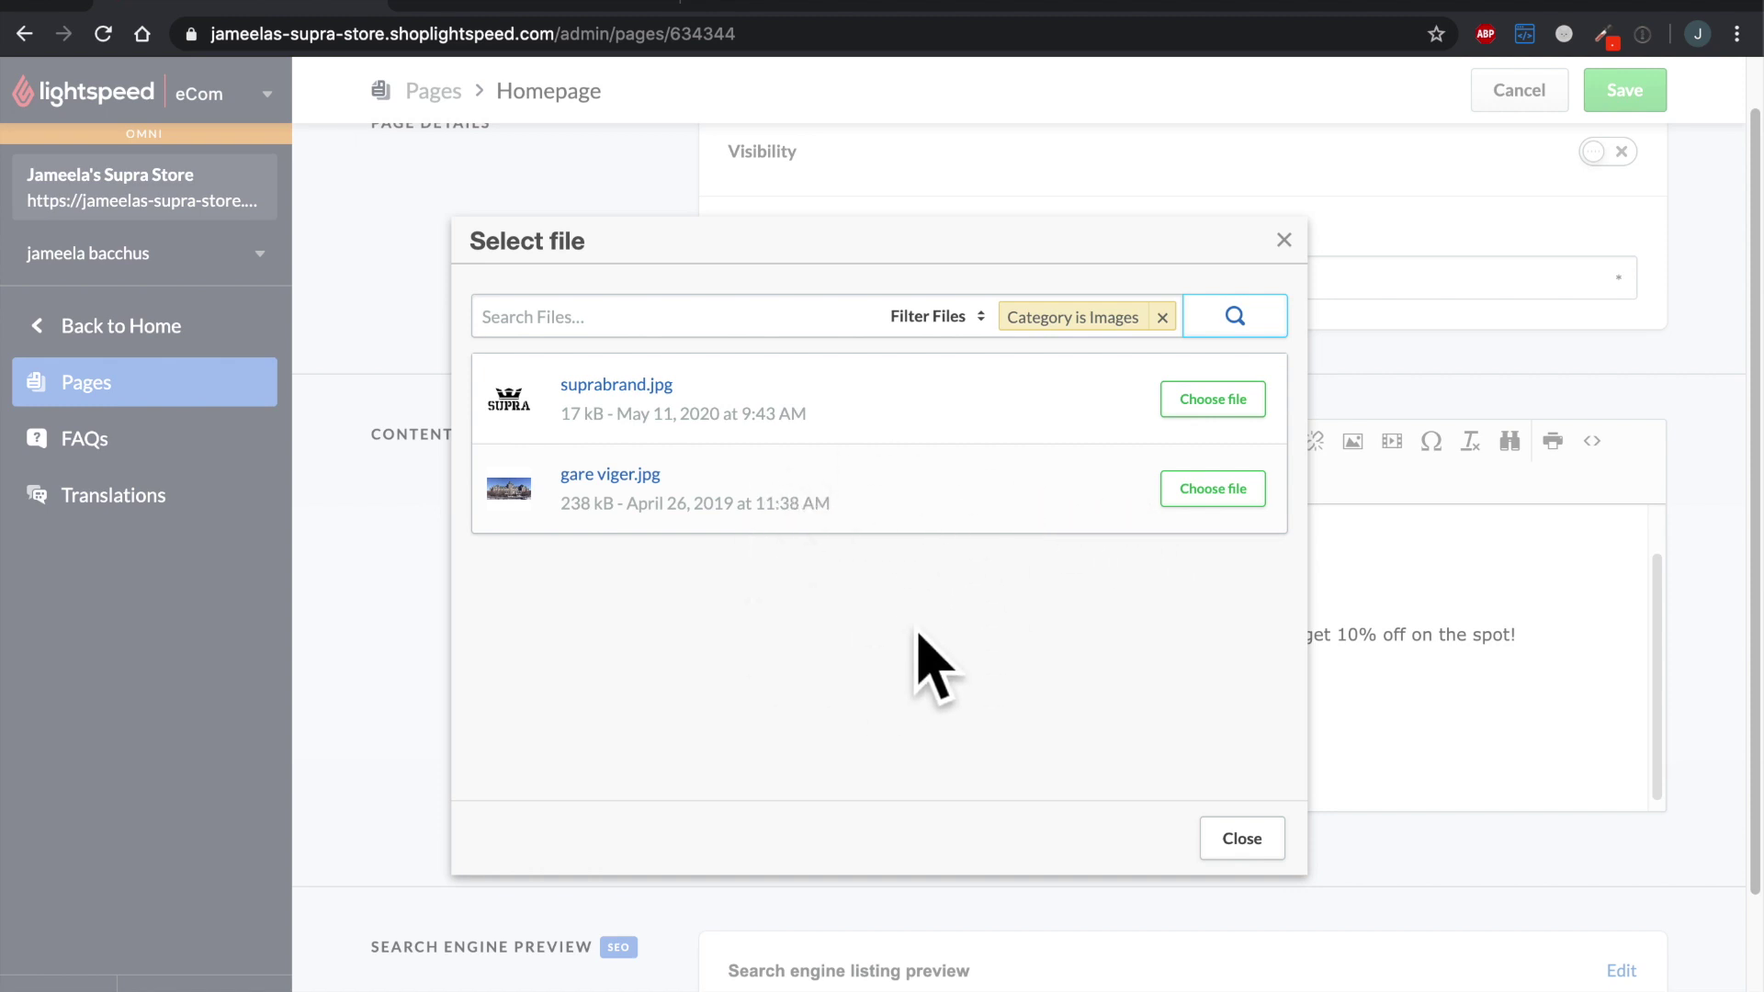
pyautogui.click(1224, 500)
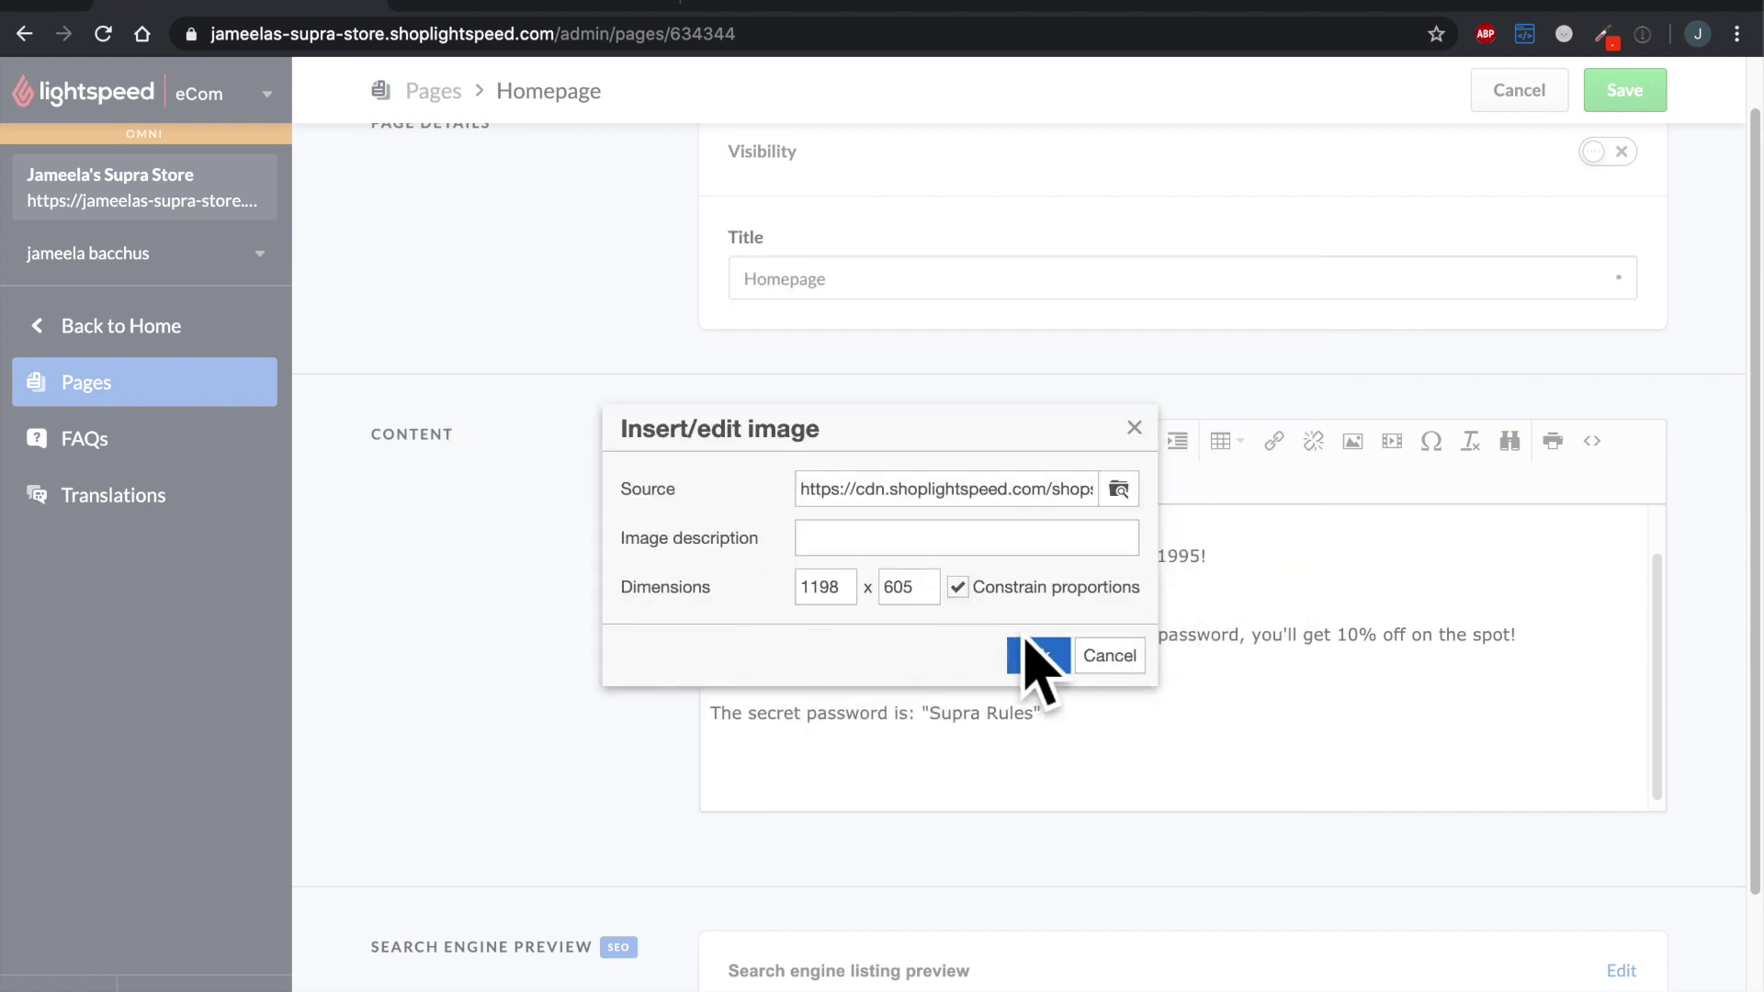
pyautogui.click(1063, 671)
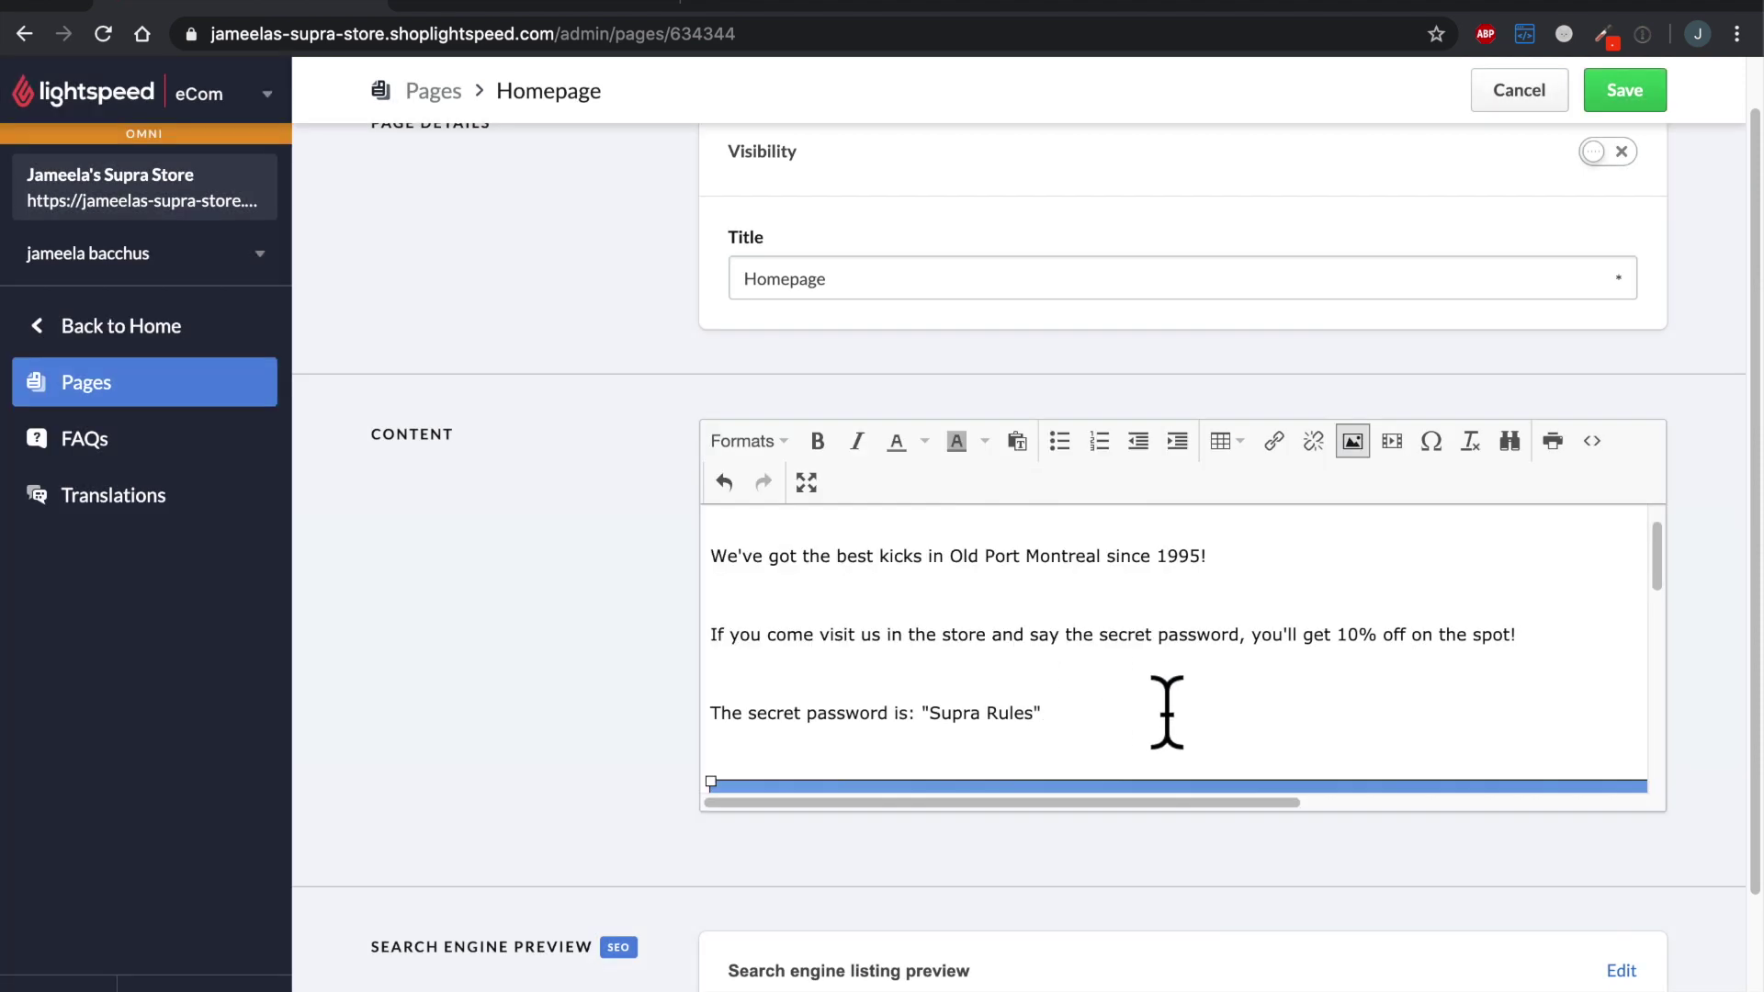
# Step: Center-align all of the Homepage content, including the text and image, and save the page
pyautogui.scroll(-3, 1165, 710)
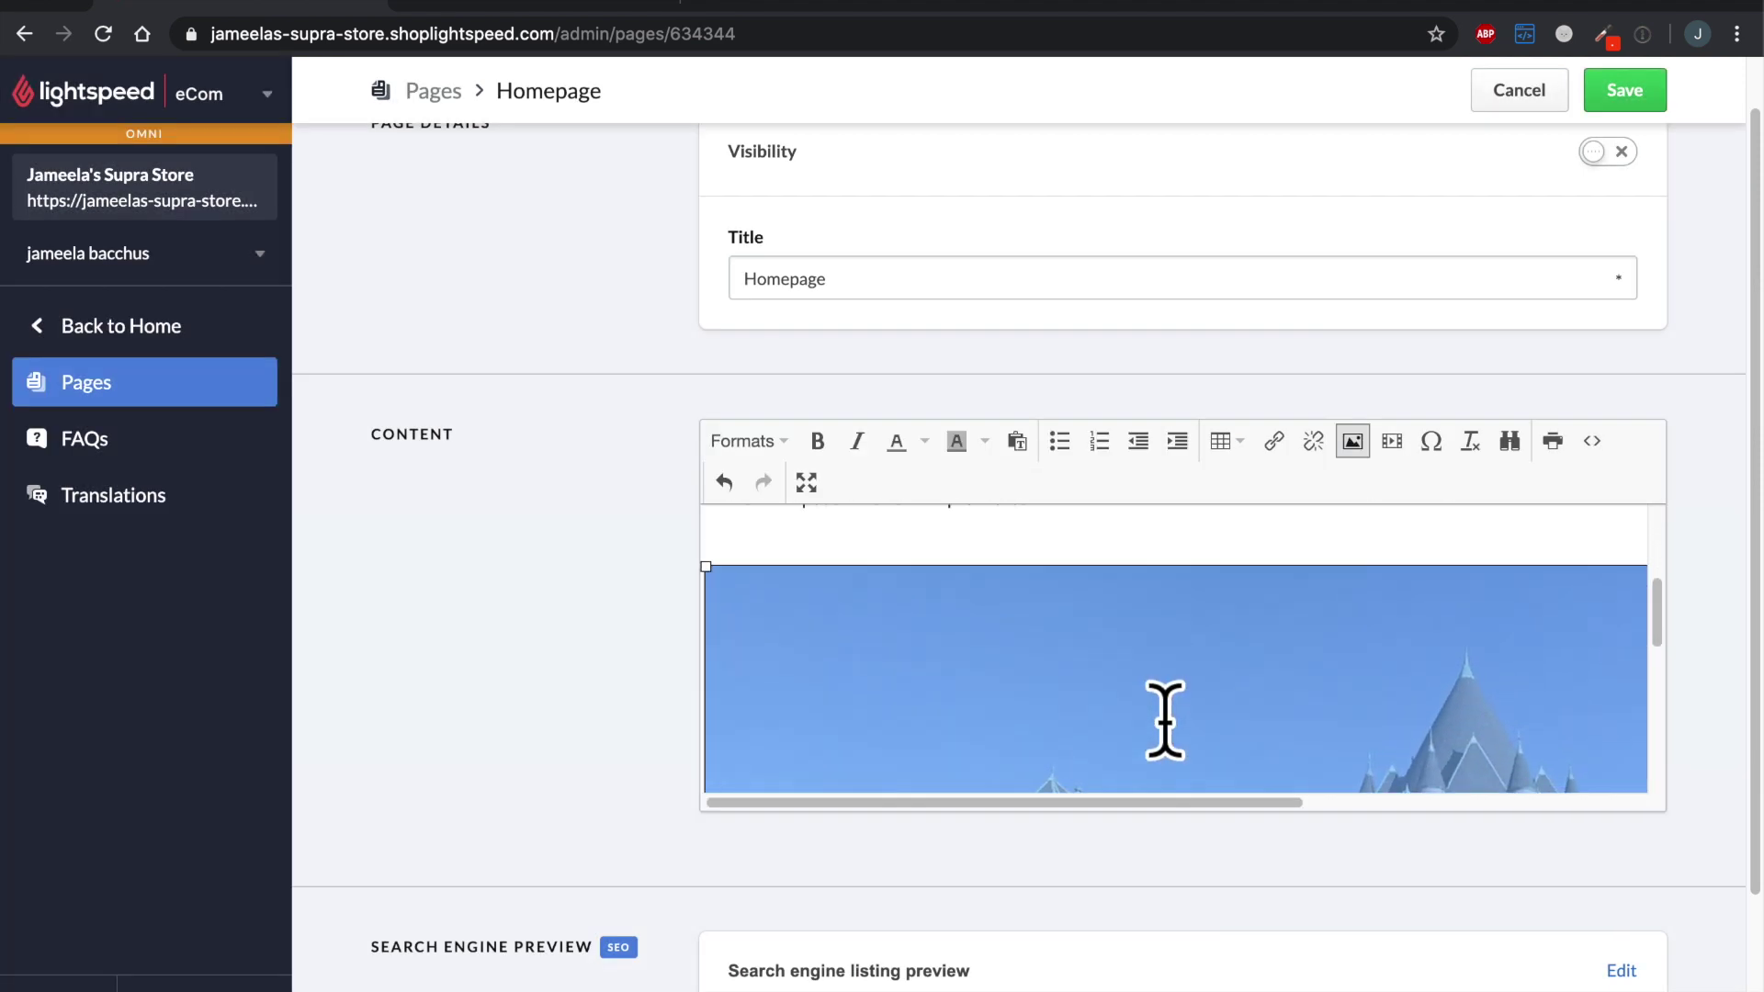
pyautogui.scroll(2, 1165, 717)
pyautogui.click(1149, 696)
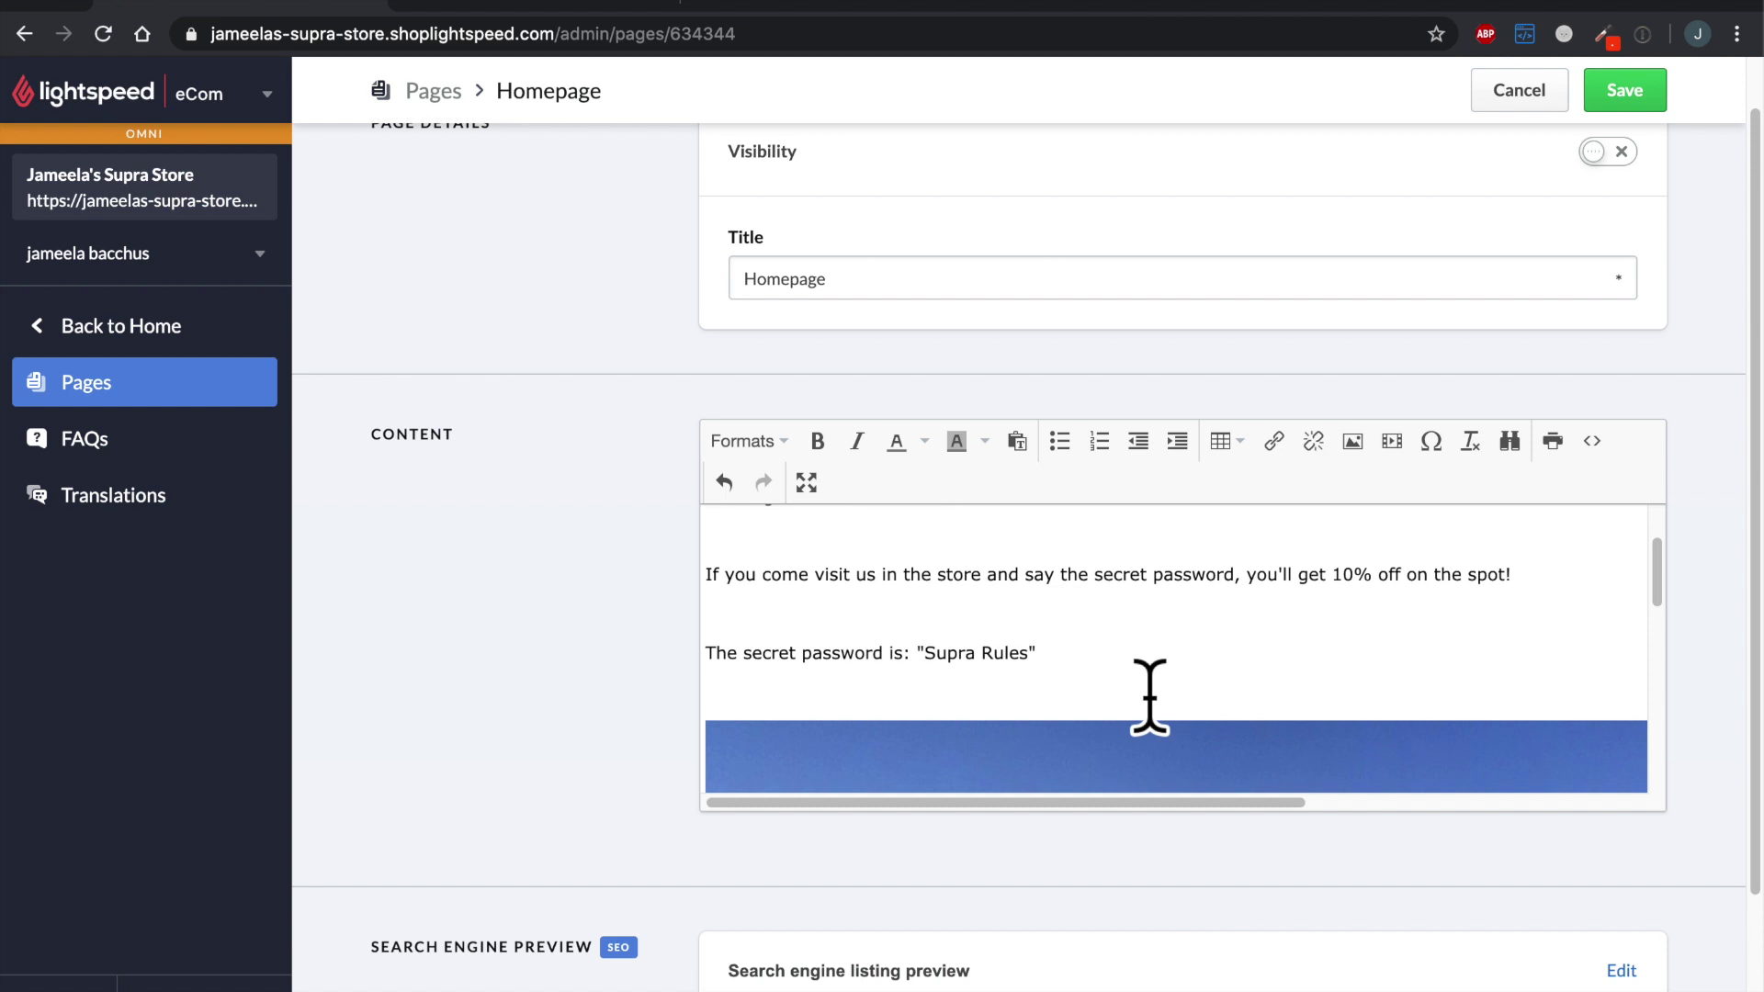
pyautogui.rightClick(1149, 695)
pyautogui.click(1231, 772)
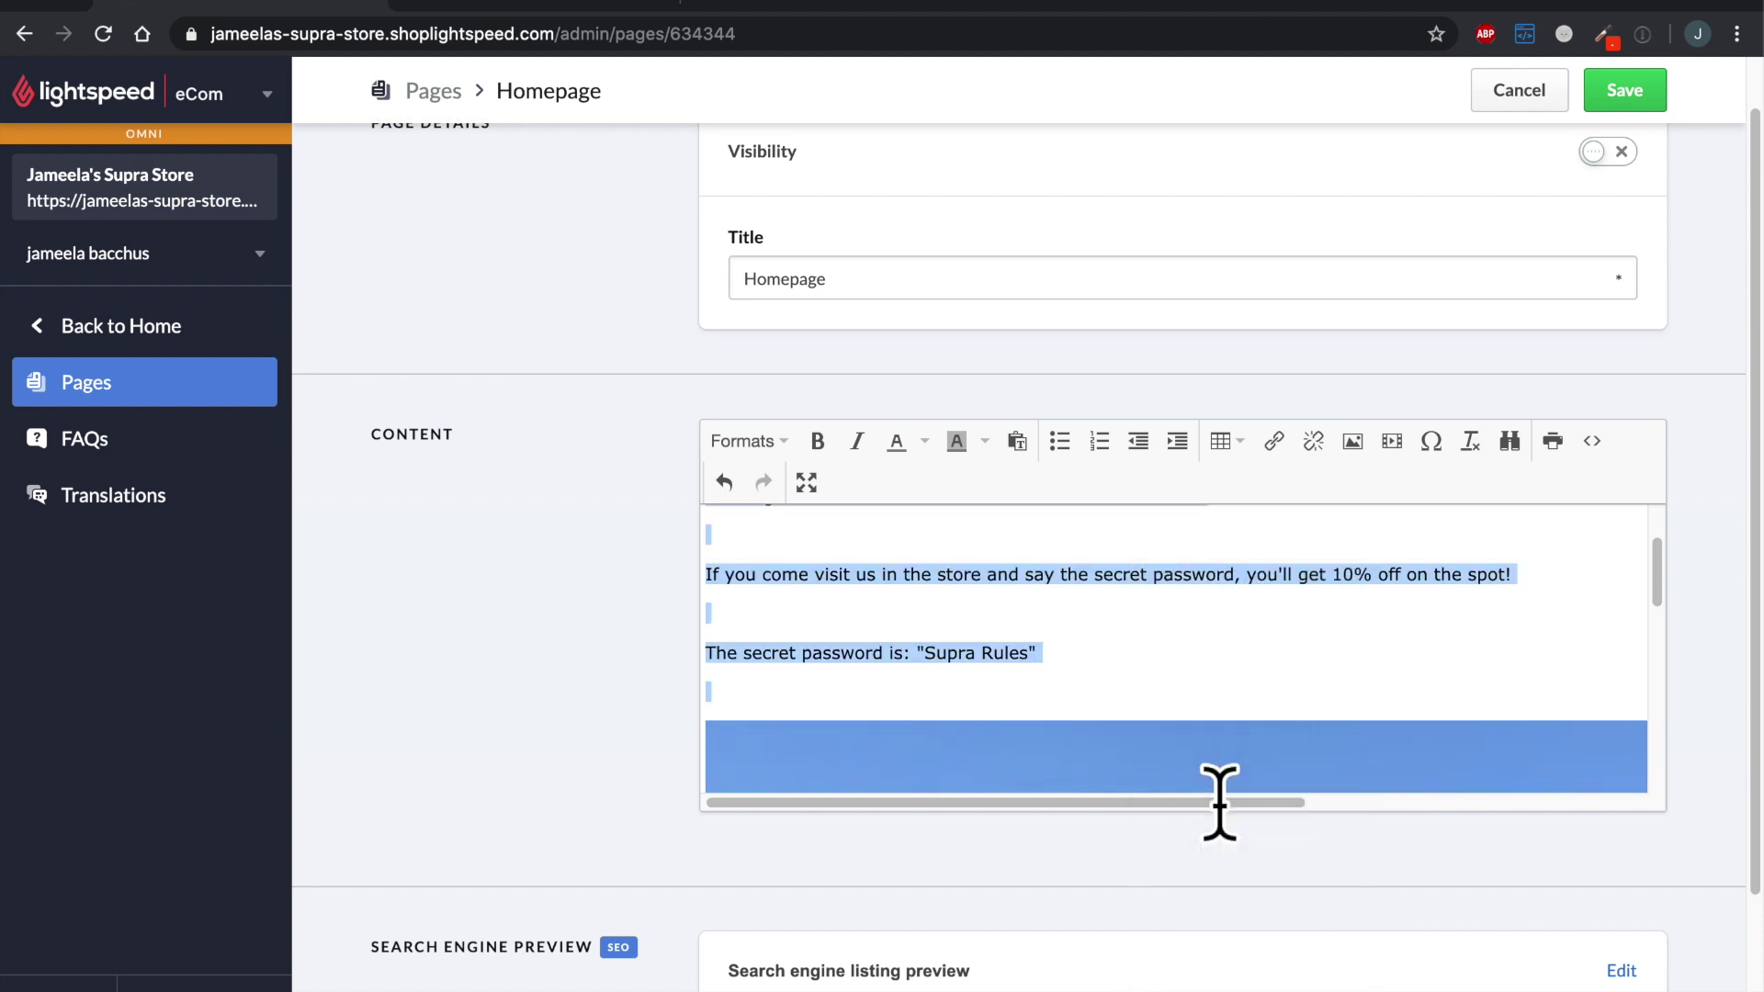
pyautogui.click(745, 442)
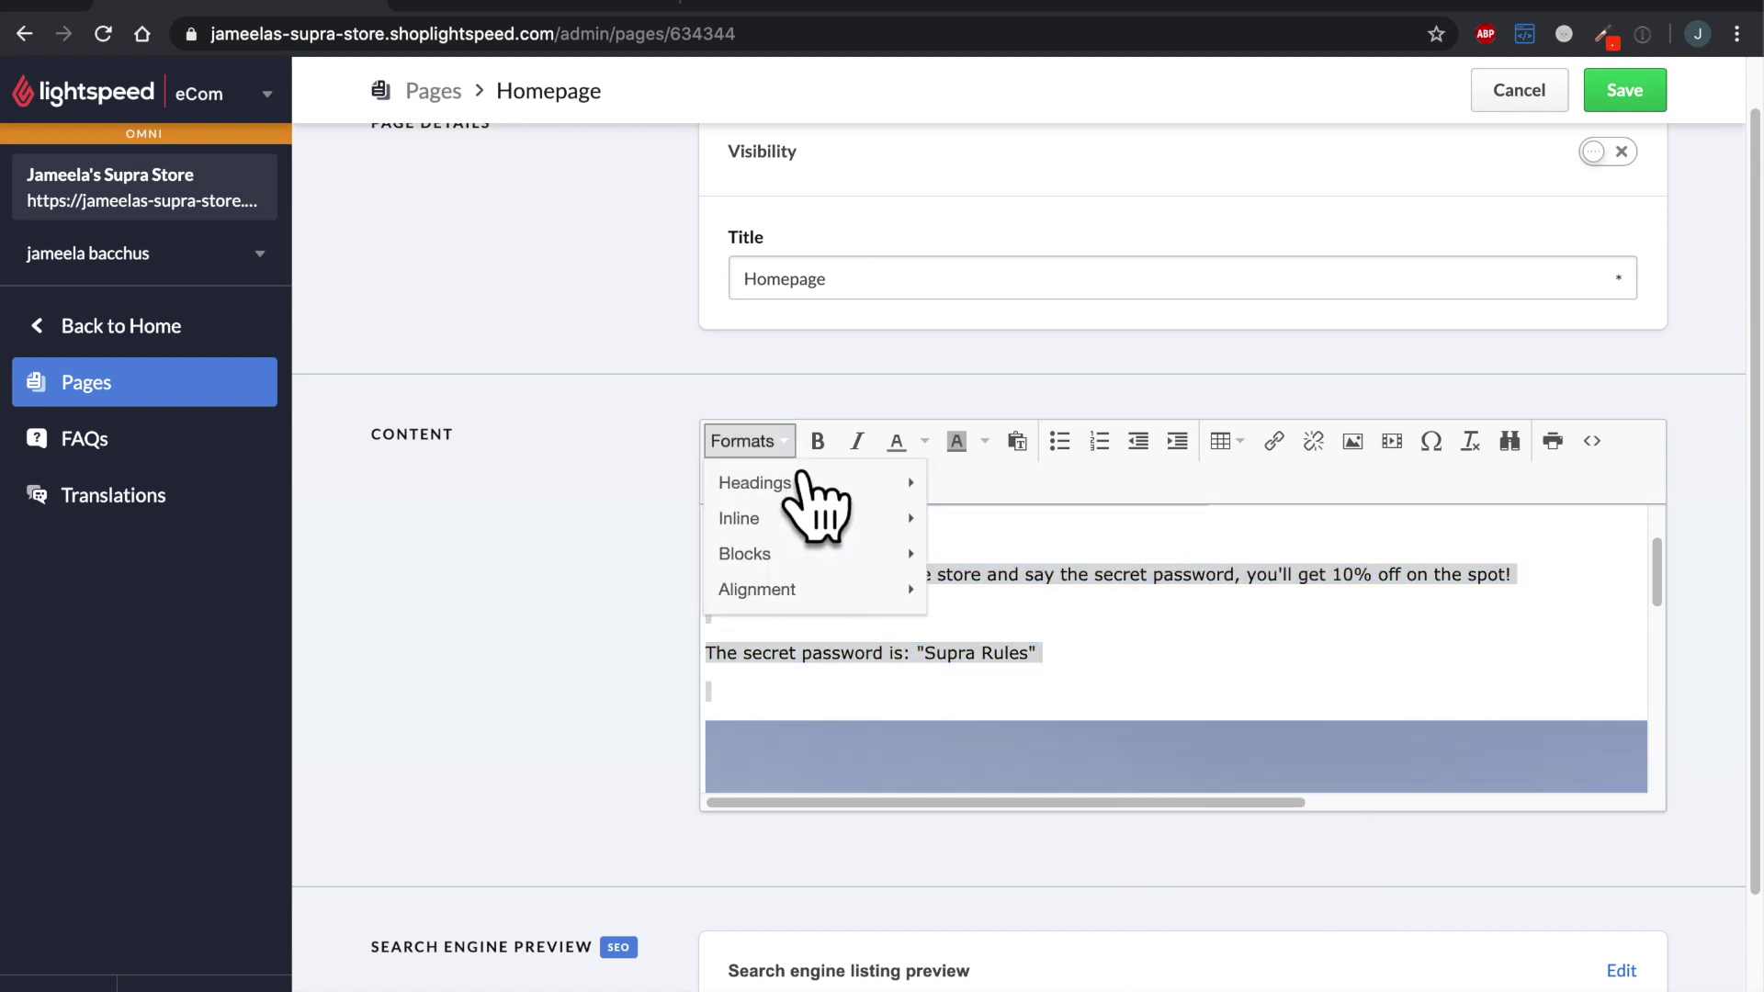
pyautogui.moveTo(854, 592)
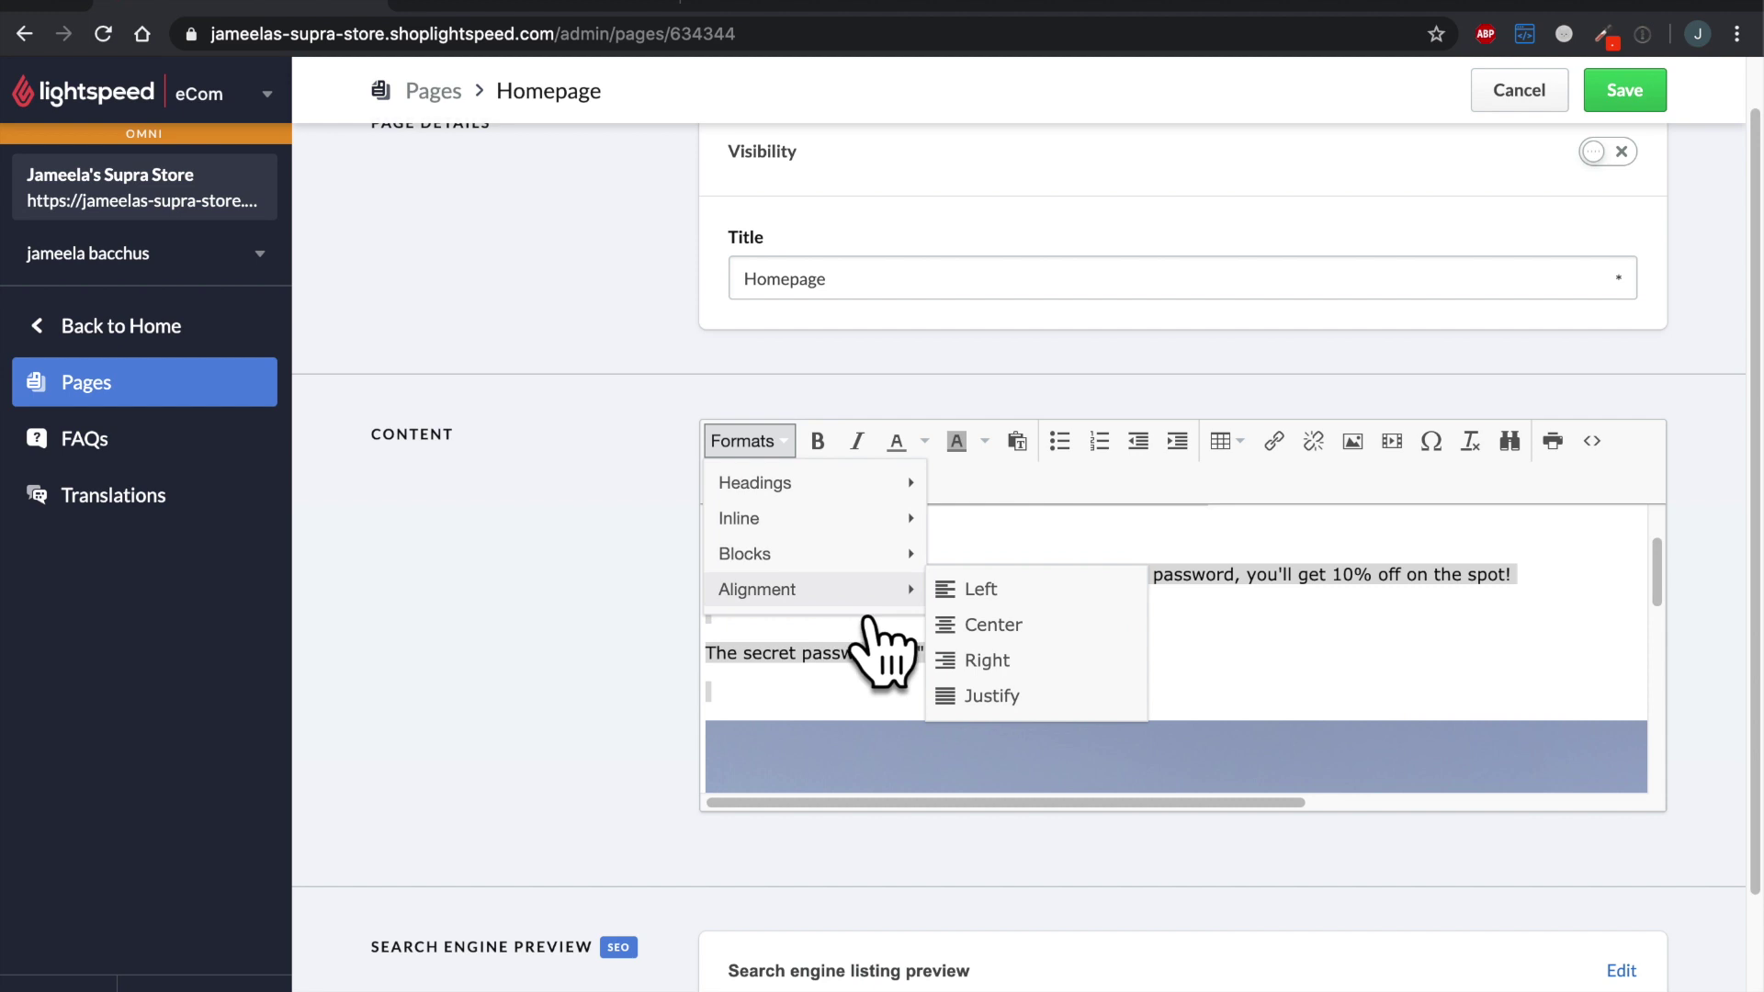
pyautogui.click(984, 634)
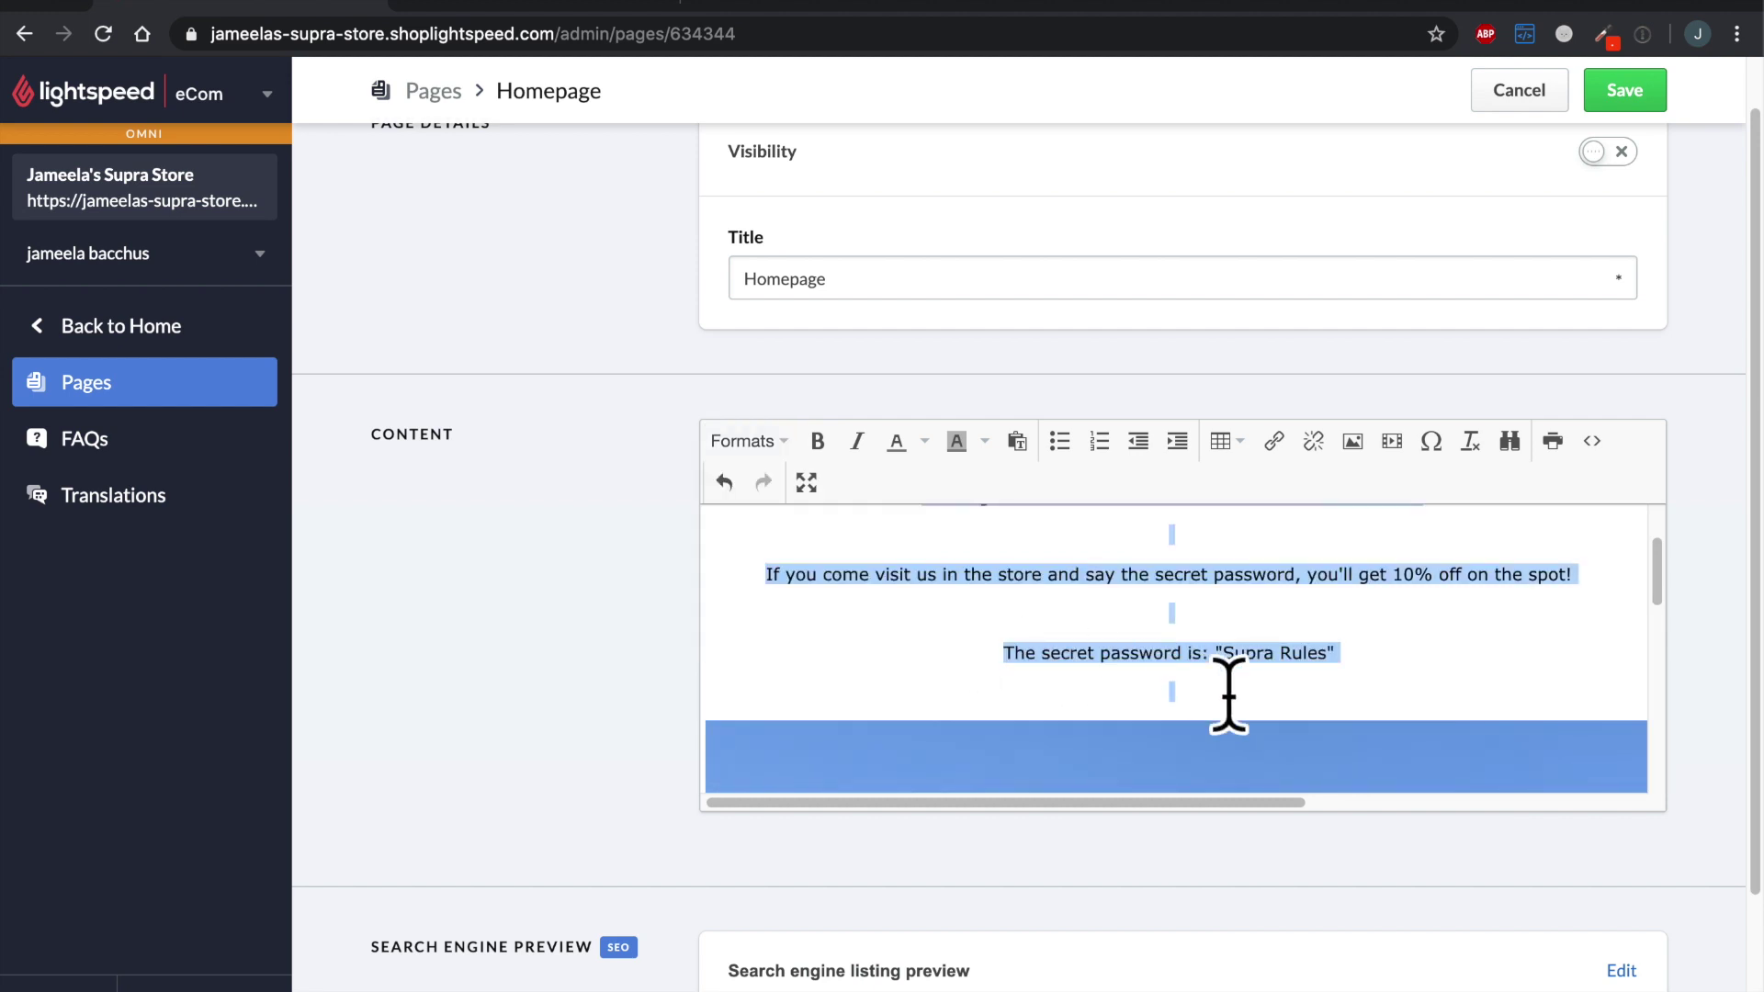
pyautogui.click(1624, 92)
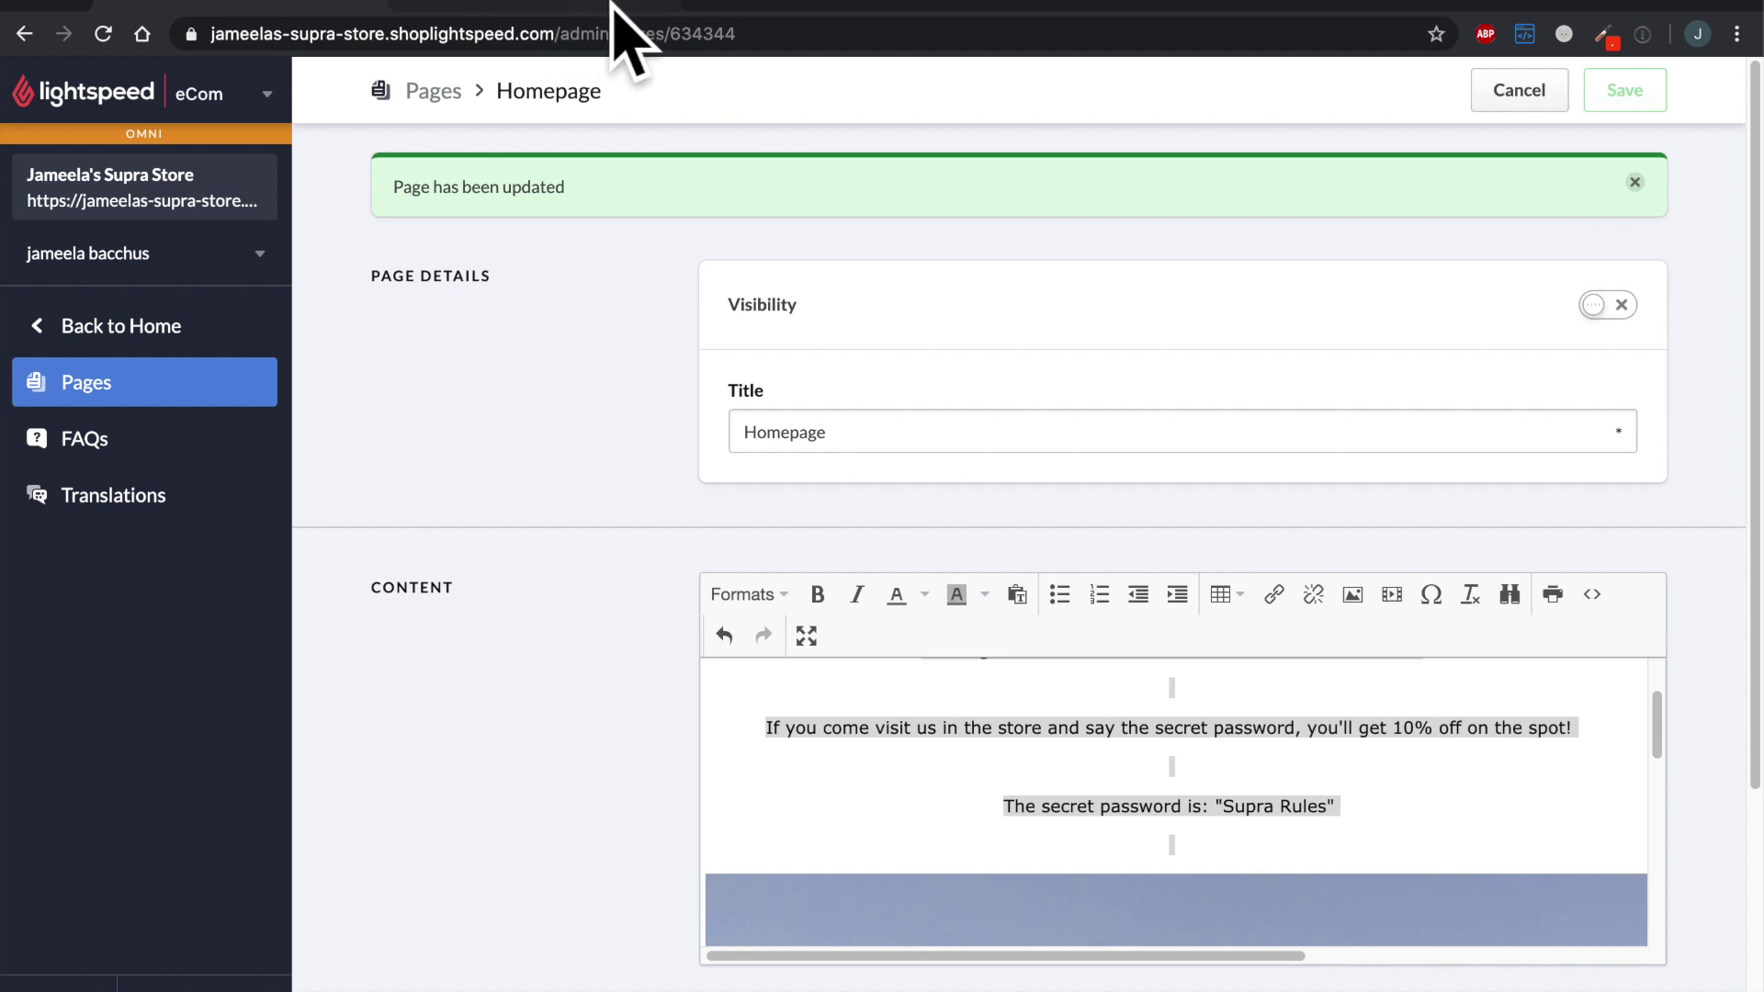
# Step: Switch to the storefront, reload its home page, and examine the placement of the welcome message and building image
pyautogui.click(542, 10)
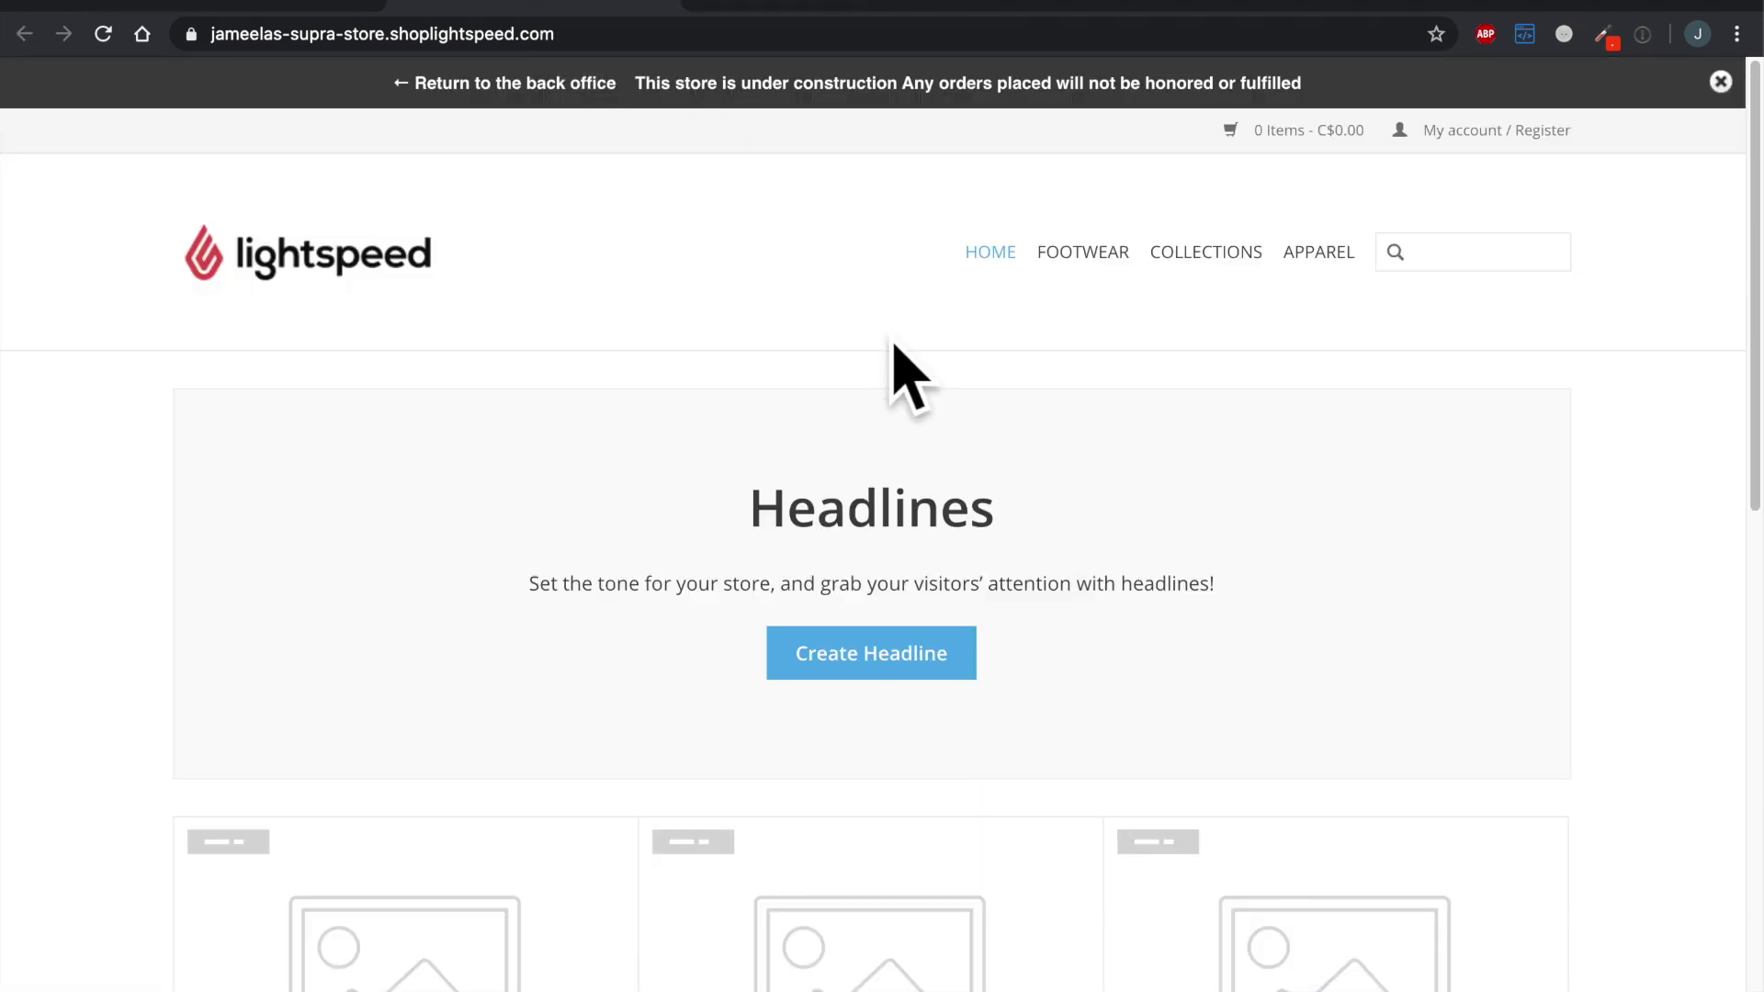
pyautogui.scroll(-3, 894, 346)
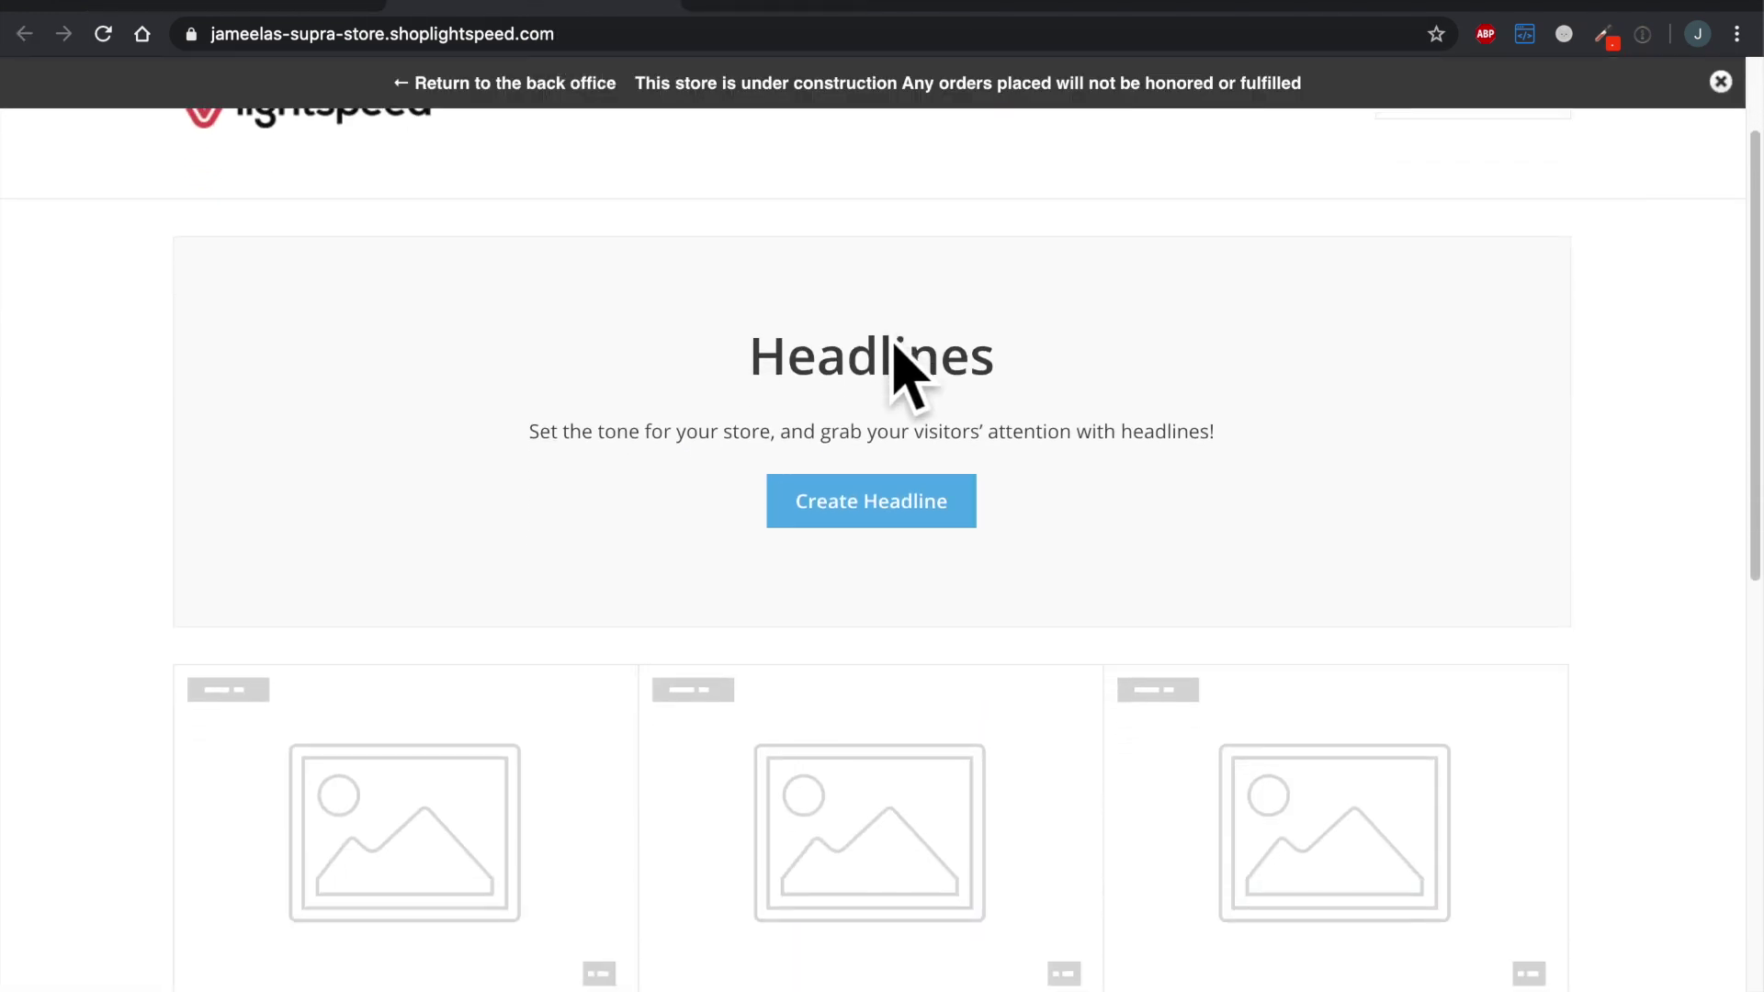
pyautogui.scroll(2, 892, 349)
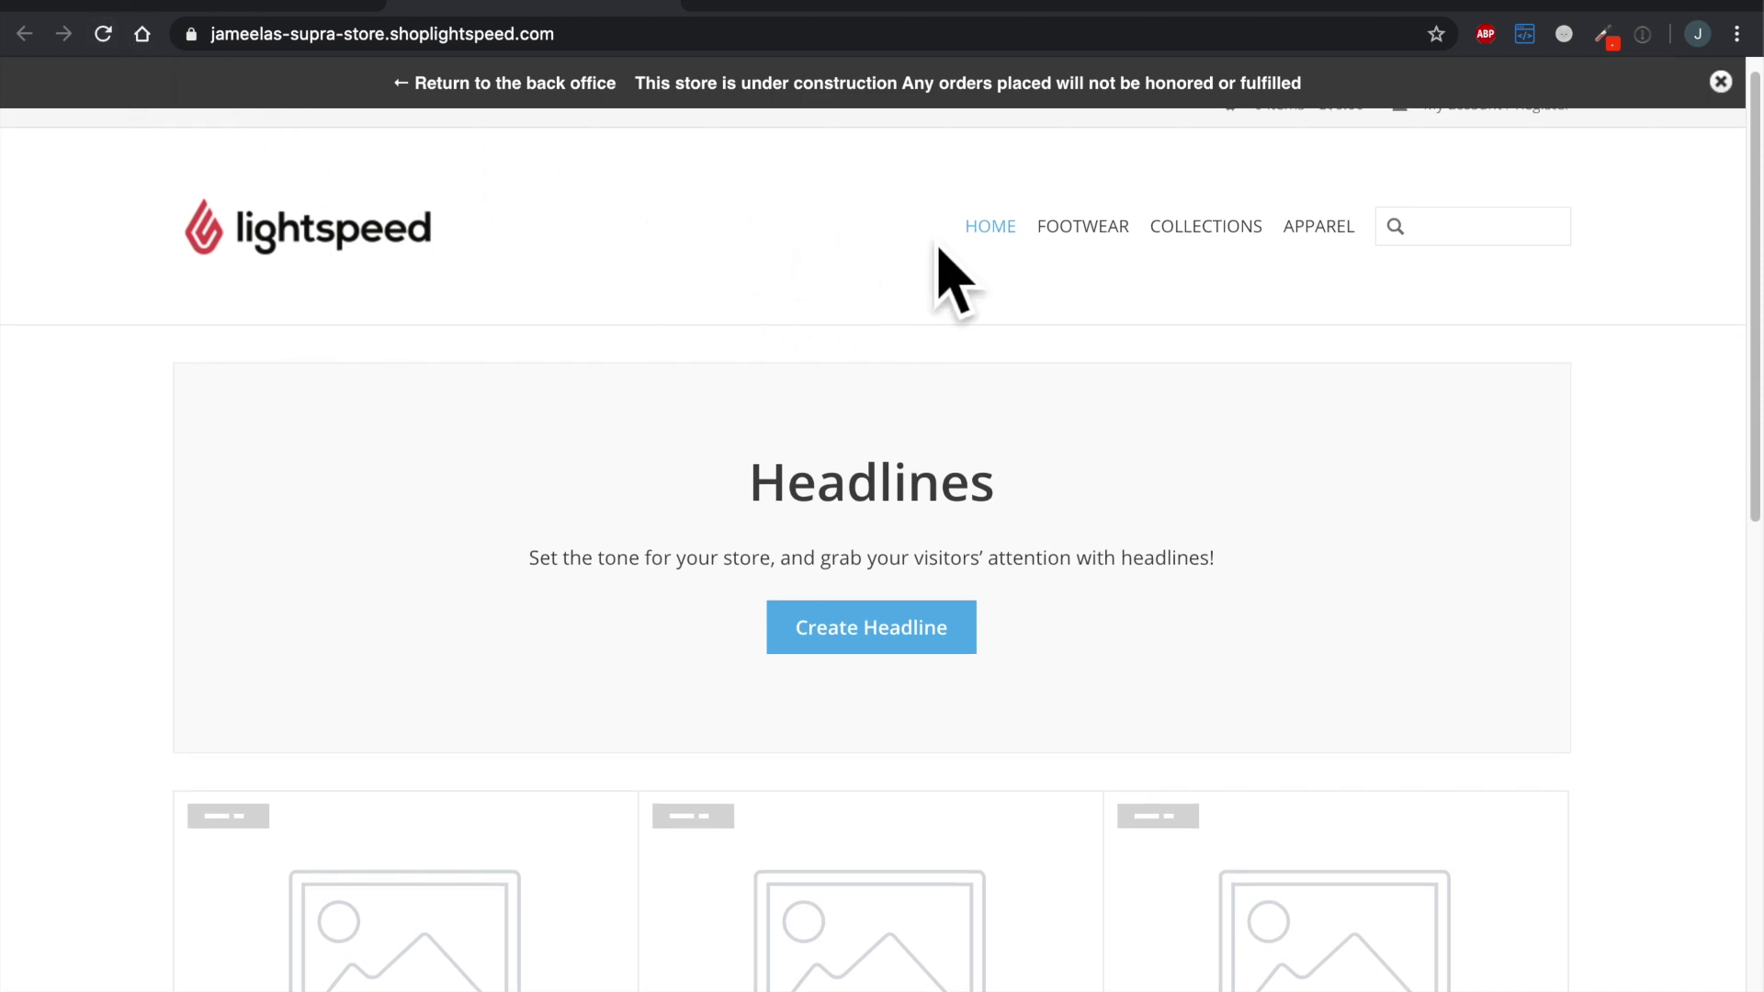
pyautogui.click(1016, 261)
pyautogui.scroll(-3, 1019, 285)
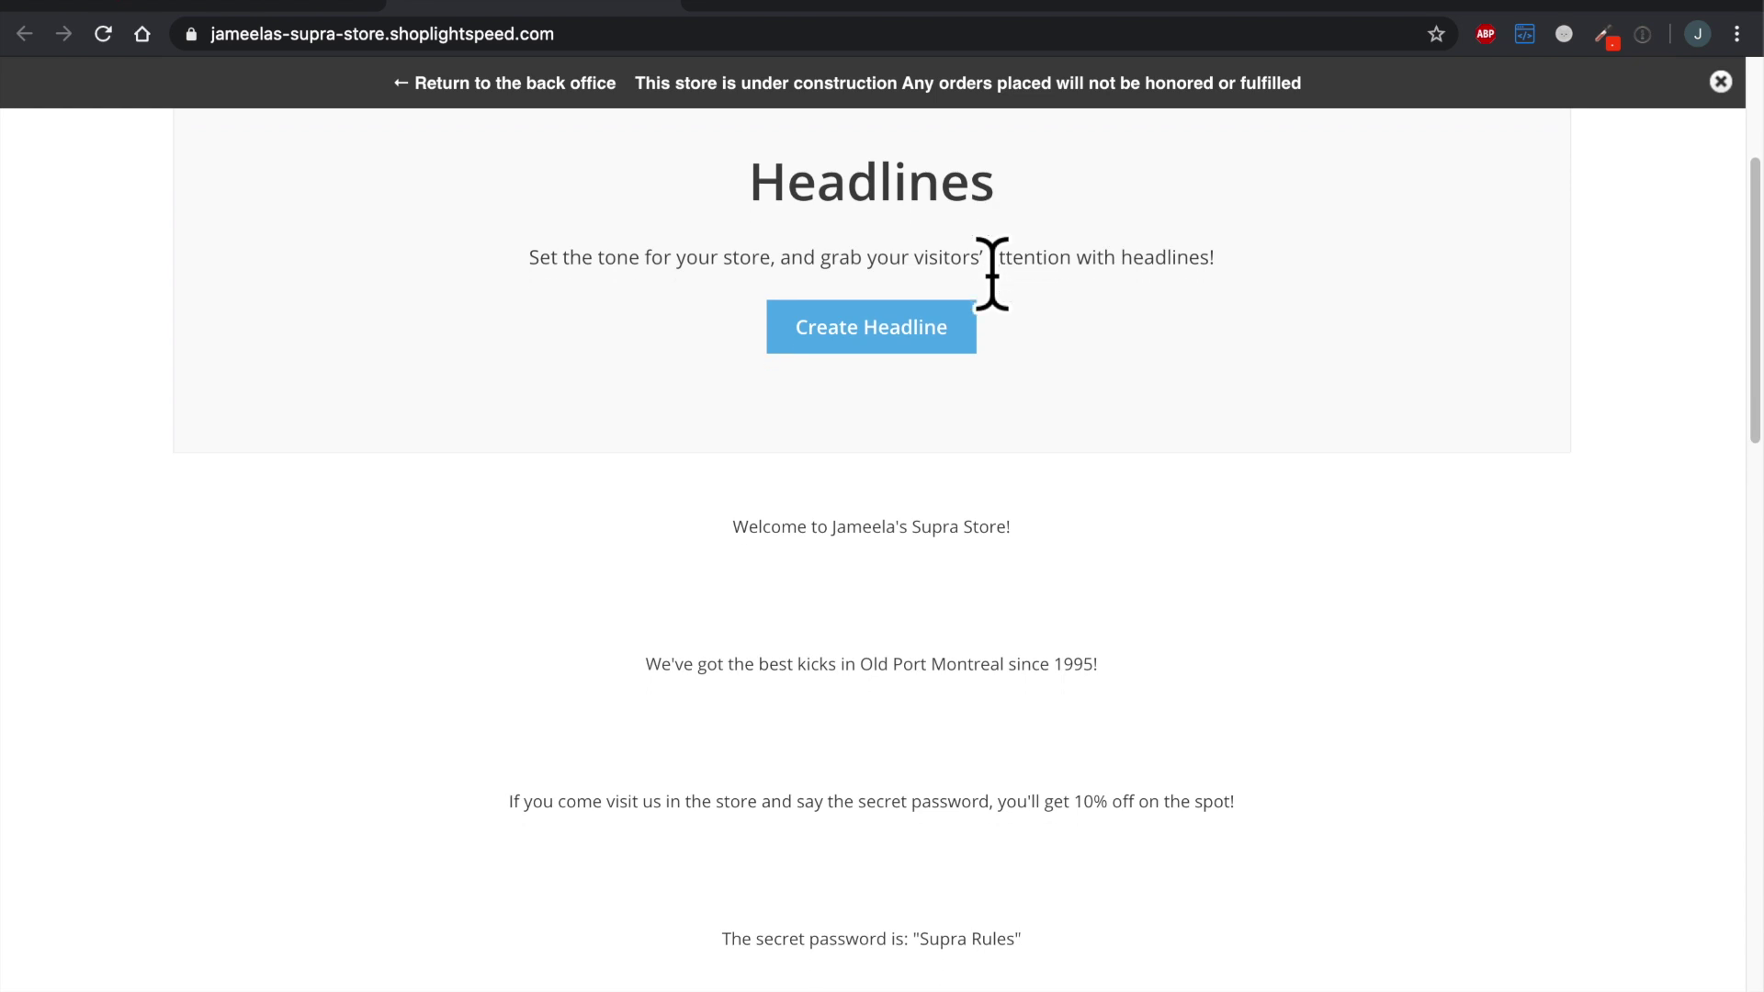
pyautogui.scroll(-3, 992, 273)
pyautogui.scroll(-5, 988, 317)
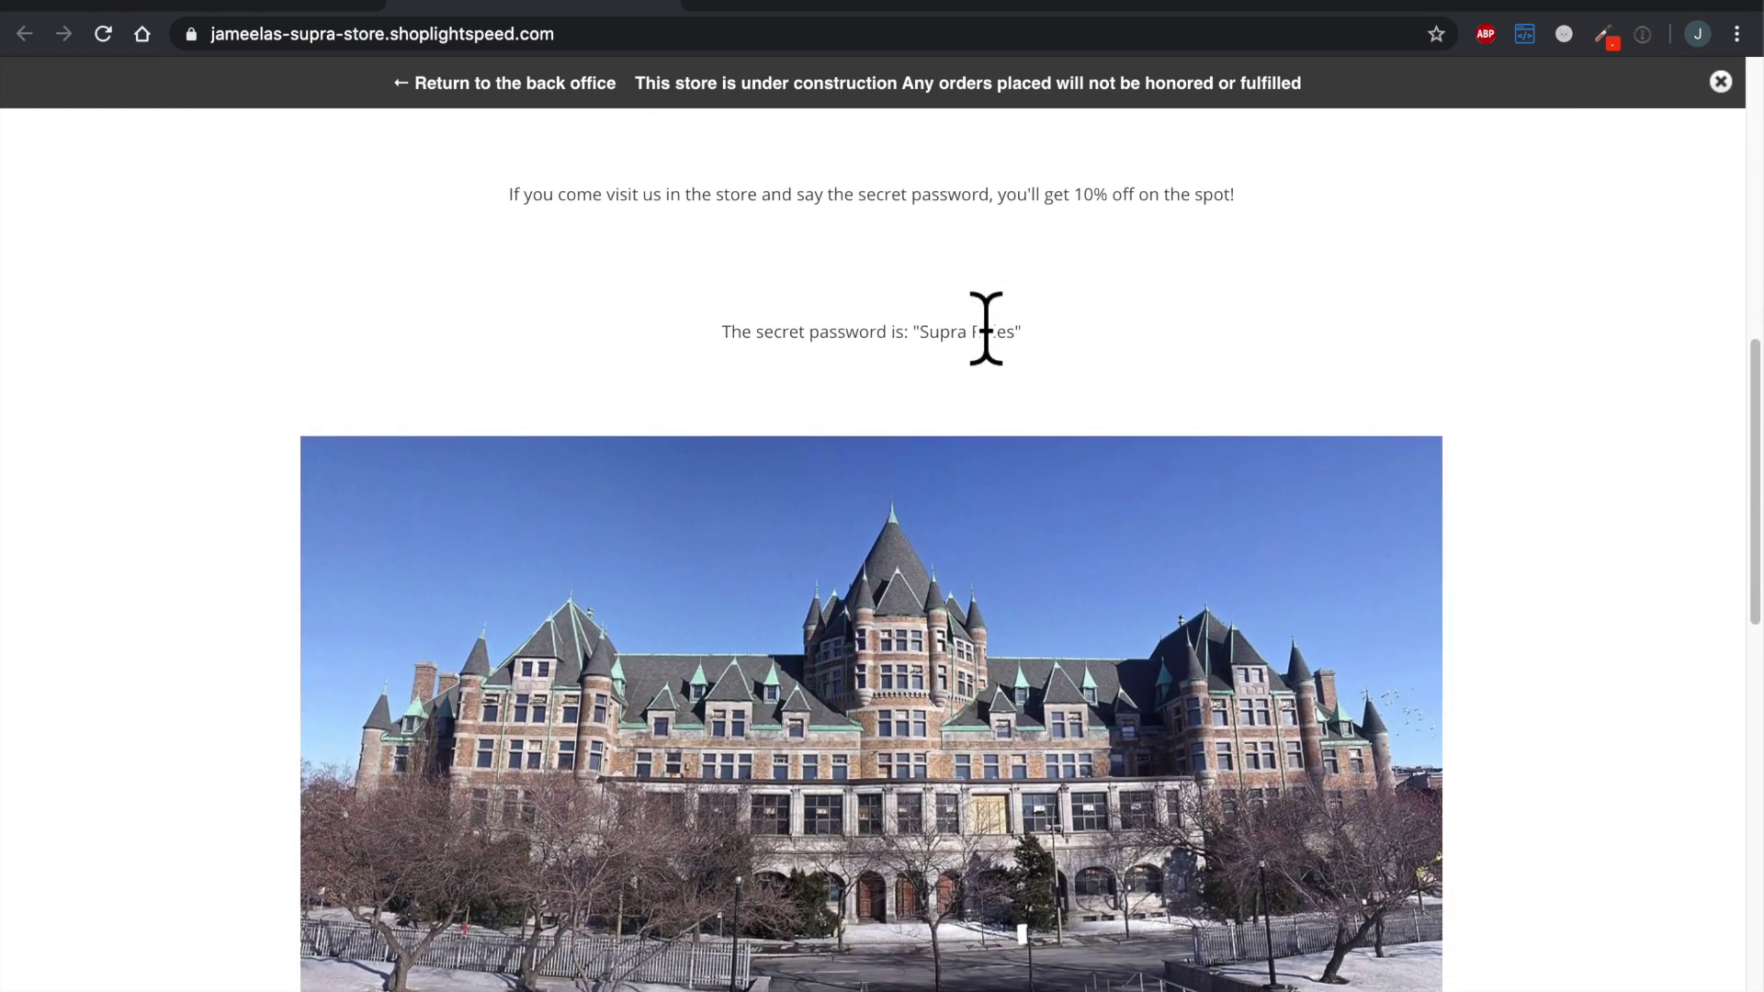
pyautogui.scroll(-7, 986, 328)
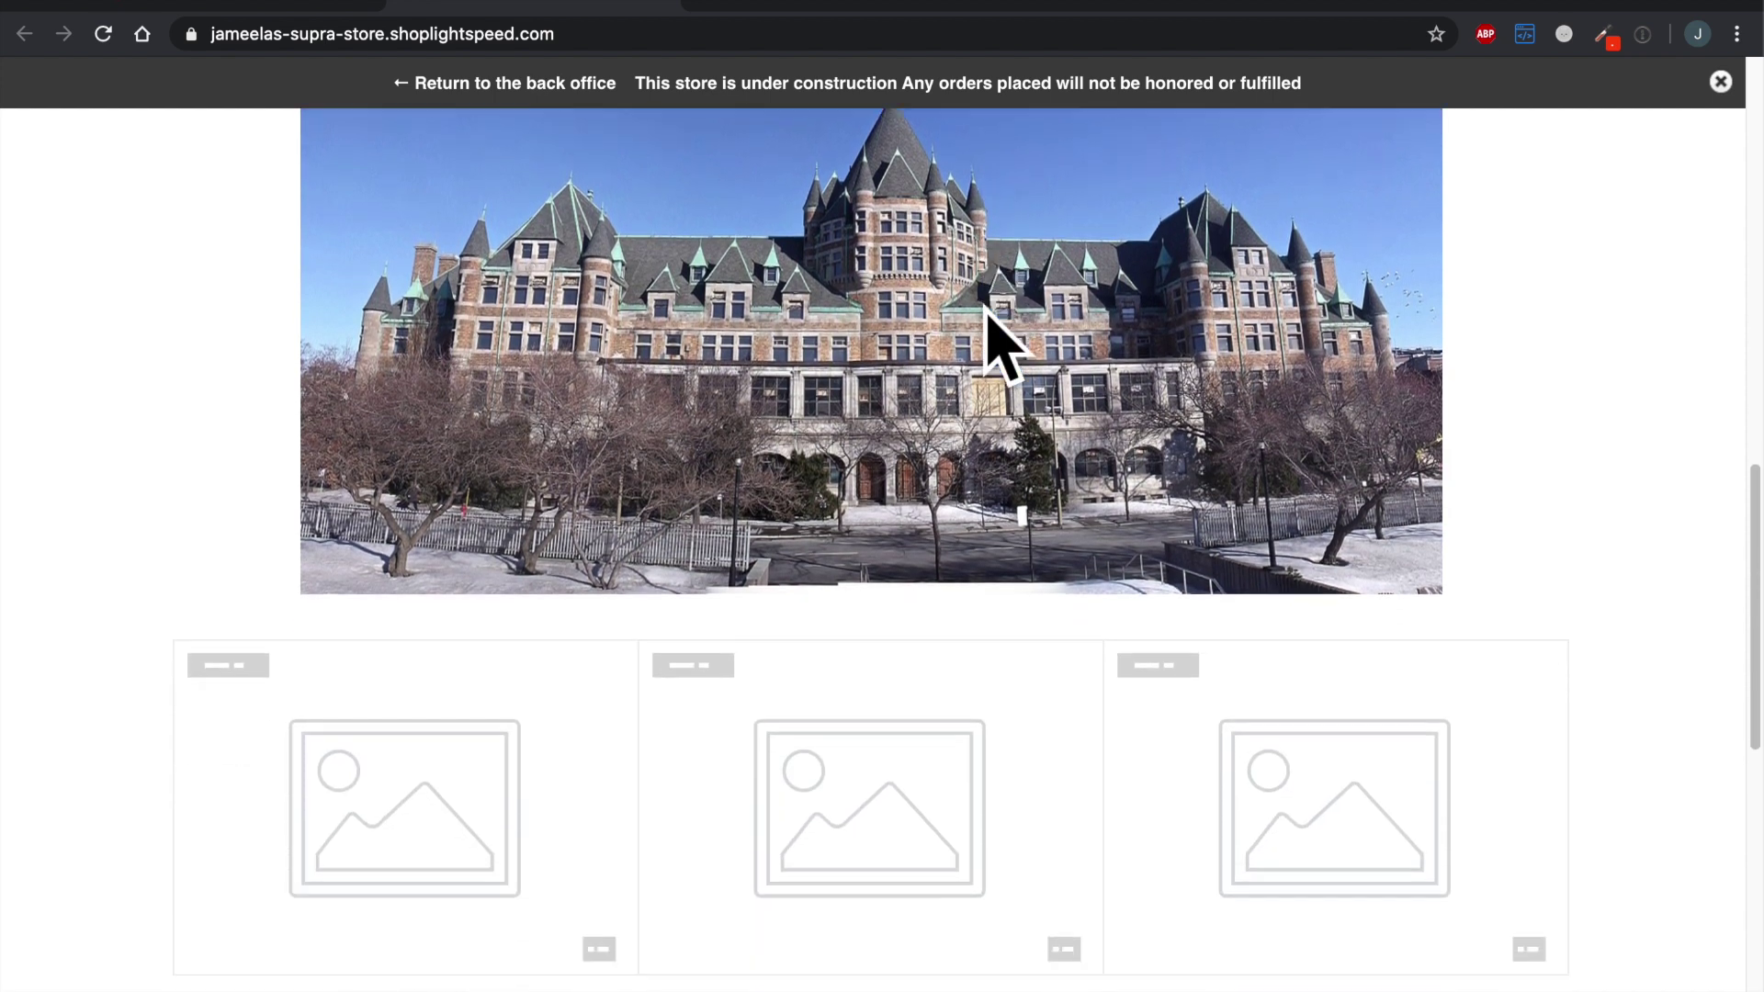
pyautogui.scroll(5, 986, 312)
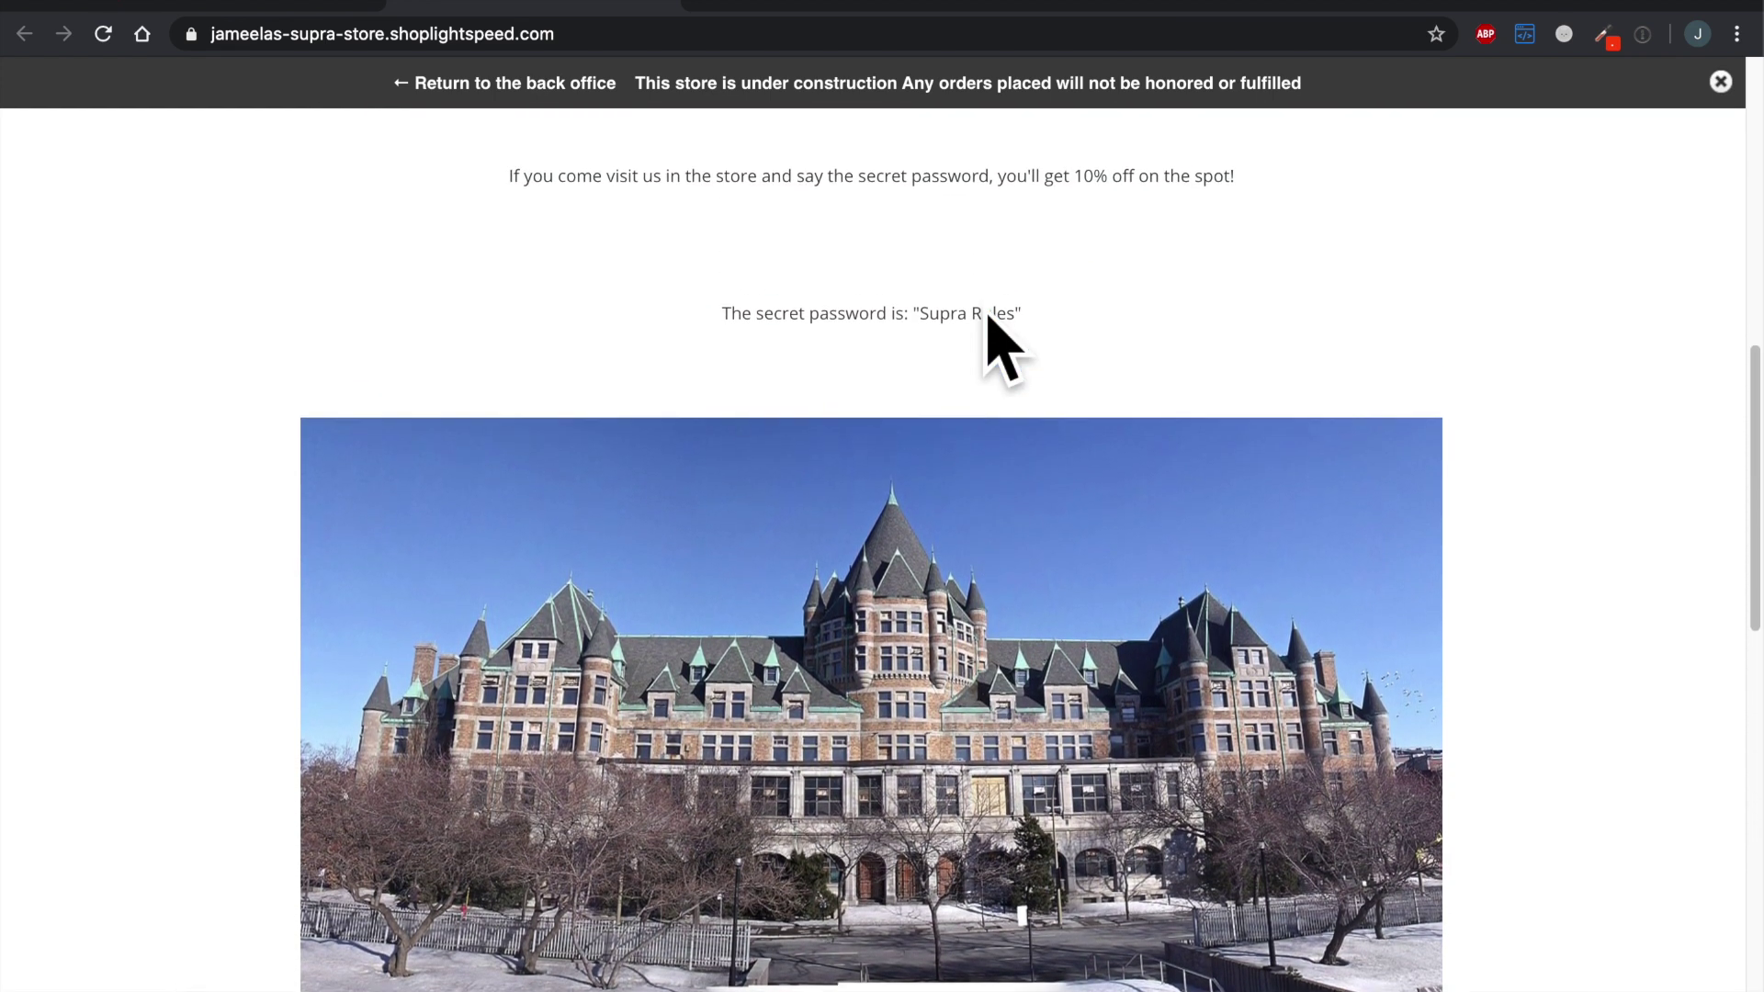
pyautogui.scroll(7, 989, 317)
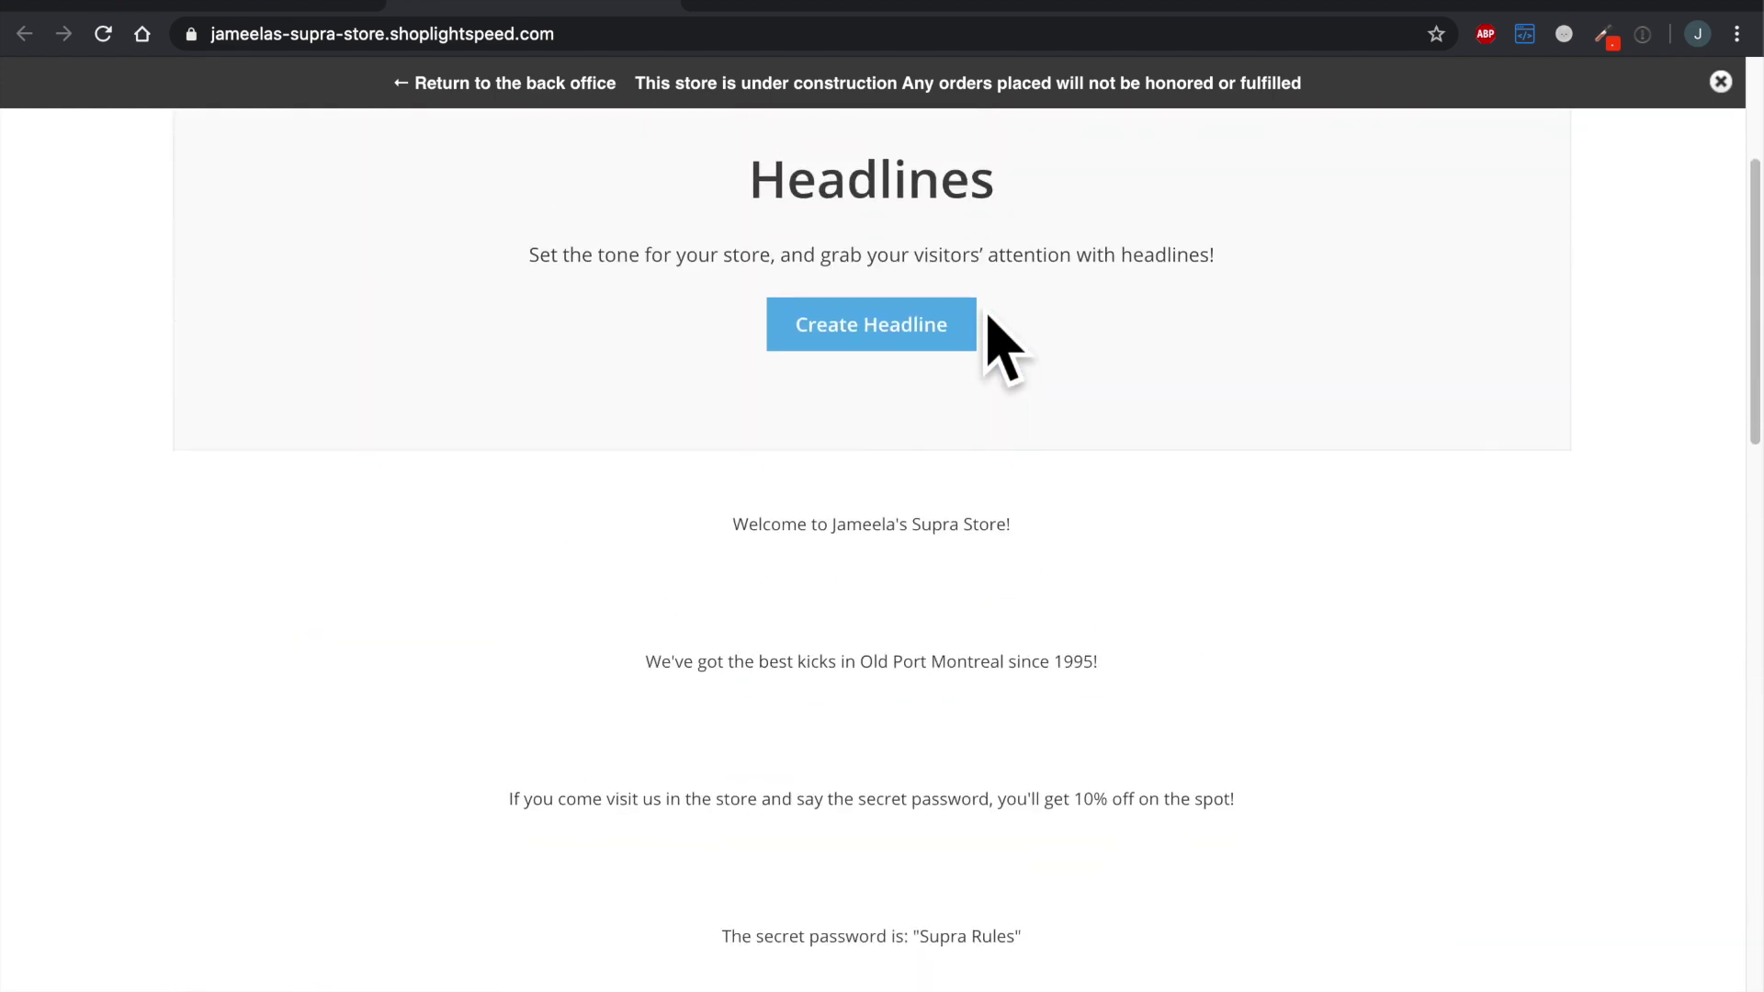
pyautogui.scroll(2, 992, 344)
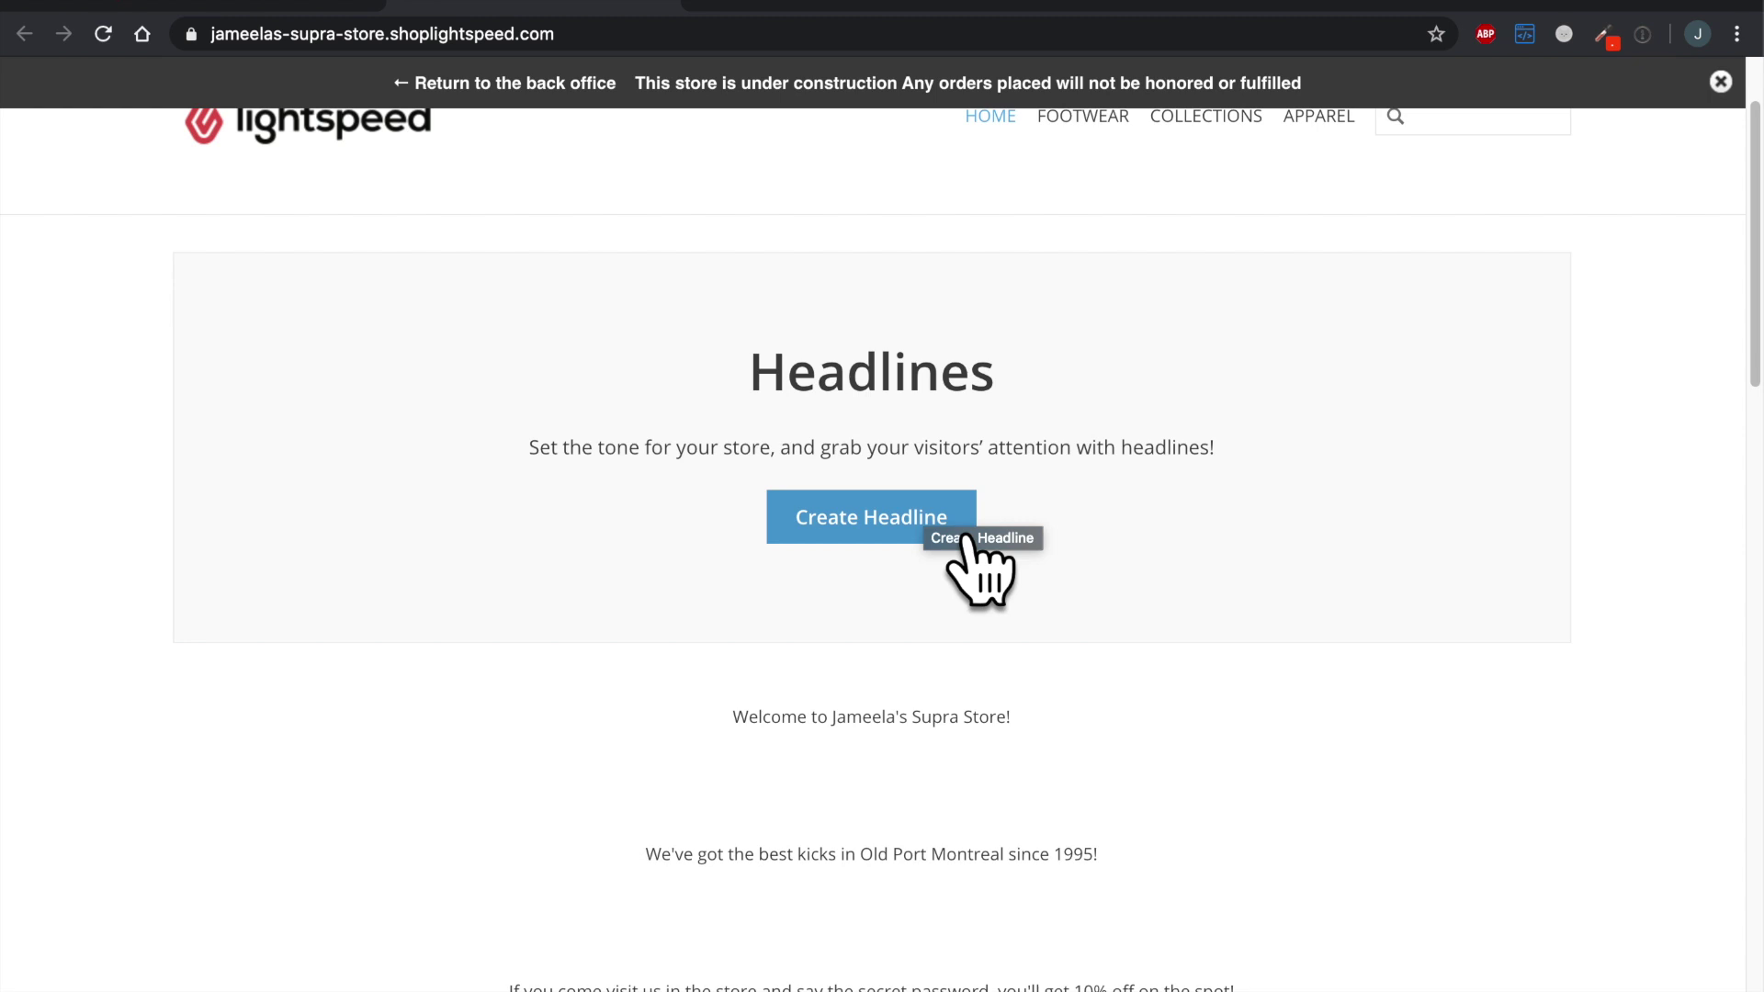
# Step: Return to the back office, check the live theme's name in the Design section, and open the Headlines page
pyautogui.click(276, 7)
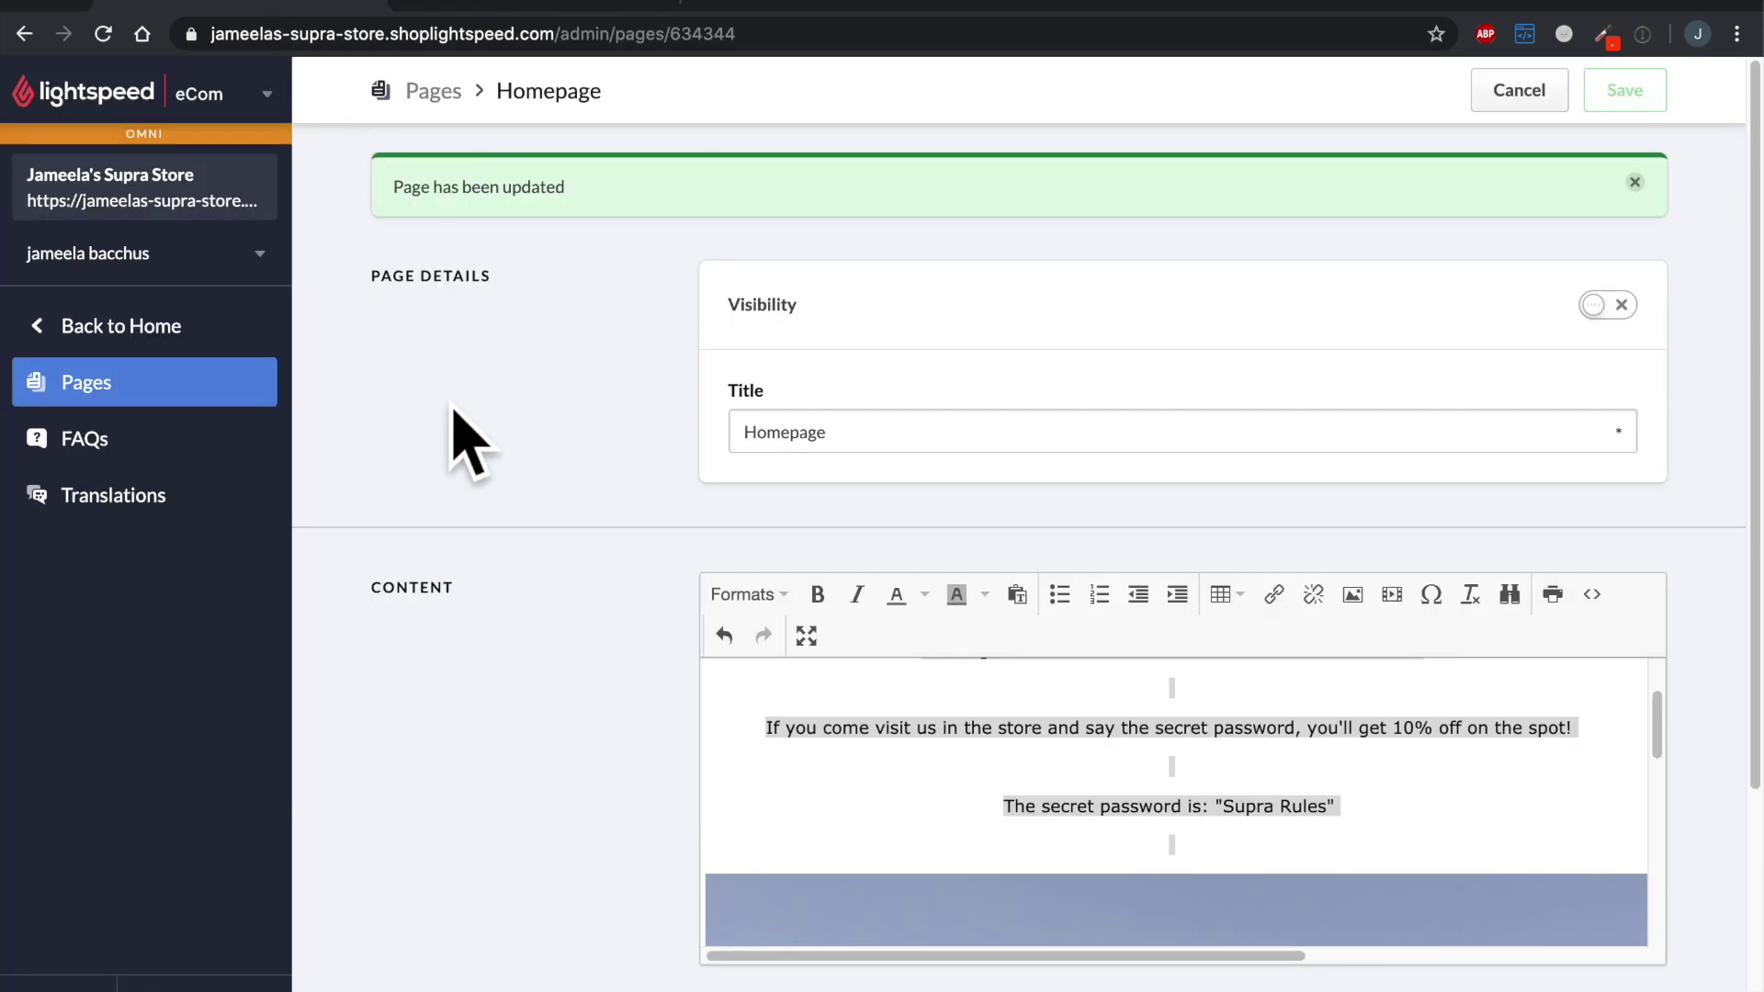
pyautogui.click(237, 347)
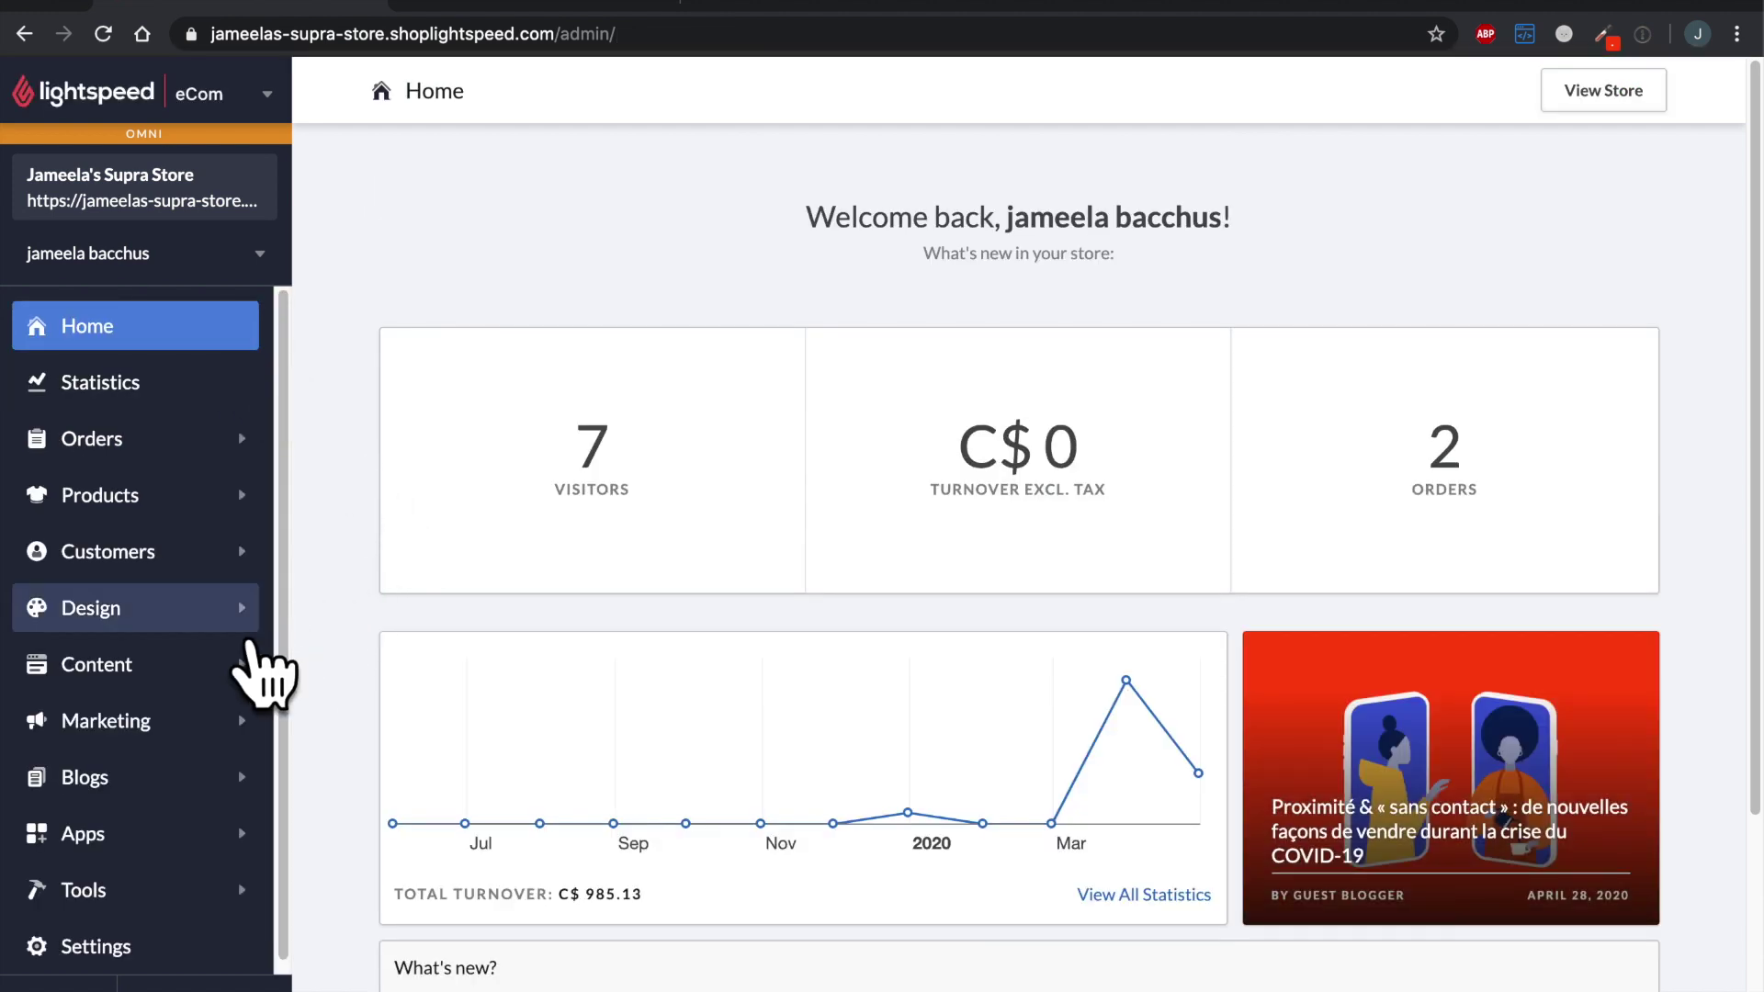
pyautogui.click(244, 626)
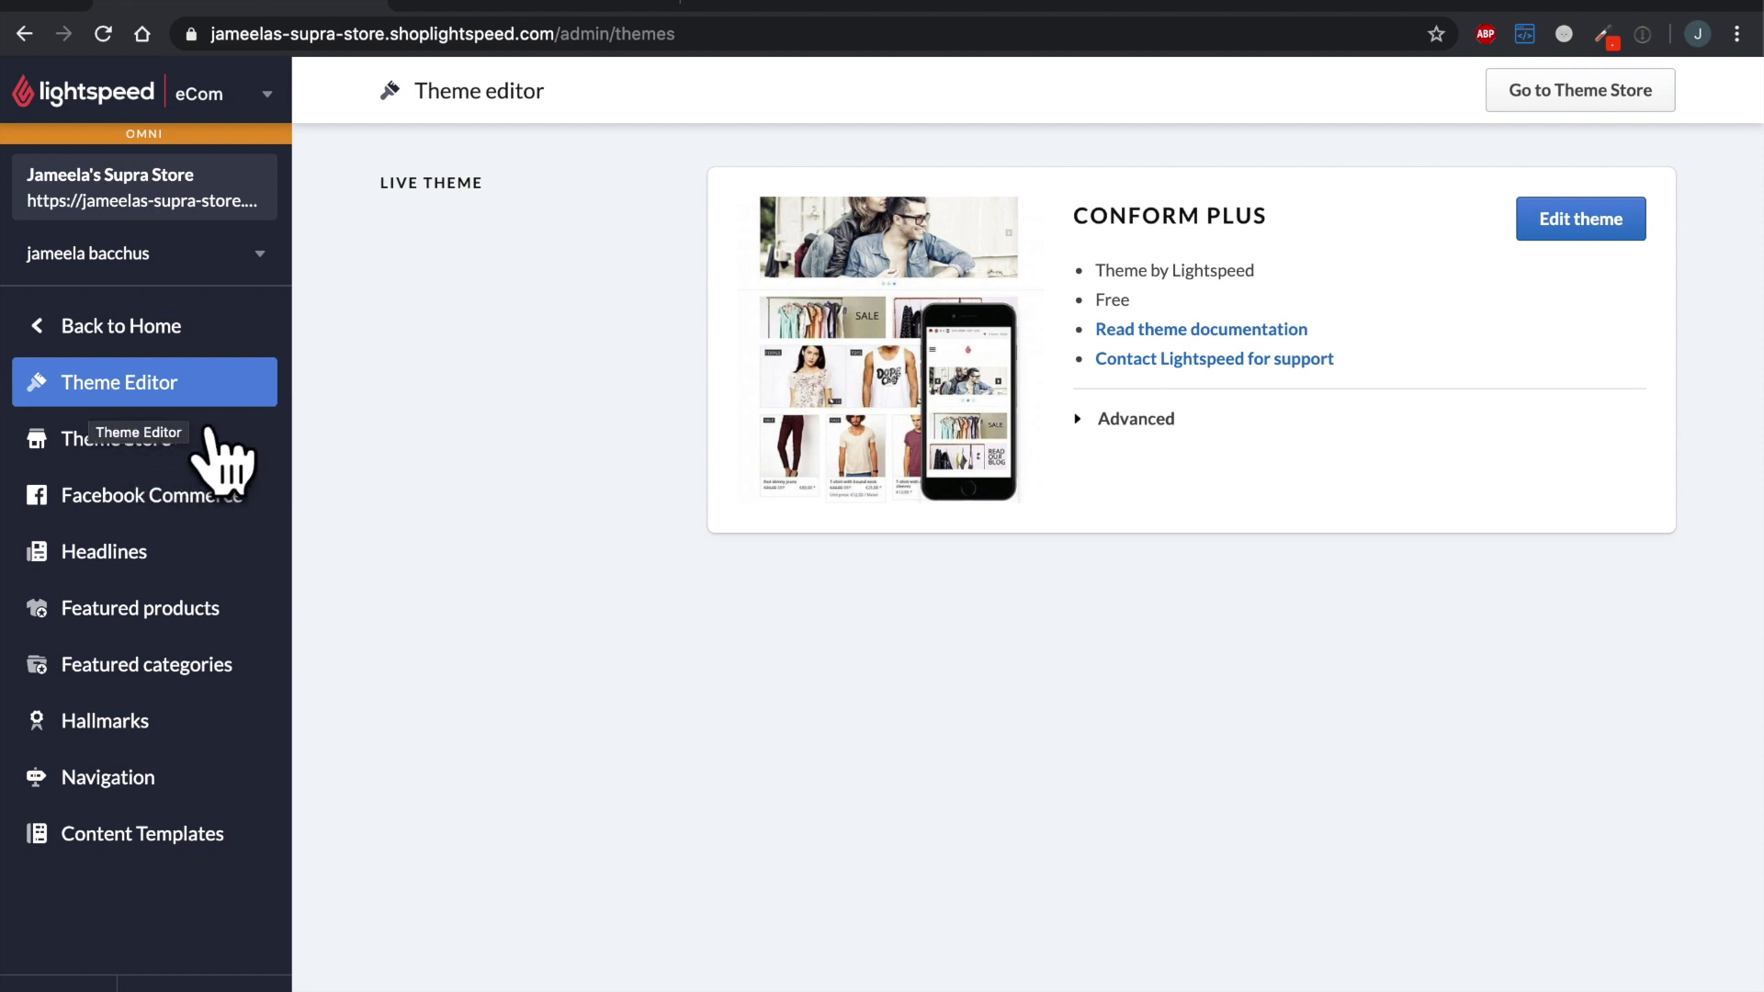
pyautogui.moveTo(1082, 241); pyautogui.dragTo(1303, 260)
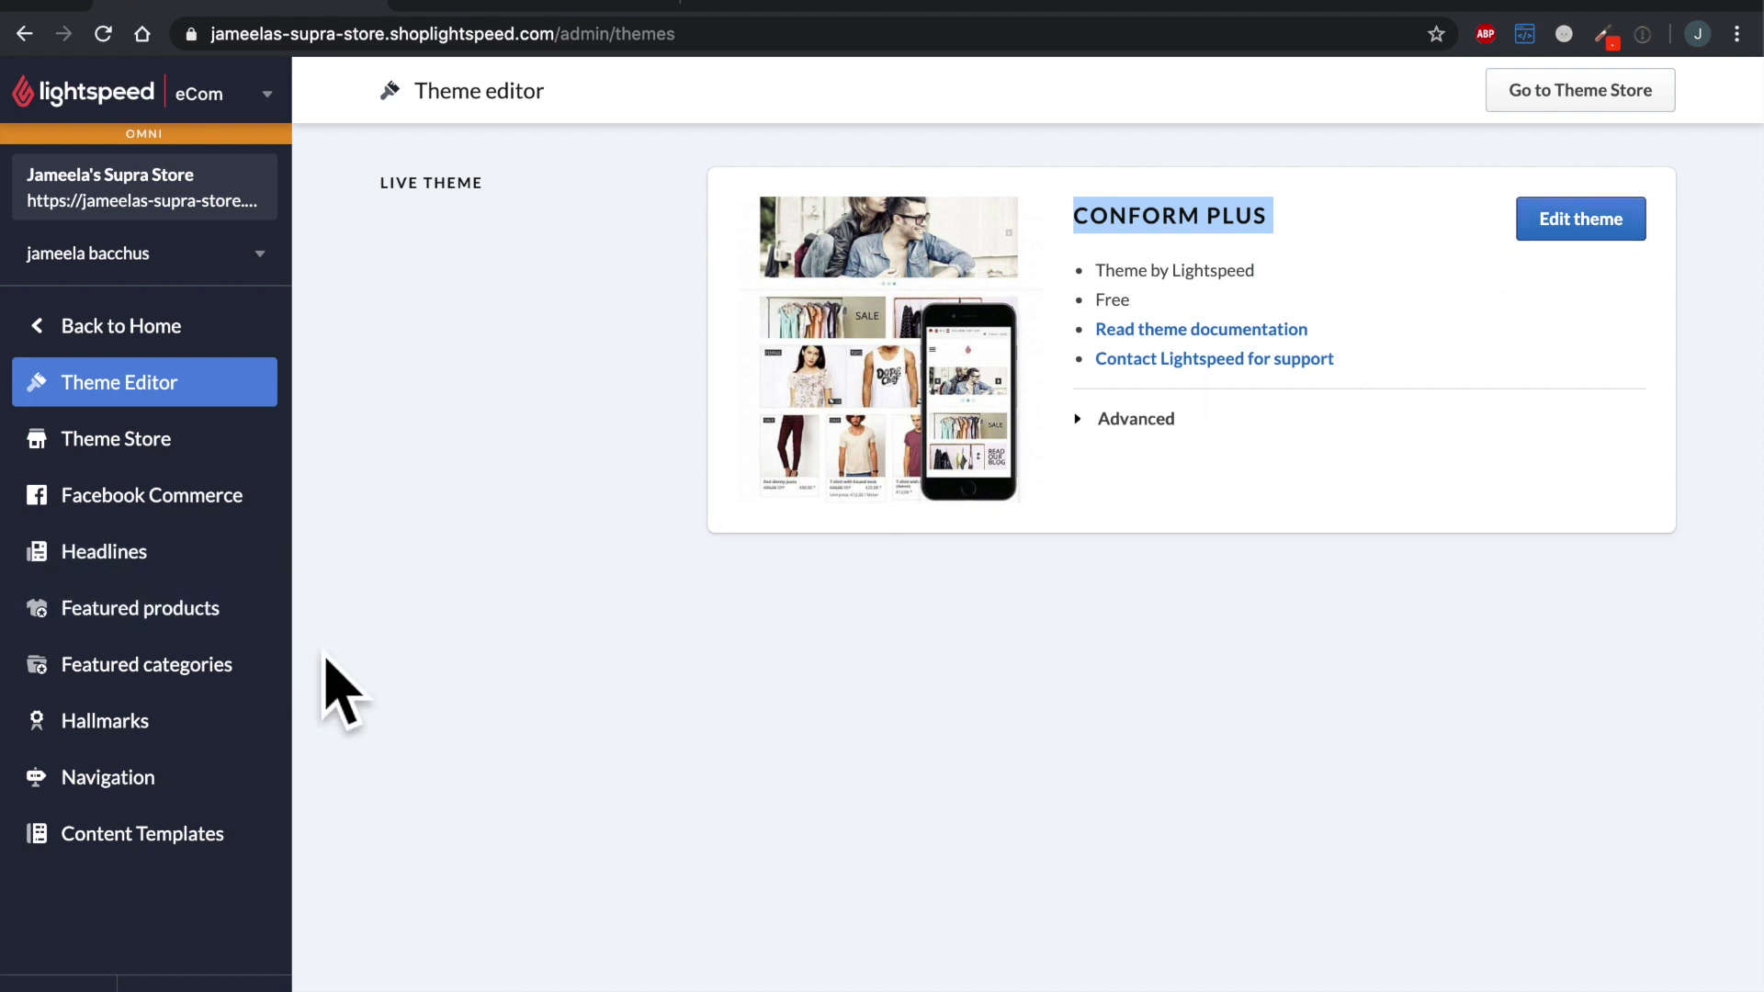
pyautogui.click(284, 585)
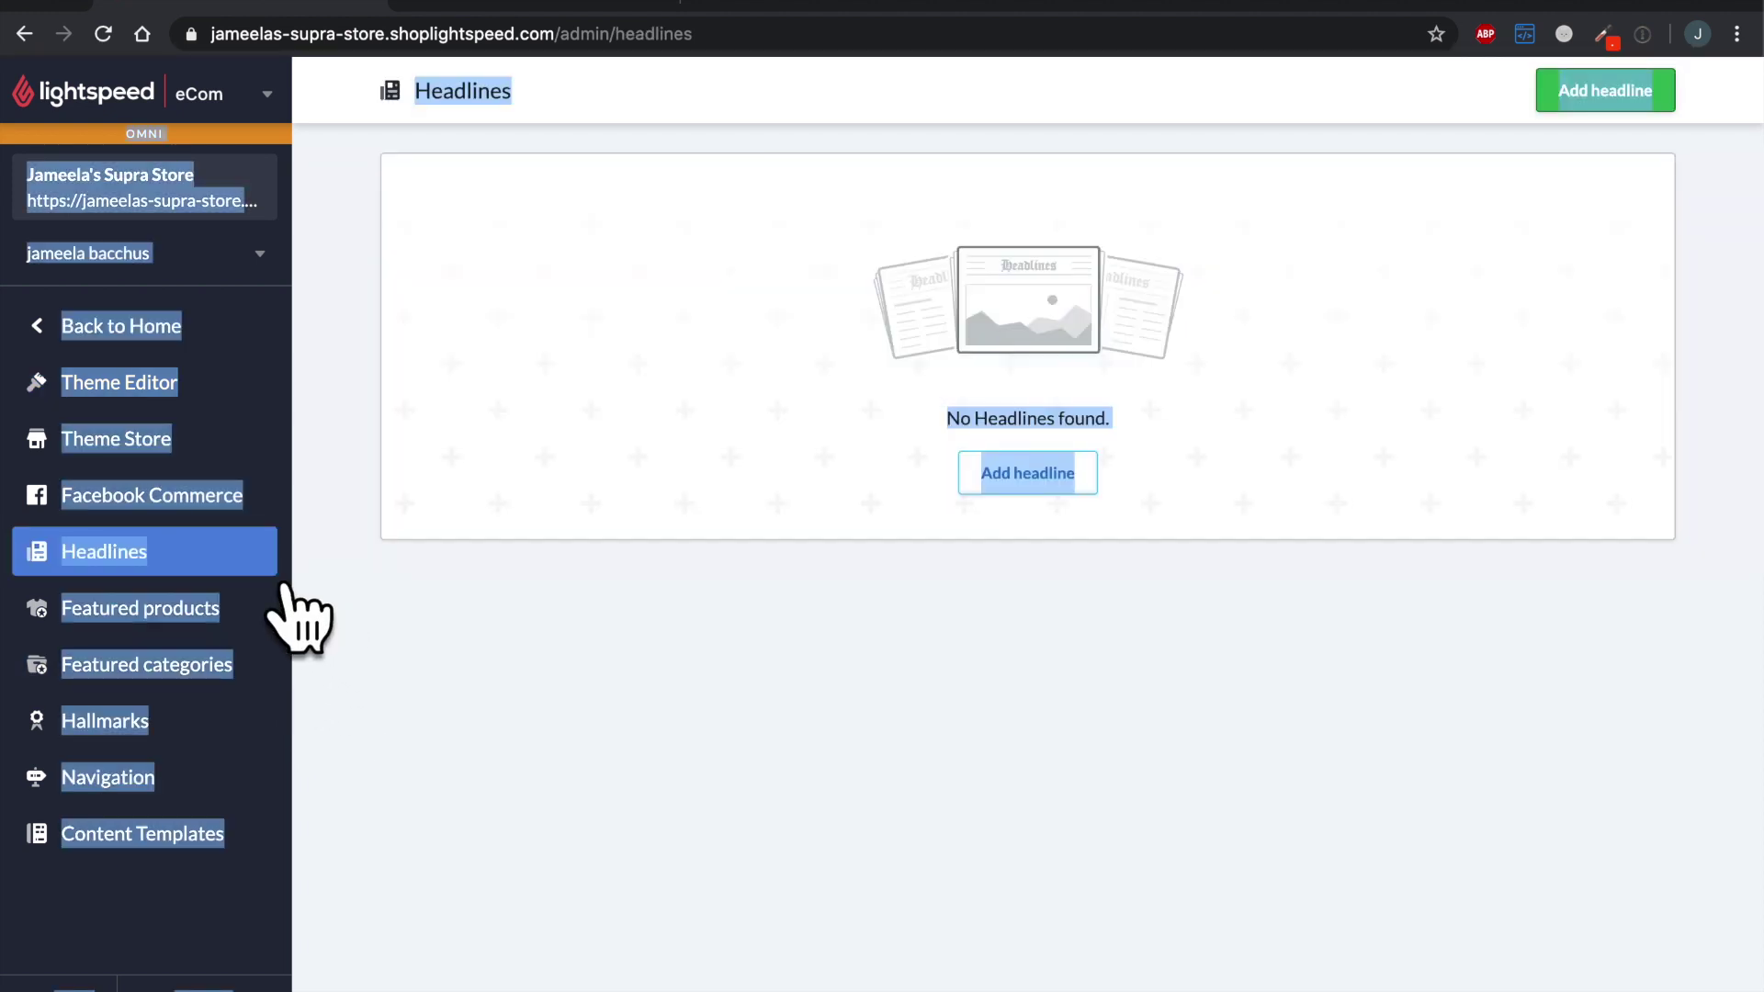
# Step: Create and save a new headline titled "headline 1" with its language set to English
pyautogui.click(360, 586)
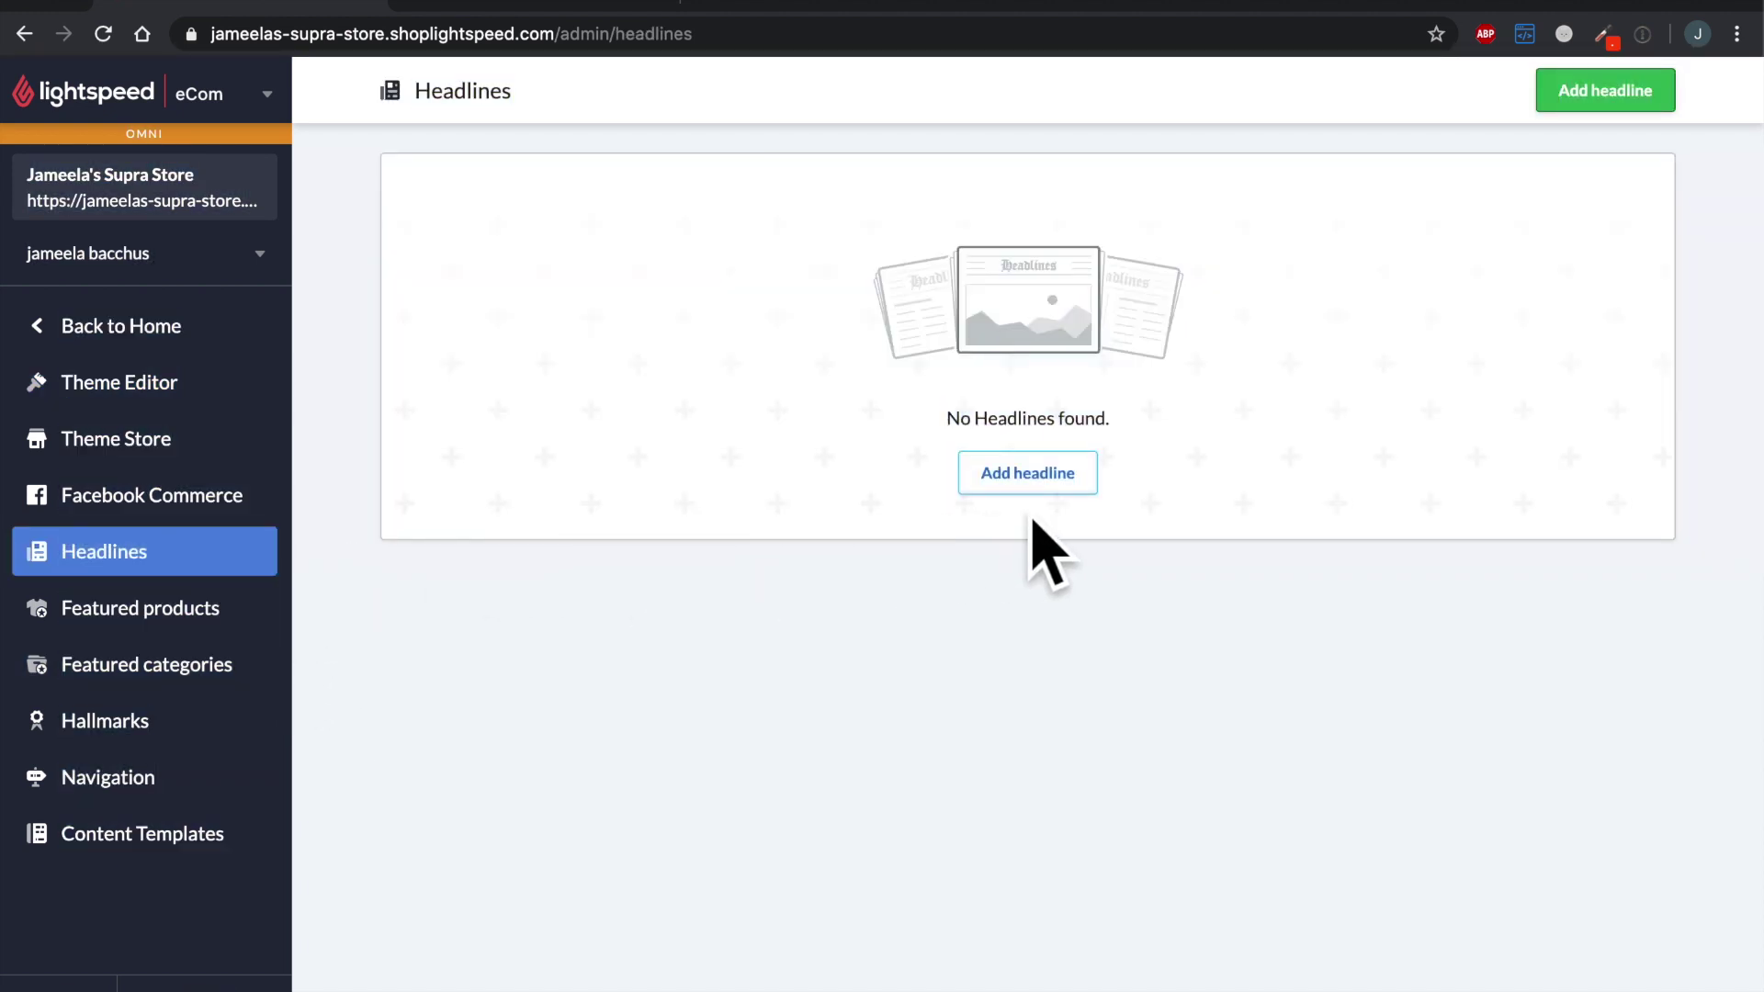
pyautogui.click(1079, 487)
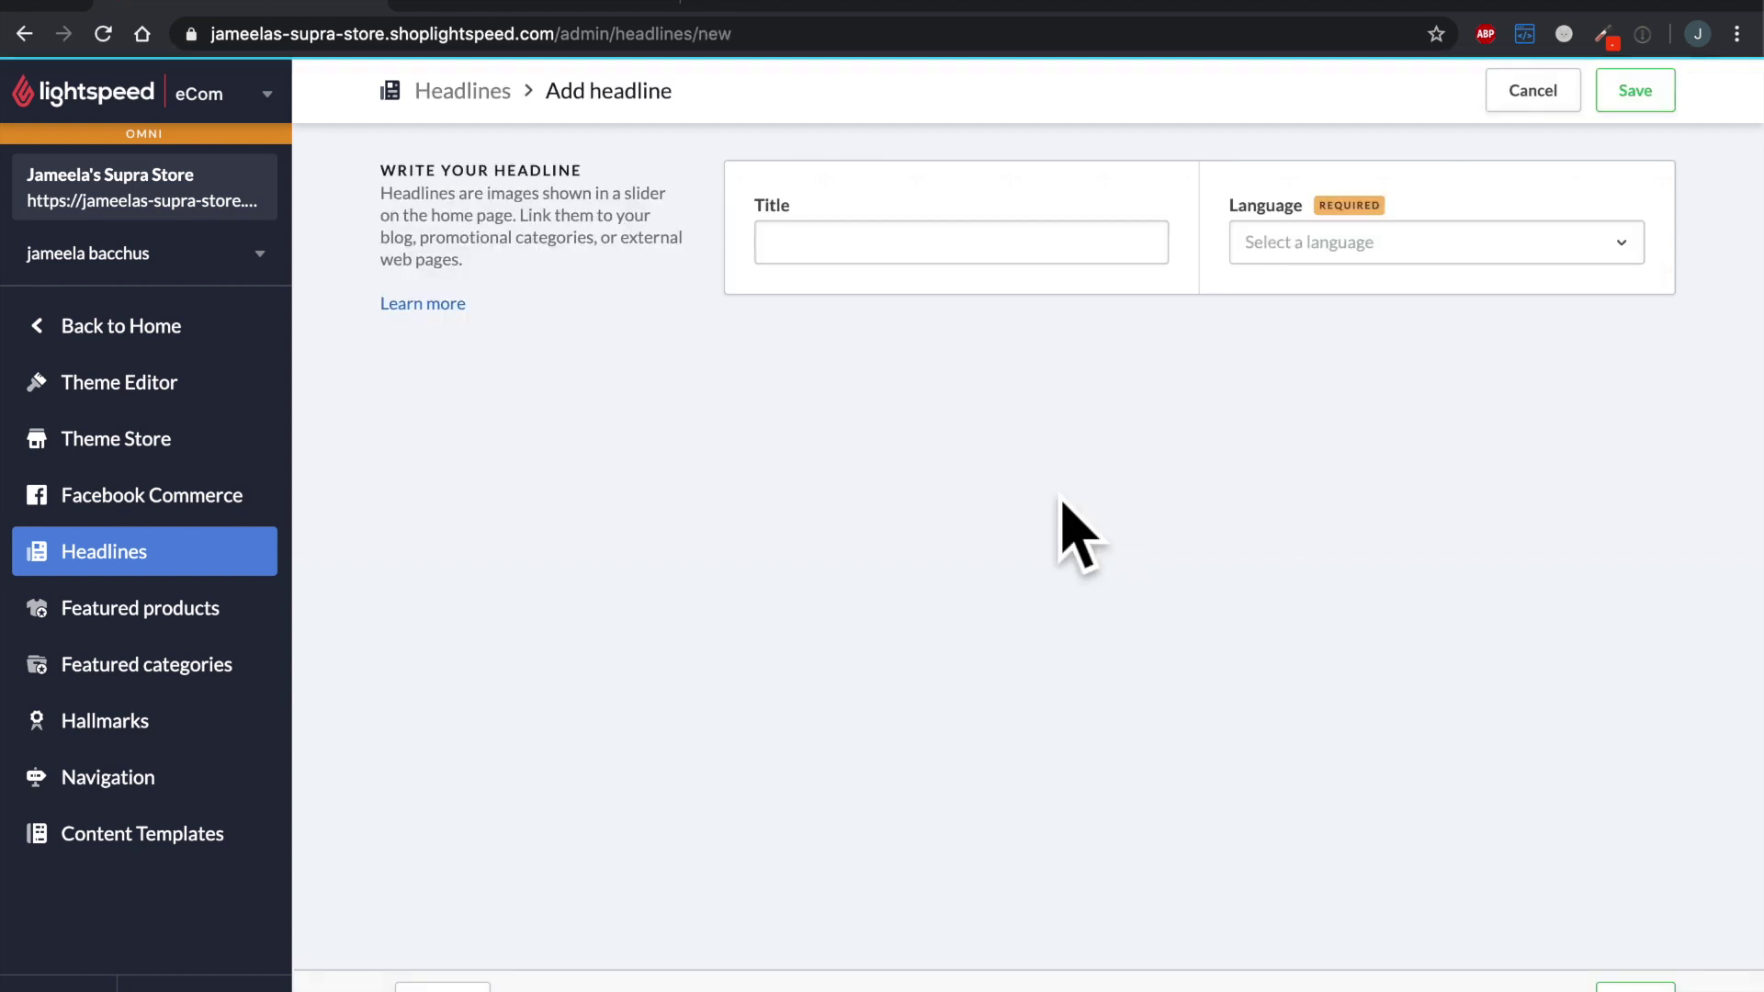
pyautogui.click(979, 255)
pyautogui.write('headl')
pyautogui.press('Down')
pyautogui.press('Return')
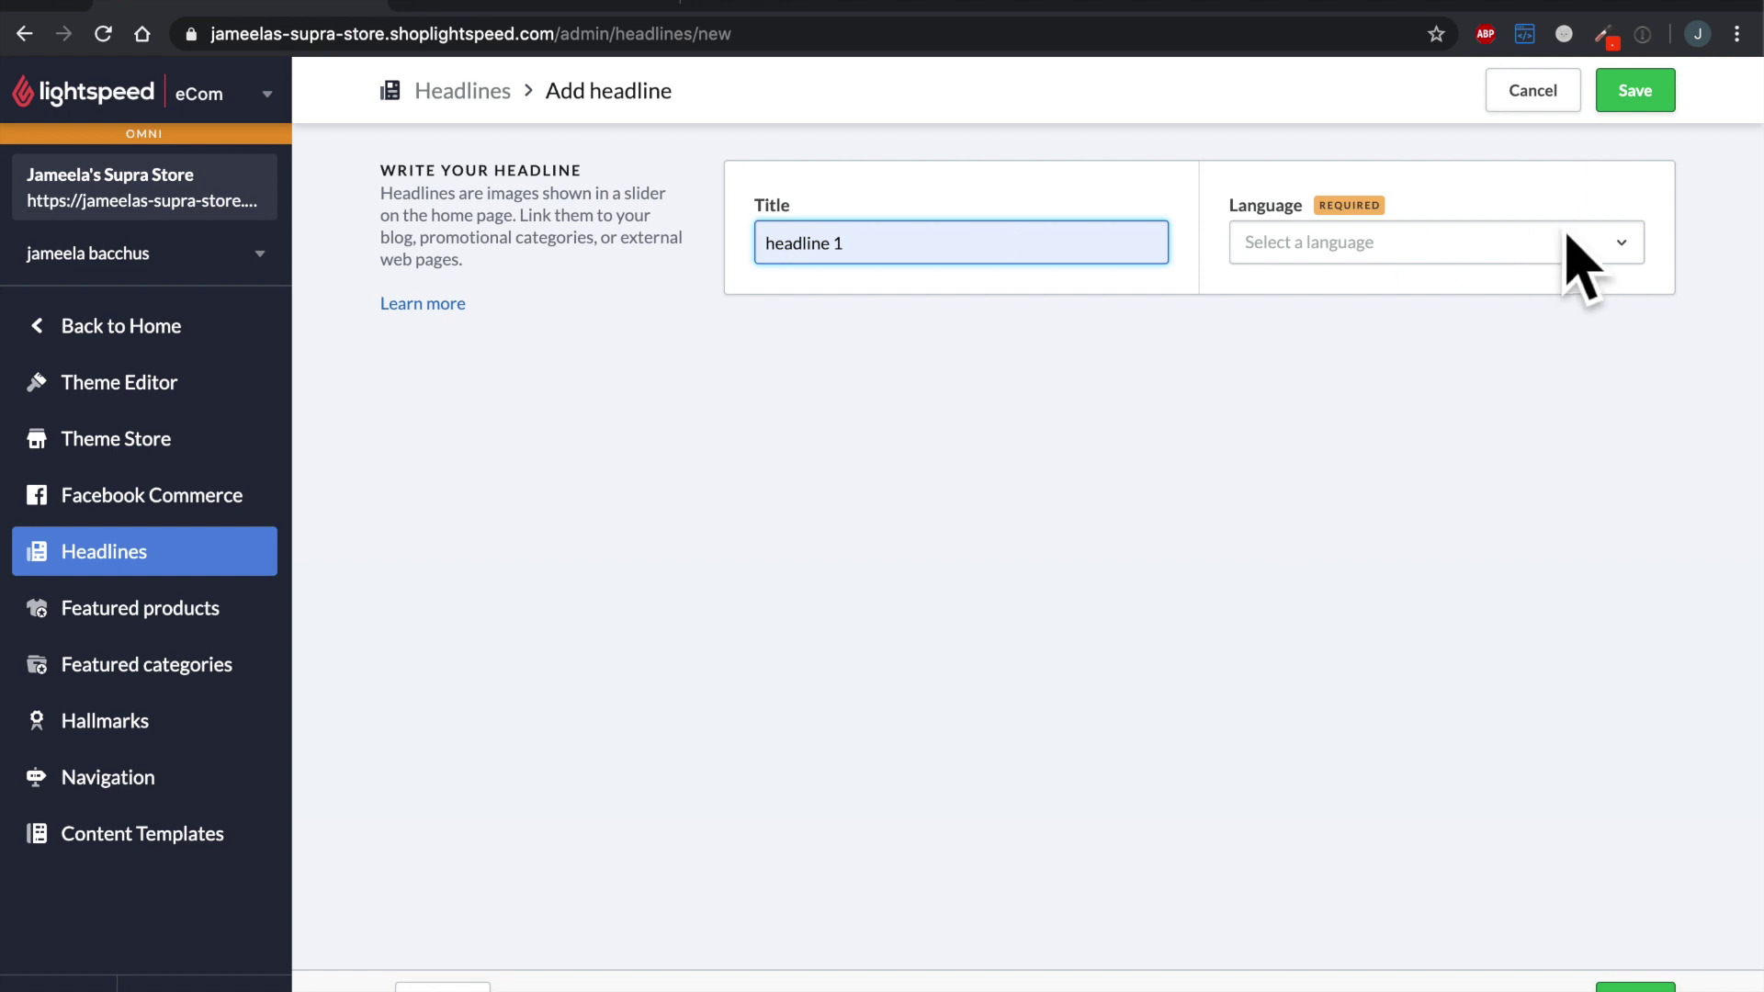
pyautogui.click(1625, 266)
pyautogui.click(1470, 308)
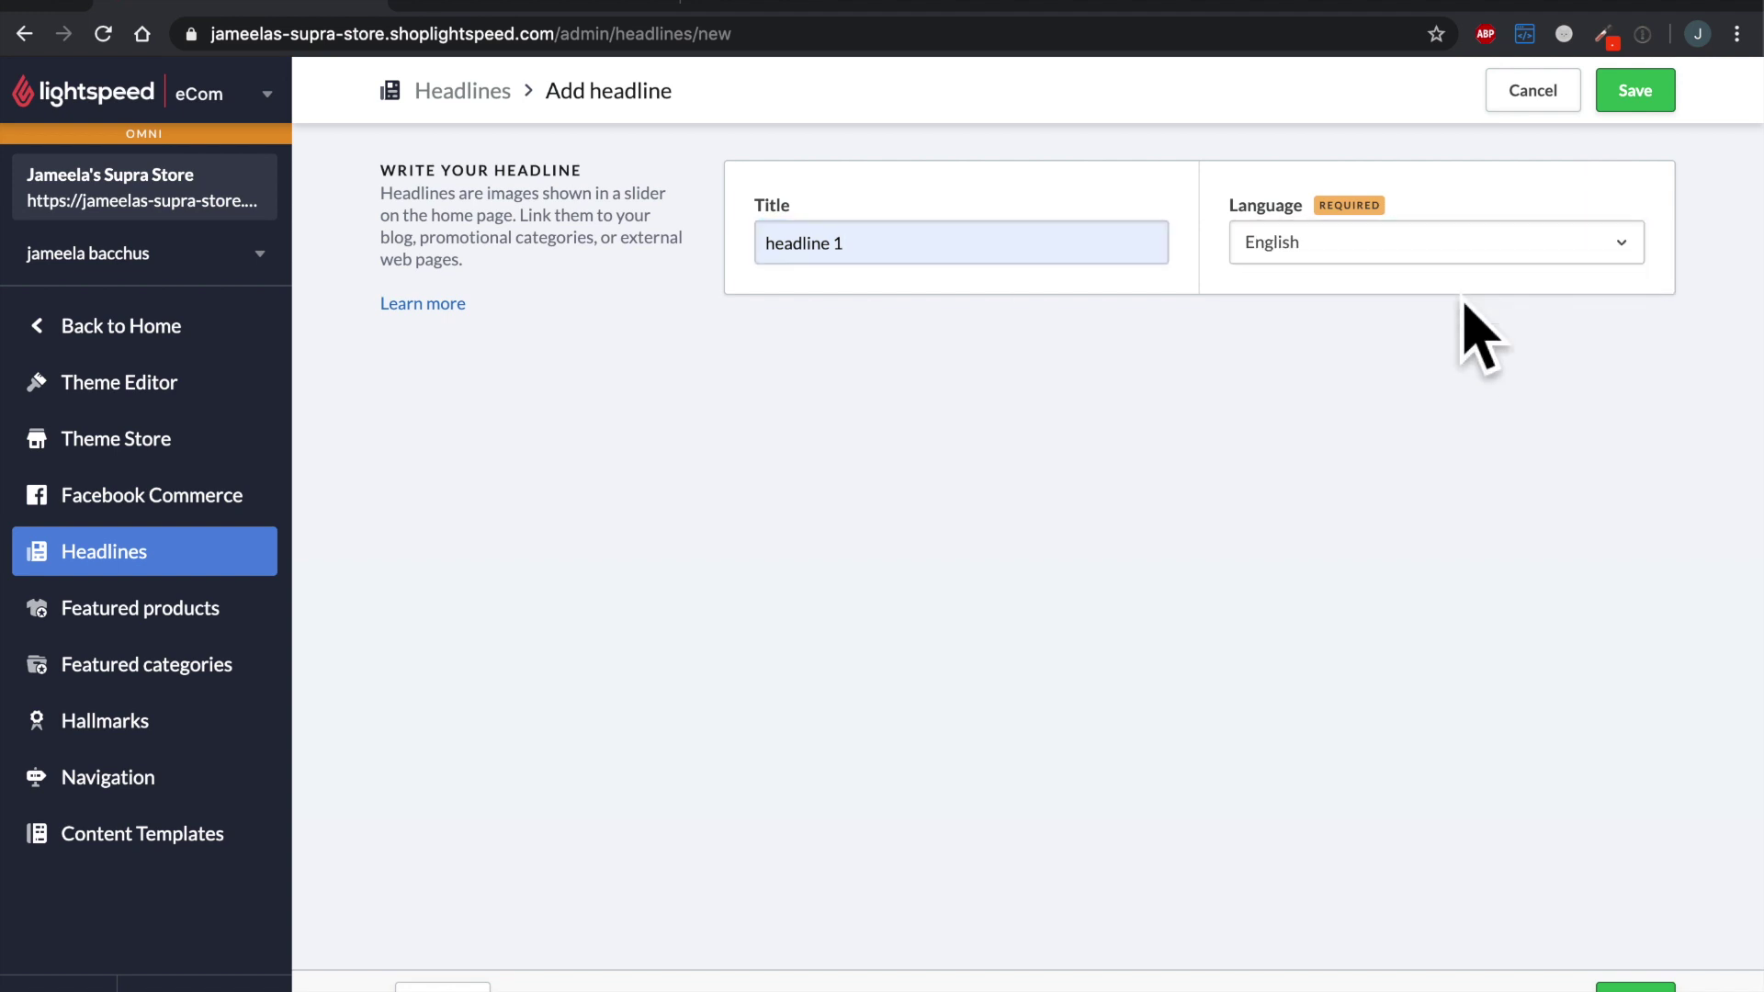
pyautogui.click(1664, 106)
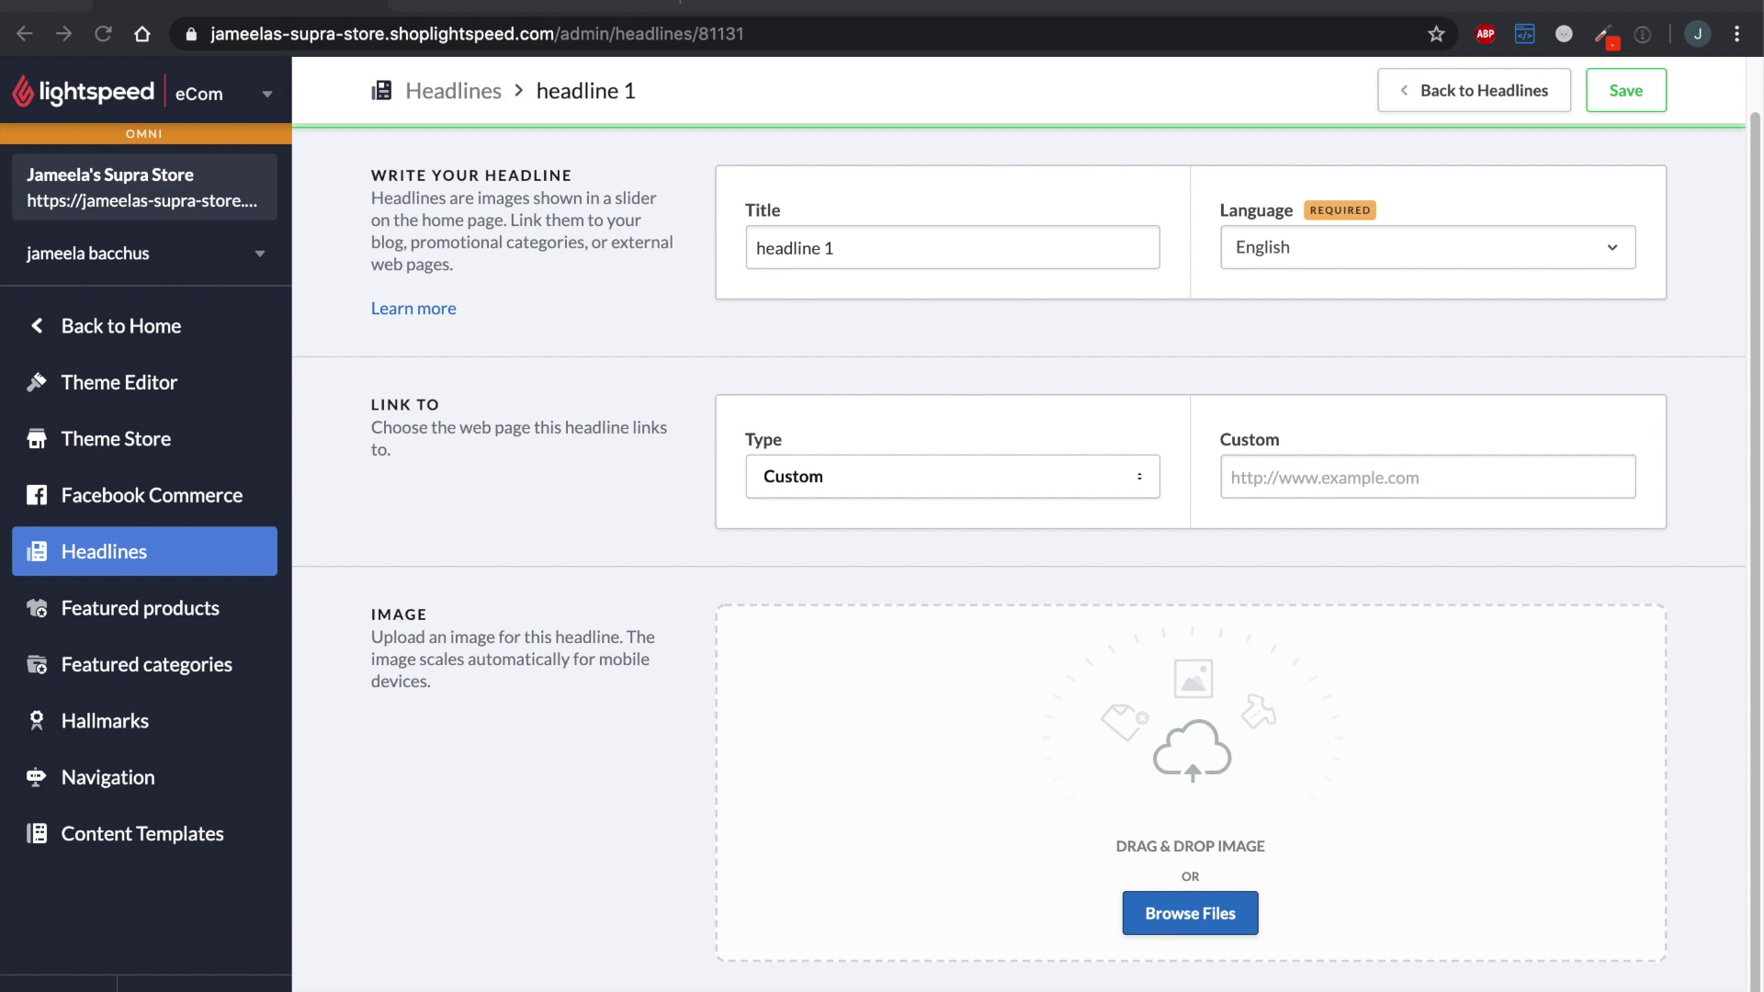
# Step: Upload the Supra shoes banner image to headline 1 and review the available link types, leaving Custom selected
pyautogui.moveTo(831, 4); pyautogui.dragTo(1047, 730)
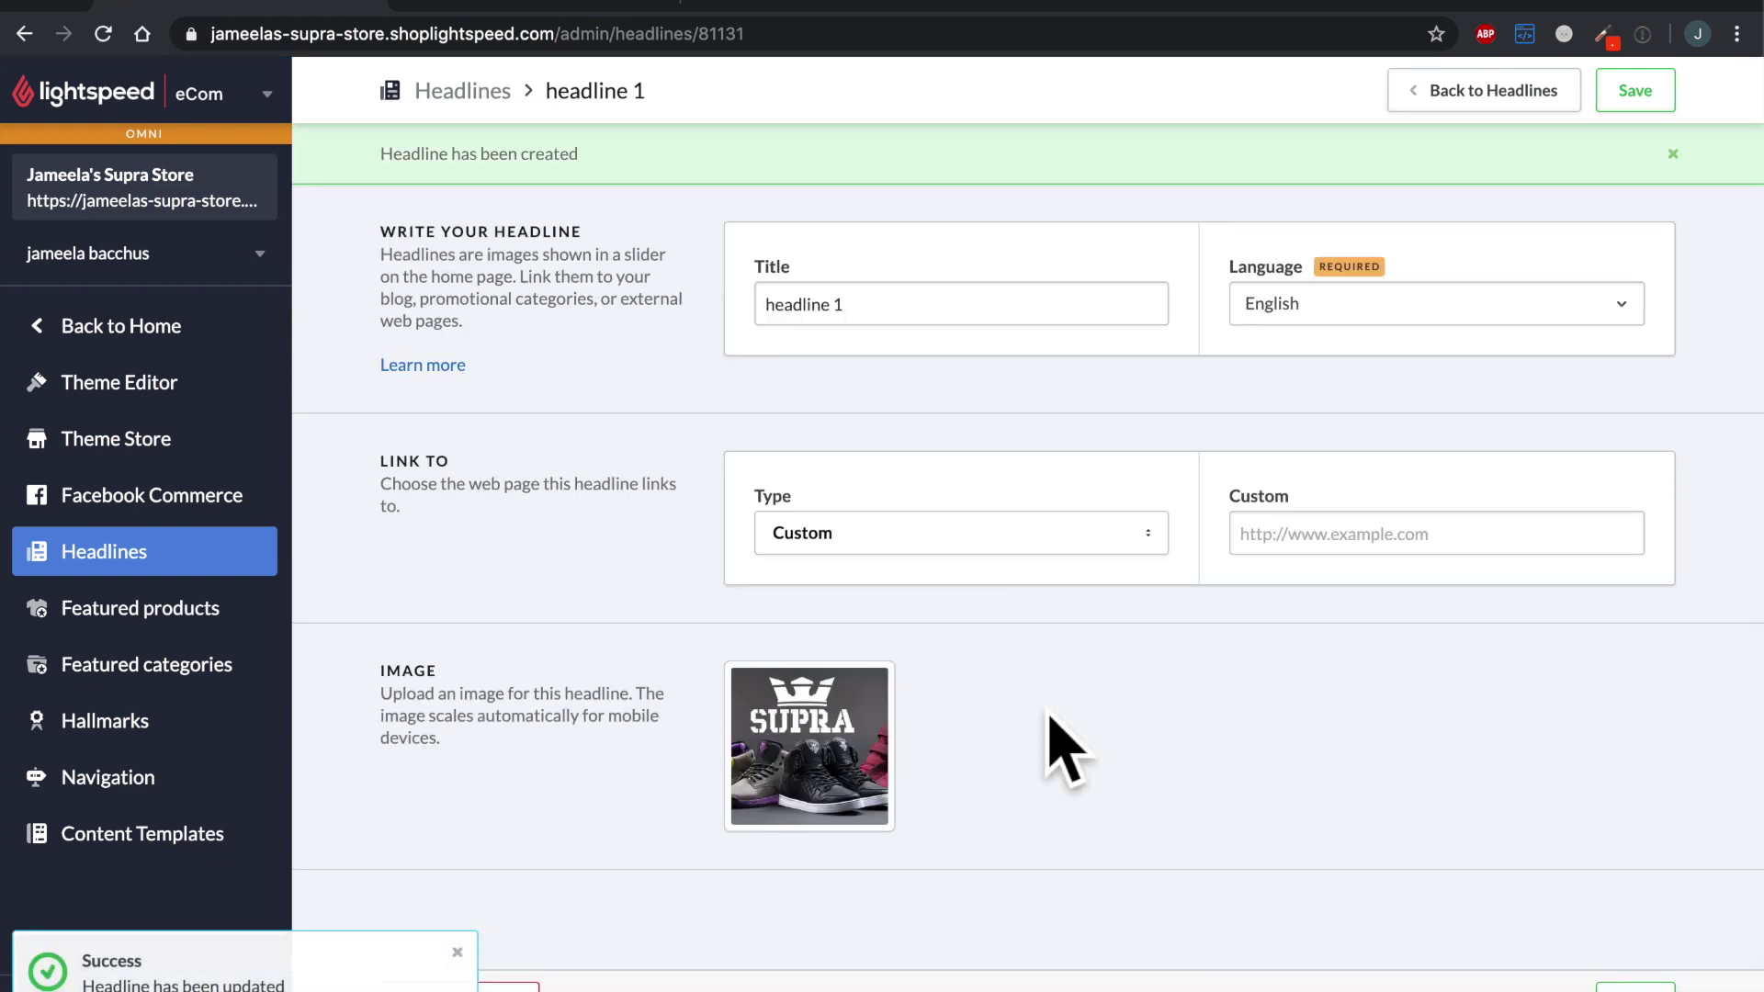
pyautogui.moveTo(377, 462); pyautogui.dragTo(450, 462)
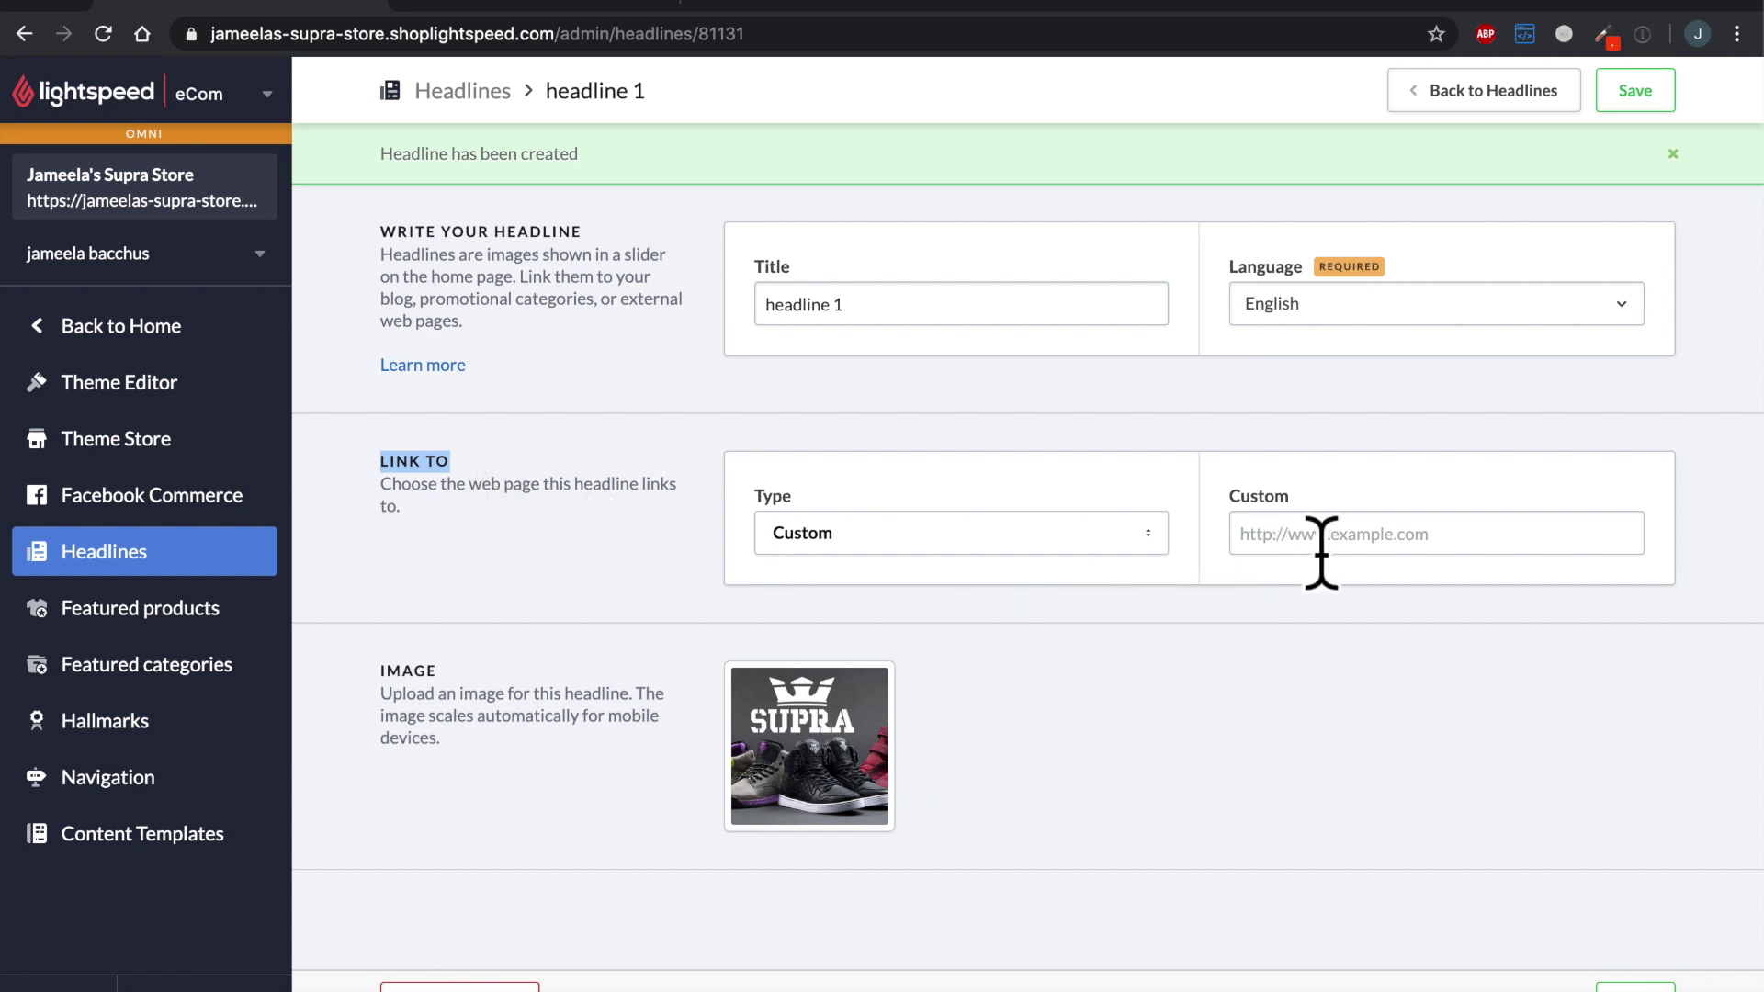
pyautogui.click(1190, 566)
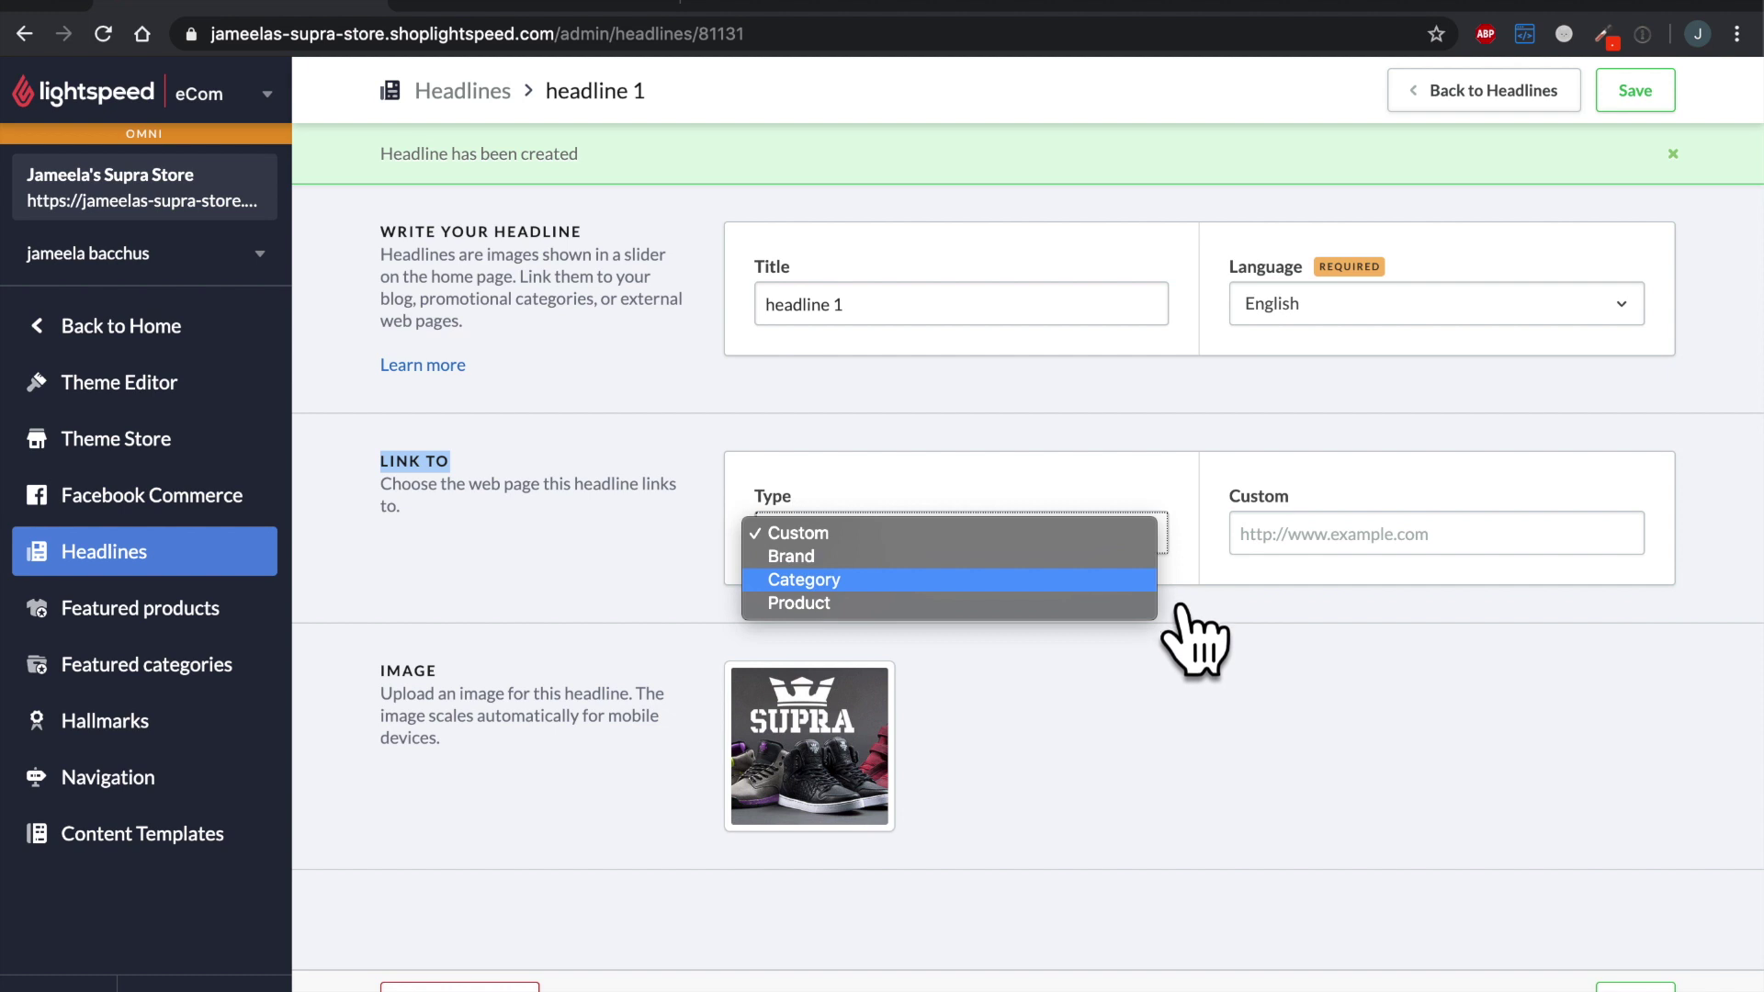
pyautogui.click(1259, 623)
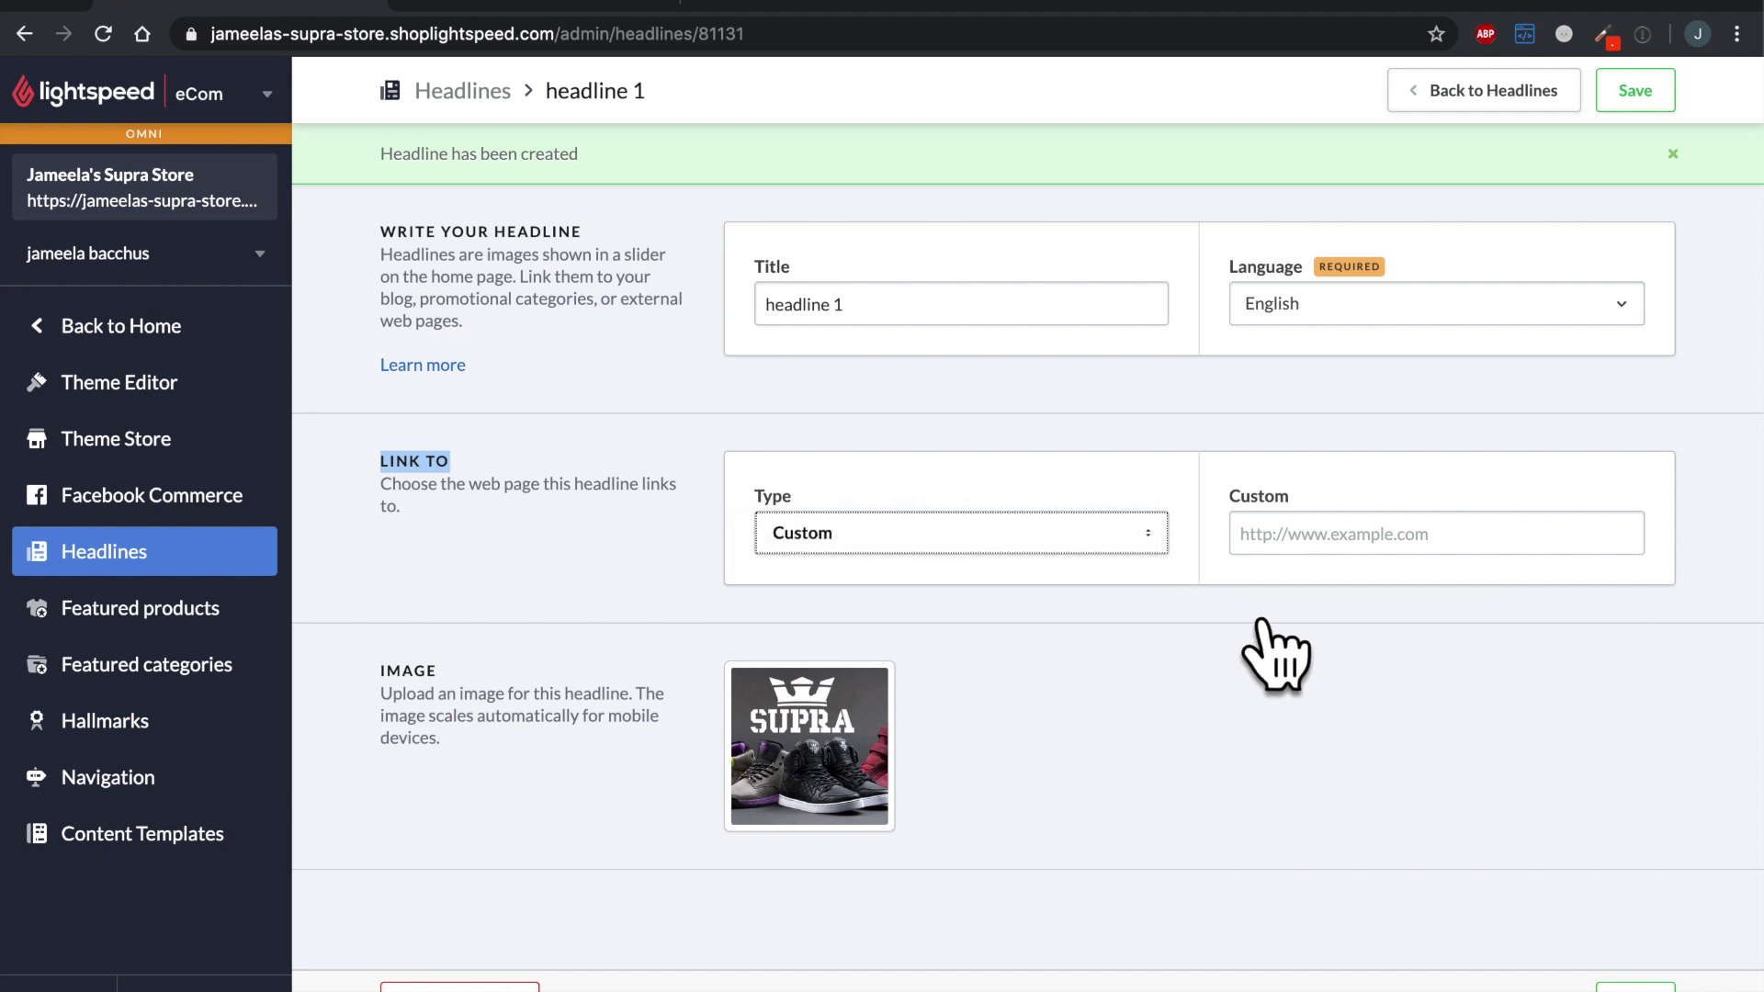
# Step: Start adding a featured product and filter the product list to Currently visible in store: Yes
pyautogui.click(286, 630)
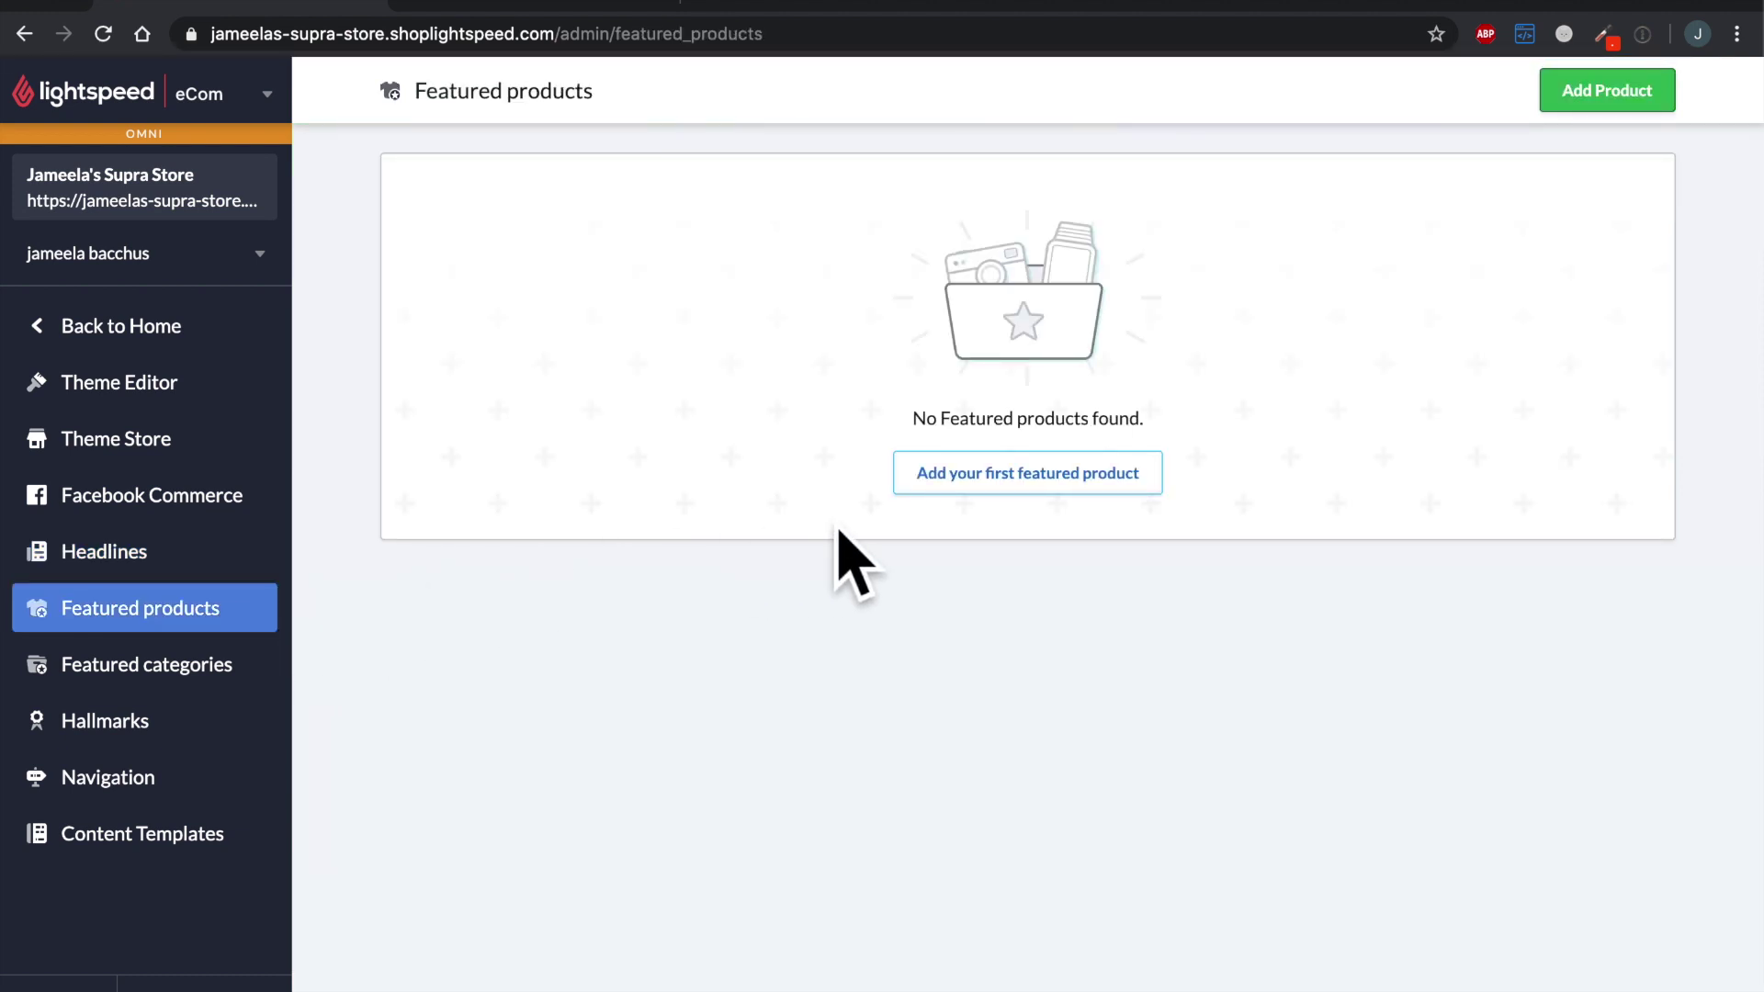
pyautogui.click(1005, 488)
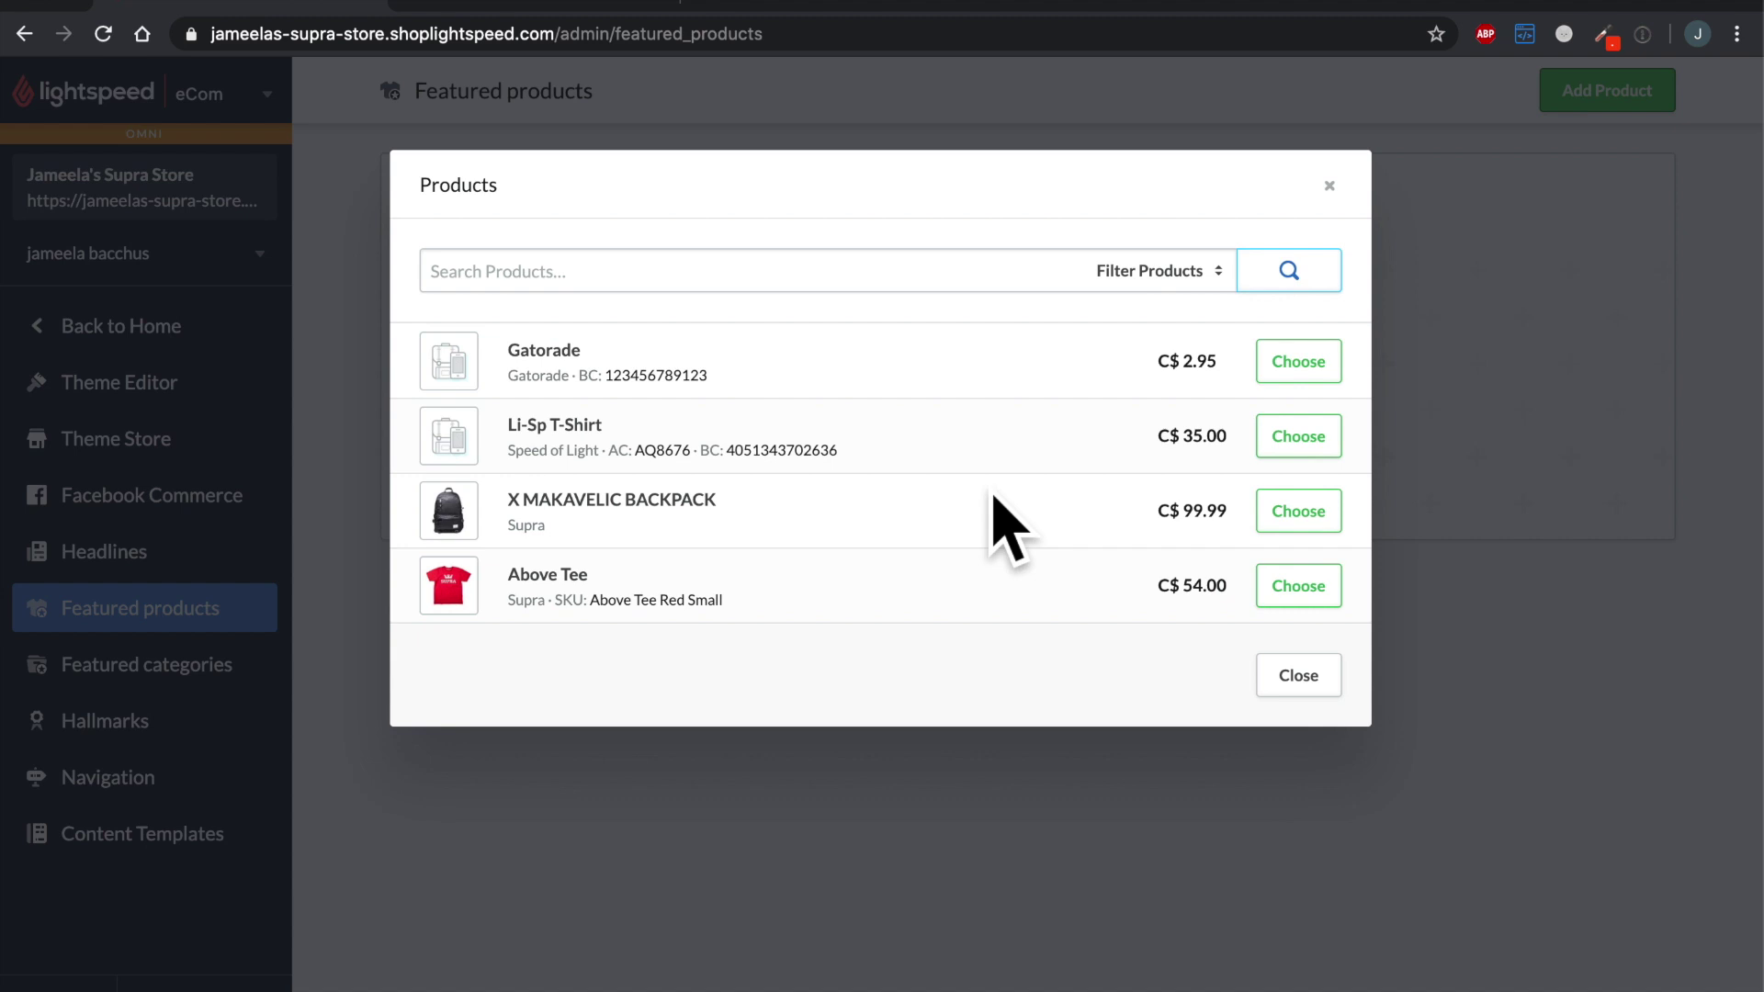
pyautogui.click(1219, 276)
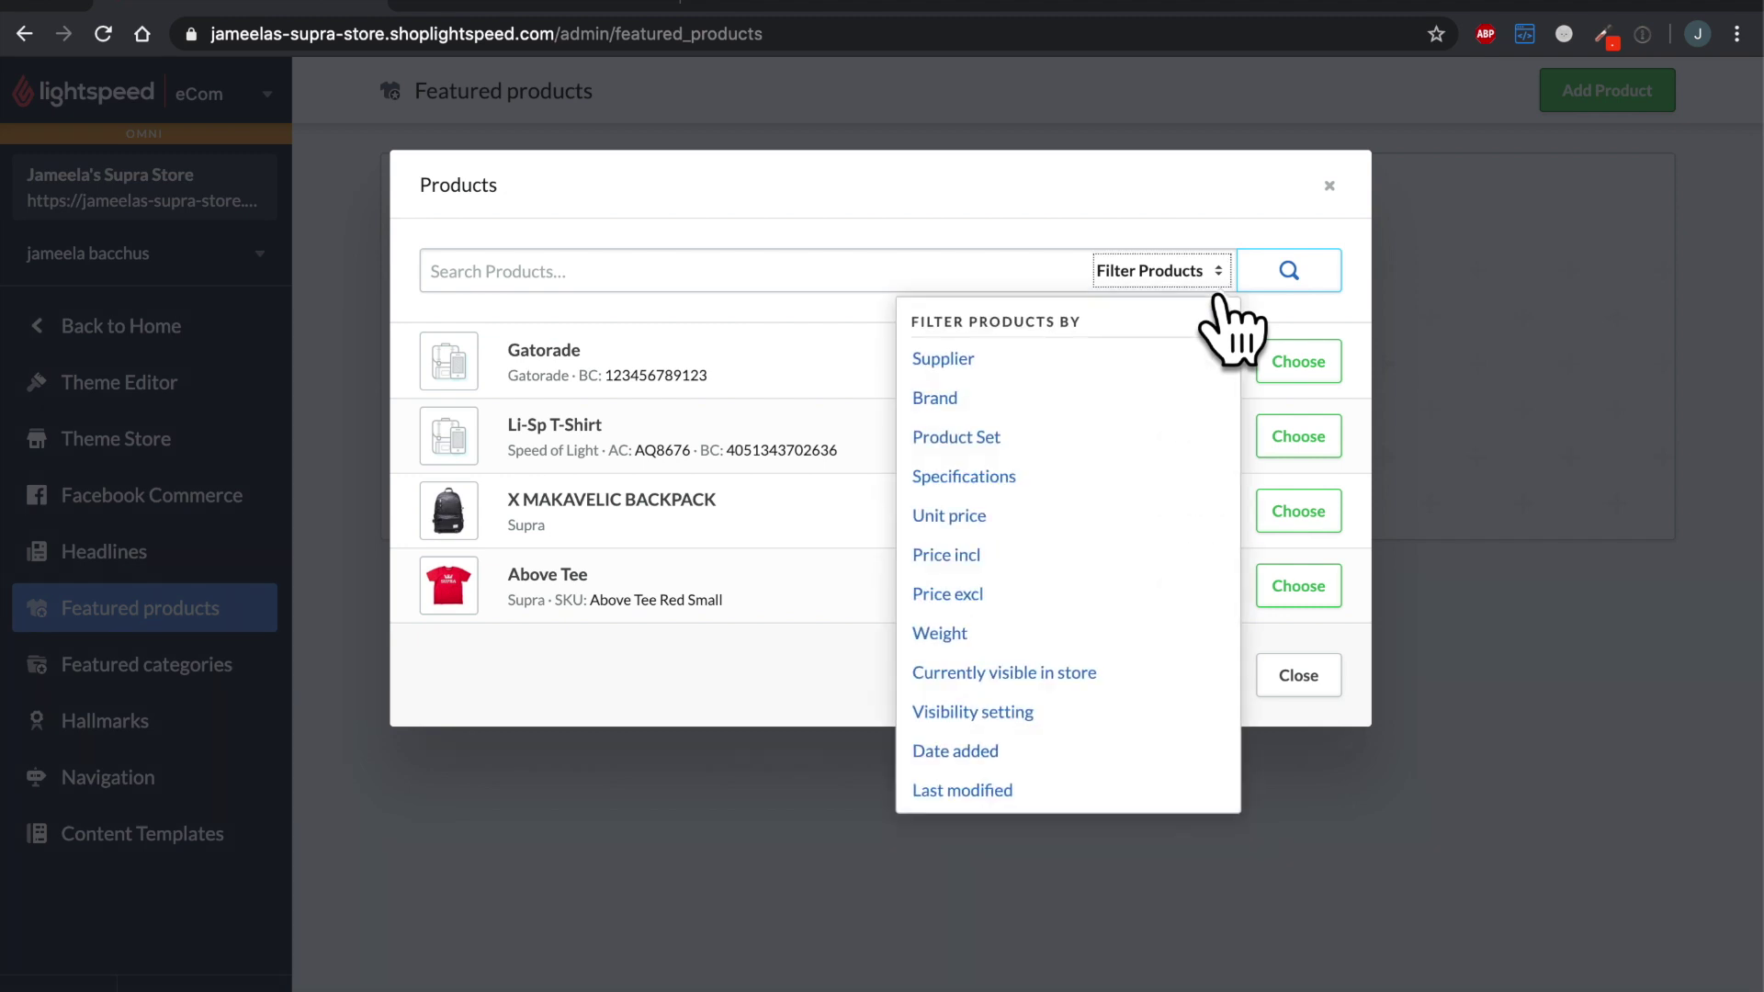
pyautogui.click(1116, 689)
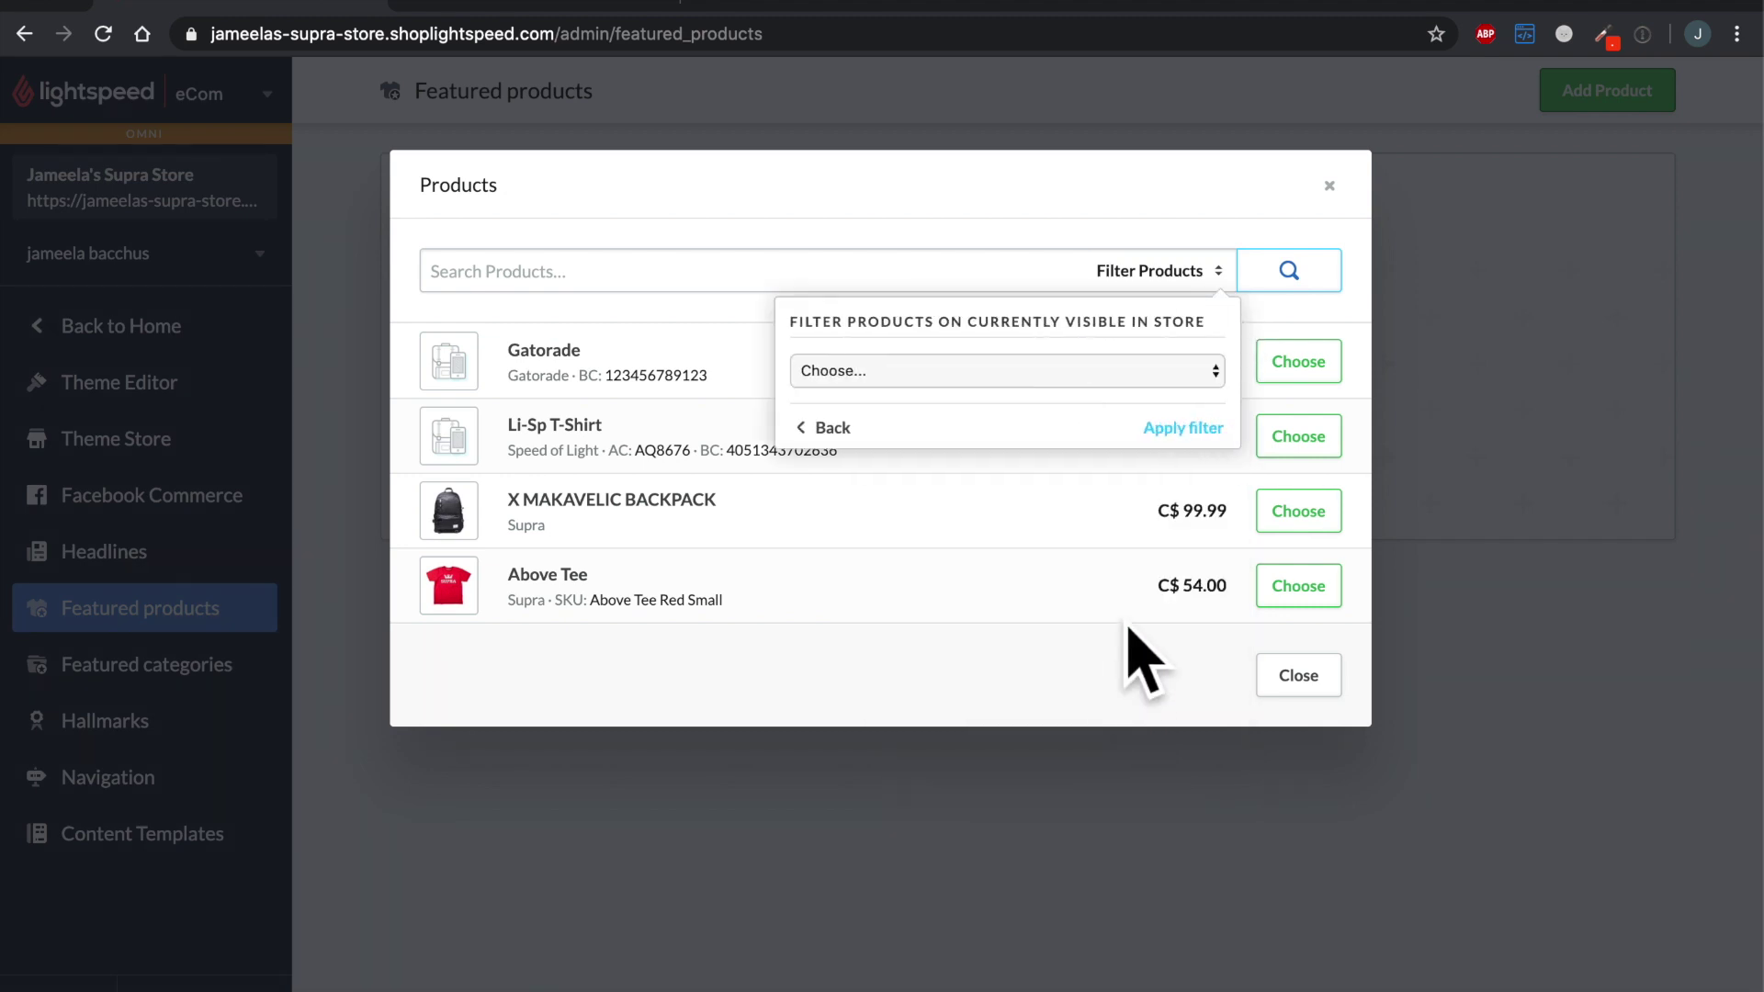
pyautogui.click(1203, 378)
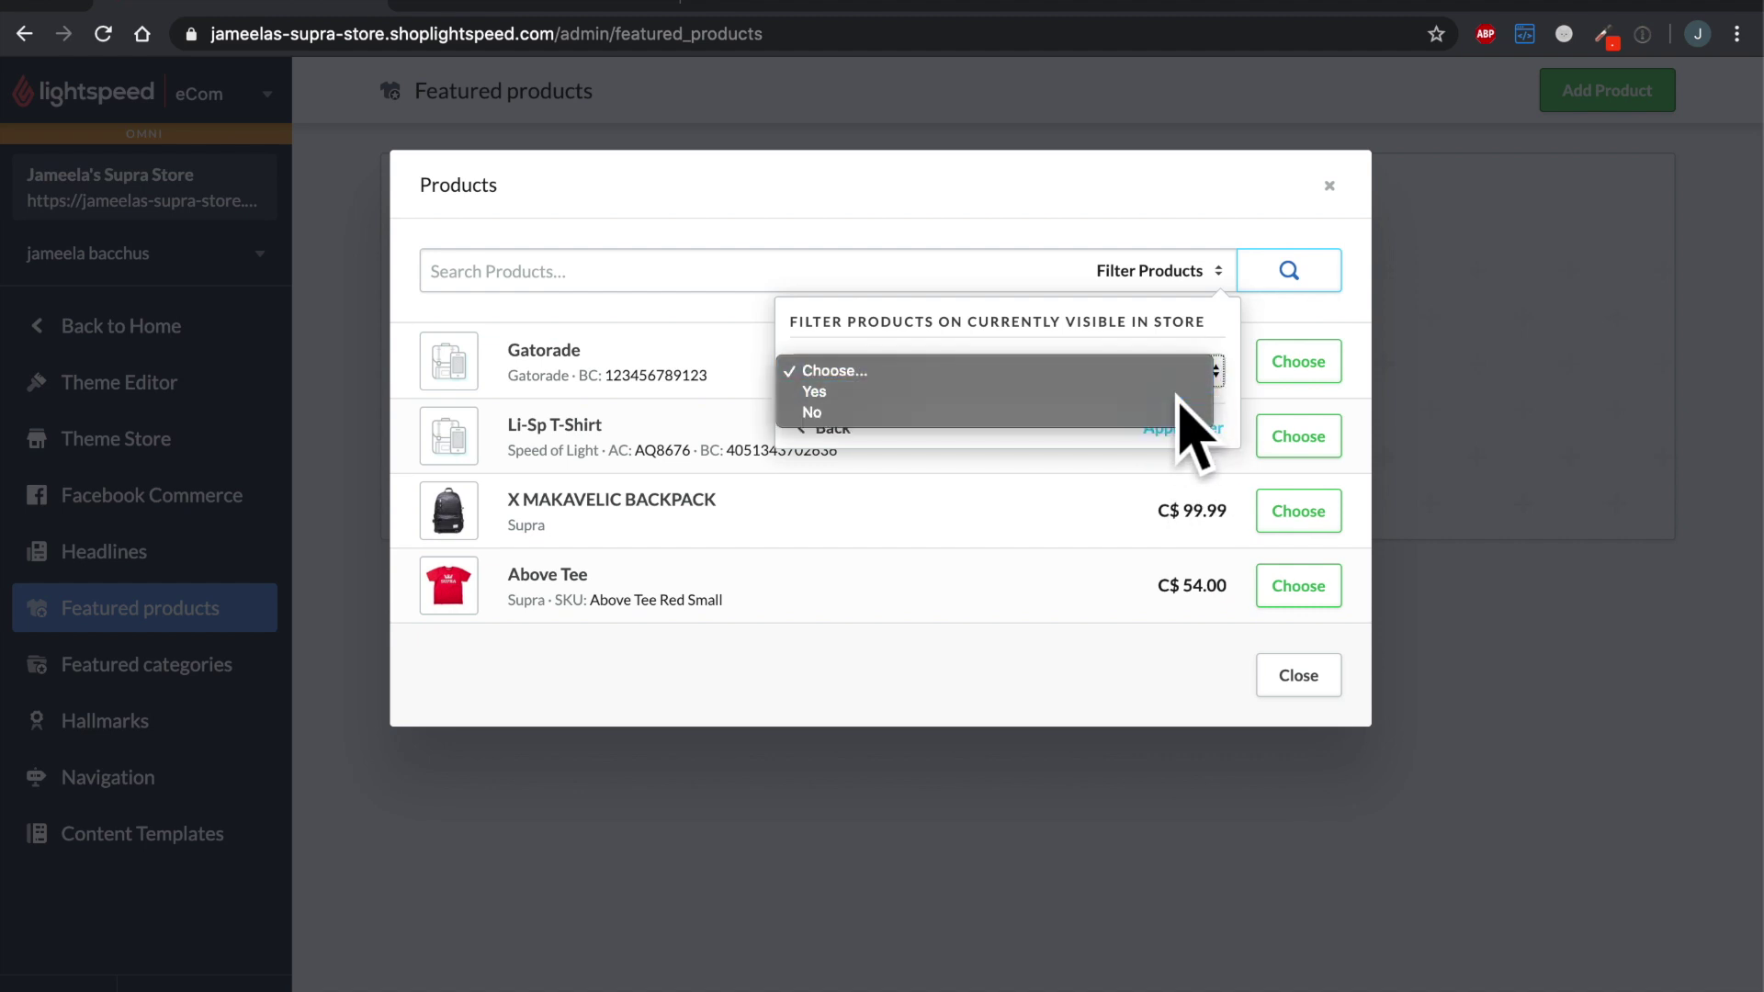
pyautogui.click(1180, 392)
pyautogui.click(1219, 459)
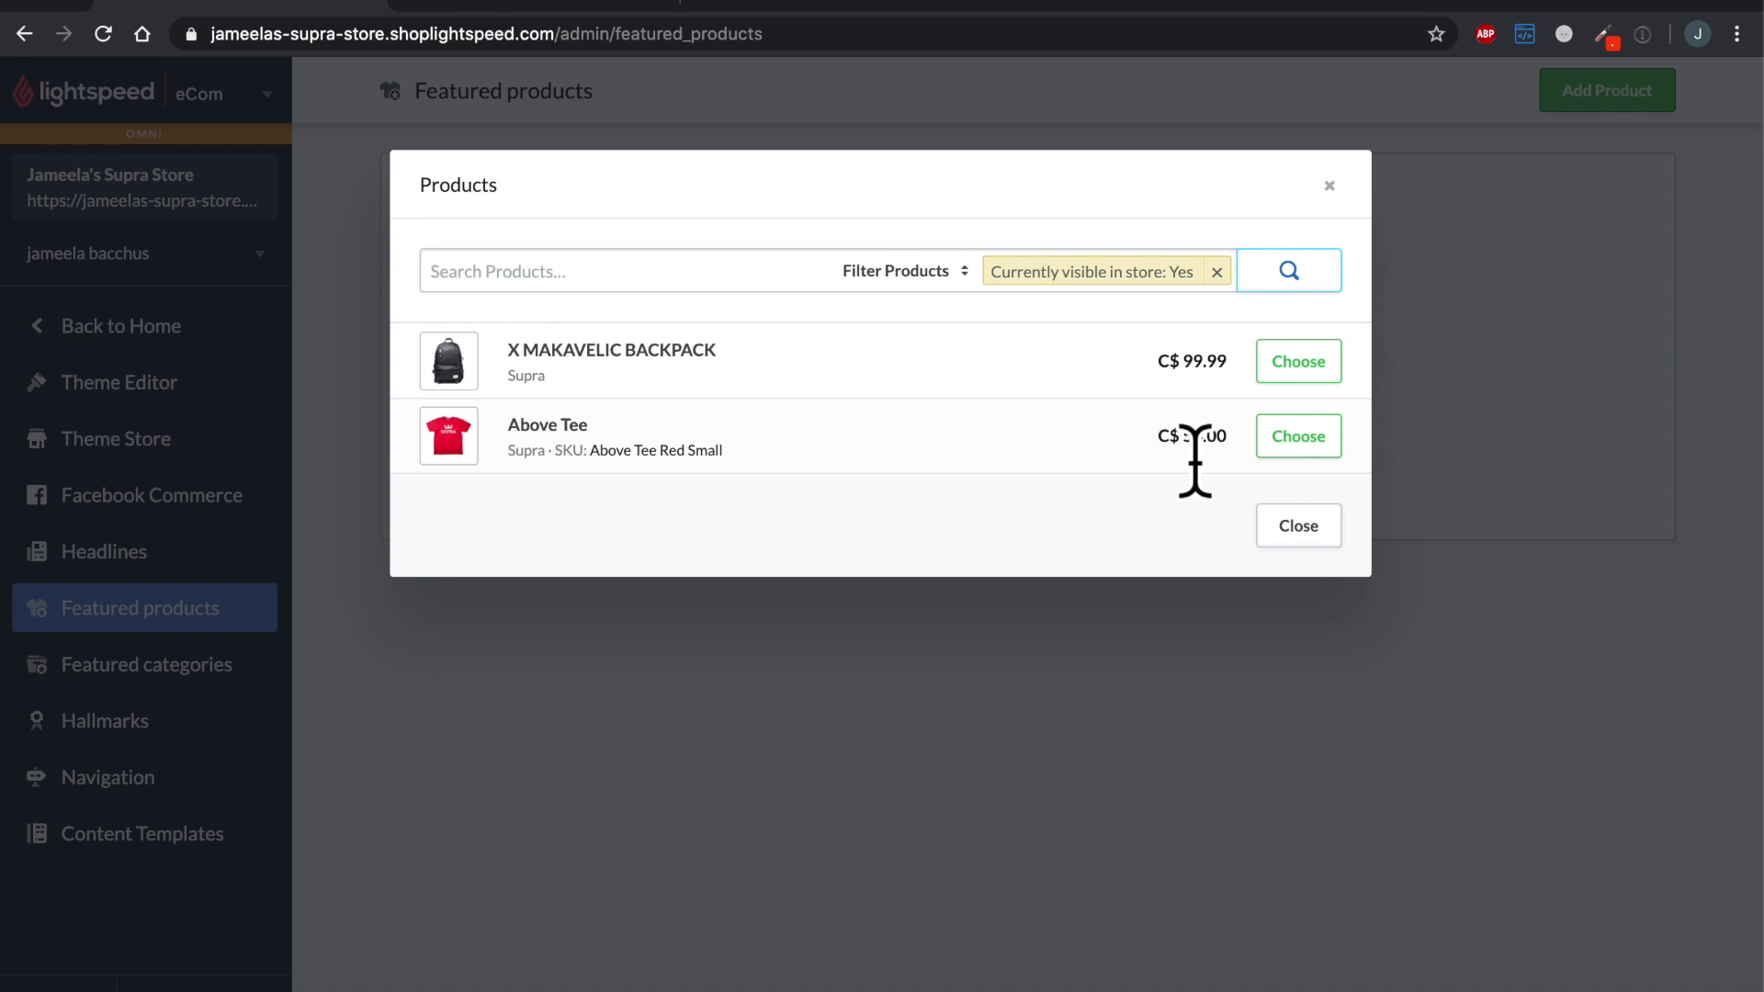
# Step: Add X MAKAVELIC BACKPACK and Above Tee as featured products and close the product list
pyautogui.click(1304, 372)
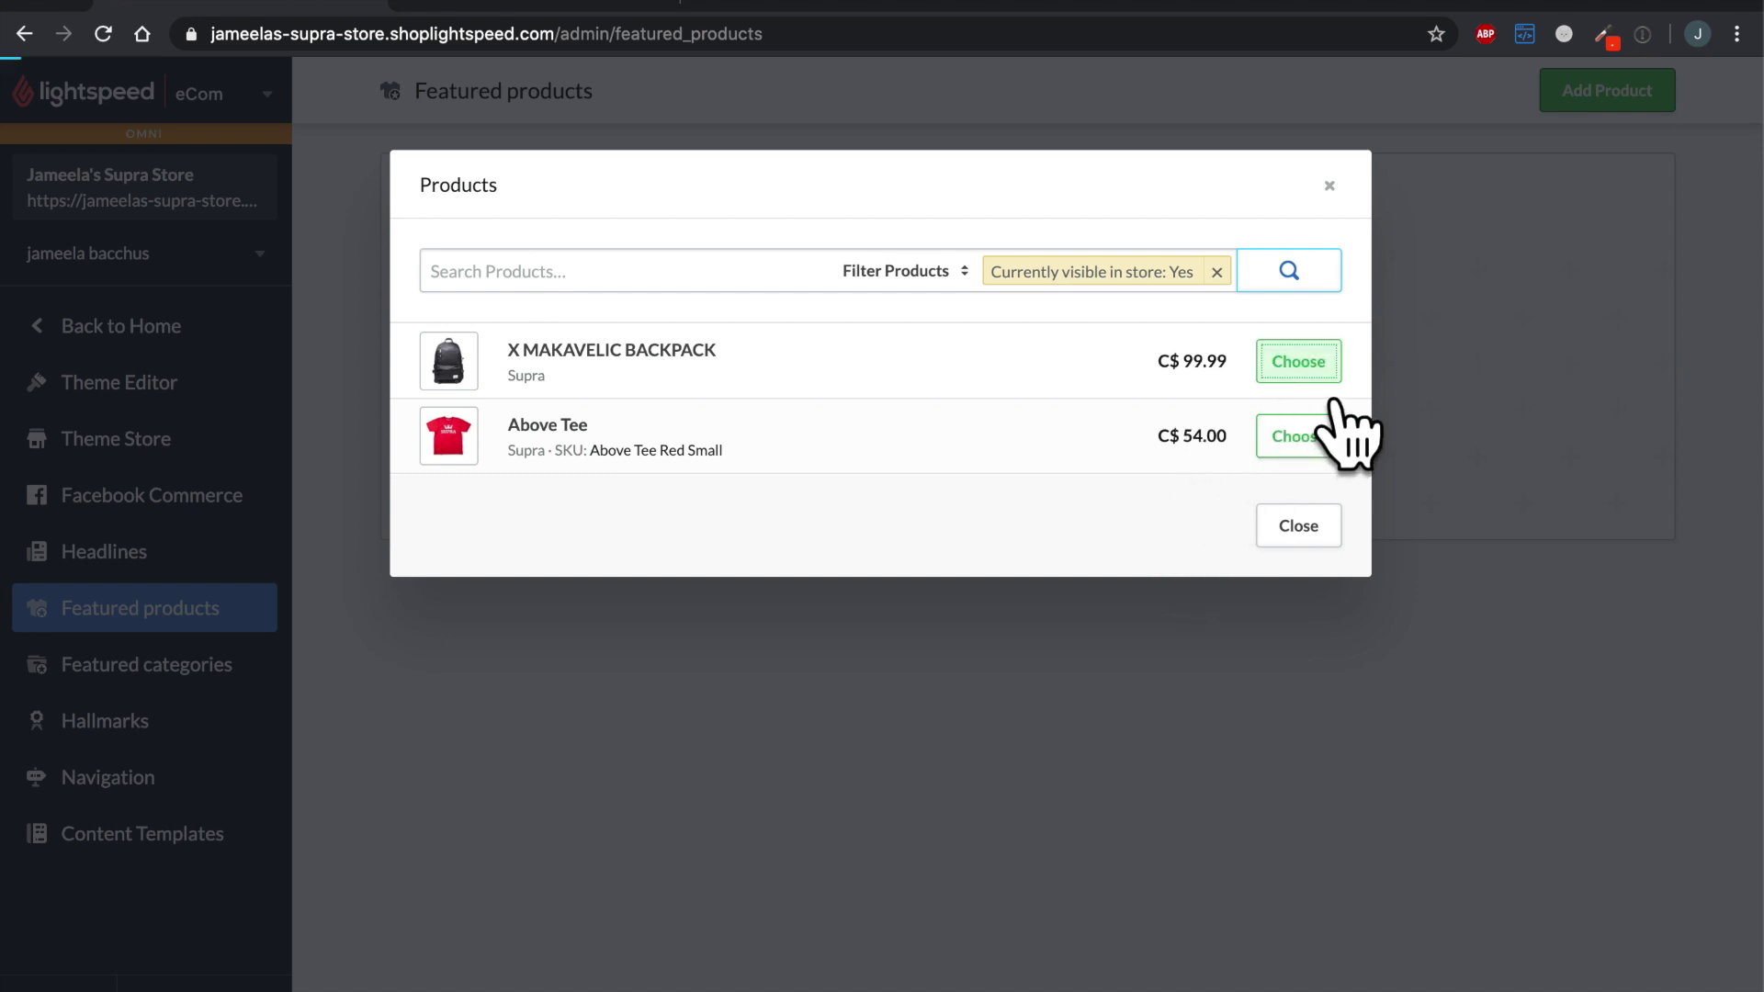
pyautogui.click(1327, 450)
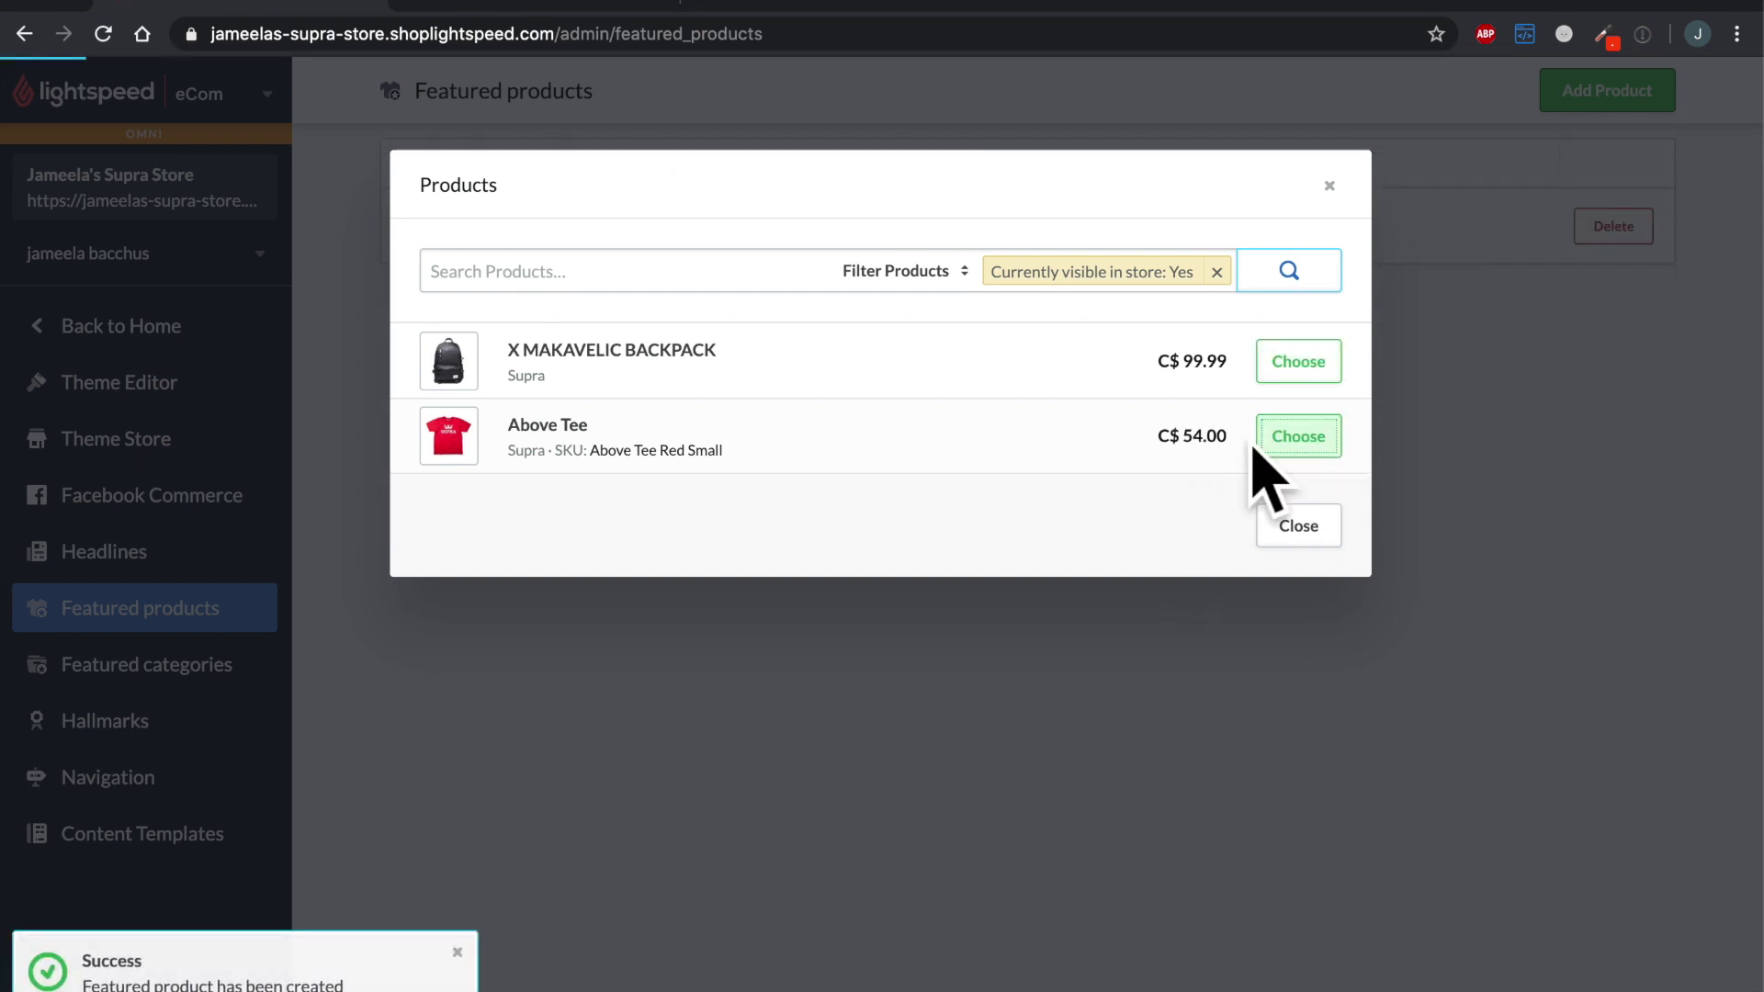
pyautogui.click(1328, 540)
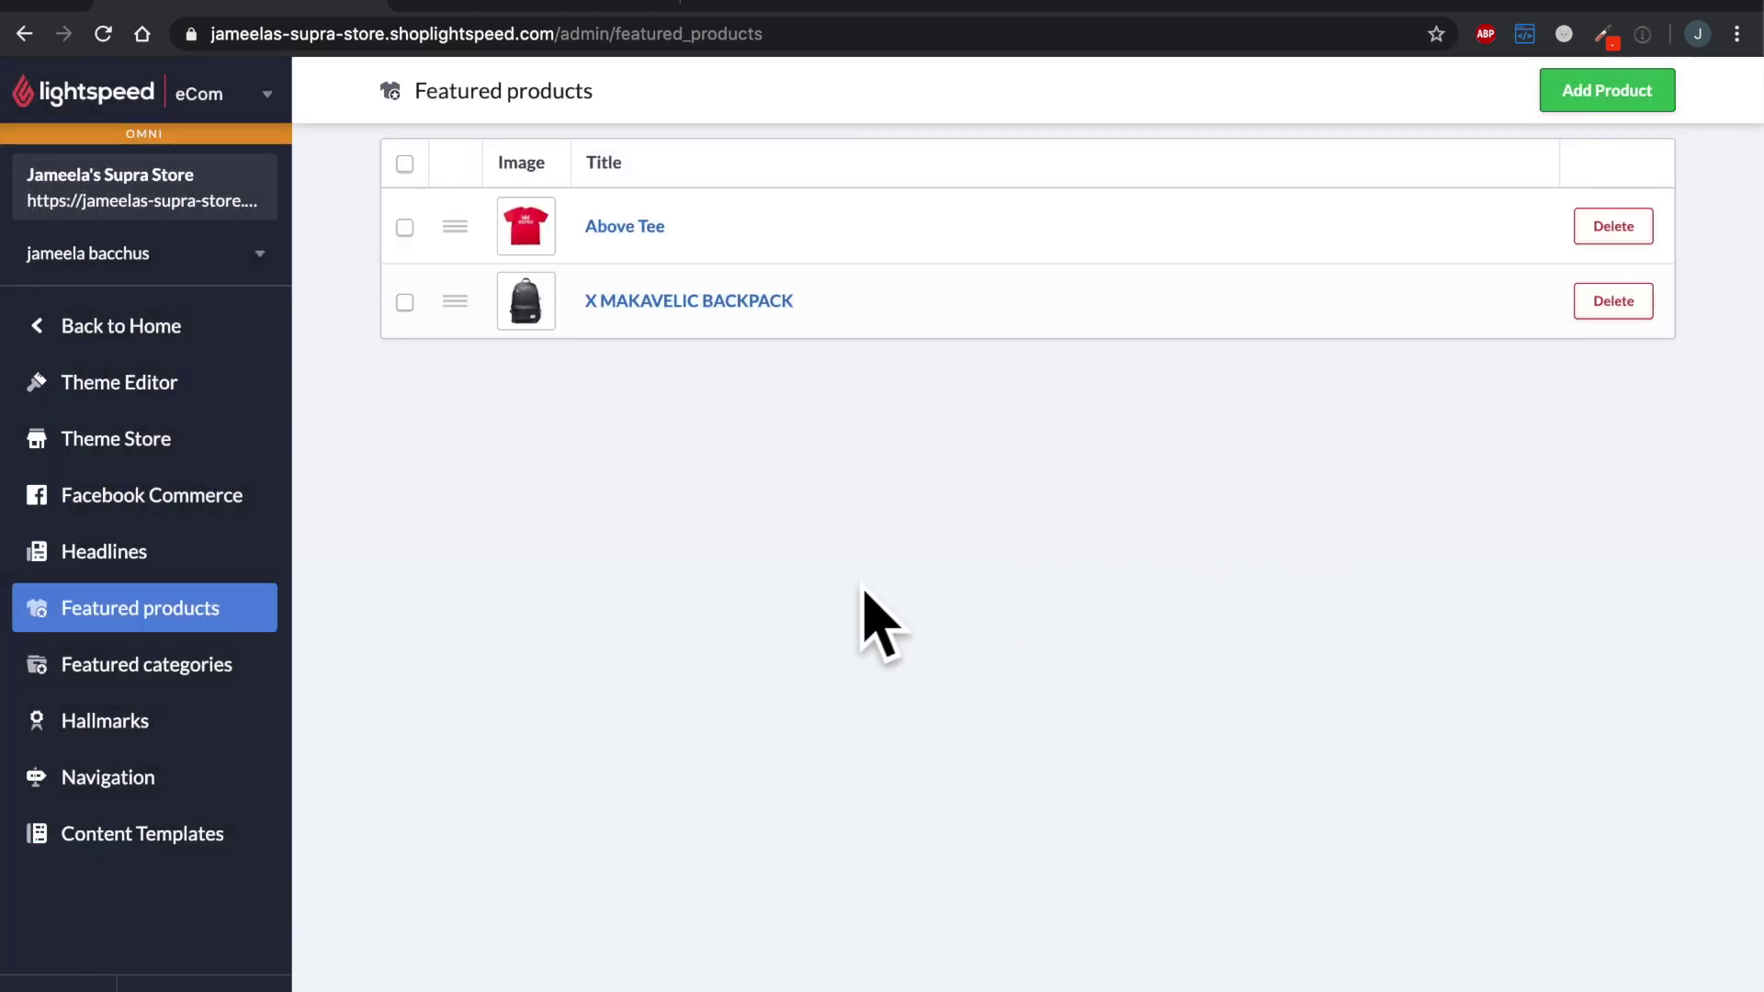
# Step: Add Footwear, Collections and Apparel as featured categories and close the category list
pyautogui.click(276, 705)
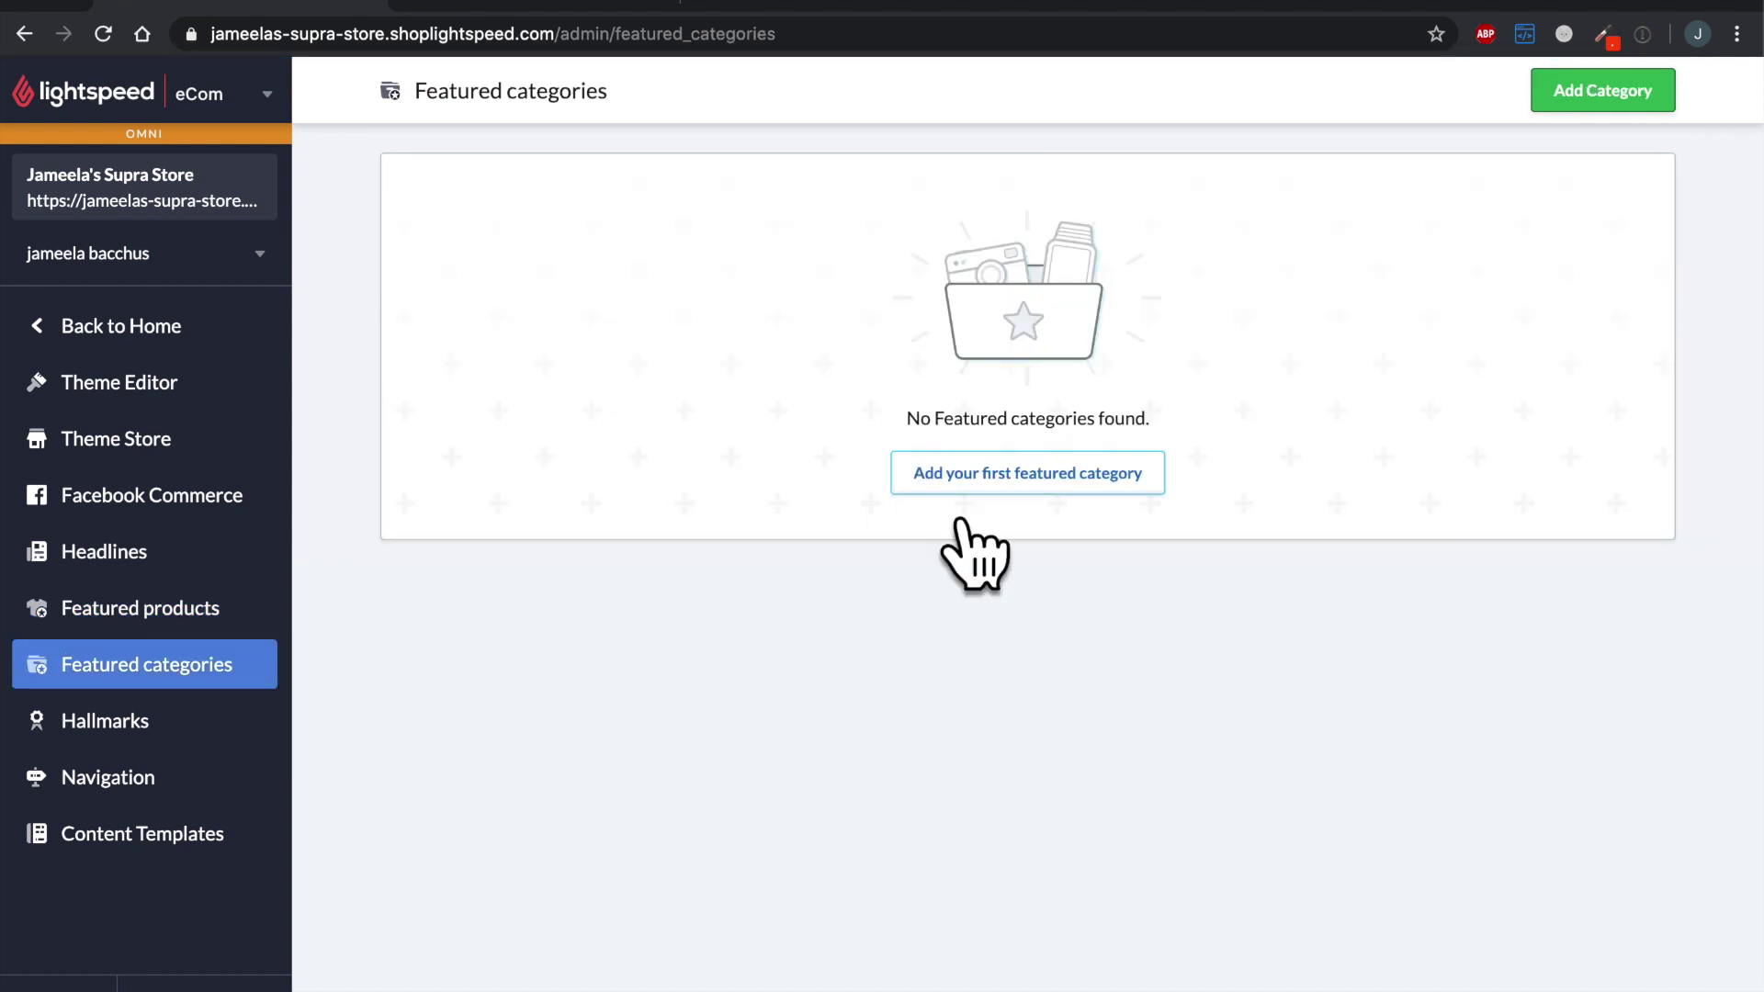
pyautogui.click(1010, 487)
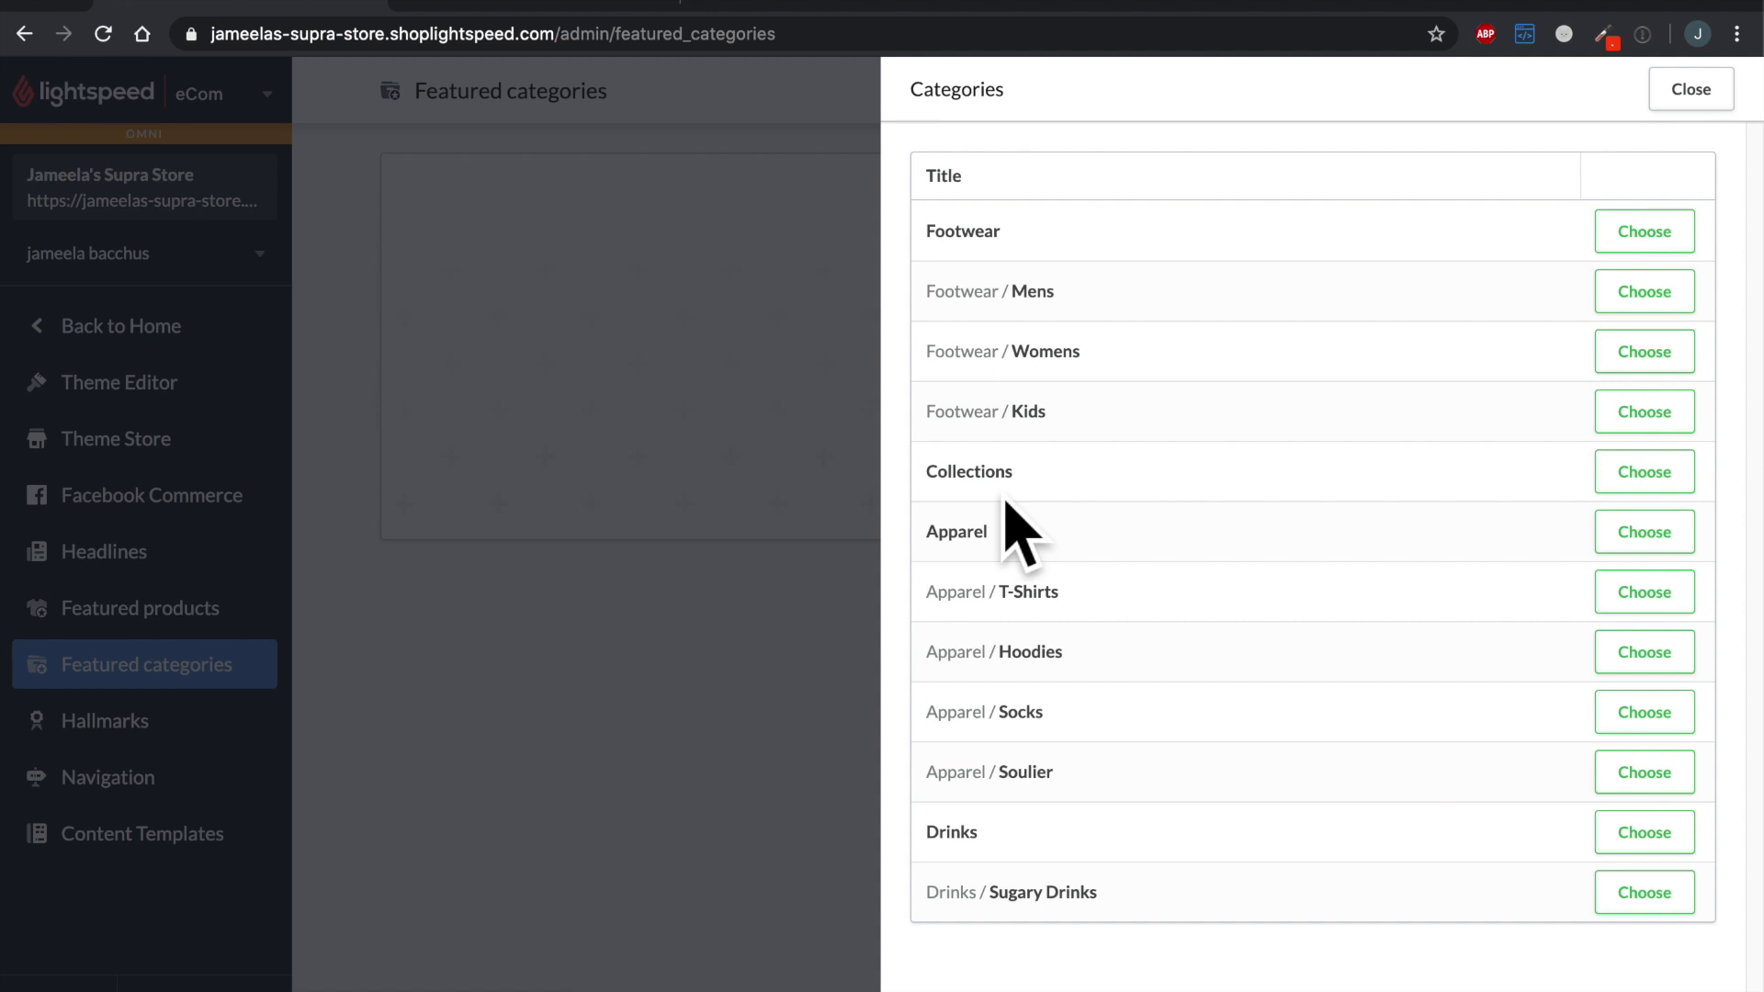
pyautogui.click(1675, 242)
pyautogui.click(1685, 491)
pyautogui.click(1658, 528)
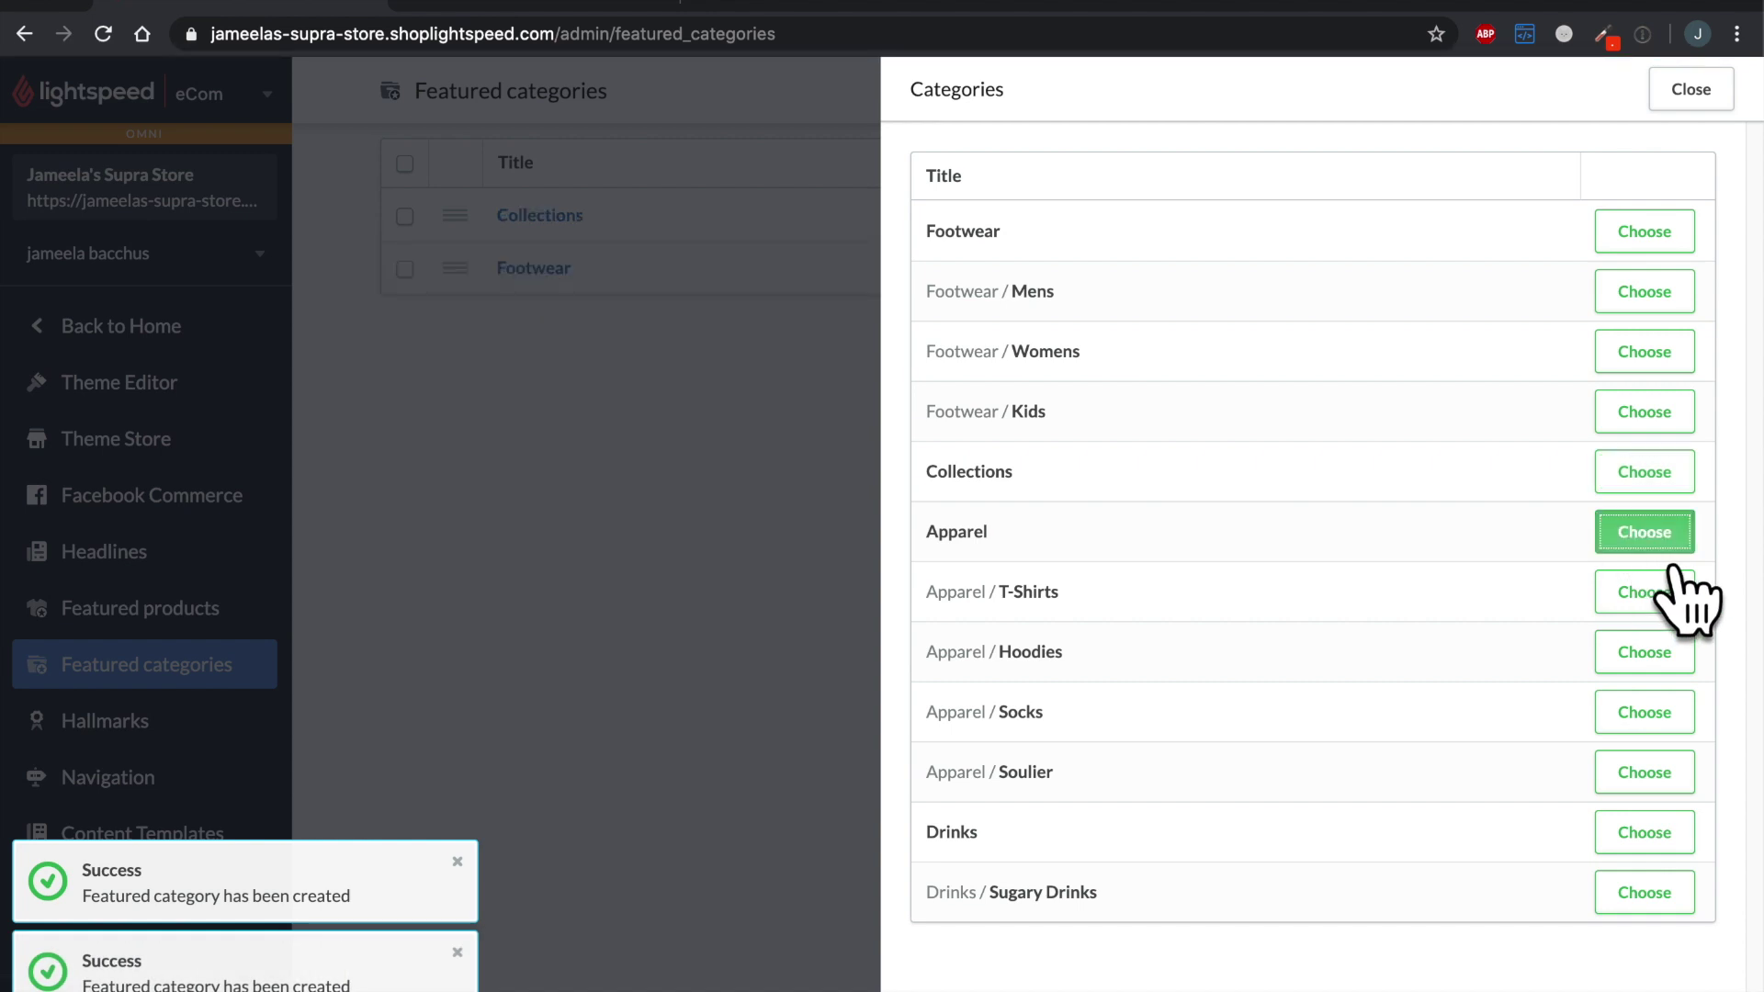
pyautogui.click(1704, 85)
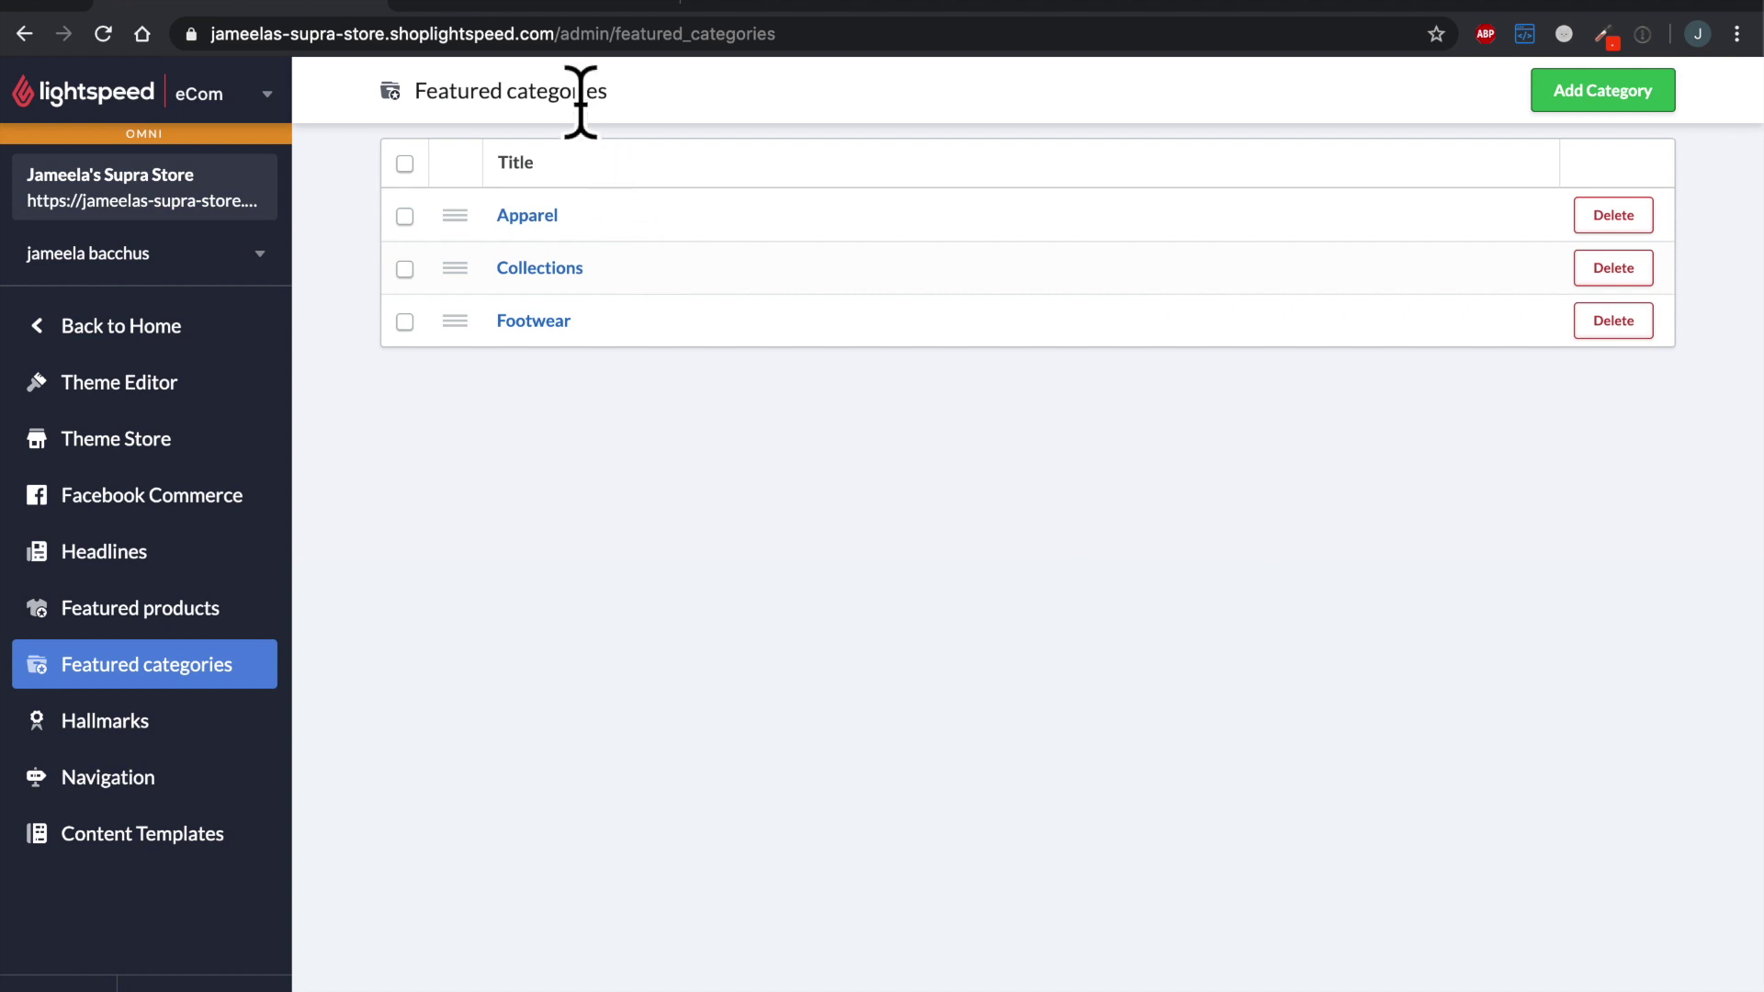
# Step: Switch to the storefront, reload its home page, and examine the headline image, welcome content, featured categories and featured products
pyautogui.click(543, 6)
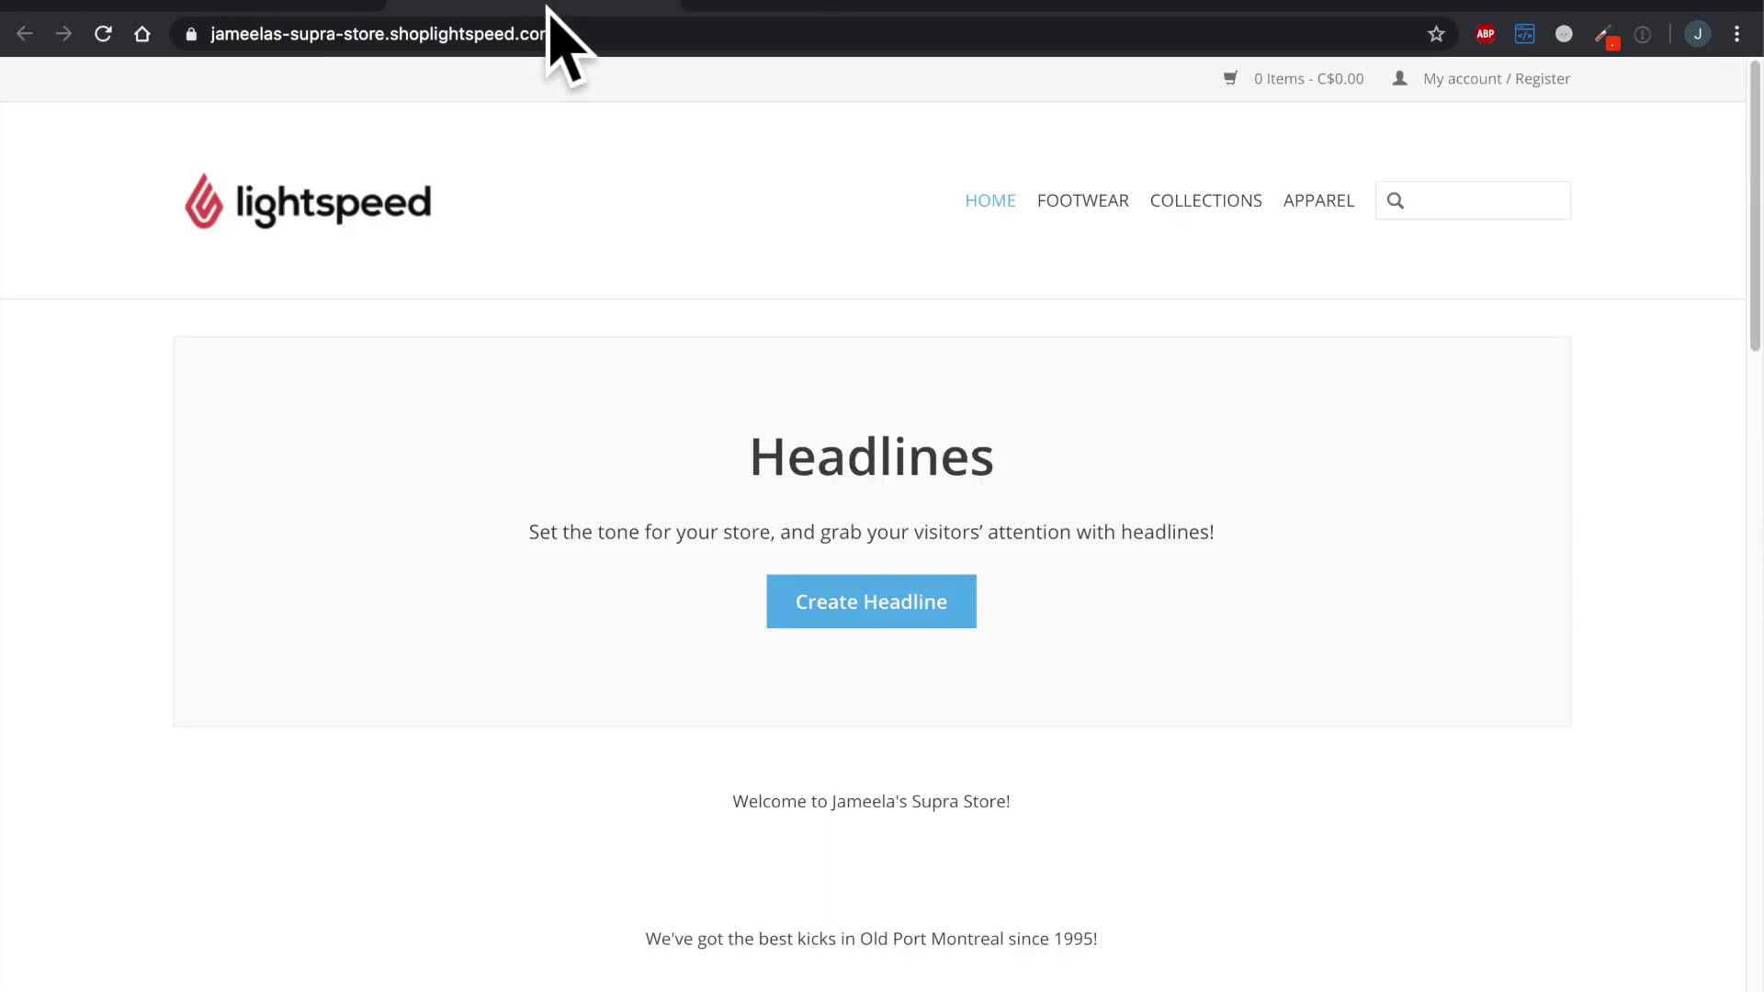
pyautogui.click(1003, 231)
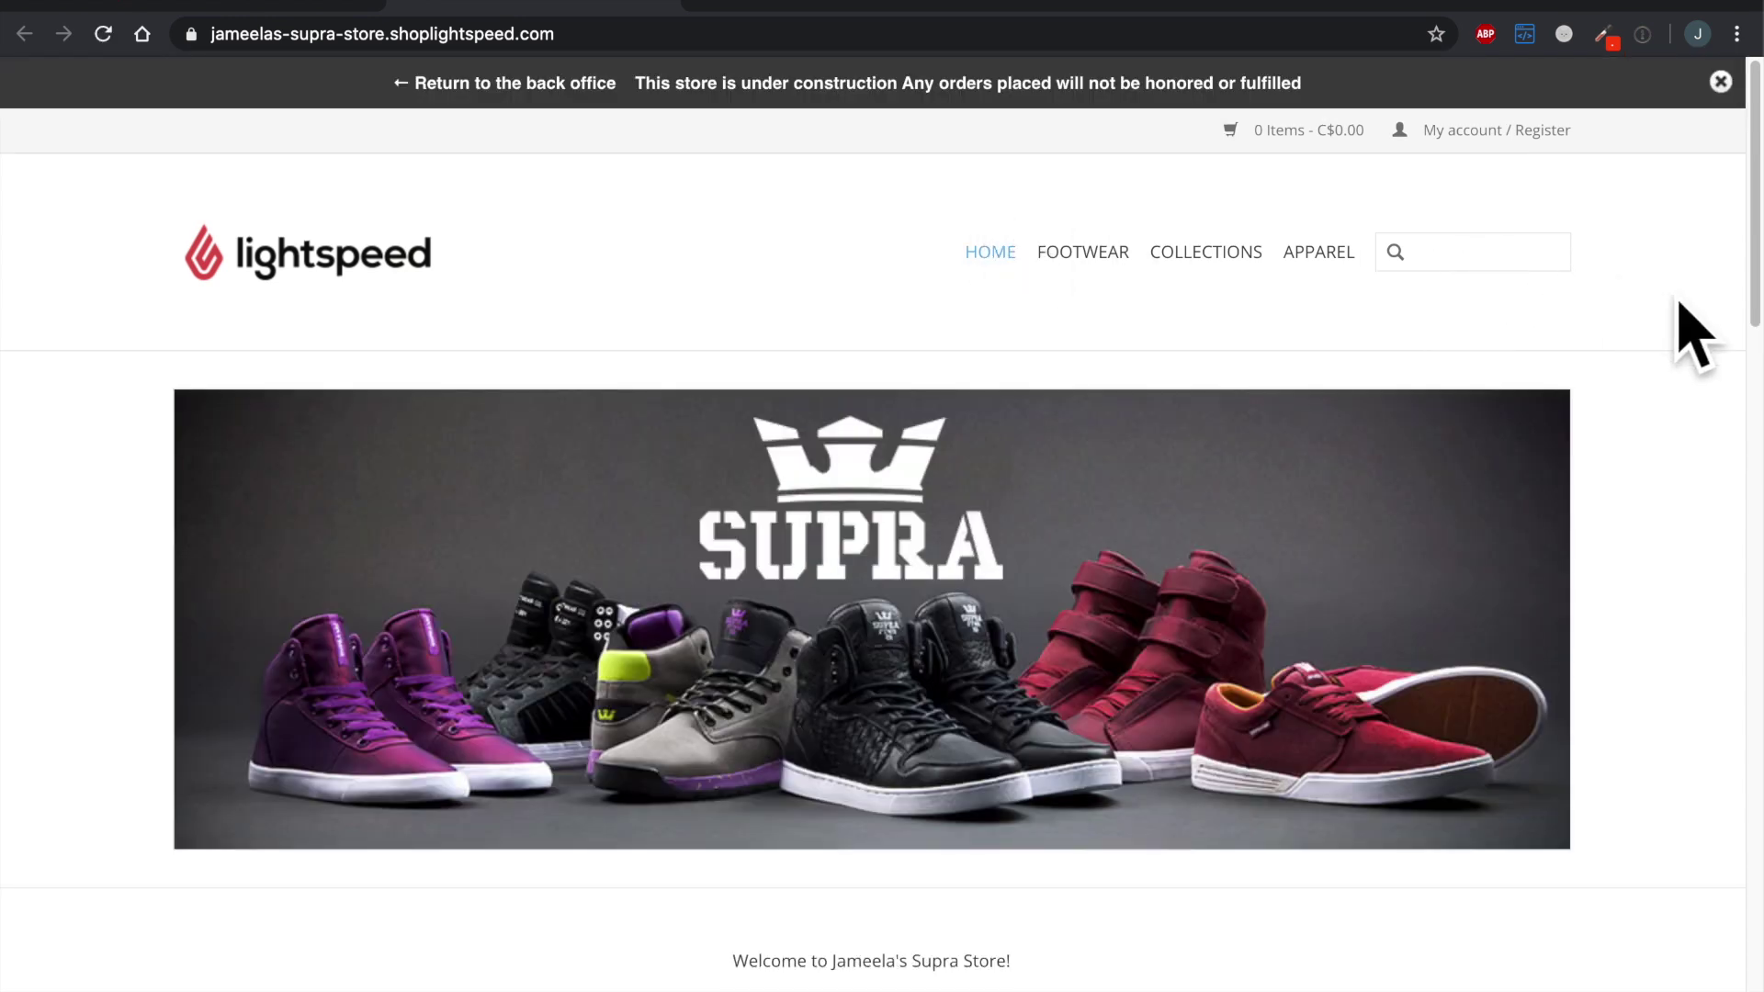
pyautogui.scroll(-3, 1695, 336)
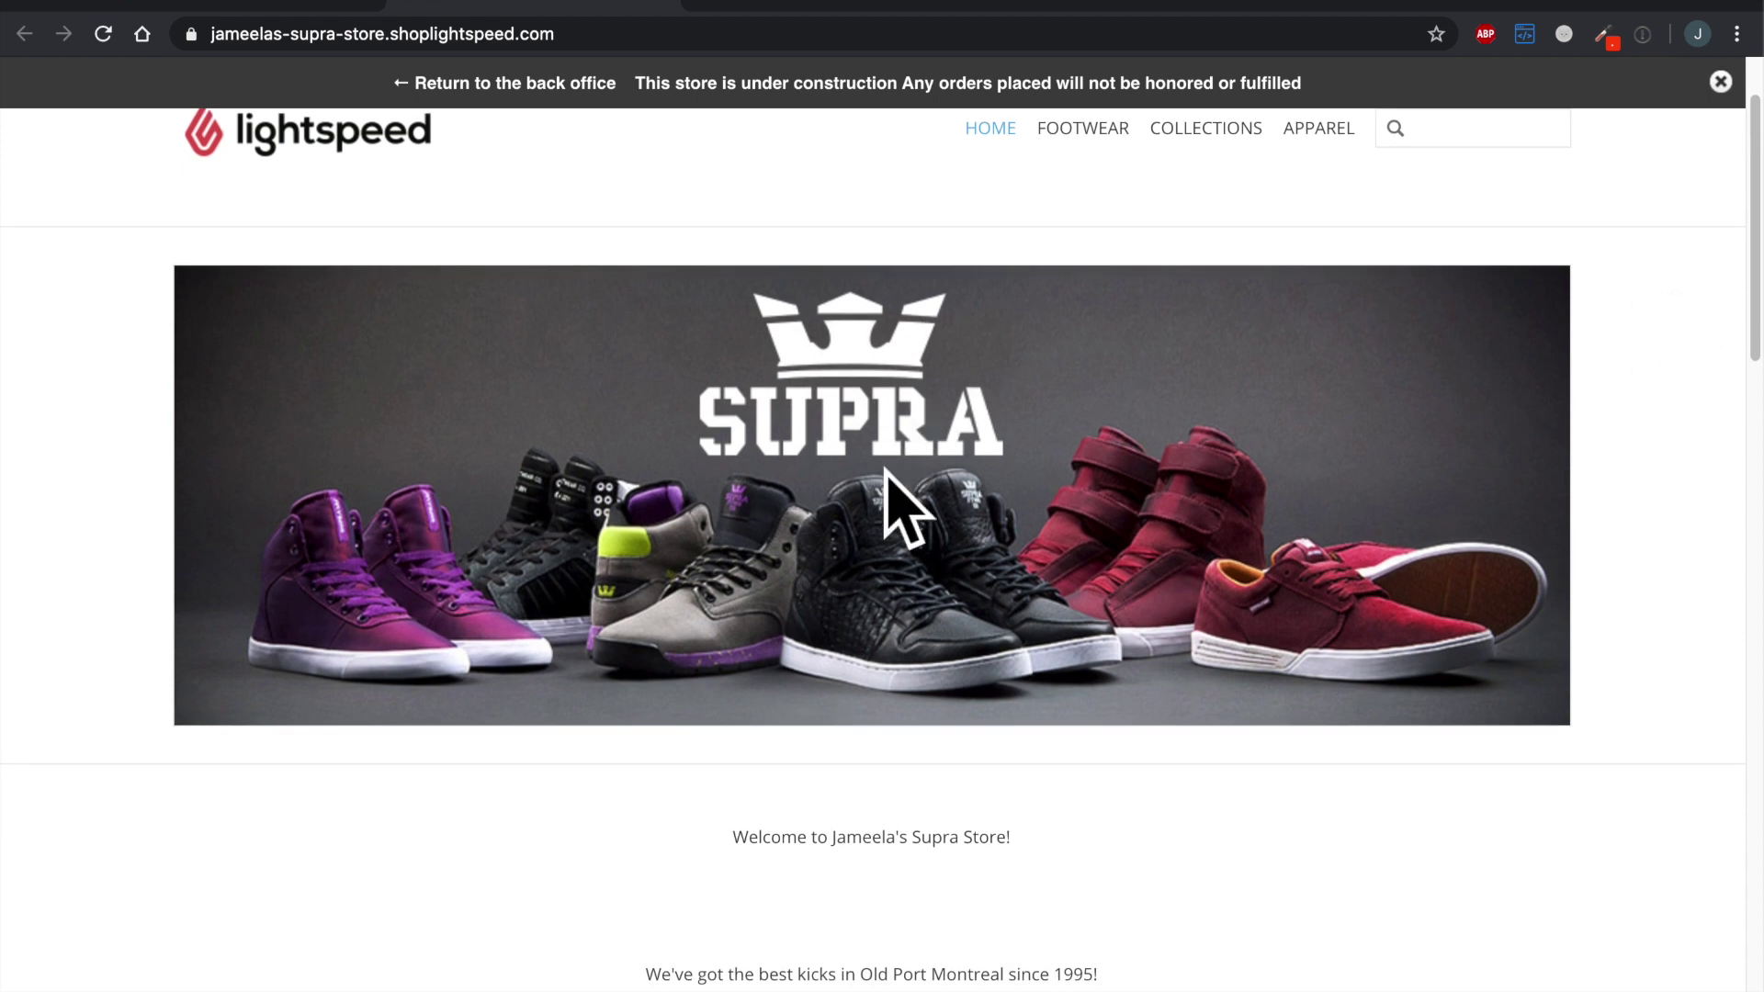
pyautogui.scroll(-5, 1612, 469)
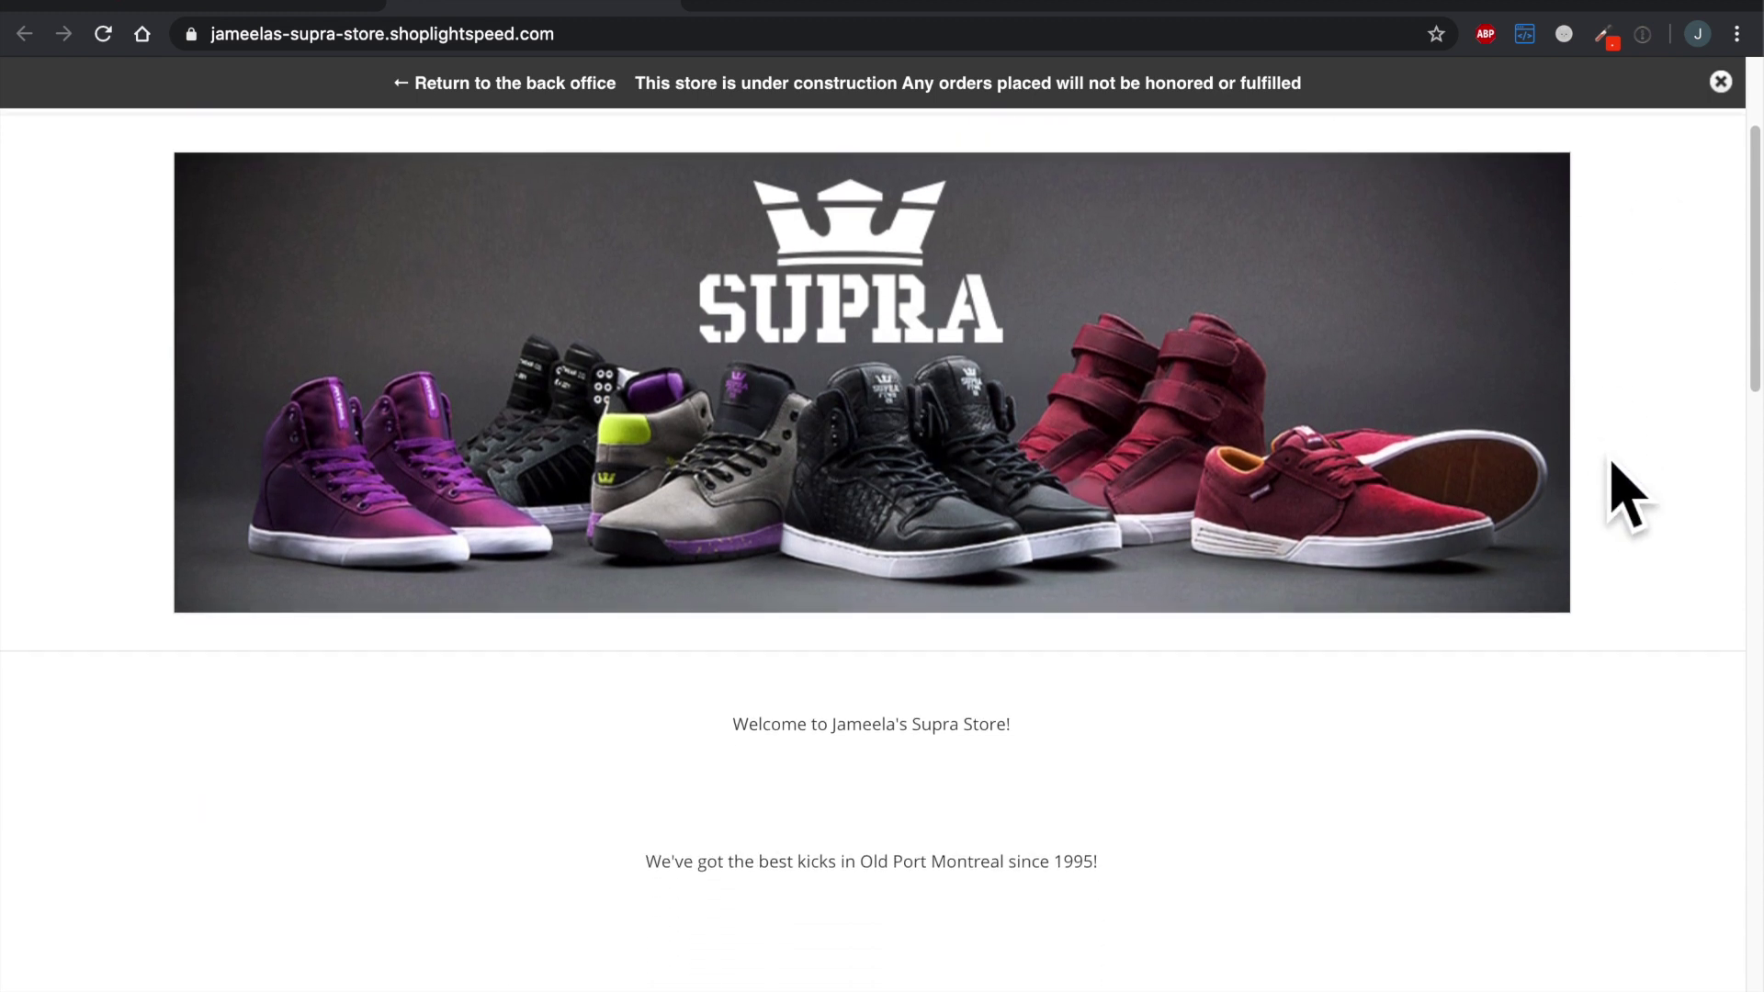
pyautogui.scroll(-5, 1614, 469)
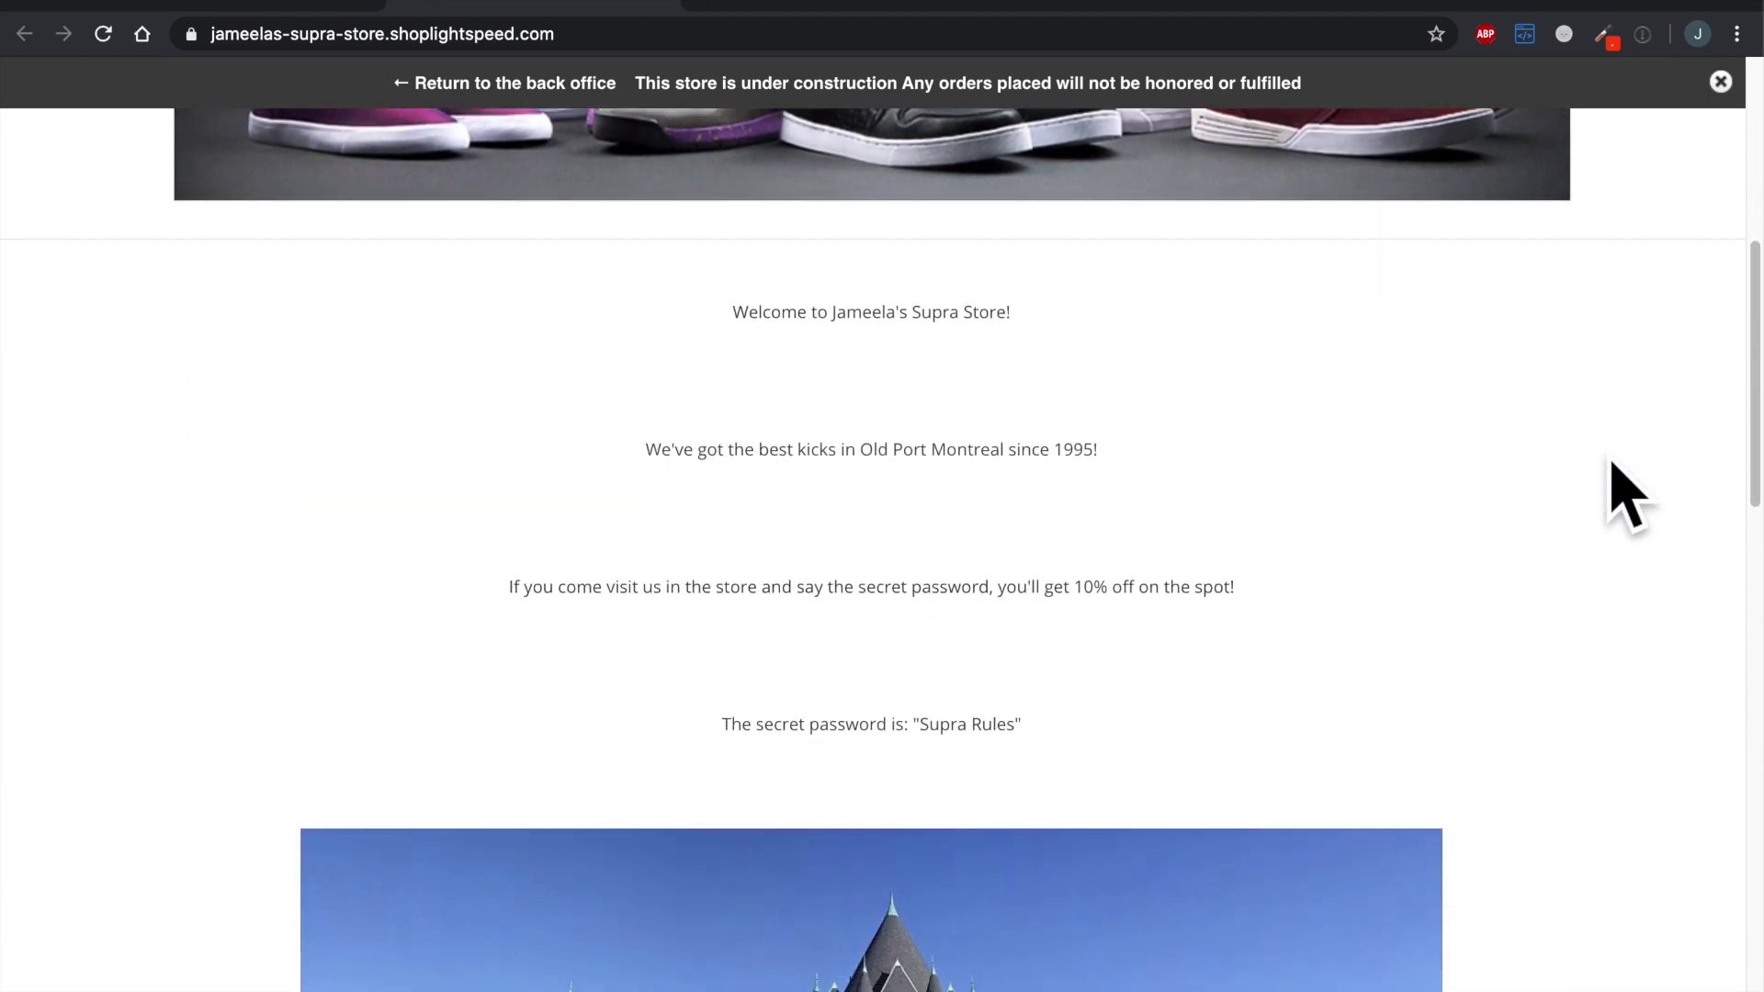
pyautogui.scroll(-3, 1614, 469)
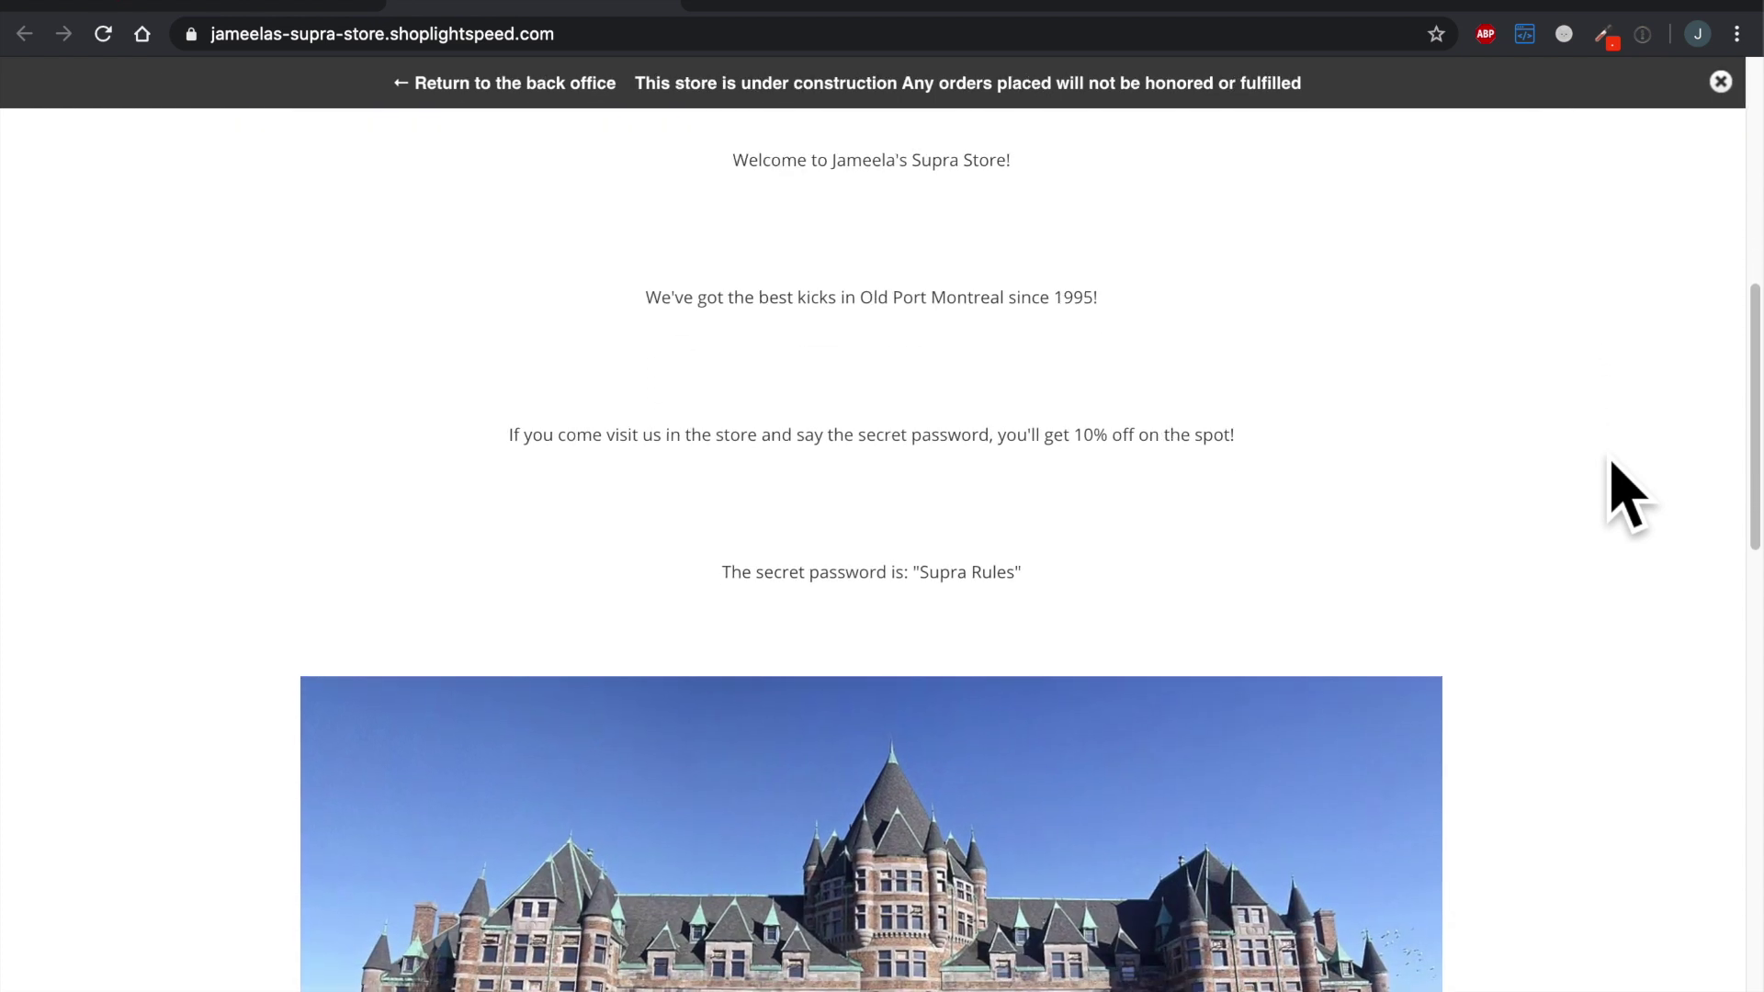
pyautogui.scroll(-5, 1626, 496)
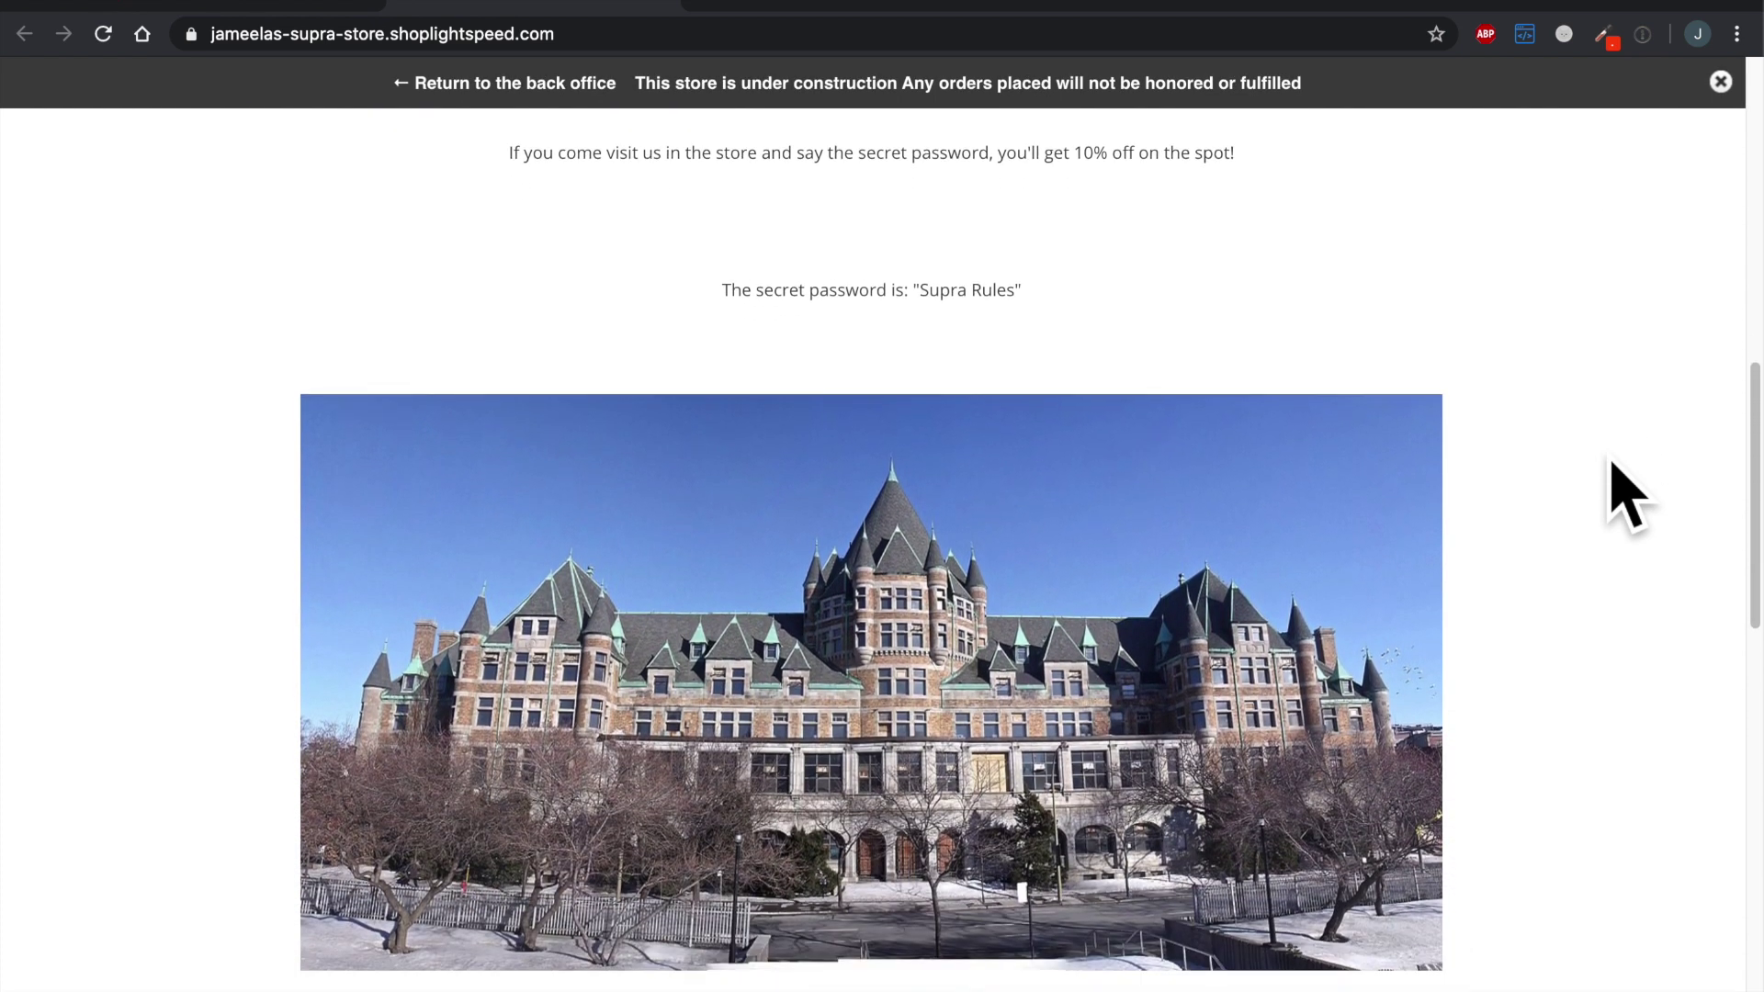
pyautogui.scroll(-5, 1626, 496)
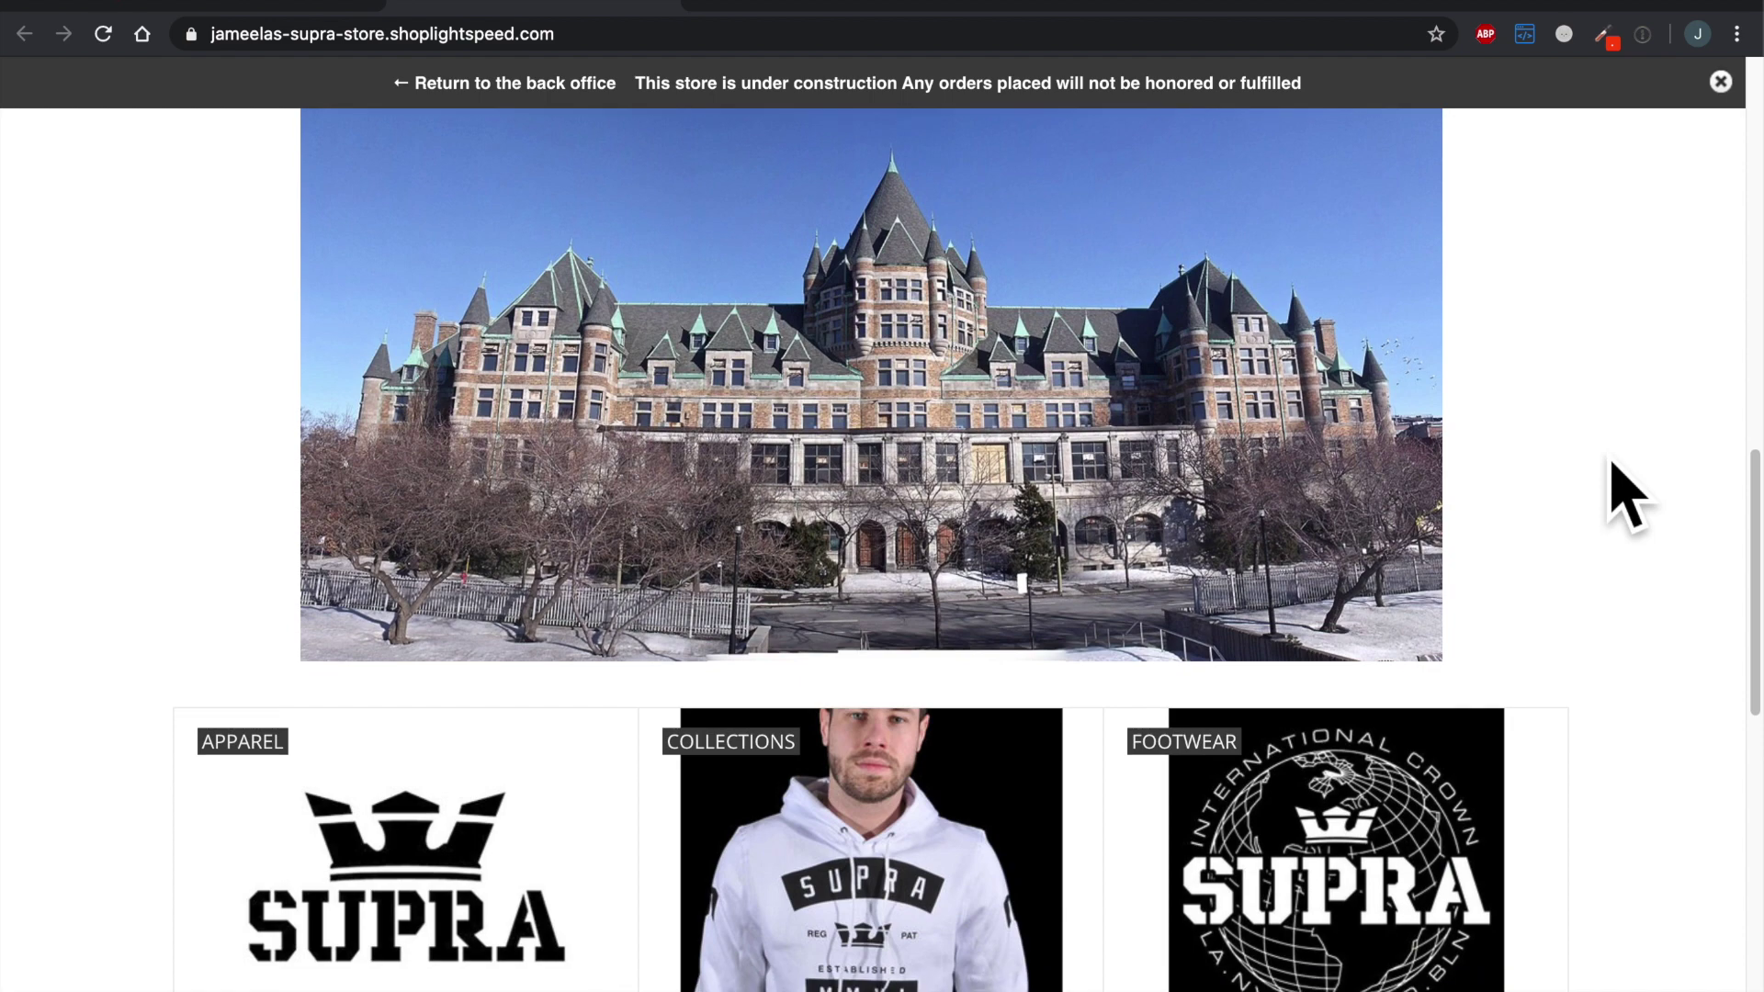
pyautogui.scroll(-4, 1626, 496)
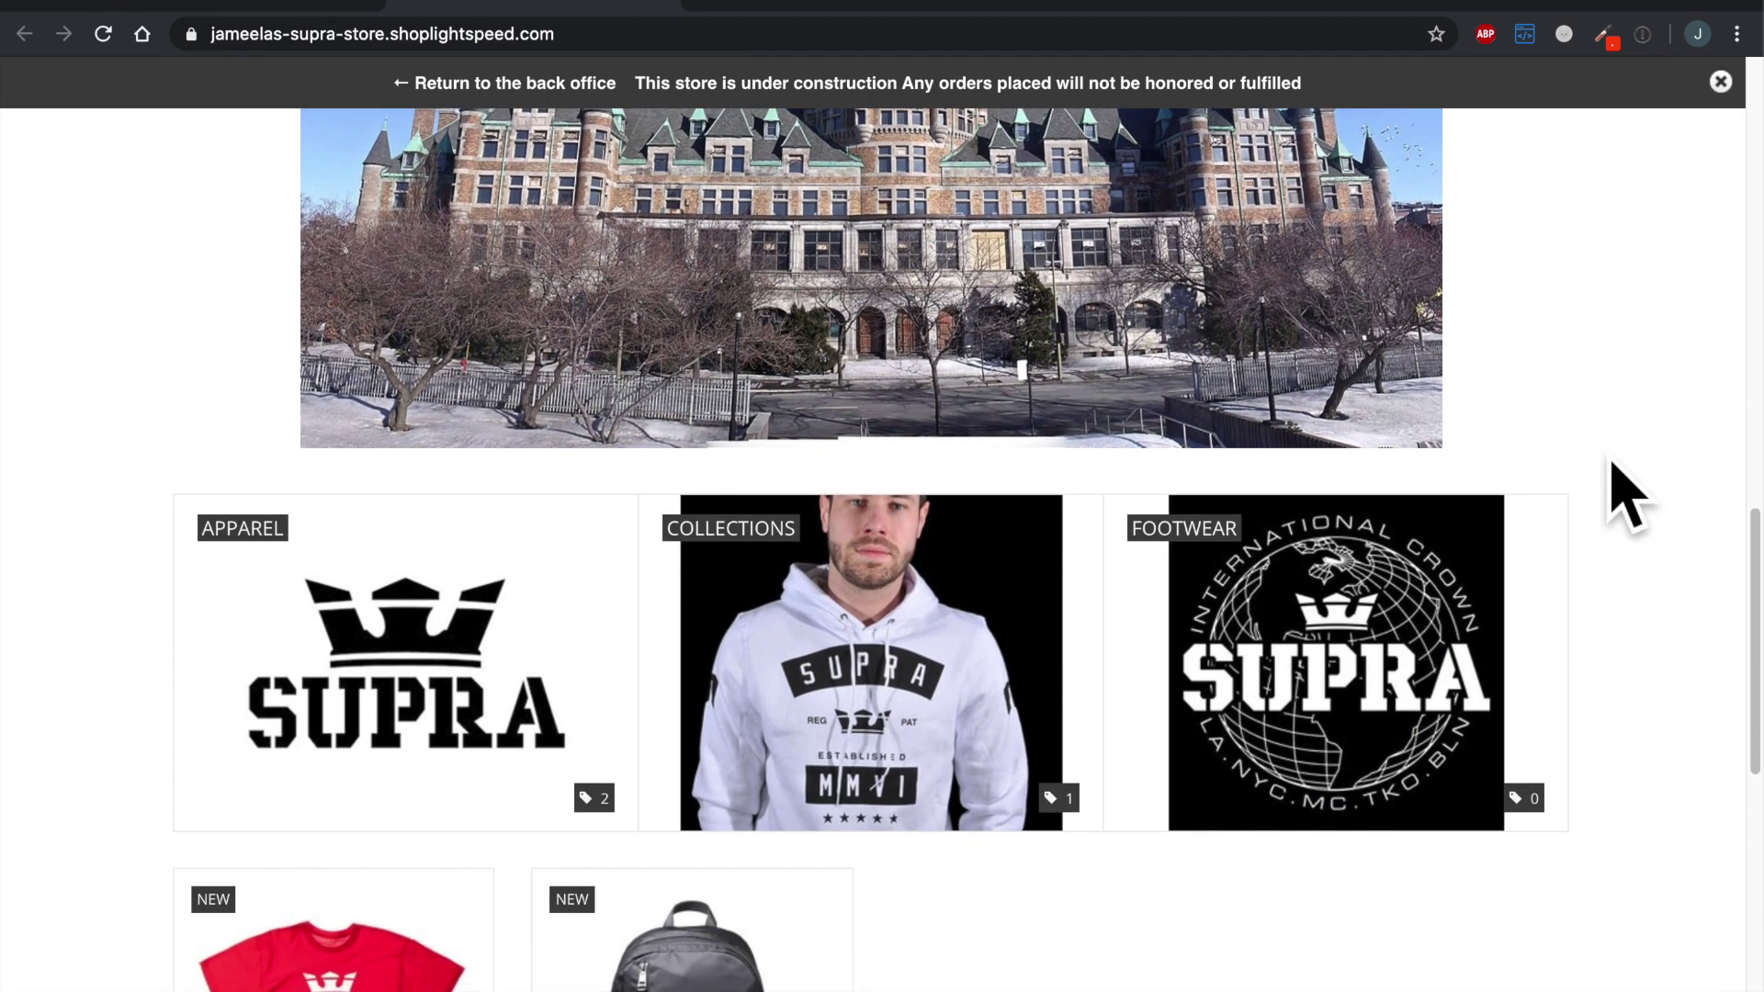
pyautogui.scroll(-5, 1626, 496)
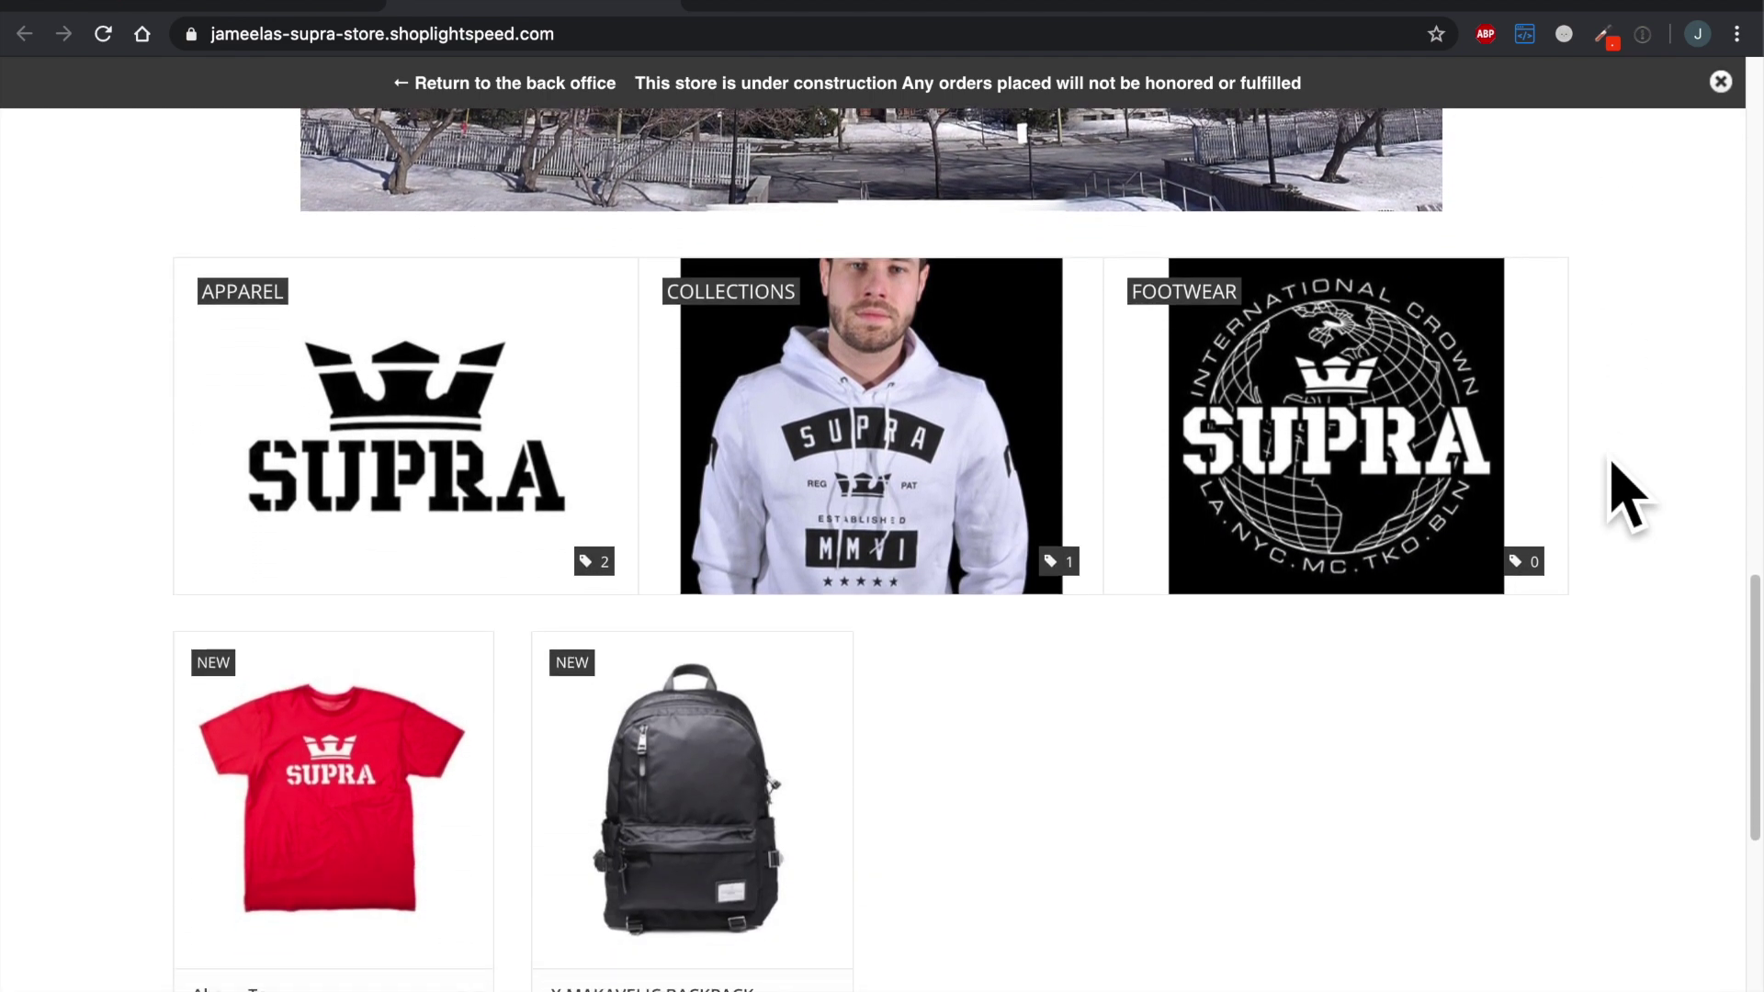
pyautogui.scroll(10, 1428, 806)
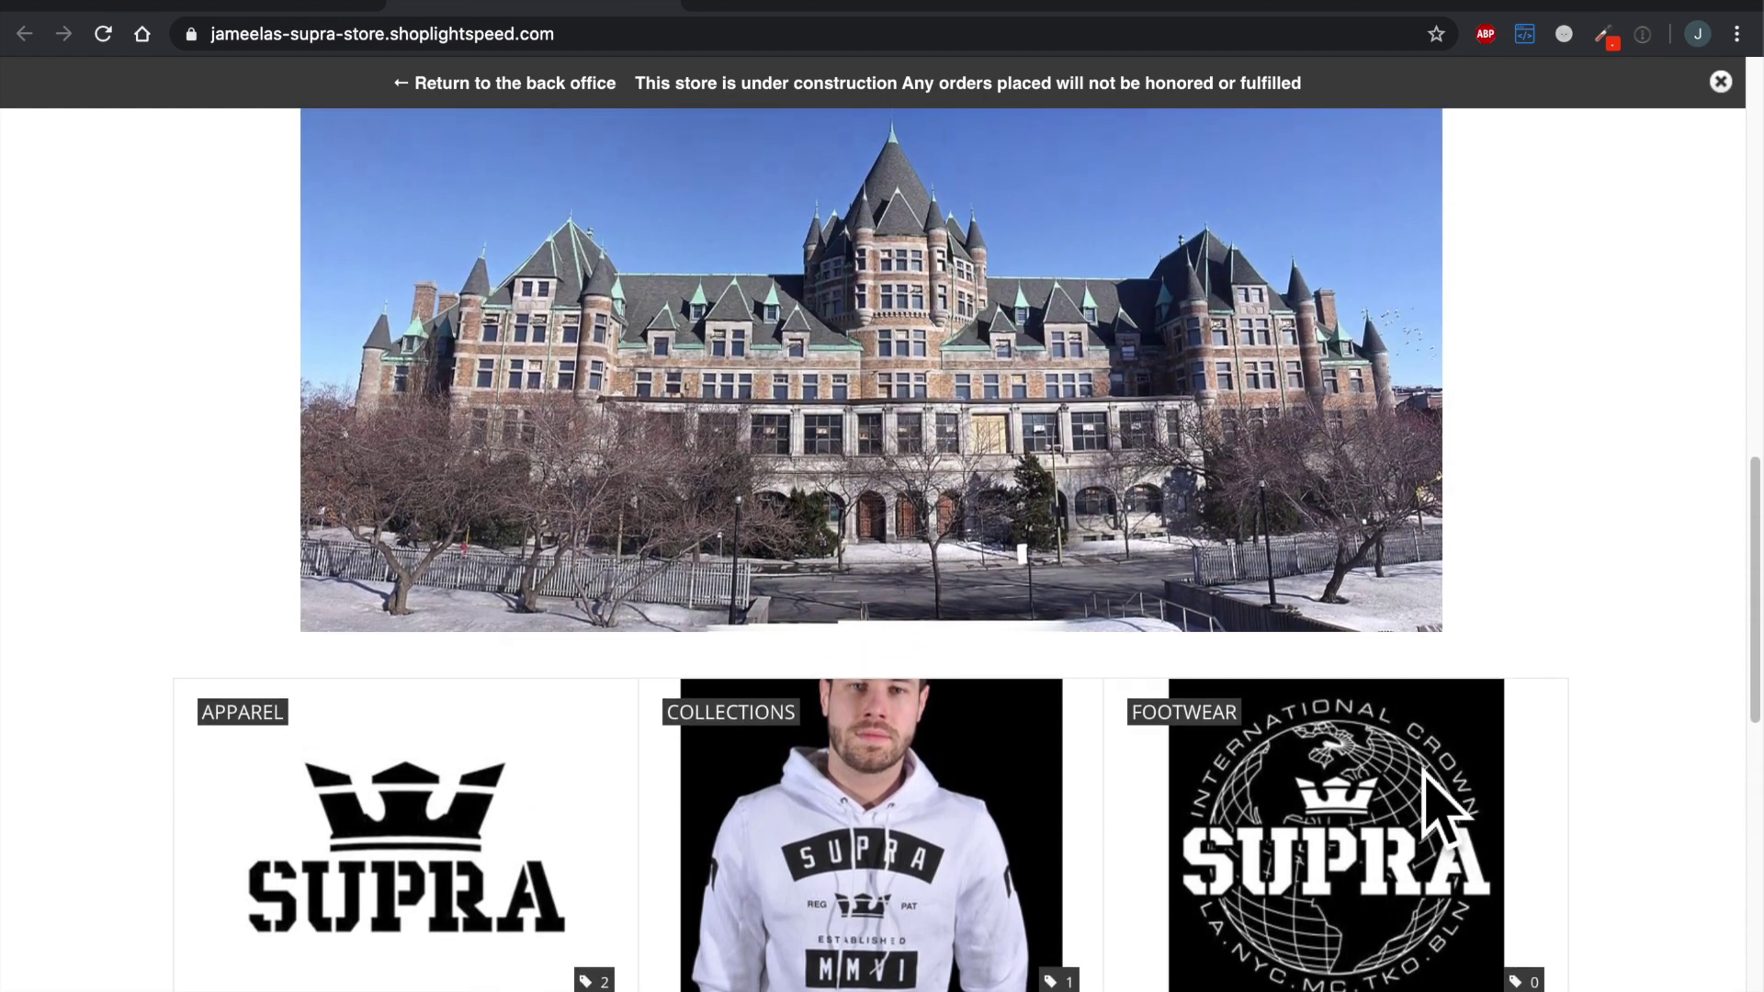
pyautogui.scroll(12, 1451, 795)
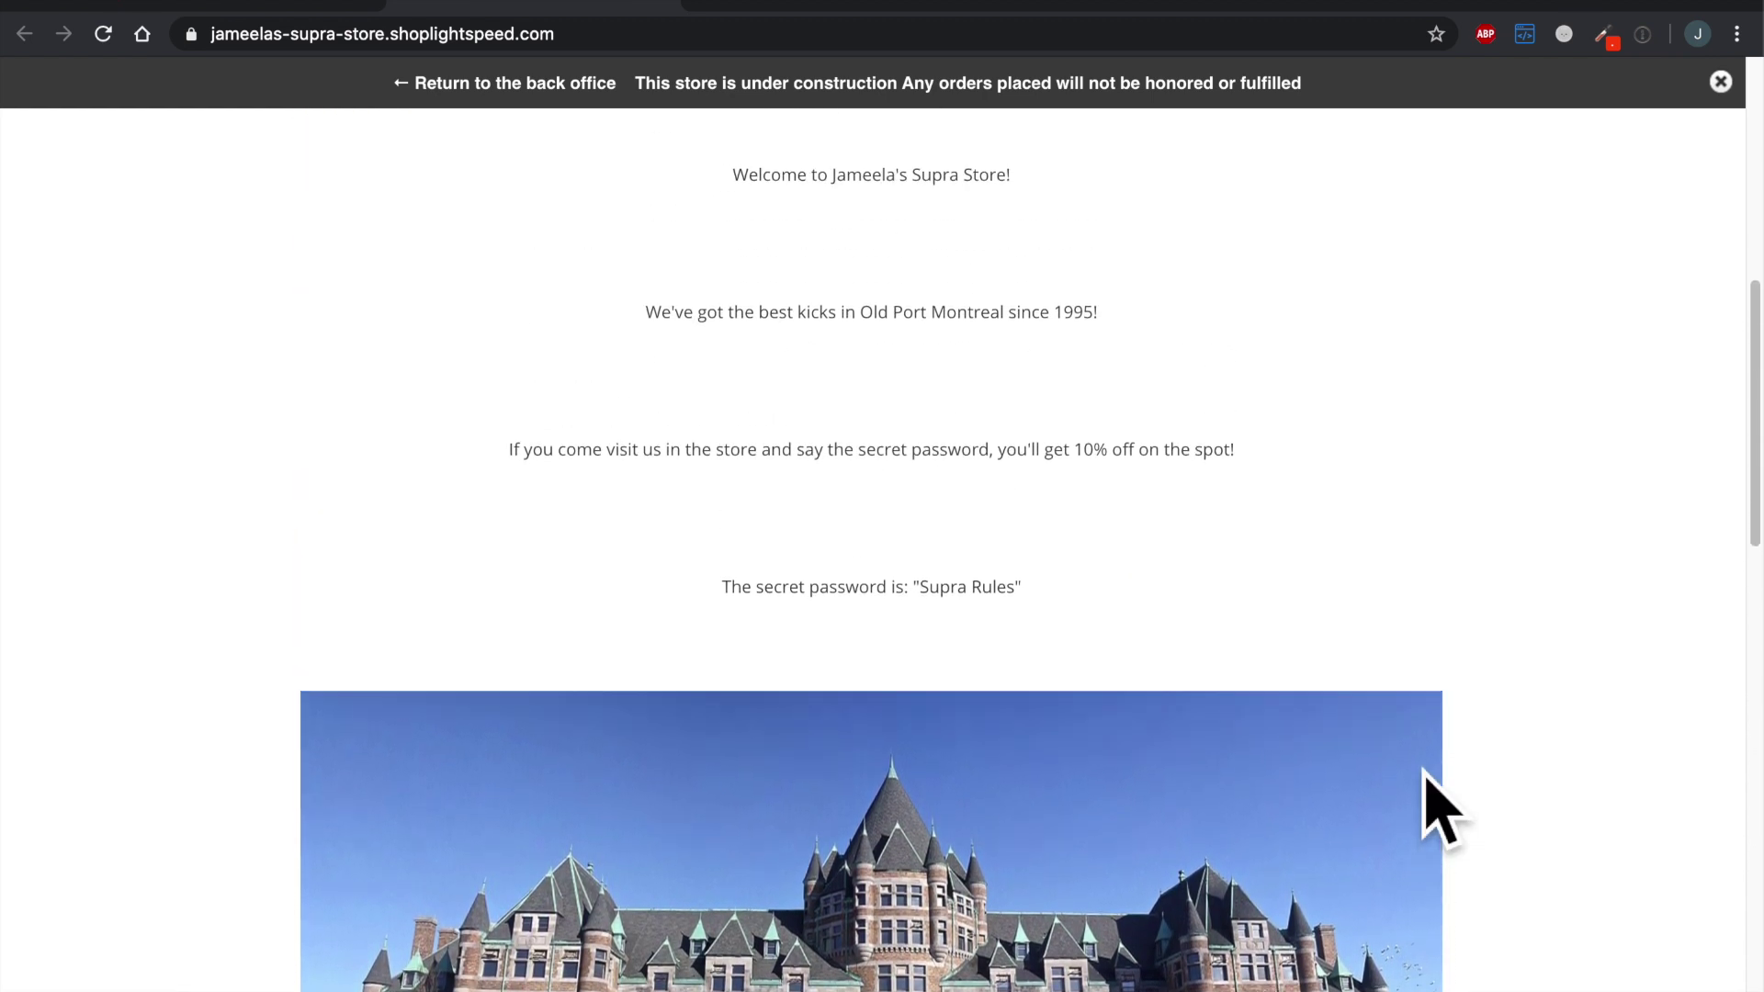
pyautogui.scroll(10, 1442, 810)
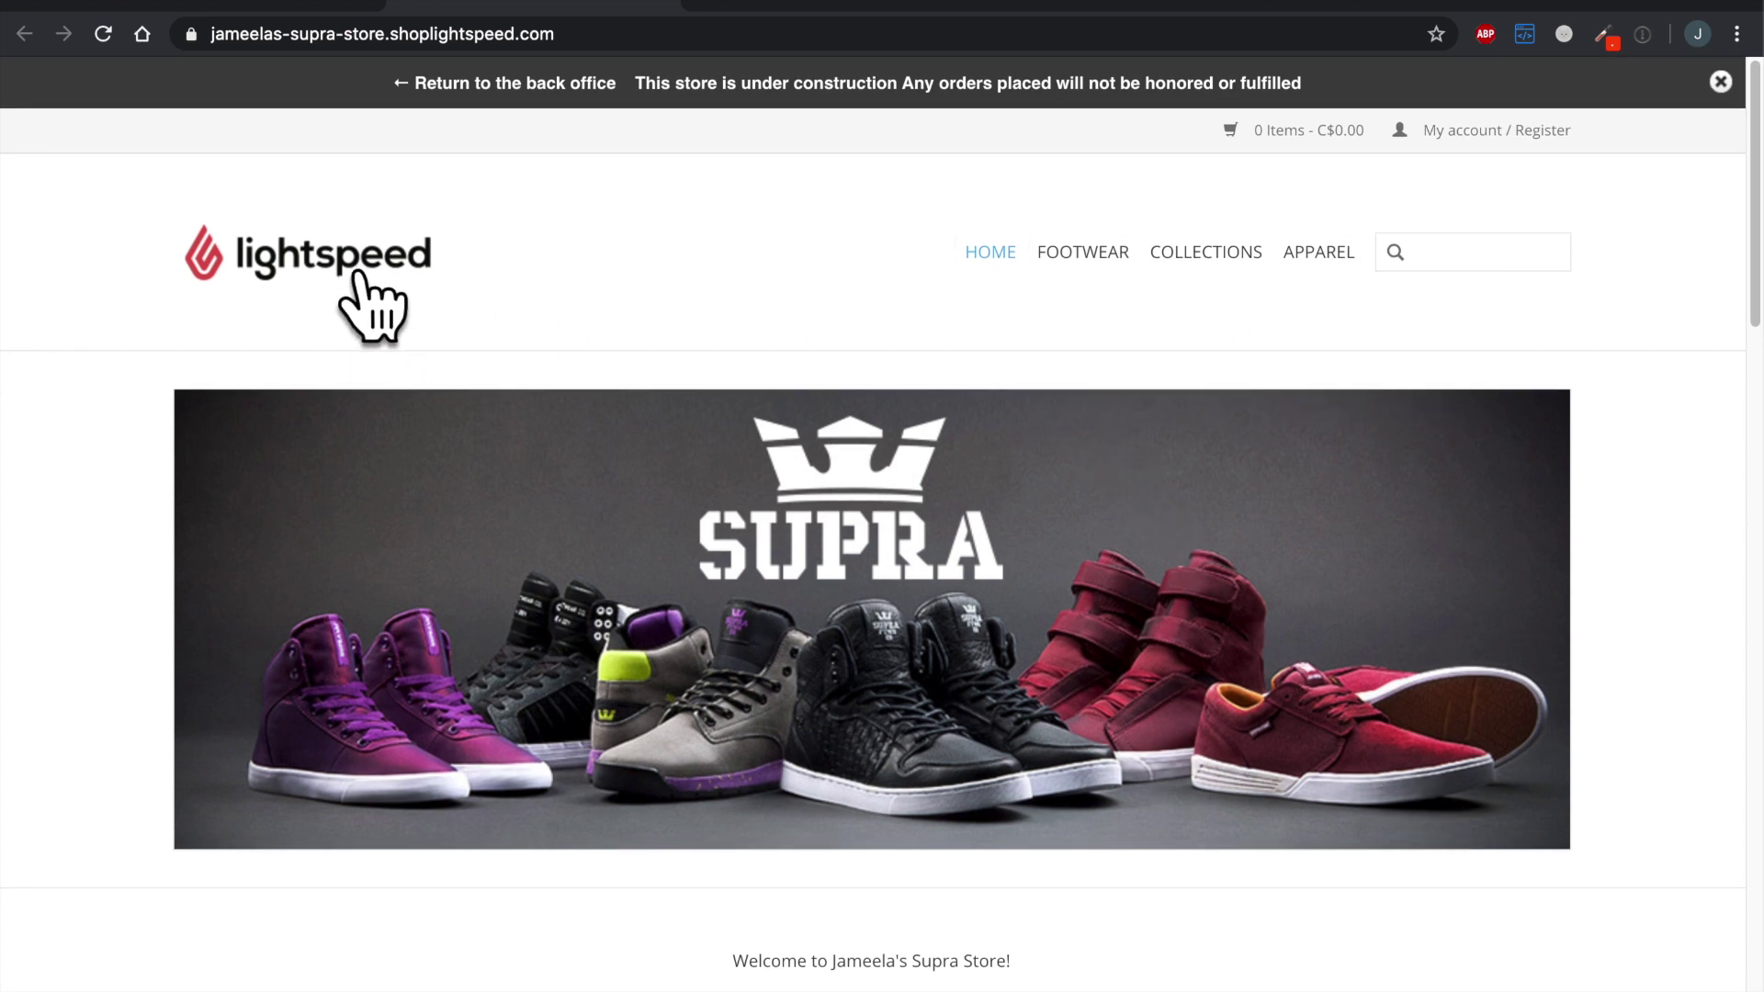
# Step: Return to the back office and open the live Conform Plus theme for editing in the theme editor
pyautogui.scroll(-9, 928, 253)
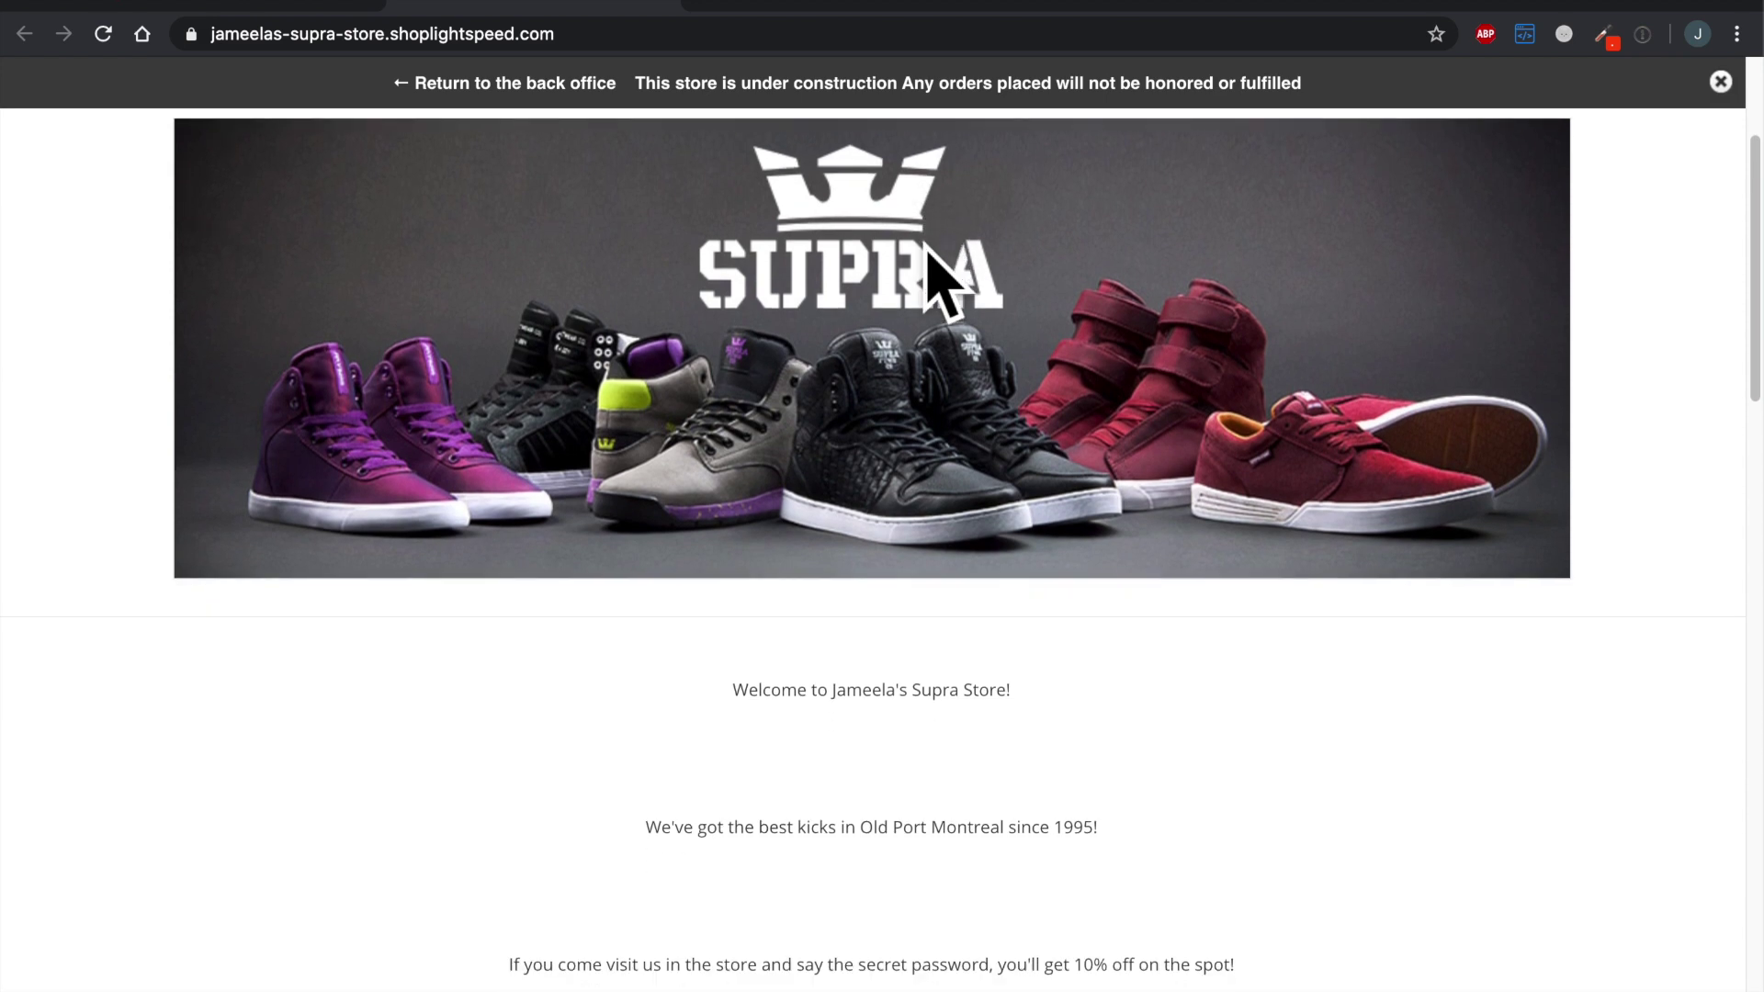
pyautogui.scroll(9, 928, 253)
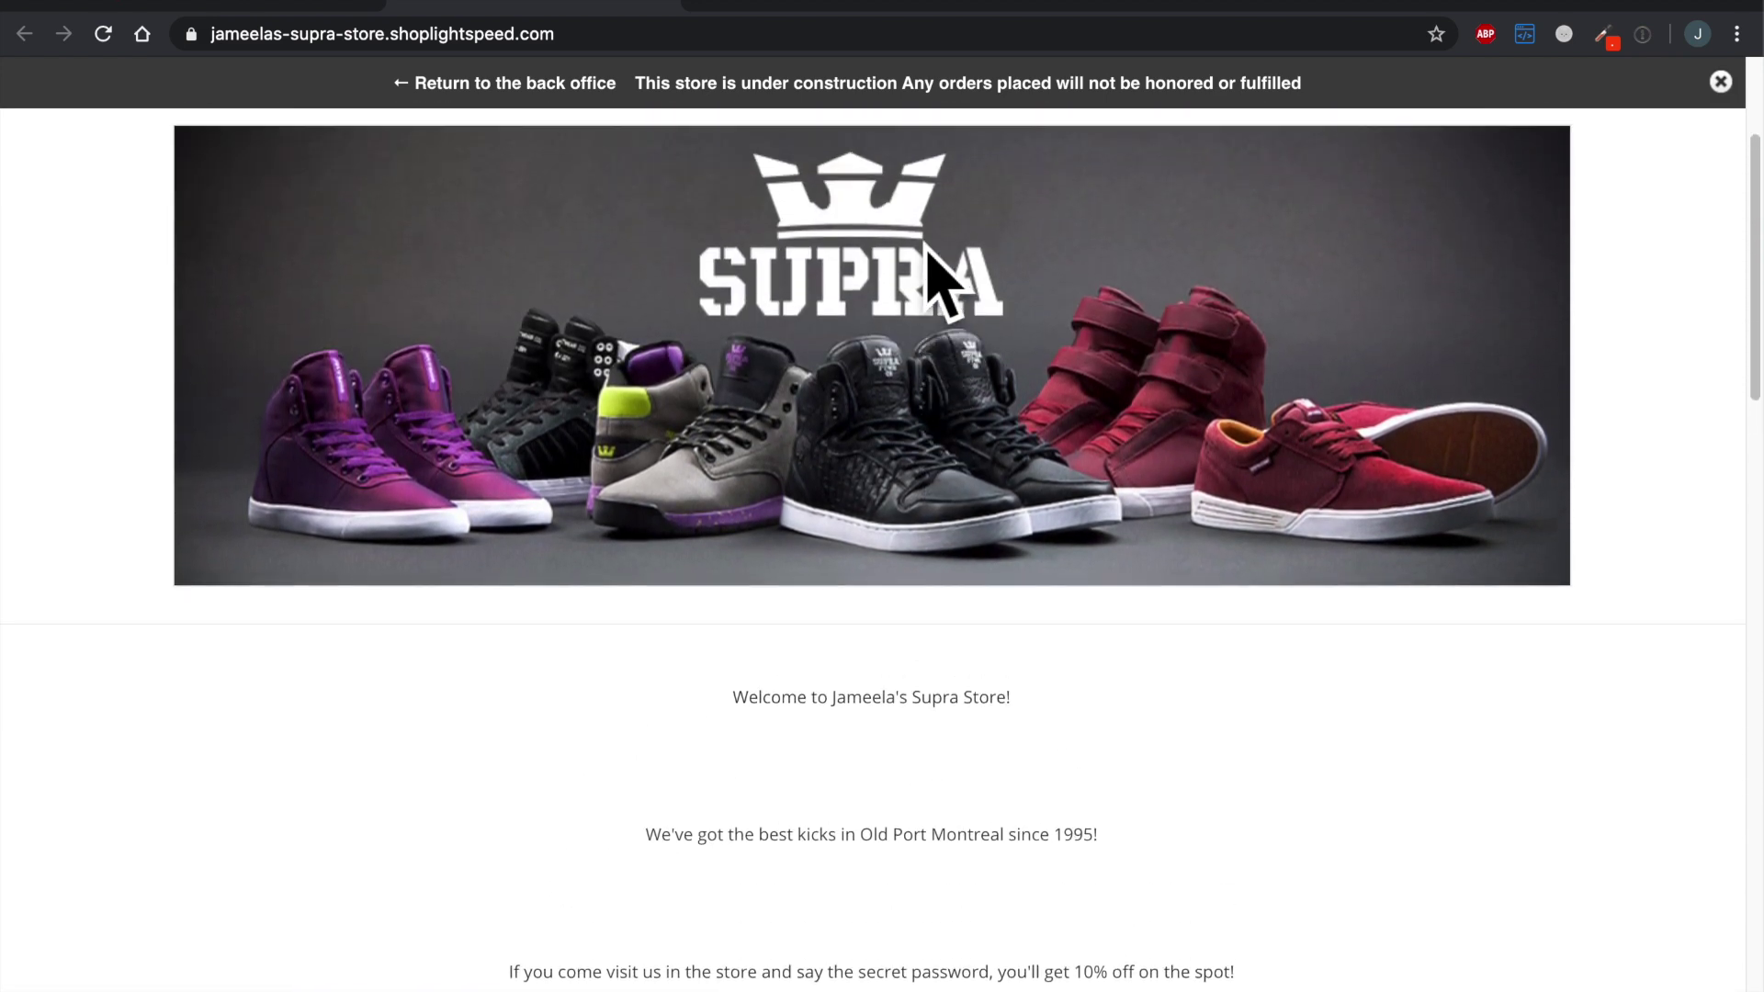
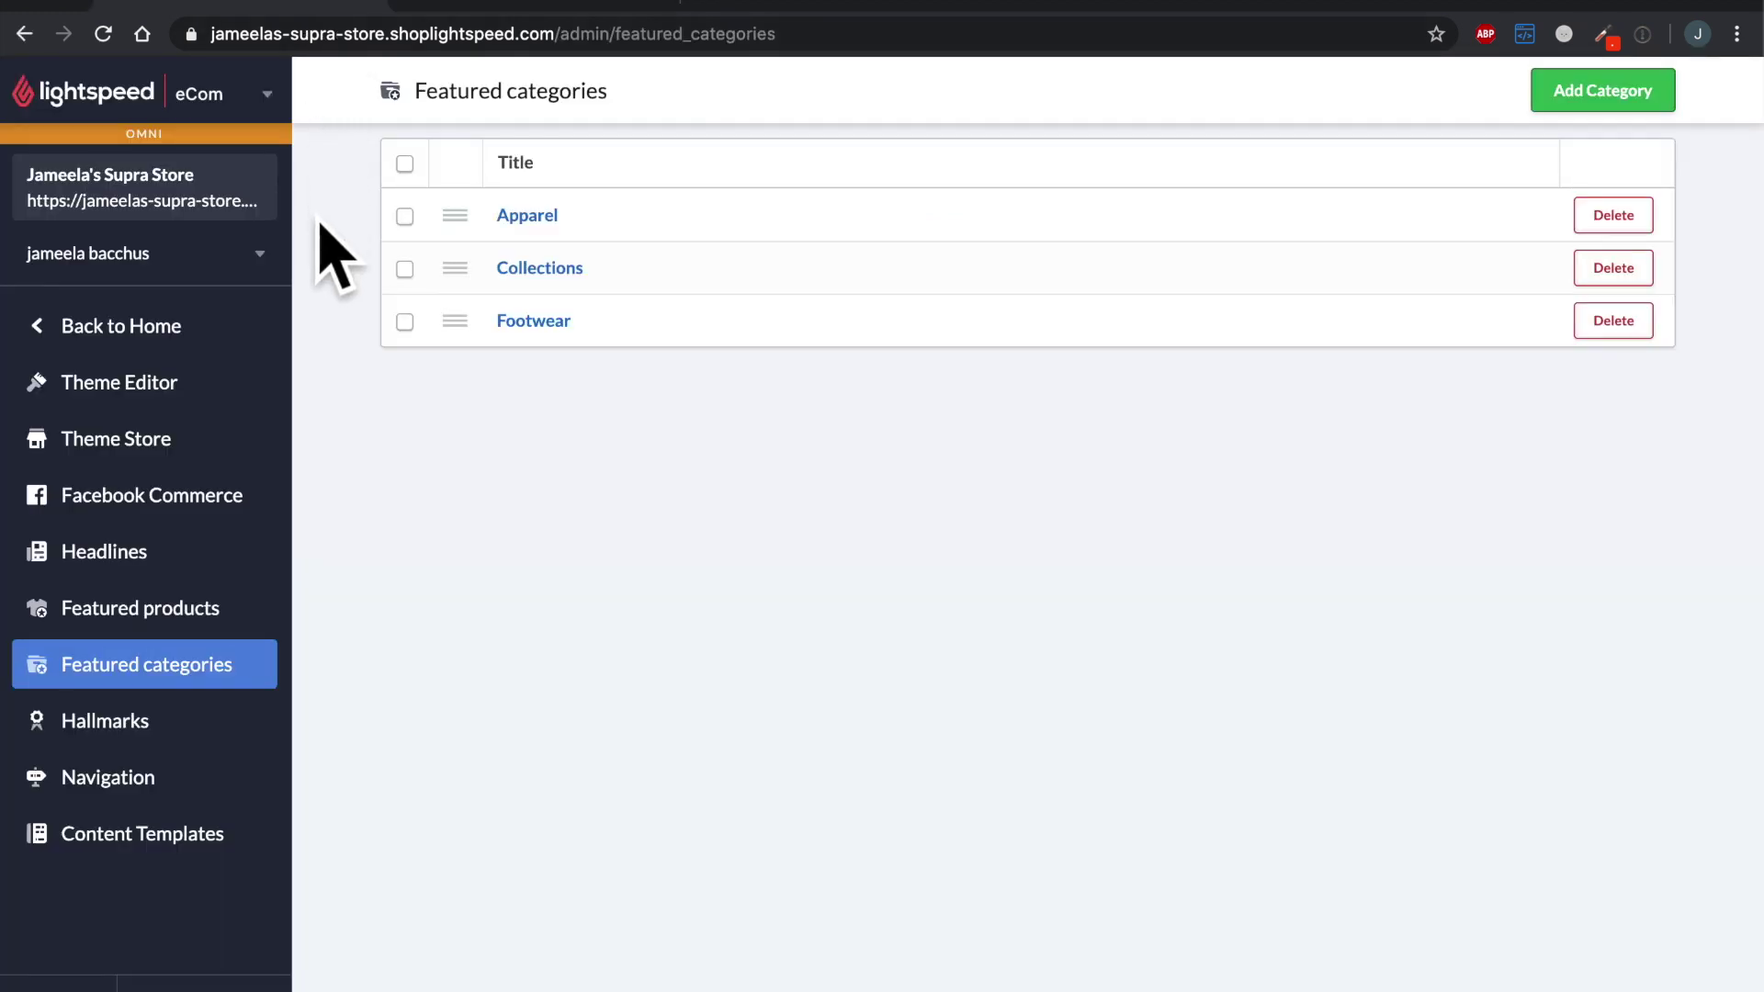
pyautogui.click(275, 427)
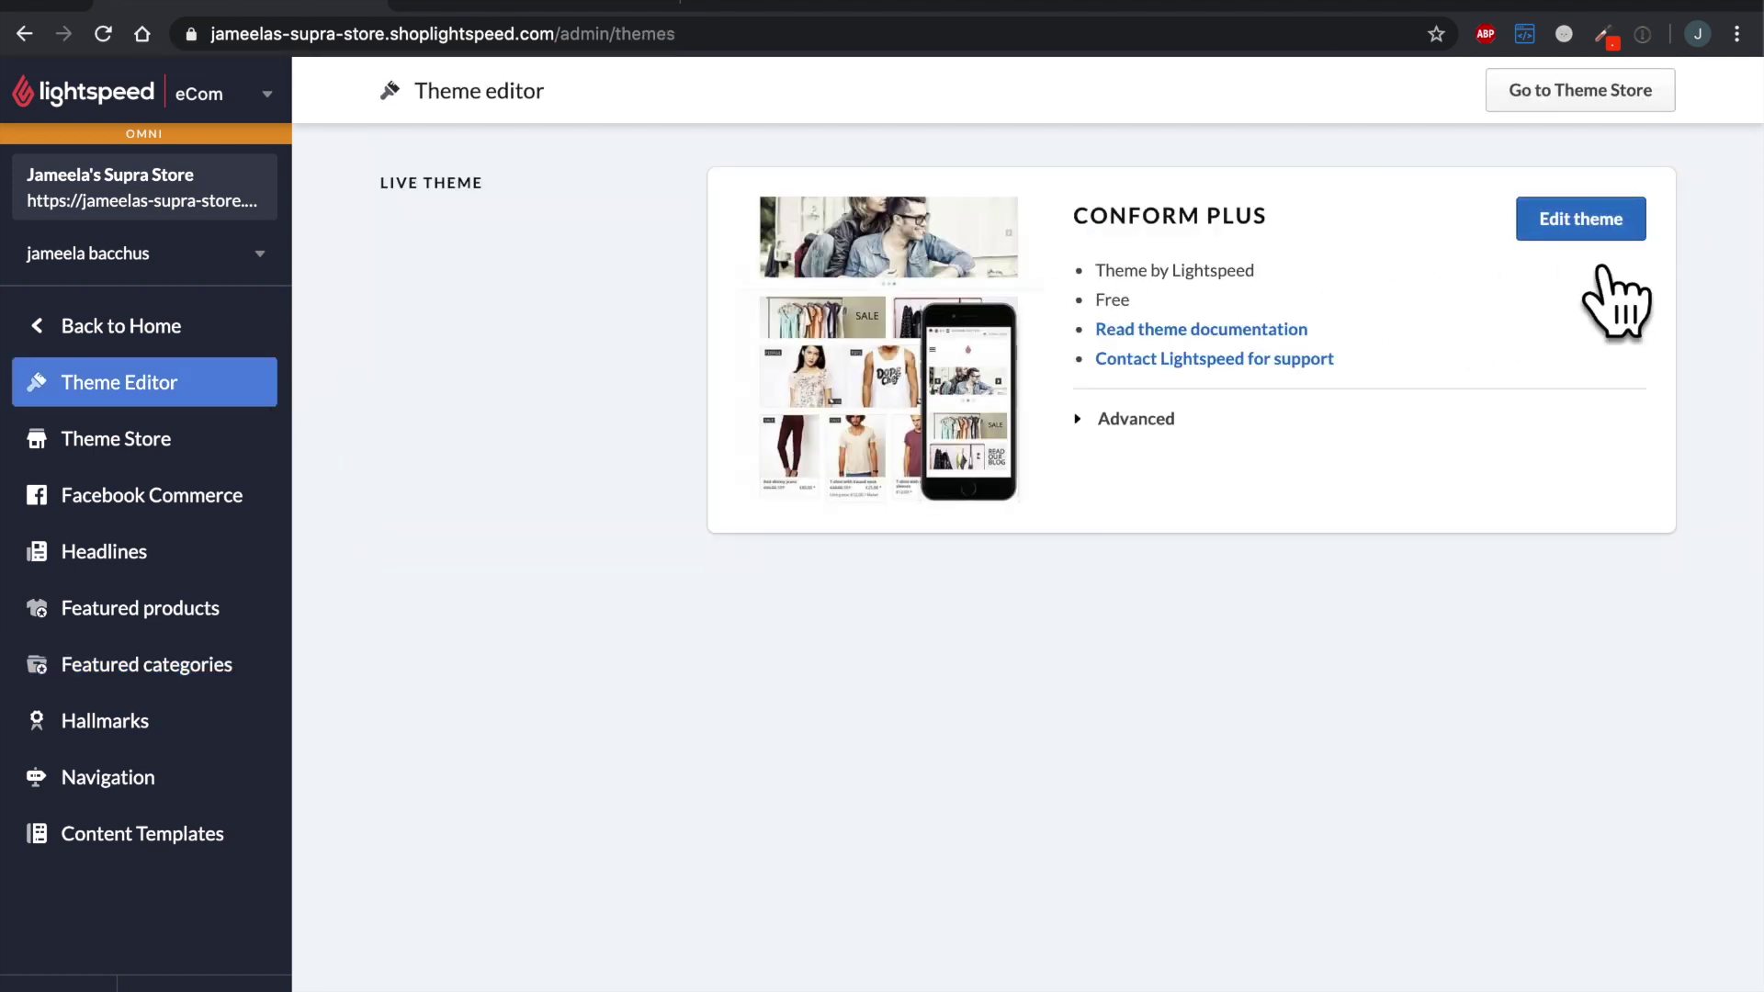
pyautogui.click(1598, 237)
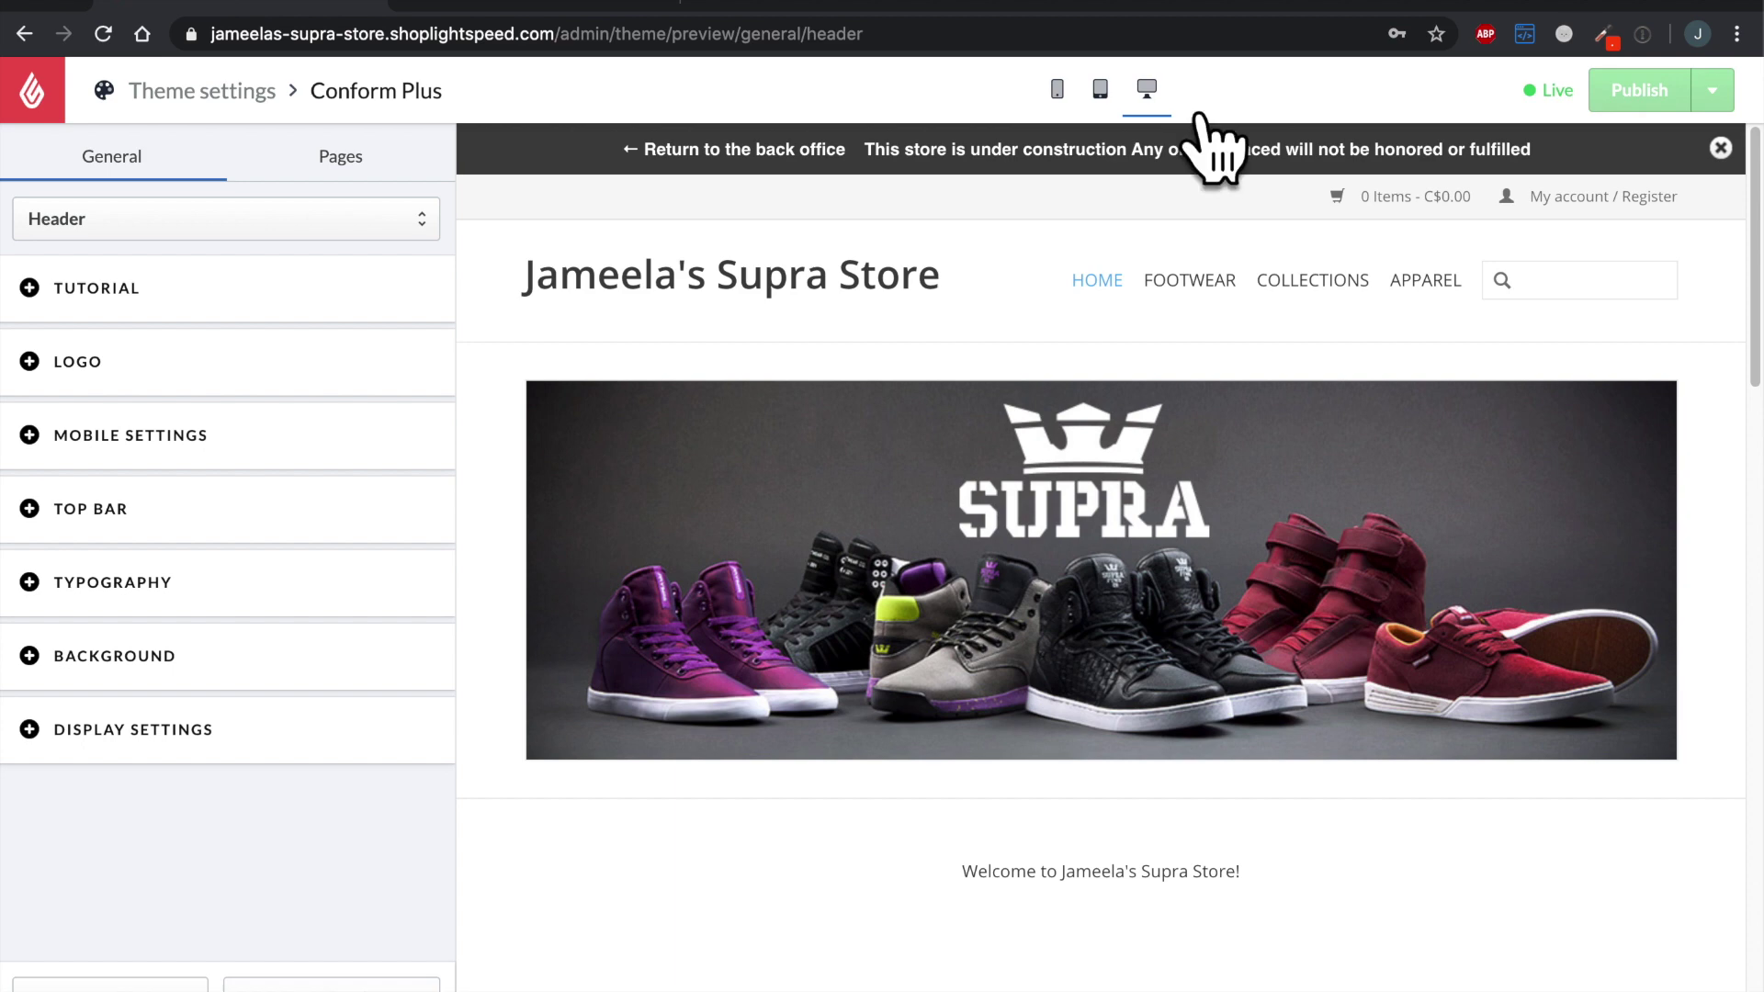
# Step: Preview the home page in the tablet and phone layouts, and return to the desktop preview
pyautogui.click(1111, 97)
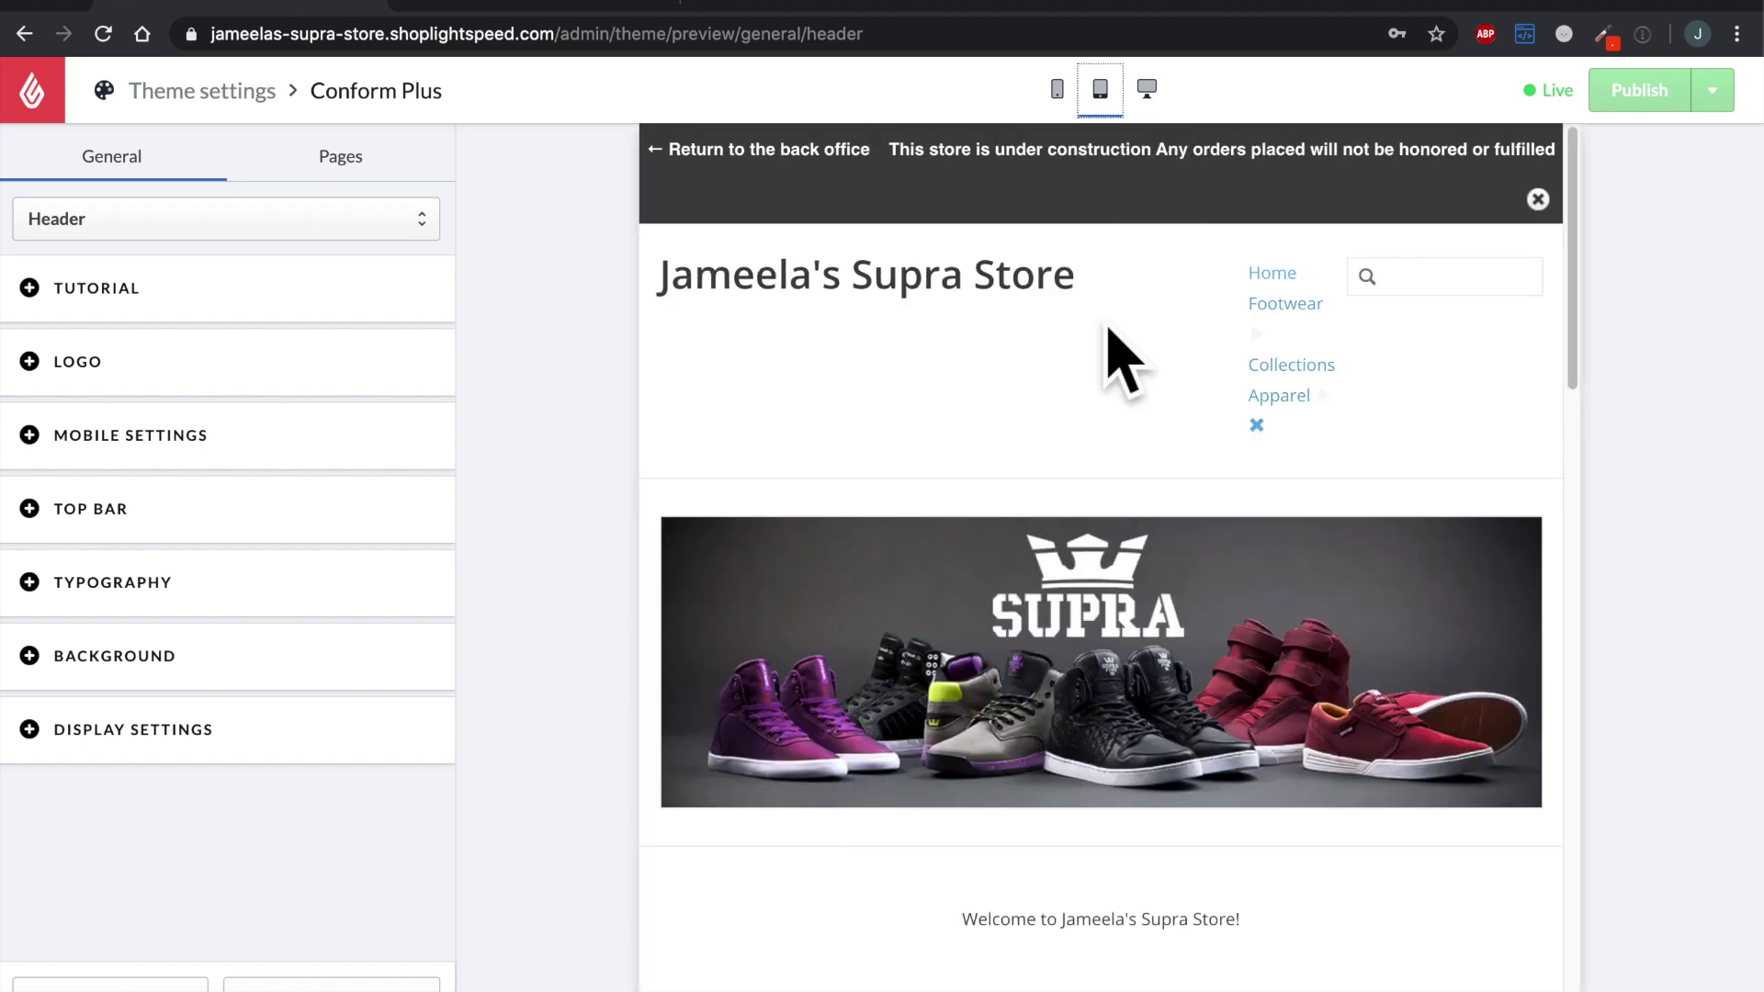
pyautogui.scroll(-12, 1111, 339)
pyautogui.scroll(-3, 1122, 354)
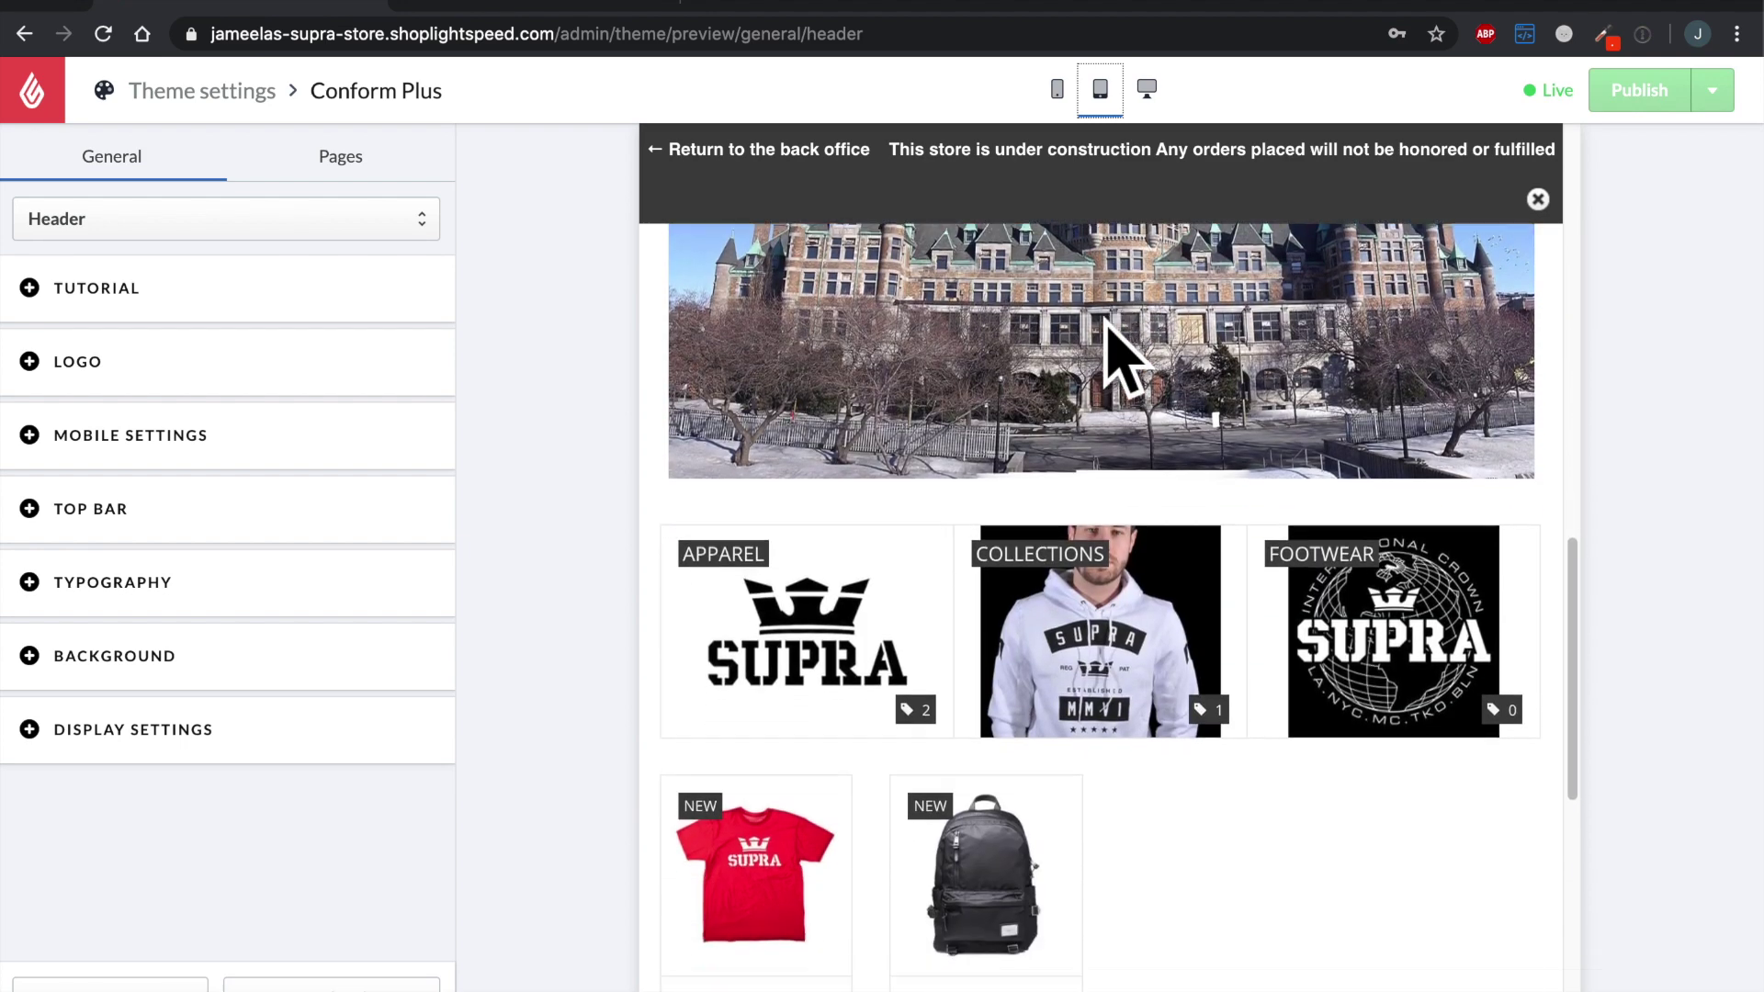
pyautogui.scroll(15, 1122, 353)
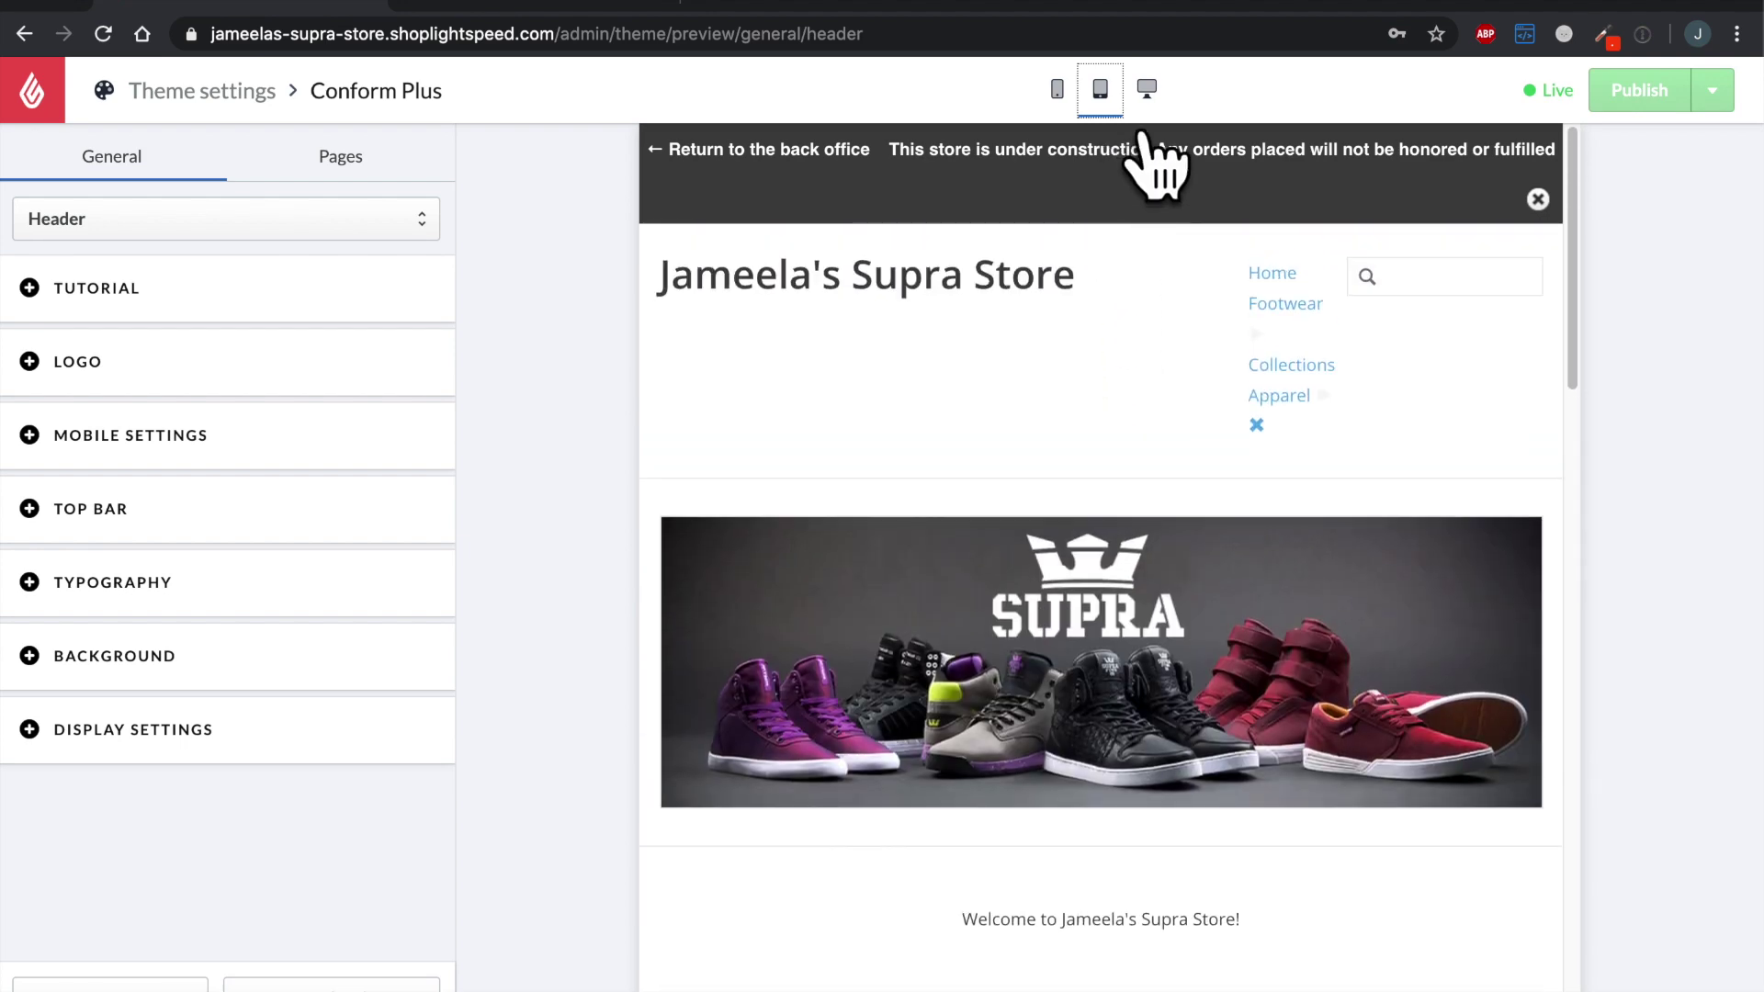
pyautogui.click(1057, 89)
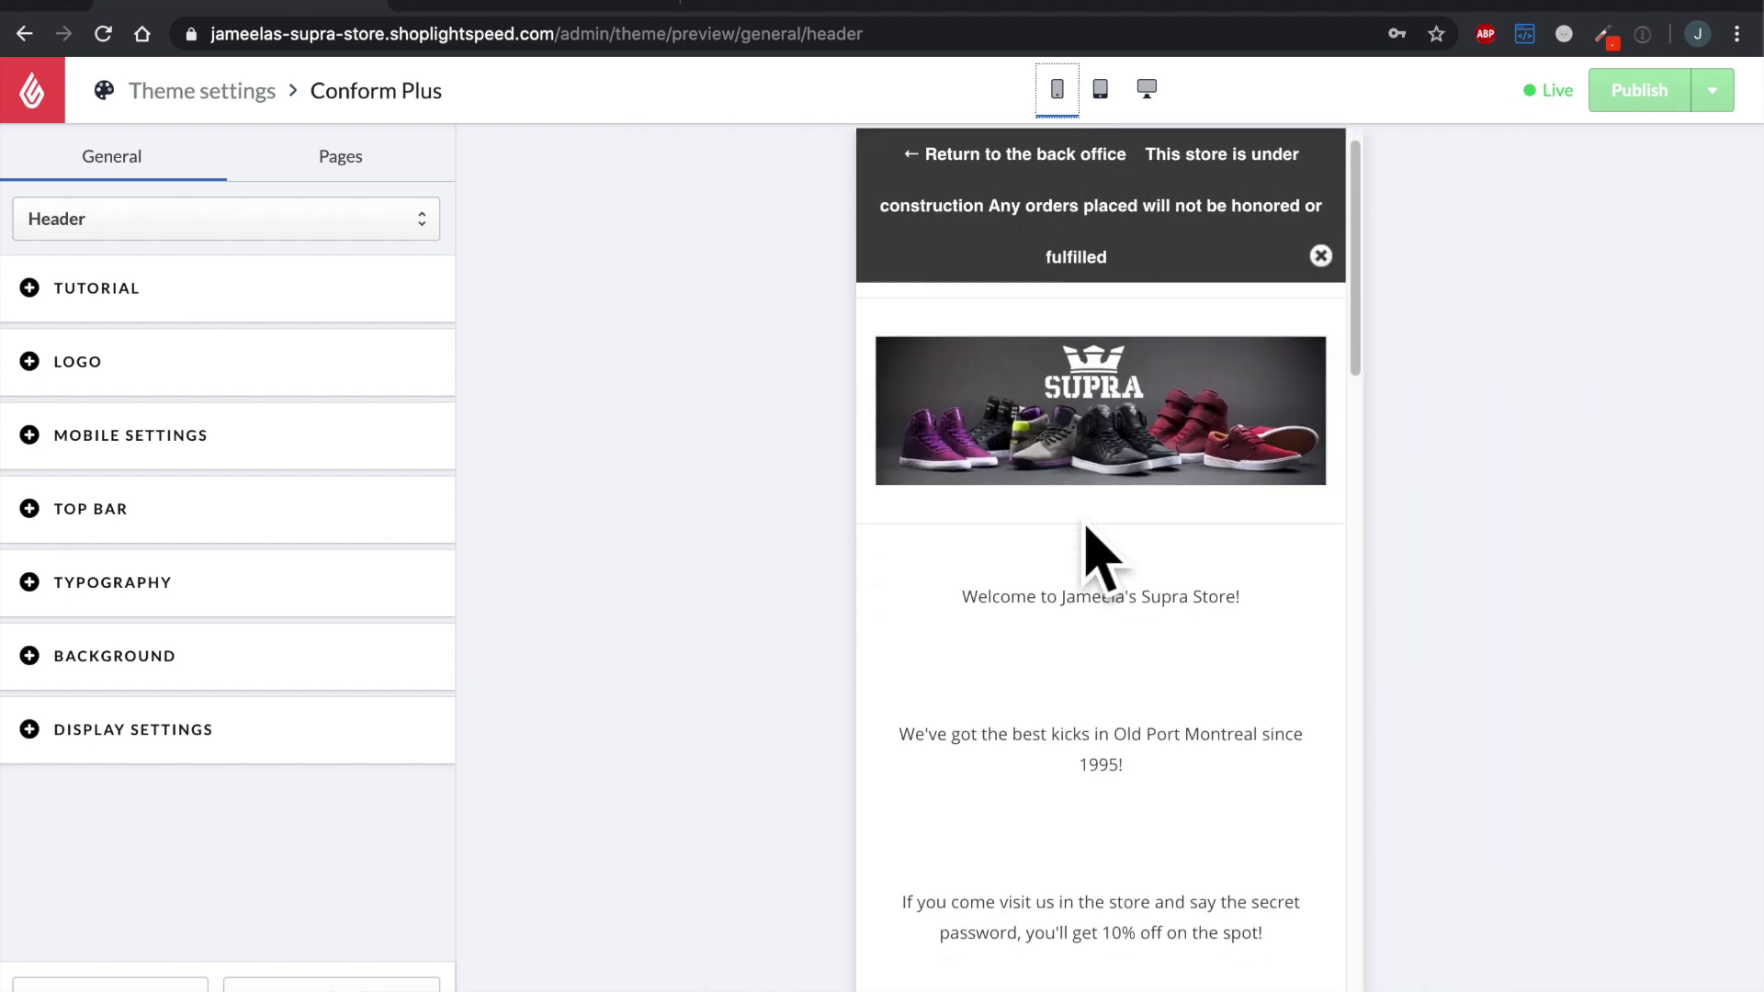
pyautogui.scroll(-10, 1085, 525)
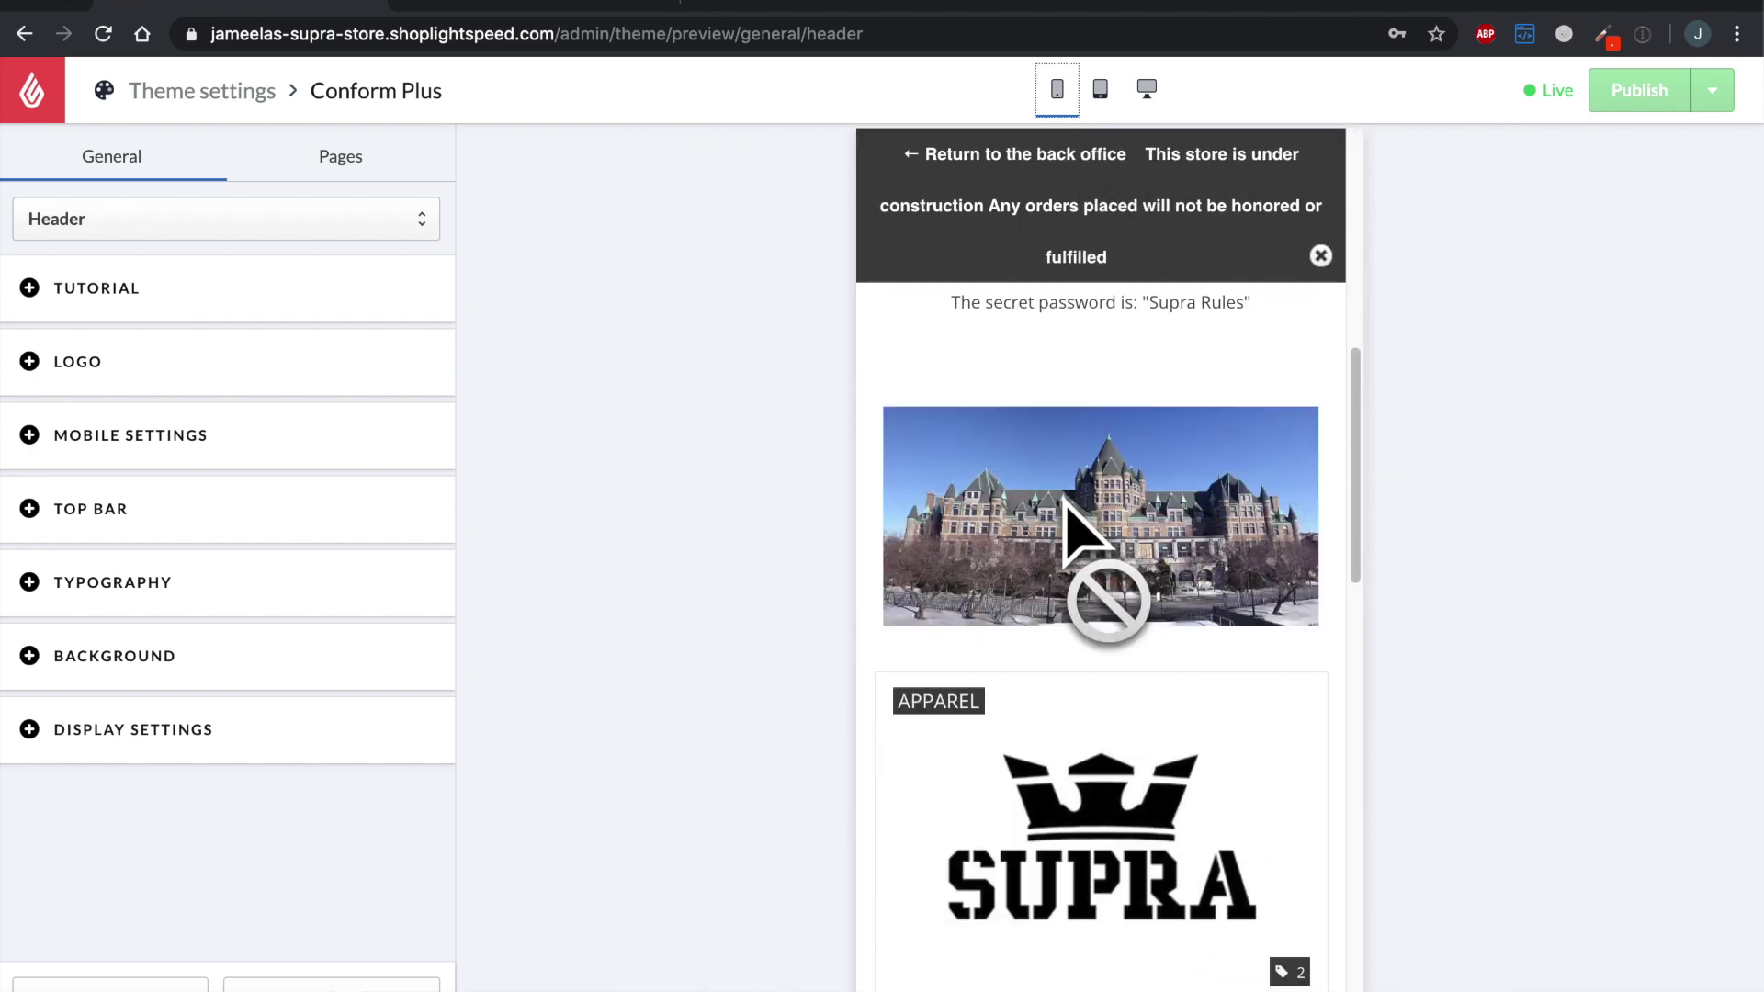
pyautogui.scroll(10, 1075, 510)
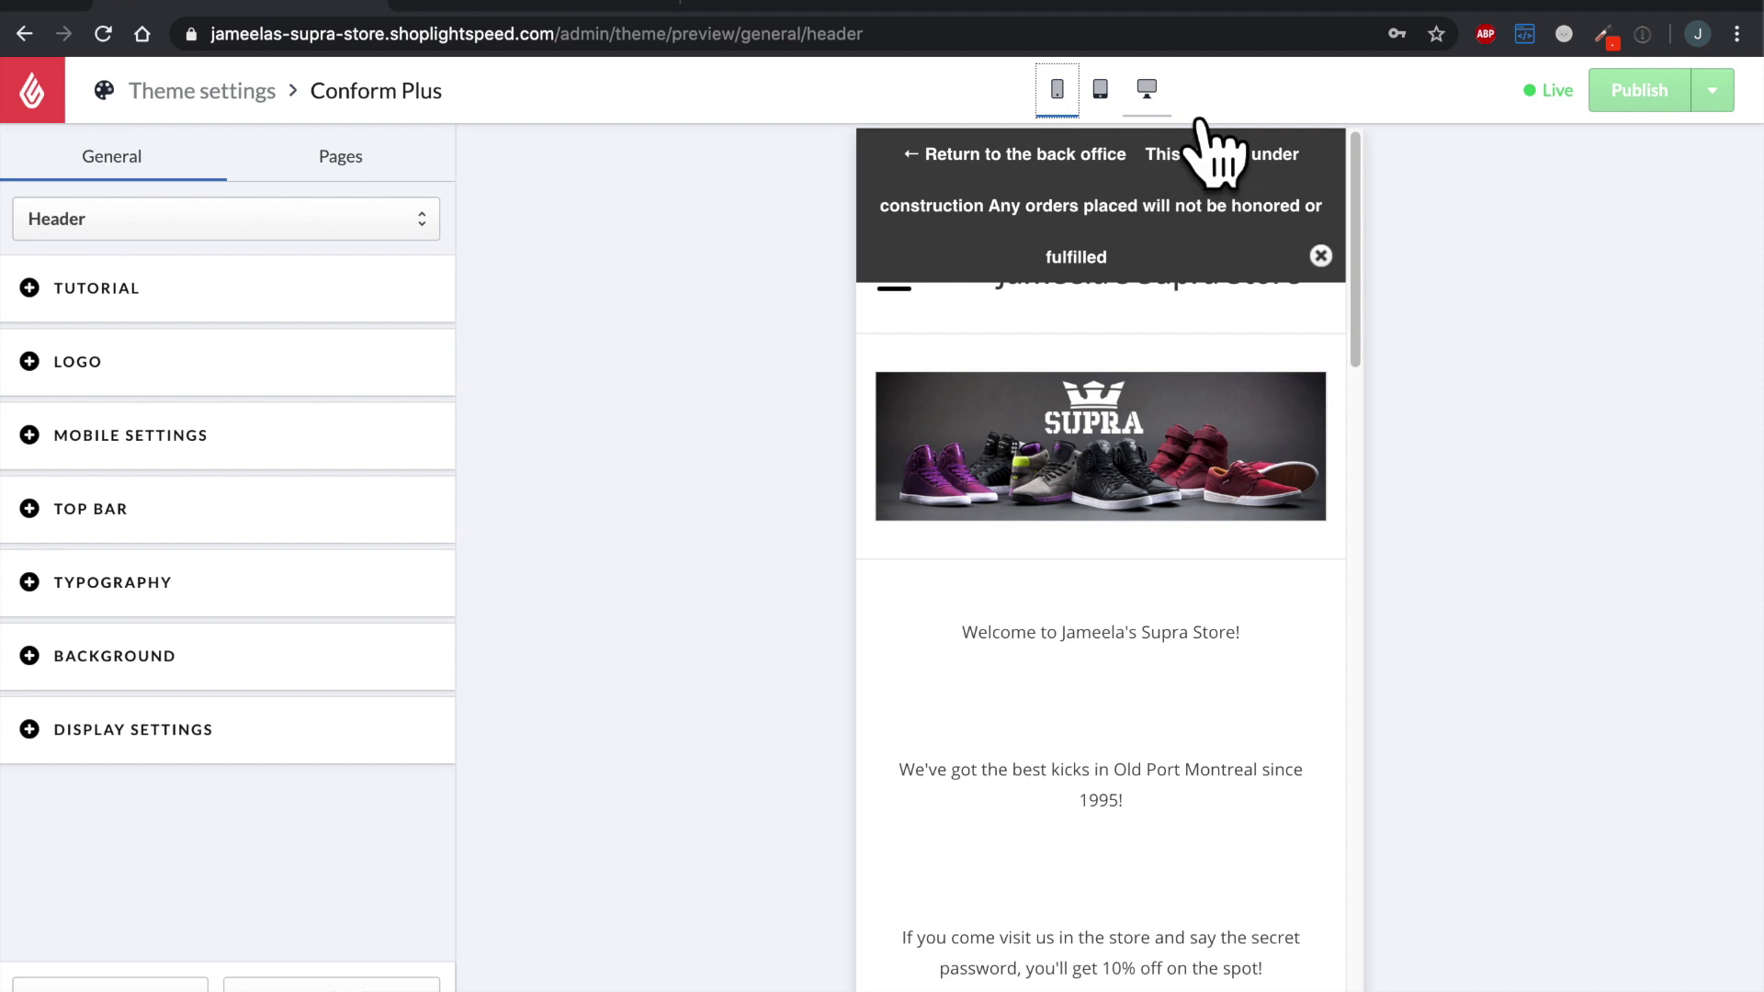
pyautogui.click(1149, 92)
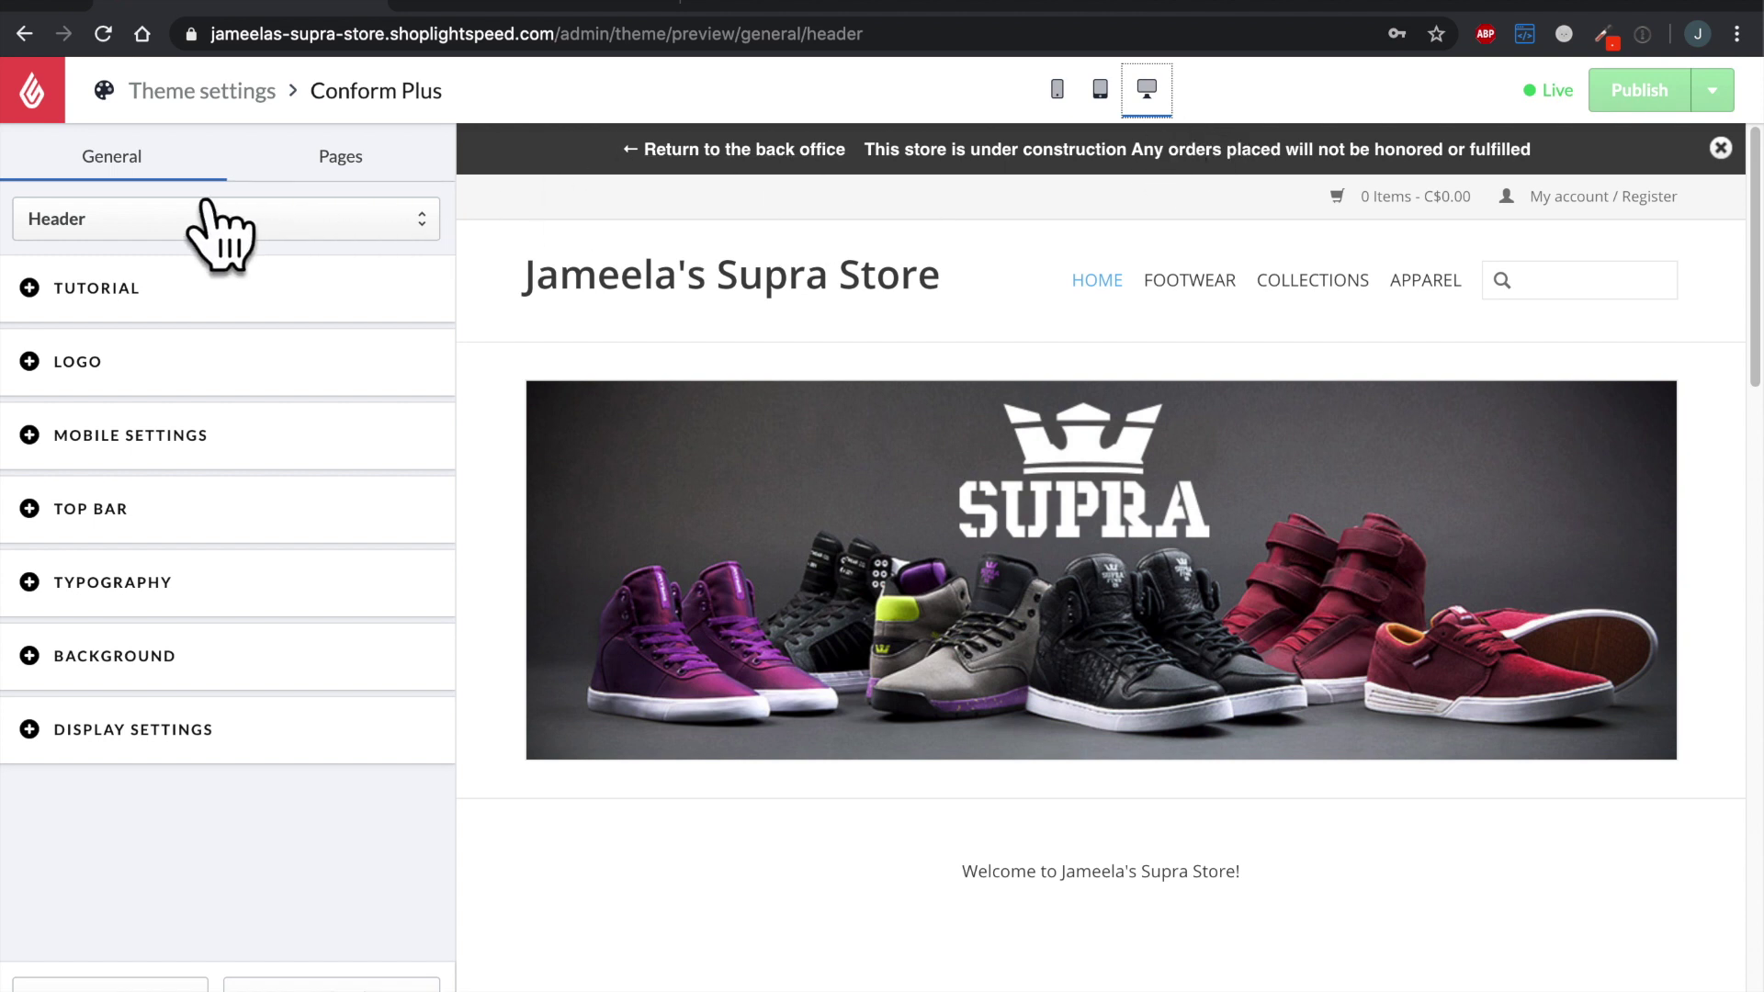
# Step: Examine the theme's general settings sections, and the header, navigation and footer areas of the desktop preview
pyautogui.click(310, 235)
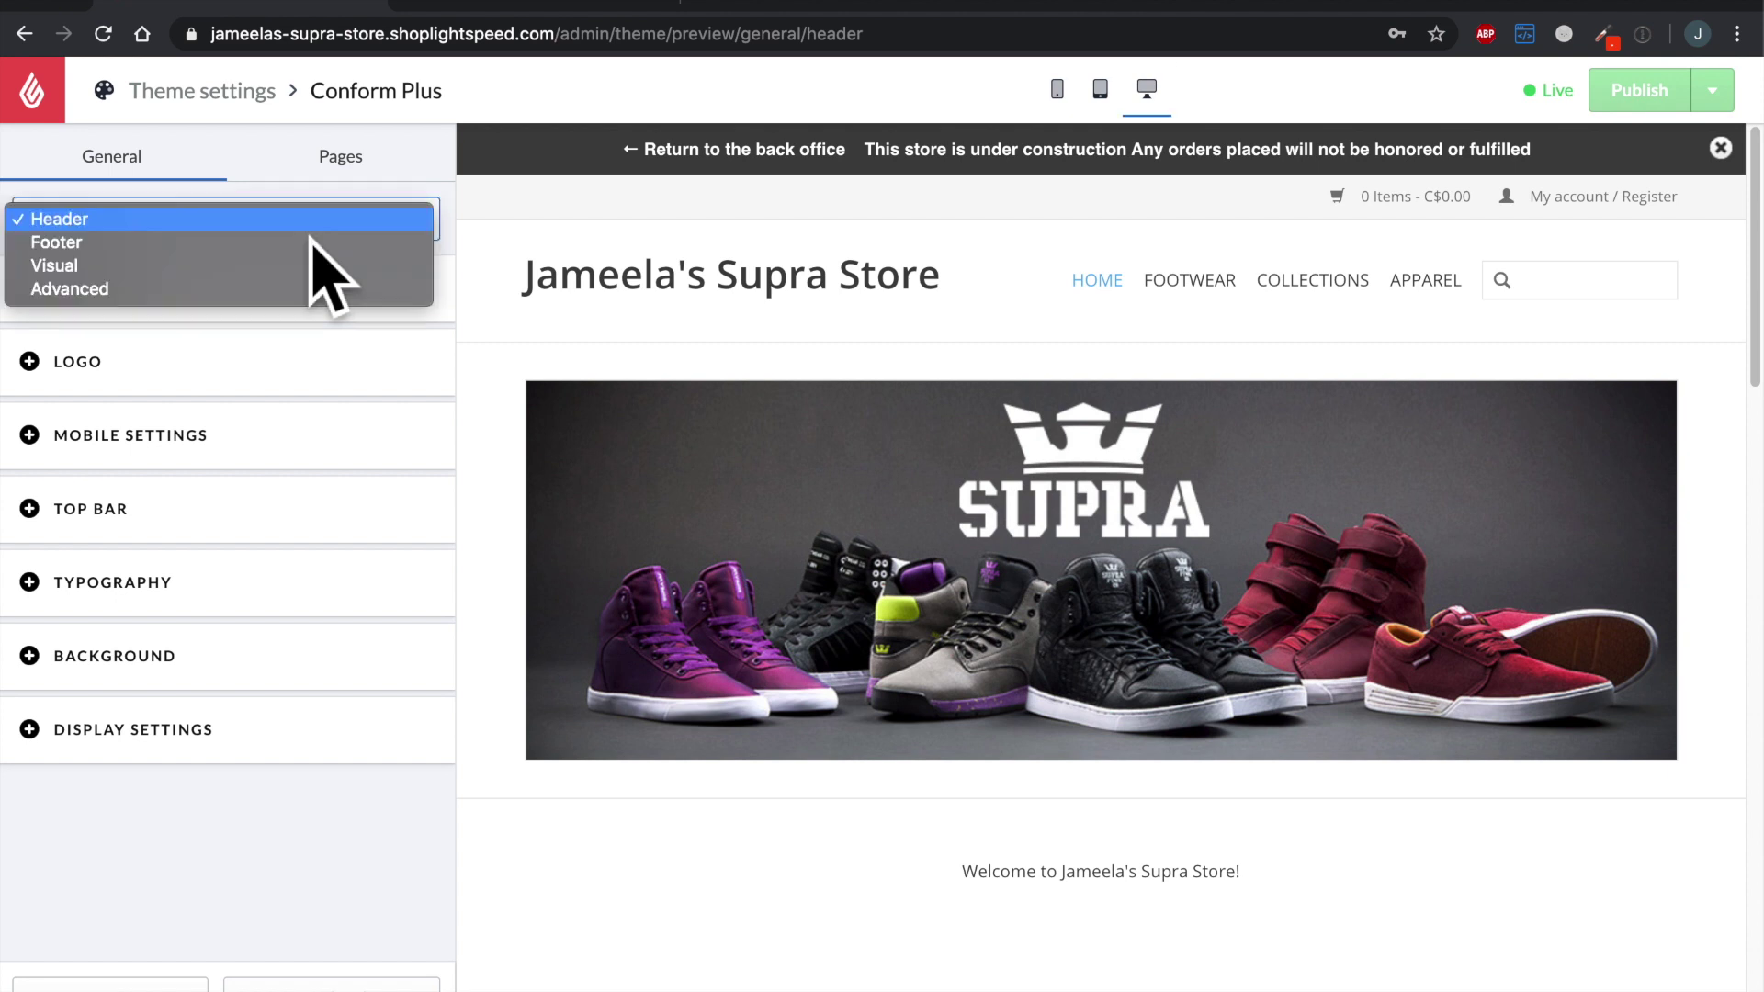
pyautogui.click(535, 362)
pyautogui.moveTo(748, 278)
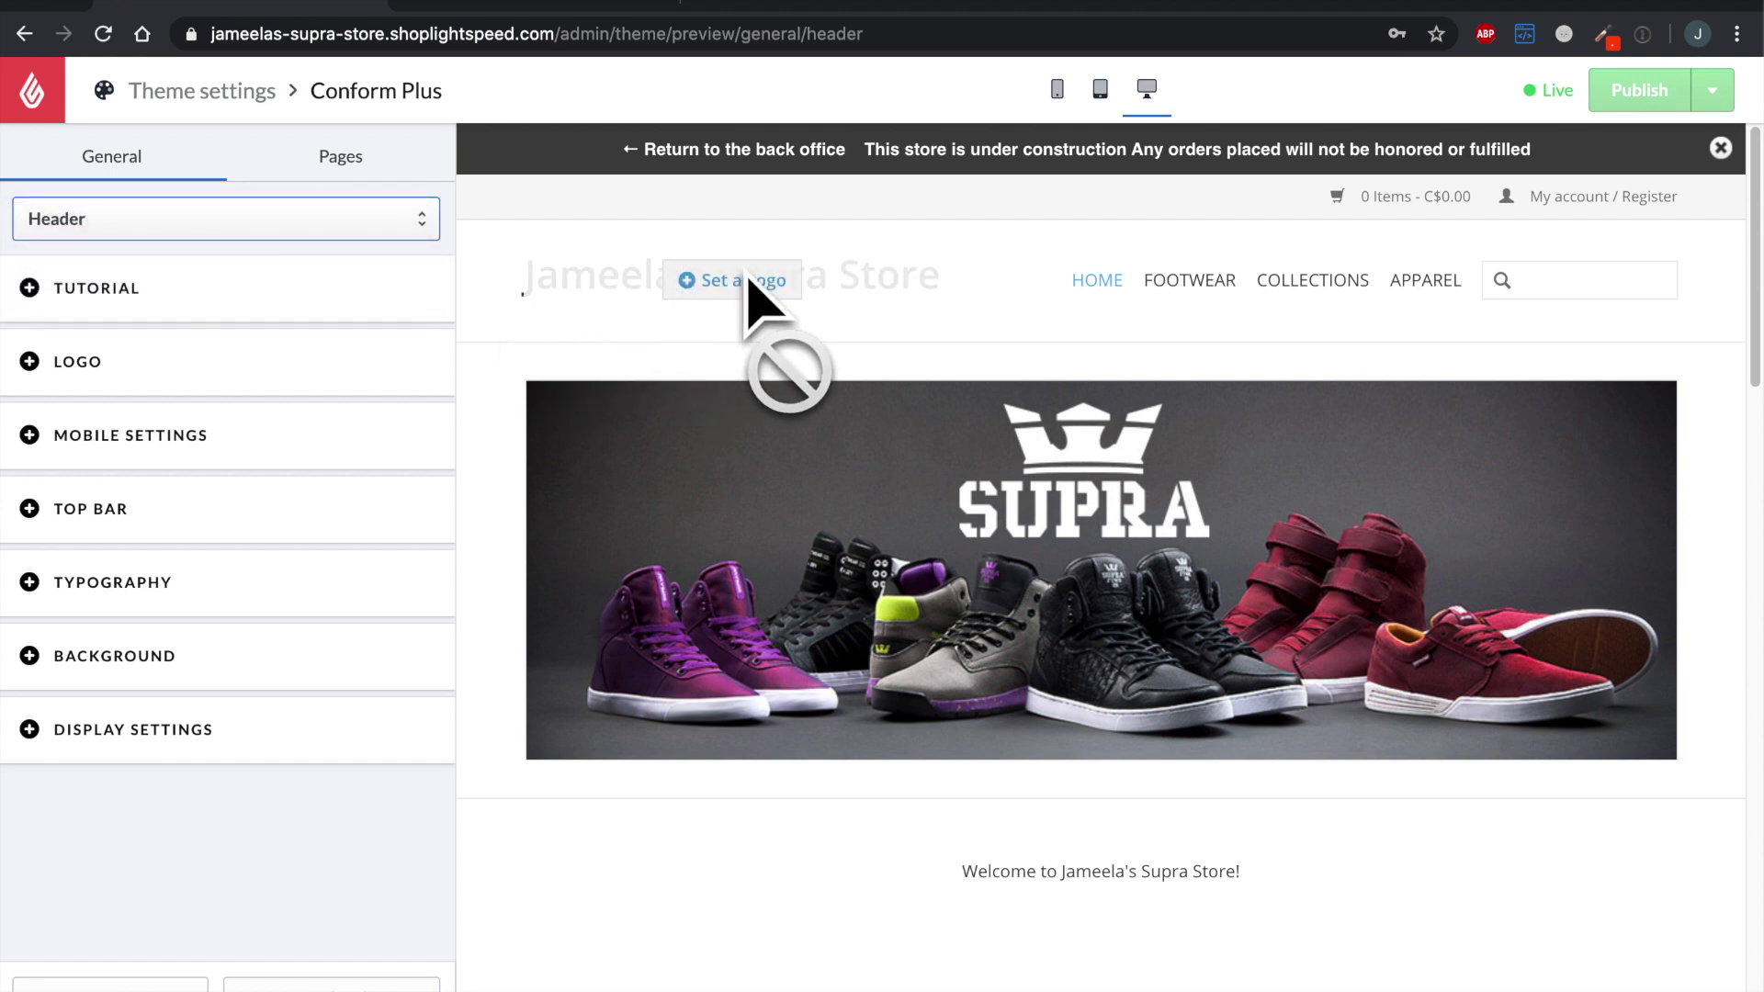
pyautogui.moveTo(1439, 283)
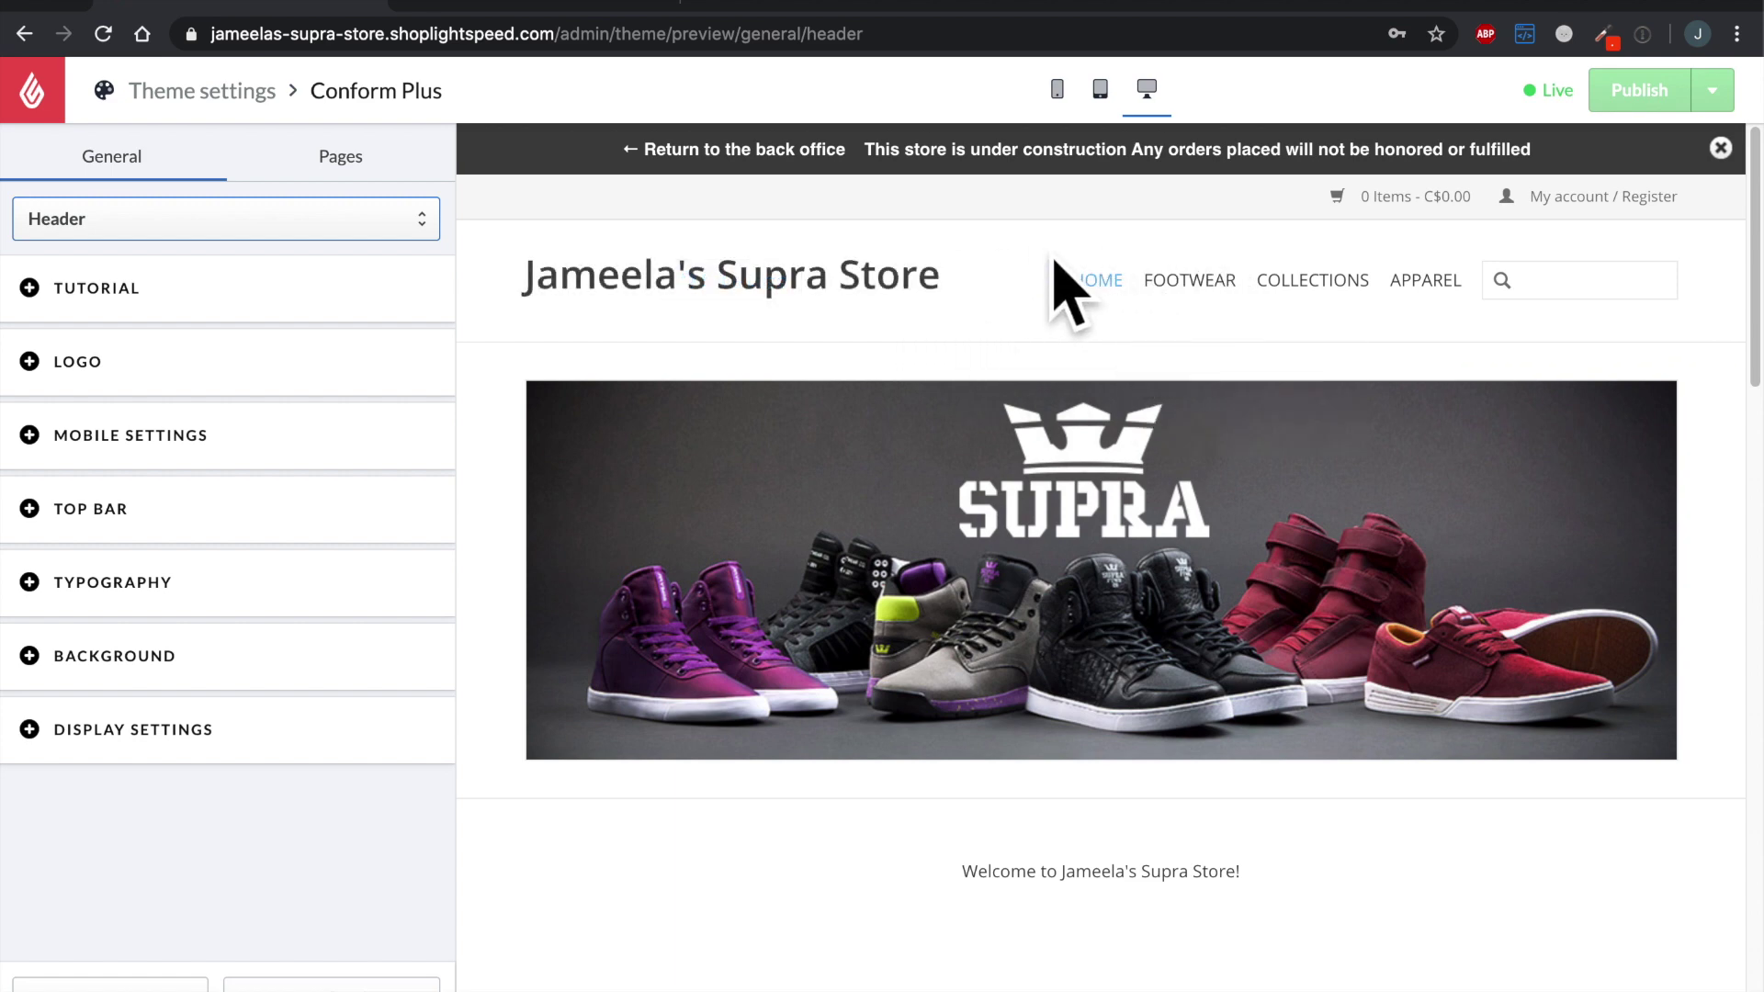
pyautogui.scroll(-2, 1033, 262)
pyautogui.scroll(-15, 1033, 262)
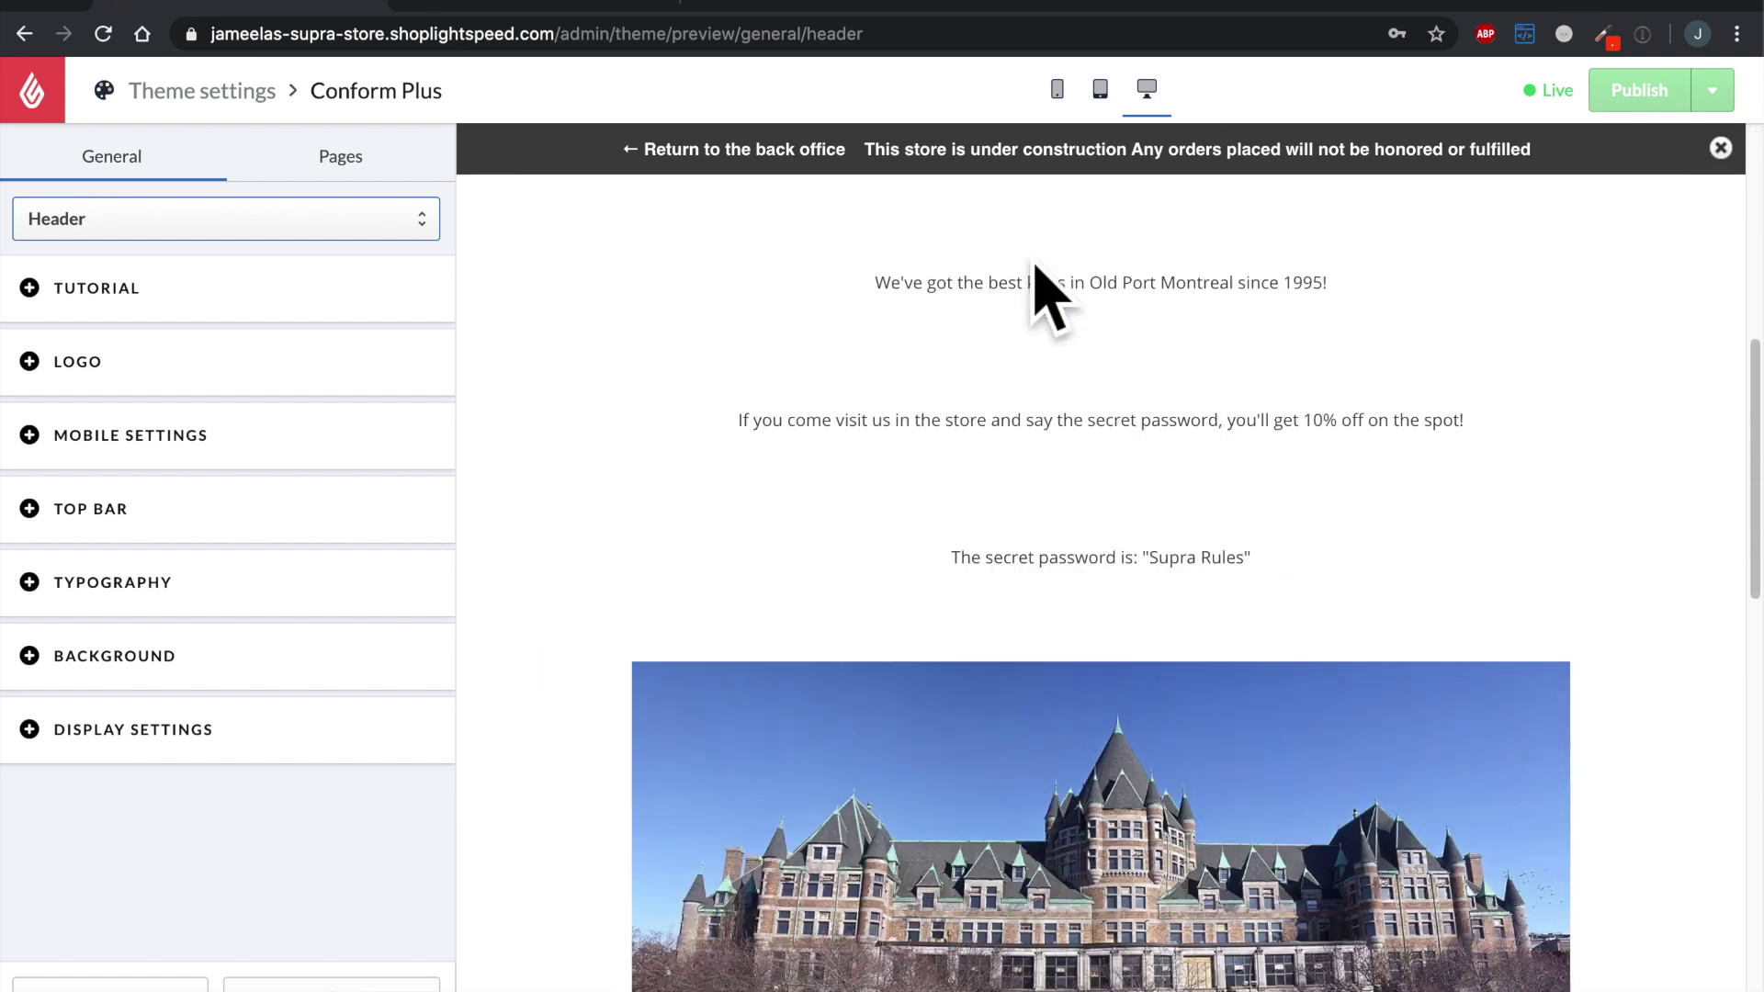
pyautogui.scroll(-8, 1034, 261)
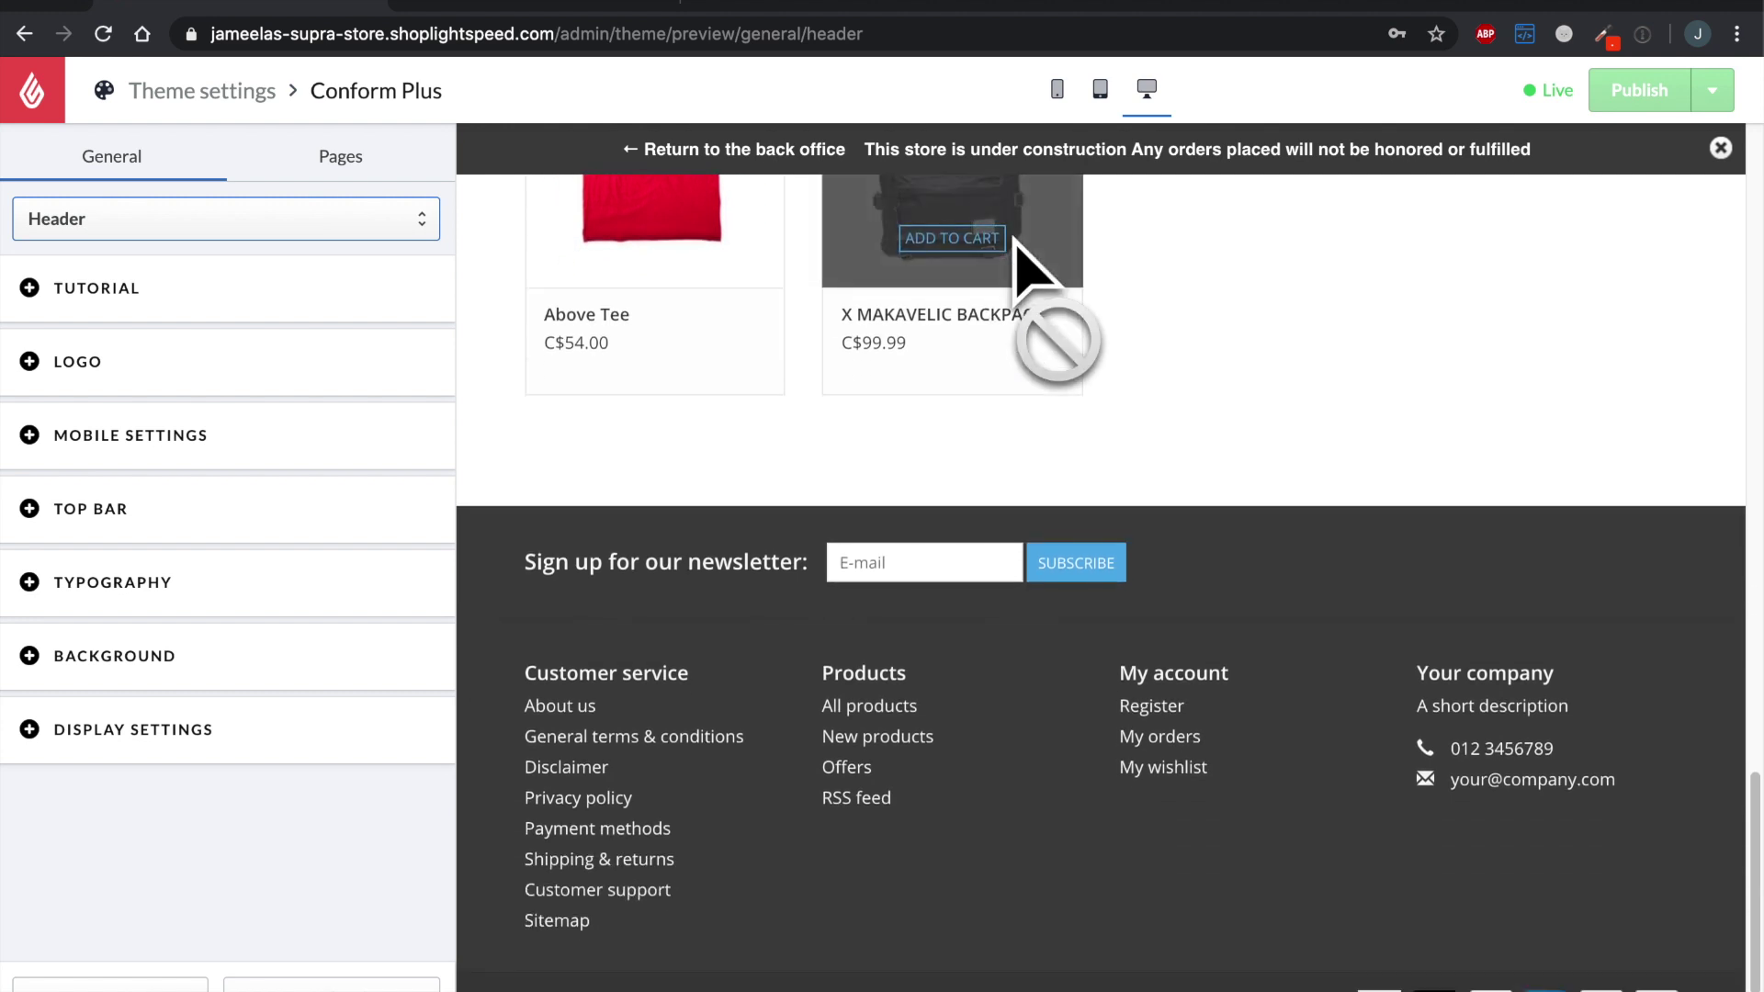
pyautogui.moveTo(542, 597); pyautogui.dragTo(764, 602)
pyautogui.click(787, 631)
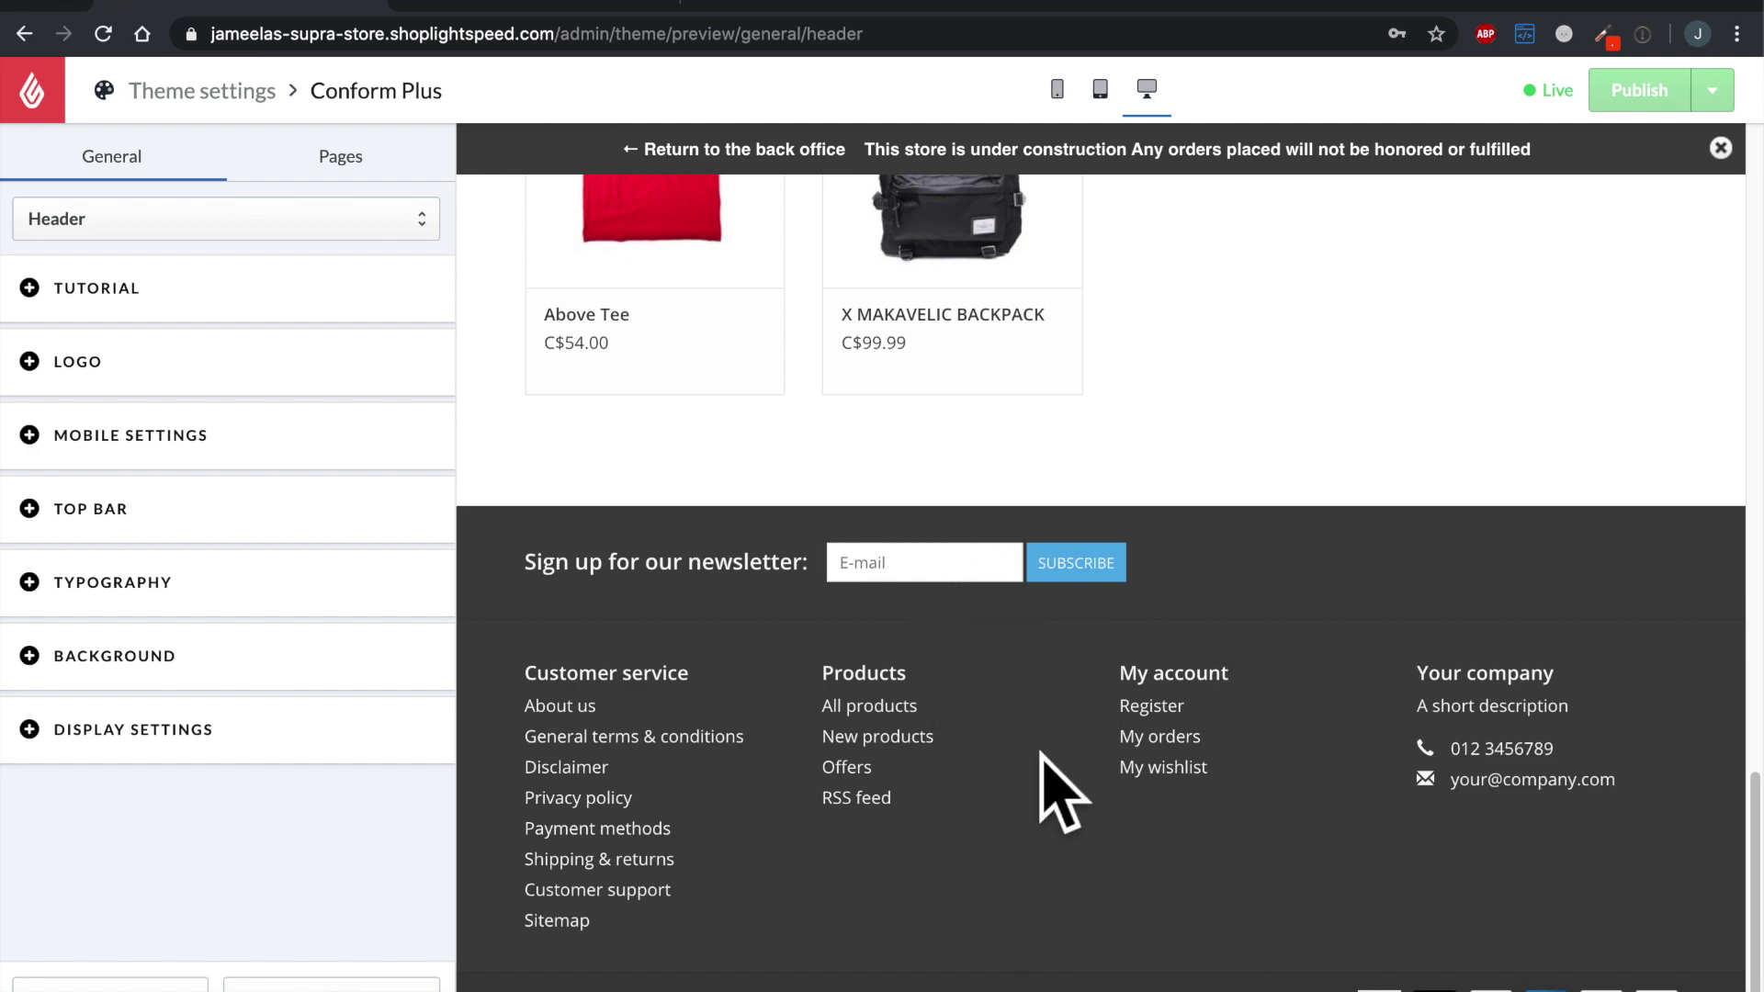
# Step: Examine the home page's headline image, welcome content, featured categories and featured products in the desktop preview
pyautogui.scroll(15, 1061, 792)
pyautogui.scroll(4, 1041, 772)
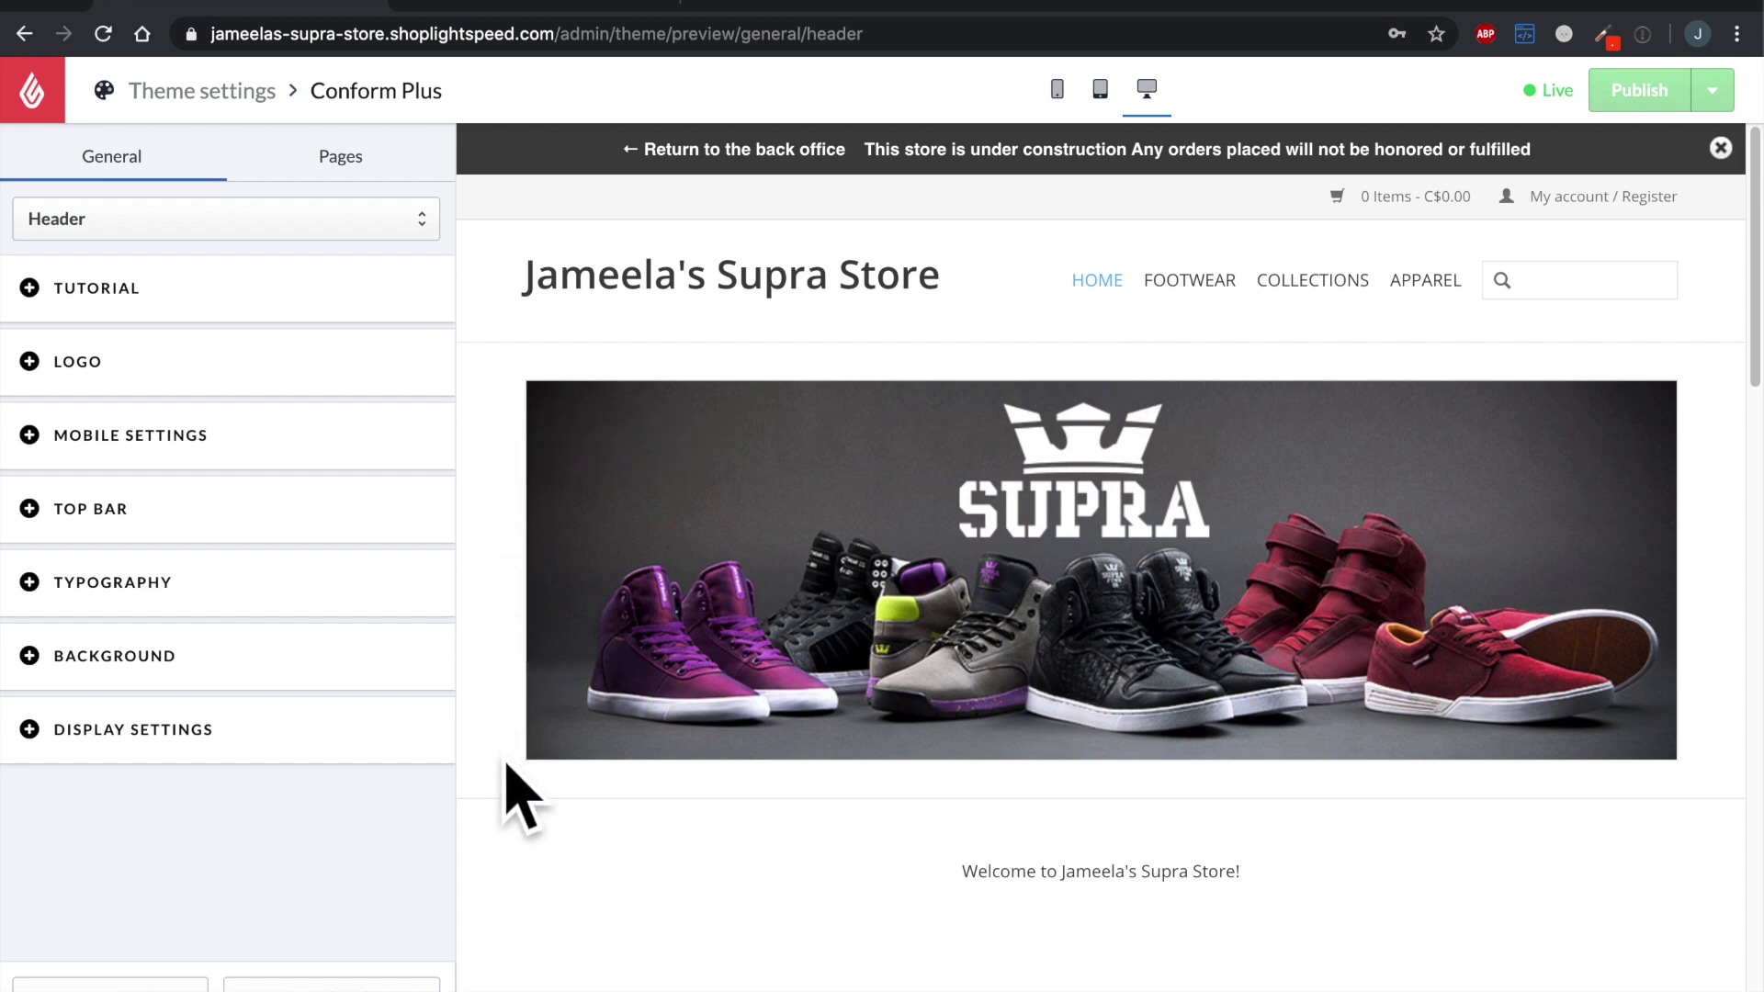
pyautogui.scroll(-4, 827, 826)
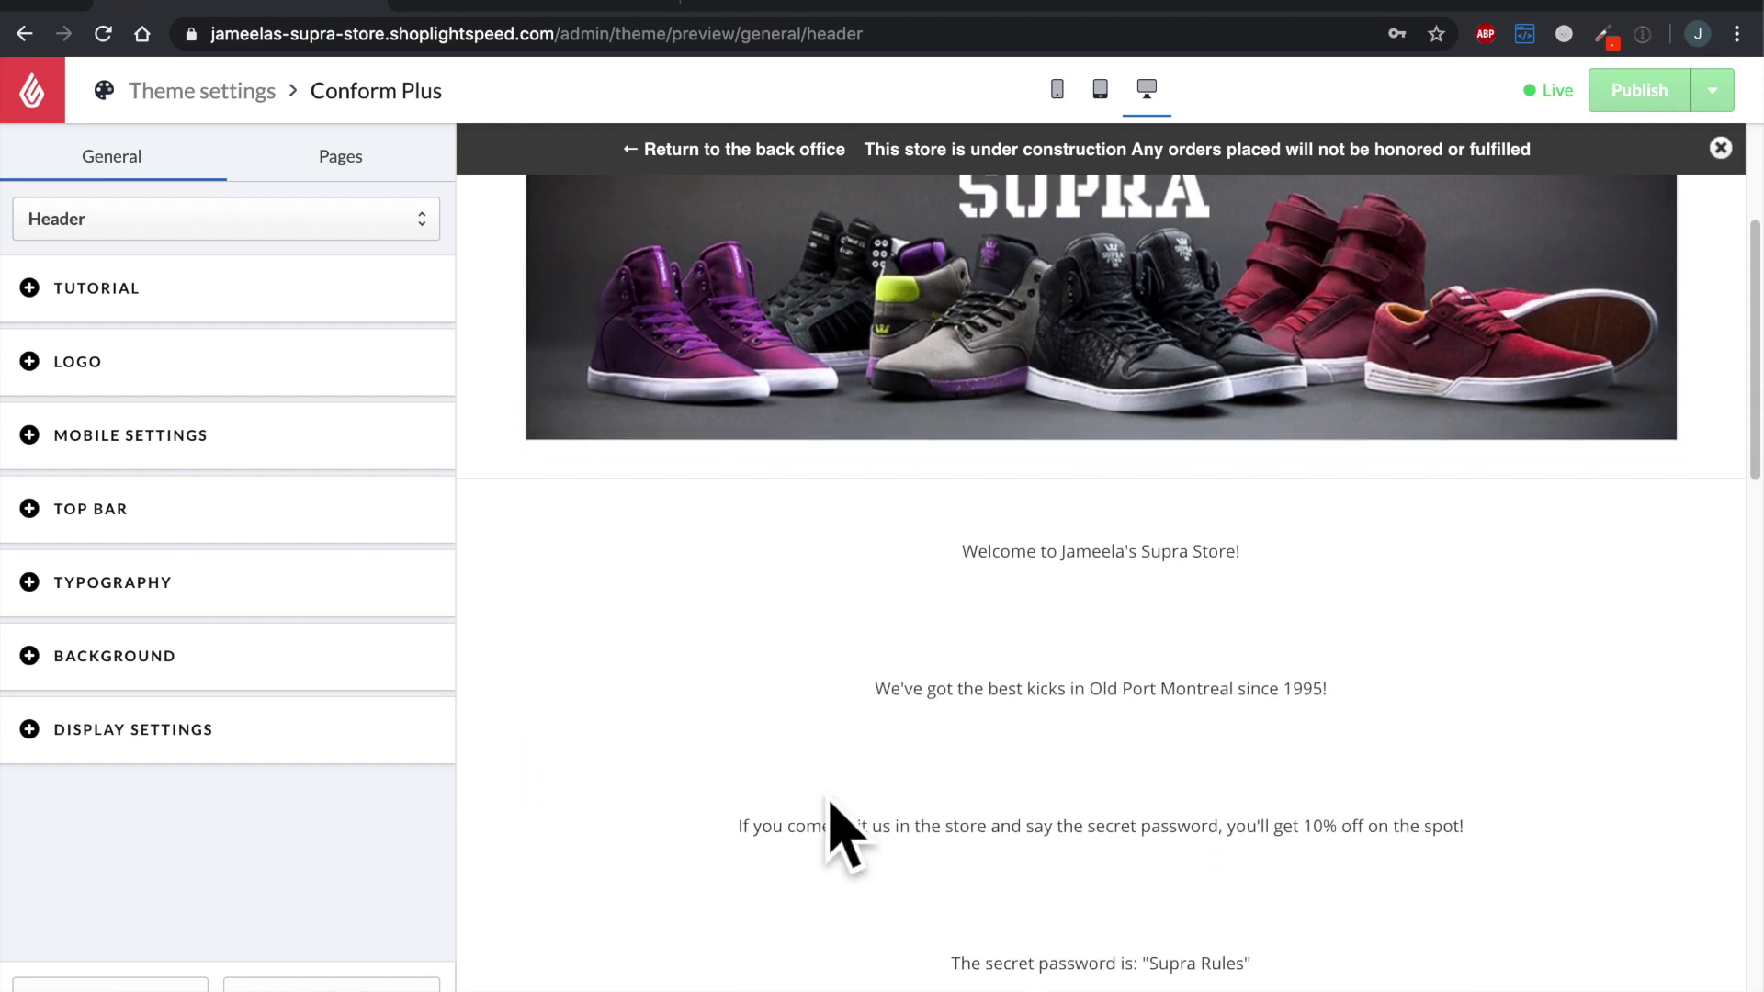
pyautogui.scroll(-5, 832, 803)
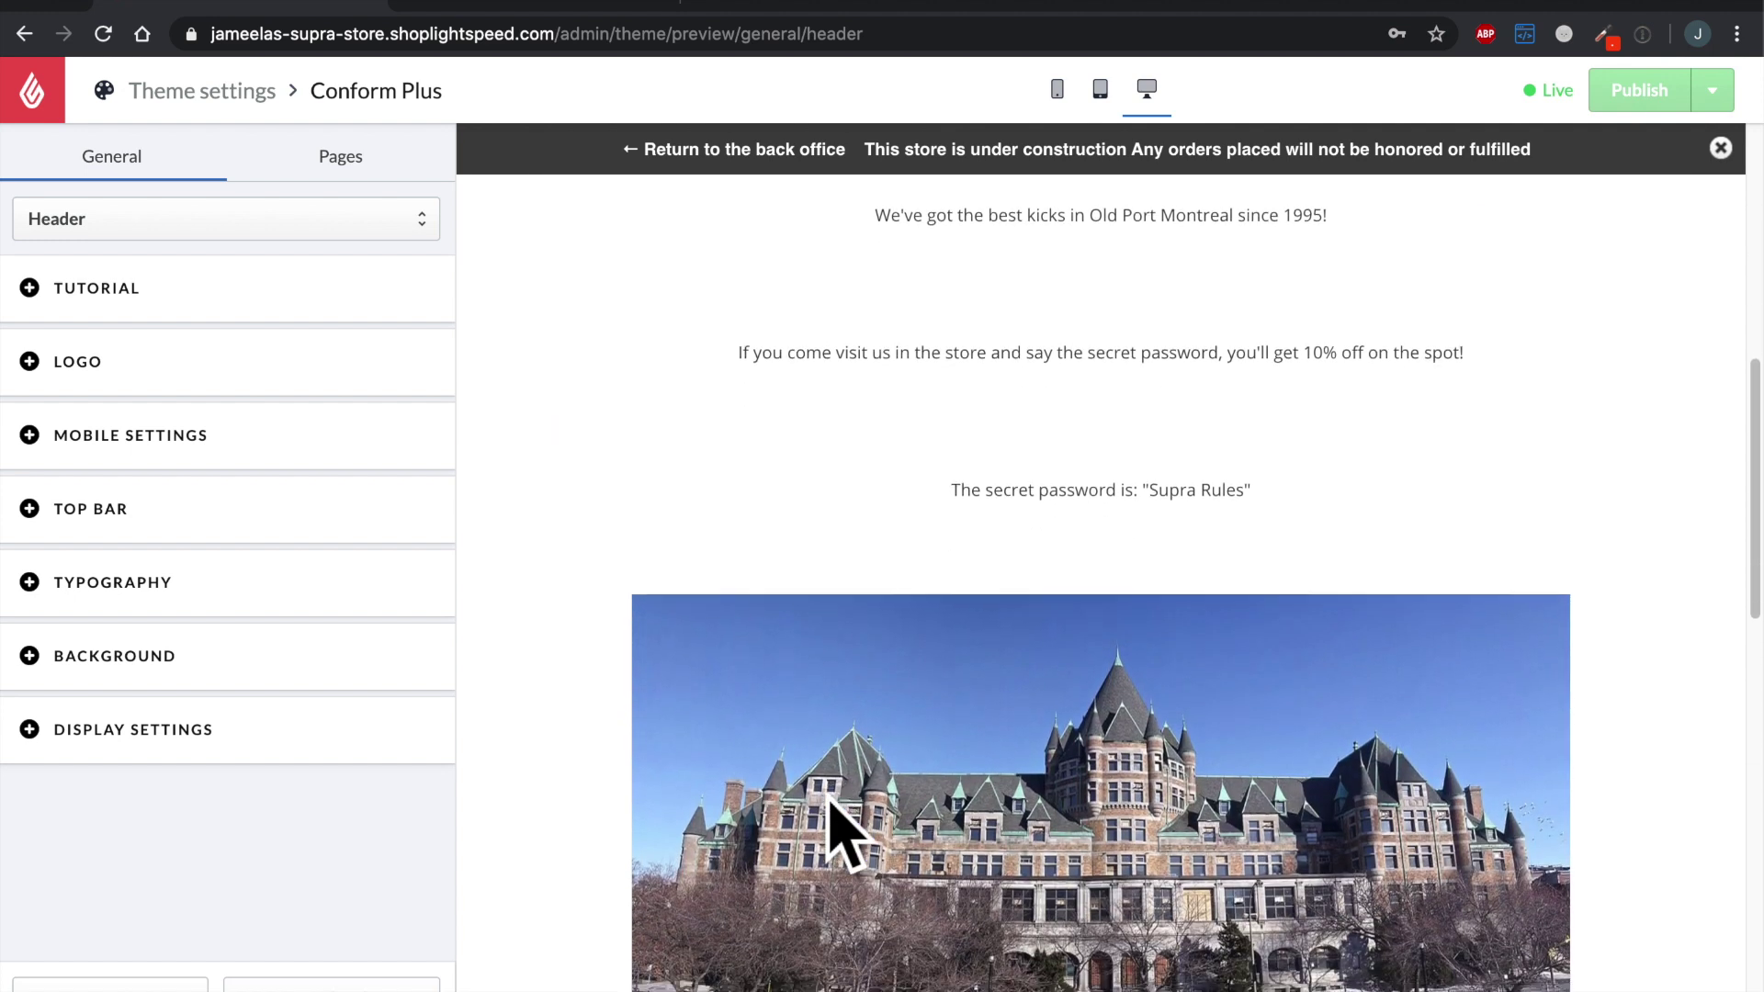
pyautogui.scroll(-2, 831, 827)
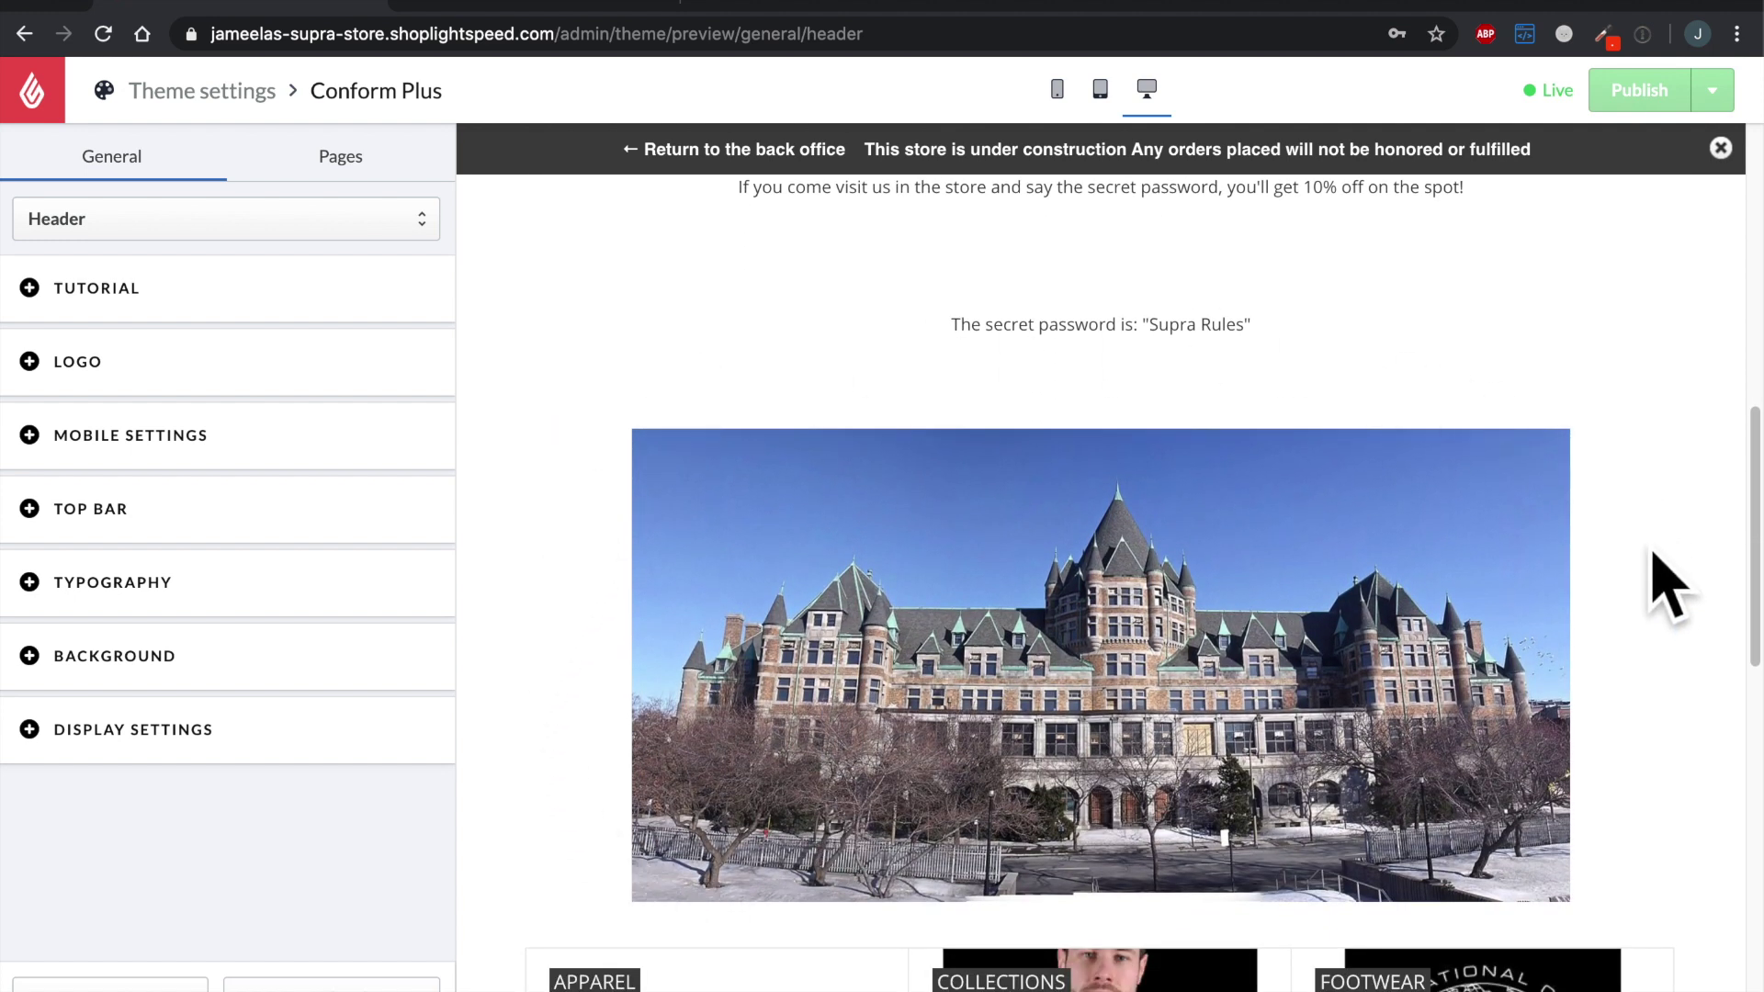
pyautogui.scroll(-6, 1668, 661)
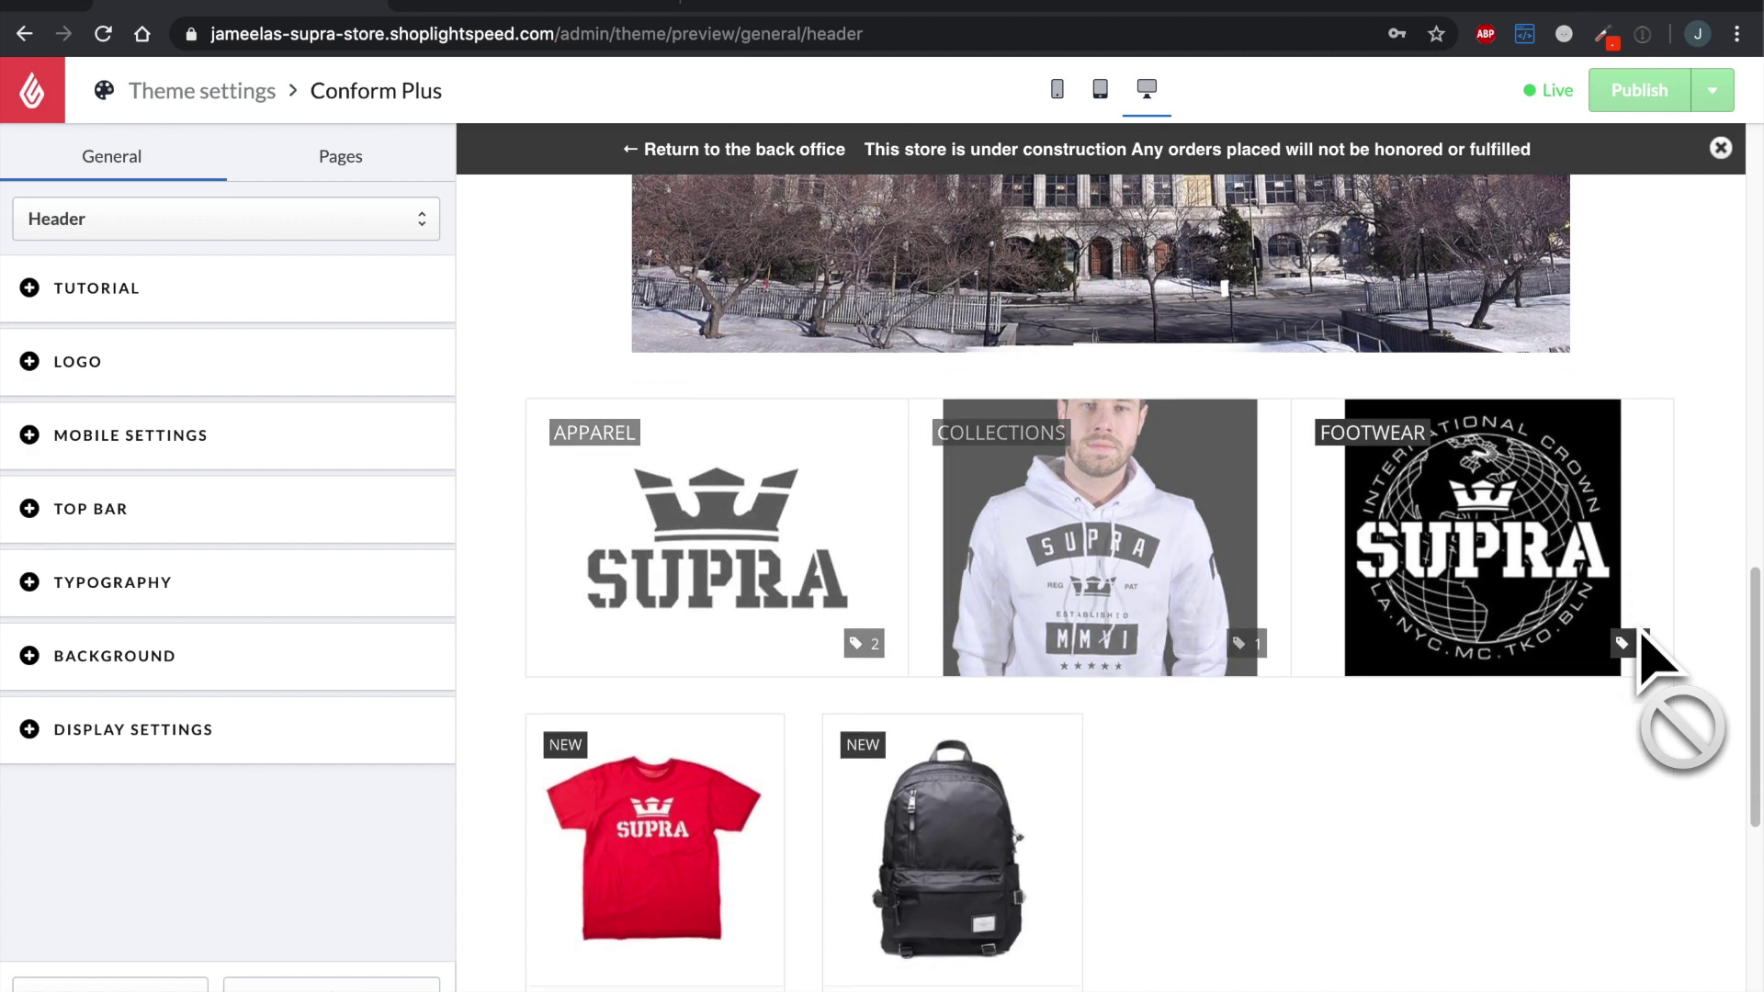
pyautogui.scroll(-2, 1642, 643)
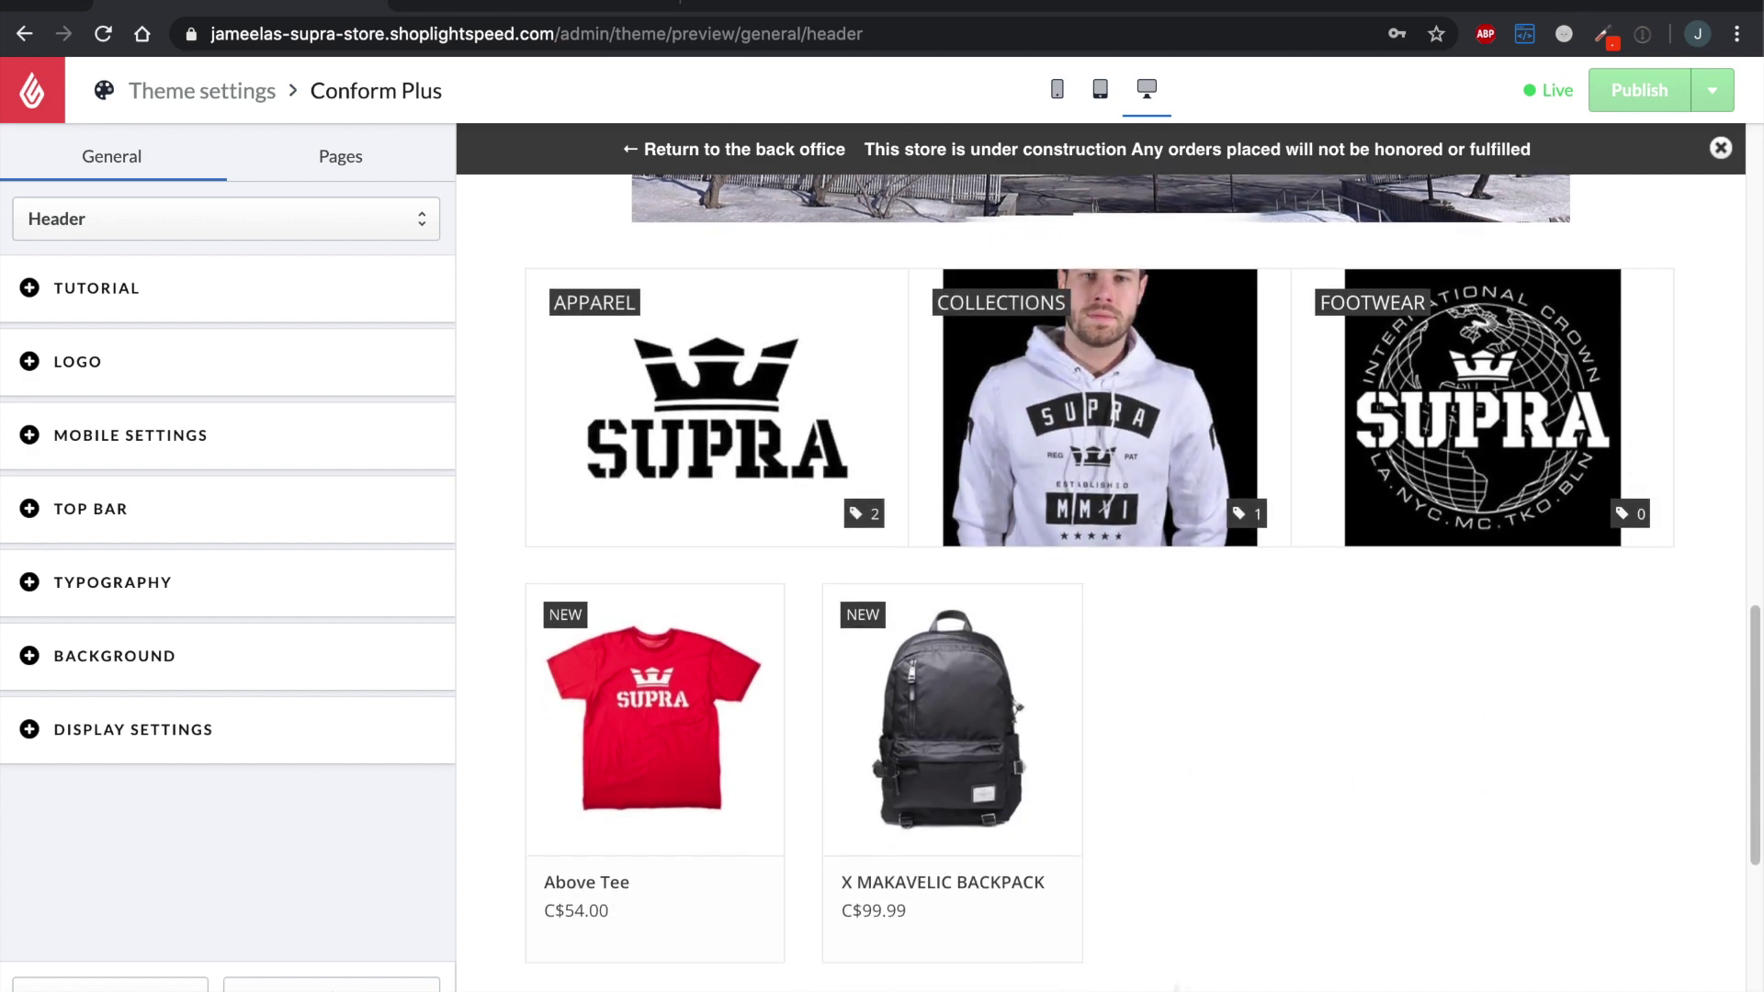
pyautogui.scroll(-1, 1100, 574)
pyautogui.scroll(-2, 1054, 960)
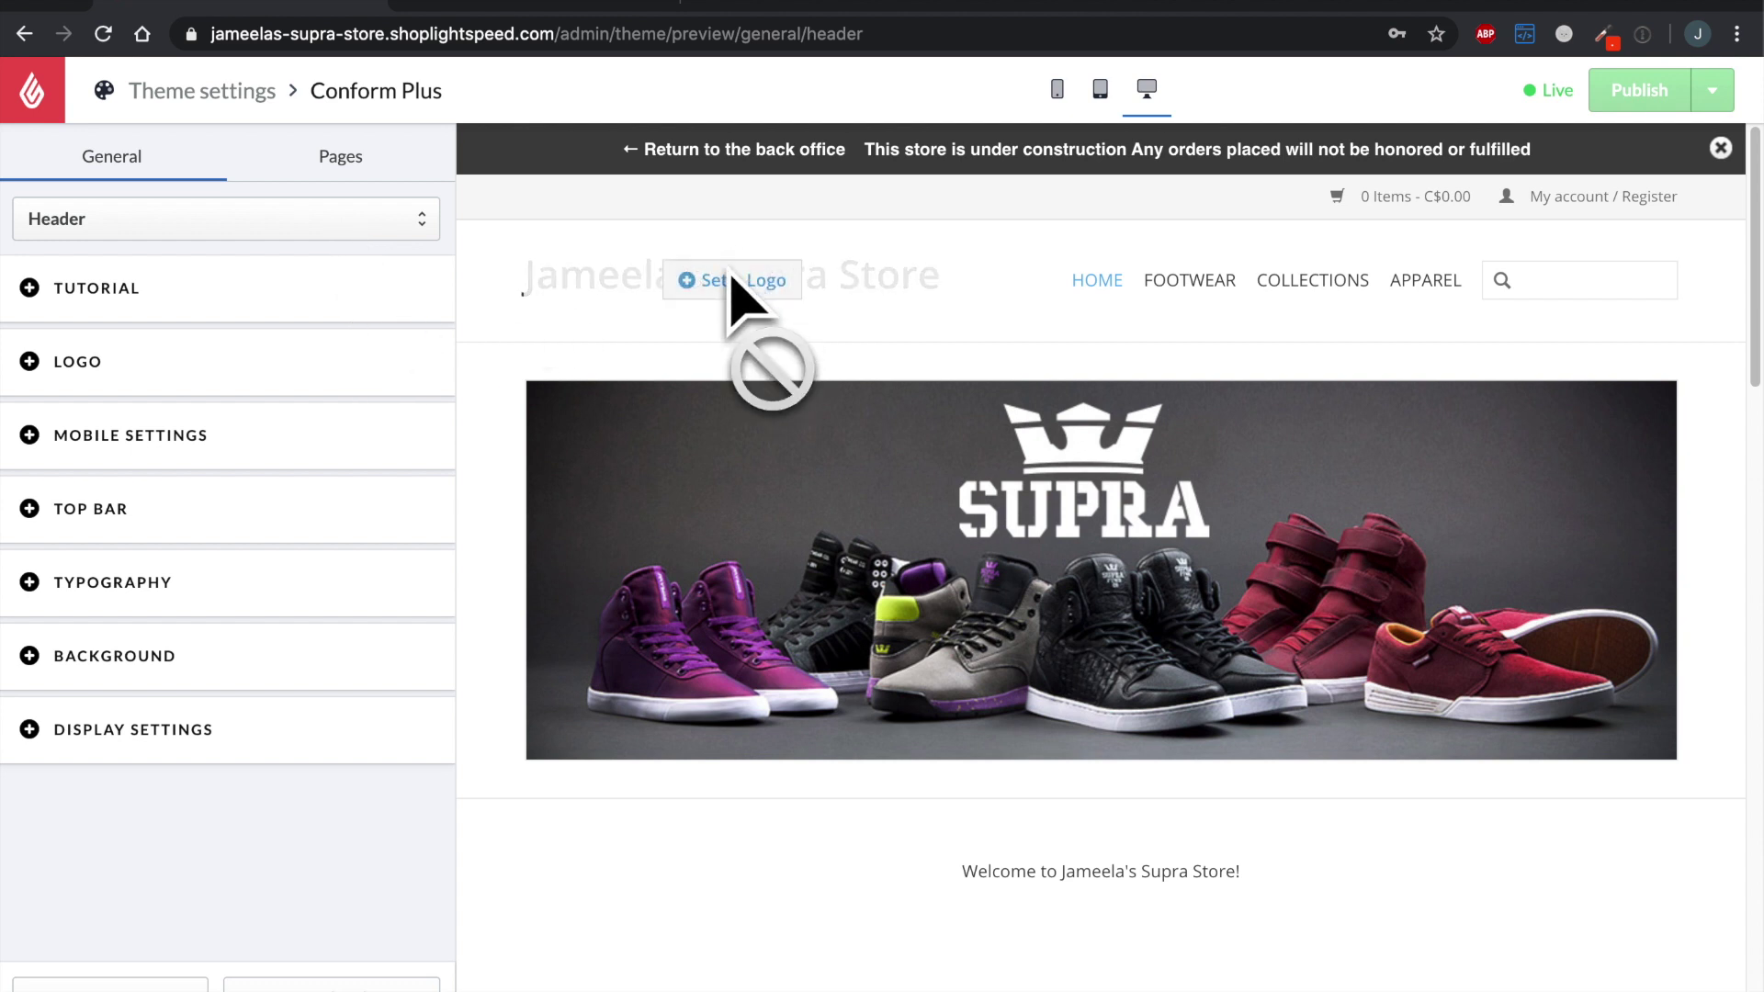
# Step: Turn off the Tutorial setting in the theme's header settings and publish the change
pyautogui.click(431, 316)
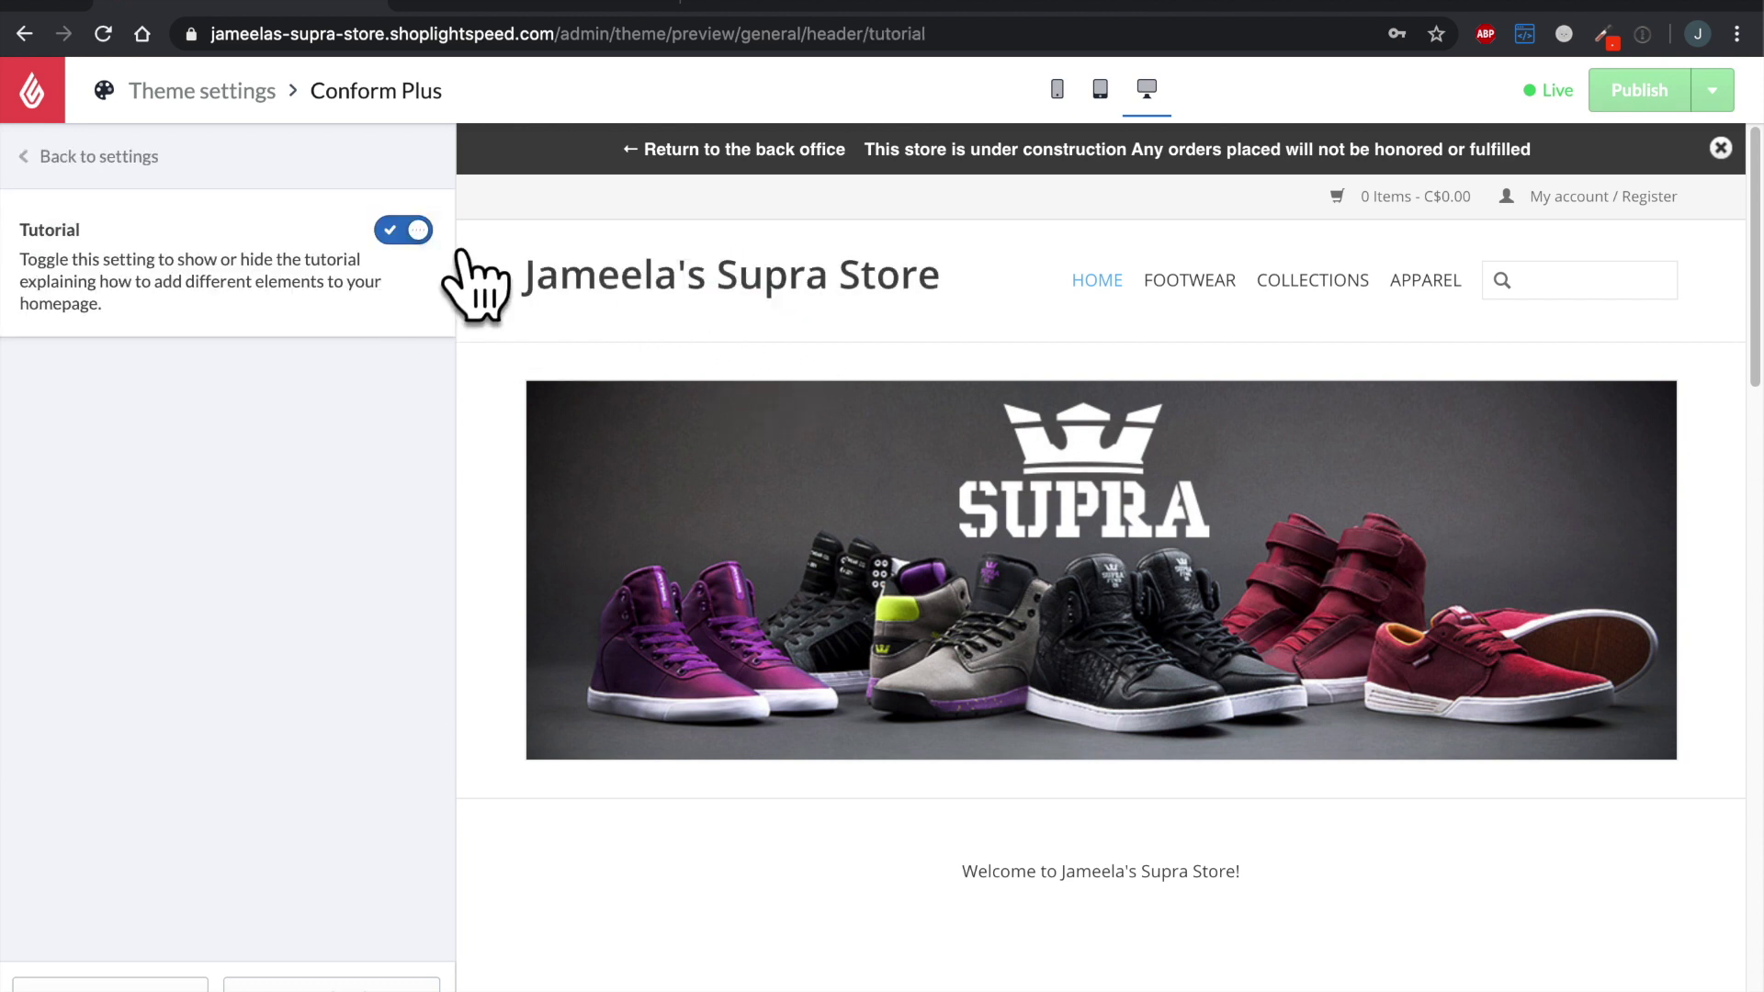
pyautogui.click(428, 235)
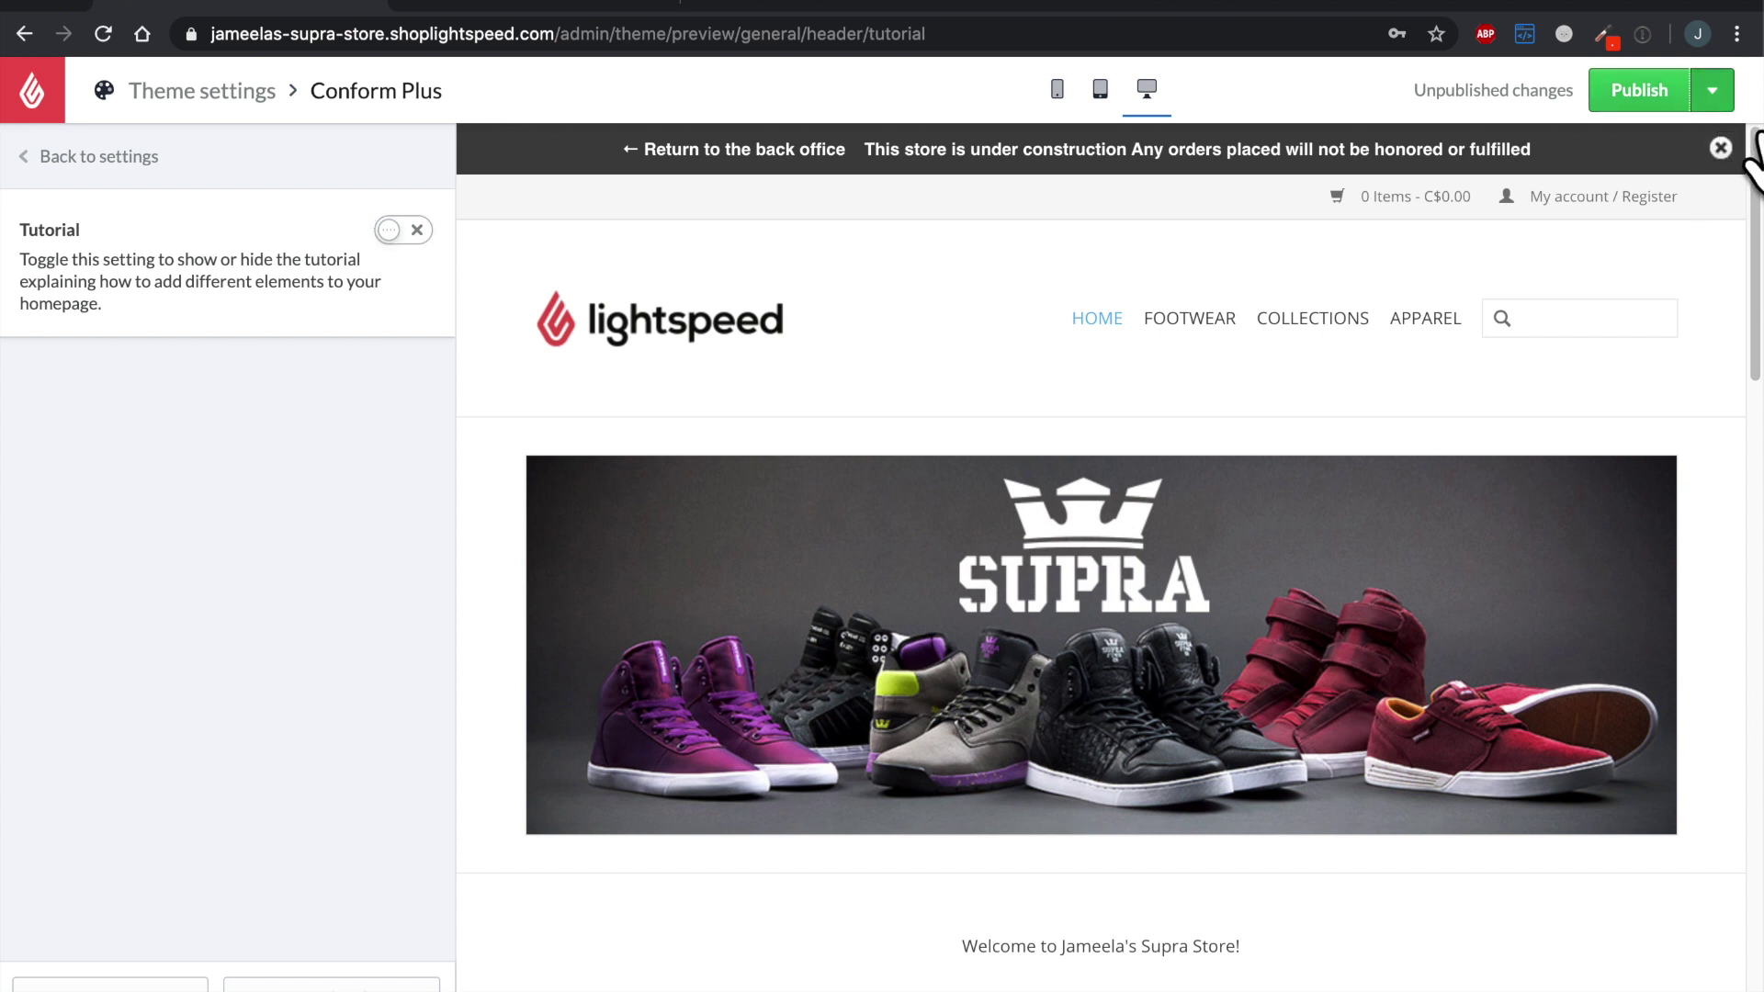
pyautogui.click(1711, 90)
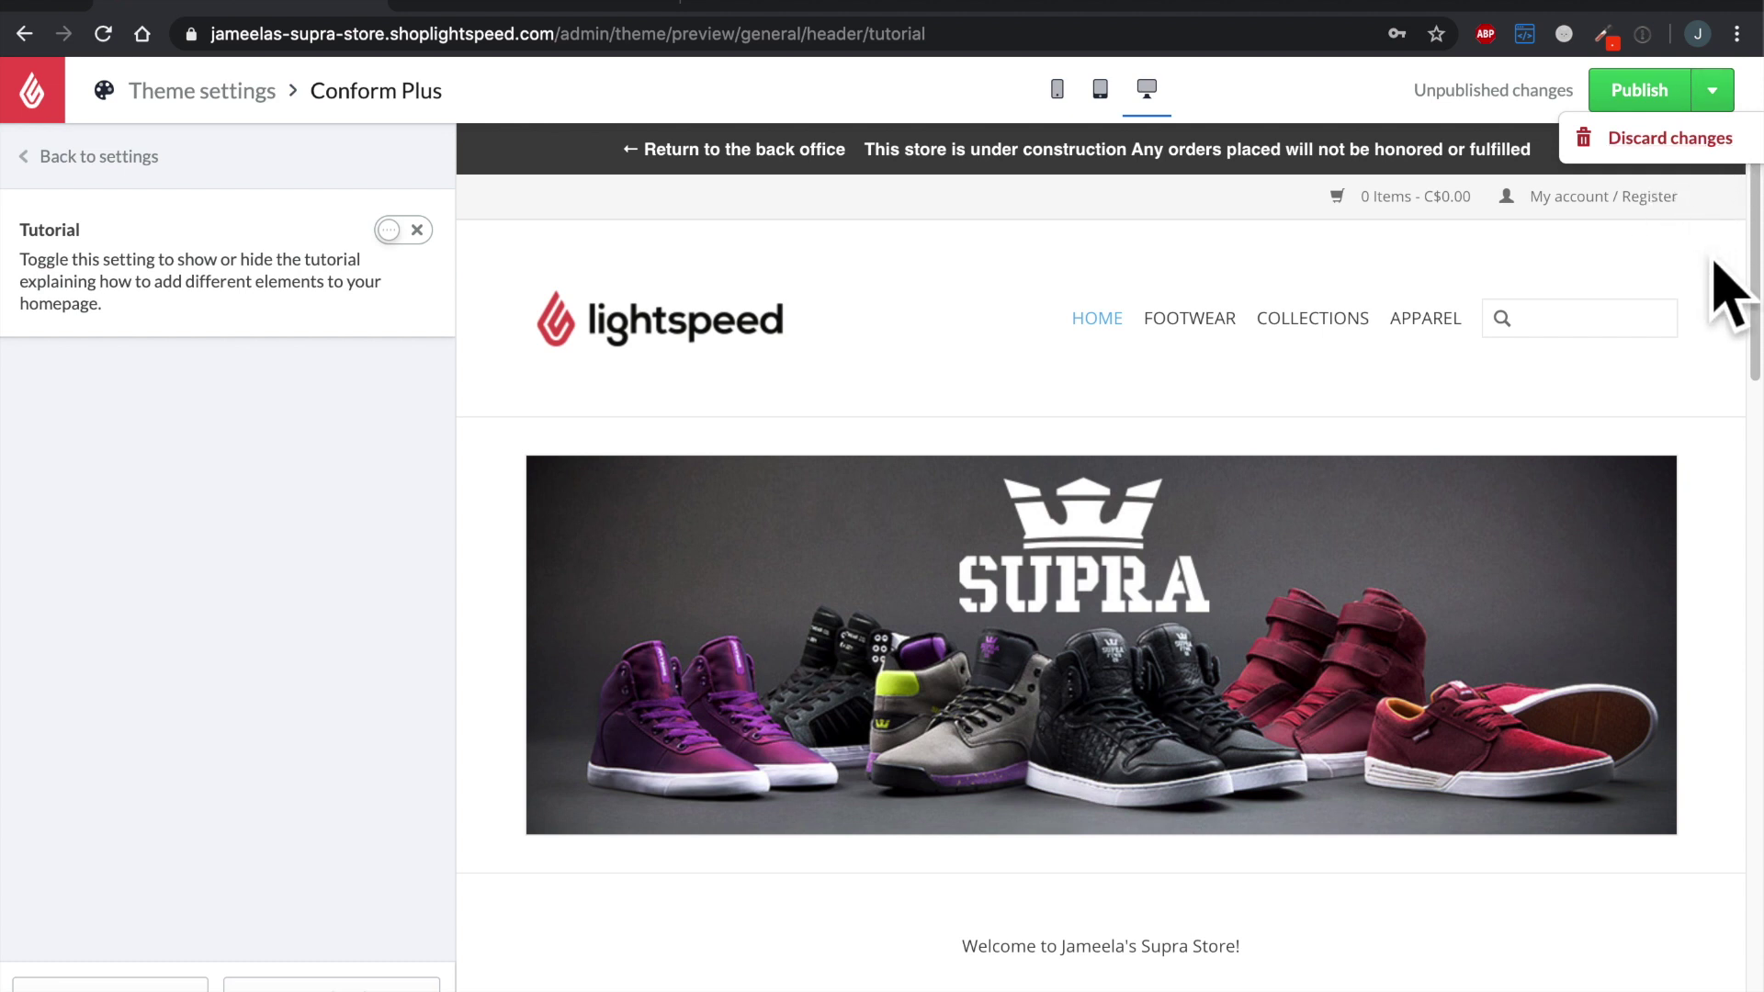
pyautogui.click(1668, 97)
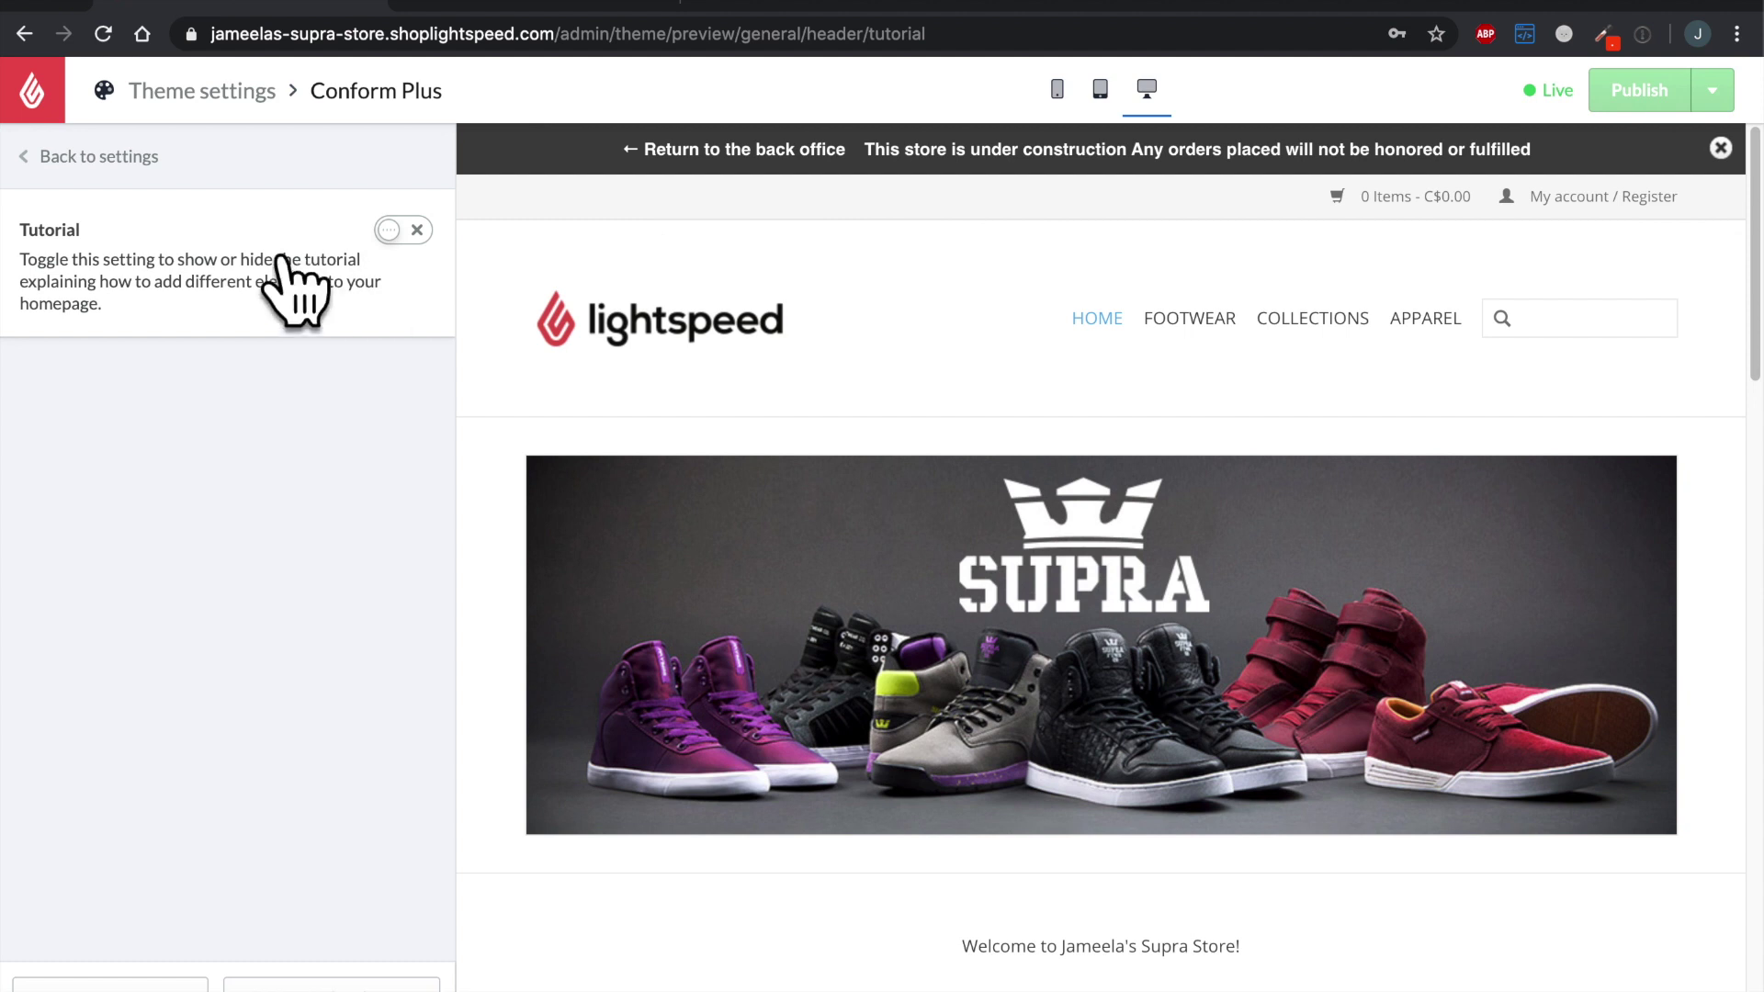
# Step: Upload the Aperture Laboratories image as the shop's logo in the header's logo settings and publish it
pyautogui.click(165, 184)
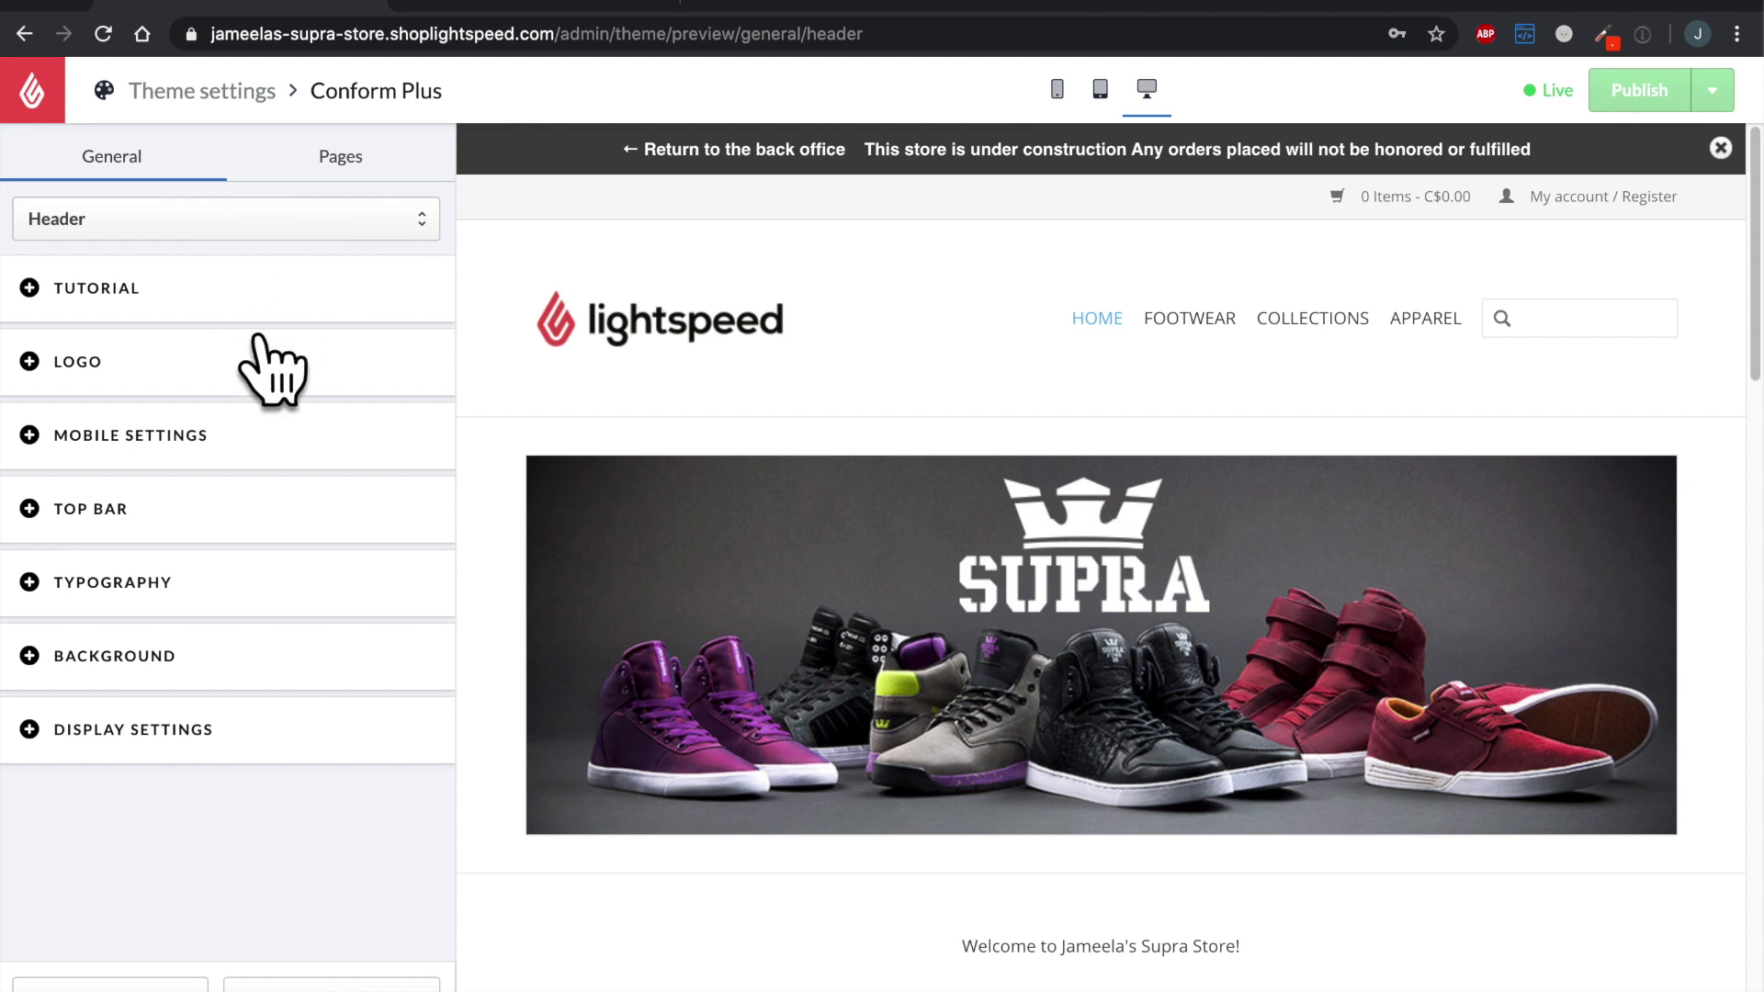
pyautogui.click(170, 384)
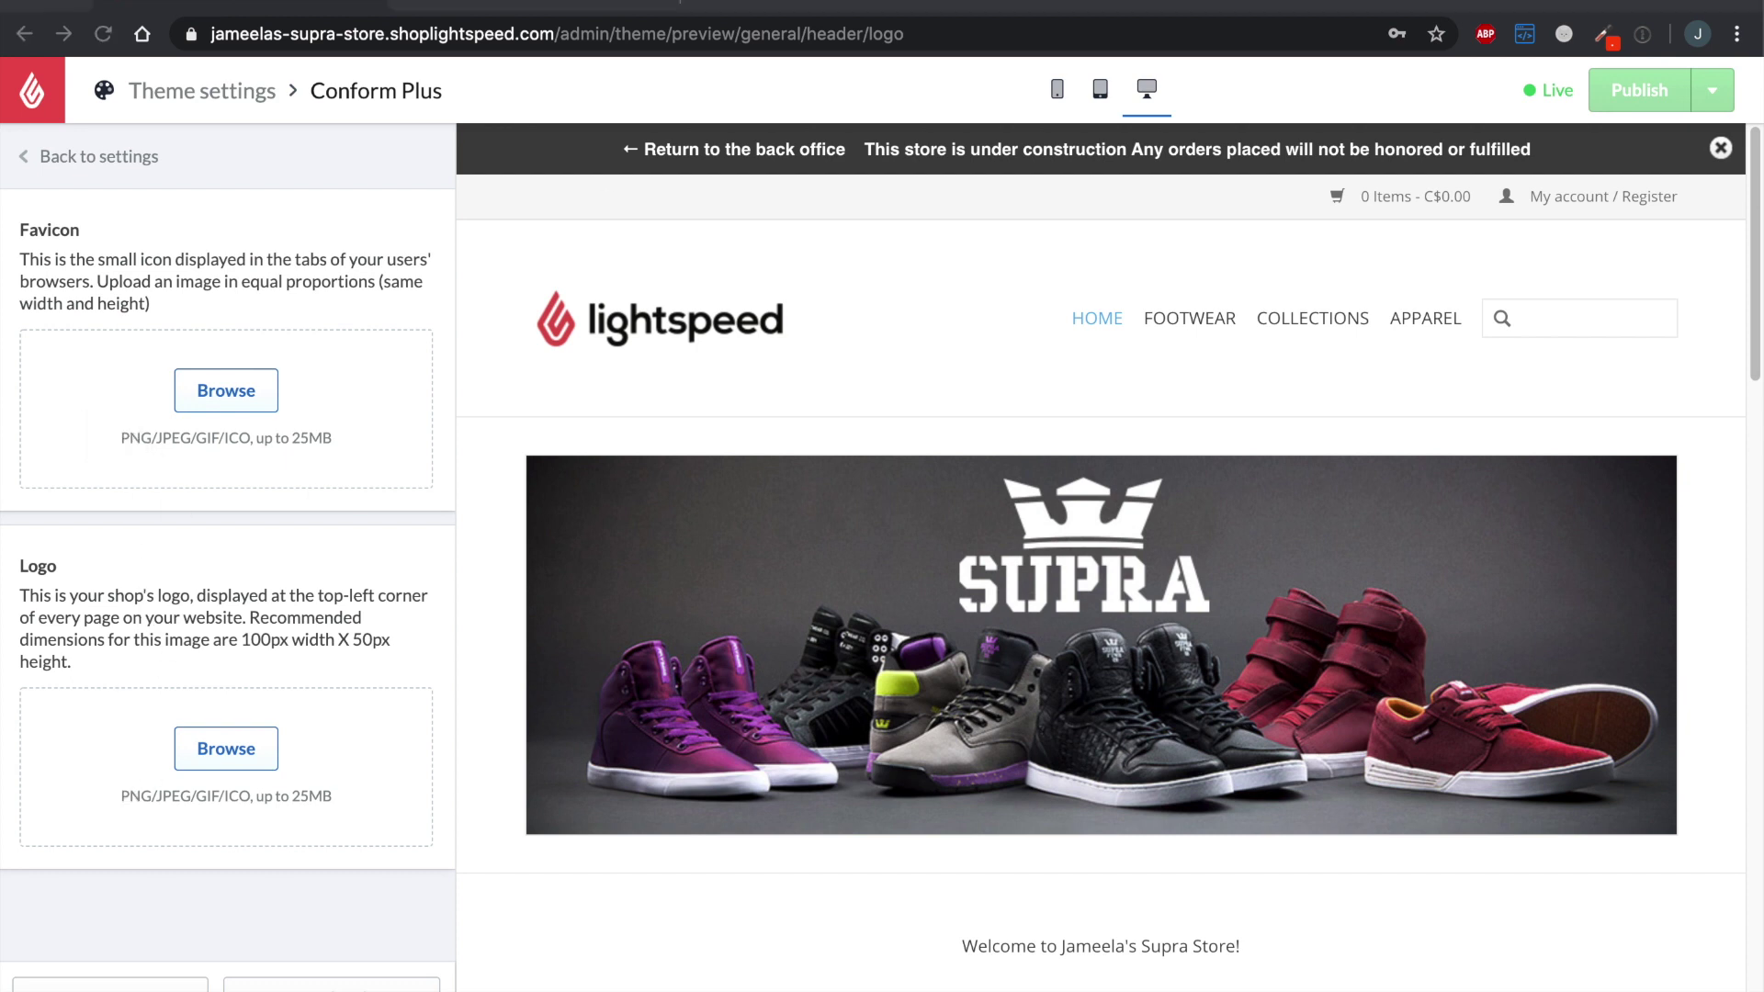
pyautogui.moveTo(101, 988); pyautogui.dragTo(59, 787)
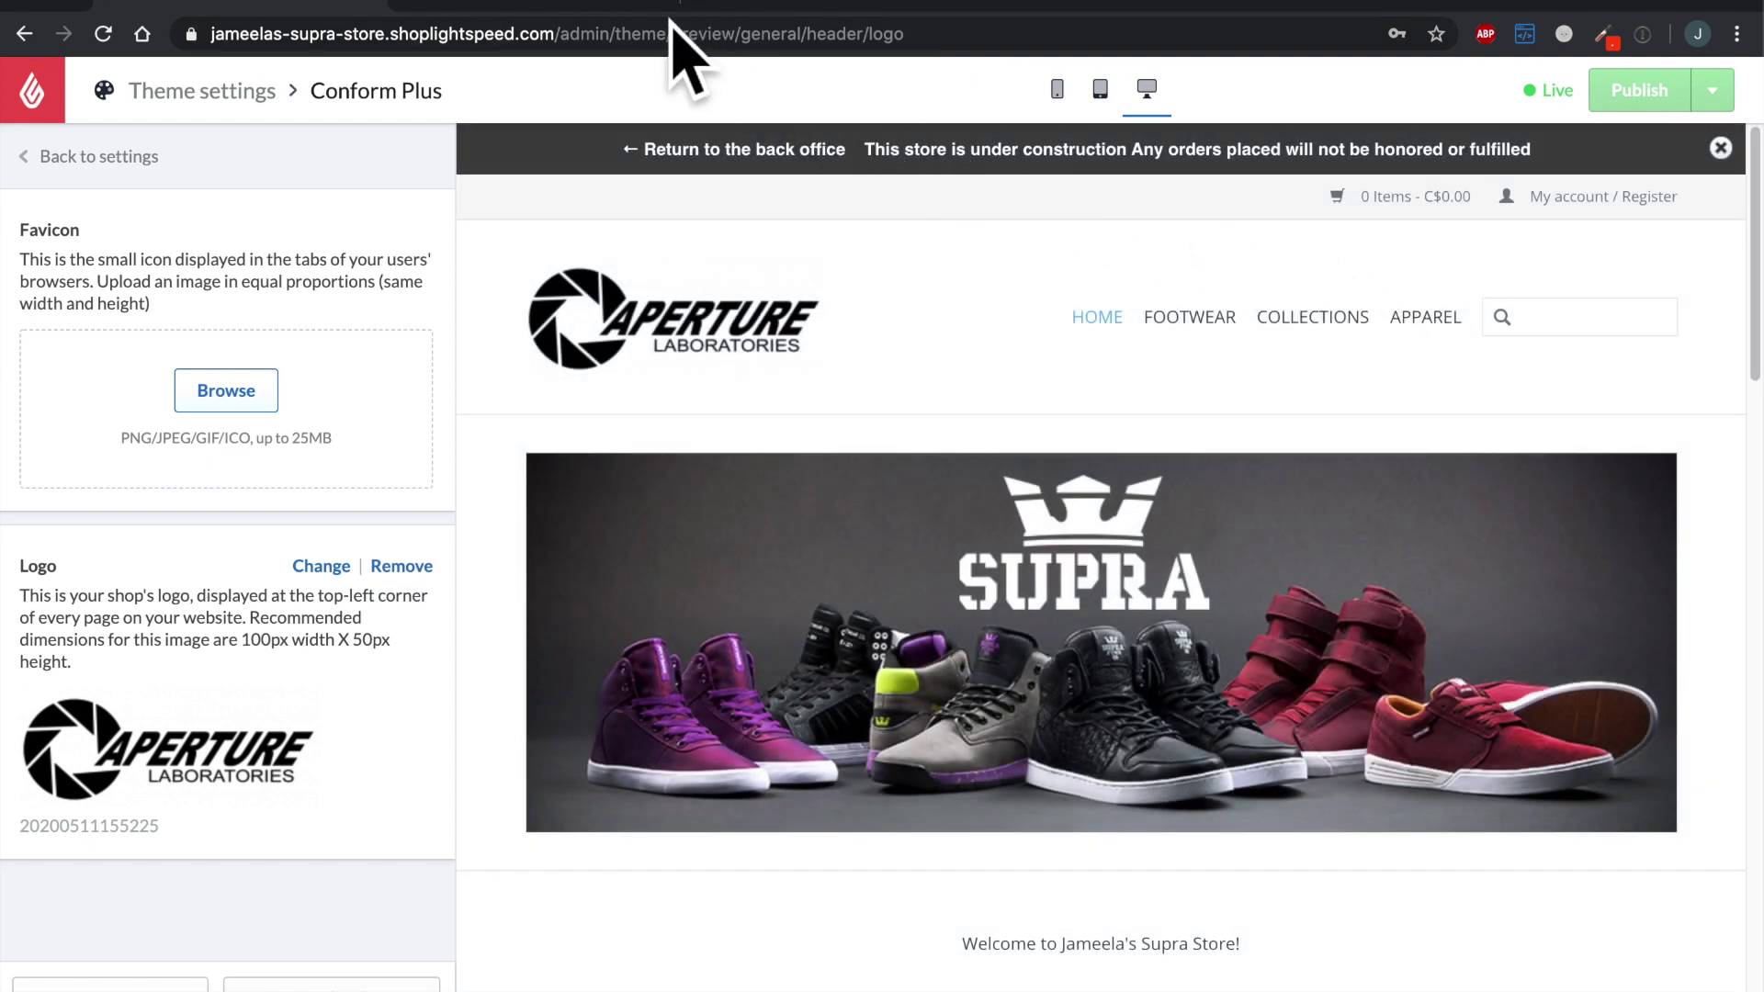
# Step: Check the new logo on the storefront, and return to the theme editor's general header settings
pyautogui.click(627, 4)
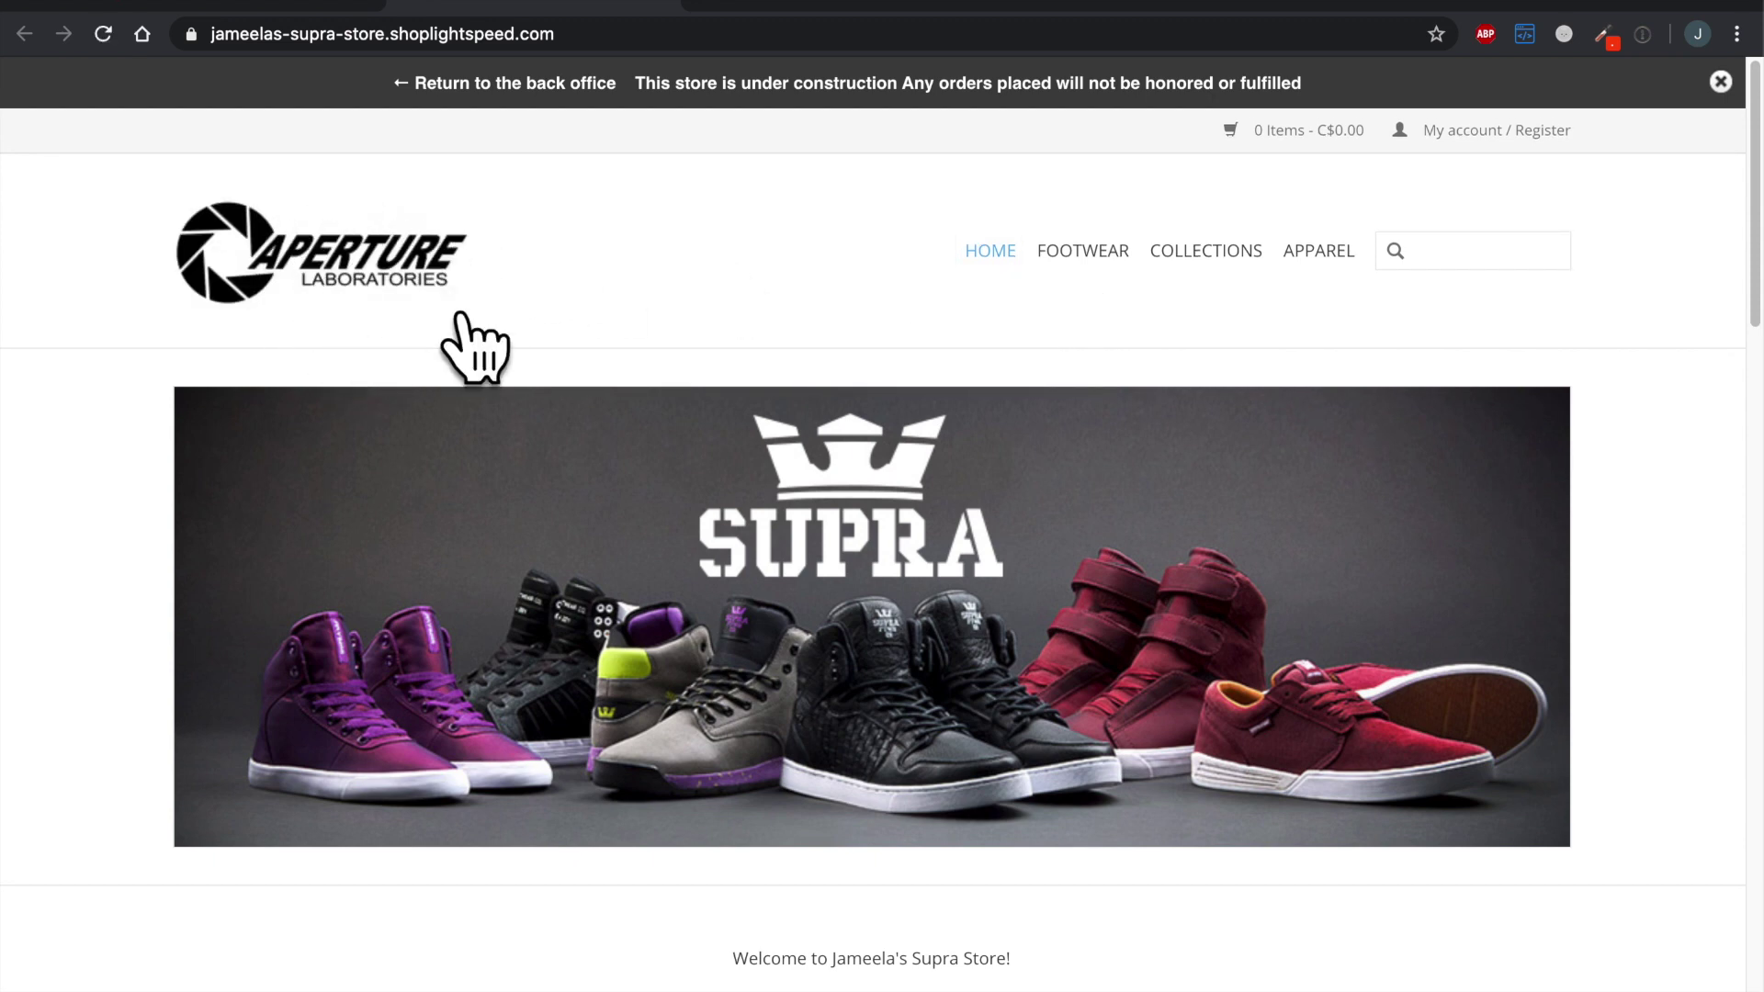
pyautogui.click(305, 9)
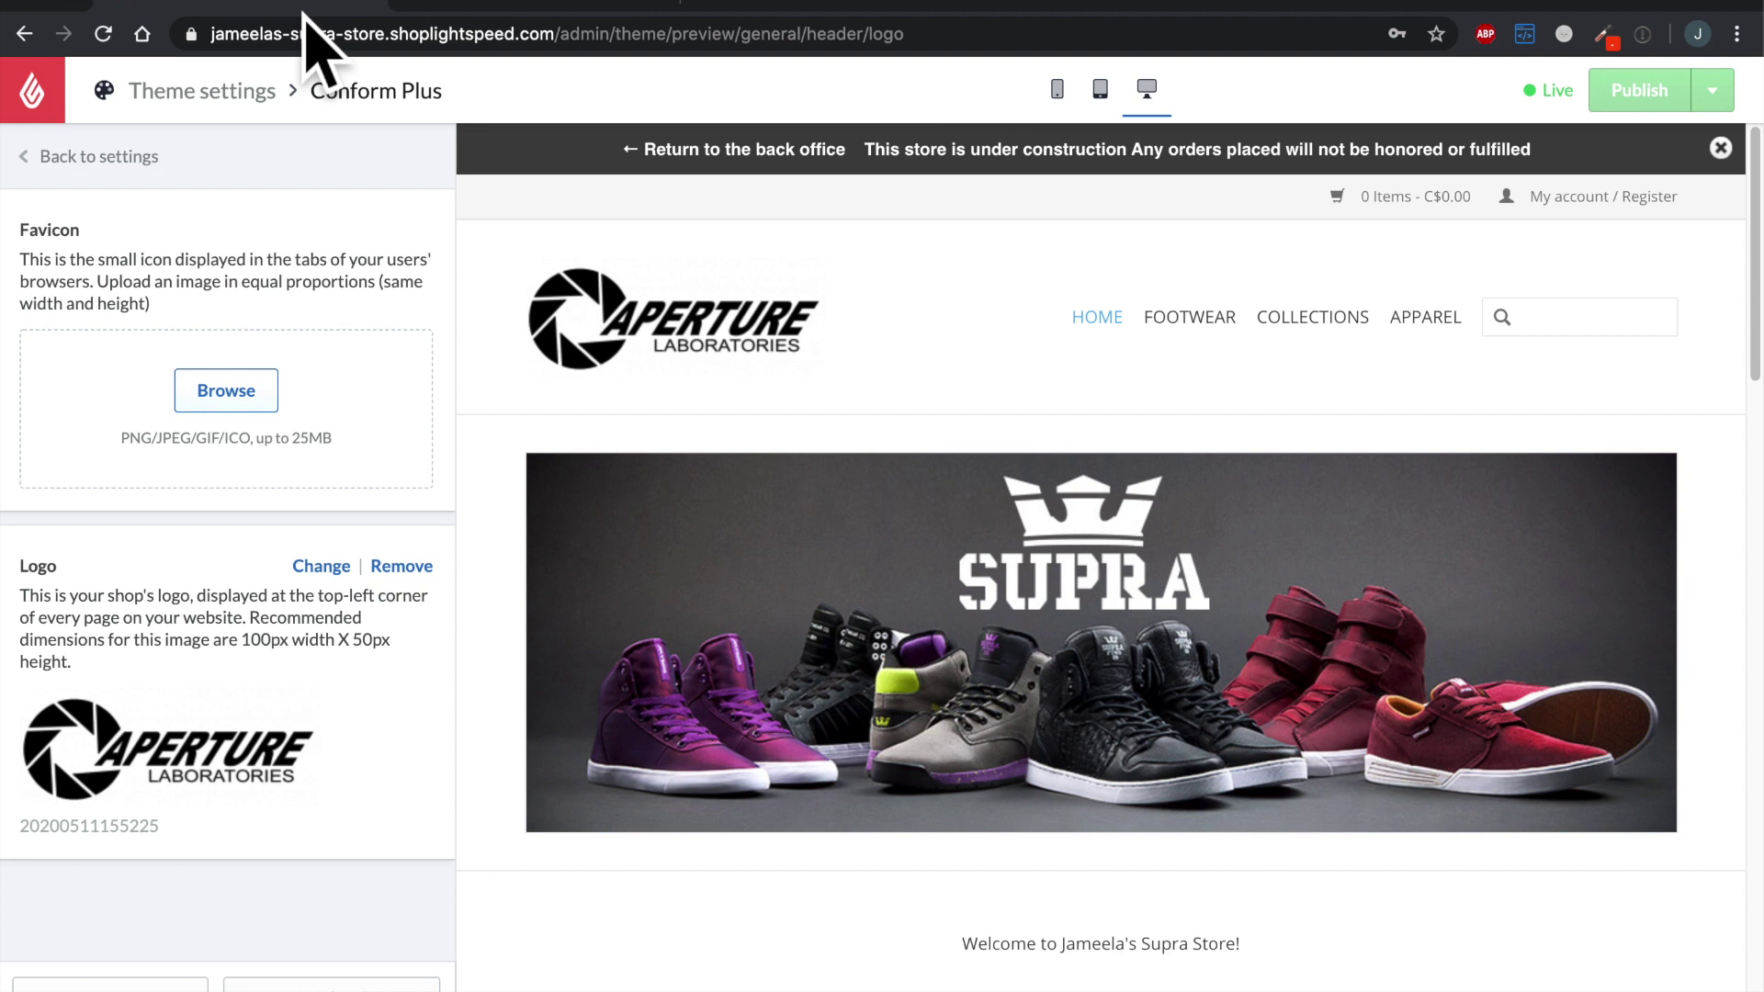
pyautogui.click(174, 189)
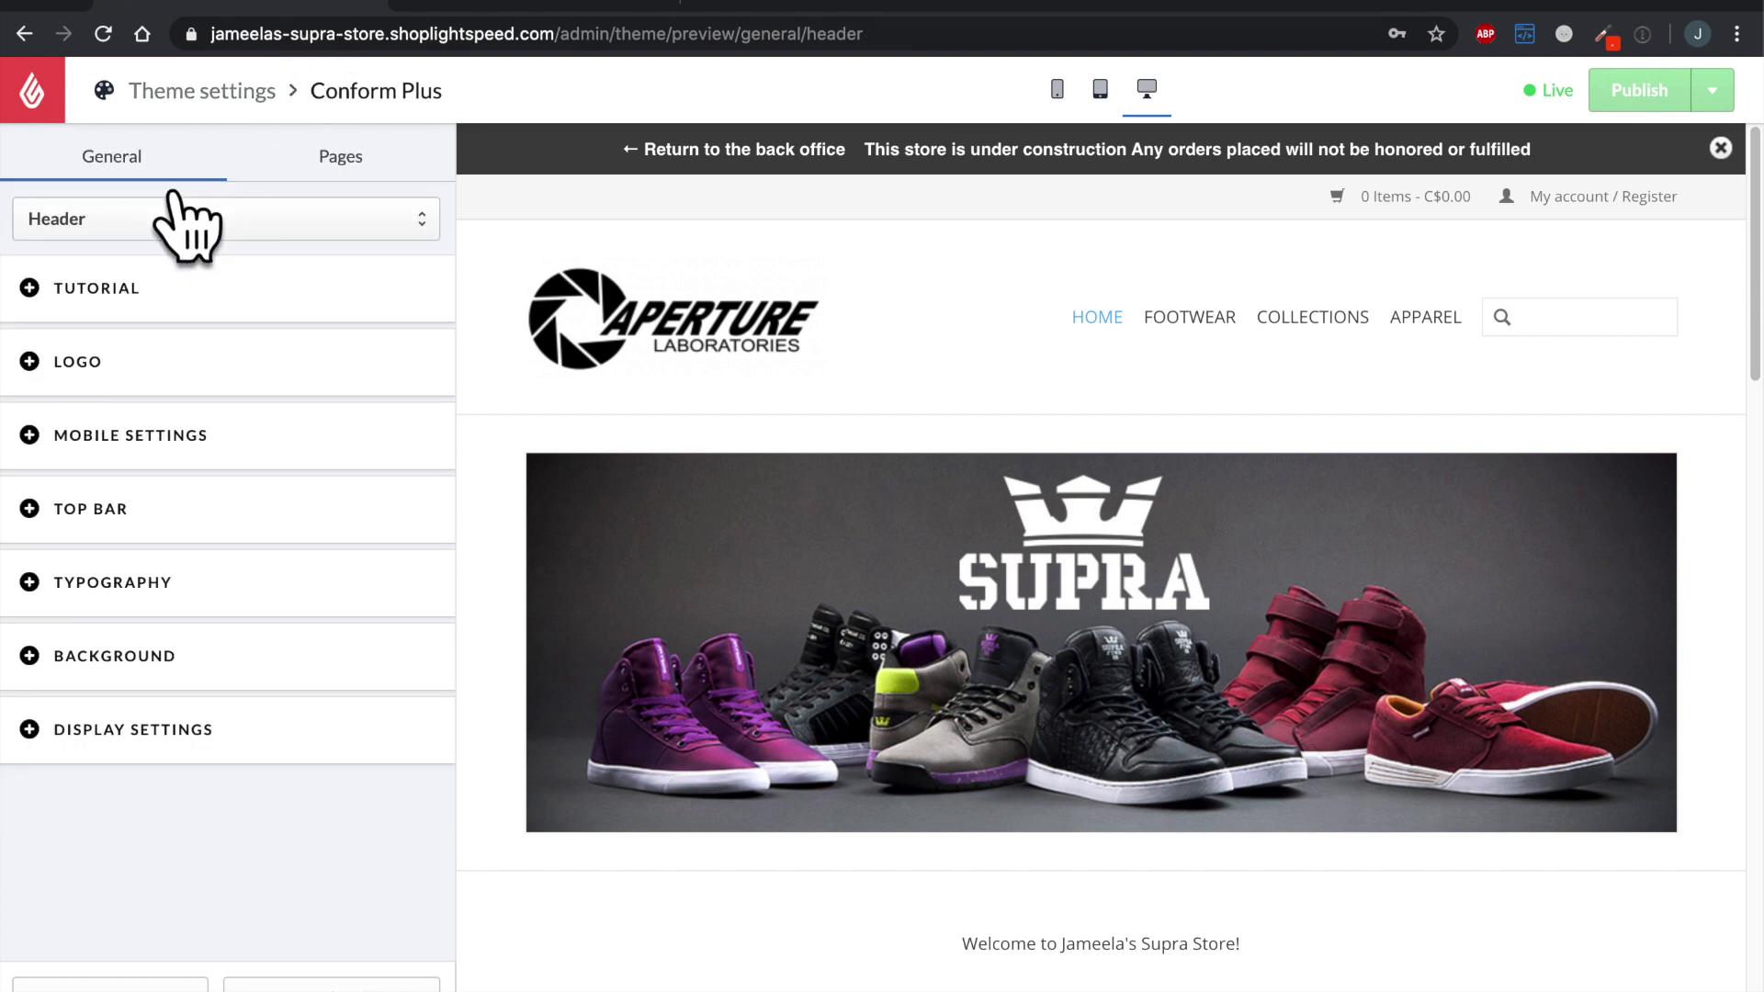
# Step: Review the header's mobile menu image setting, and compare the top bar color settings with the cart and account text in the preview
pyautogui.click(209, 467)
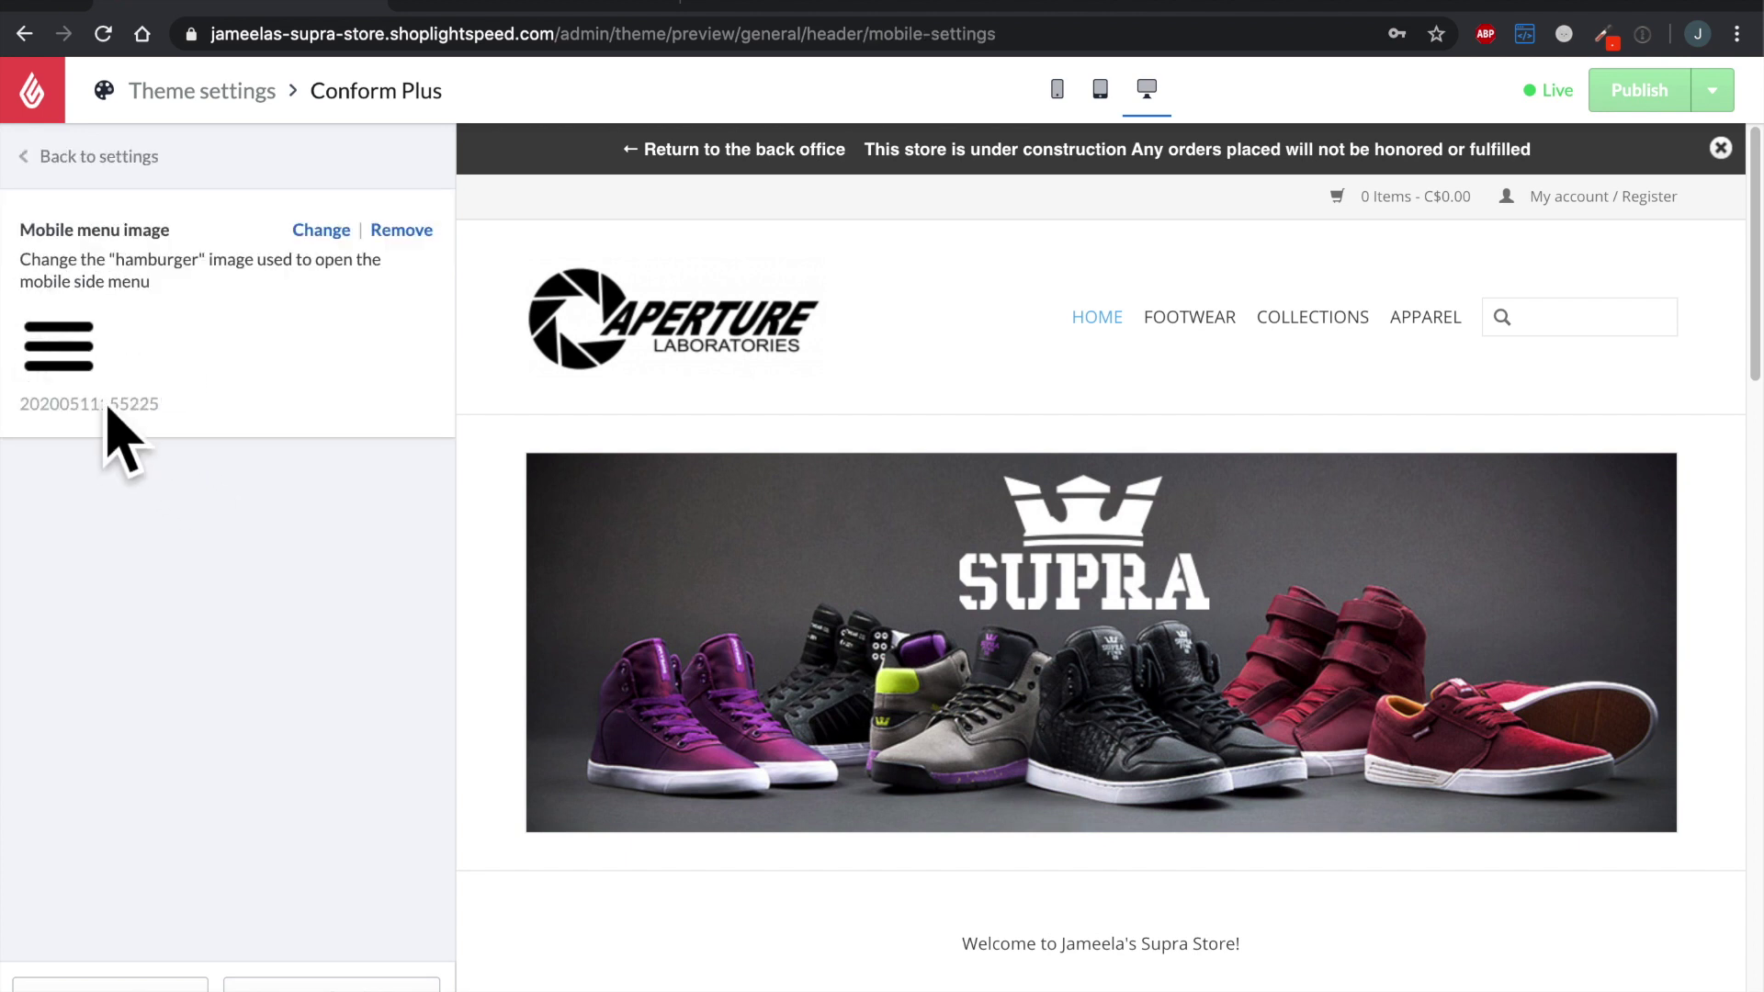
pyautogui.click(112, 176)
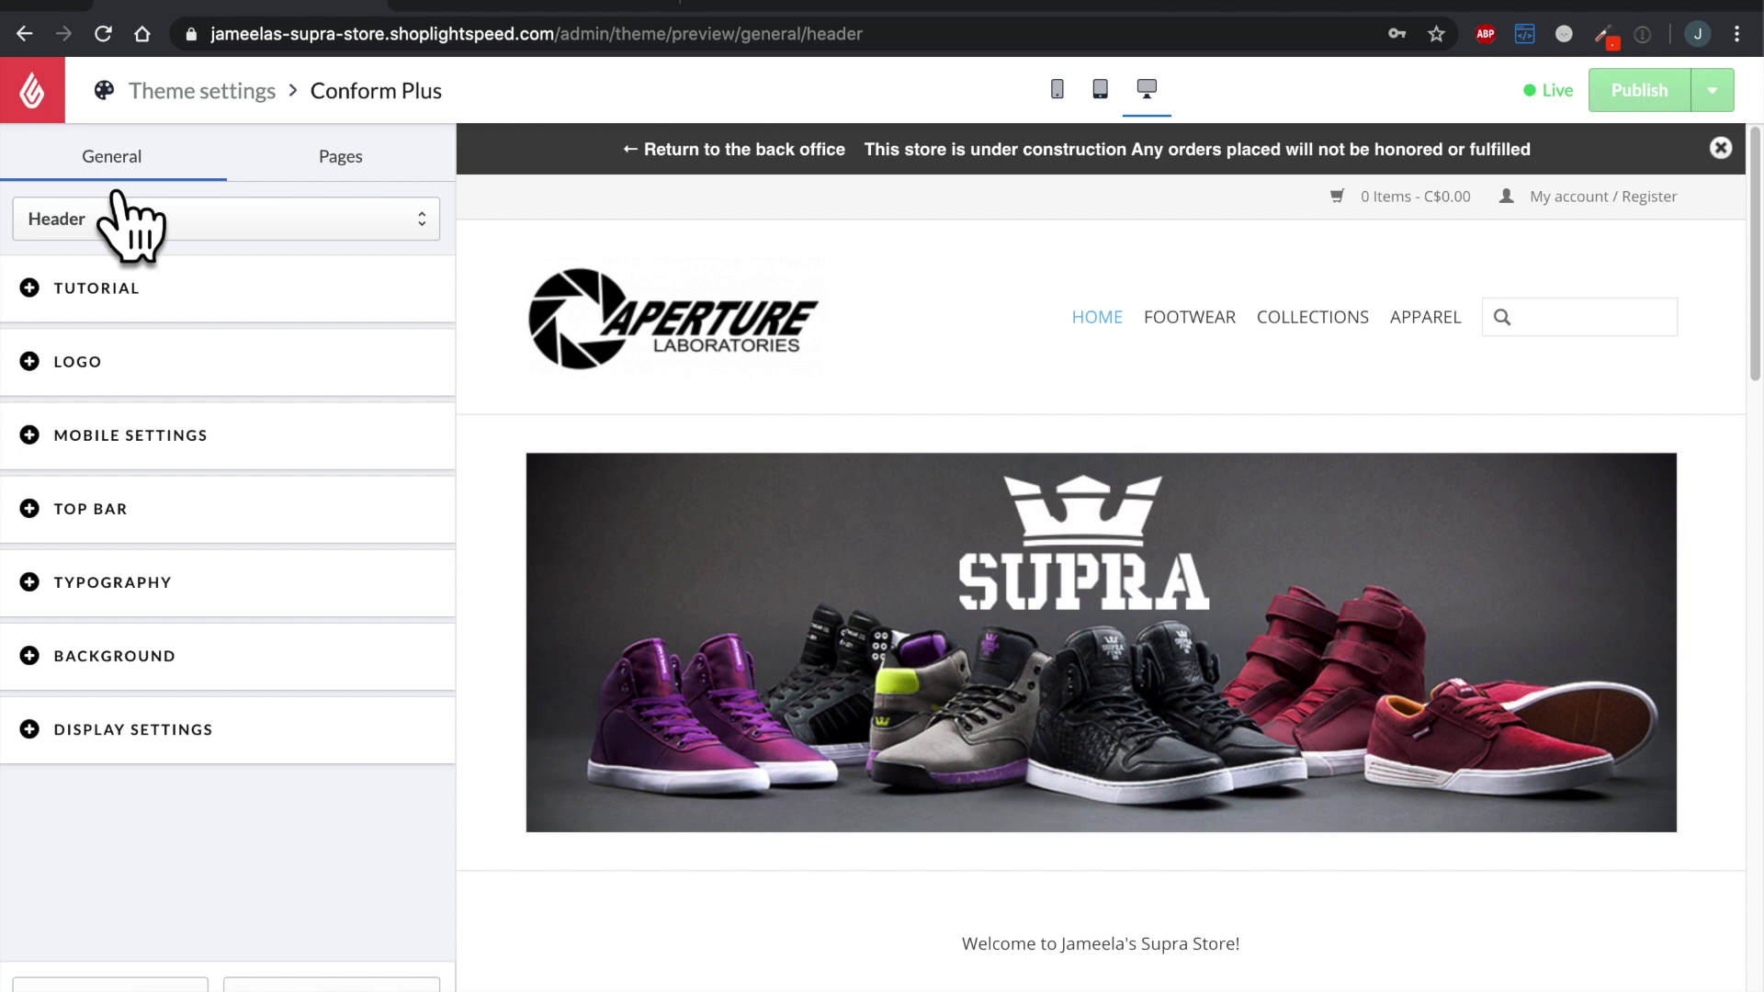
pyautogui.click(115, 532)
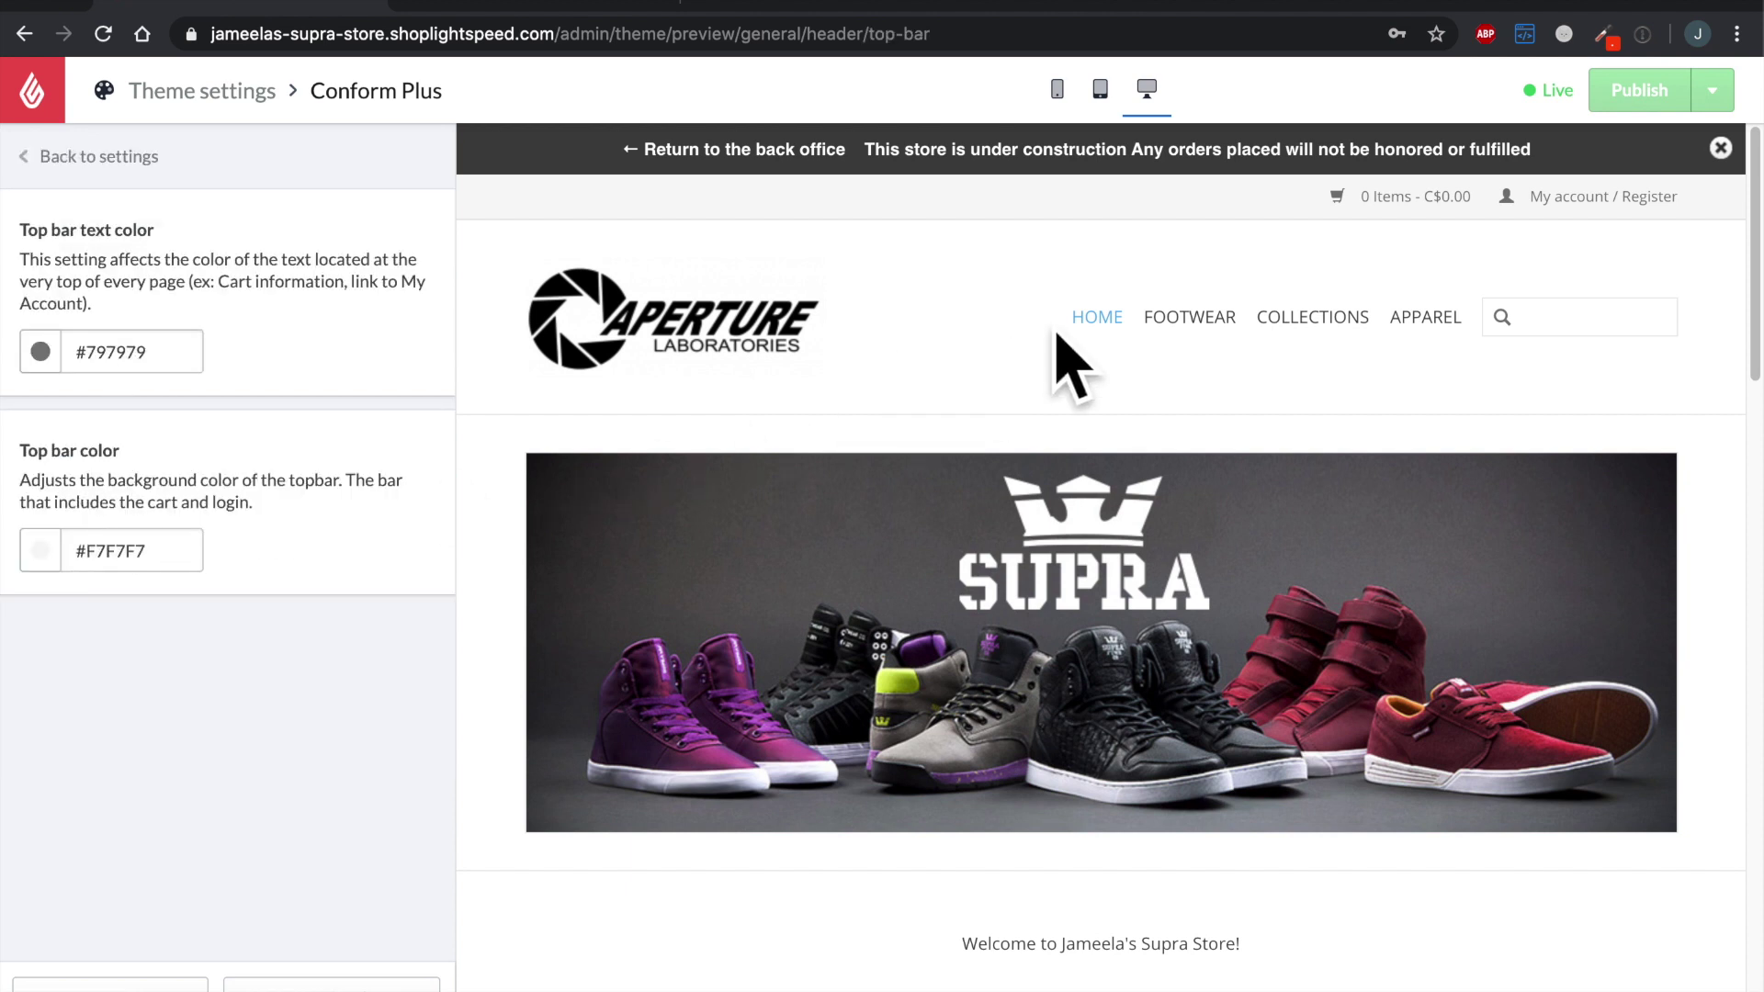
pyautogui.moveTo(1690, 197); pyautogui.dragTo(1346, 184)
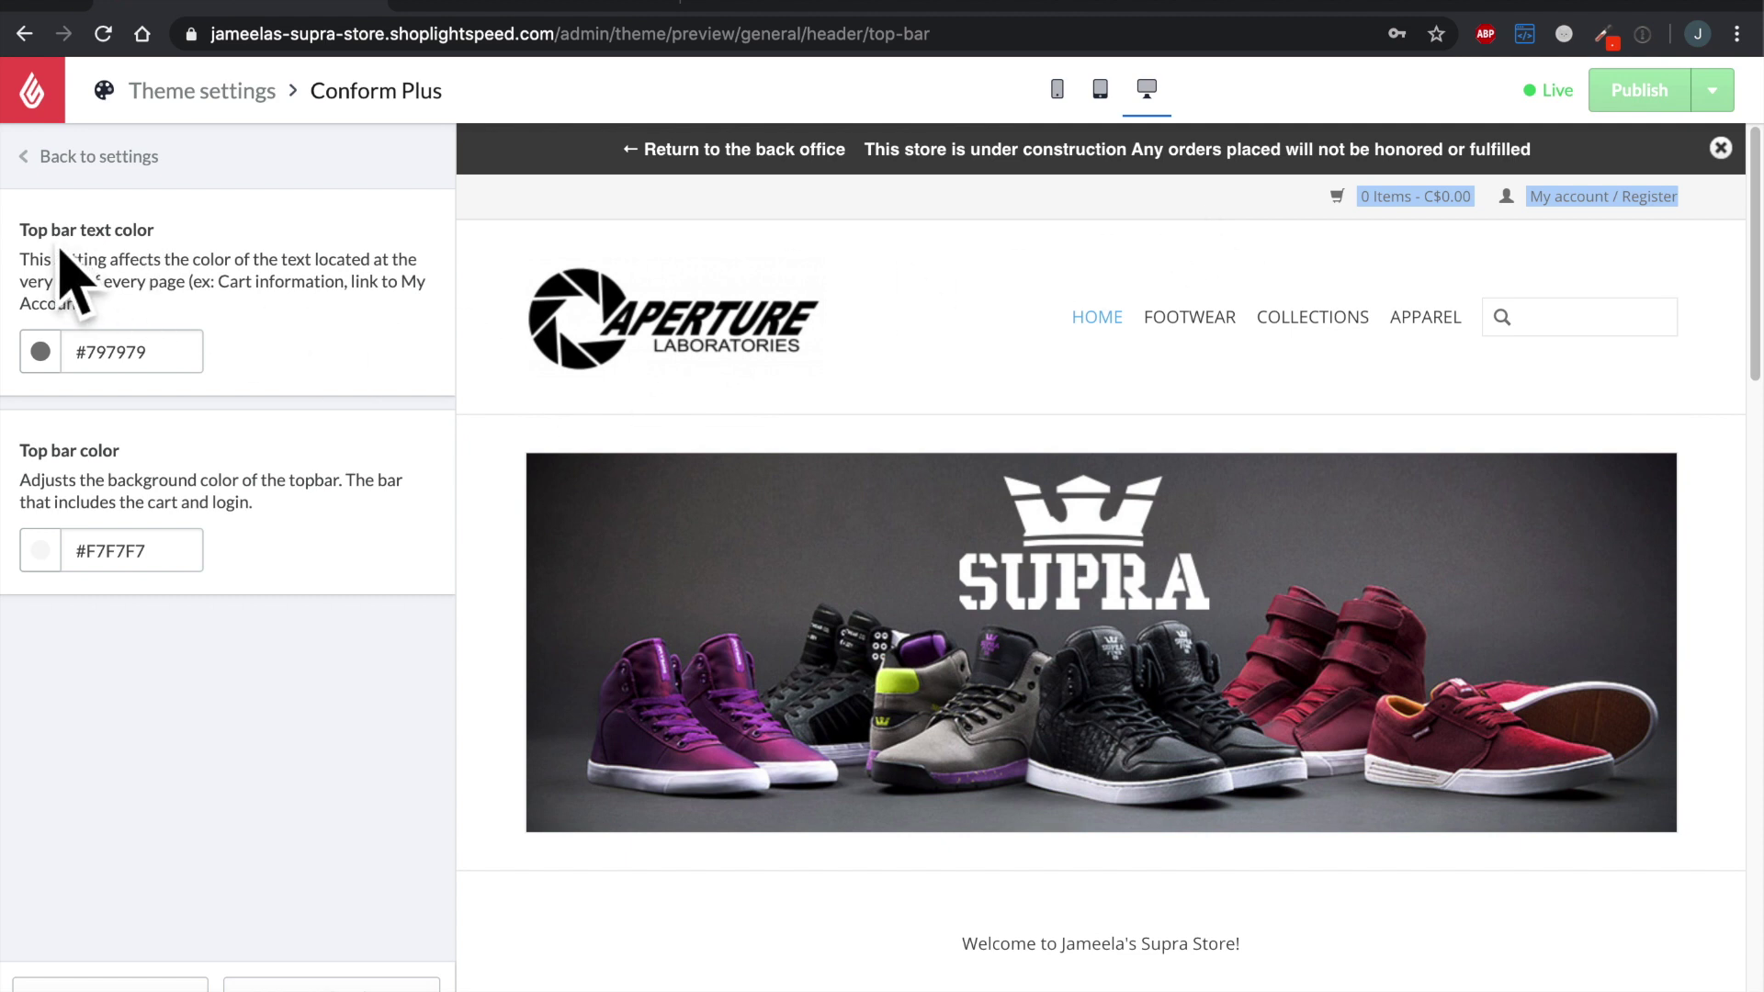
# Step: Set the top bar text color to black, #000000
pyautogui.click(87, 360)
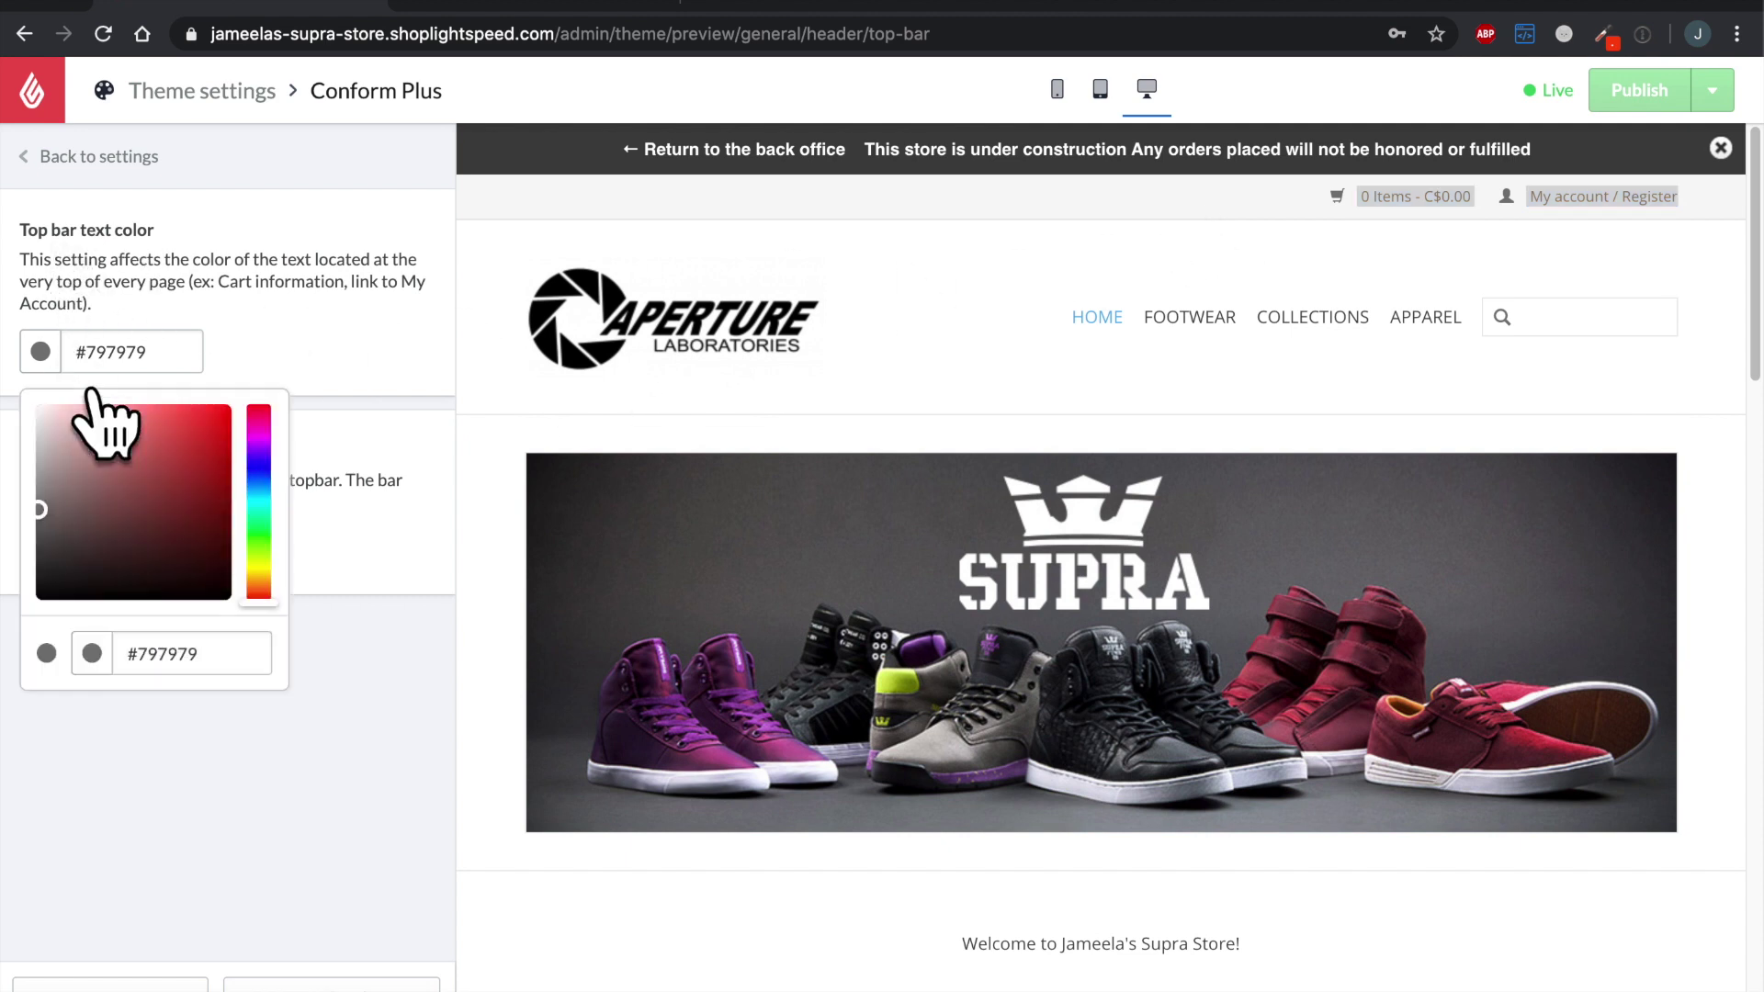
pyautogui.click(44, 548)
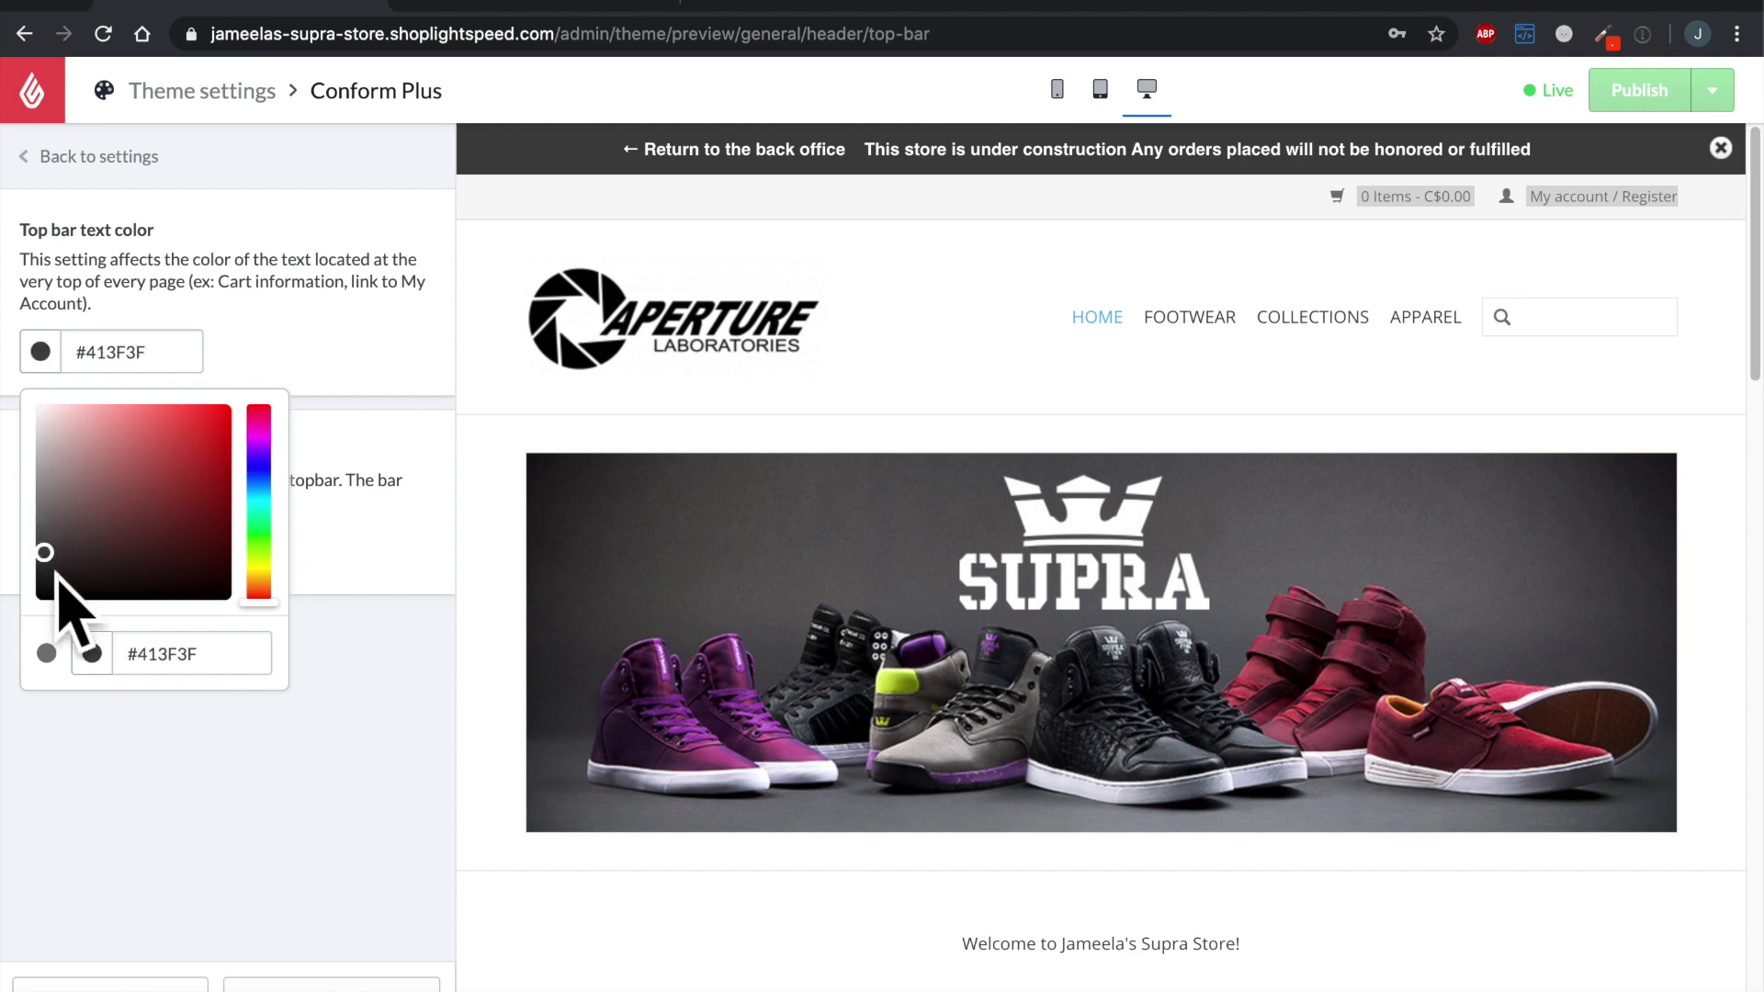
pyautogui.moveTo(58, 566); pyautogui.dragTo(42, 654)
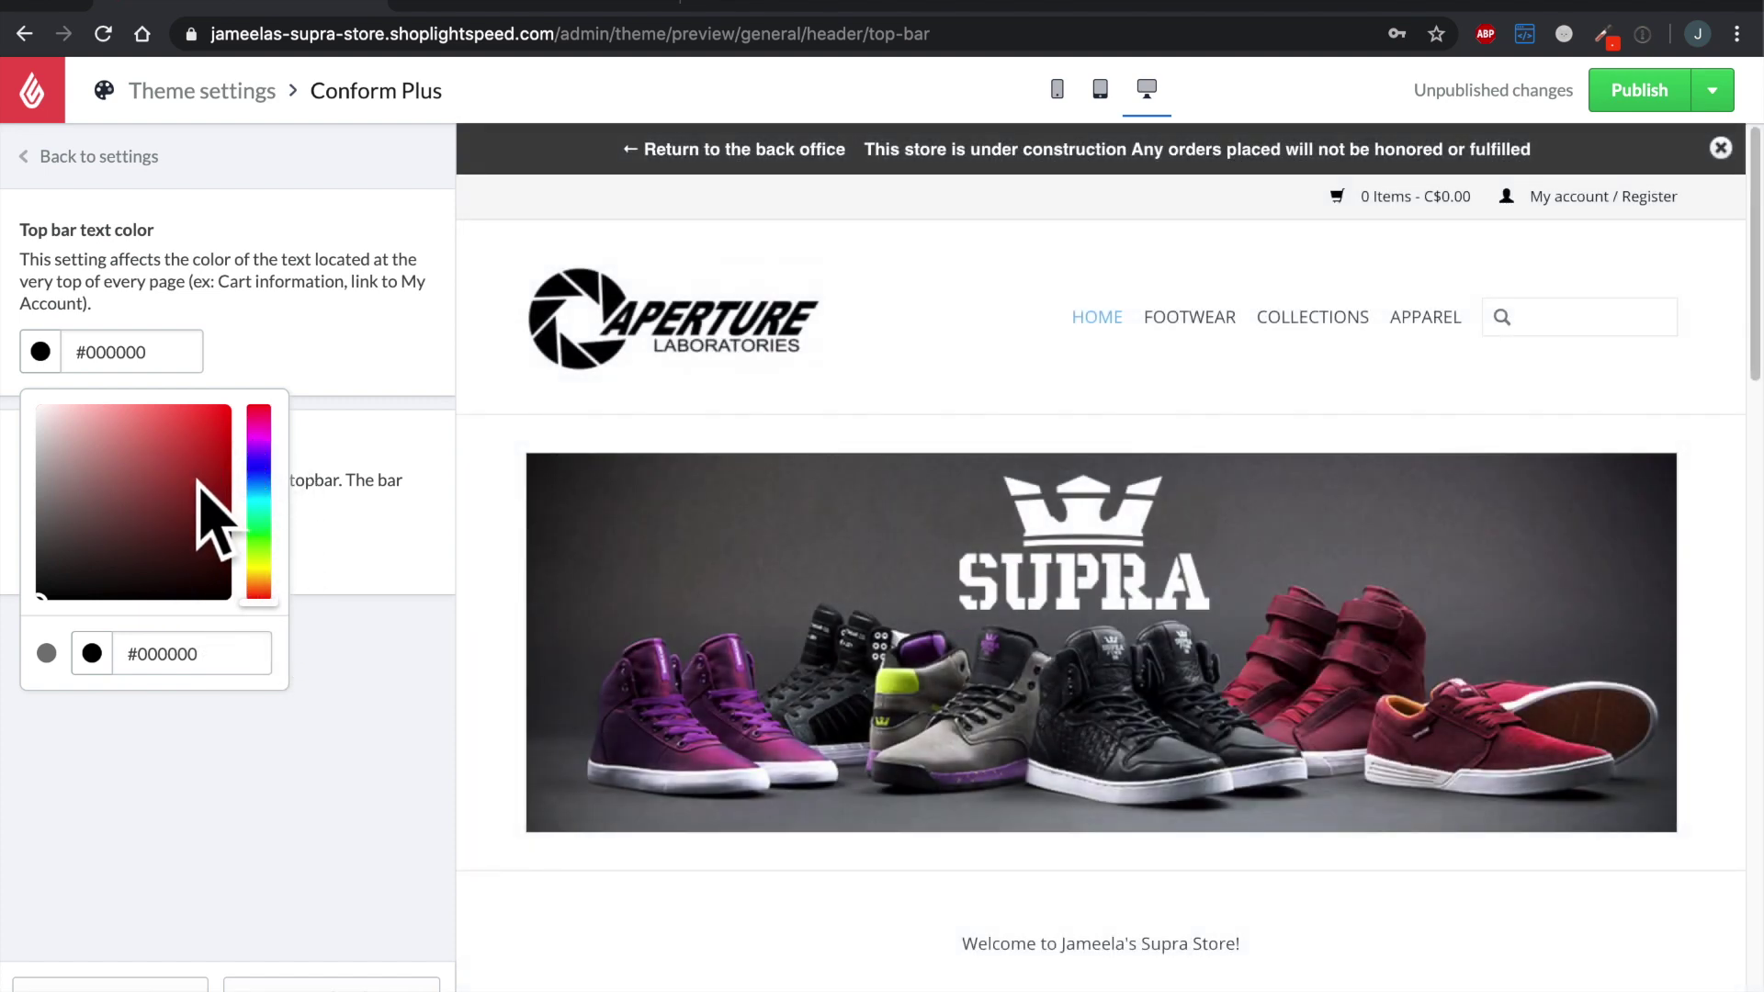
pyautogui.click(180, 363)
pyautogui.moveTo(182, 391); pyautogui.dragTo(77, 382)
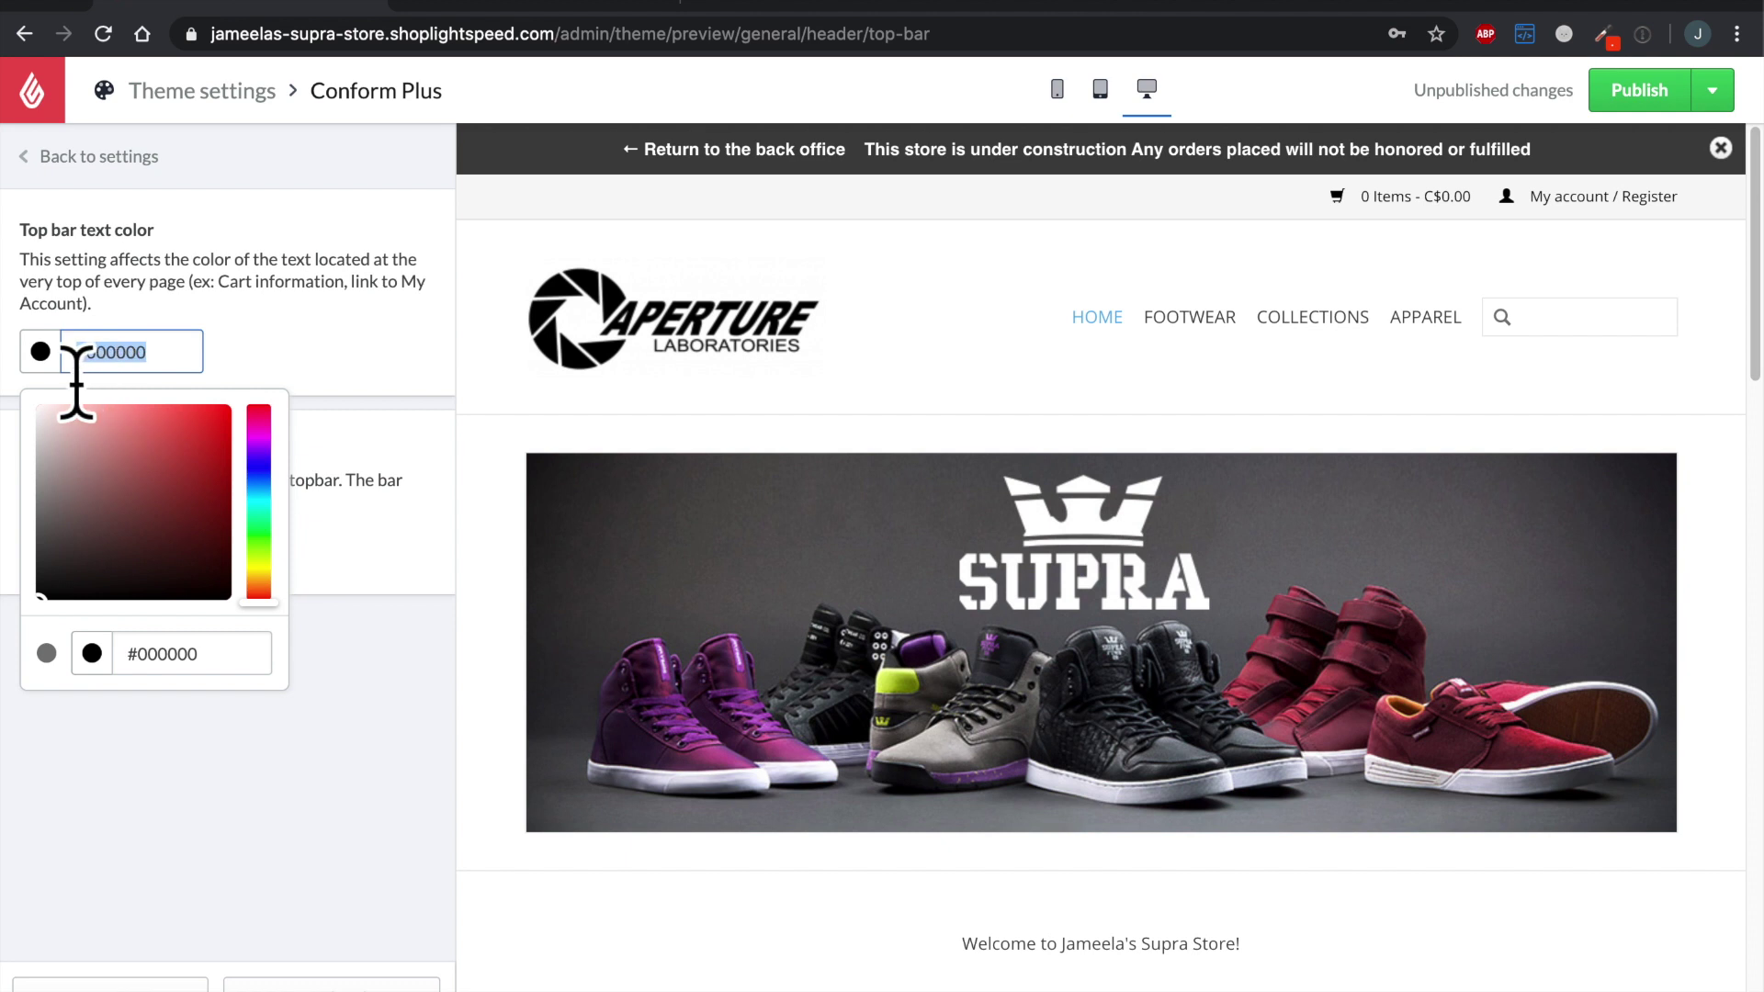
pyautogui.click(331, 352)
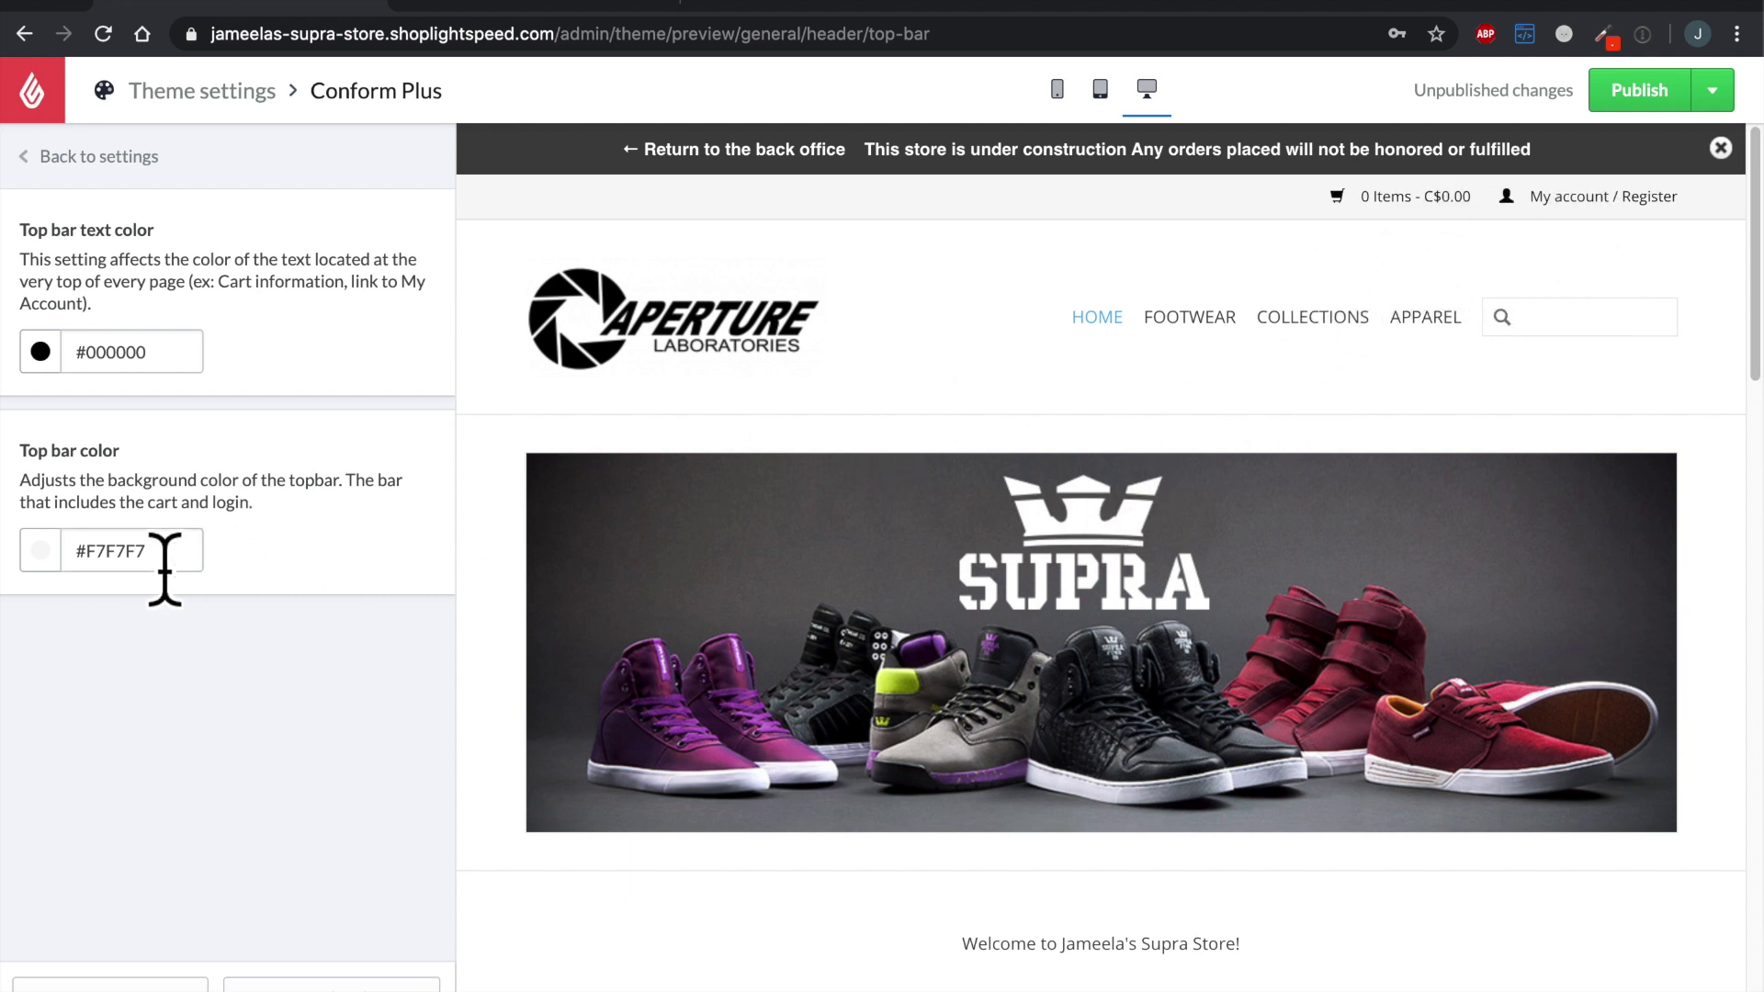
# Step: Set the top bar background color to white, #FFFFFF, and return to the header settings
pyautogui.click(92, 565)
pyautogui.moveTo(111, 684); pyautogui.dragTo(27, 591)
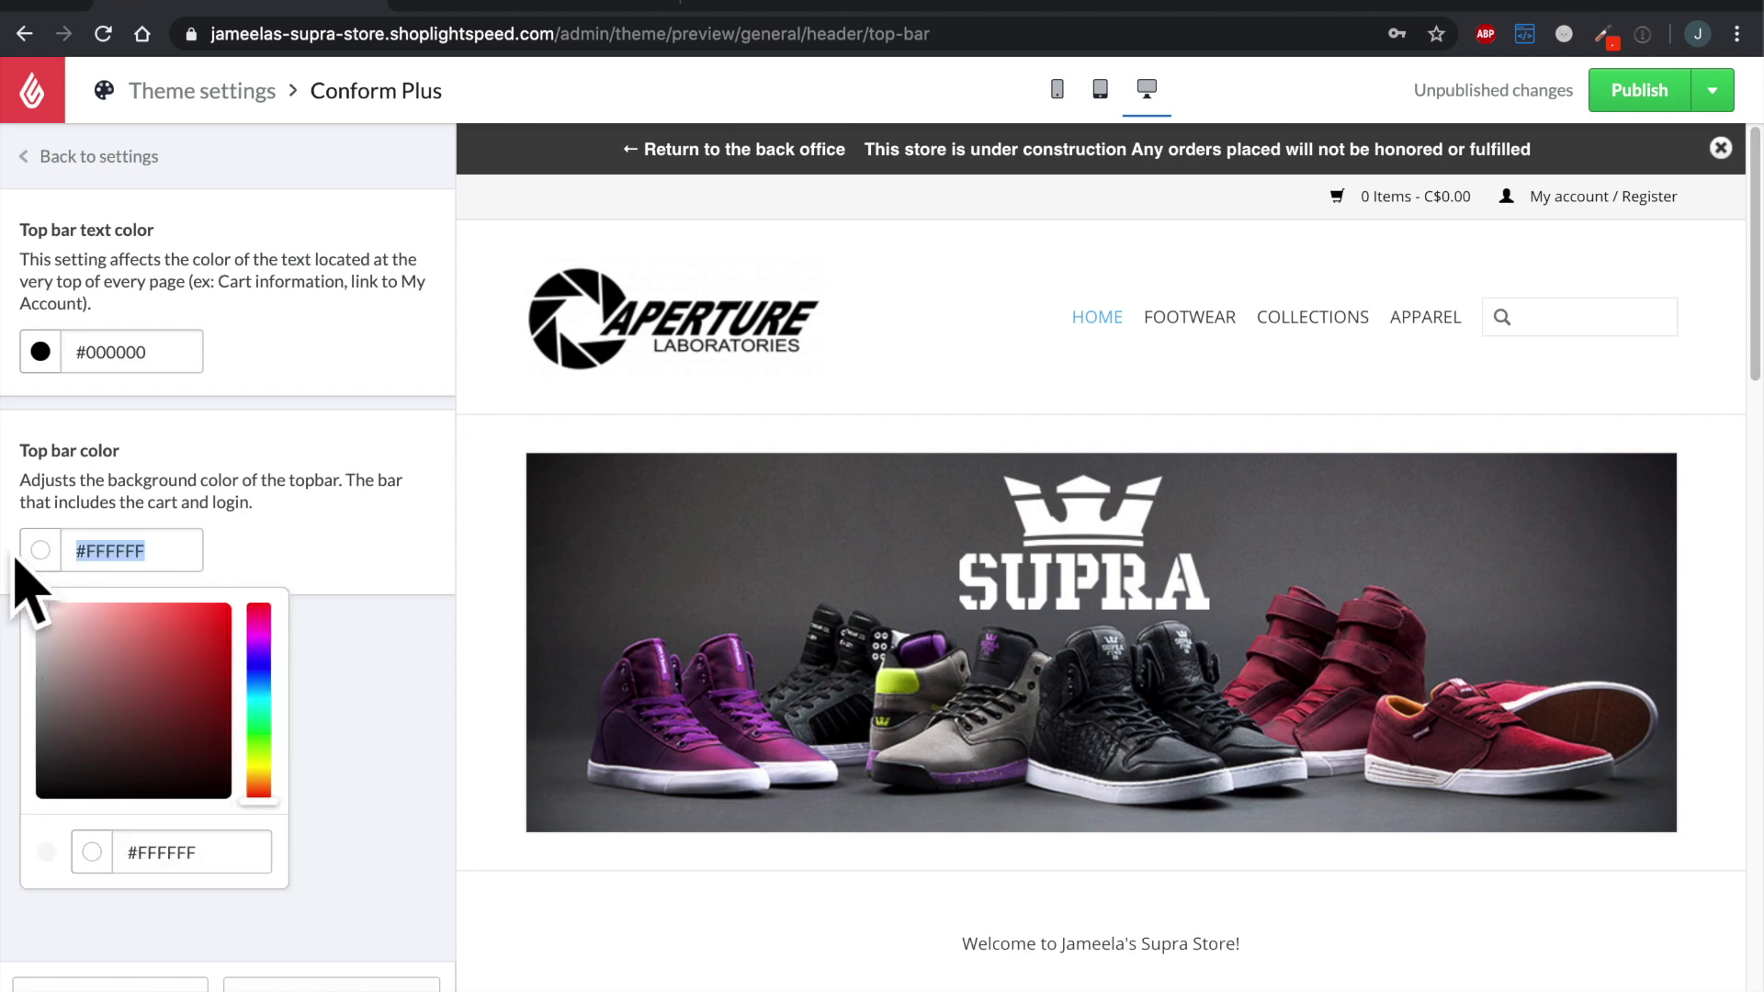
pyautogui.click(322, 624)
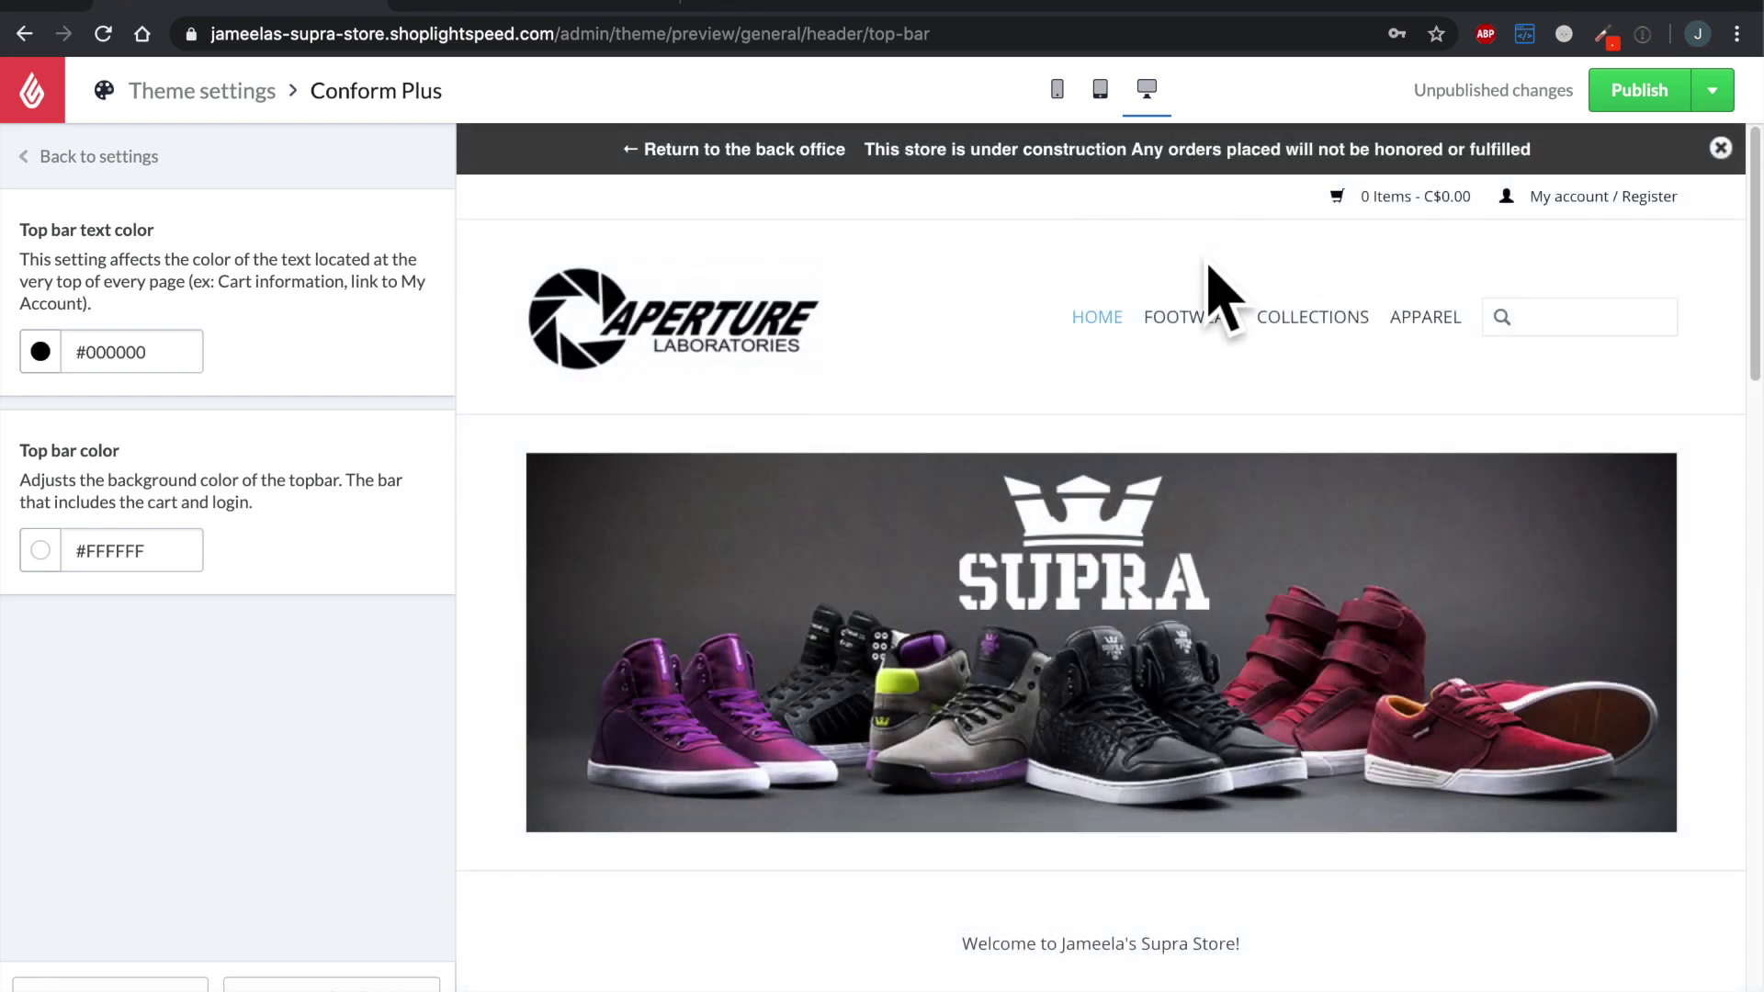
pyautogui.click(168, 184)
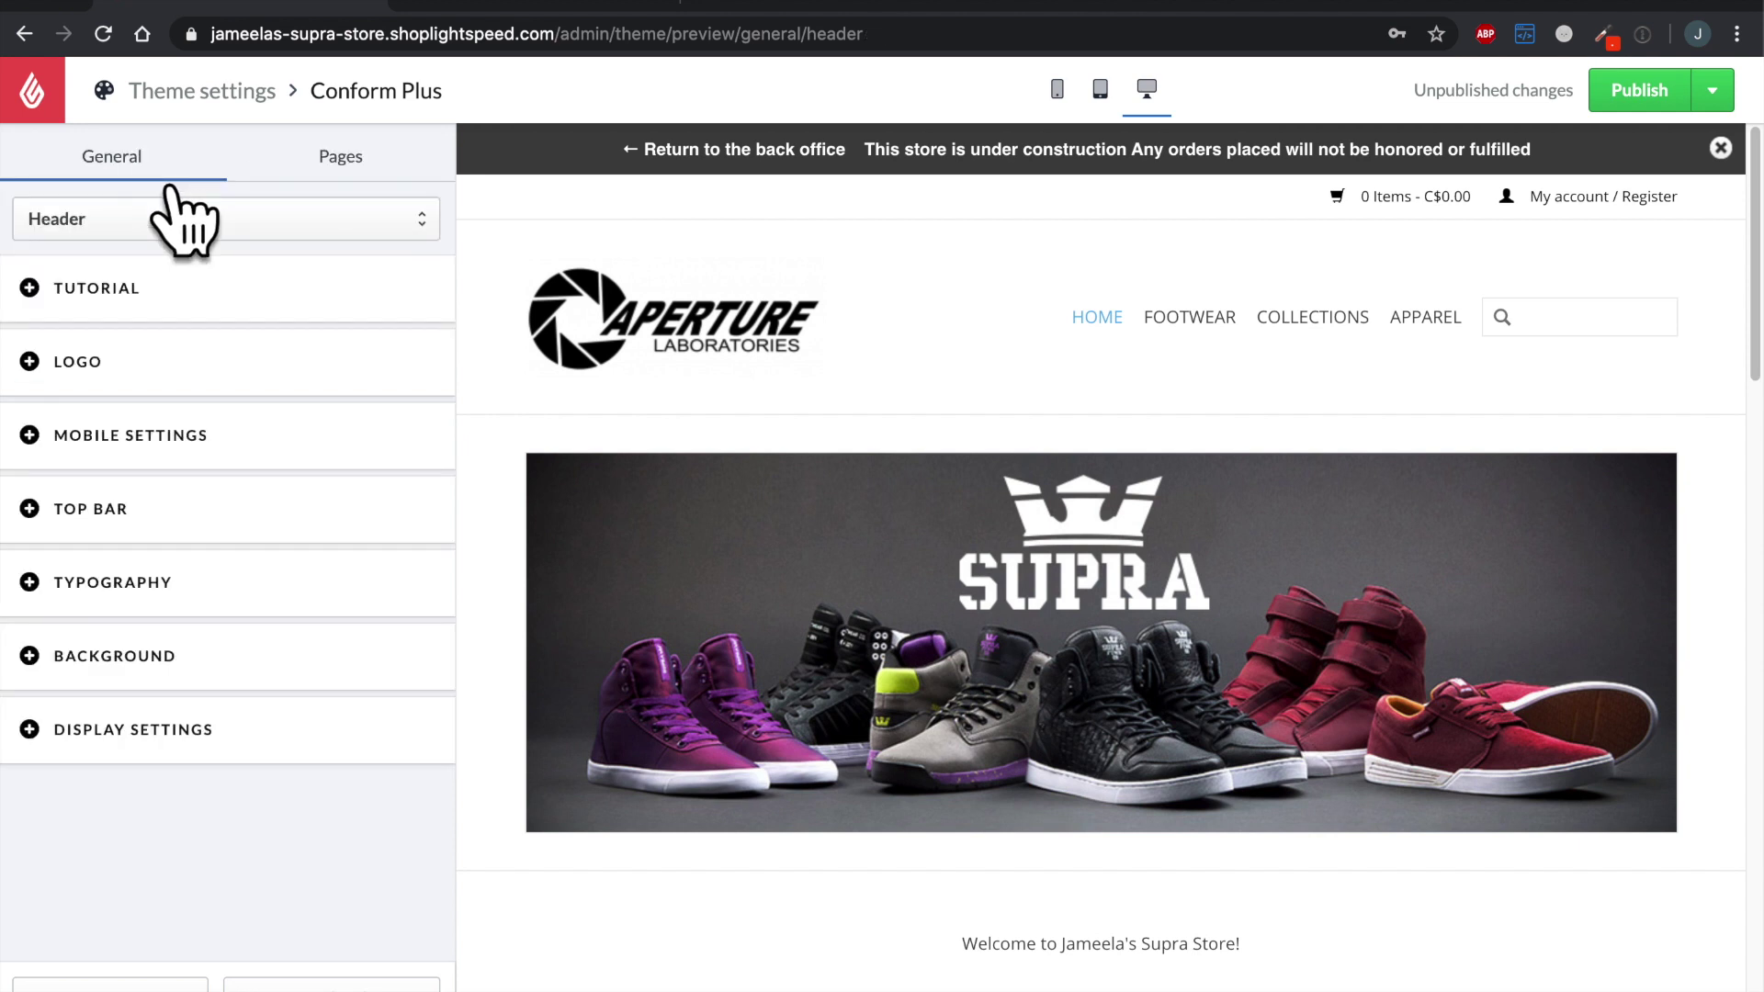
# Step: Set the header text color to black, #000000, in the typography settings, check the navigation items, and return to the header settings
pyautogui.click(202, 597)
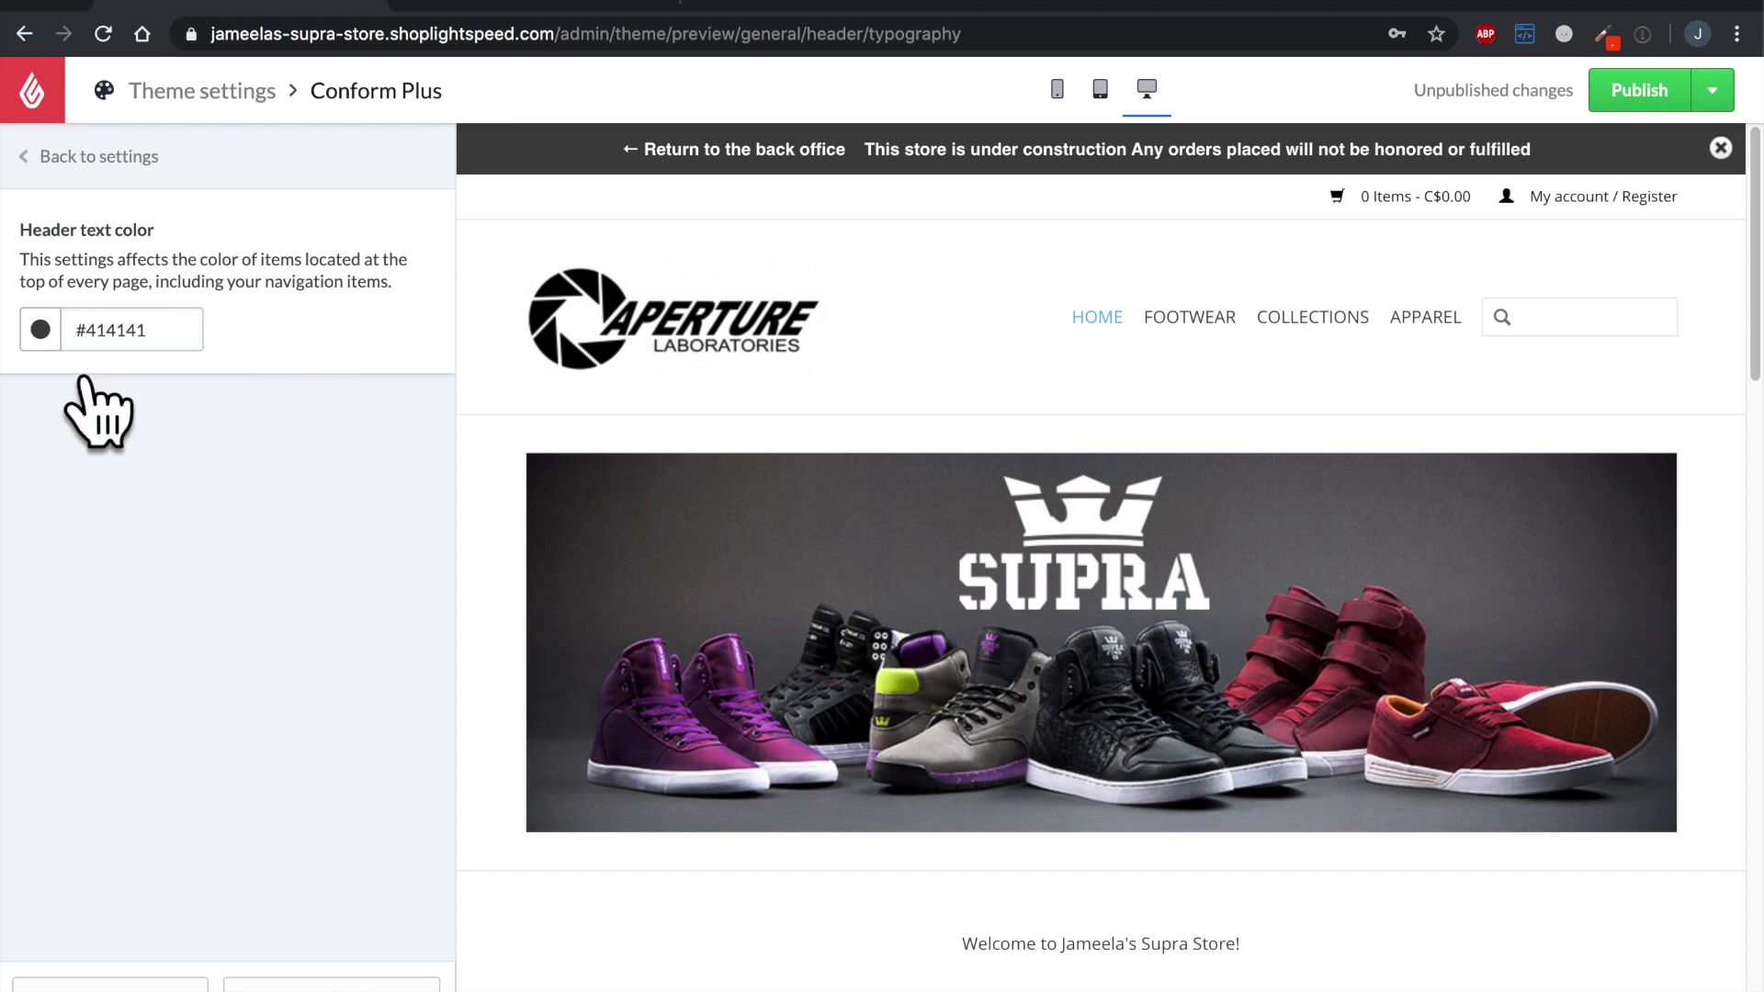
pyautogui.click(74, 341)
pyautogui.moveTo(93, 519); pyautogui.dragTo(23, 617)
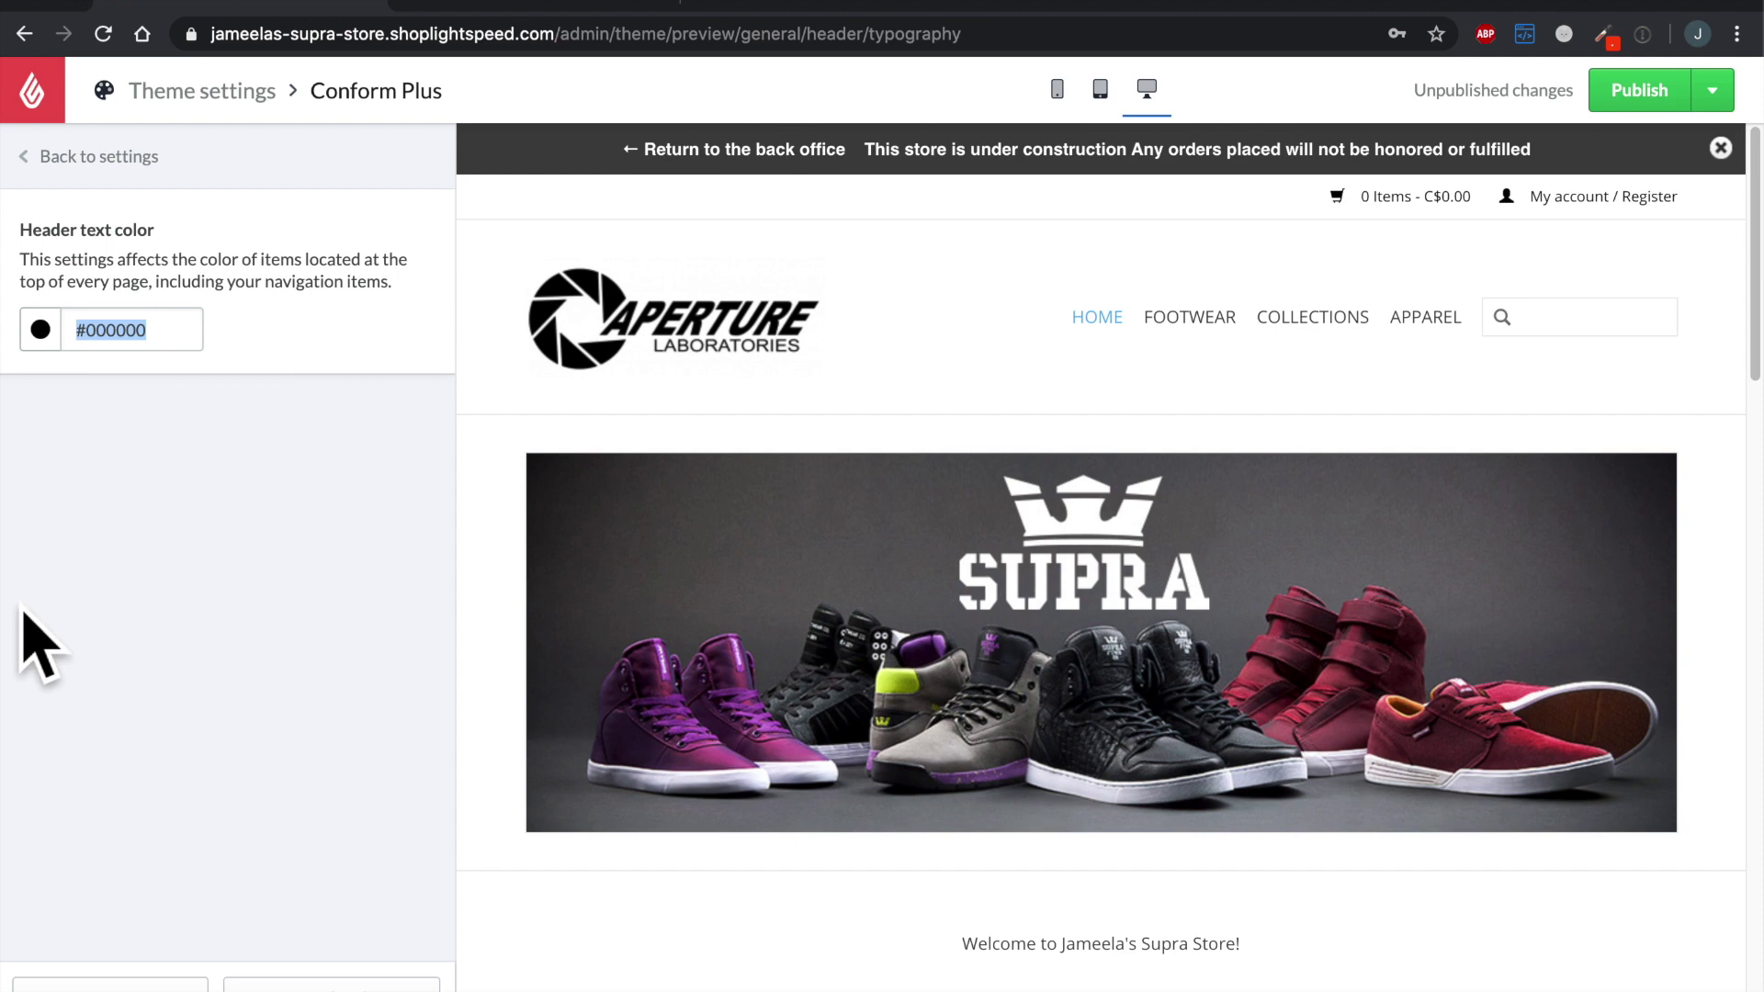
pyautogui.click(186, 584)
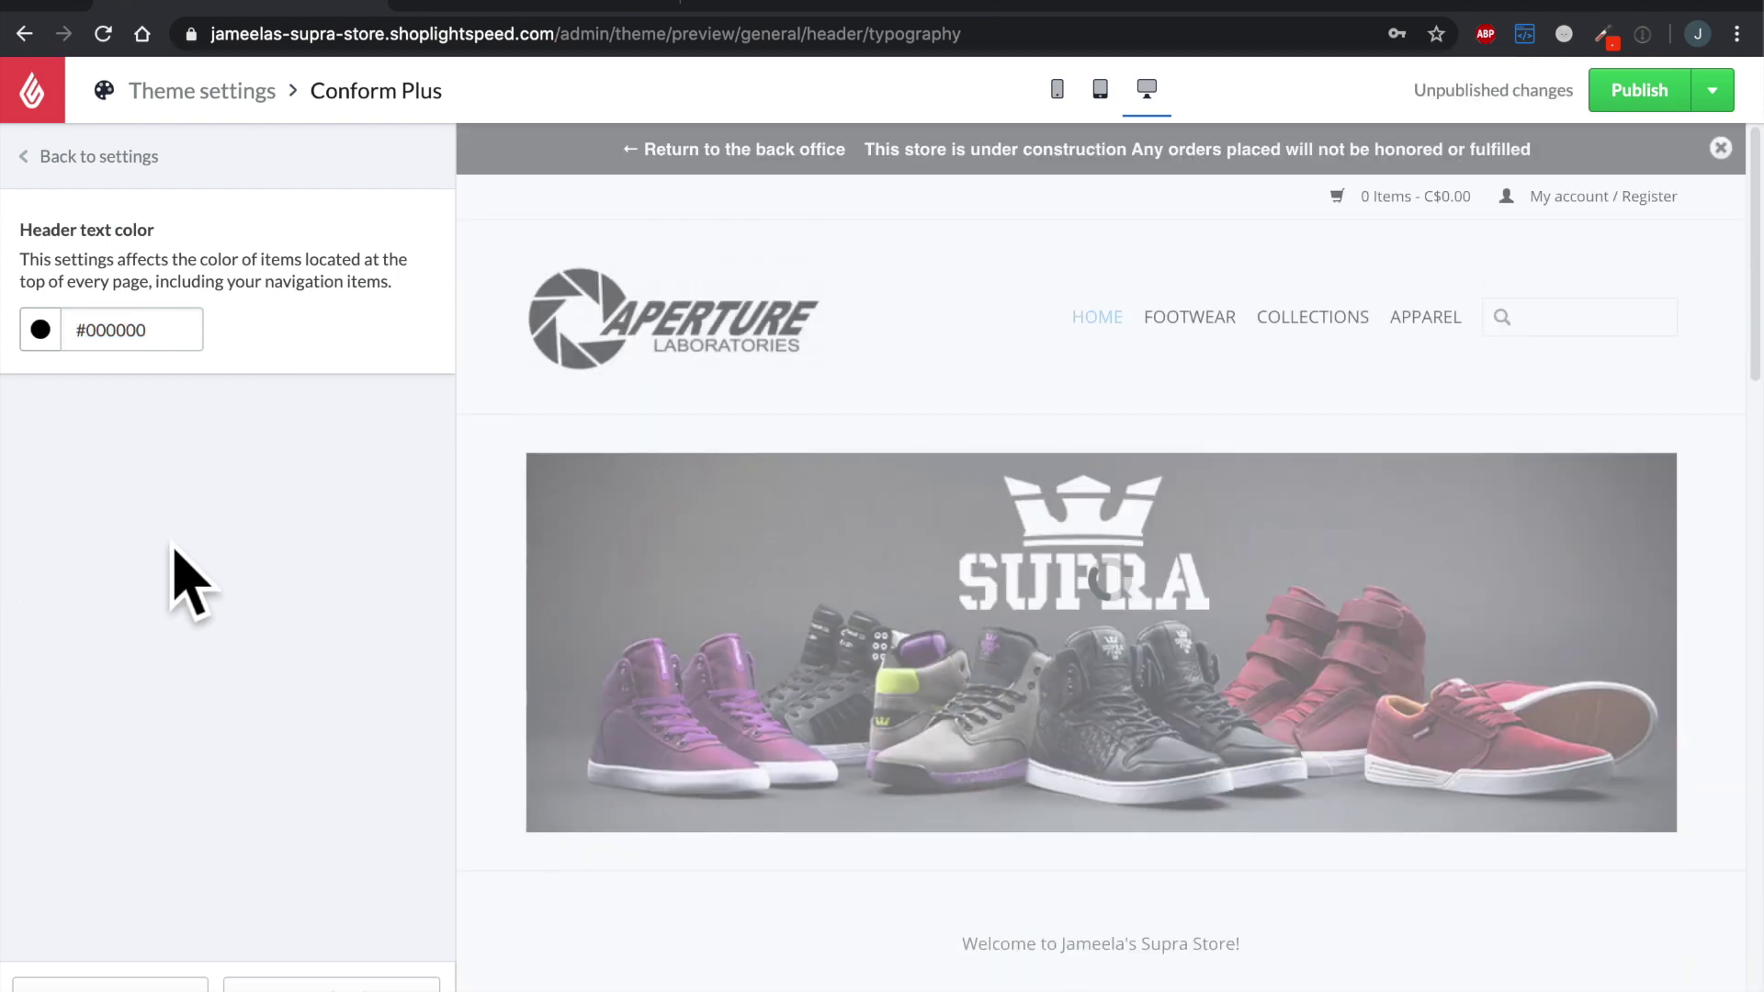
pyautogui.moveTo(1438, 326)
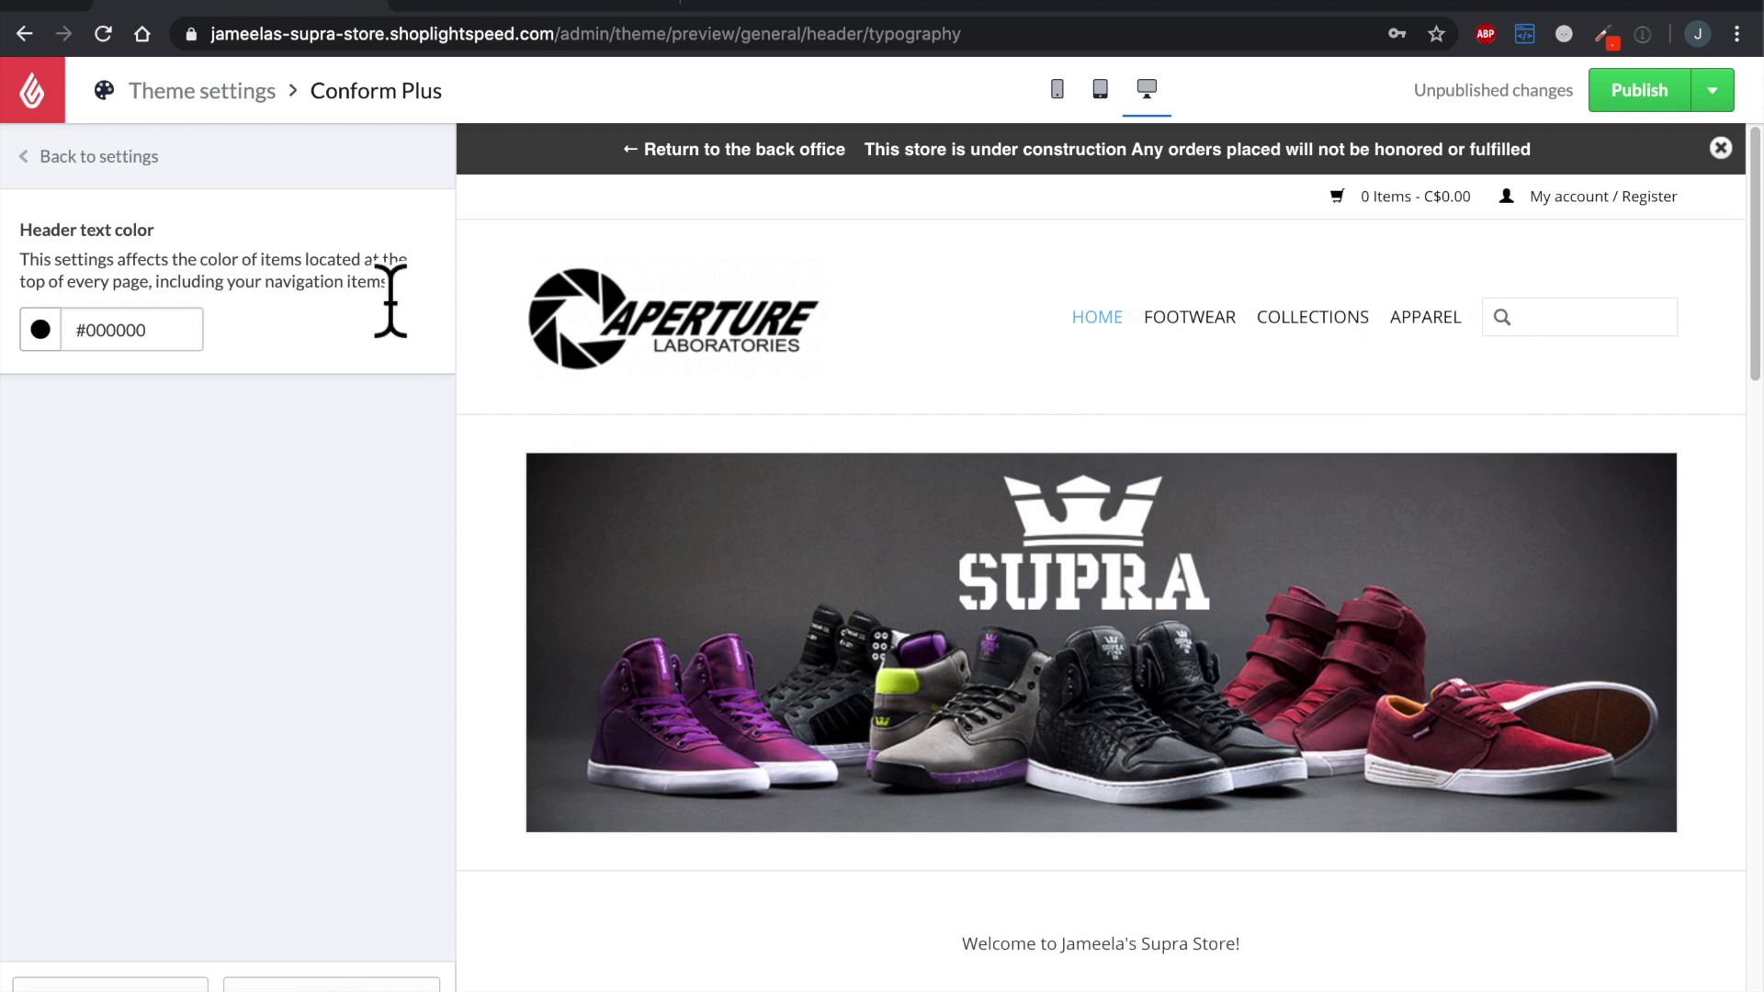
pyautogui.click(165, 181)
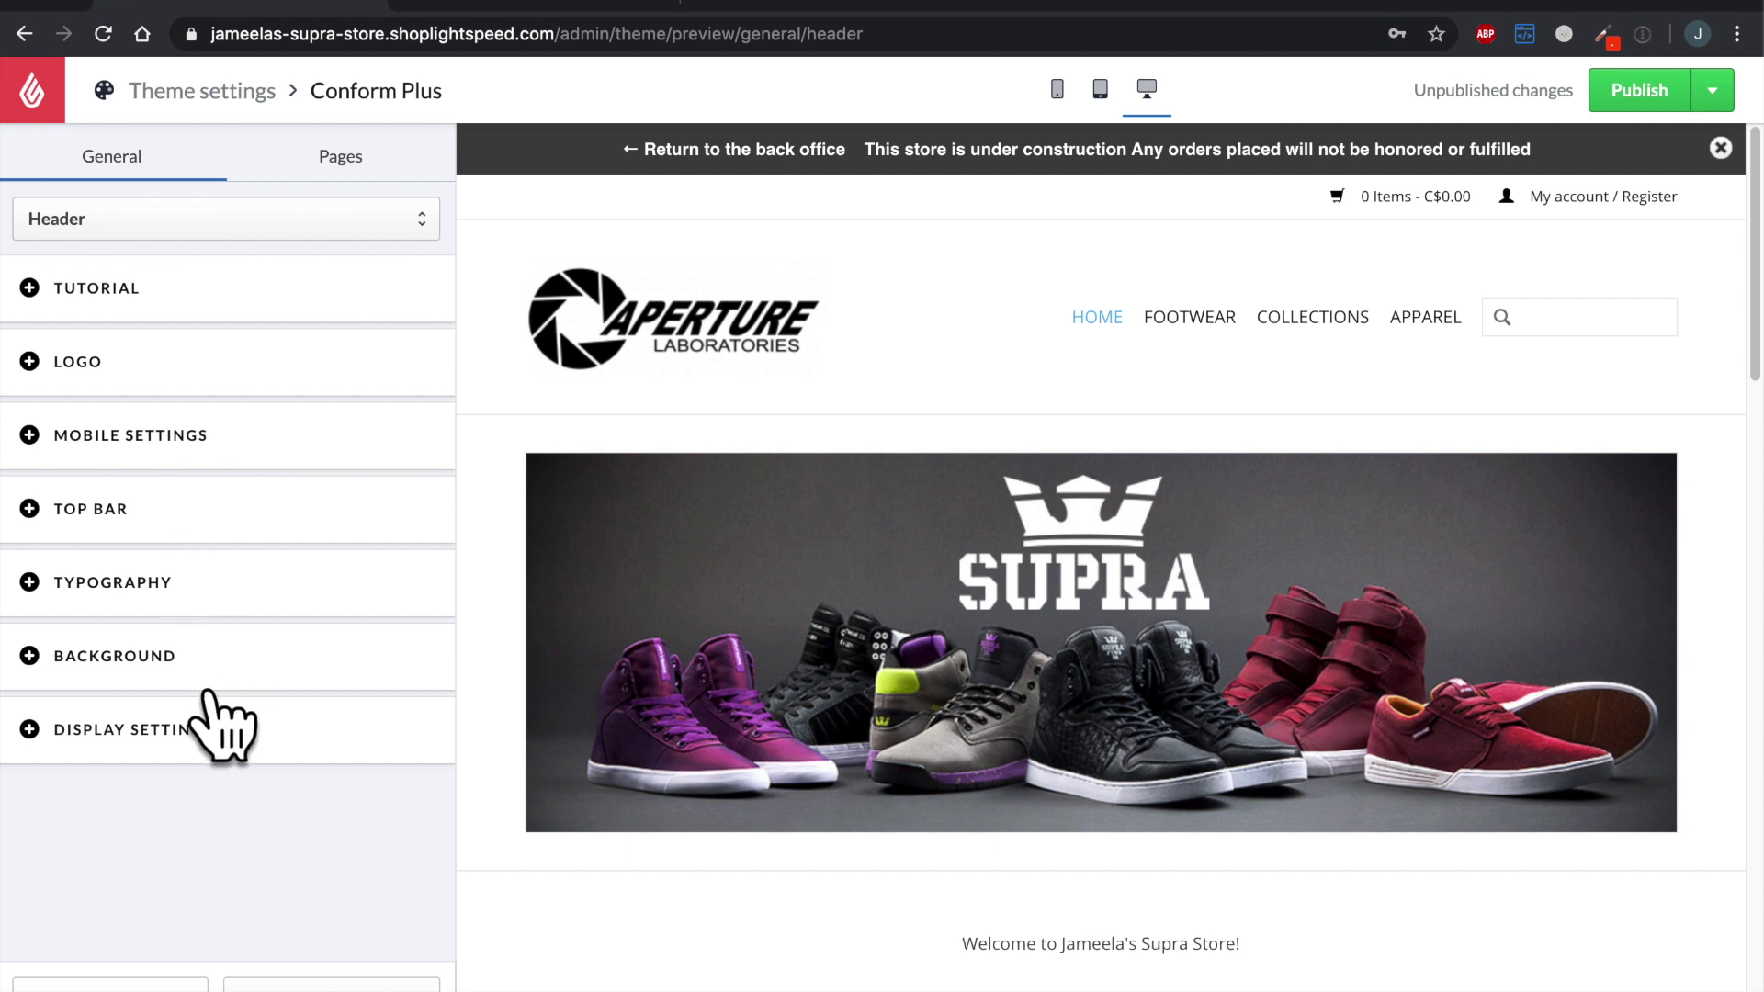
# Step: Try a light pink header background color, #FDE6E6
pyautogui.click(181, 677)
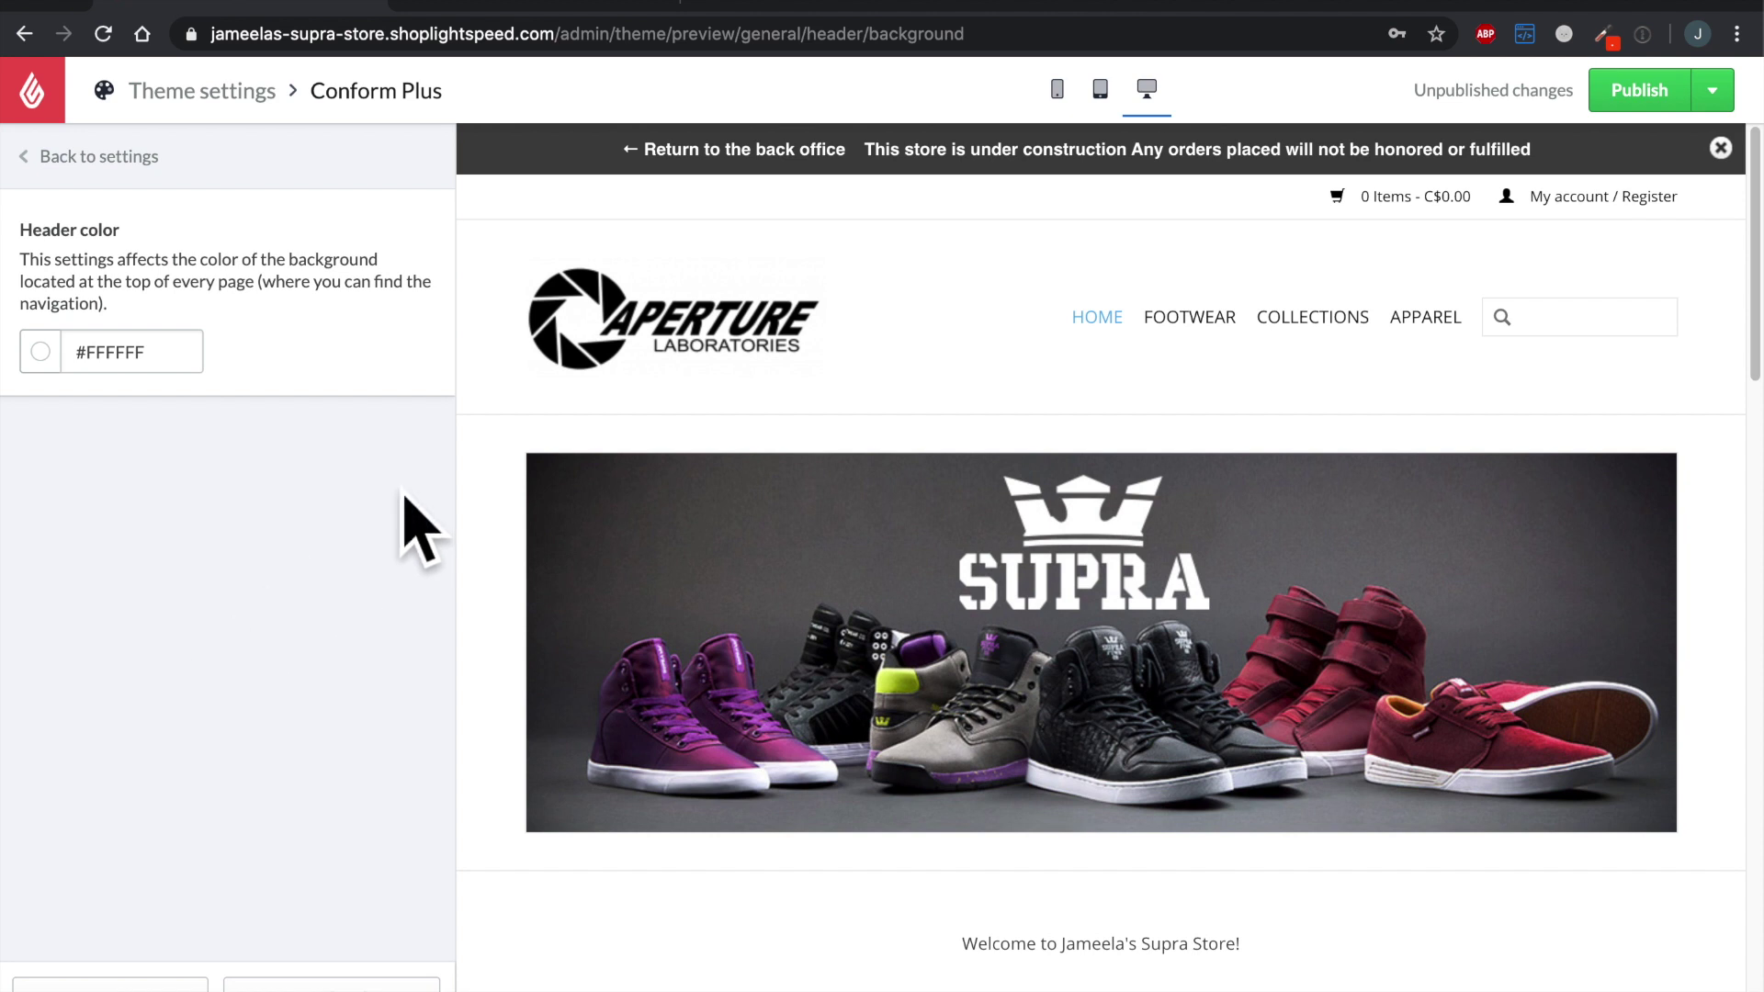
pyautogui.moveTo(746, 266); pyautogui.dragTo(592, 362)
pyautogui.click(96, 366)
pyautogui.moveTo(61, 431); pyautogui.dragTo(72, 415)
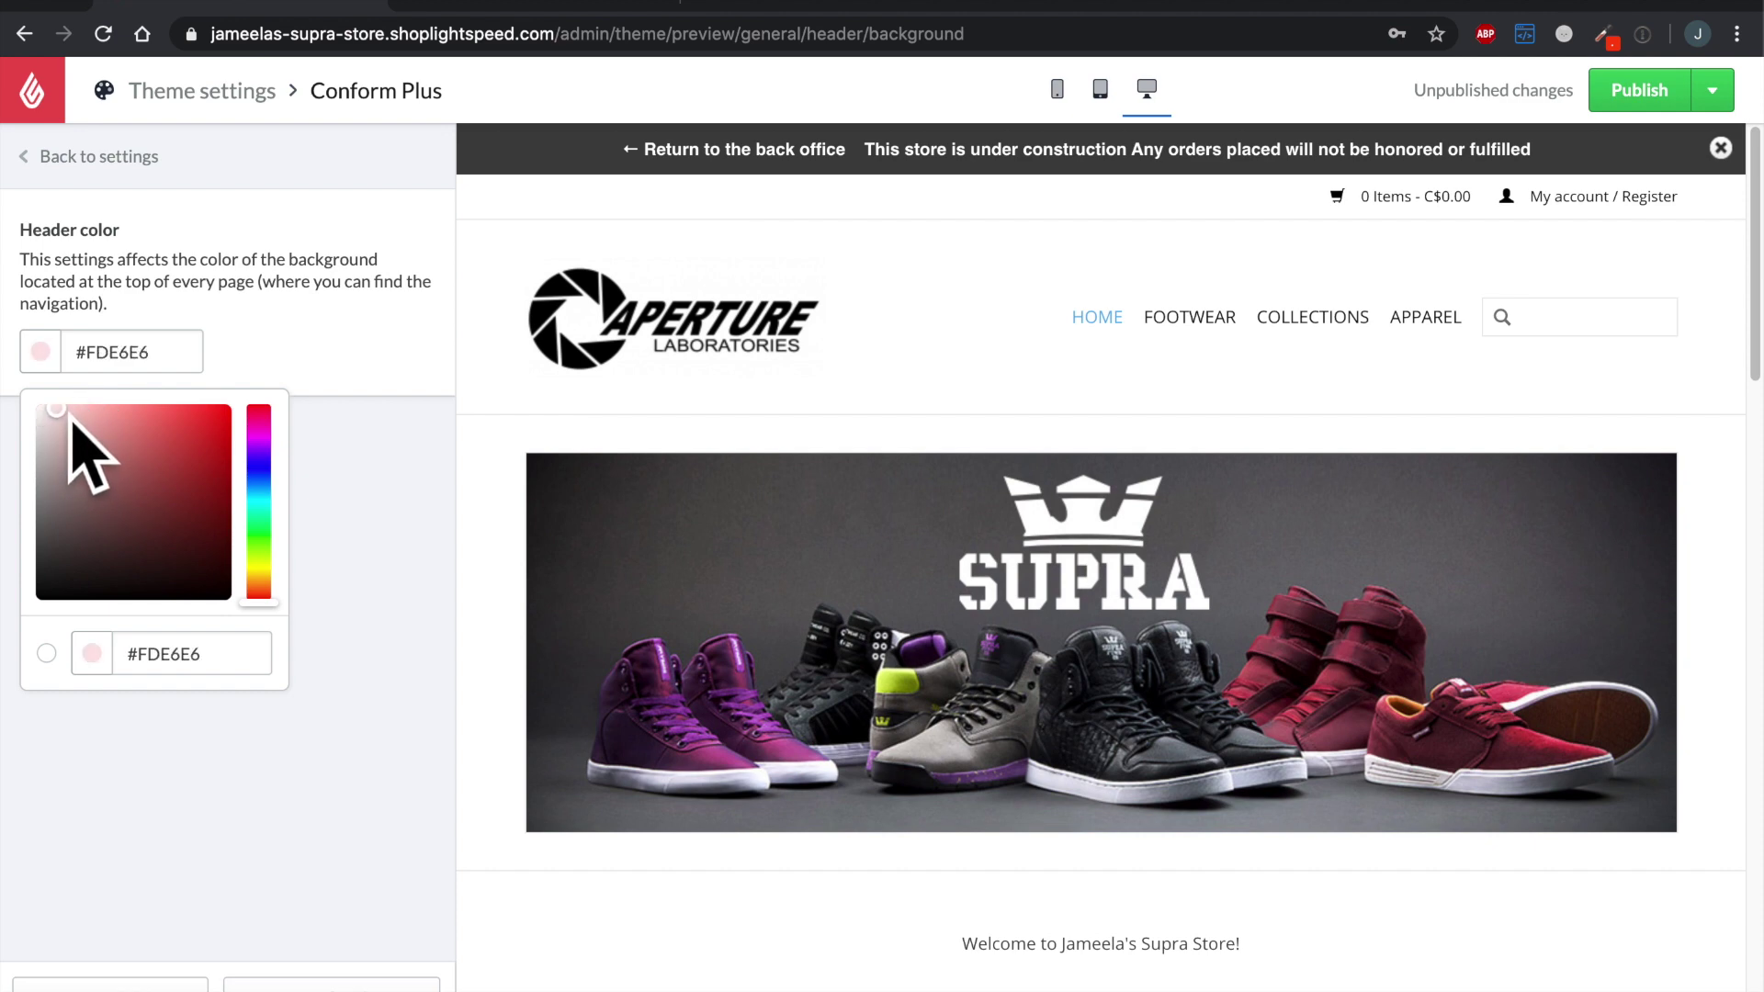
pyautogui.click(383, 480)
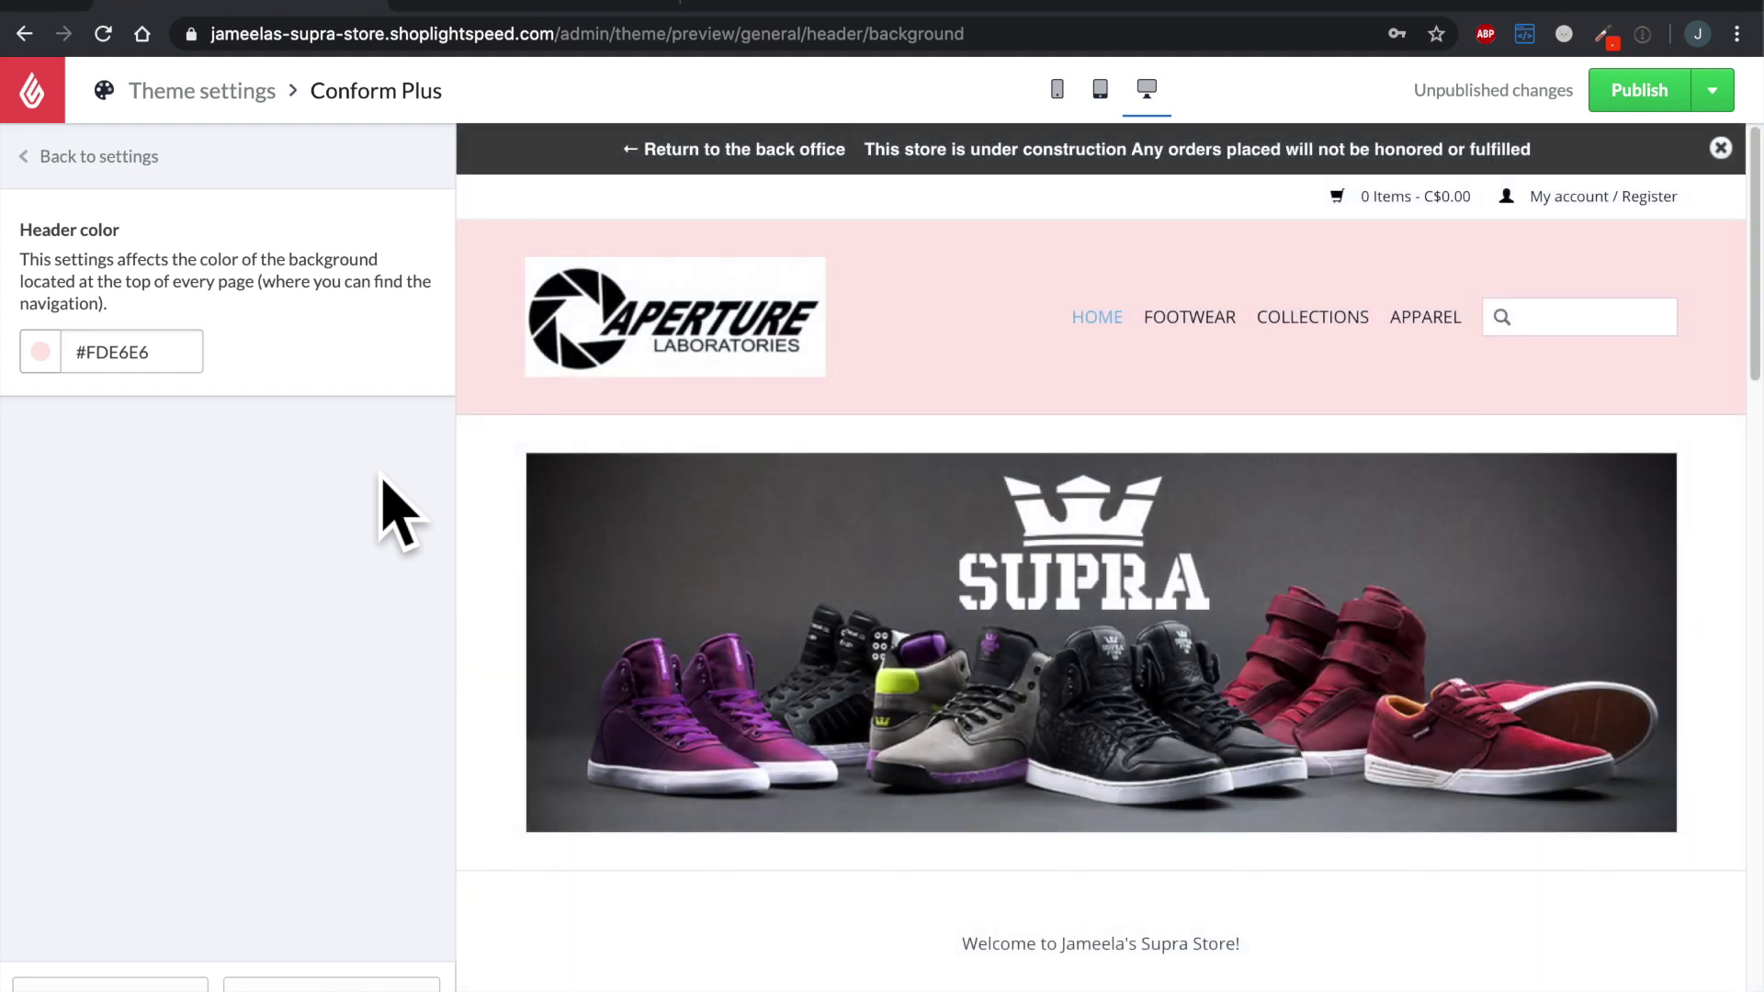
# Step: Restore the header background color to white, #FFFFFF, and return to the header settings
pyautogui.click(84, 363)
pyautogui.click(90, 430)
pyautogui.moveTo(90, 430); pyautogui.dragTo(19, 409)
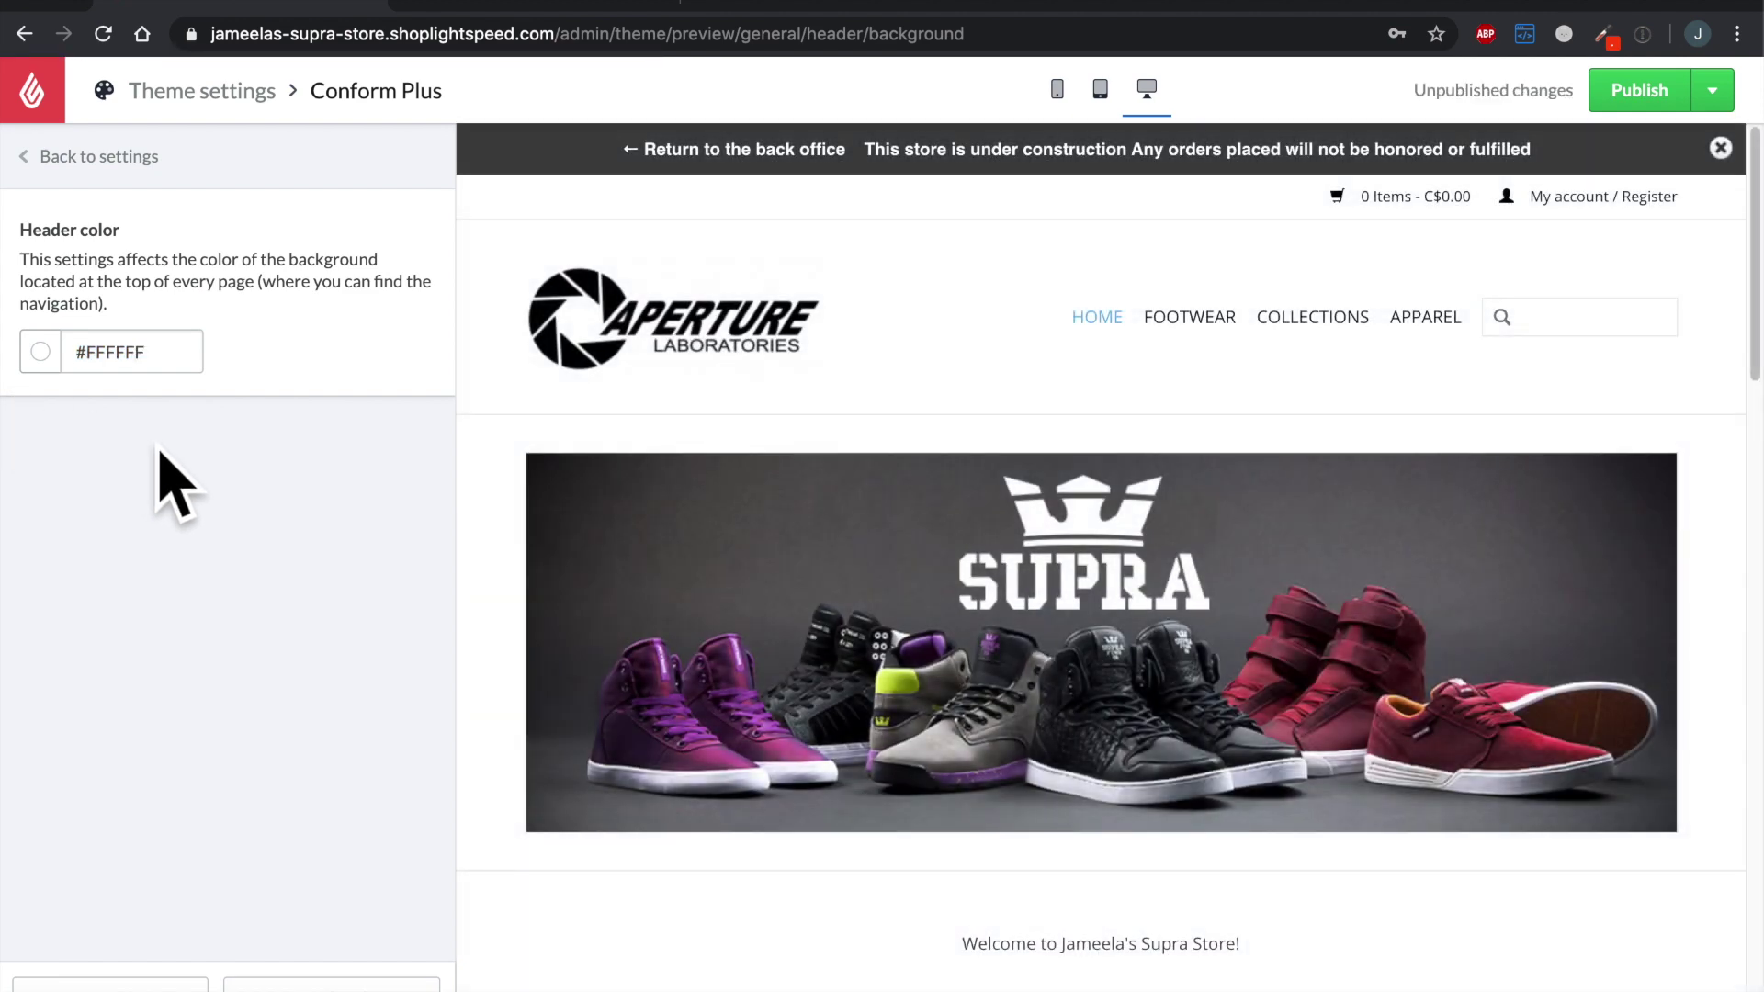
pyautogui.click(145, 184)
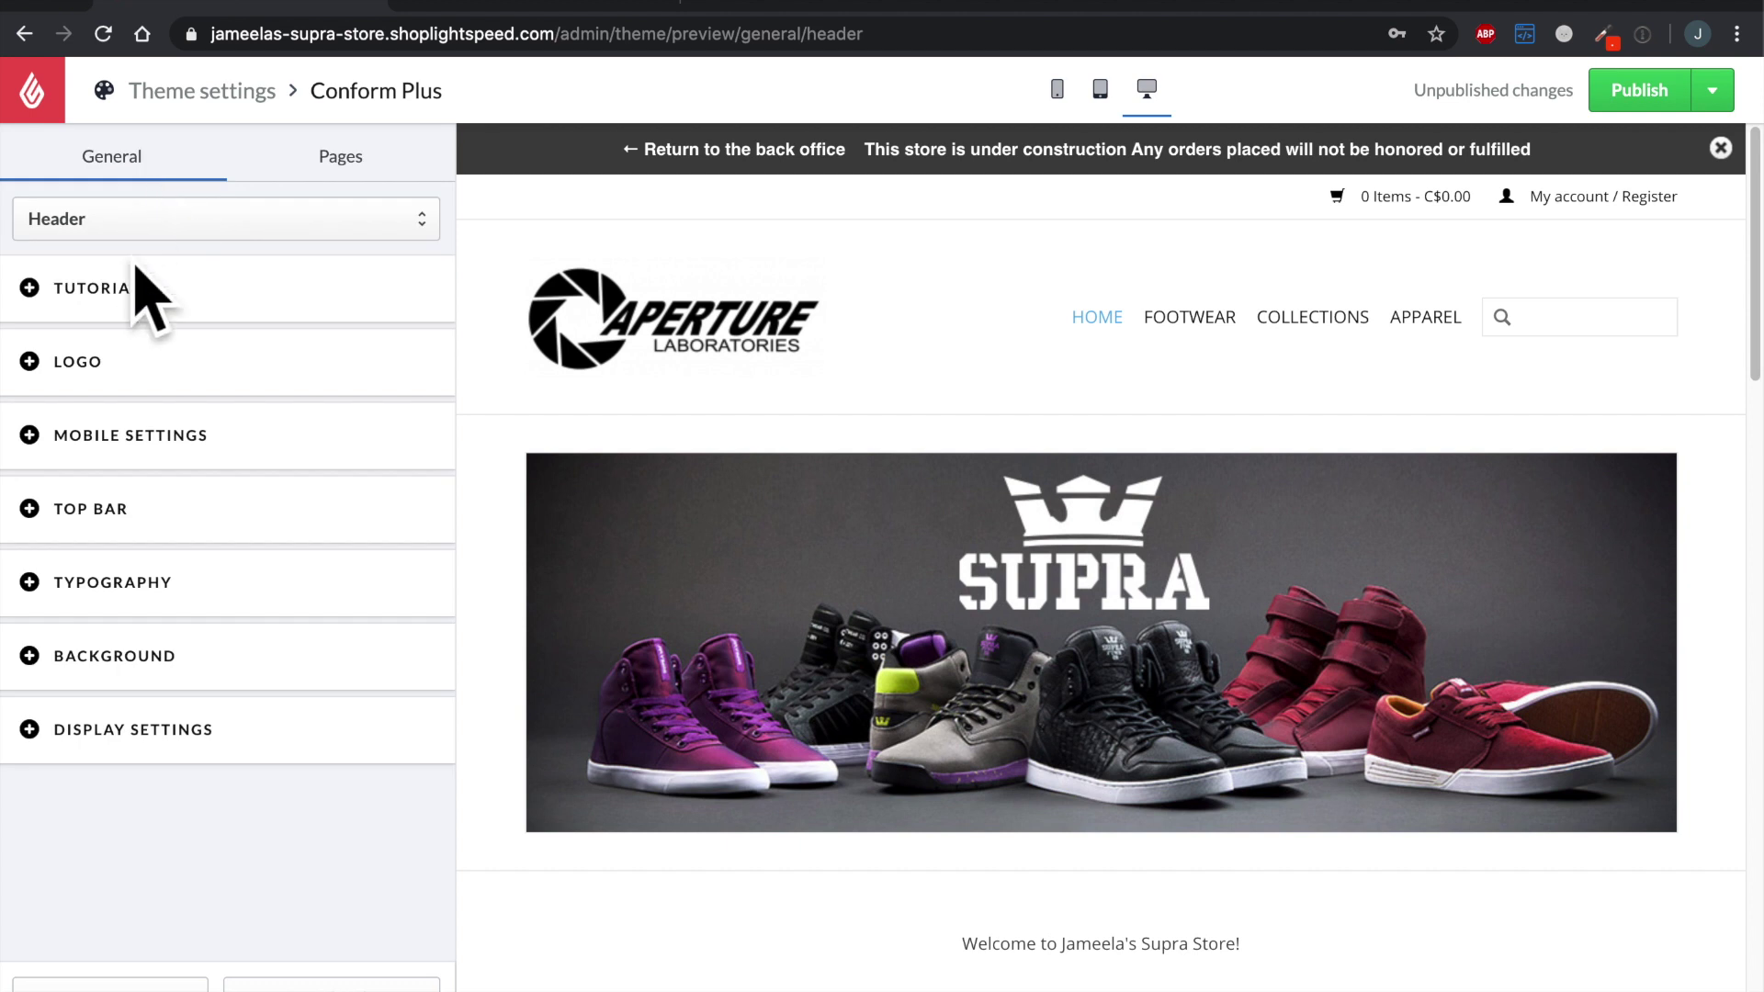
# Step: Read the description of the Add Brand page option in the header's display settings, and return to the header settings
pyautogui.click(190, 759)
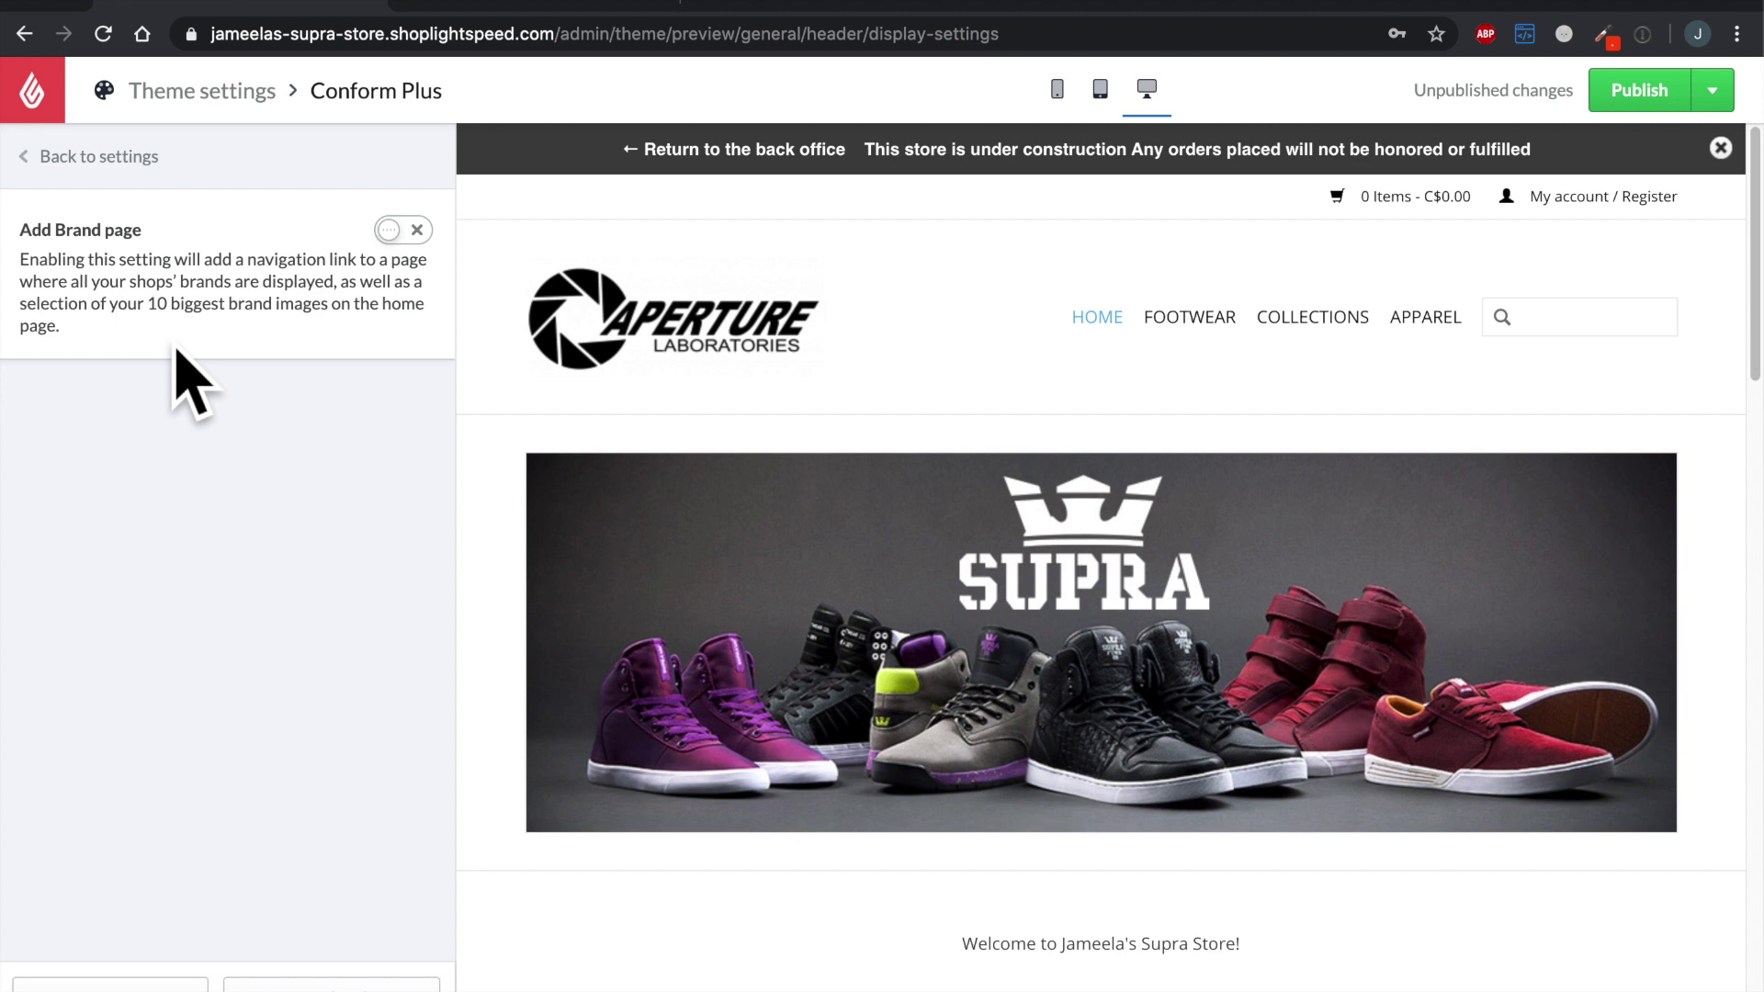
pyautogui.tripleClick(36, 303)
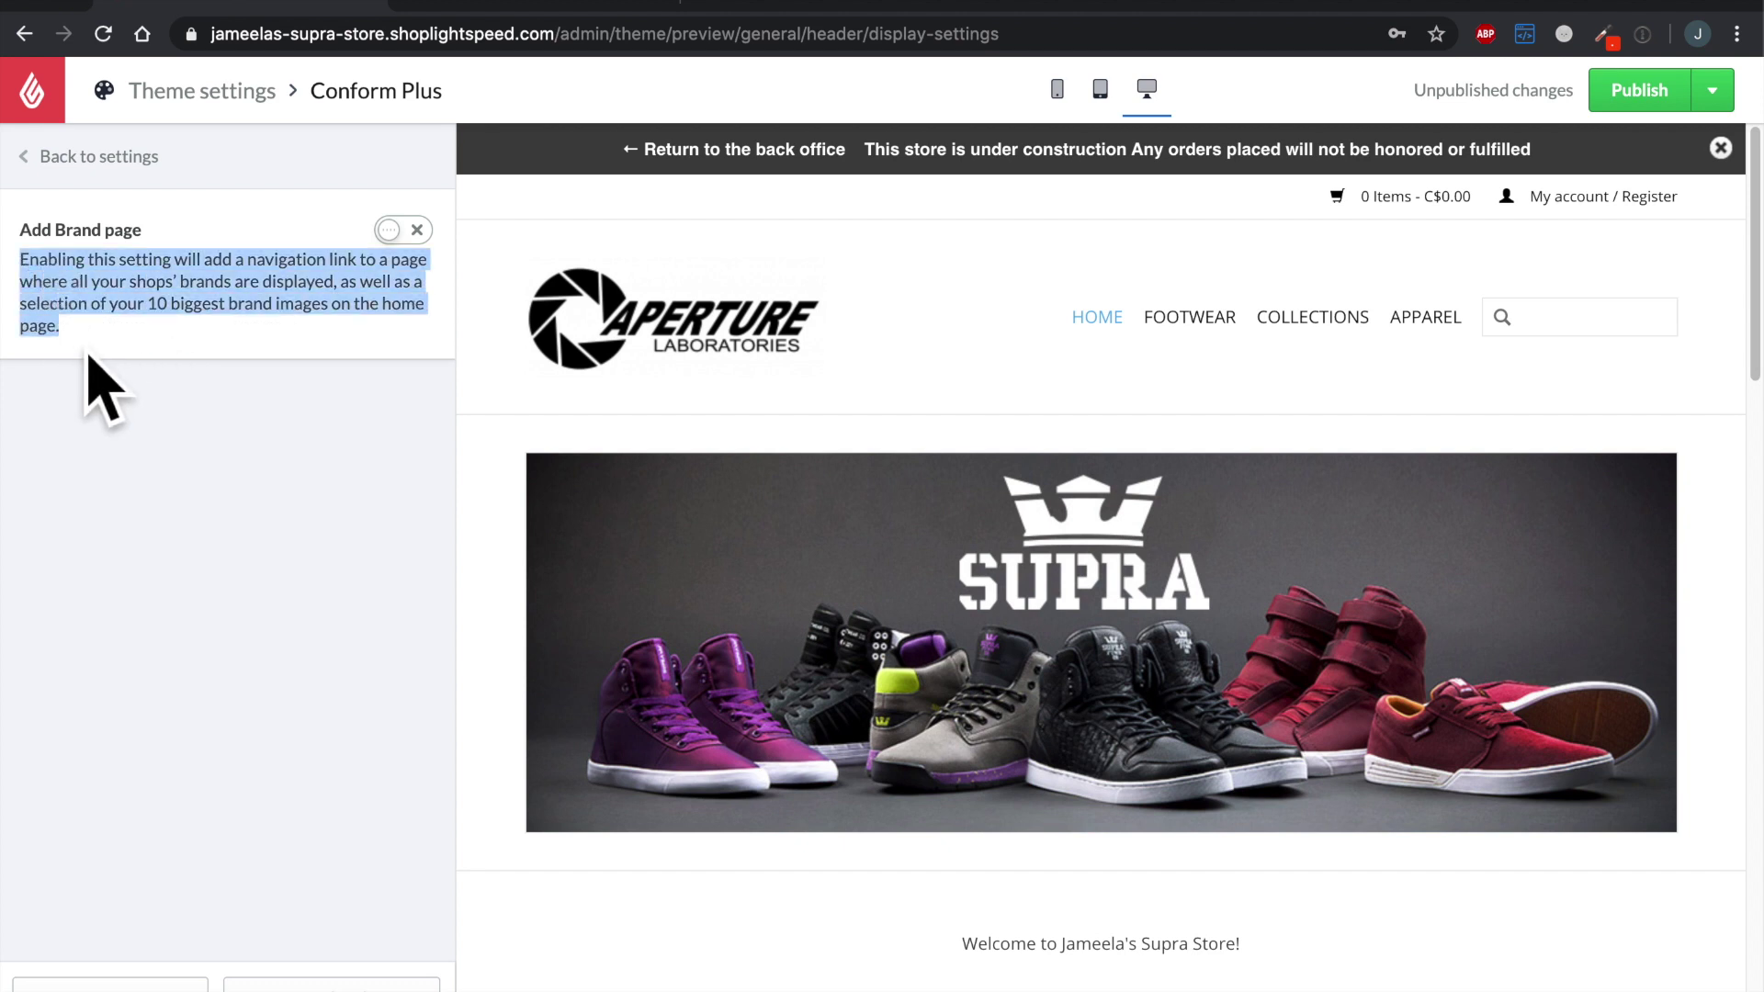
pyautogui.click(120, 361)
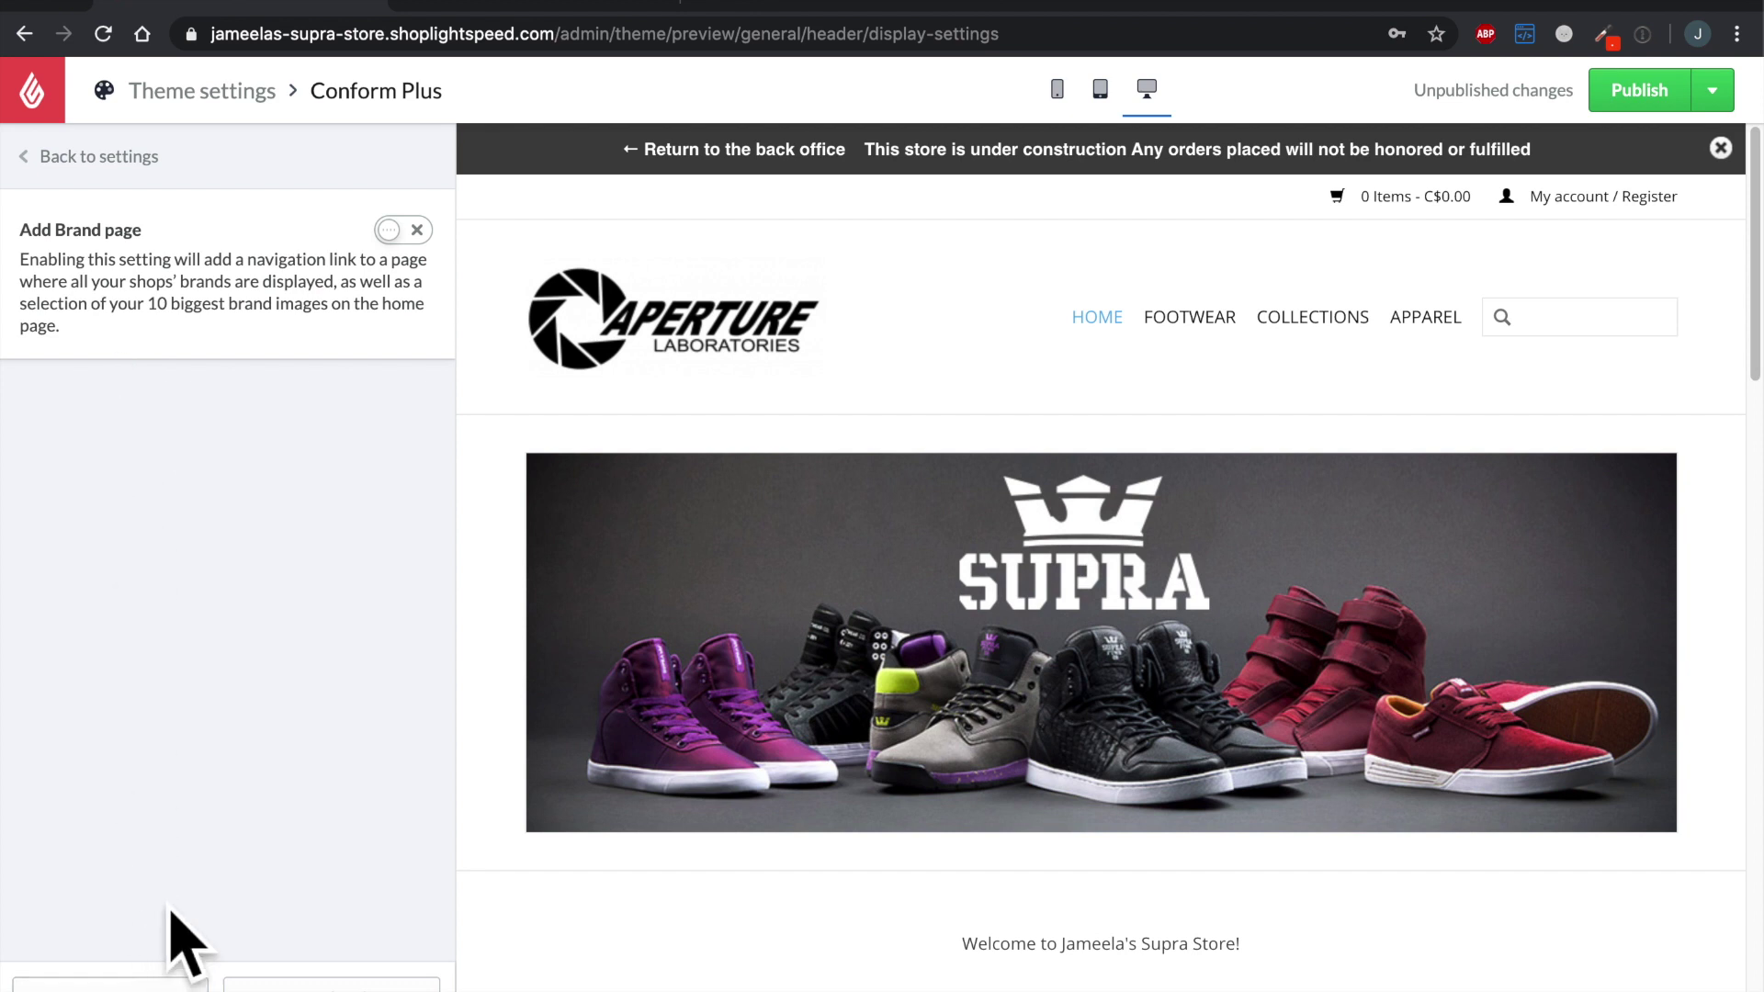
pyautogui.click(142, 184)
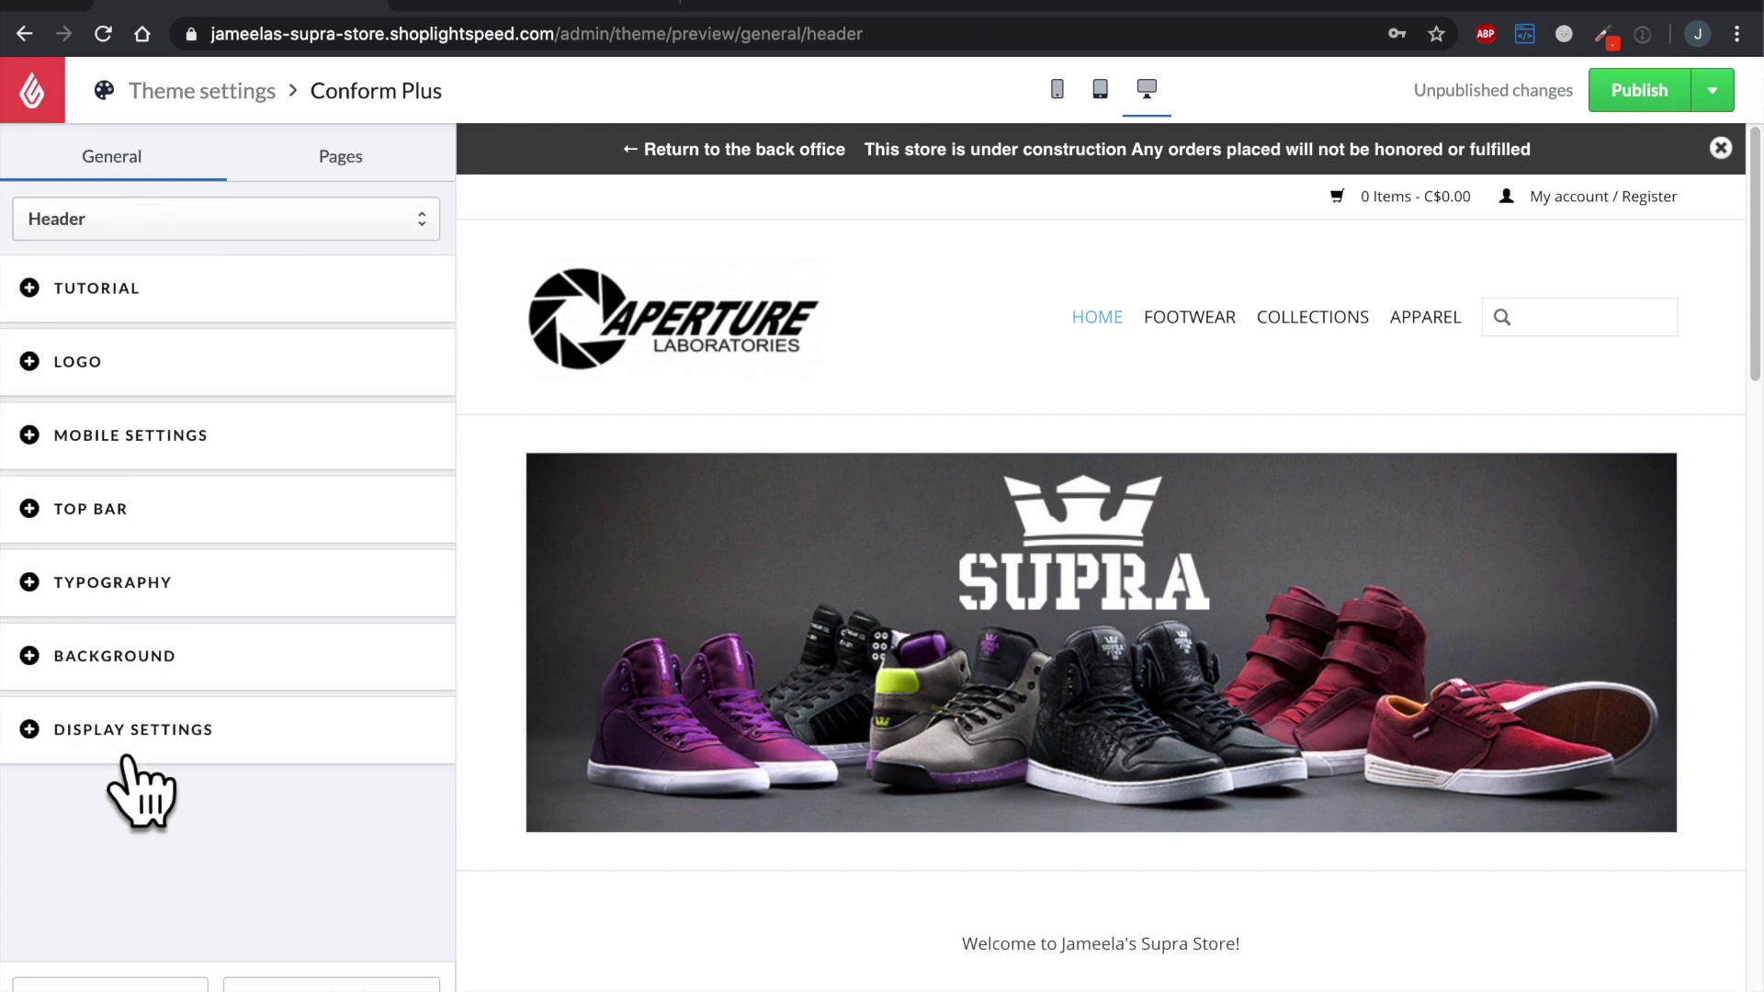
# Step: Set the footer background color to black, #000000, in the theme's general footer settings, and check the footer in the preview
pyautogui.click(346, 225)
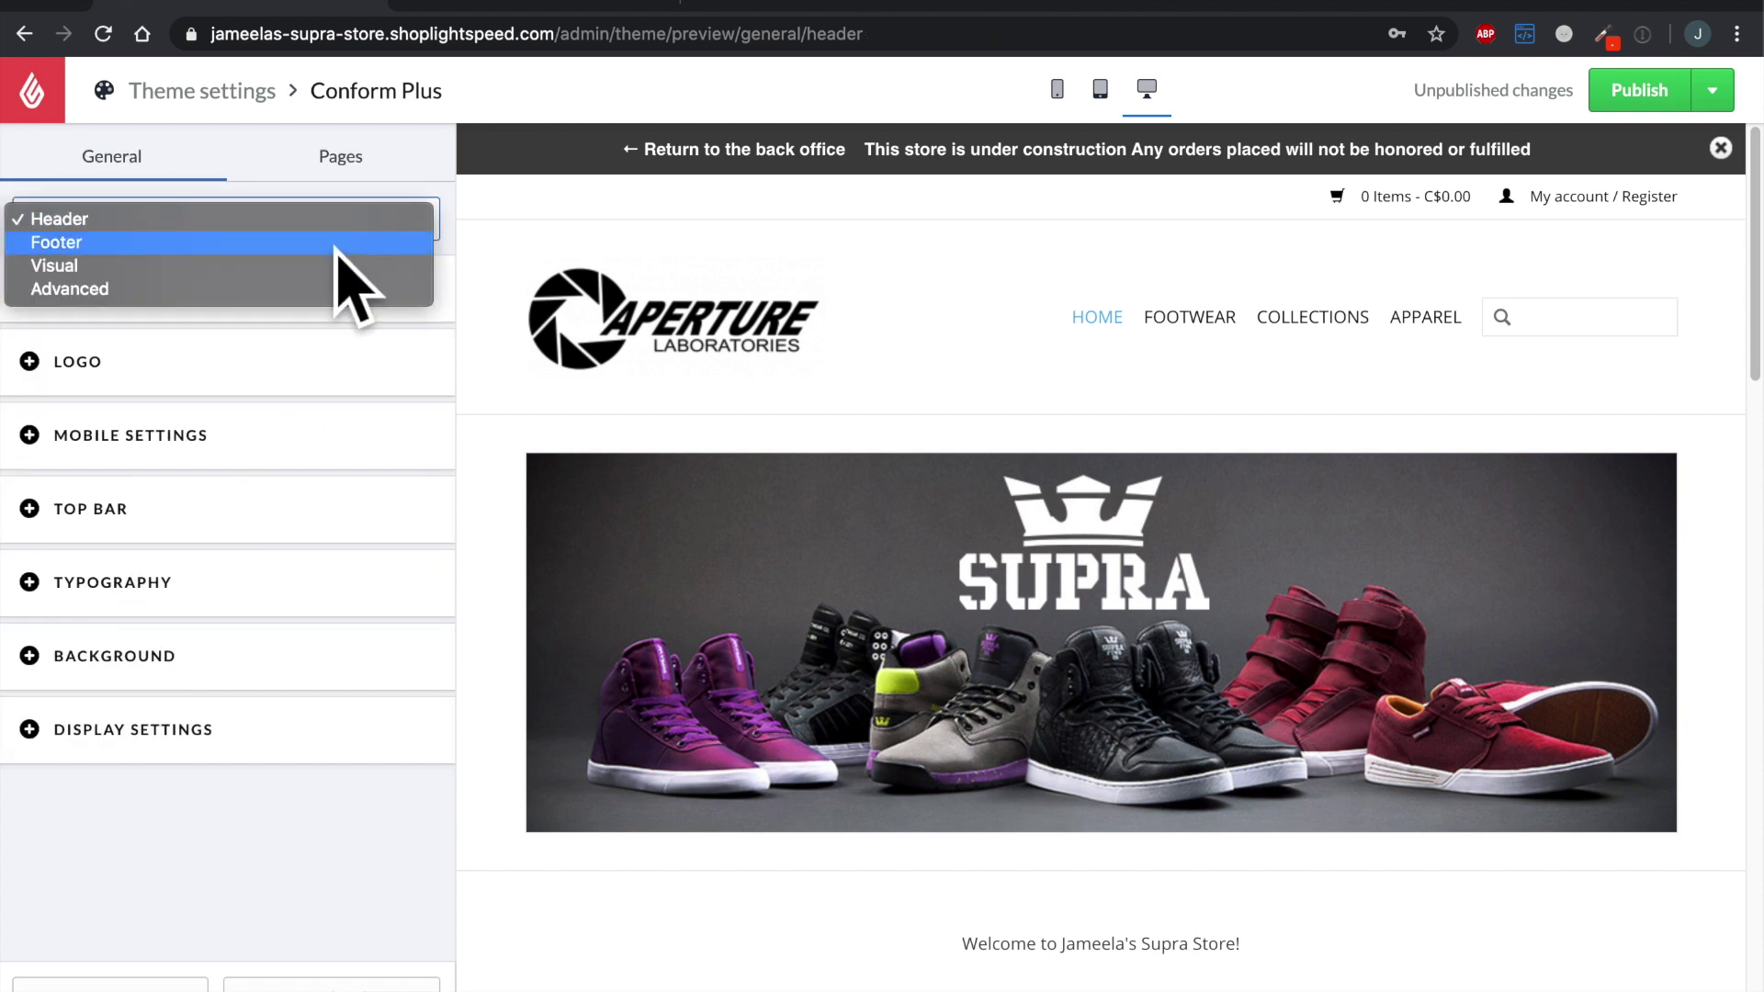
pyautogui.click(338, 248)
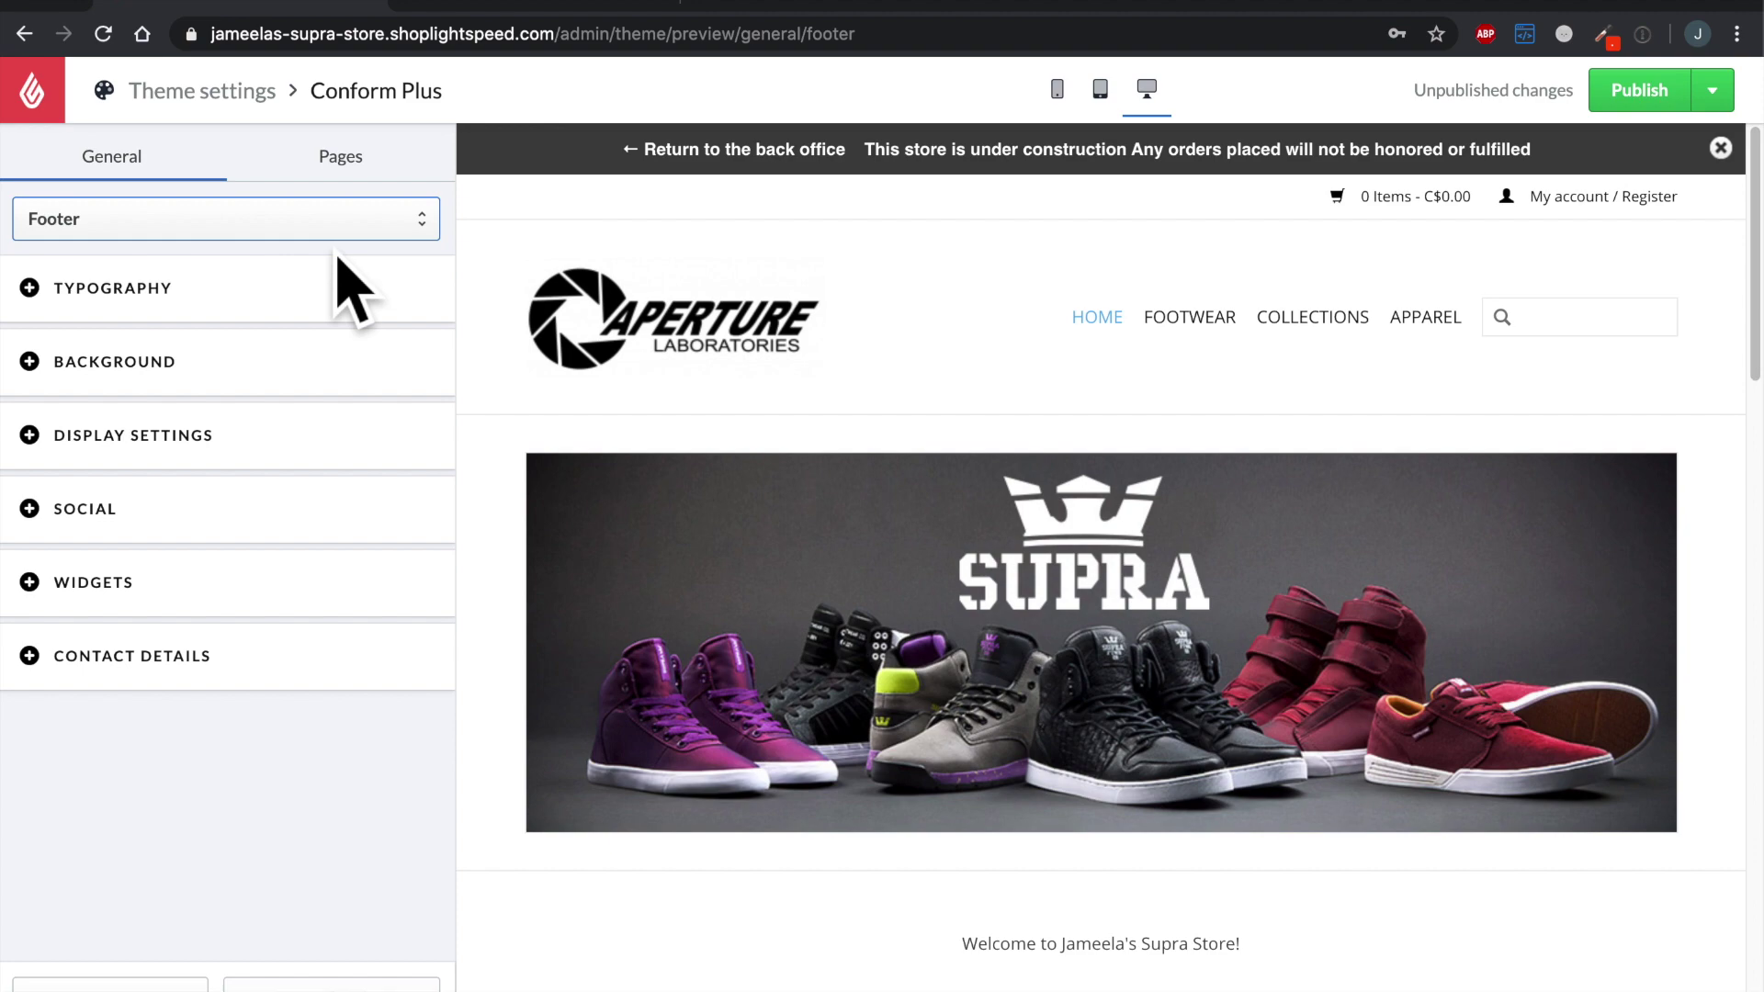
pyautogui.moveTo(343, 275); pyautogui.dragTo(735, 344)
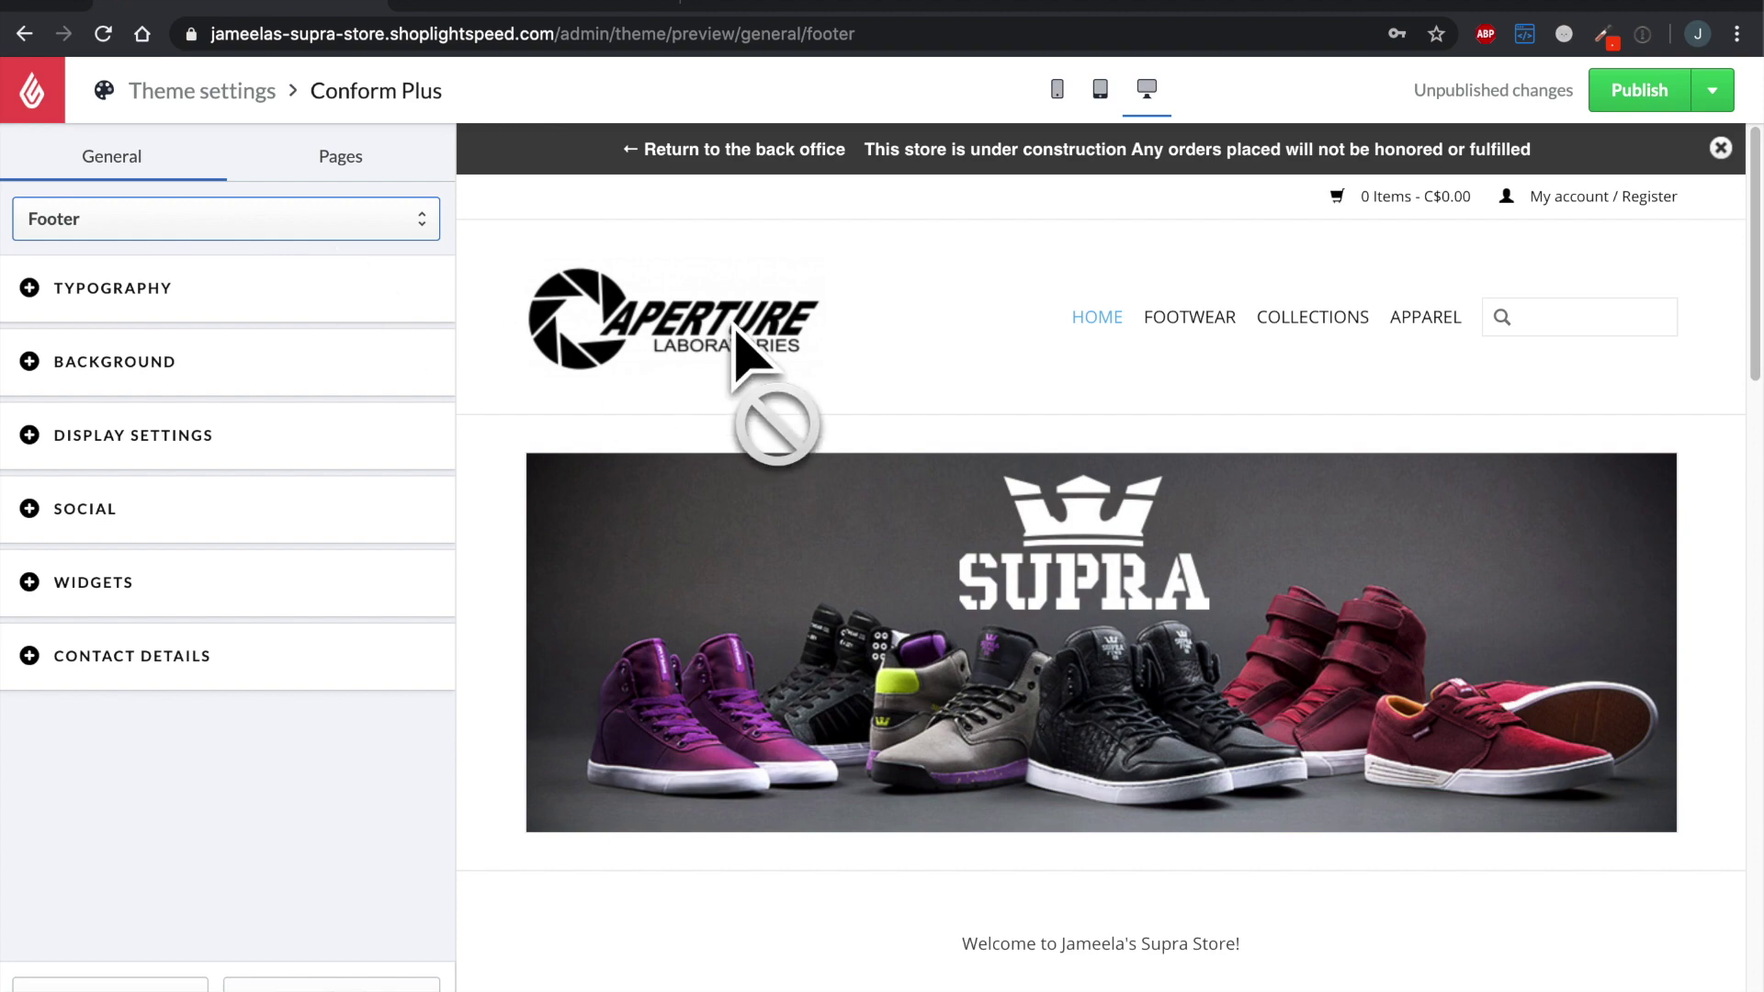
pyautogui.scroll(-20, 735, 344)
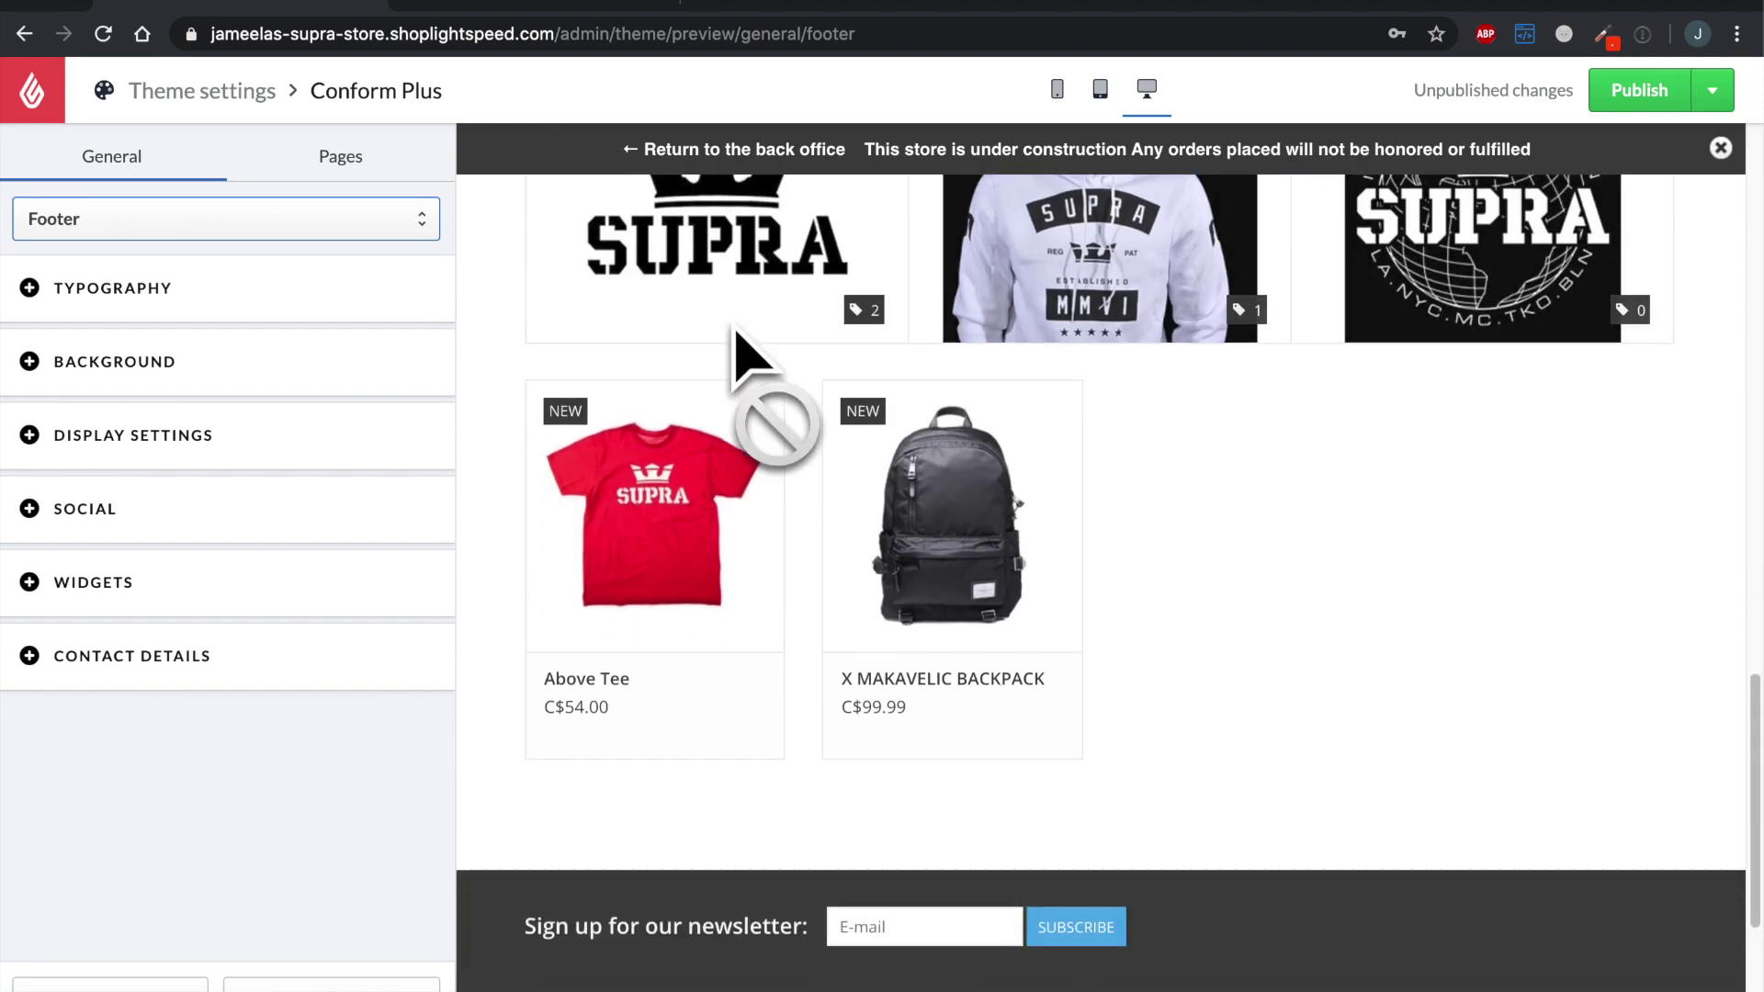
pyautogui.scroll(-4, 735, 344)
pyautogui.moveTo(735, 344); pyautogui.dragTo(413, 355)
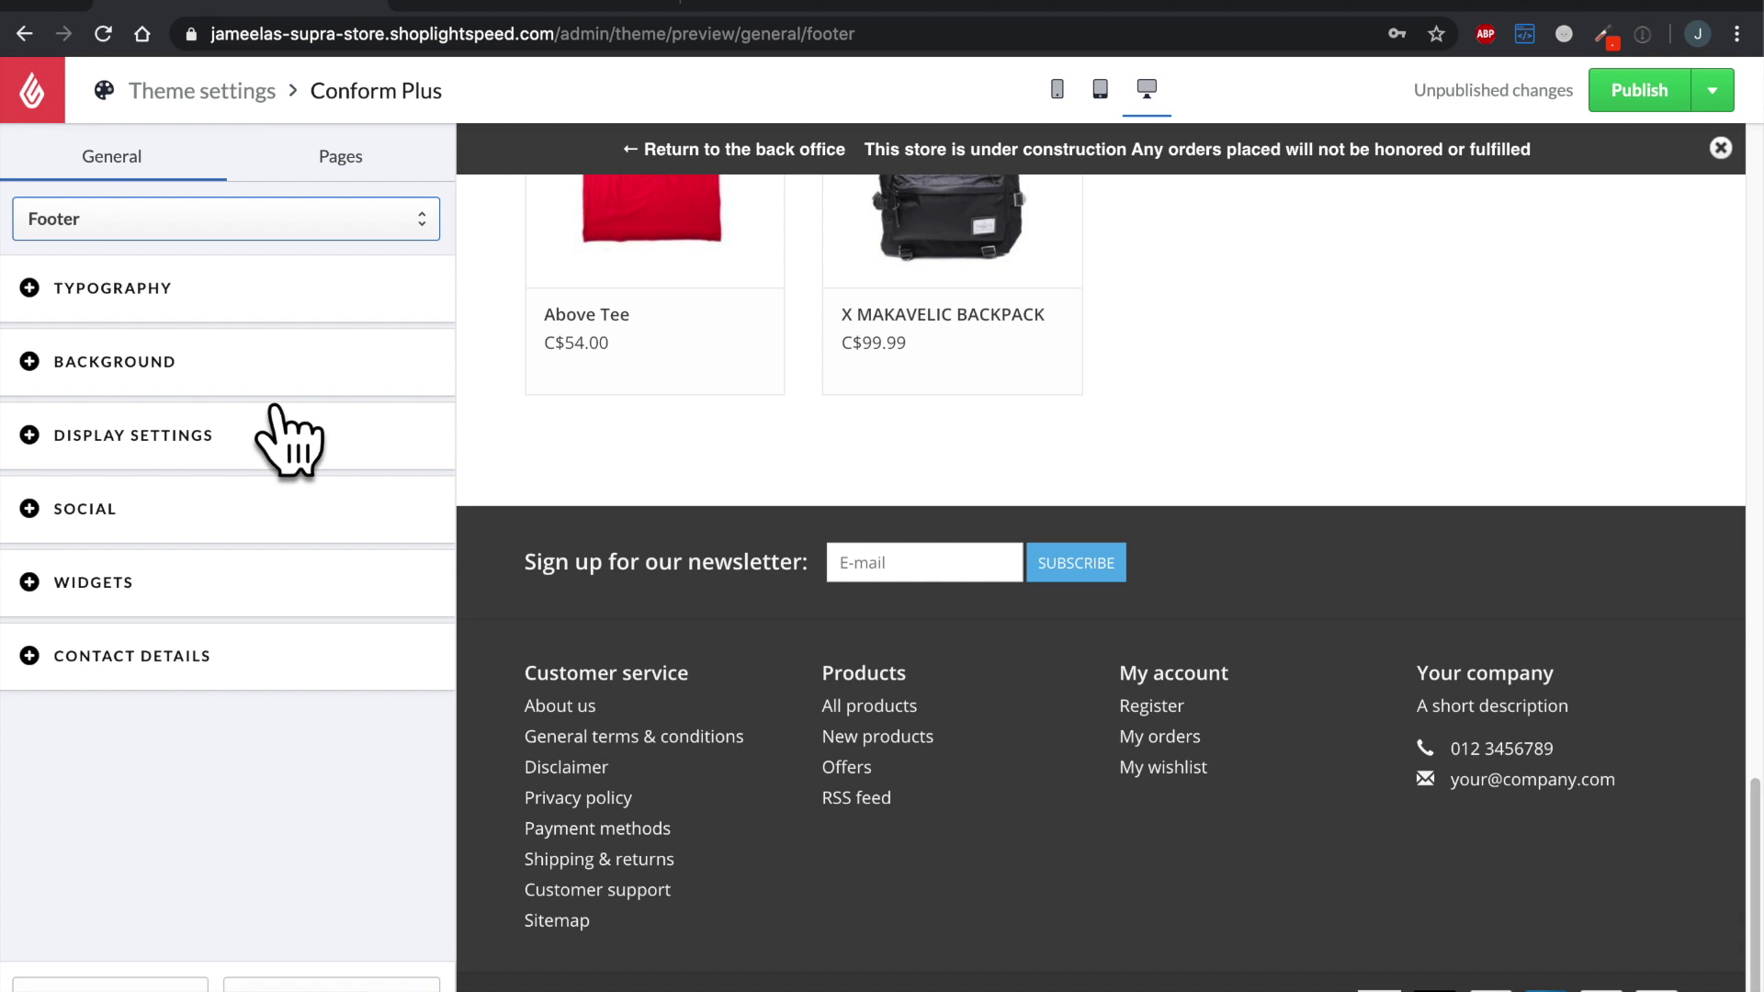
pyautogui.click(253, 385)
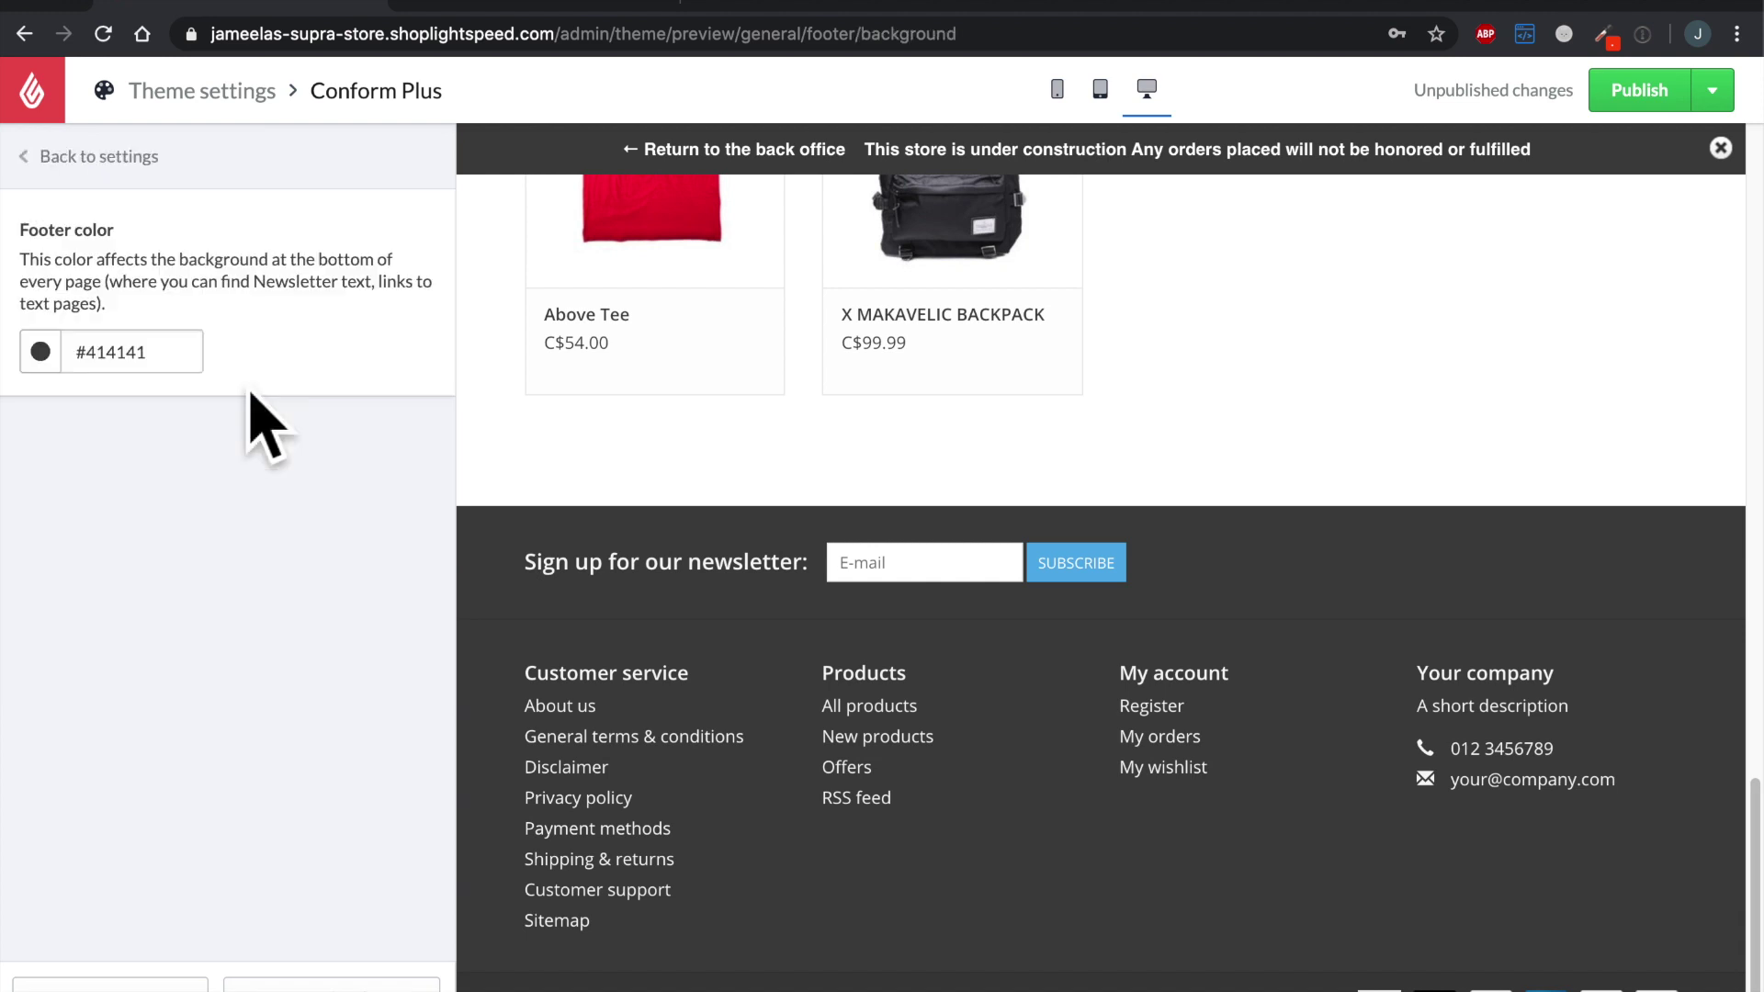
pyautogui.click(87, 363)
pyautogui.moveTo(51, 563); pyautogui.dragTo(43, 632)
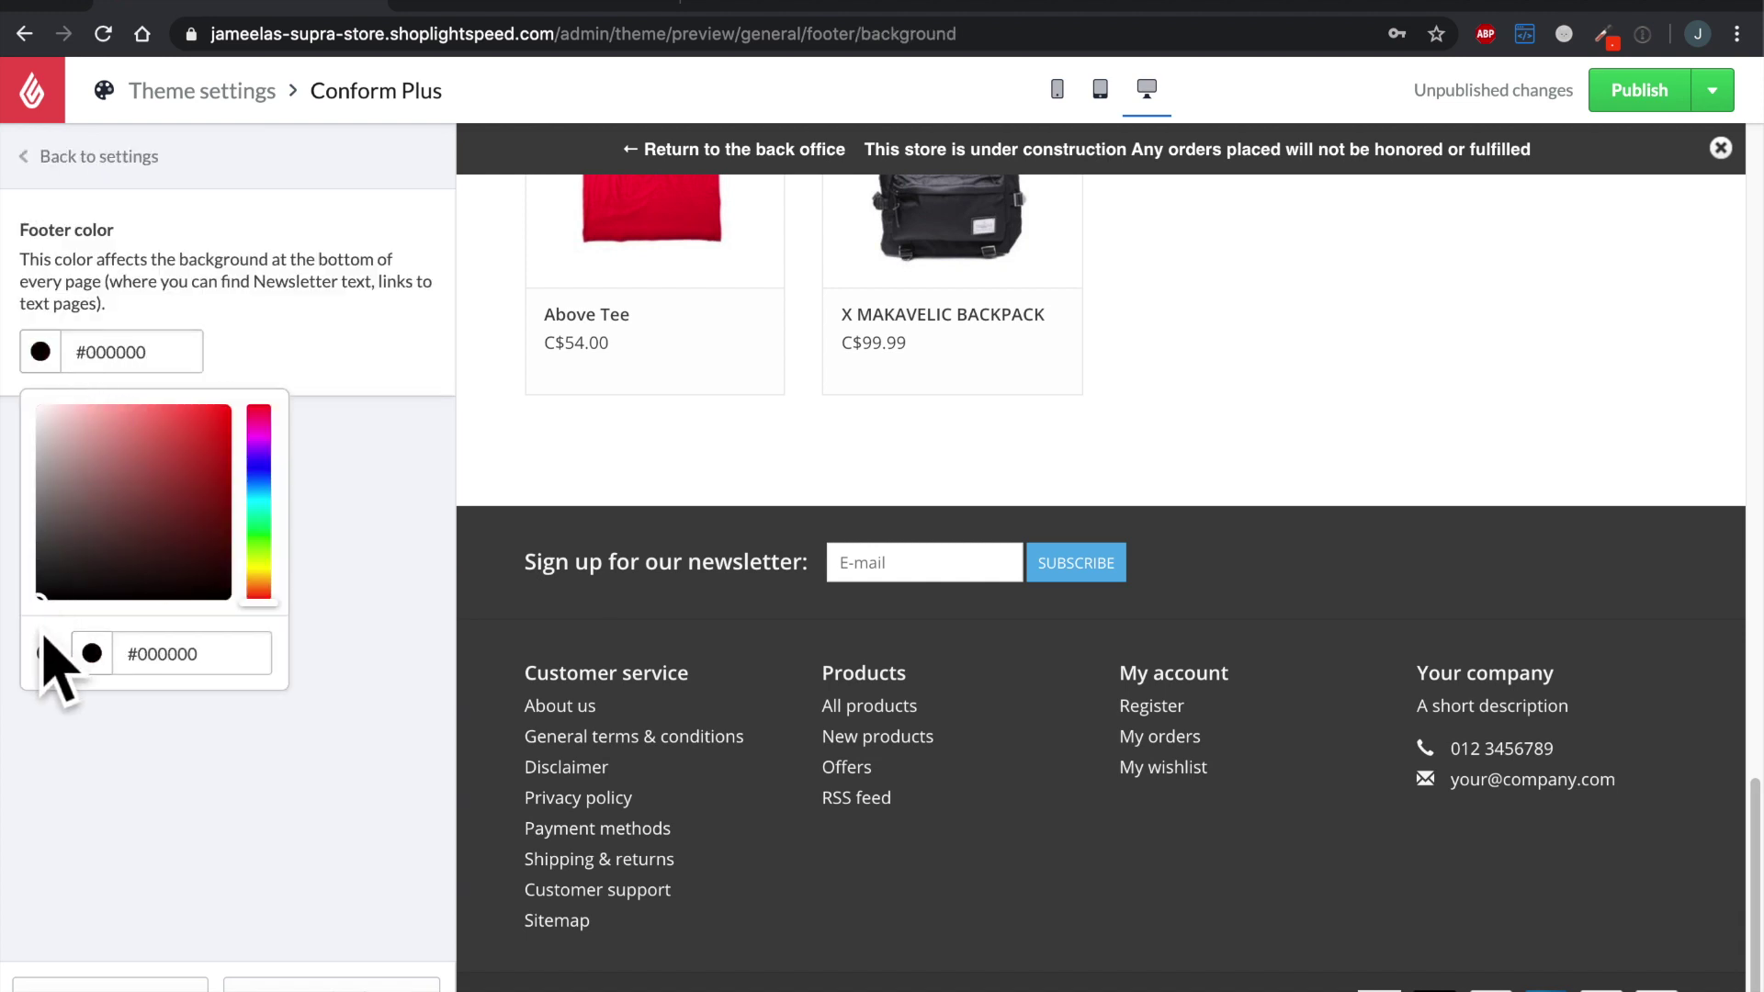
pyautogui.click(335, 648)
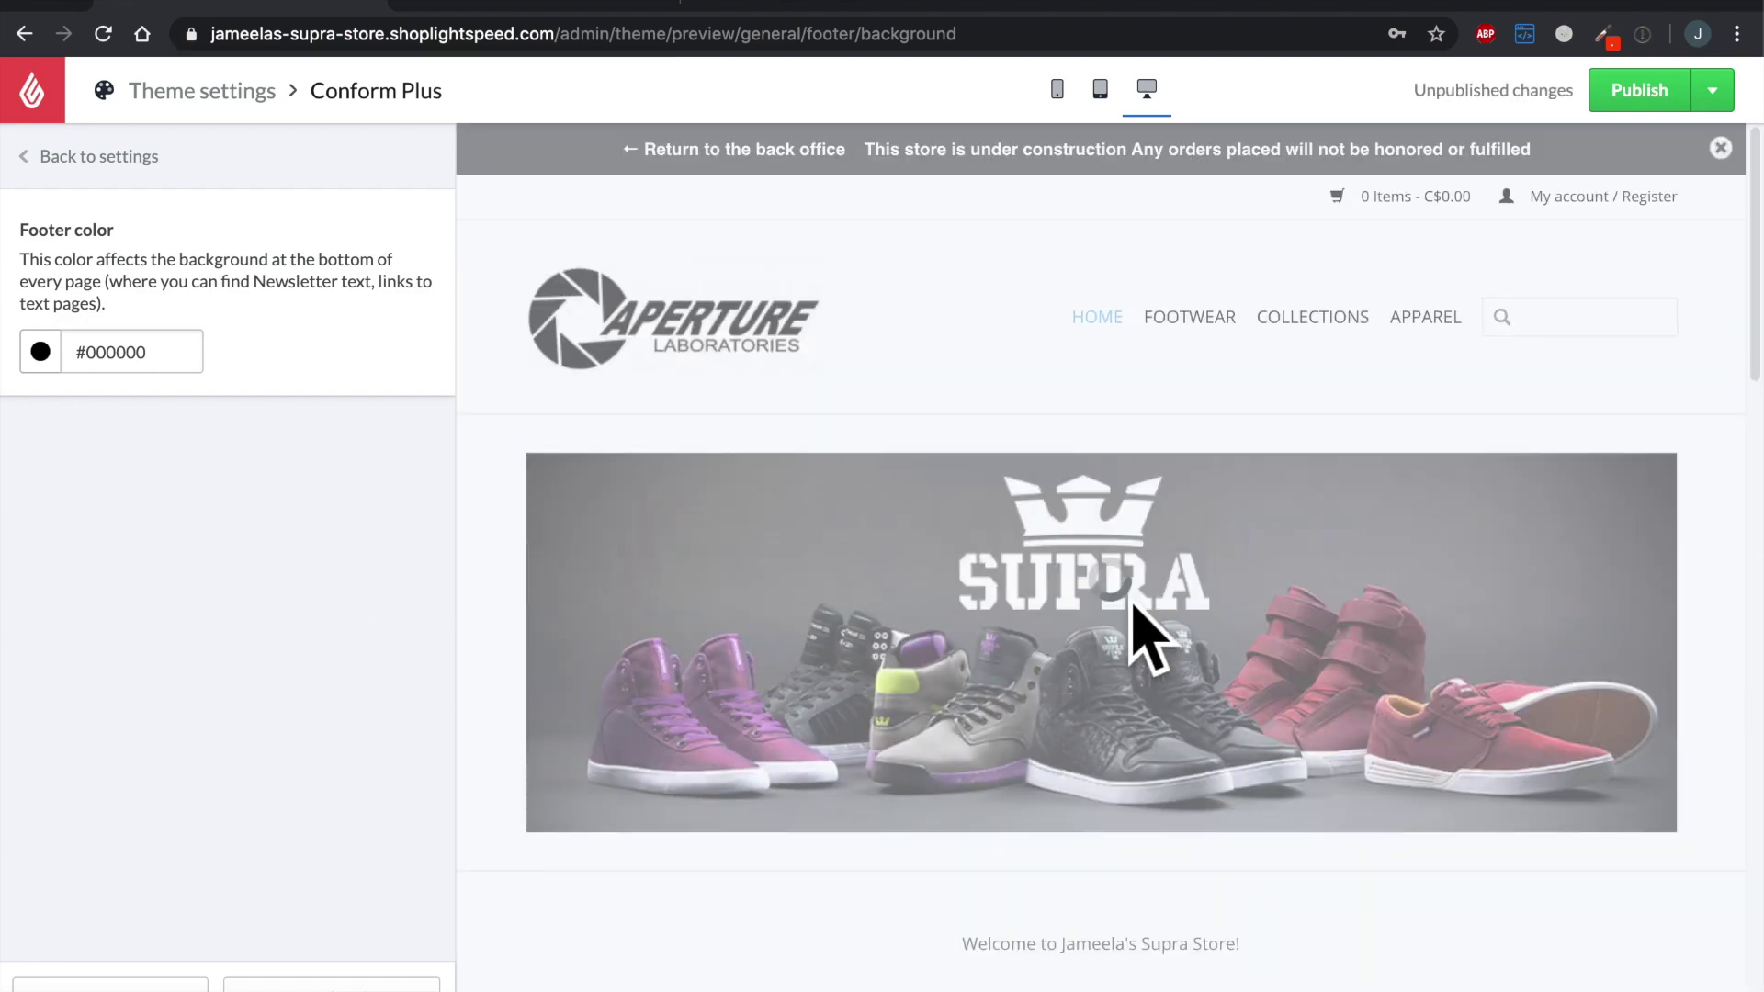
pyautogui.scroll(-12, 1139, 634)
pyautogui.scroll(-10, 1139, 634)
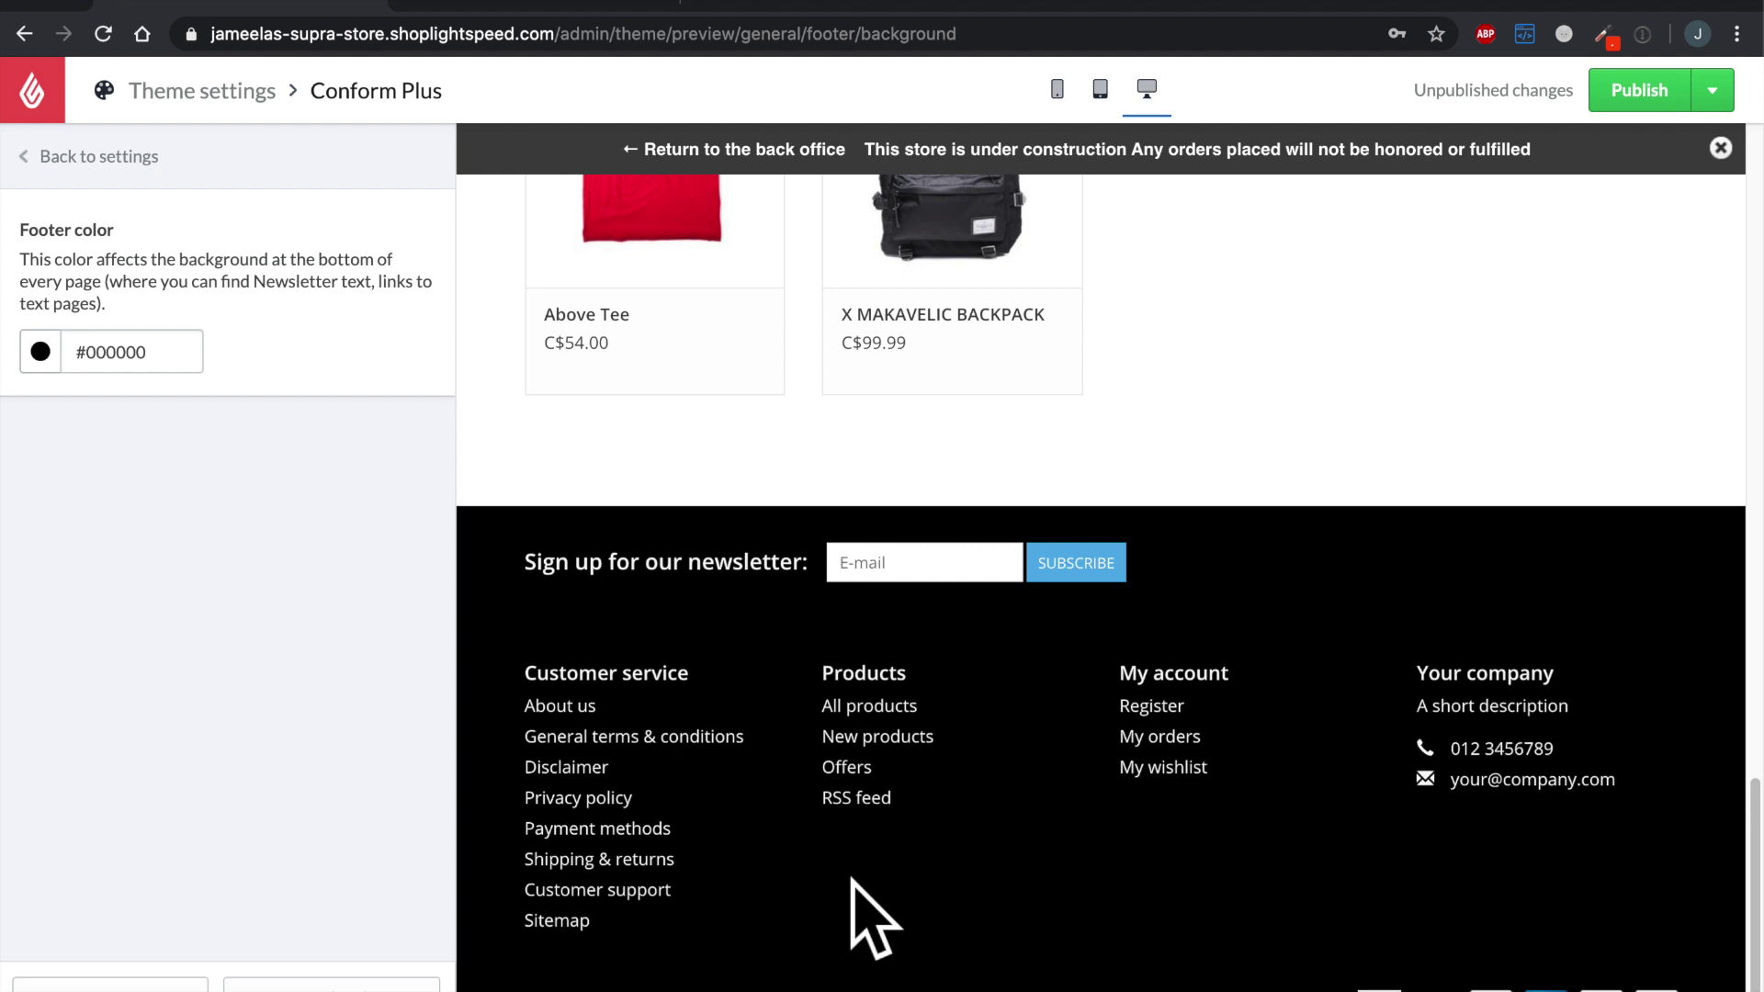
# Step: Publish the pending theme changes and return to the footer settings
pyautogui.click(1639, 106)
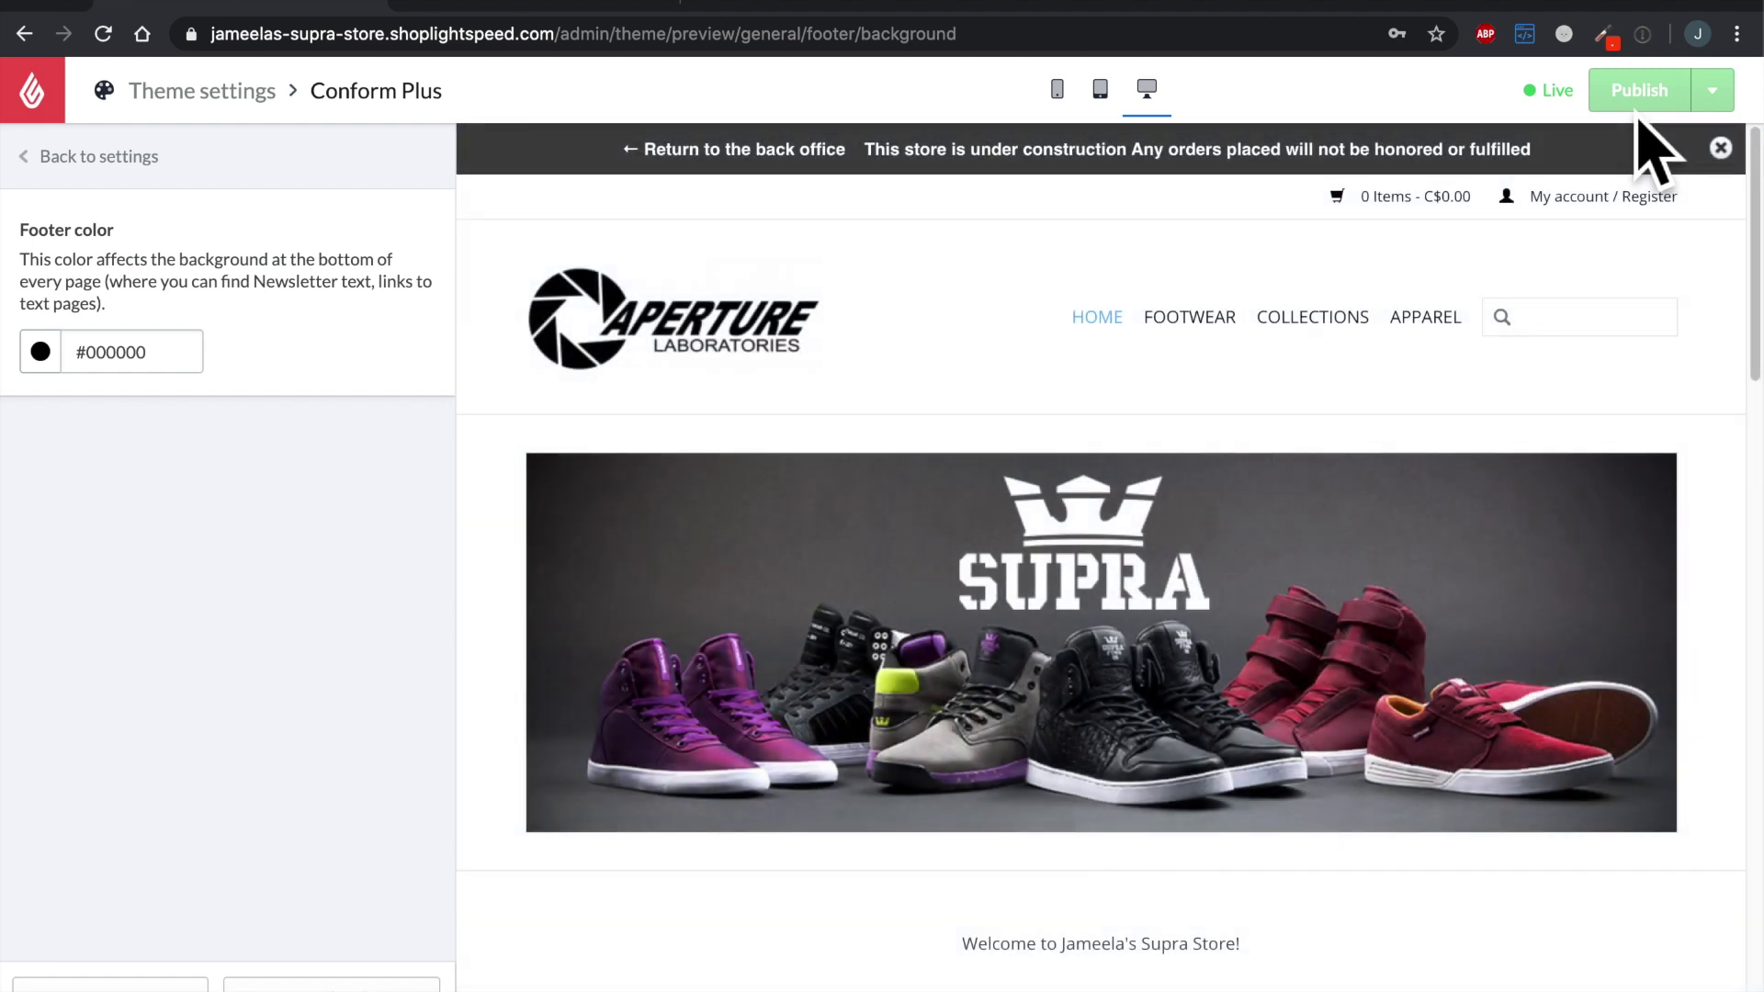
pyautogui.click(140, 188)
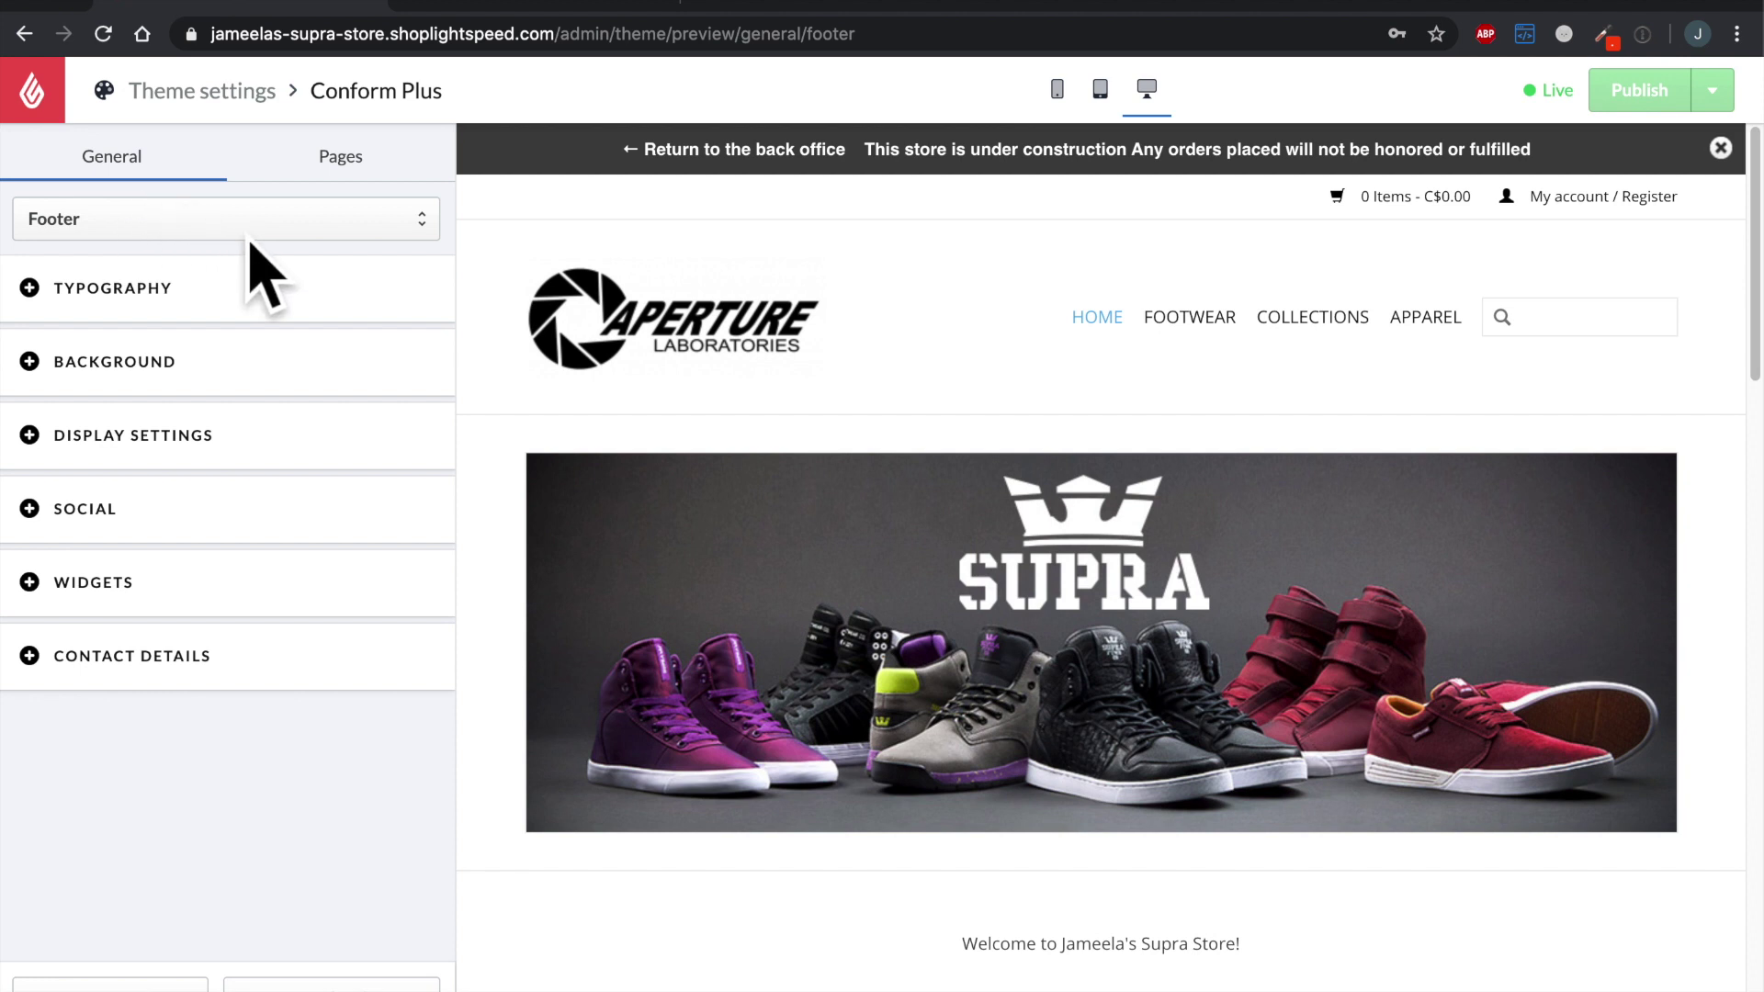
# Step: Read the newsletter form option in the footer's display settings, check the form in the preview, and return to the footer settings
pyautogui.click(195, 457)
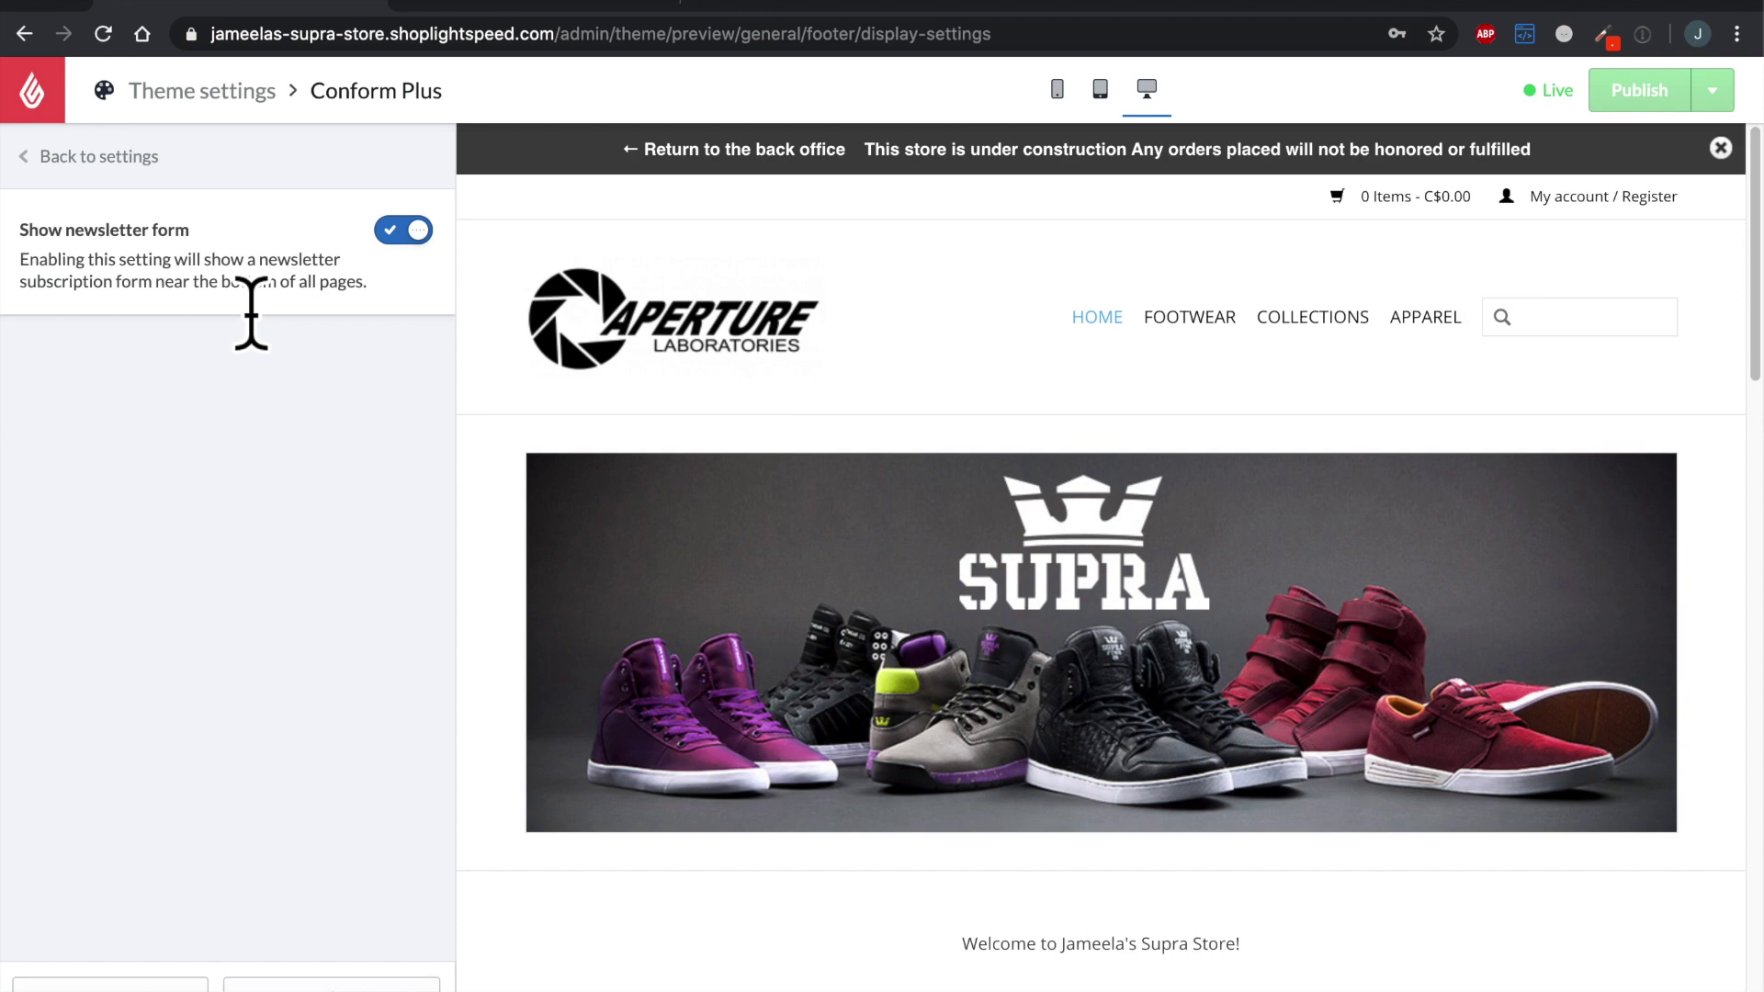
pyautogui.scroll(-15, 521, 501)
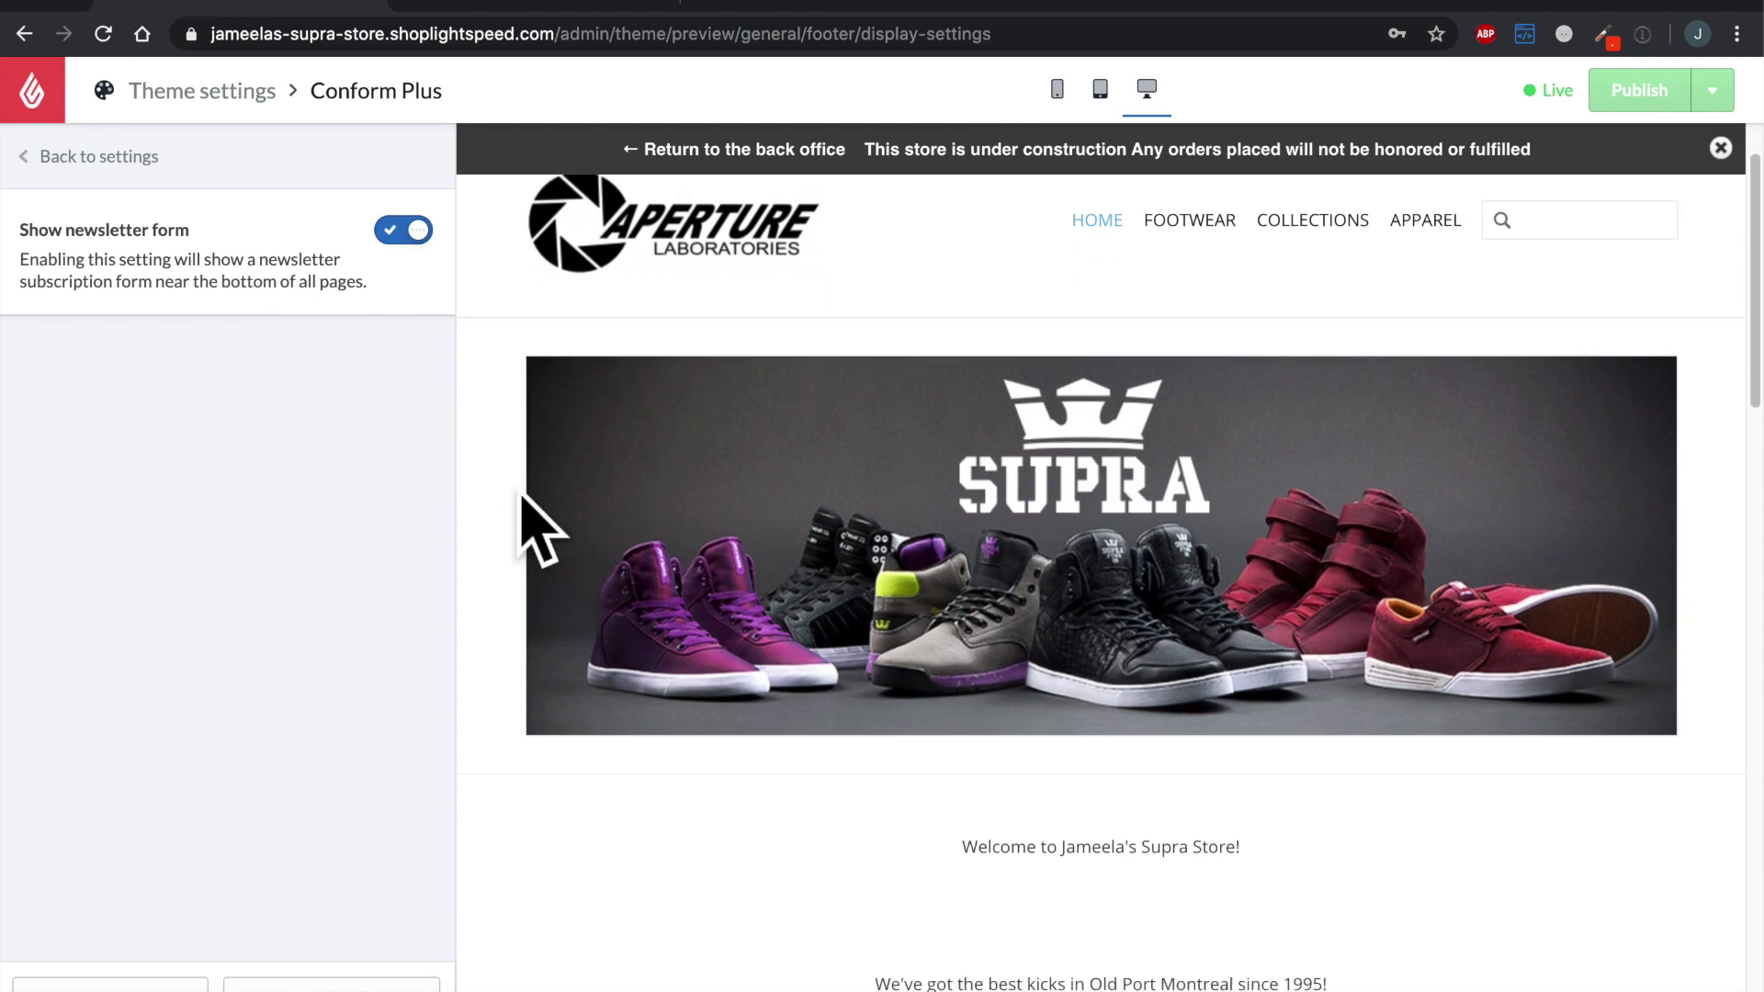
pyautogui.scroll(-10, 528, 514)
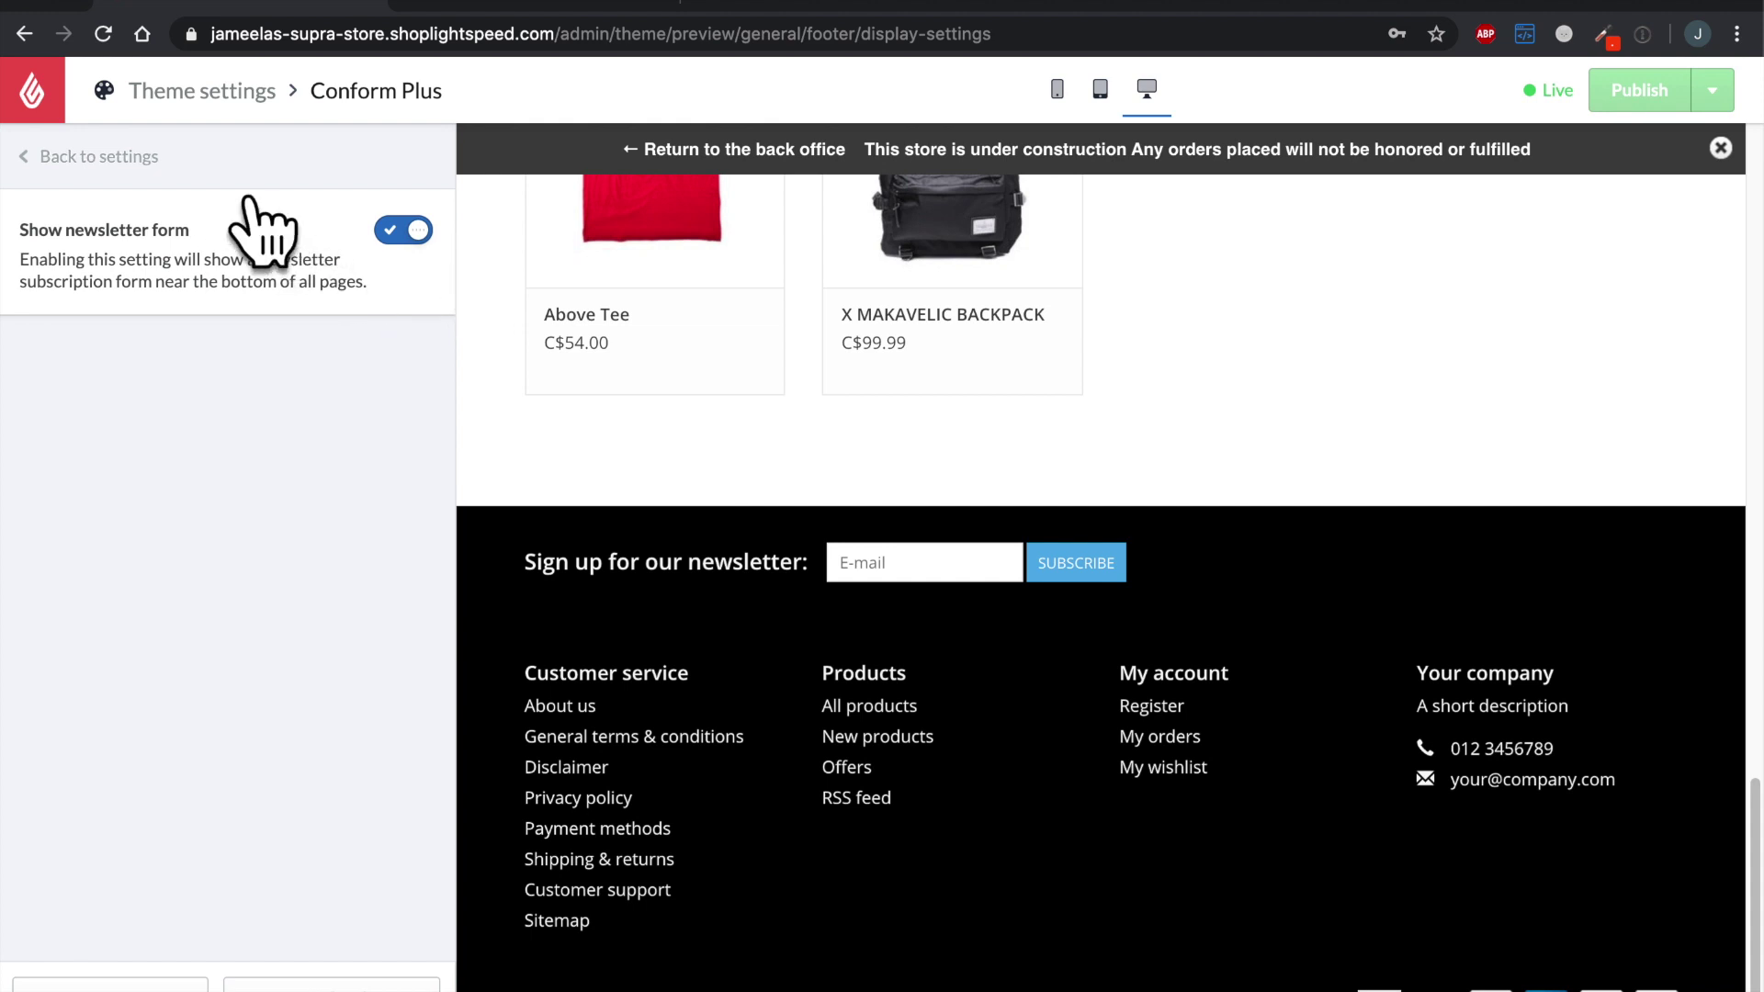
pyautogui.click(173, 175)
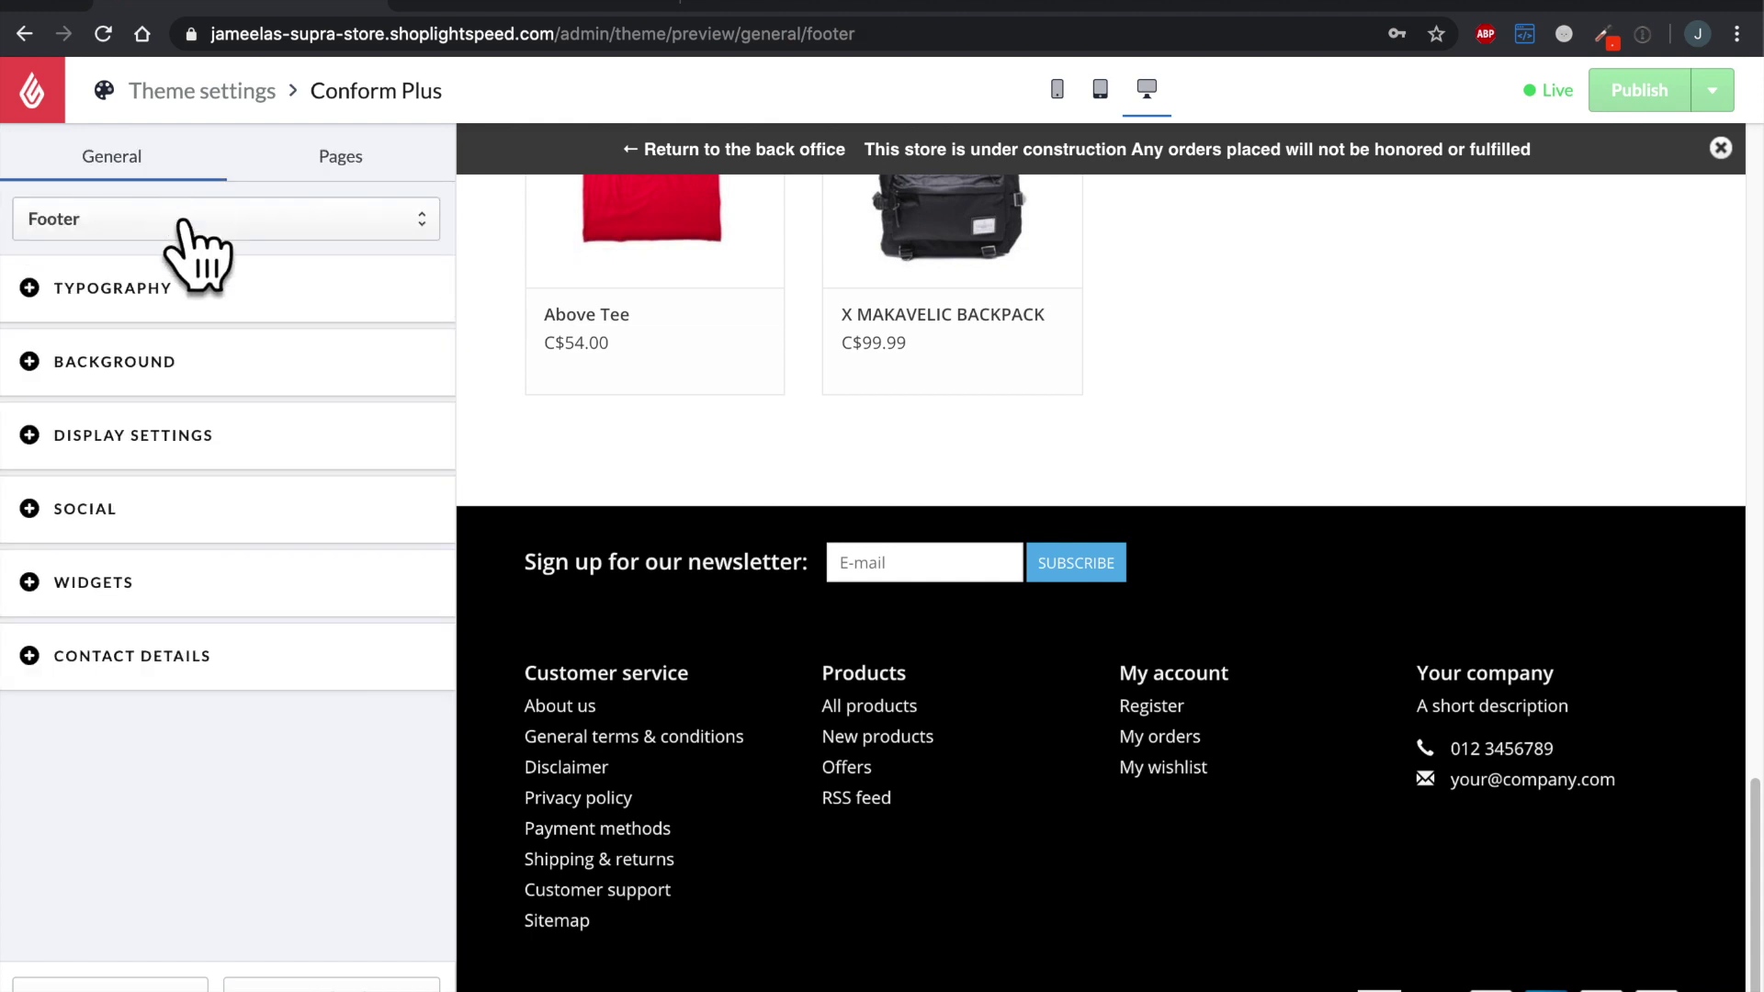
# Step: Set the Facebook URL in the footer's social settings to facebook.com/lightspeedhq and check its icon in the footer preview
pyautogui.click(165, 541)
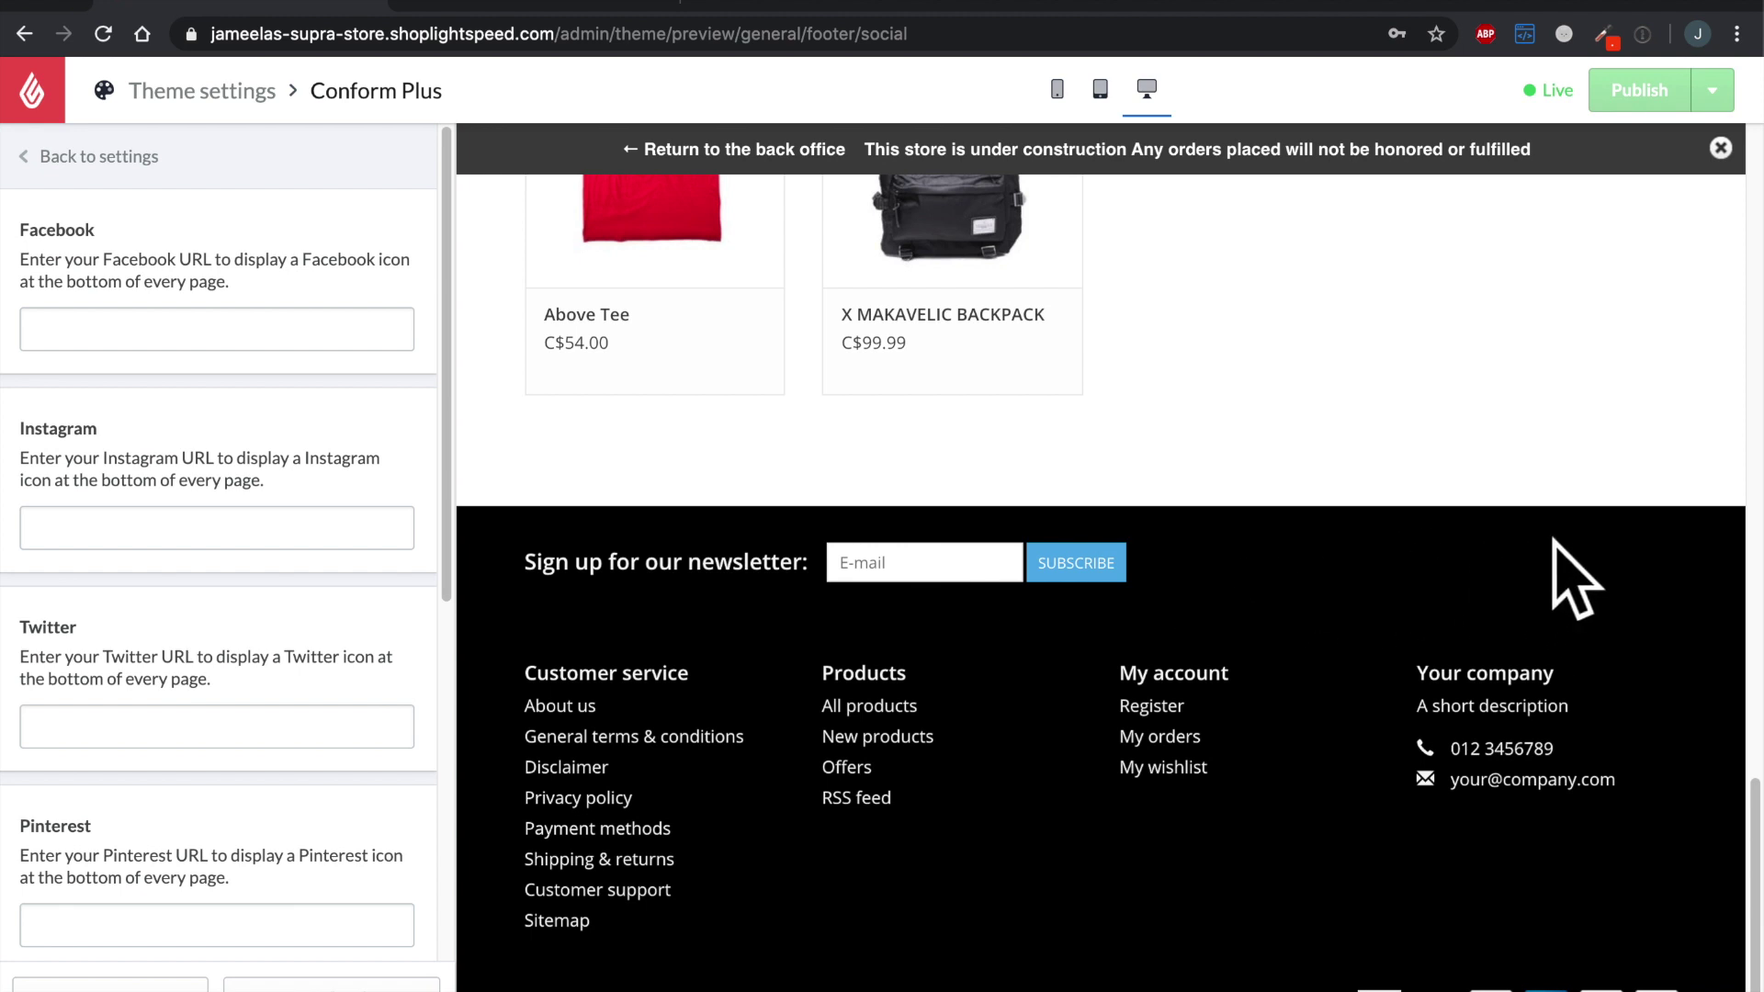
pyautogui.click(261, 349)
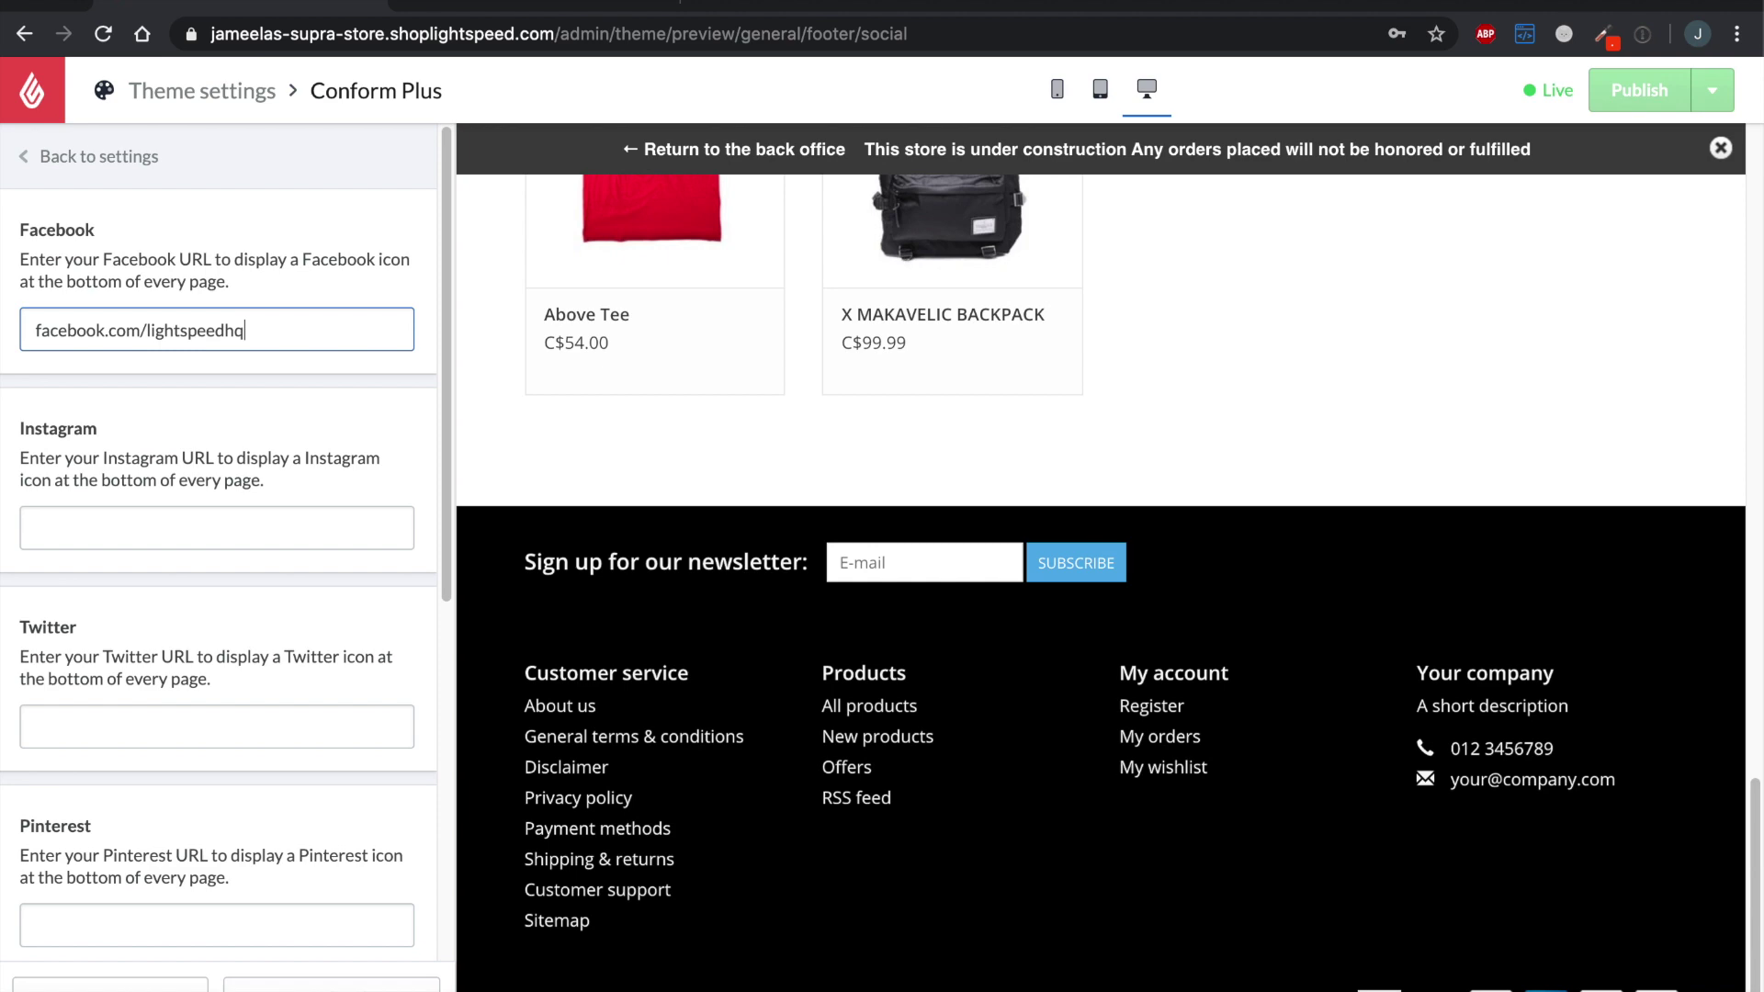
pyautogui.click(211, 422)
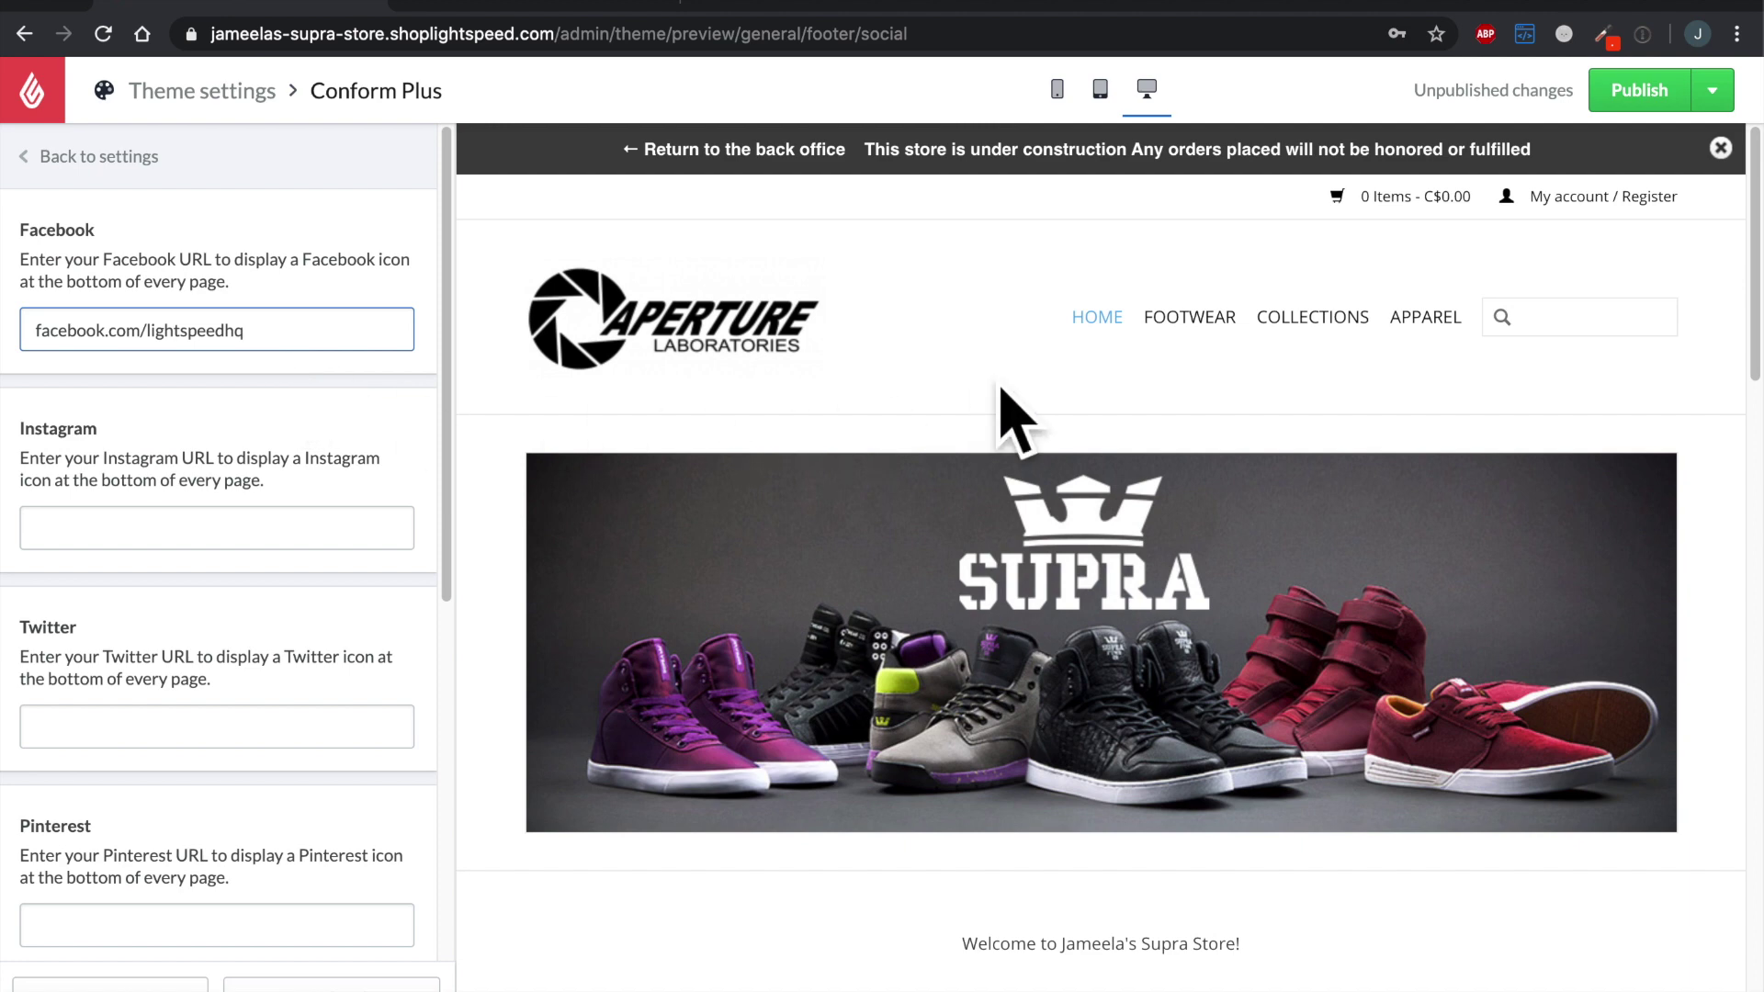
pyautogui.scroll(-10, 998, 393)
pyautogui.scroll(-15, 1001, 390)
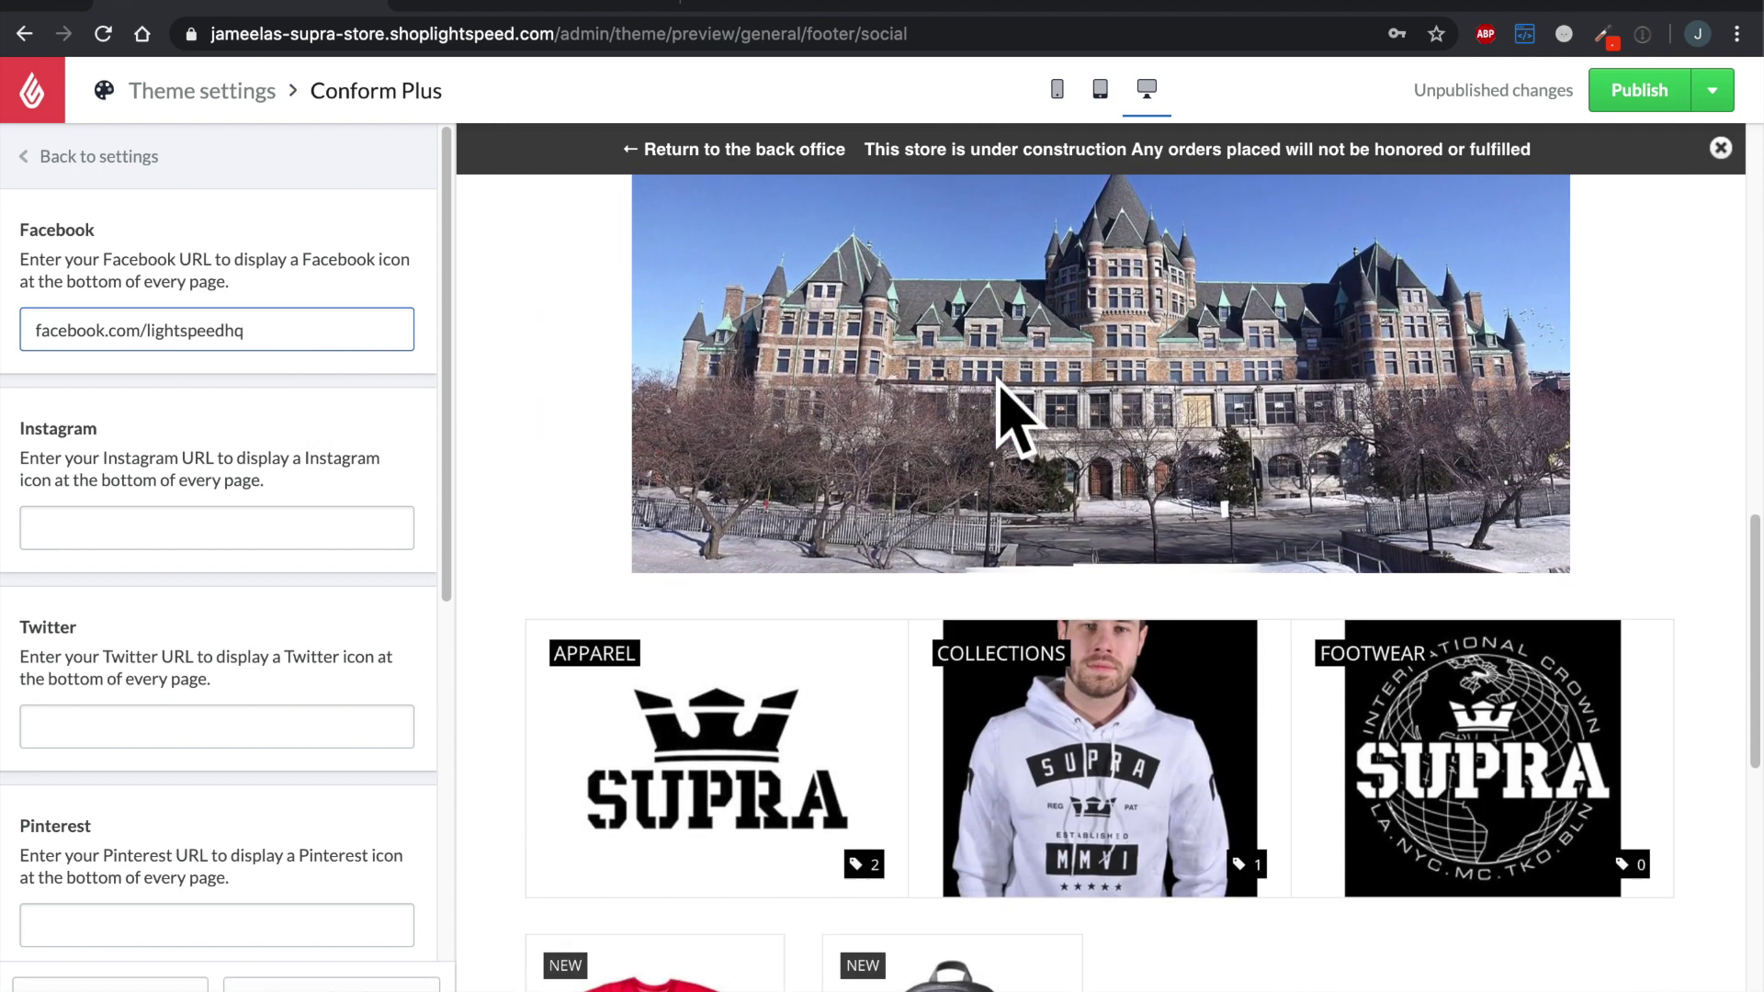
pyautogui.scroll(-2, 998, 393)
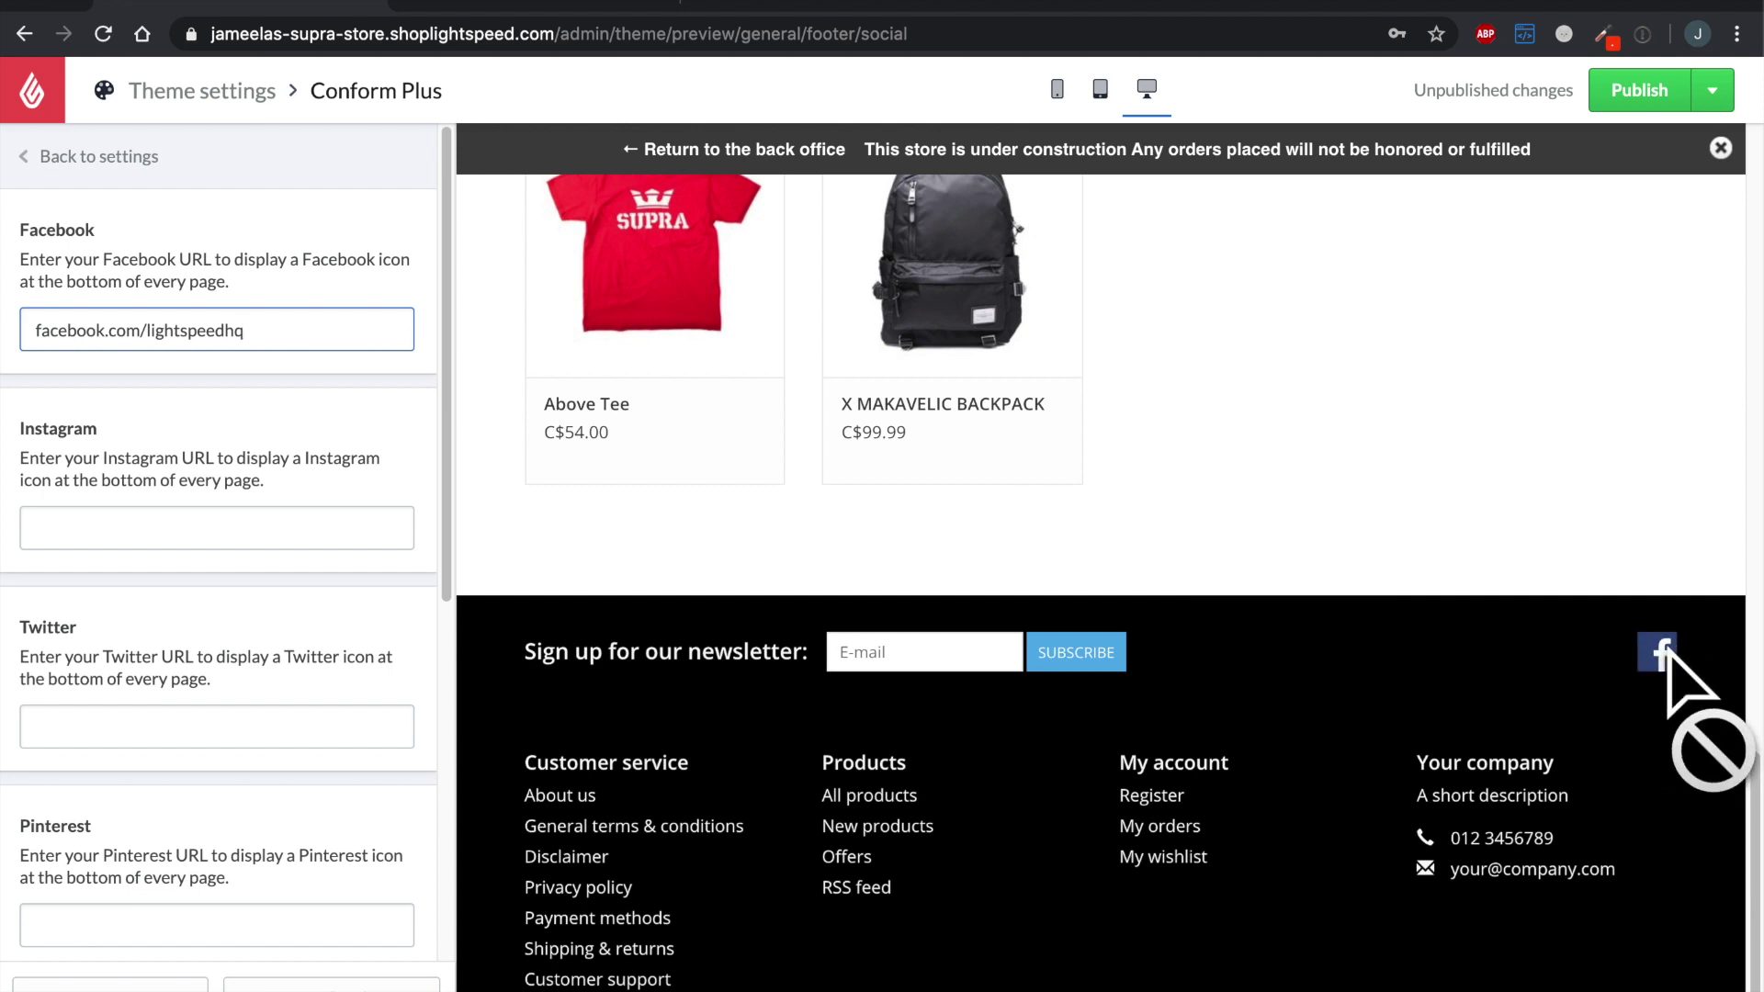
# Step: Set the footer's Instagram URL to instagram.com.lightspeedhq and check its icon in the footer preview
pyautogui.click(309, 538)
pyautogui.write('instagram.com.lightspeedhq')
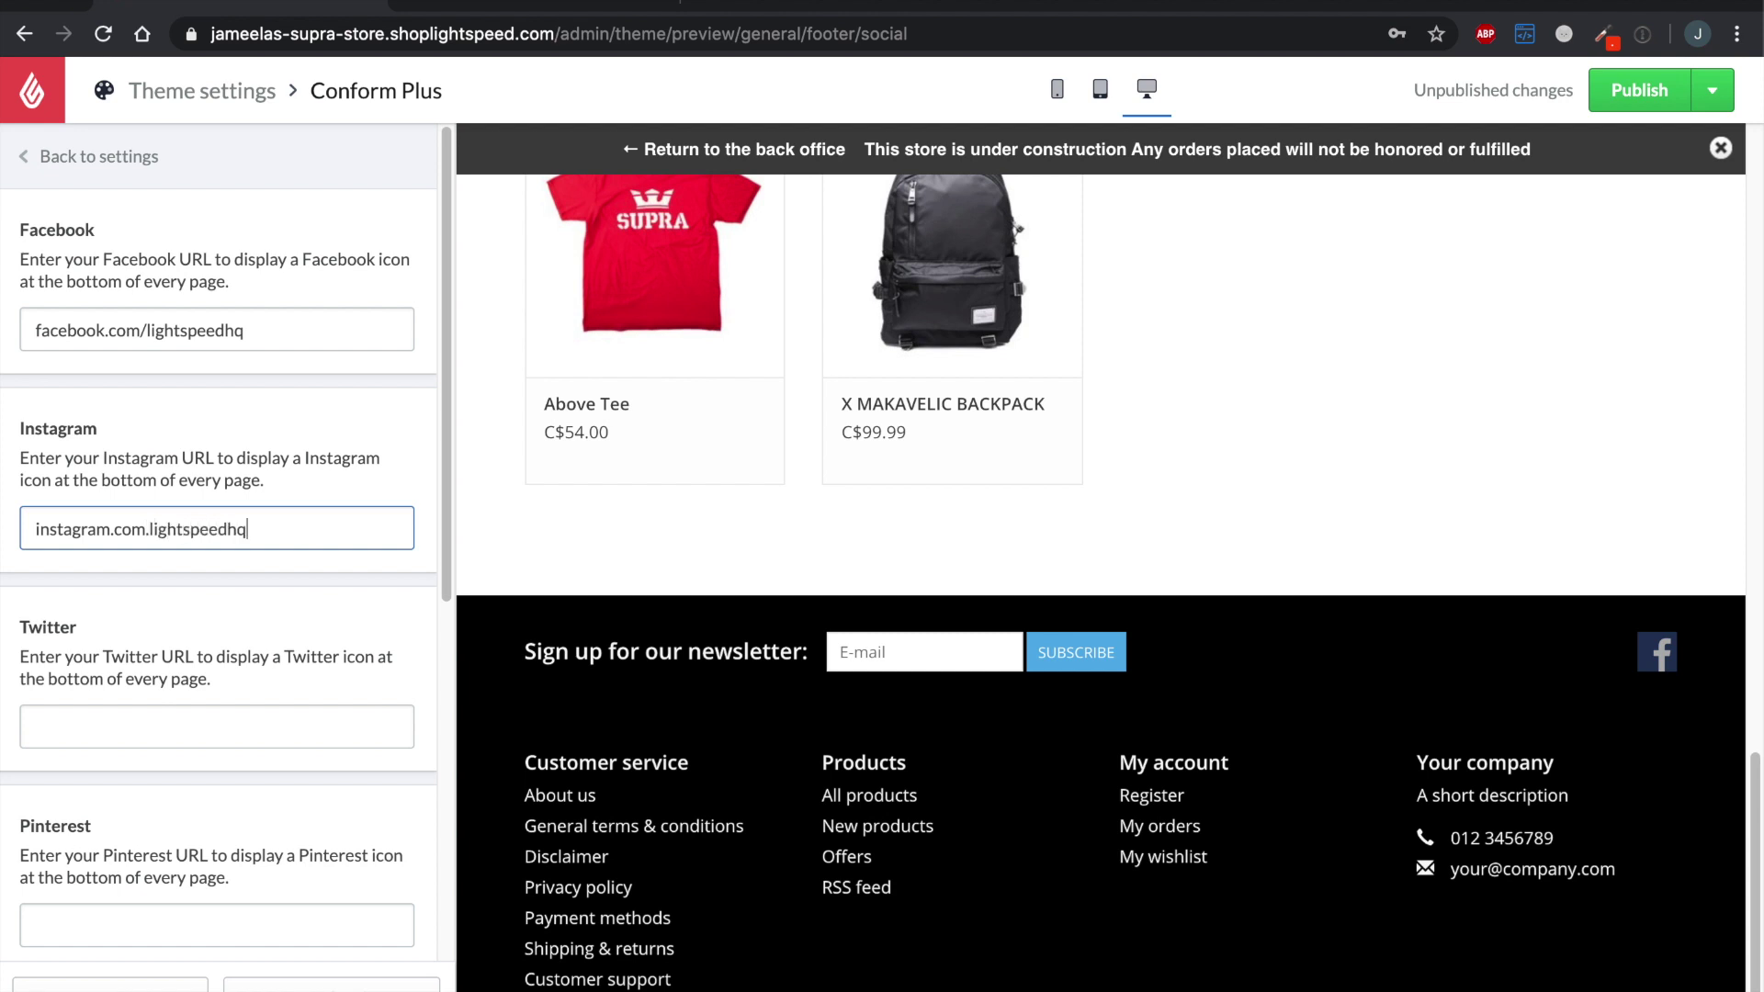
pyautogui.click(216, 625)
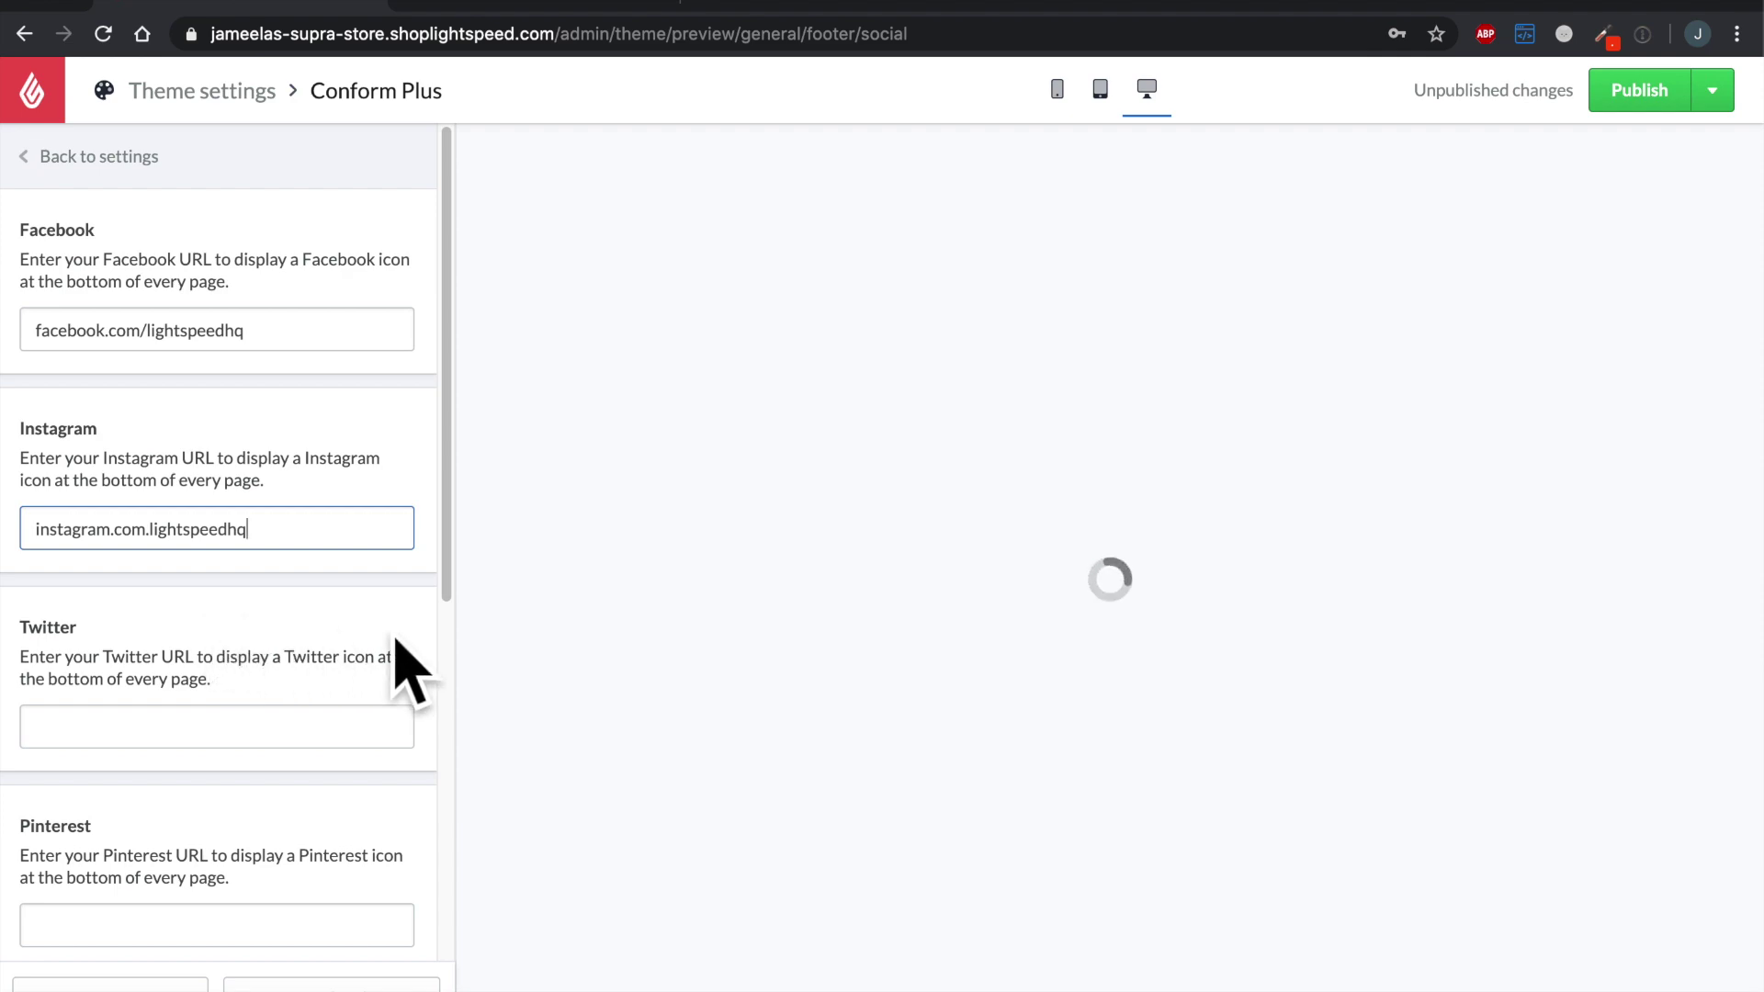
pyautogui.scroll(-15, 1414, 634)
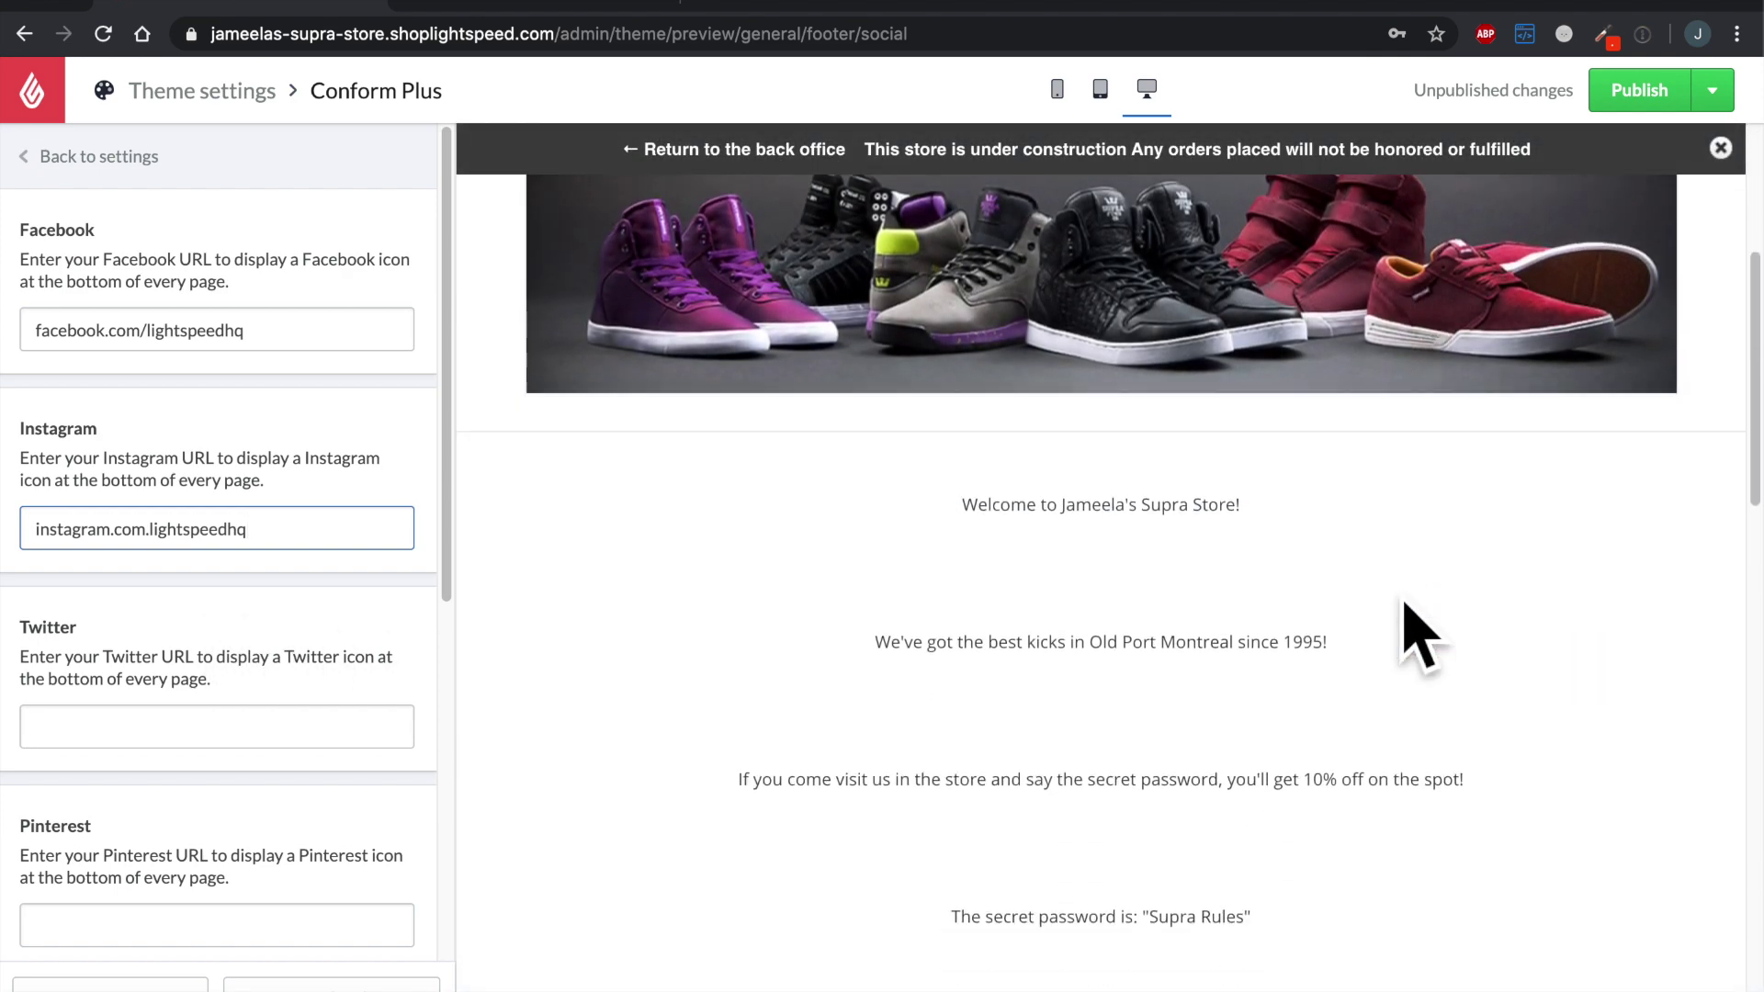
pyautogui.scroll(-8, 1415, 634)
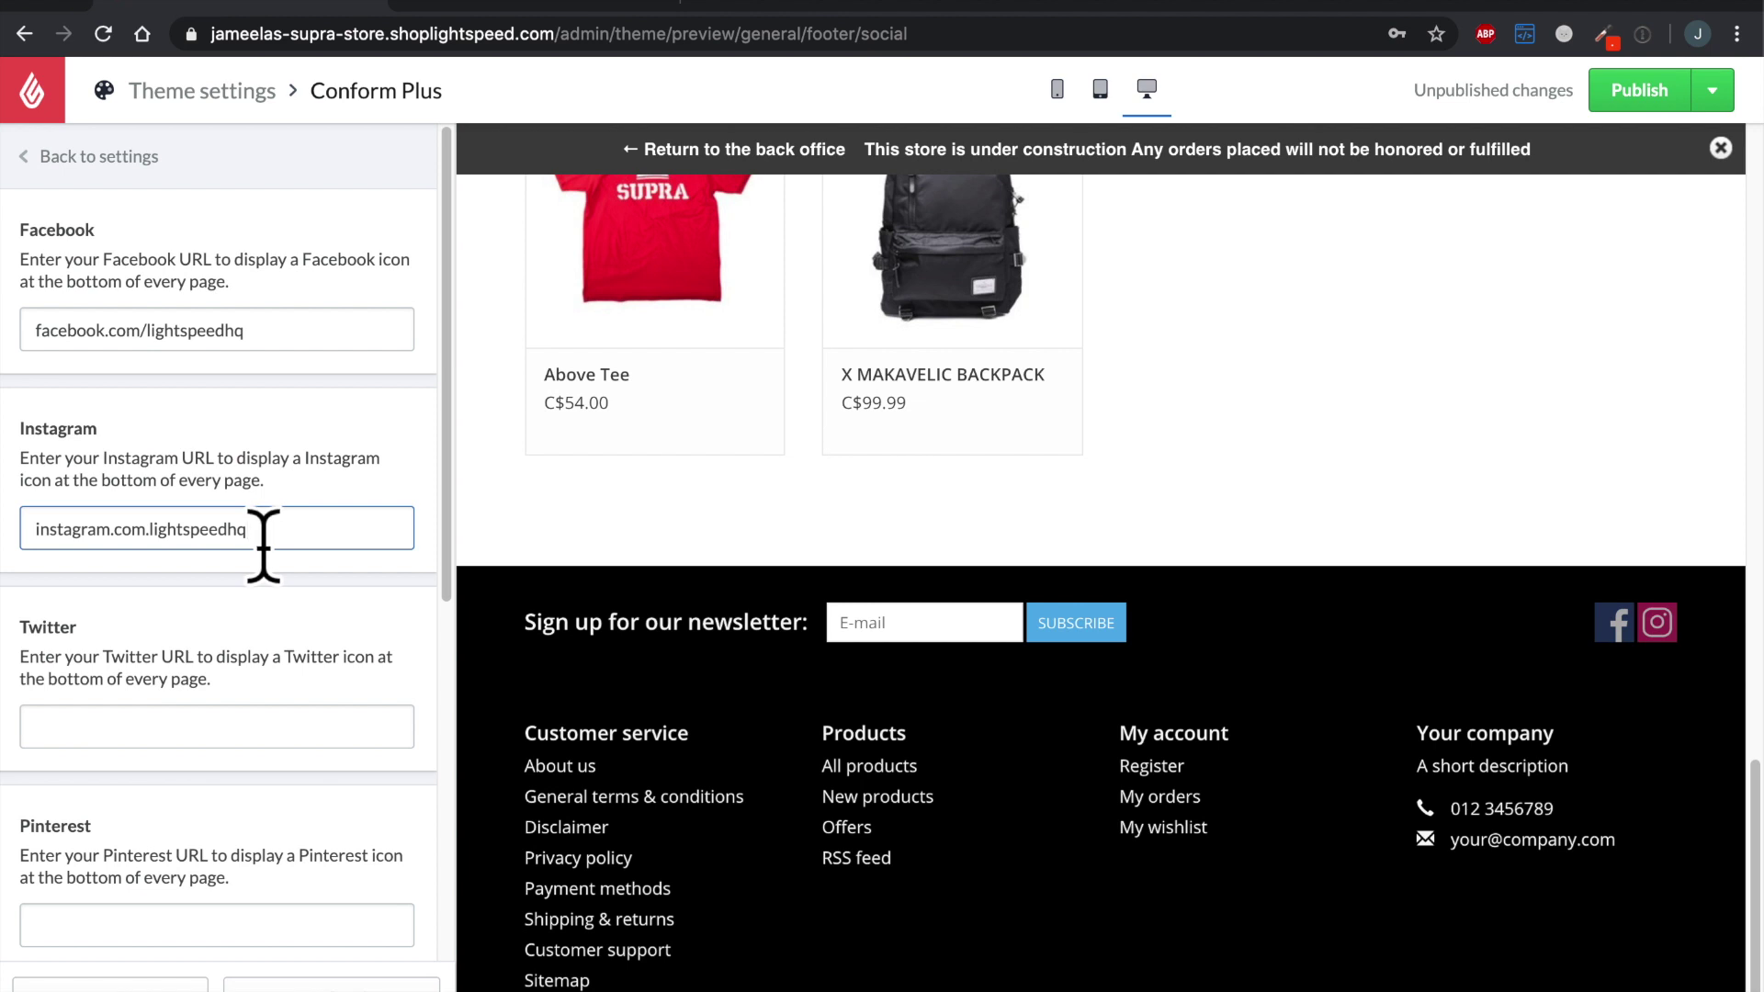
# Step: Look over the remaining social URL fields and the footer's widget settings, and return to the footer settings
pyautogui.scroll(-3, 264, 546)
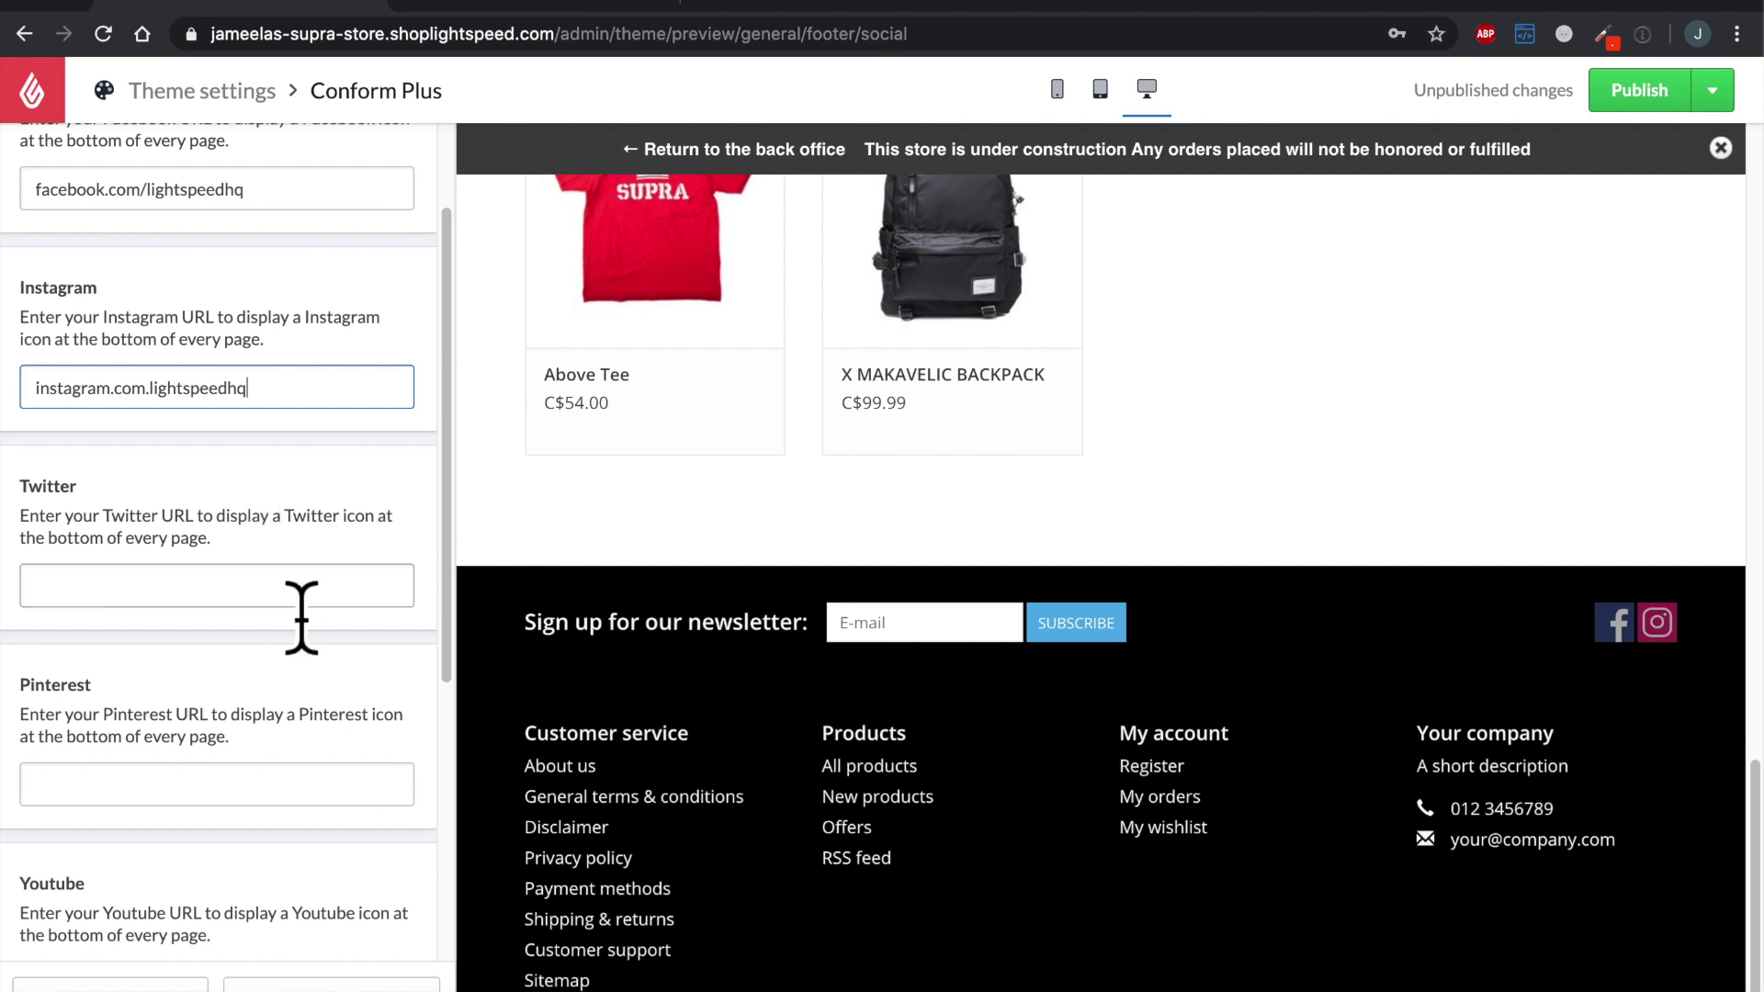
pyautogui.click(169, 597)
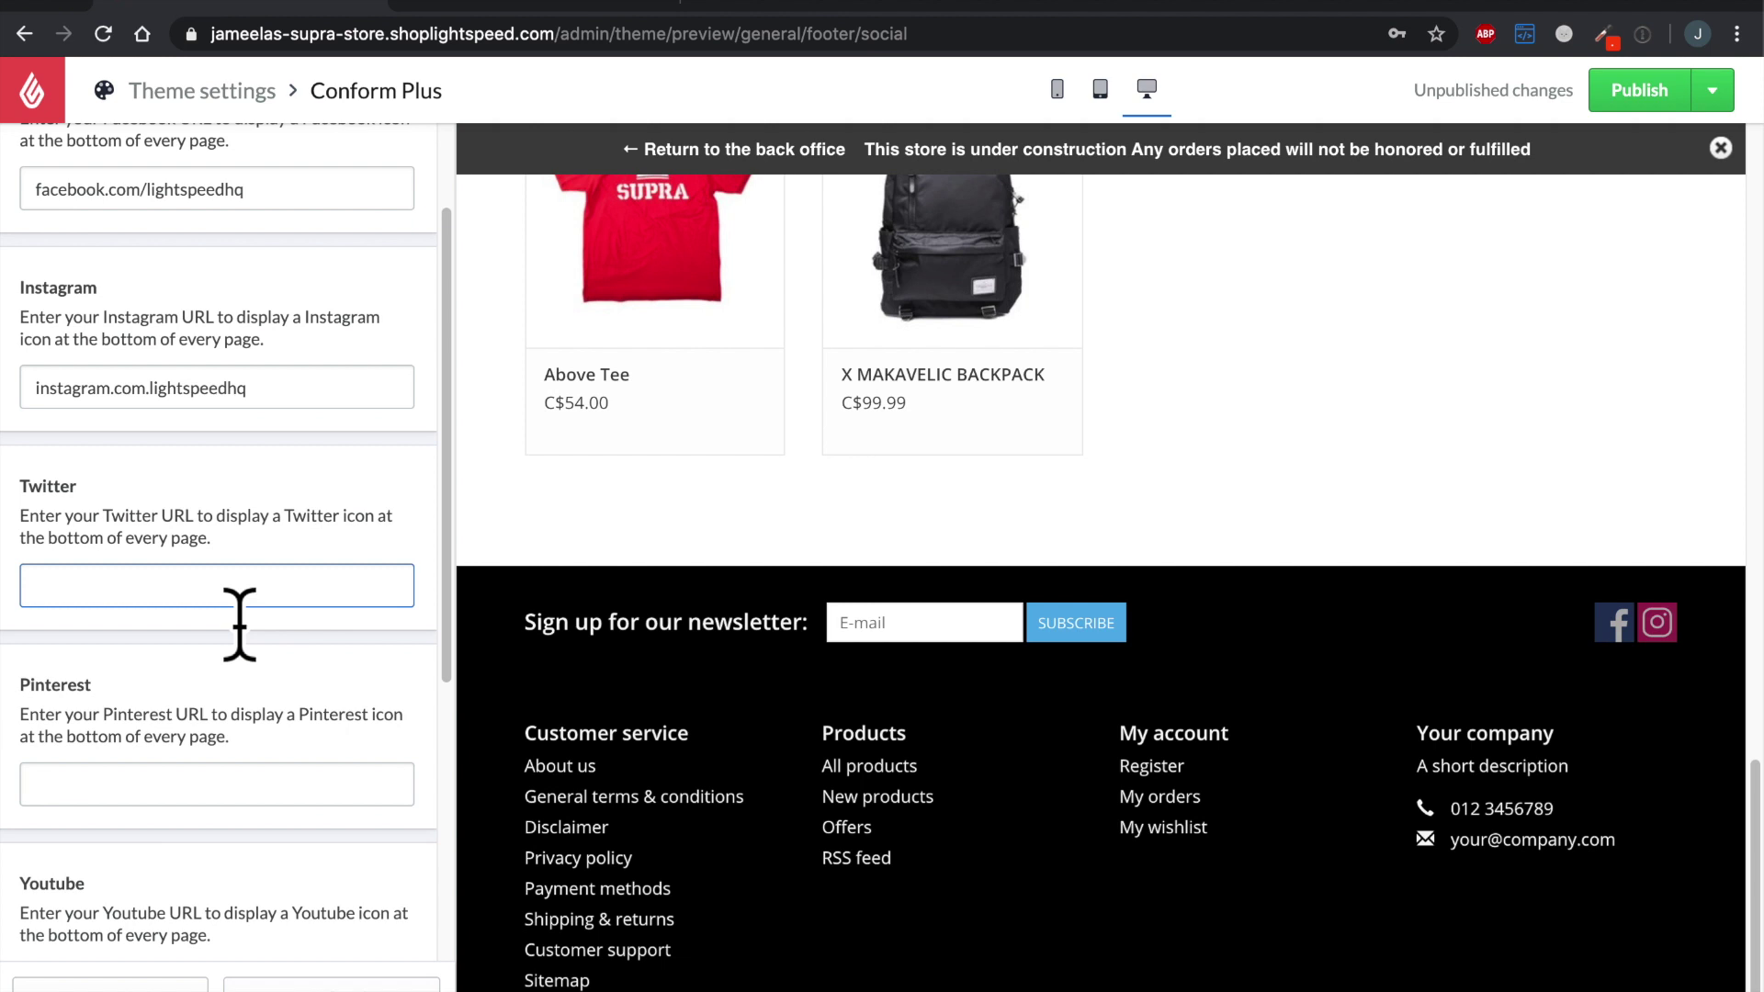
pyautogui.scroll(3, 239, 624)
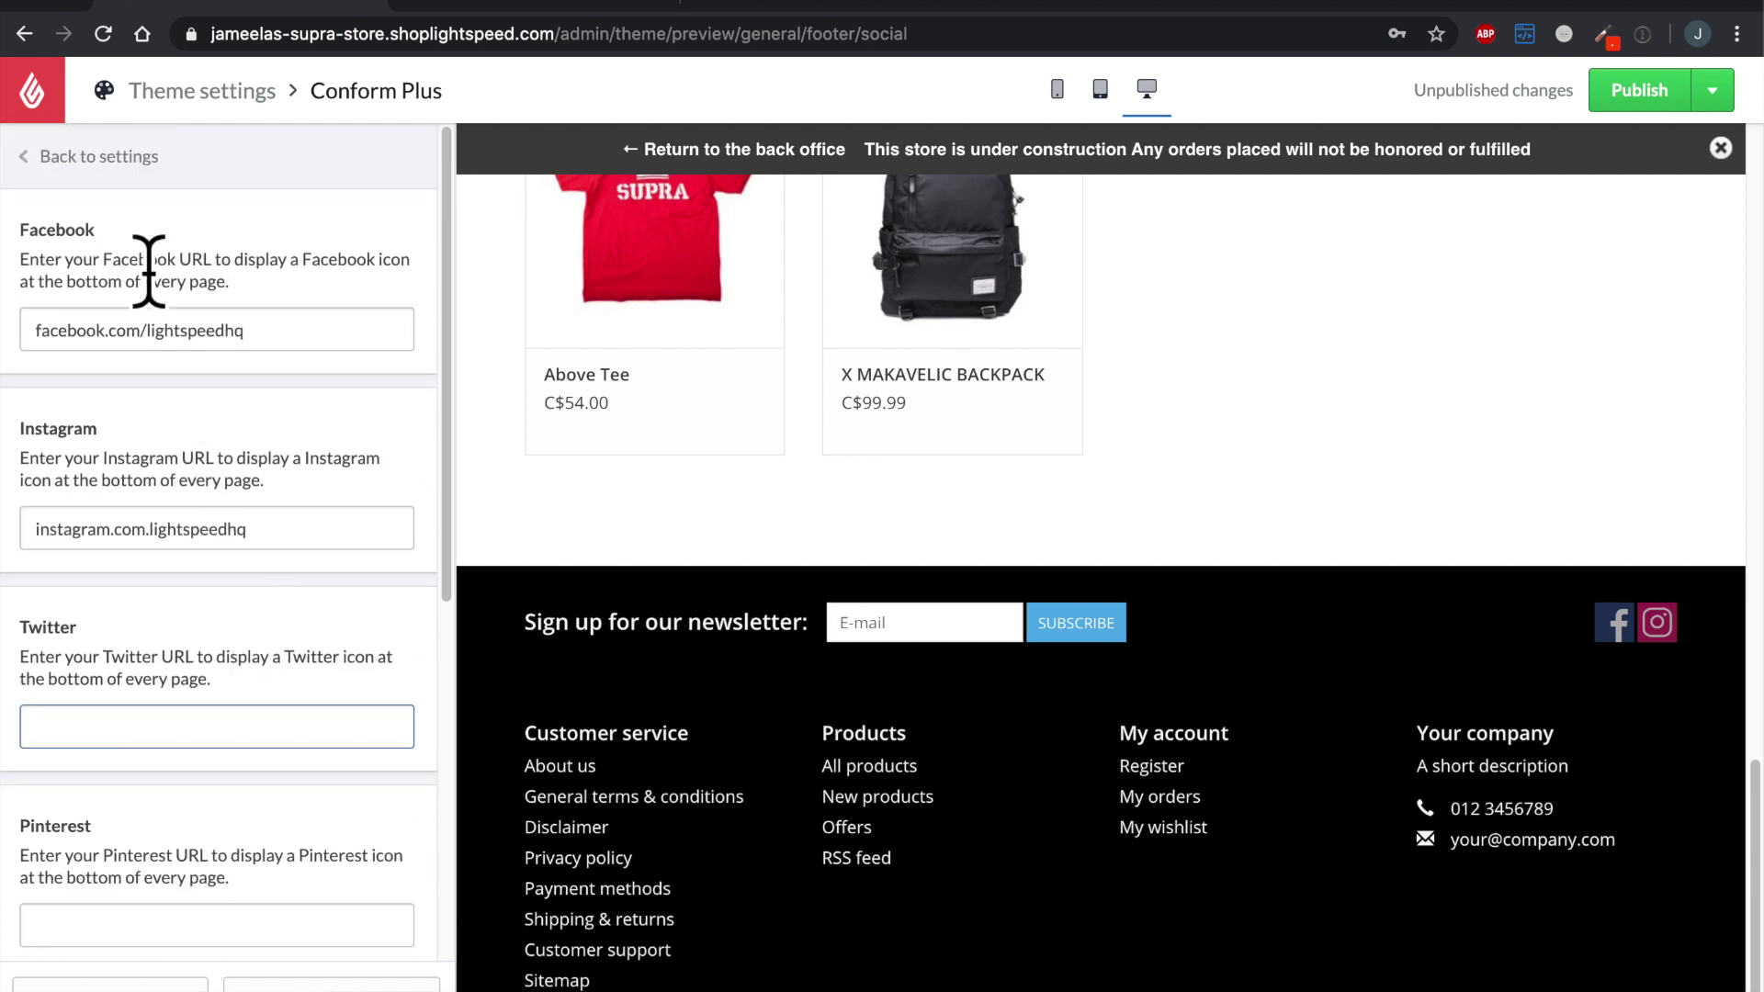
pyautogui.click(138, 160)
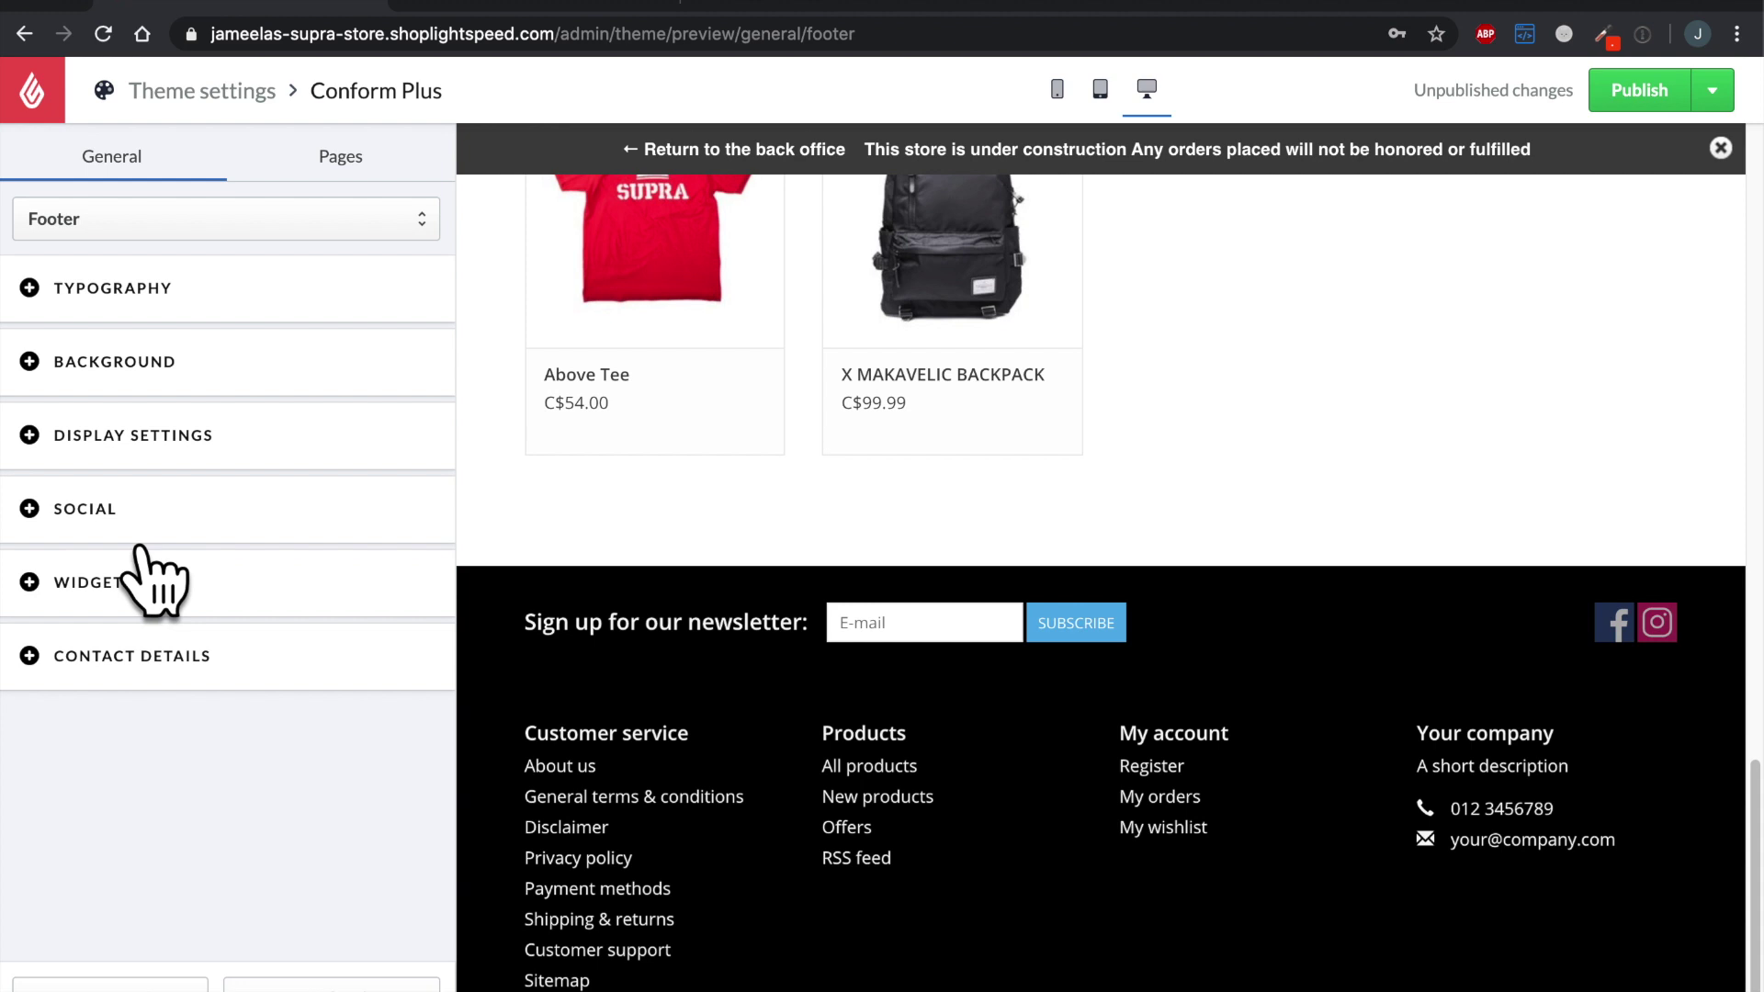
pyautogui.click(209, 588)
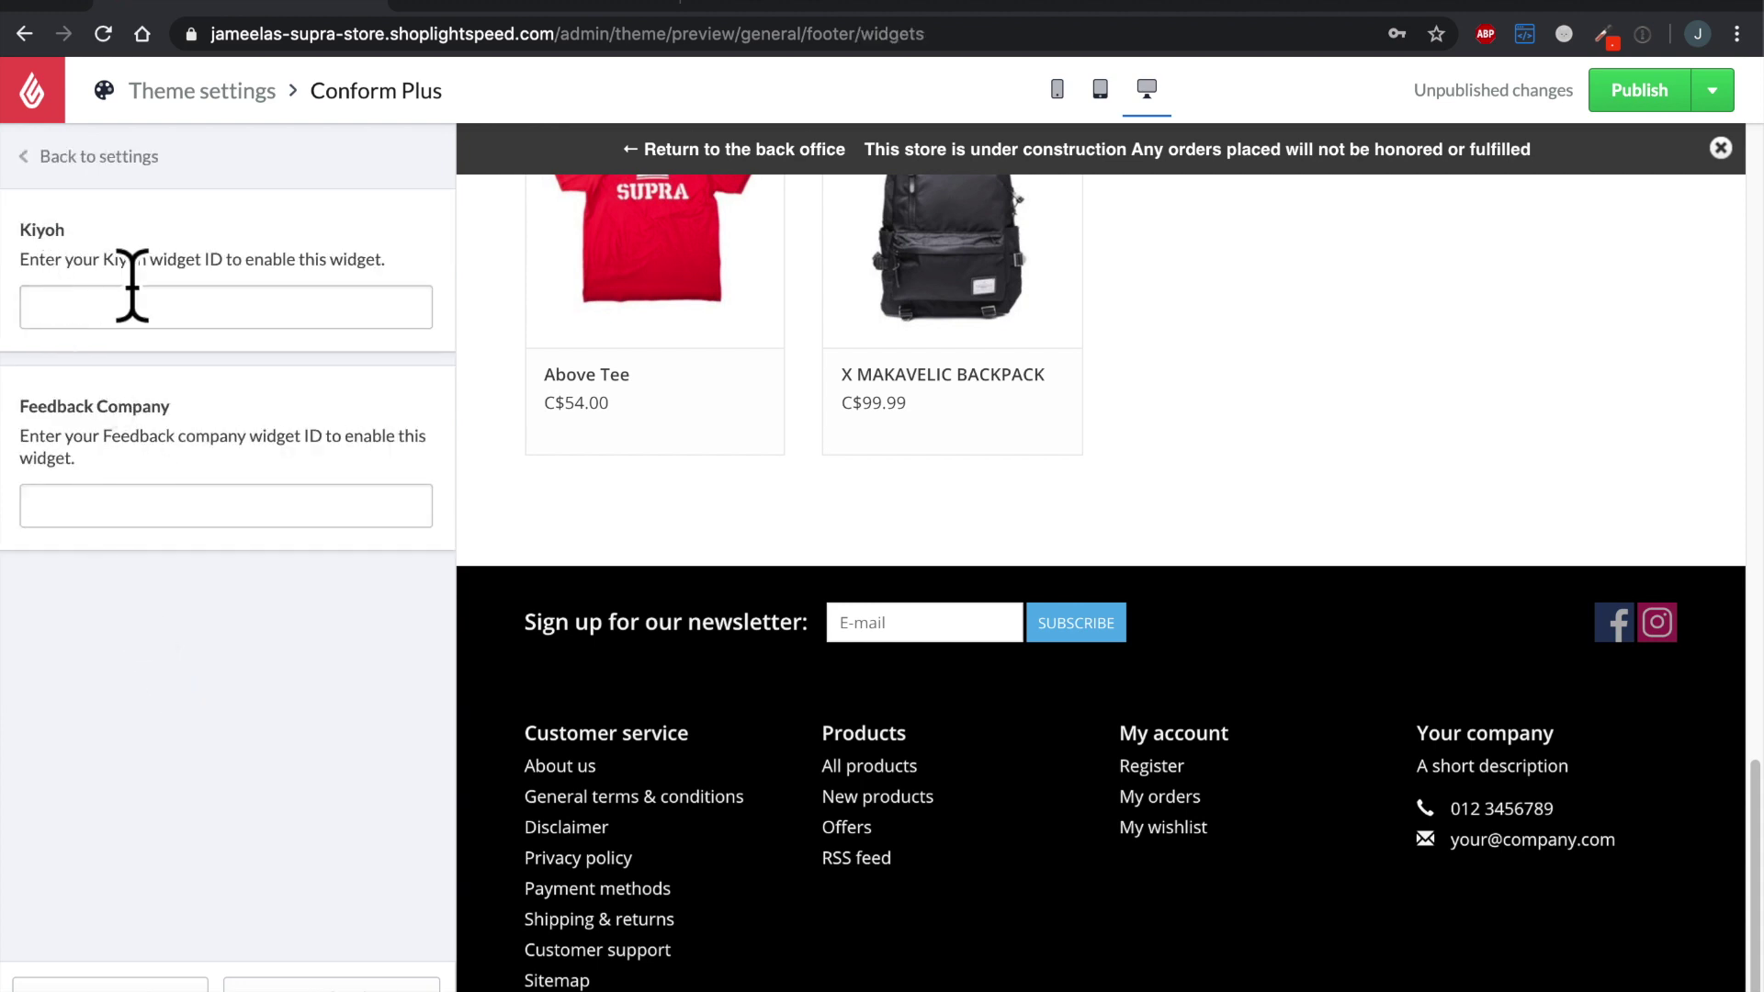
pyautogui.click(126, 173)
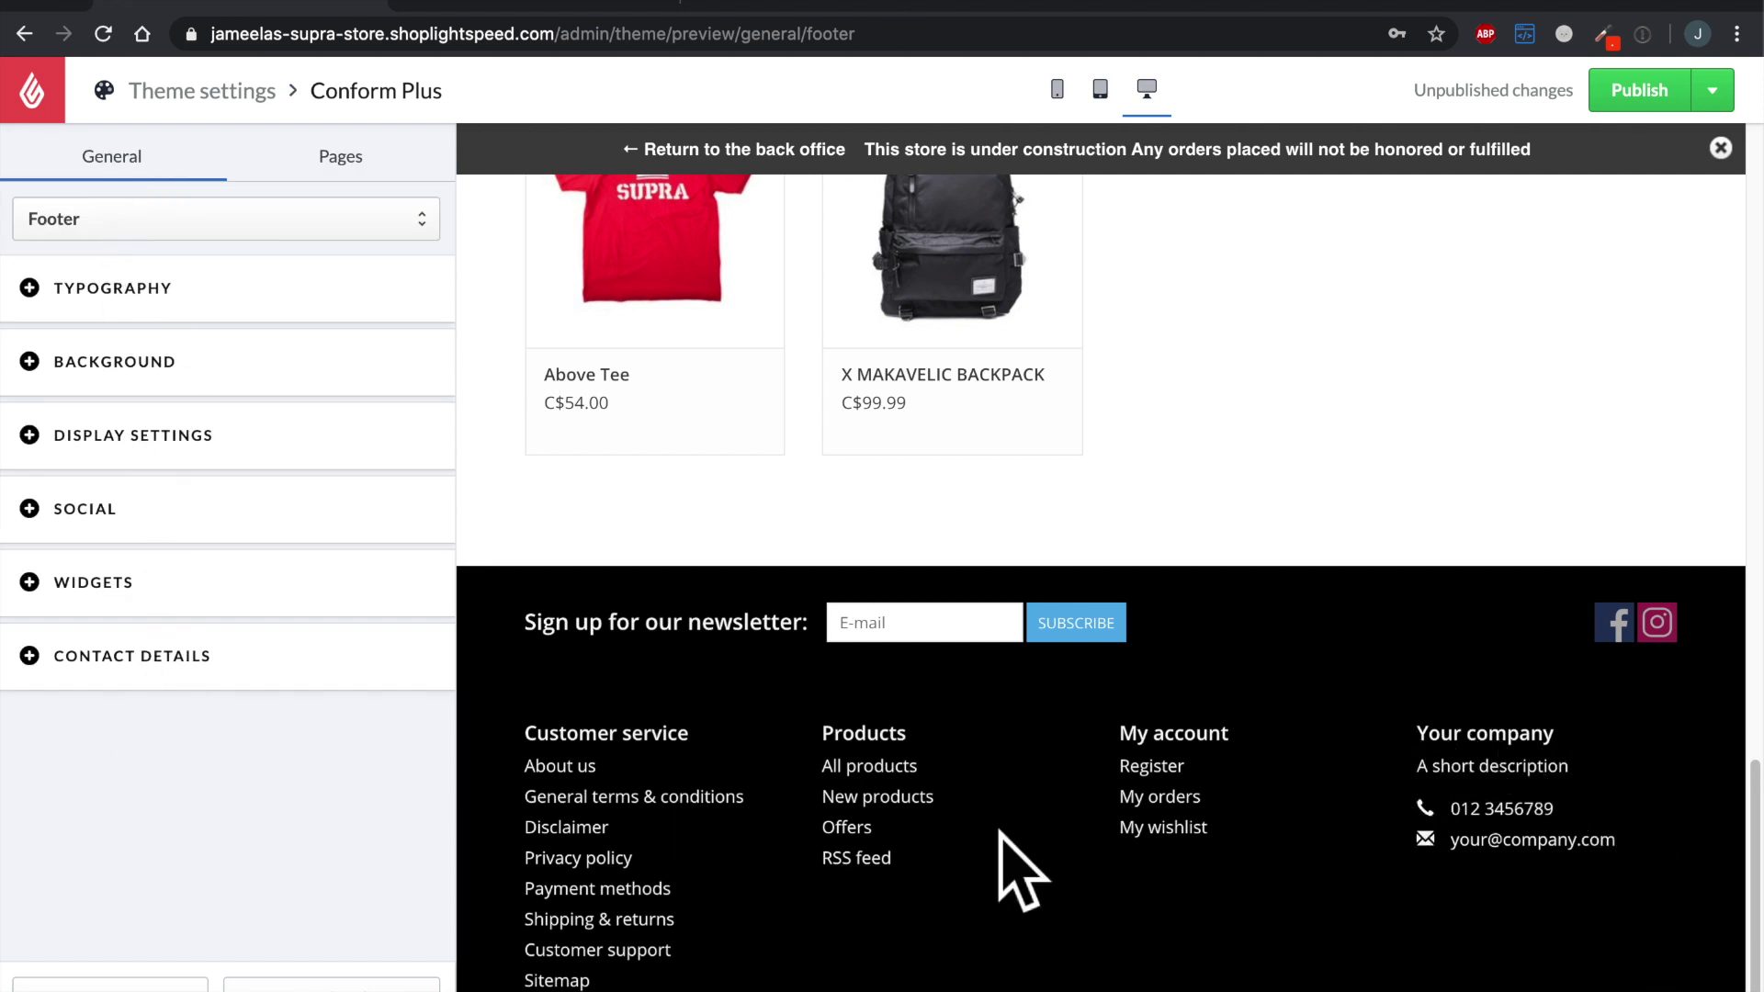
# Step: Set the company name in the footer's contact details to Aperture Labs
pyautogui.click(402, 684)
pyautogui.click(283, 345)
pyautogui.press('super+a')
pyautogui.write('Aper')
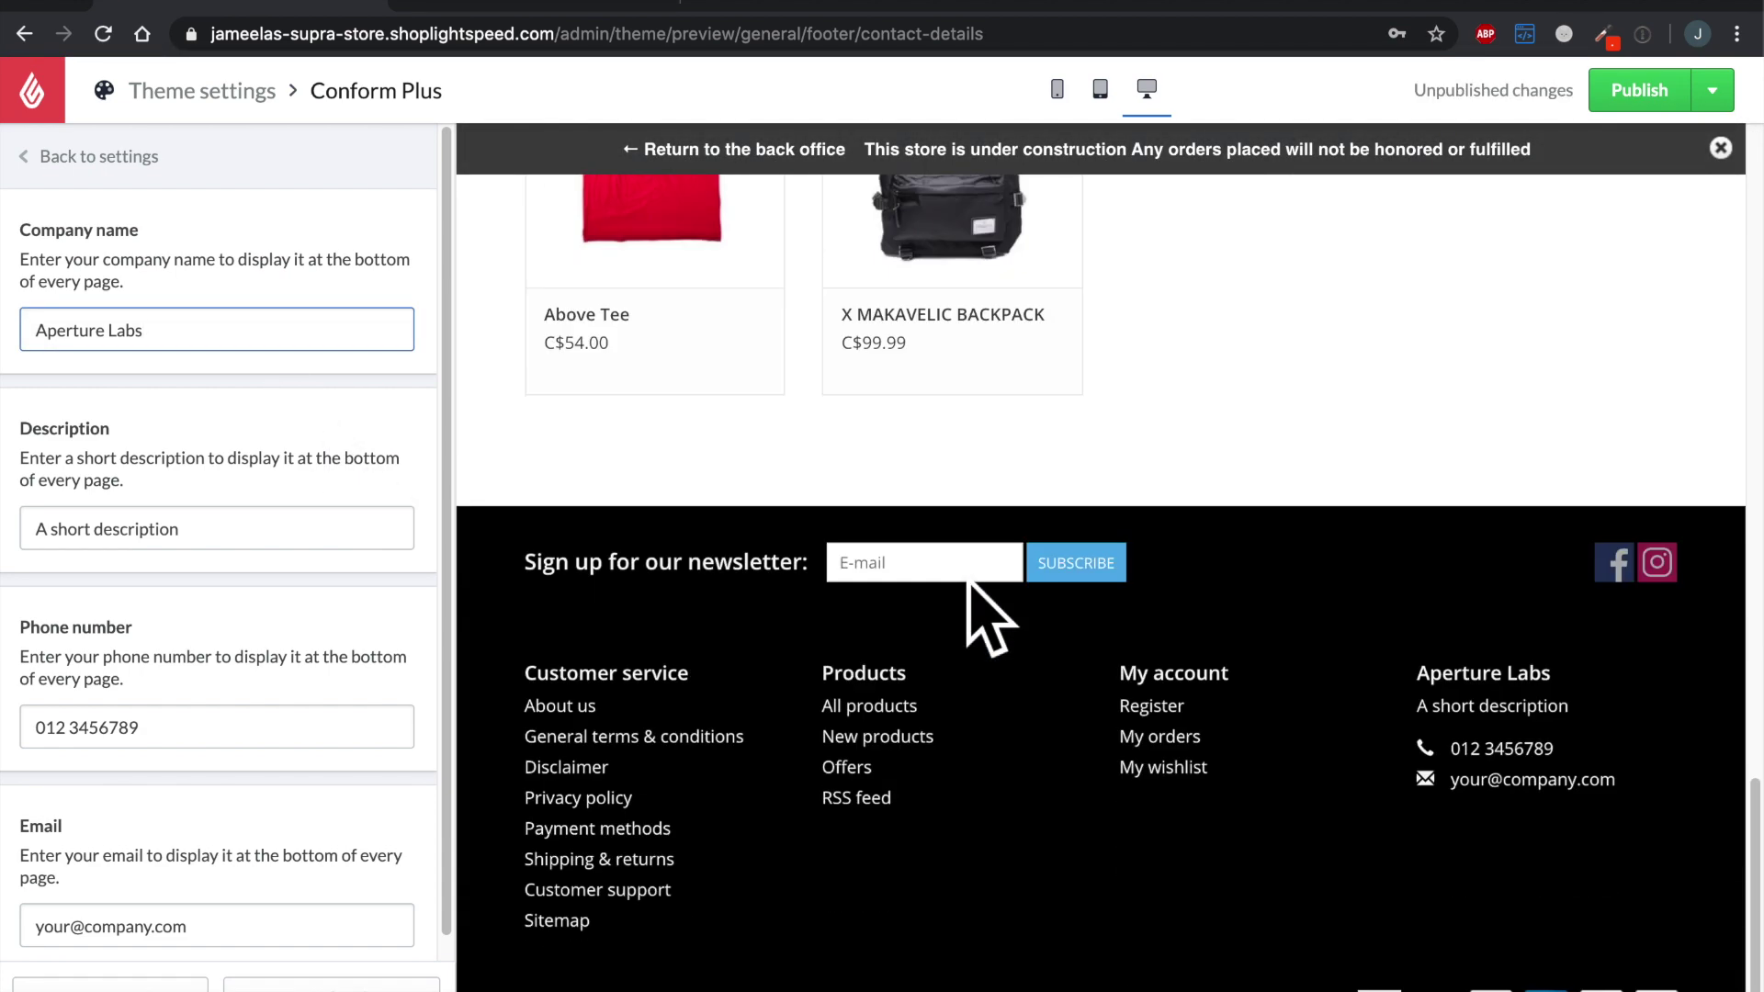
# Step: Set the footer's company description to "Best Store In Town!", review the phone and email fields, and return to the footer settings
pyautogui.click(304, 536)
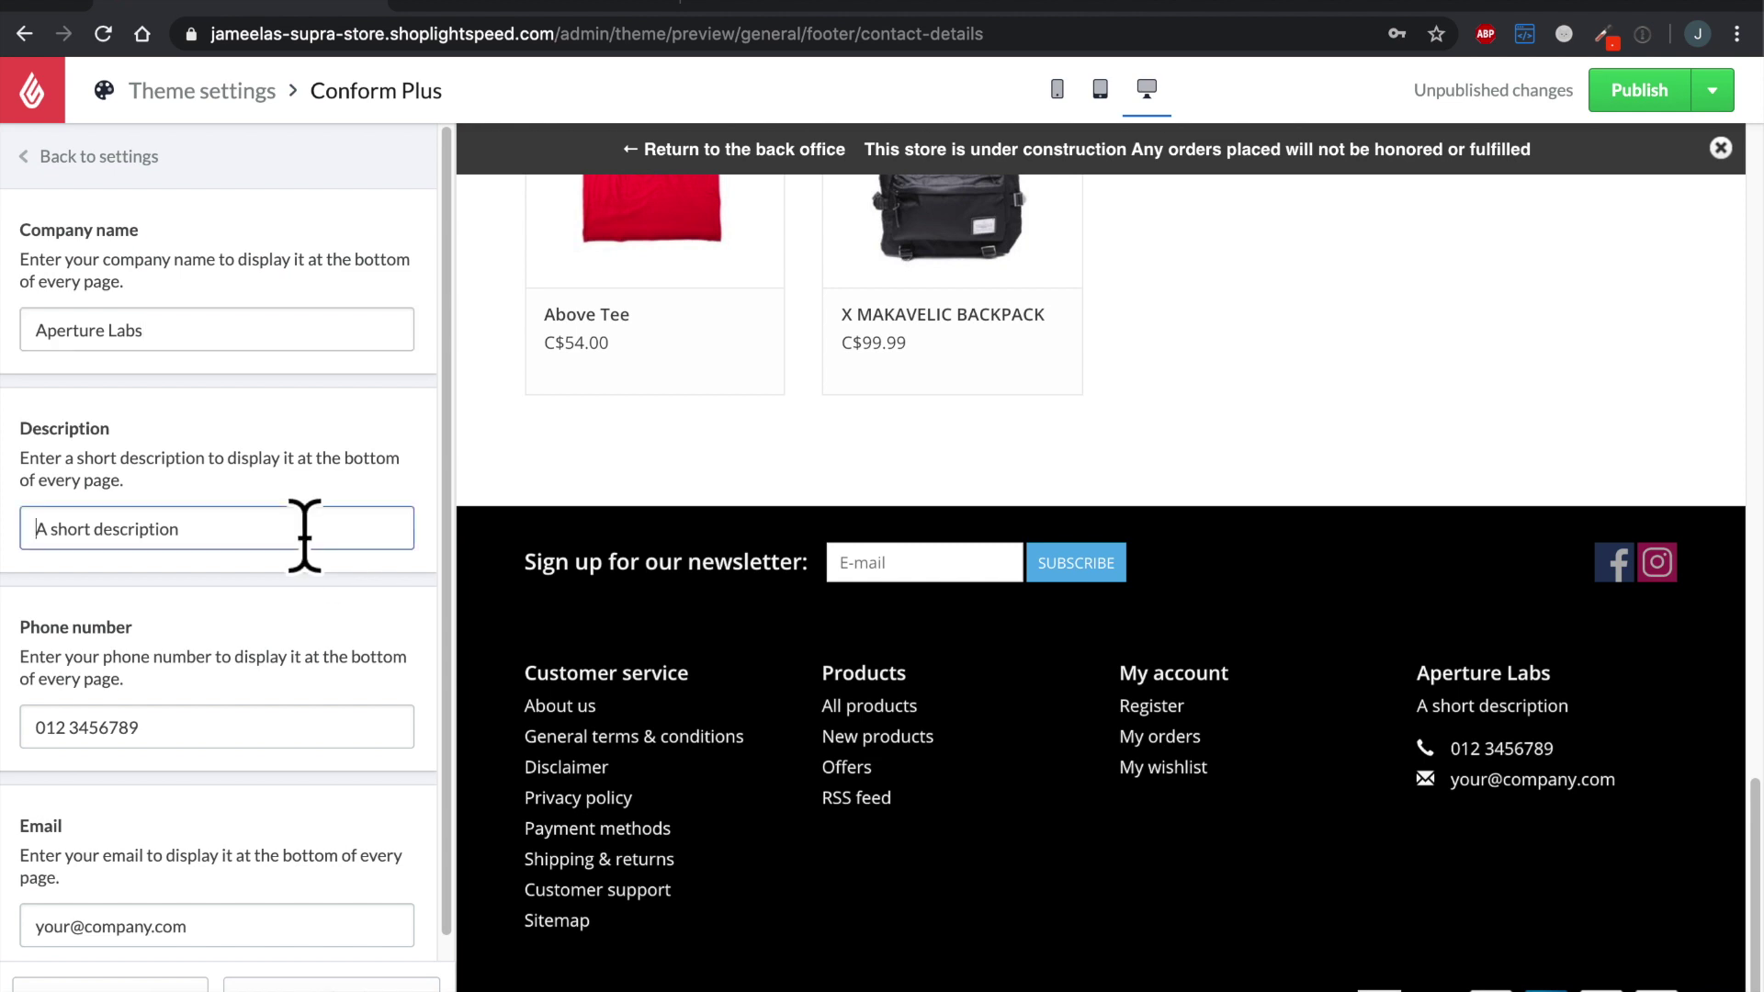
pyautogui.press('super+a')
pyautogui.write('B')
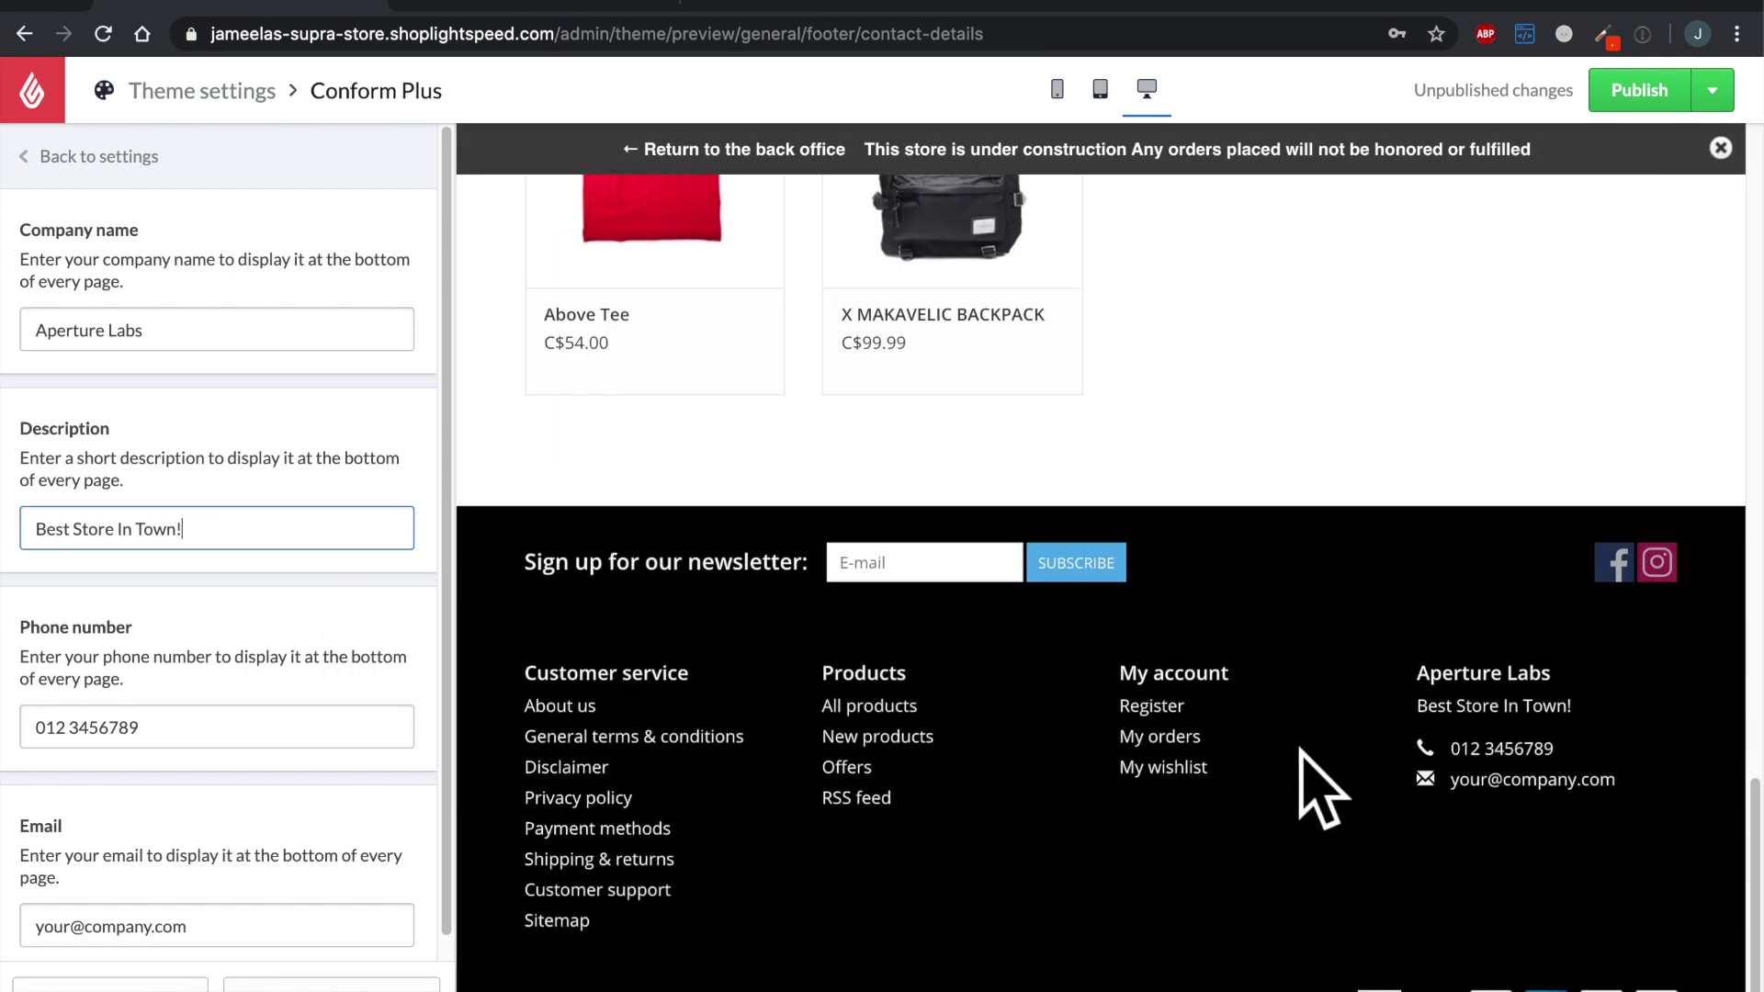
pyautogui.click(293, 734)
pyautogui.scroll(-1, 293, 744)
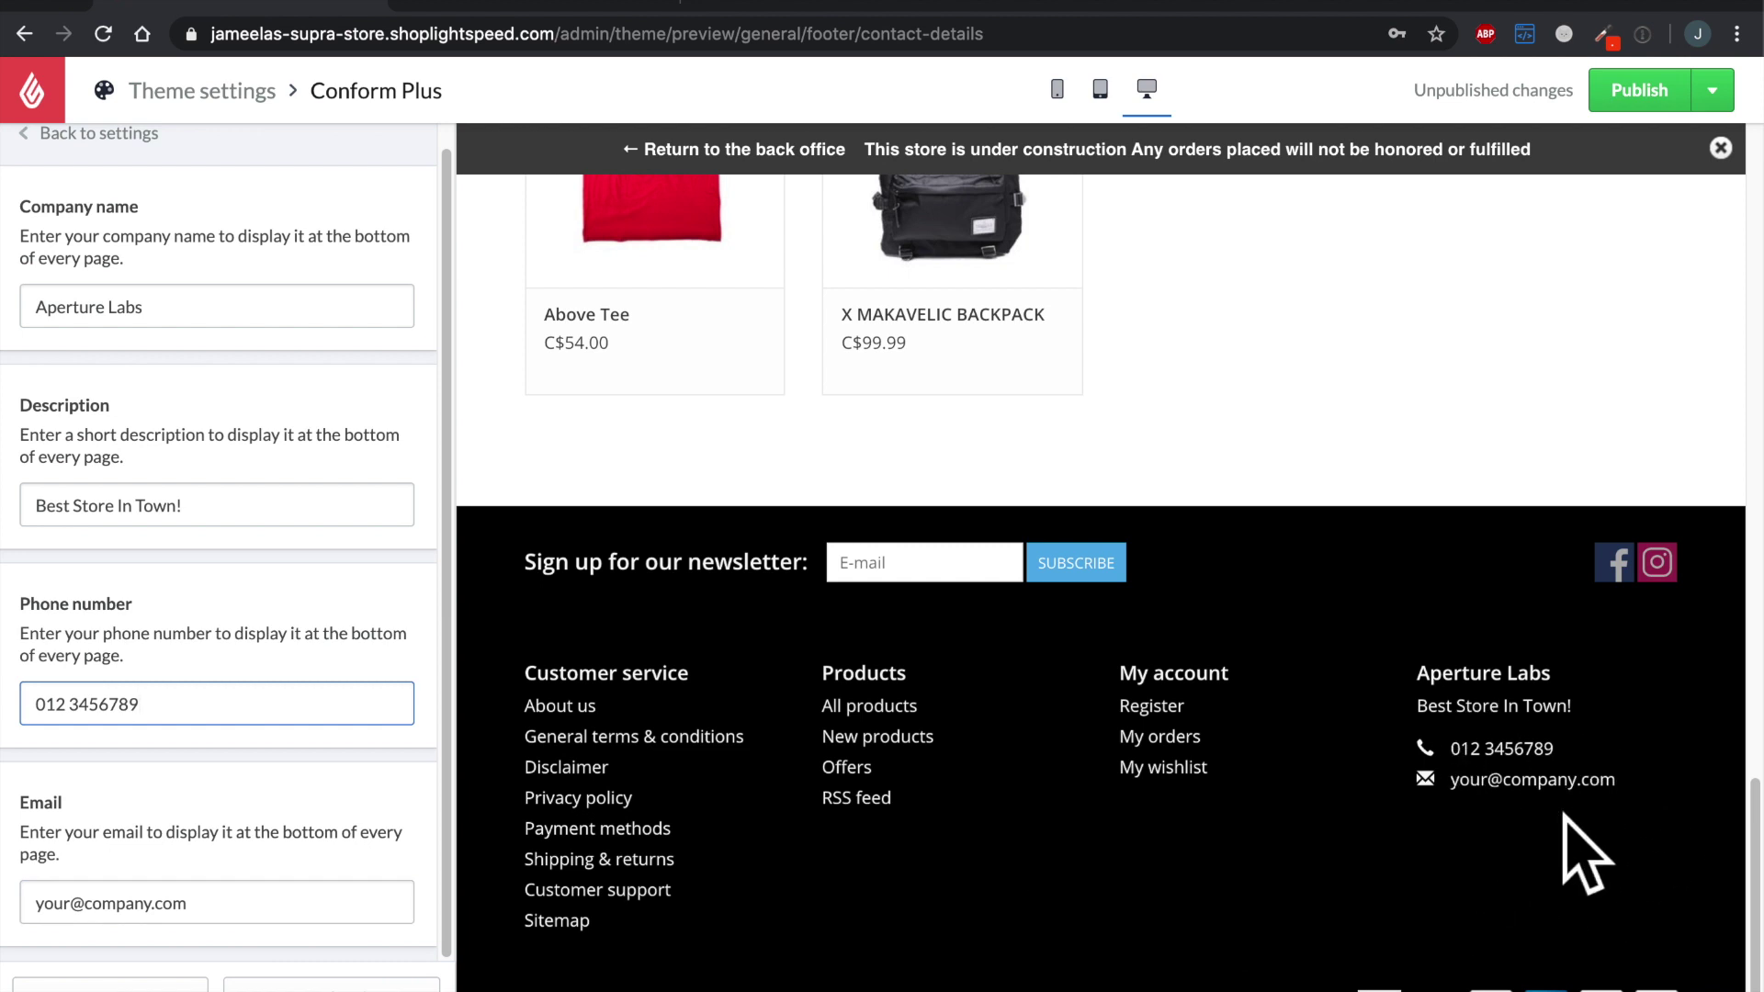
pyautogui.click(170, 173)
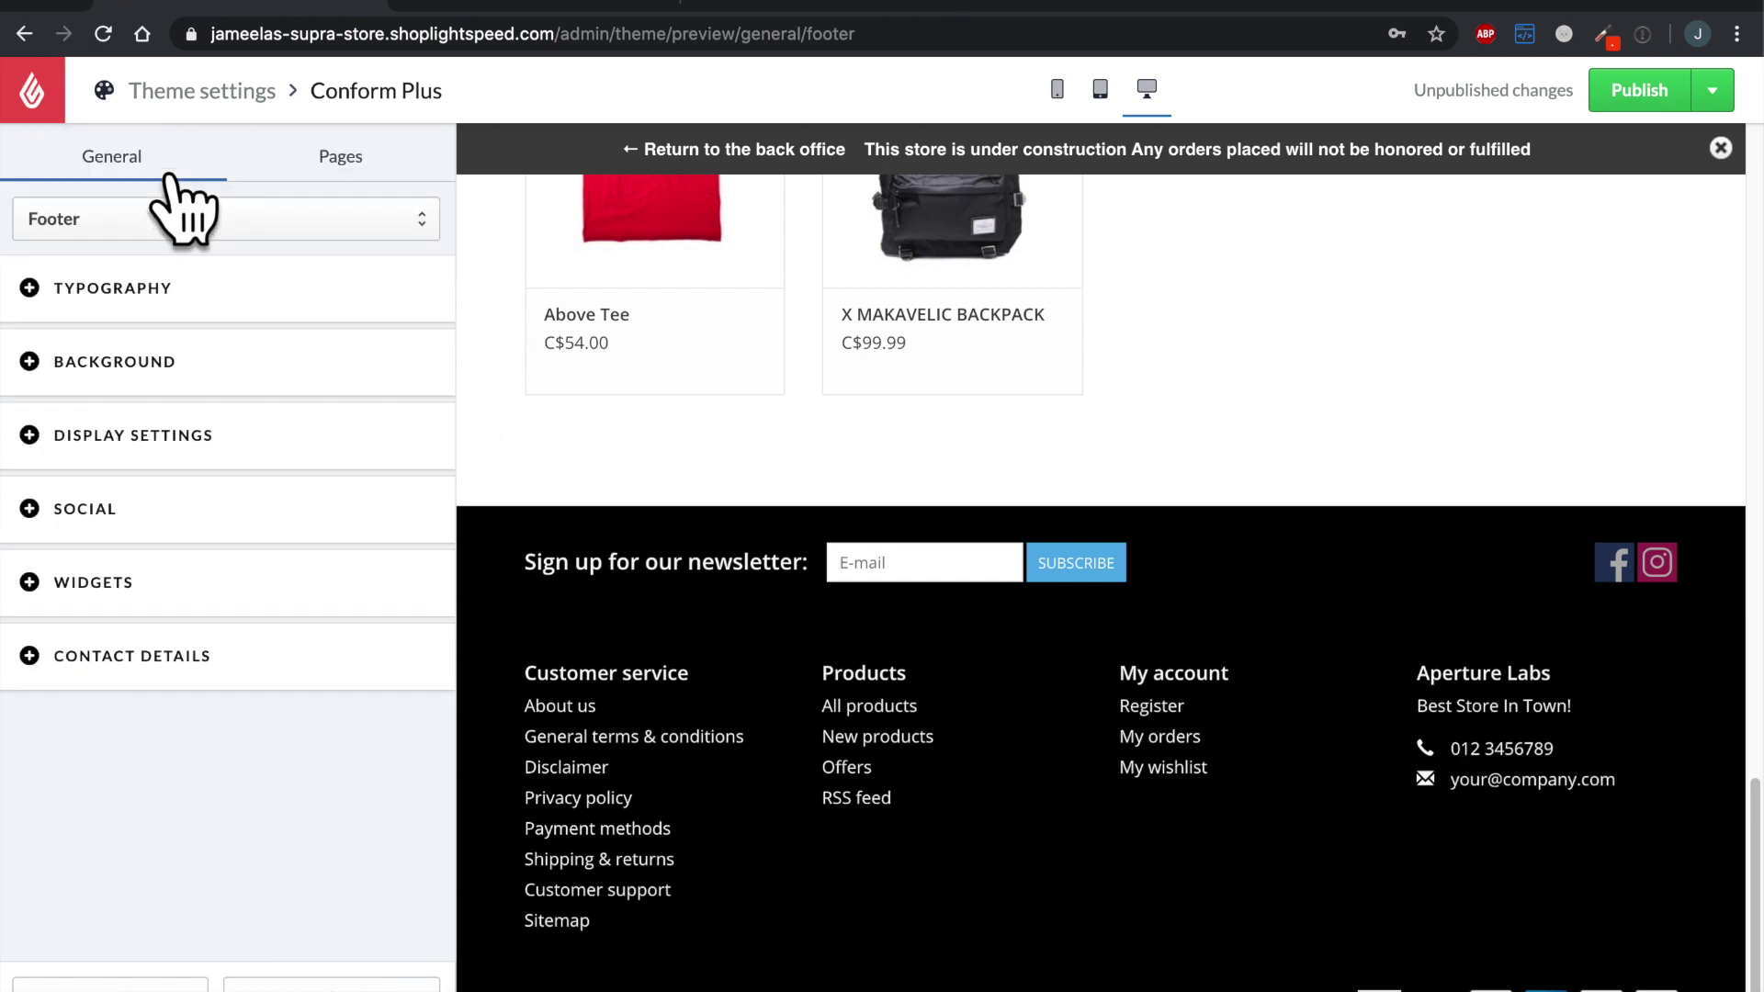
# Step: Set the headings font to Offside in the theme's general visual typography settings
pyautogui.click(309, 230)
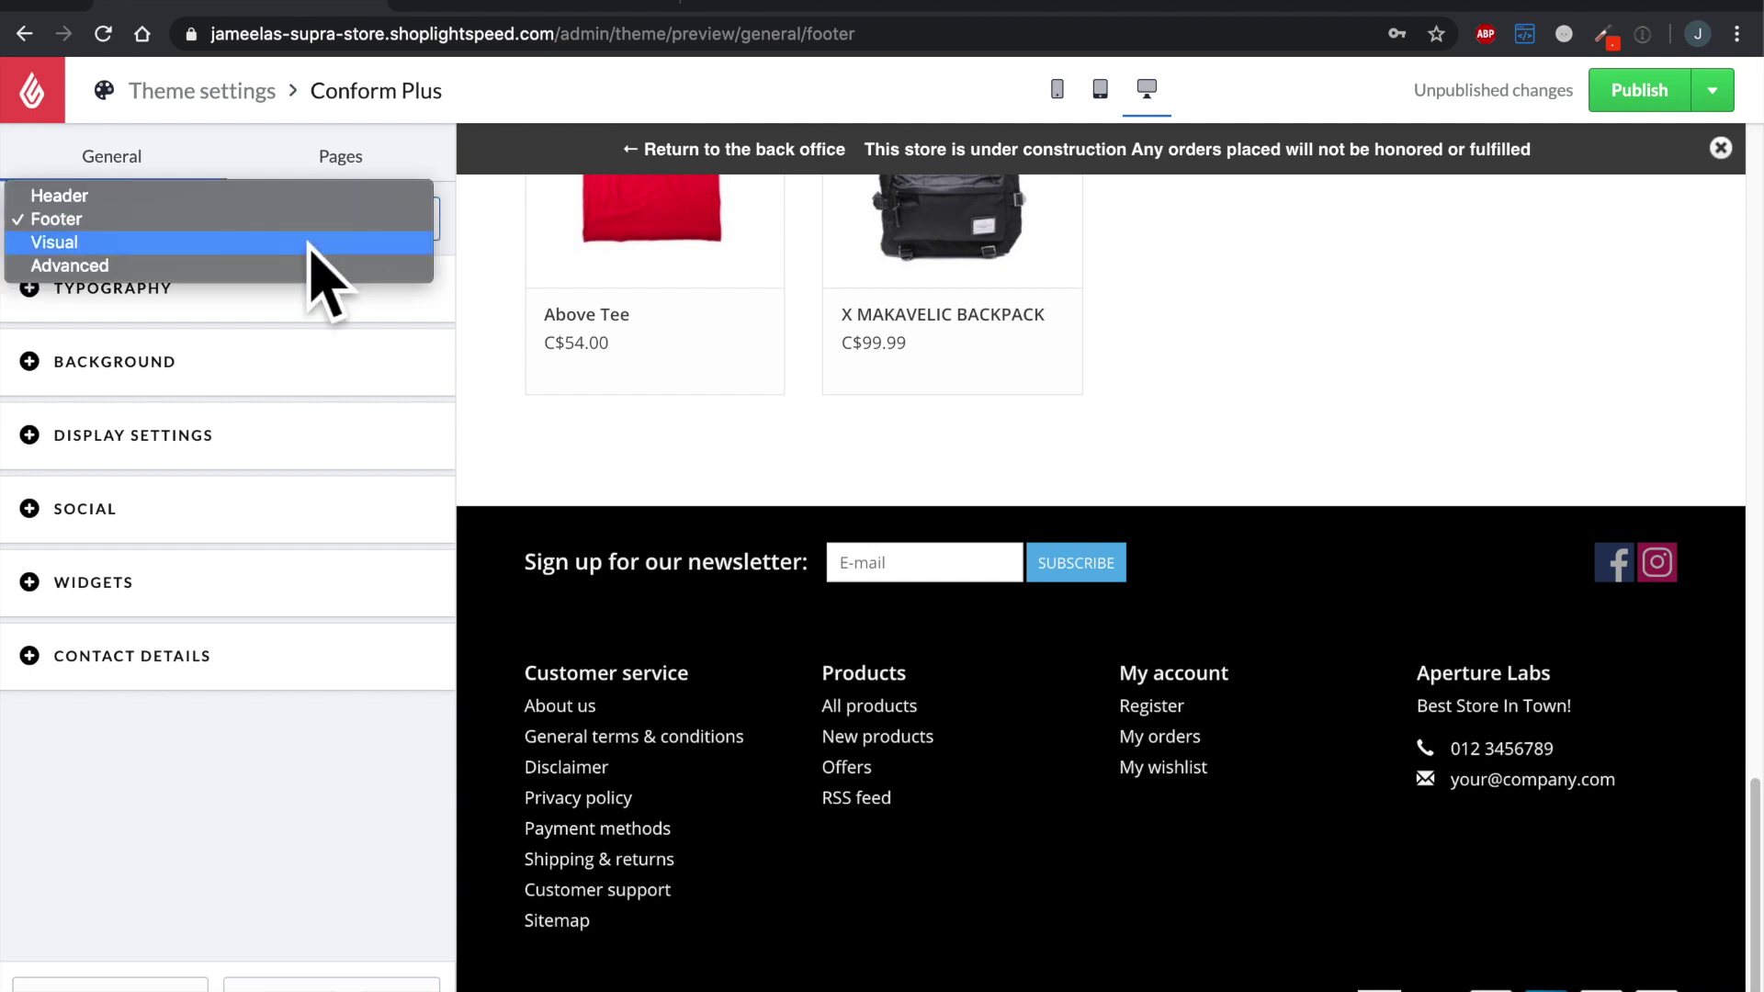
pyautogui.click(310, 242)
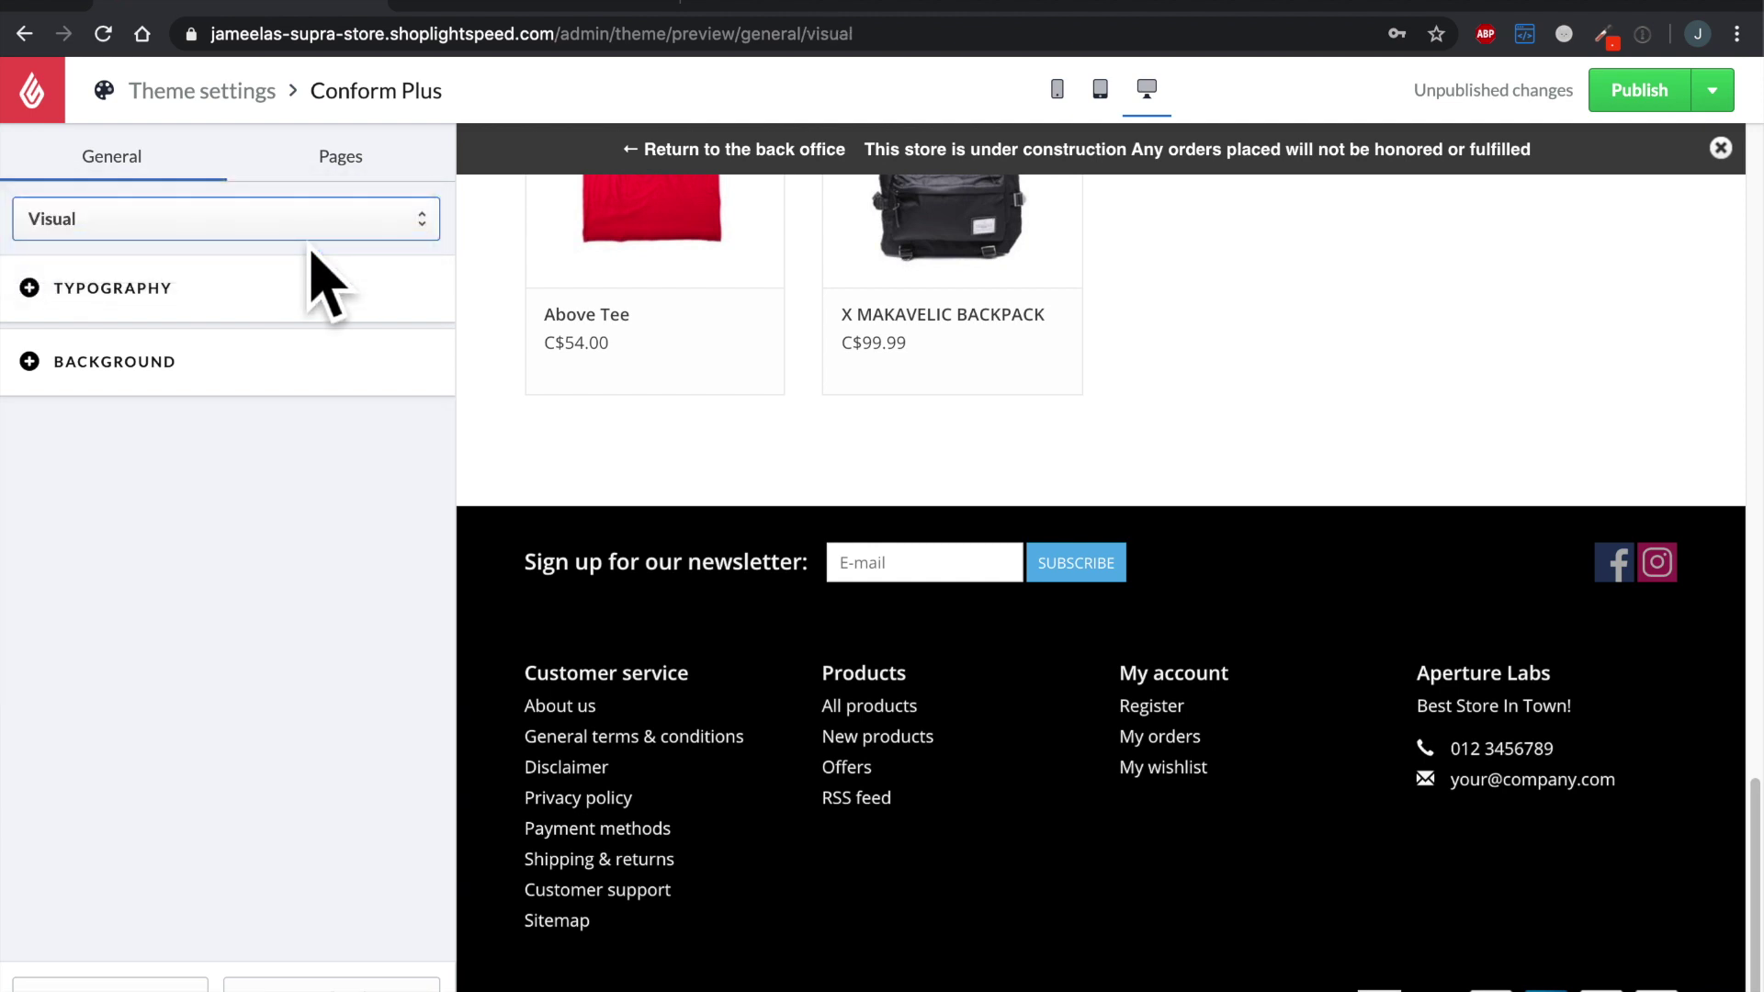
pyautogui.click(163, 303)
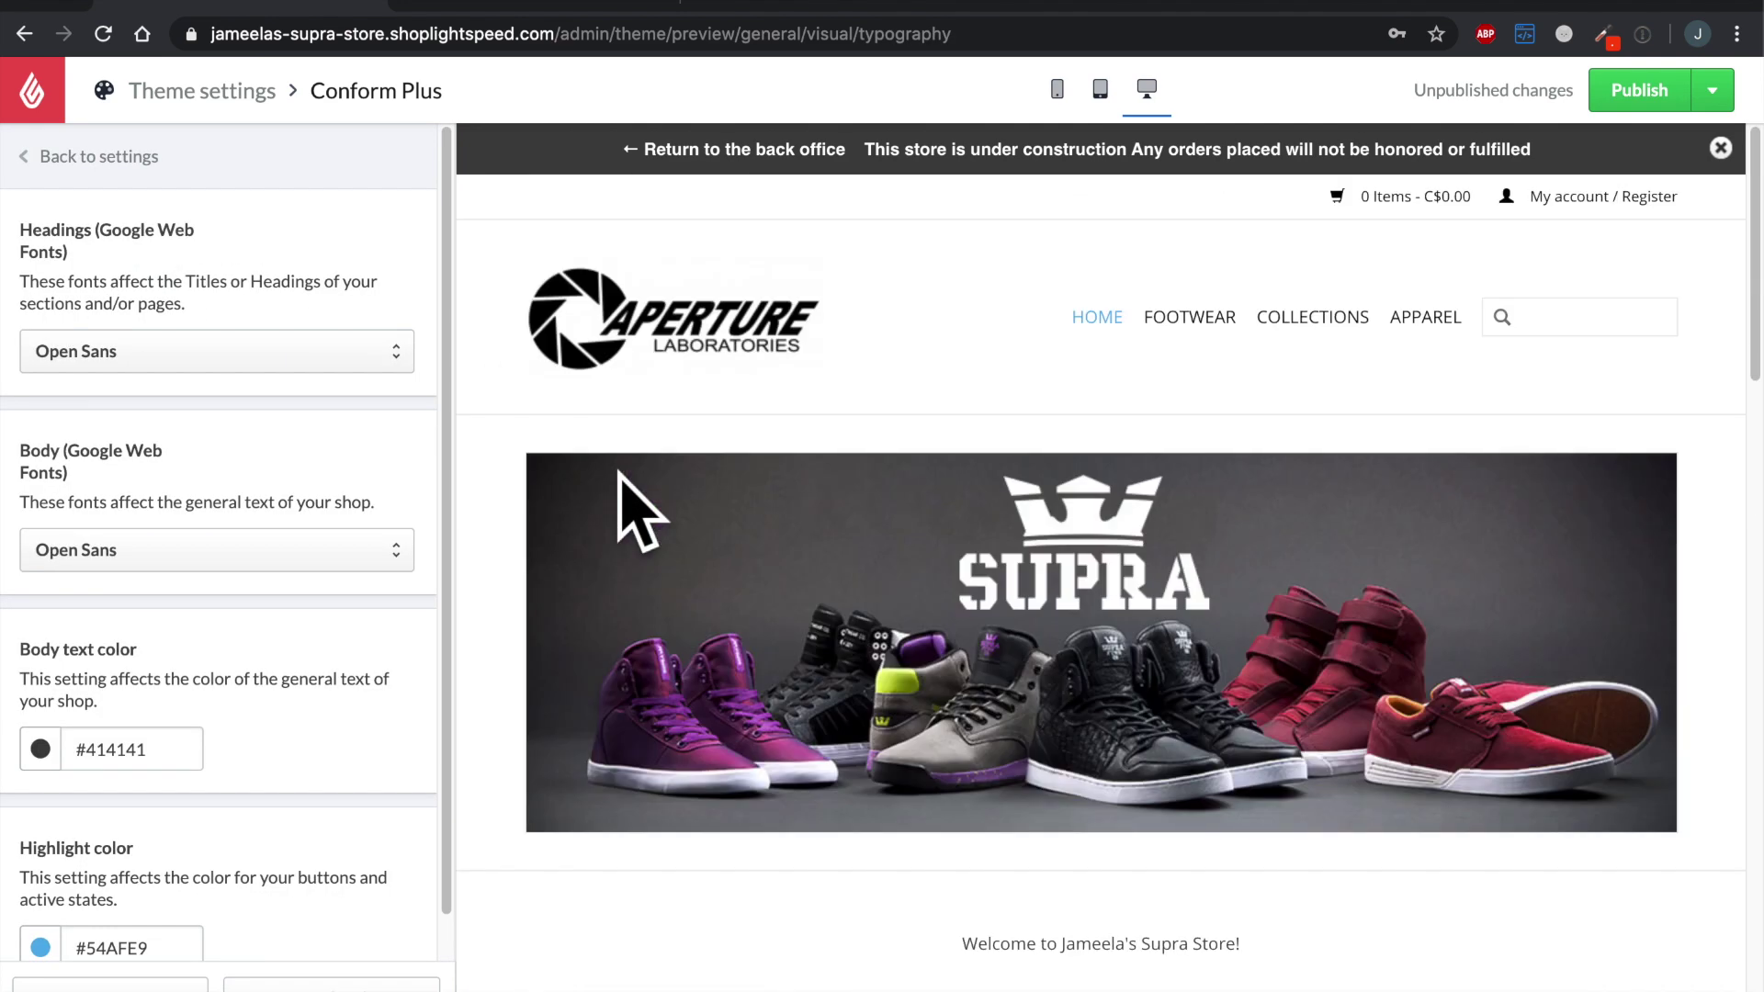
pyautogui.click(378, 361)
pyautogui.click(336, 237)
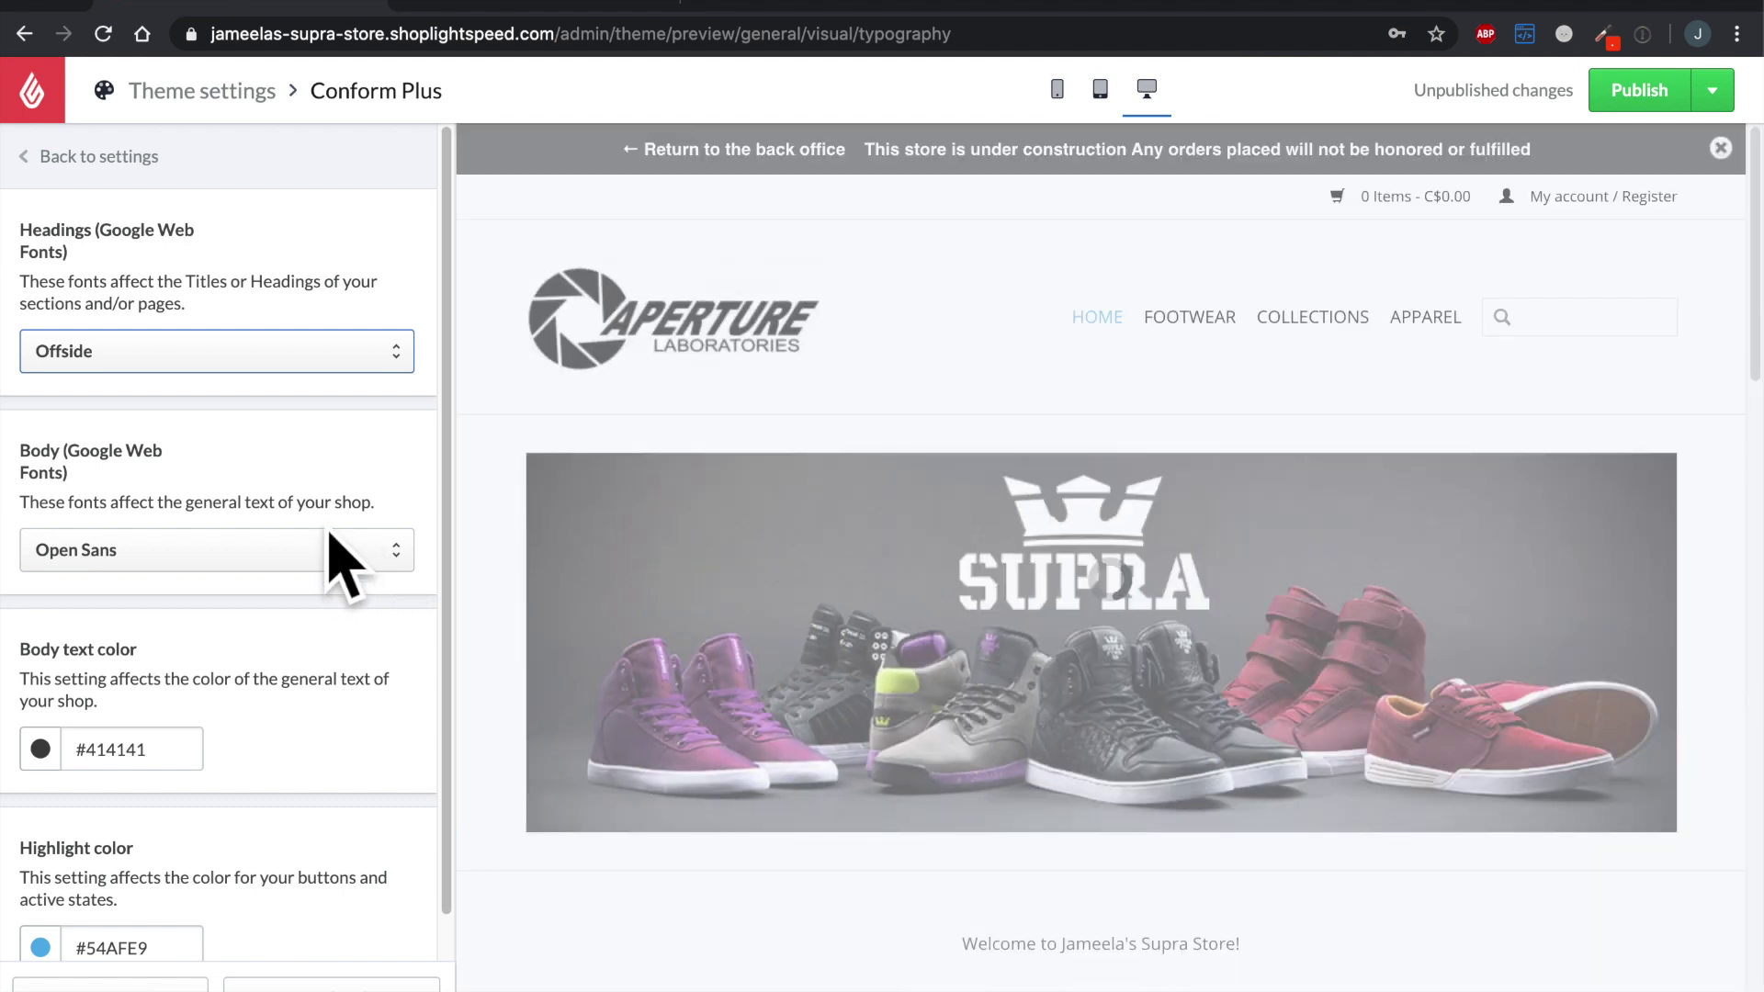
# Step: Set the body font to Offside and check the shop's general text in the preview
pyautogui.click(393, 562)
pyautogui.click(353, 441)
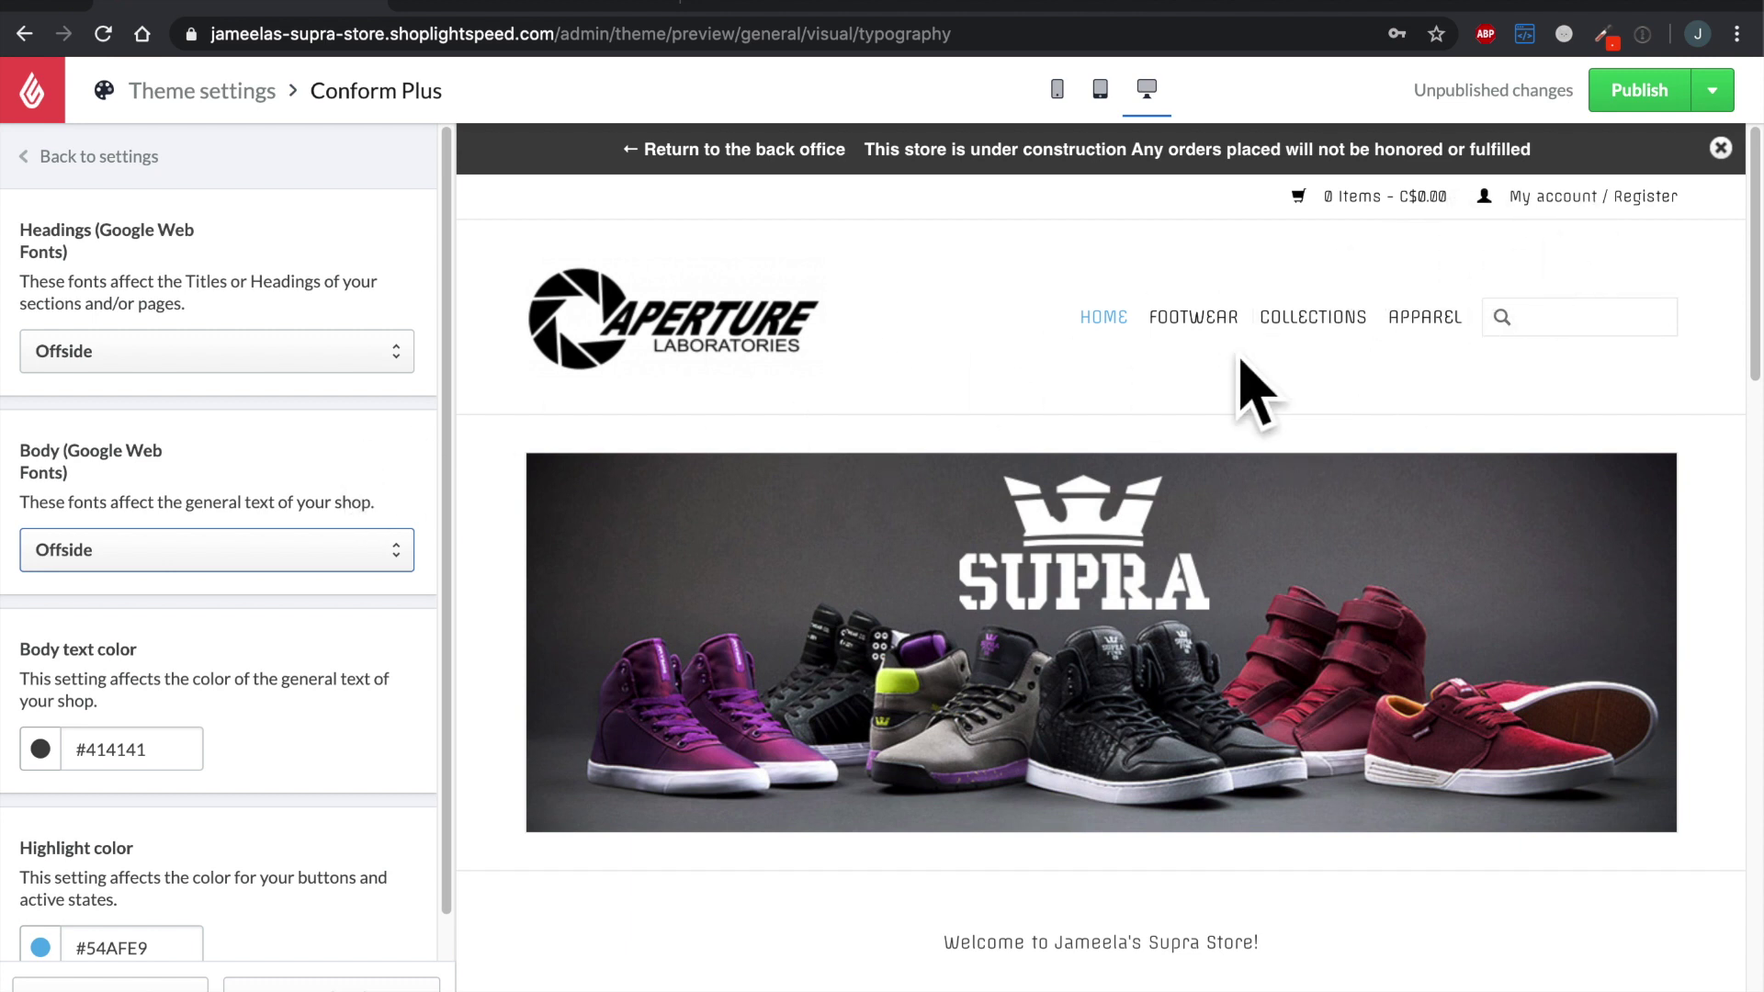
pyautogui.scroll(-7, 1254, 390)
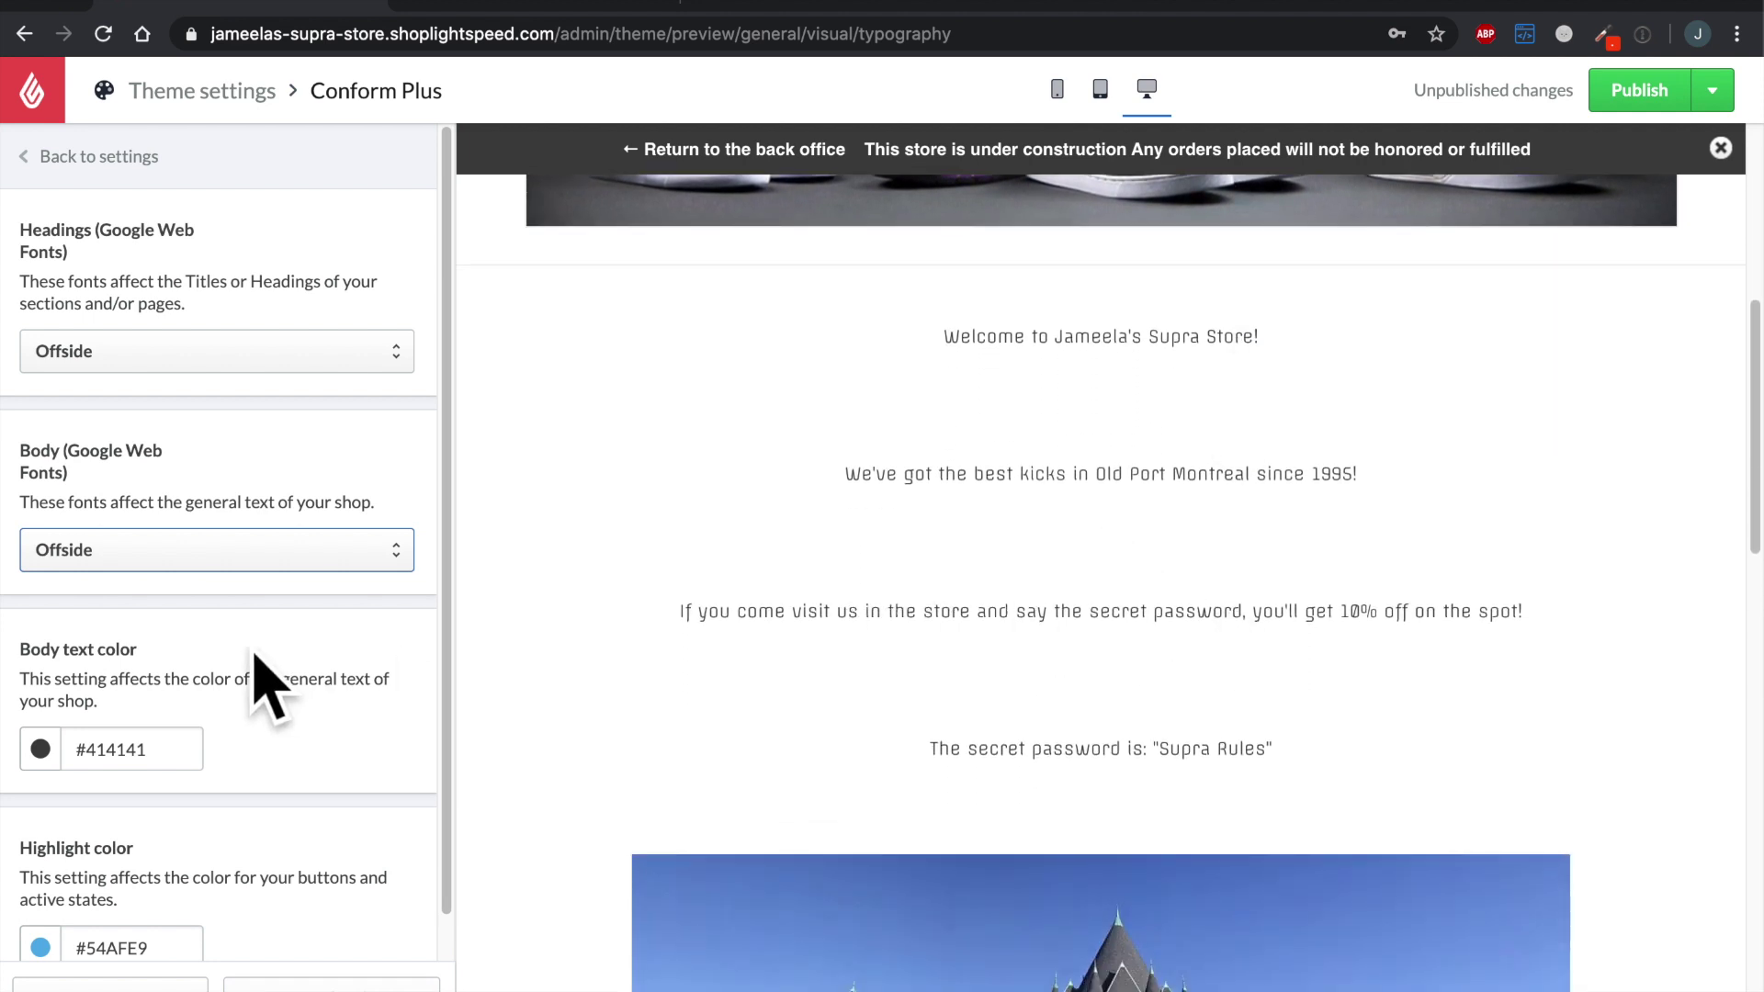
# Step: Set the body text color to black, #000000, and check the text in the preview
pyautogui.scroll(-1, 252, 676)
pyautogui.click(96, 709)
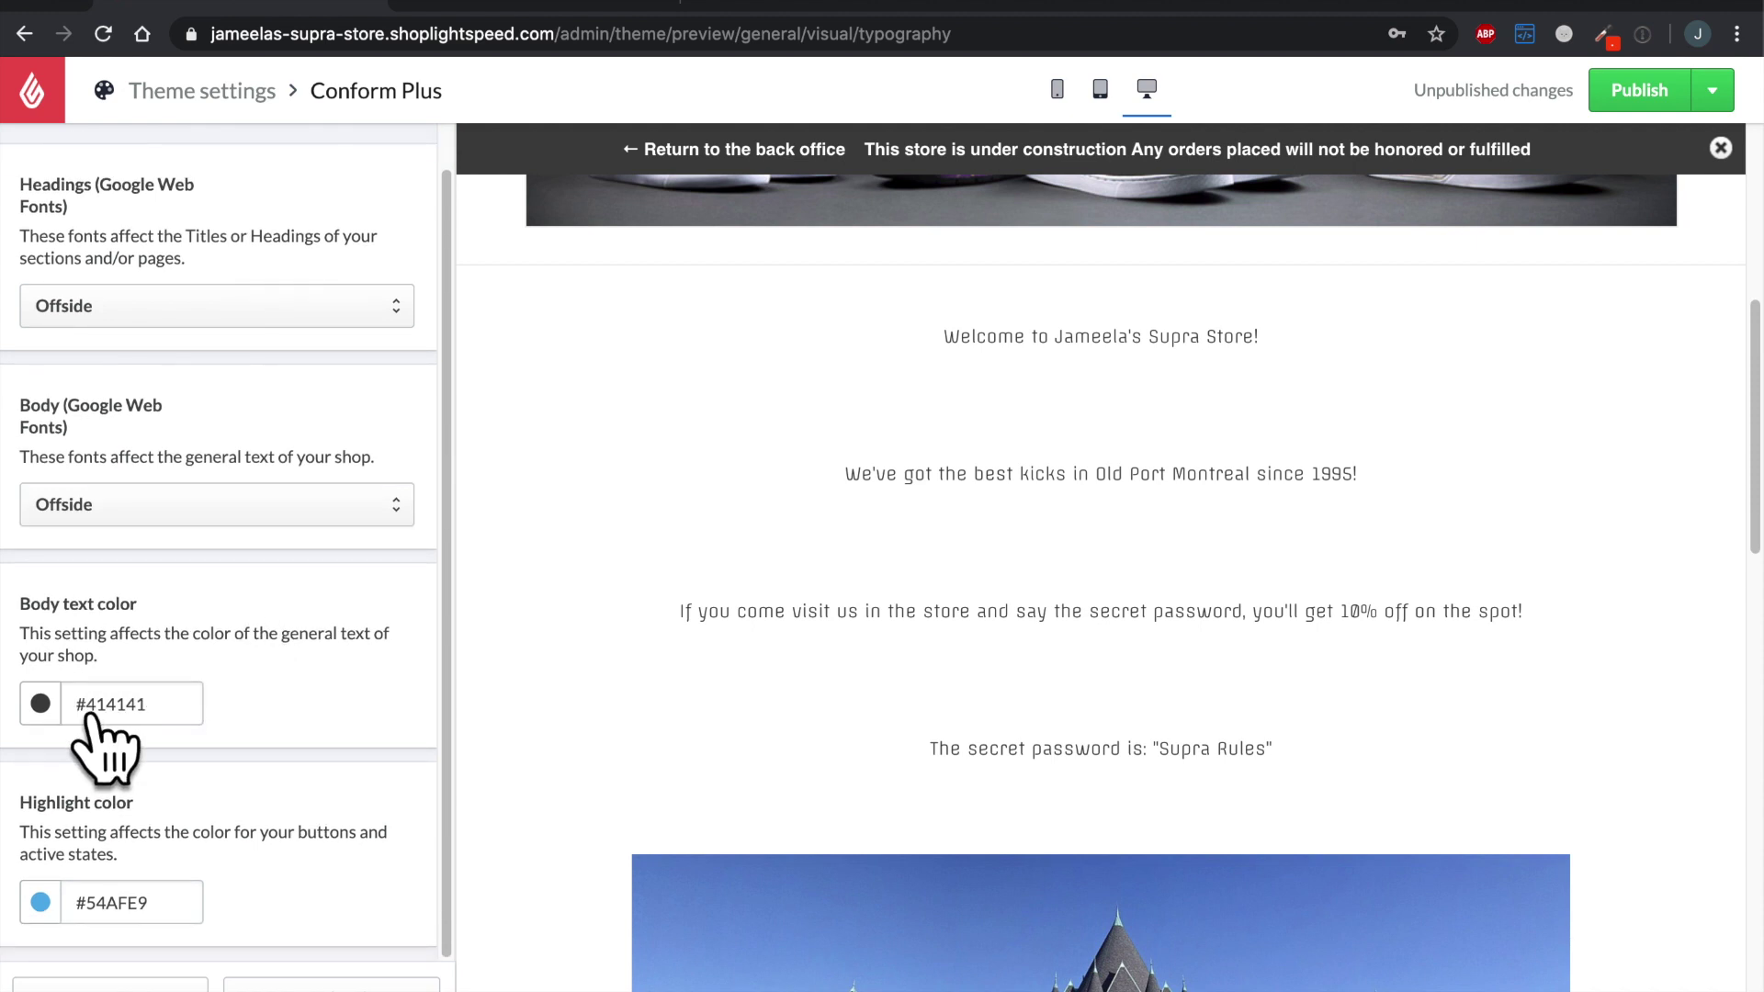
pyautogui.moveTo(59, 937); pyautogui.dragTo(122, 918)
pyautogui.click(278, 783)
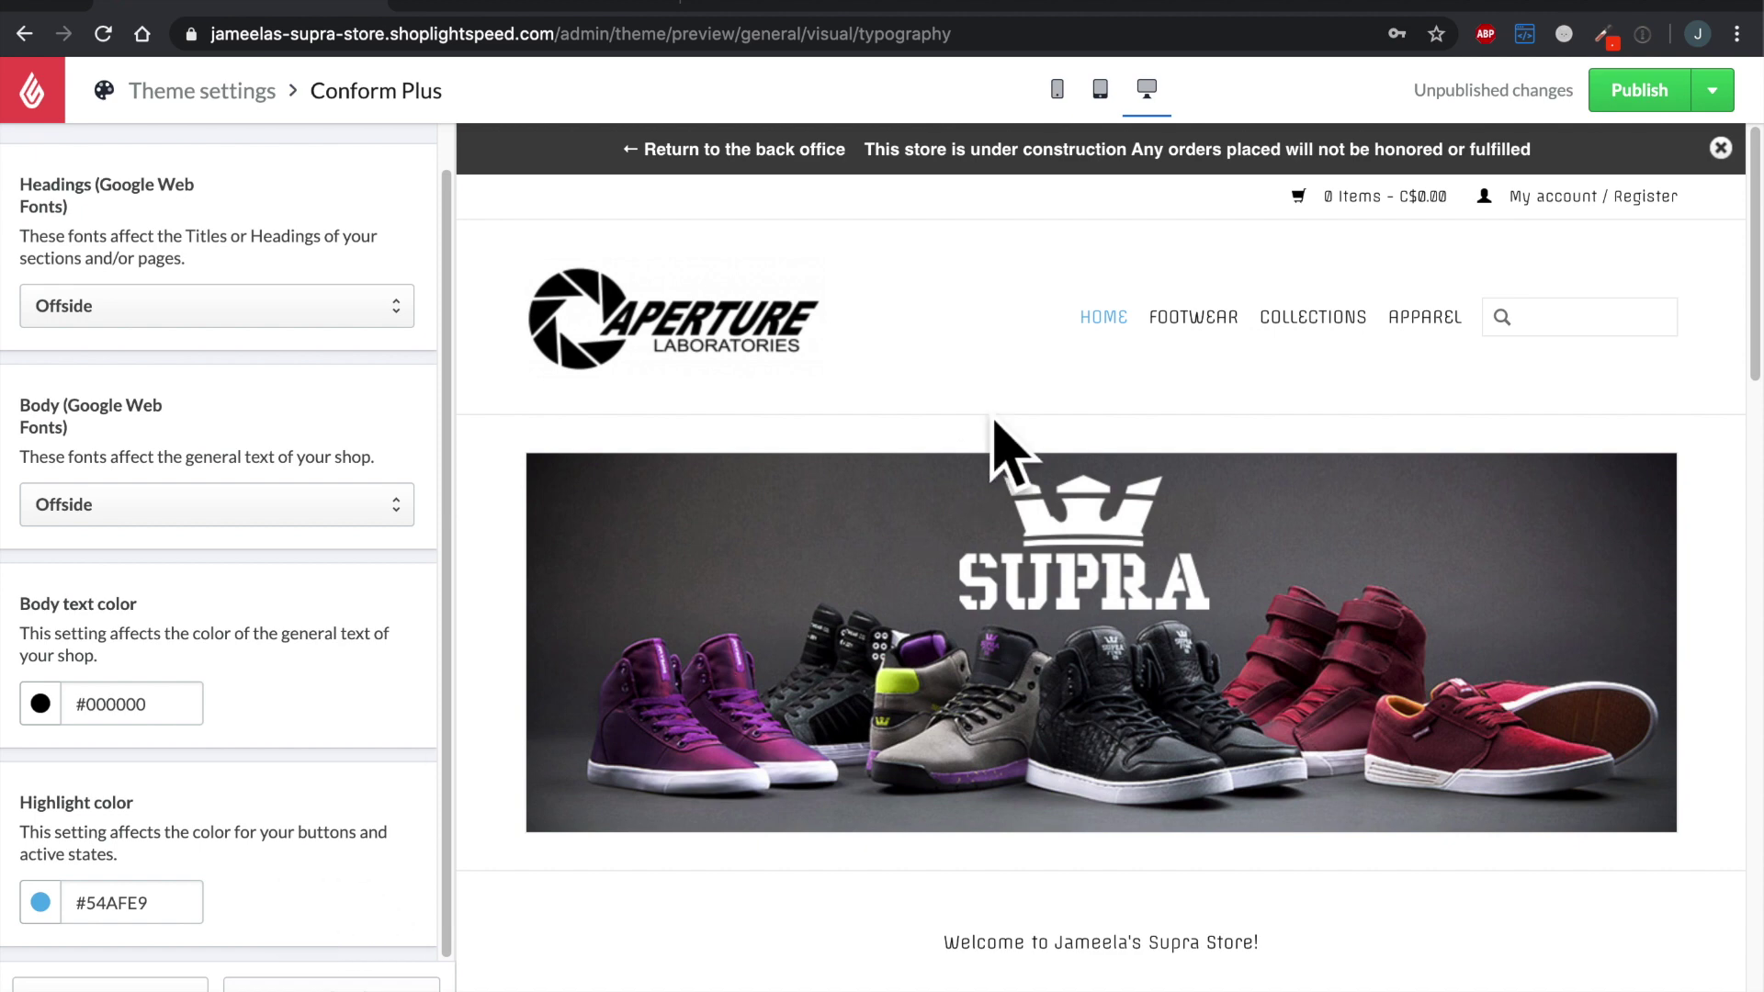
pyautogui.scroll(-2, 1114, 346)
pyautogui.scroll(2, 1130, 346)
# Step: Set the highlight color for buttons and active states to red, #FF0003, and publish the theme changes
pyautogui.click(101, 902)
pyautogui.moveTo(248, 955); pyautogui.dragTo(281, 881)
pyautogui.scroll(-2, 382, 817)
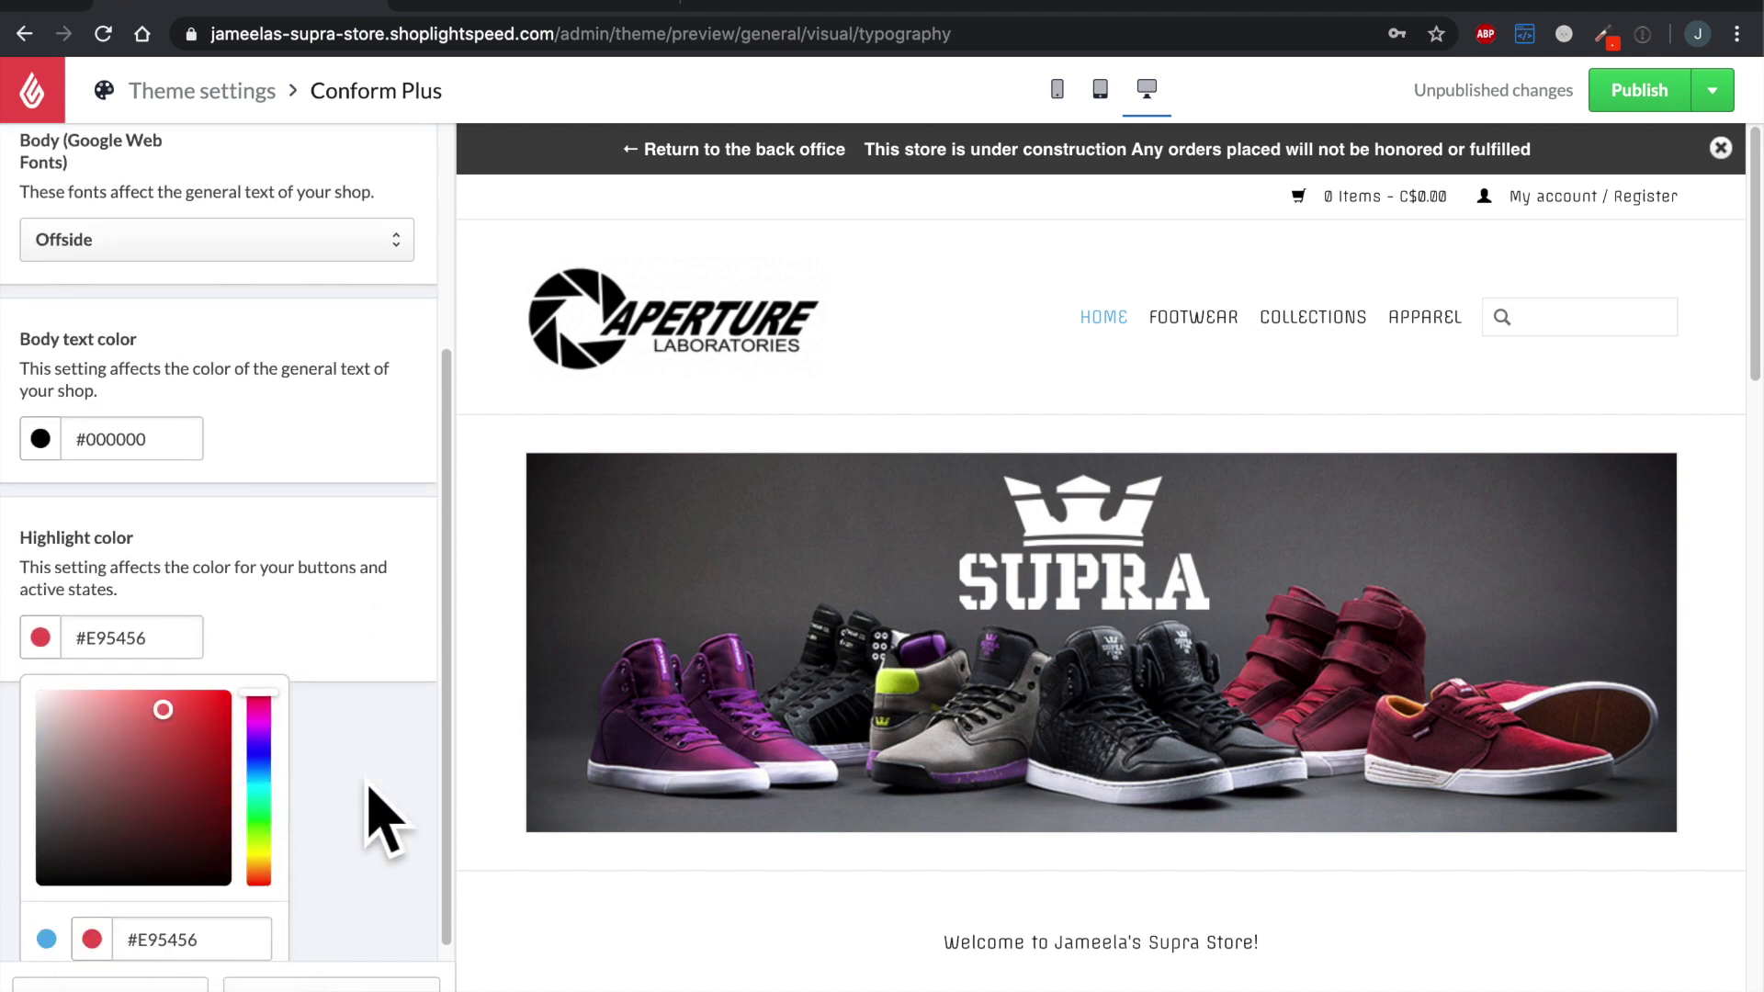
pyautogui.moveTo(183, 703); pyautogui.dragTo(333, 662)
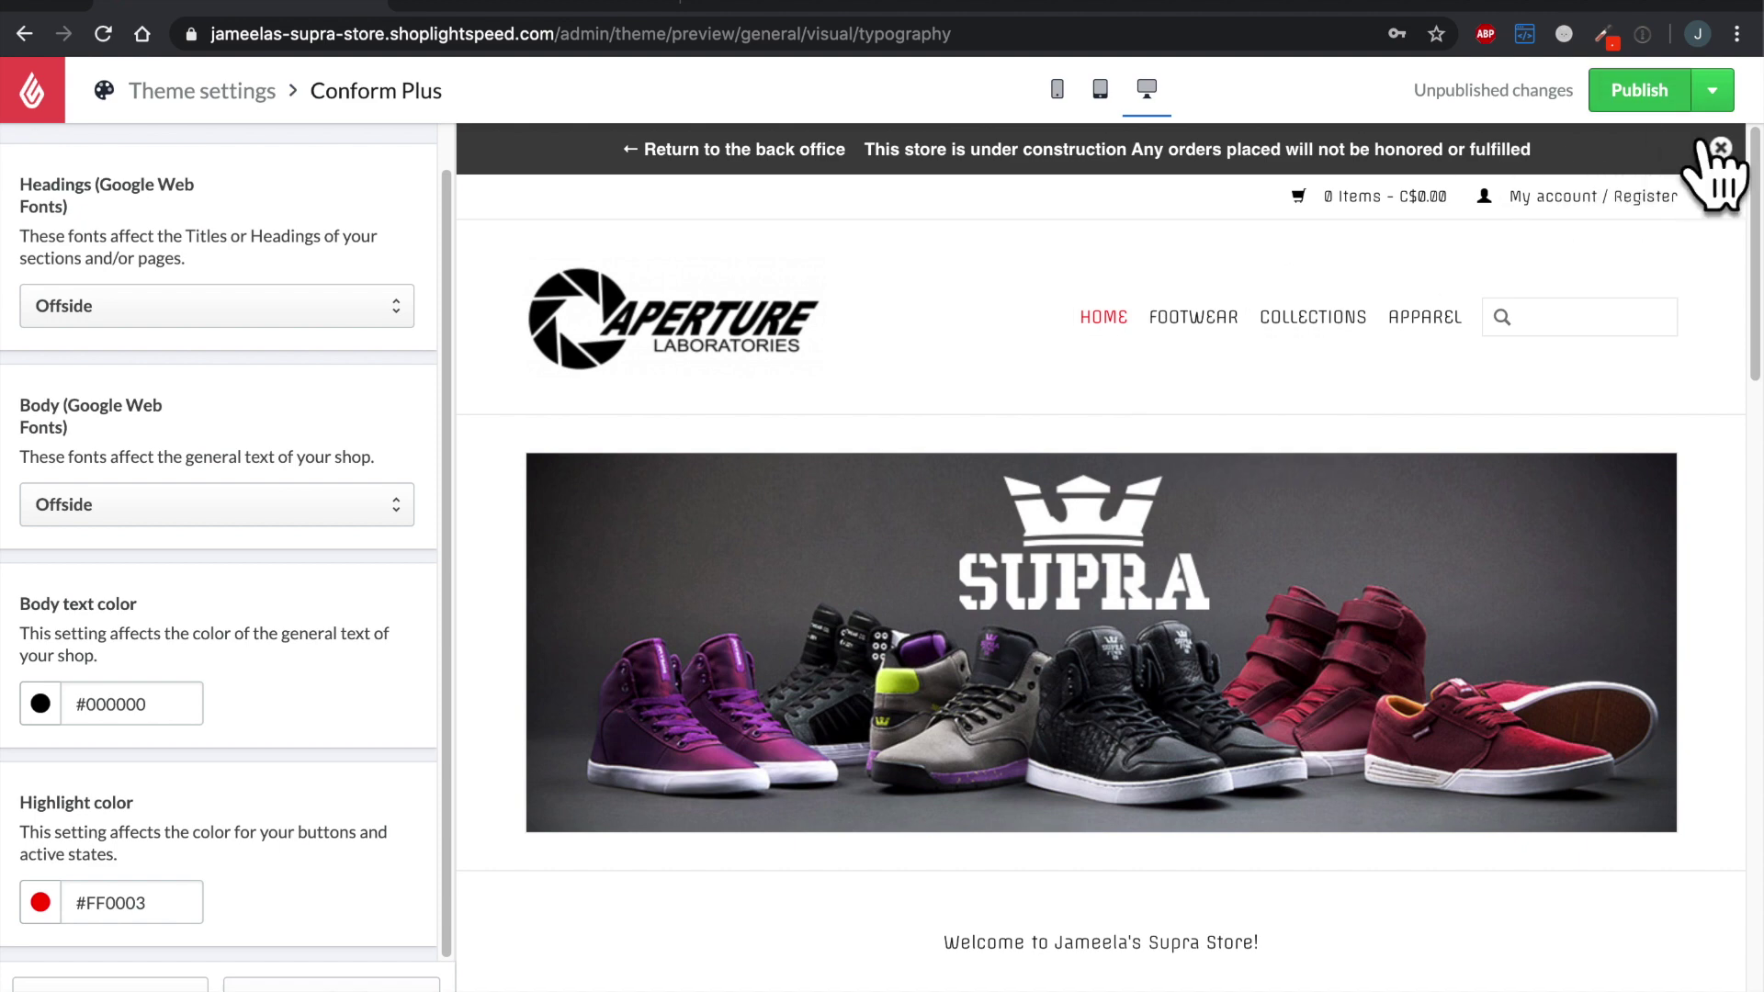
pyautogui.click(1653, 92)
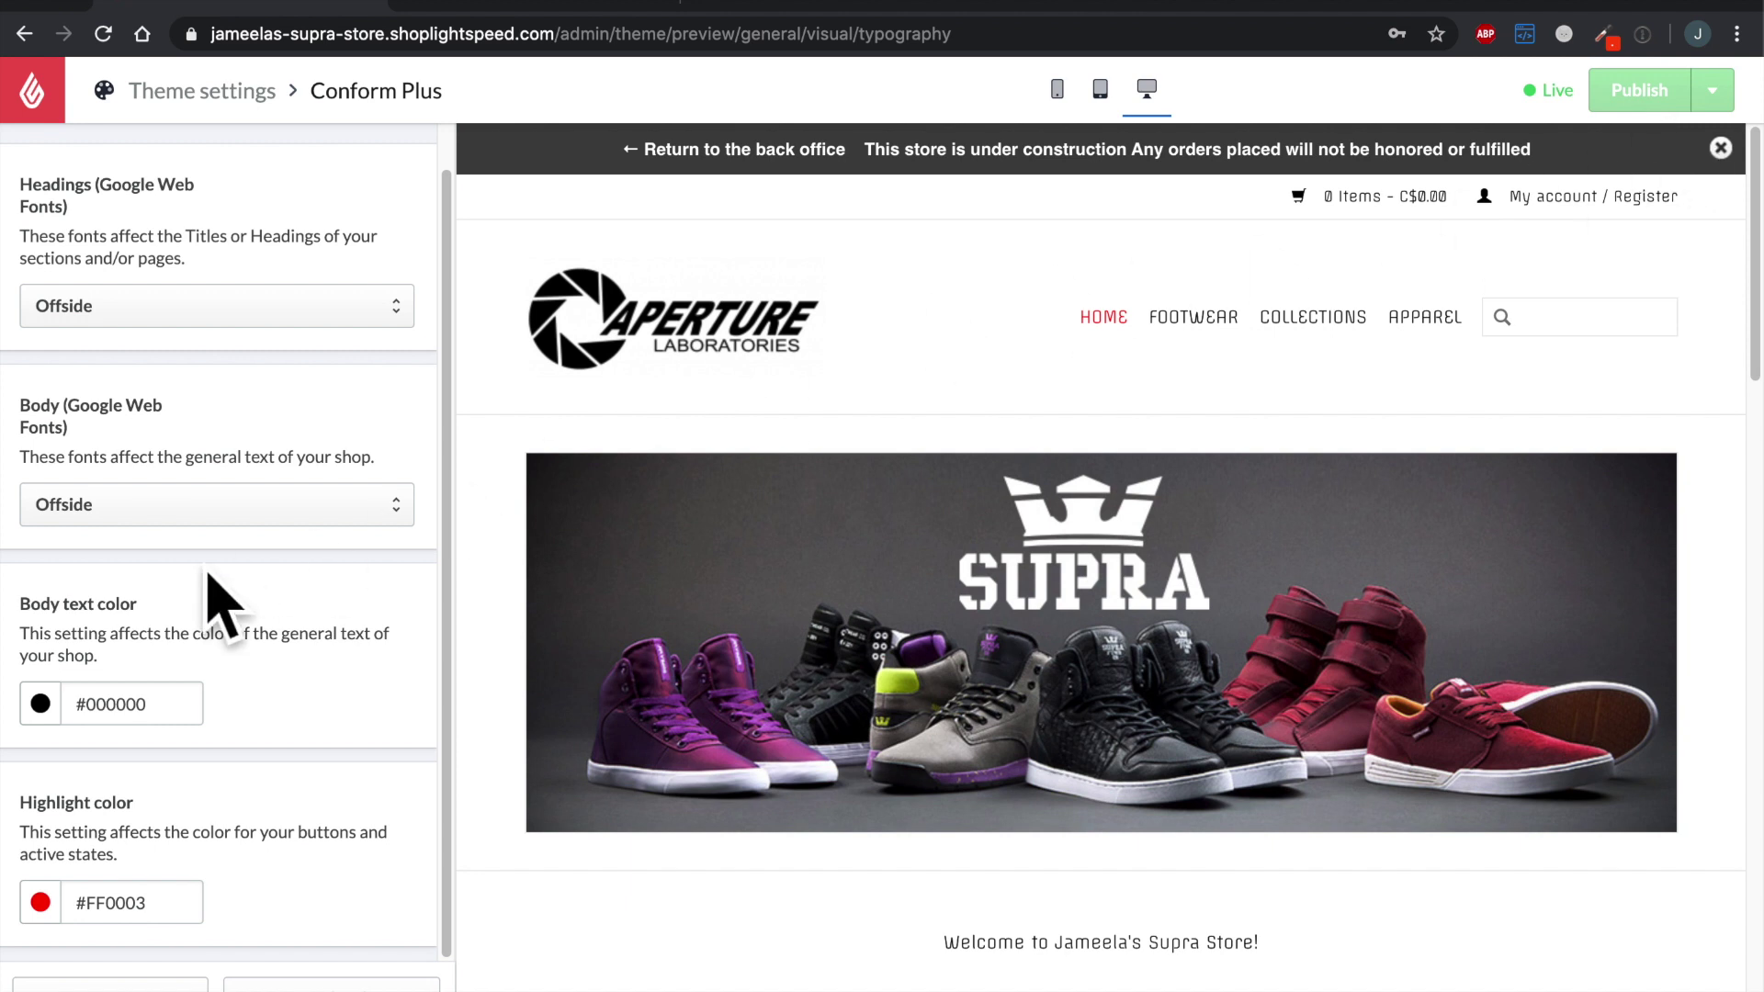
# Step: Review the visual background image, position, repeat and color settings, and check the general Advanced settings
pyautogui.scroll(1, 211, 587)
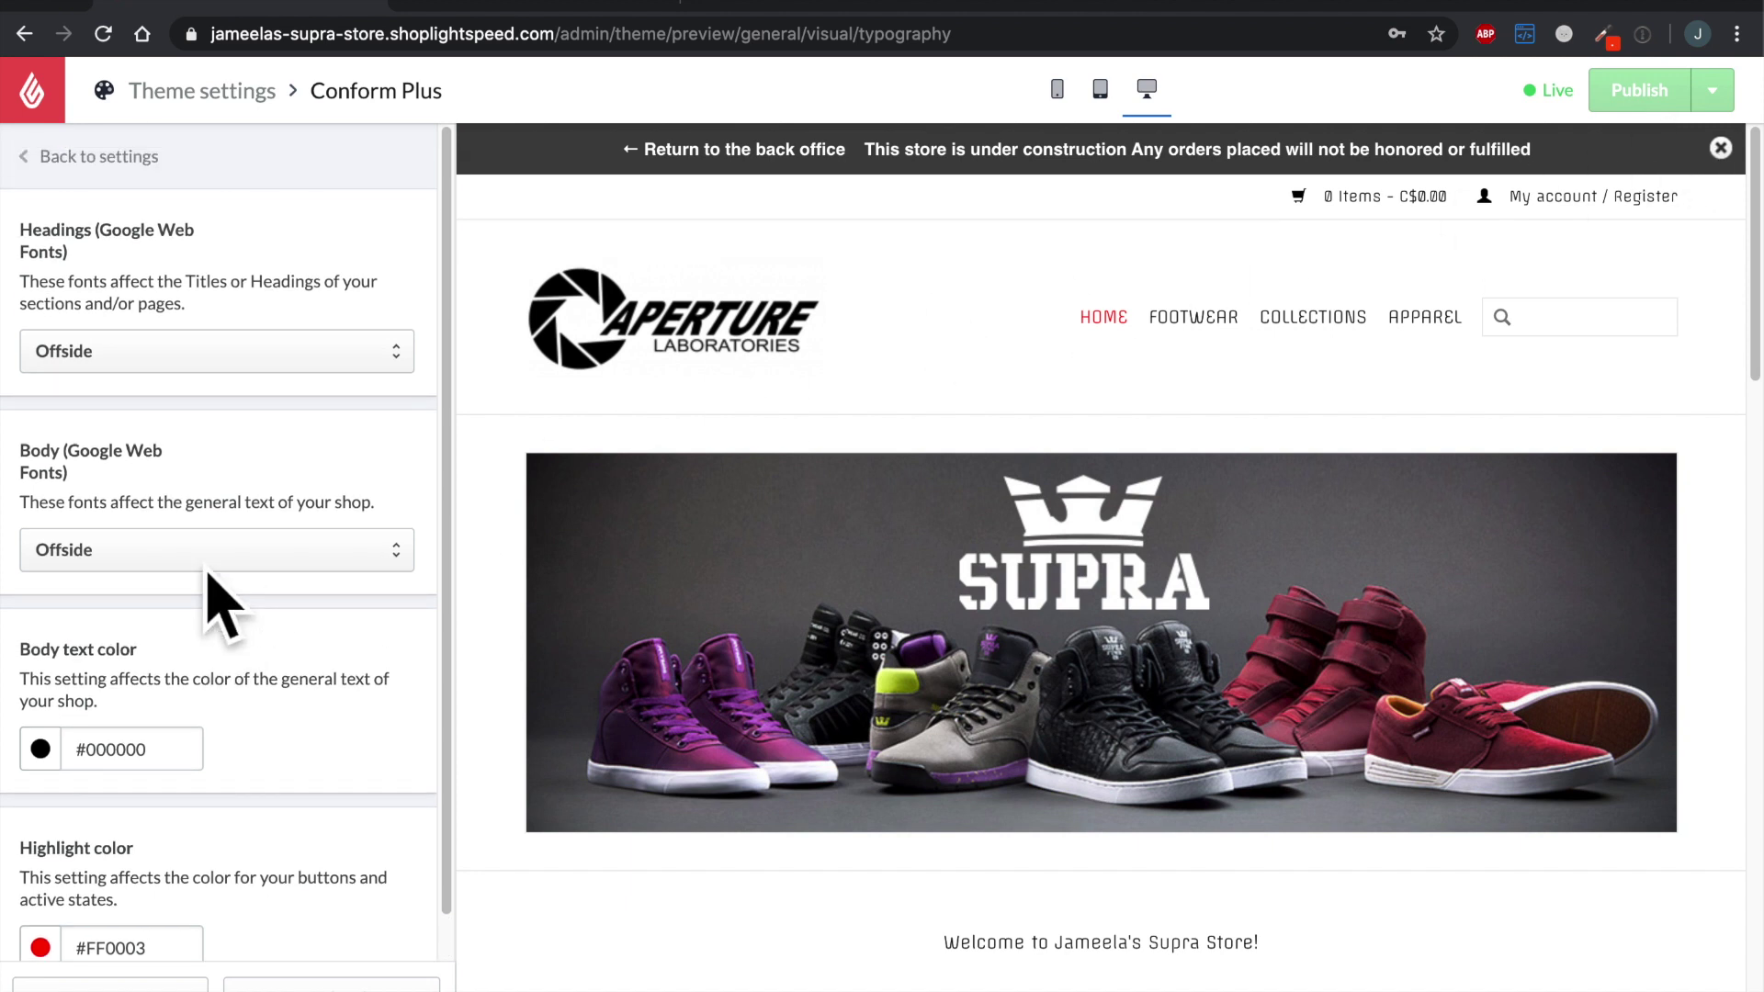
pyautogui.doubleClick(138, 177)
pyautogui.click(257, 232)
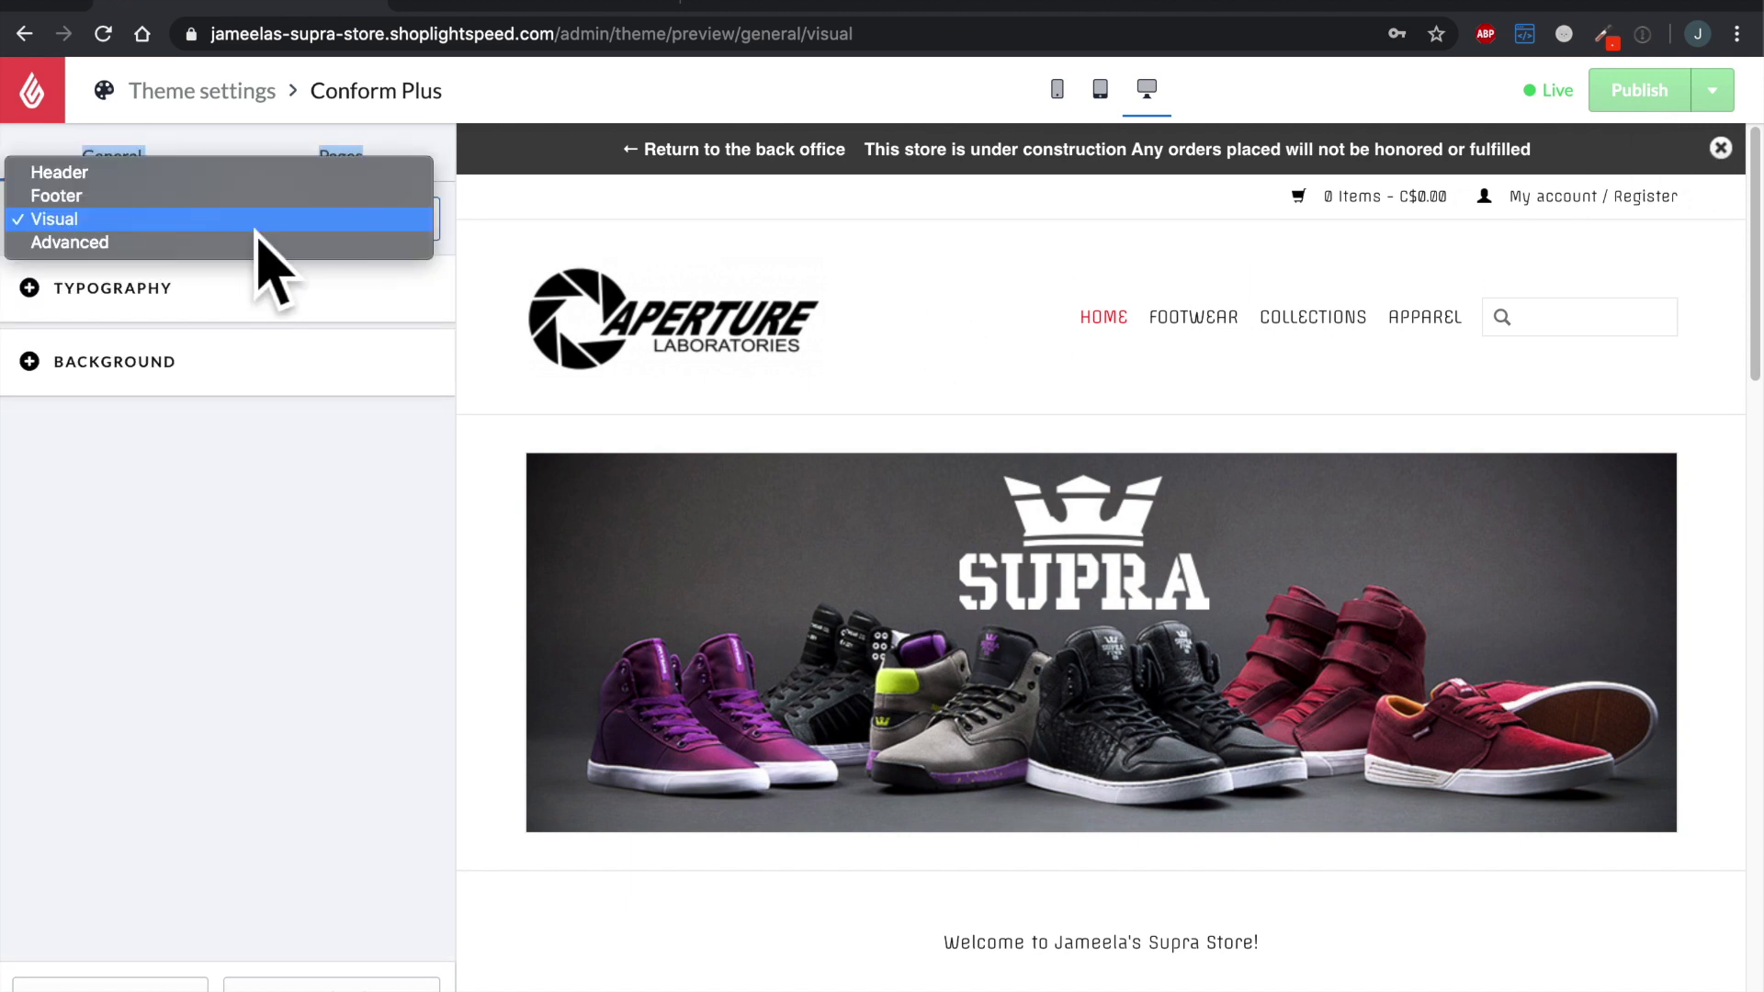
pyautogui.click(179, 364)
pyautogui.click(181, 364)
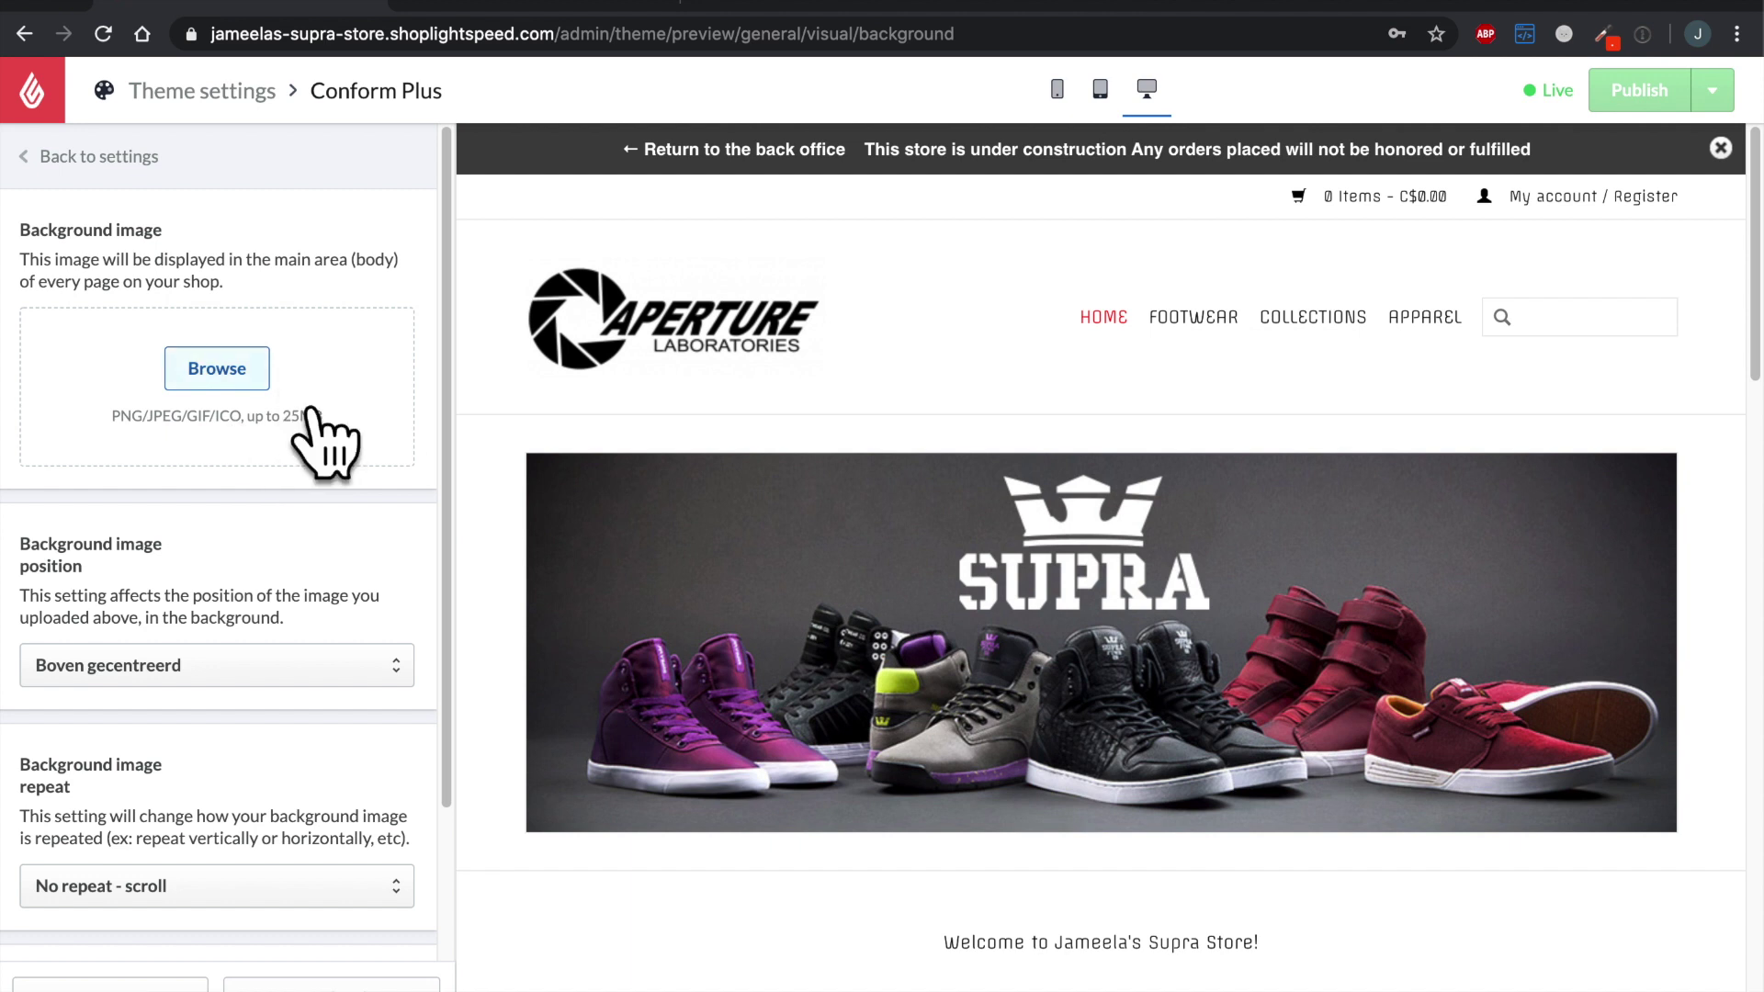
pyautogui.scroll(-3, 315, 430)
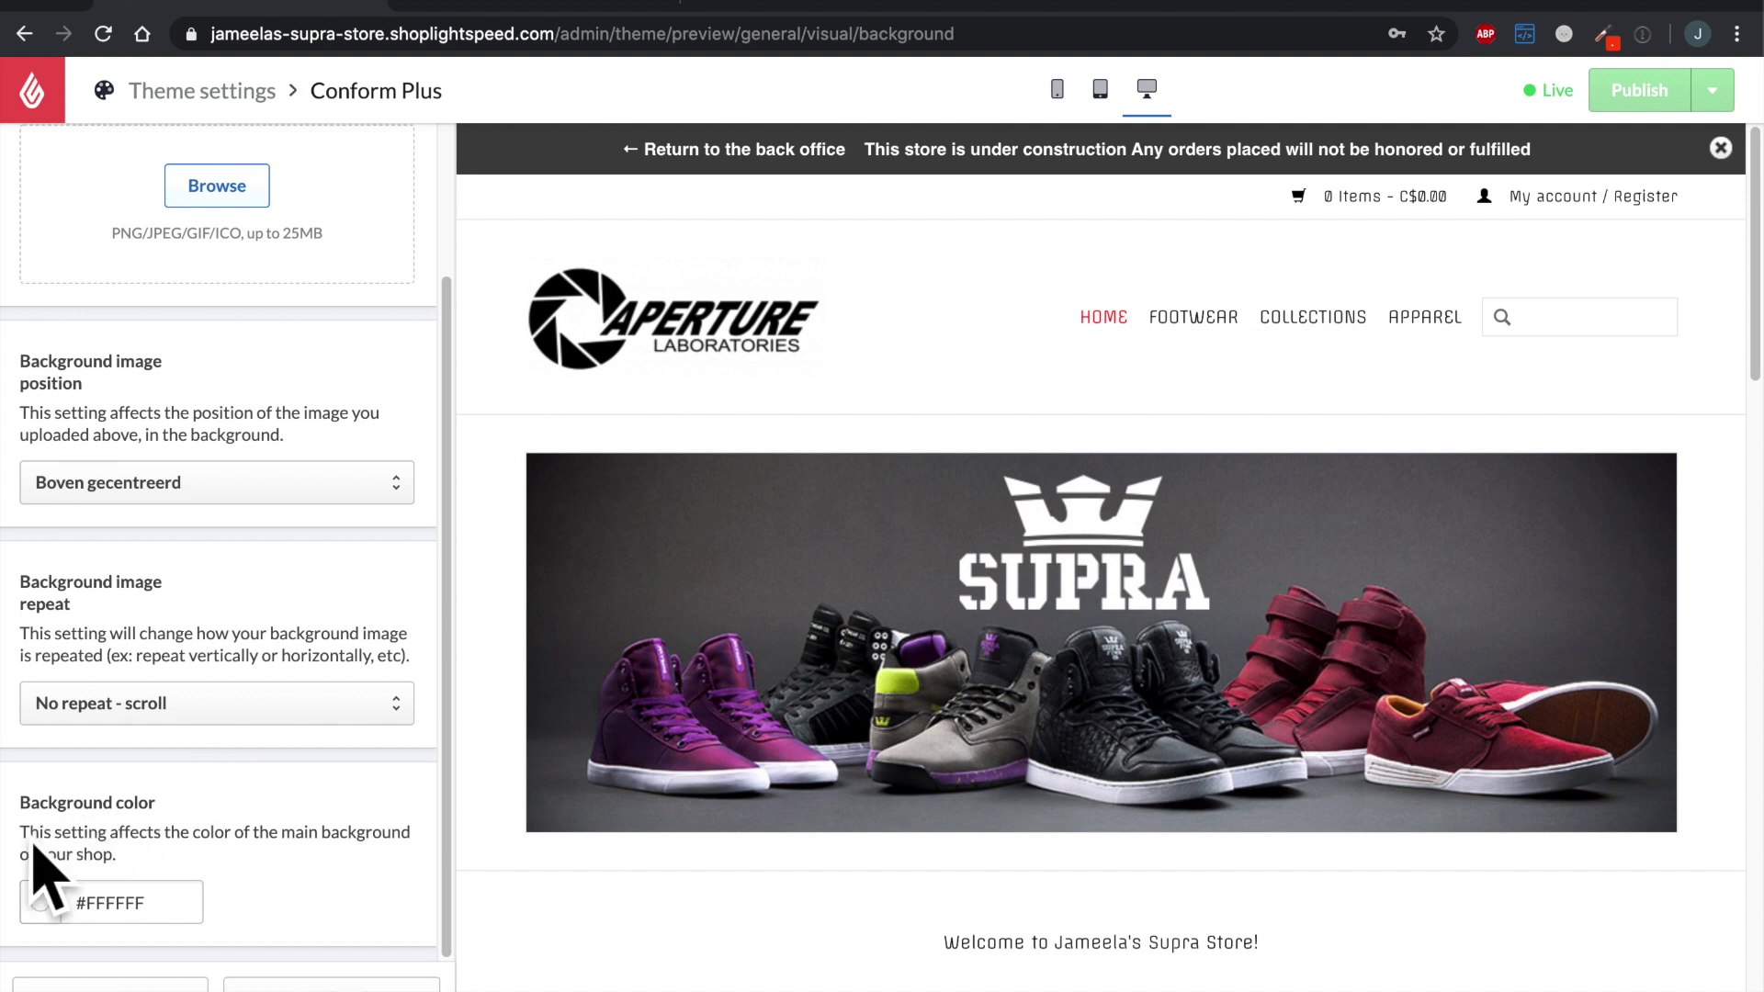
pyautogui.moveTo(22, 828); pyautogui.dragTo(106, 873)
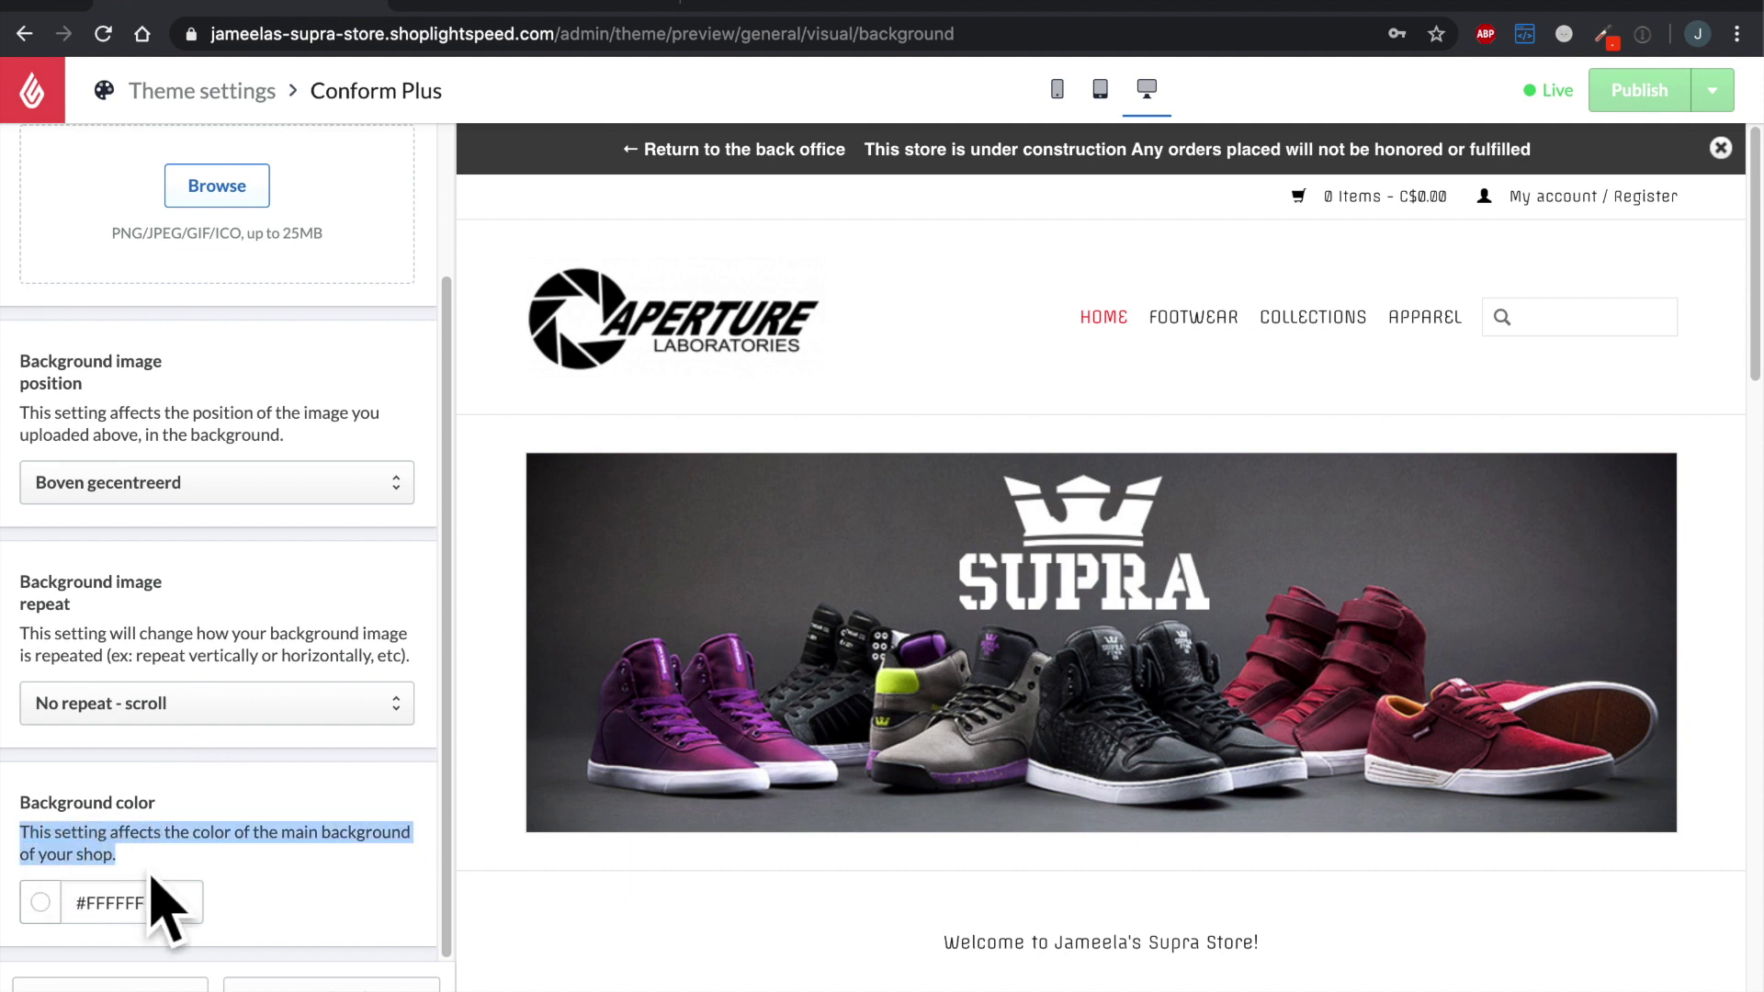
pyautogui.click(76, 945)
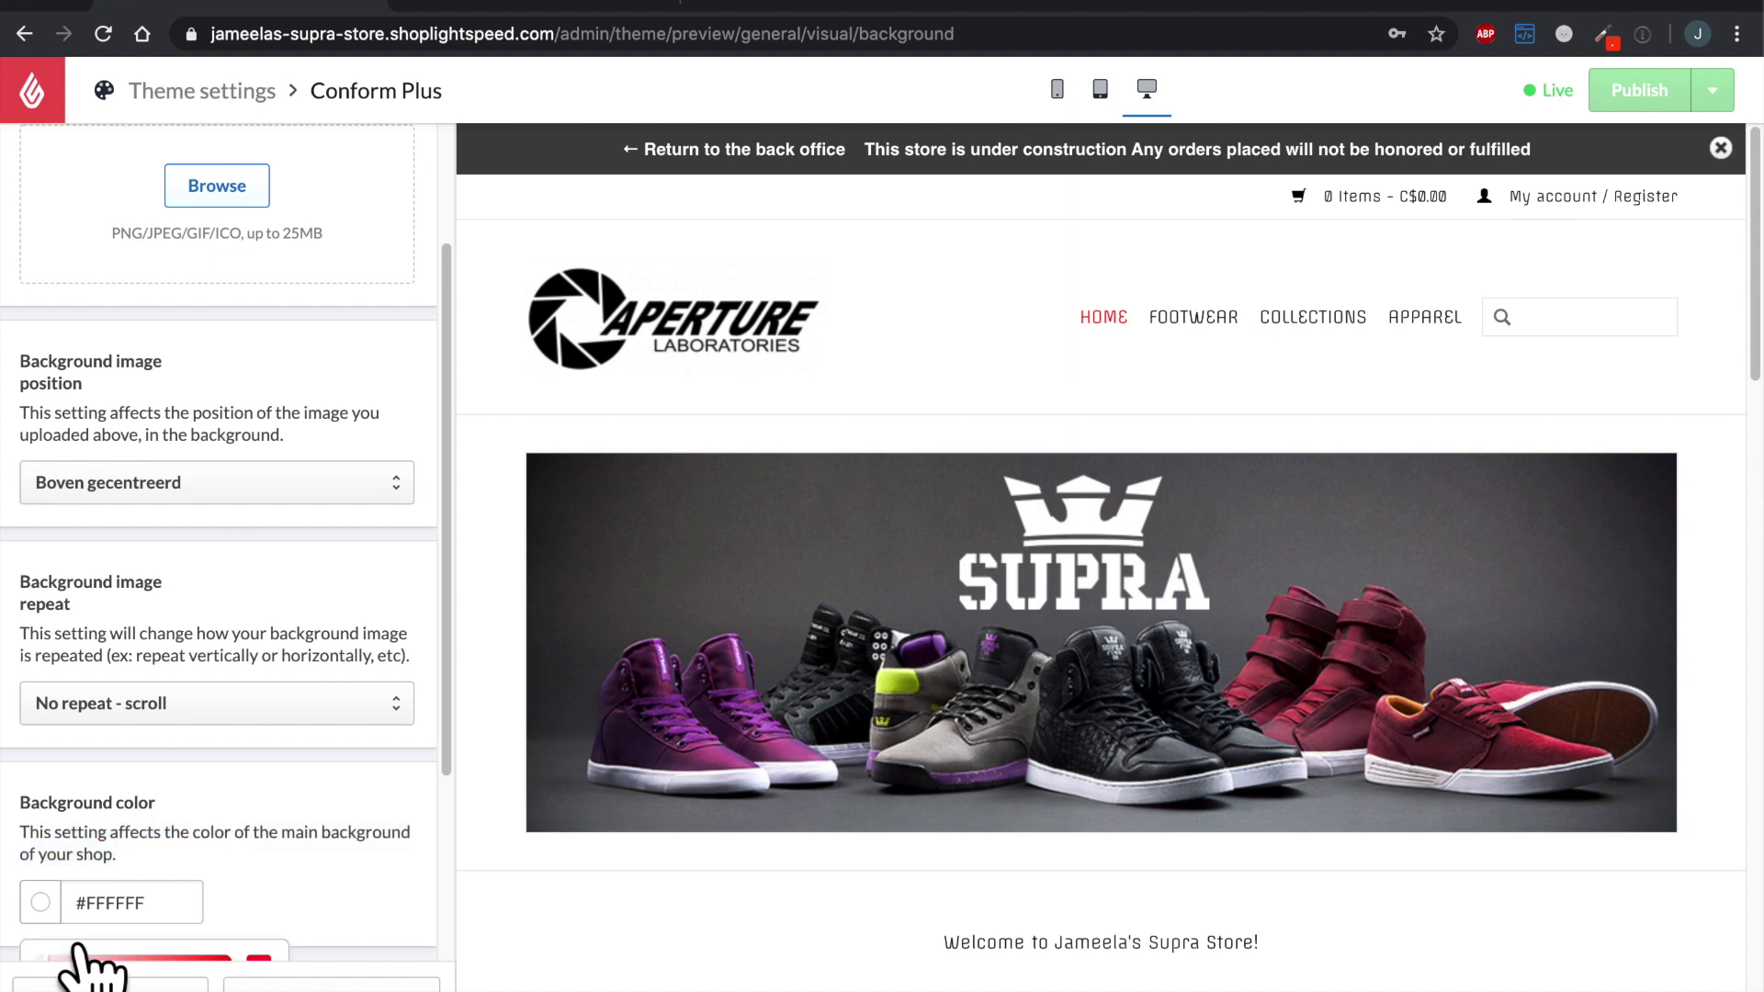
pyautogui.scroll(-1, 283, 839)
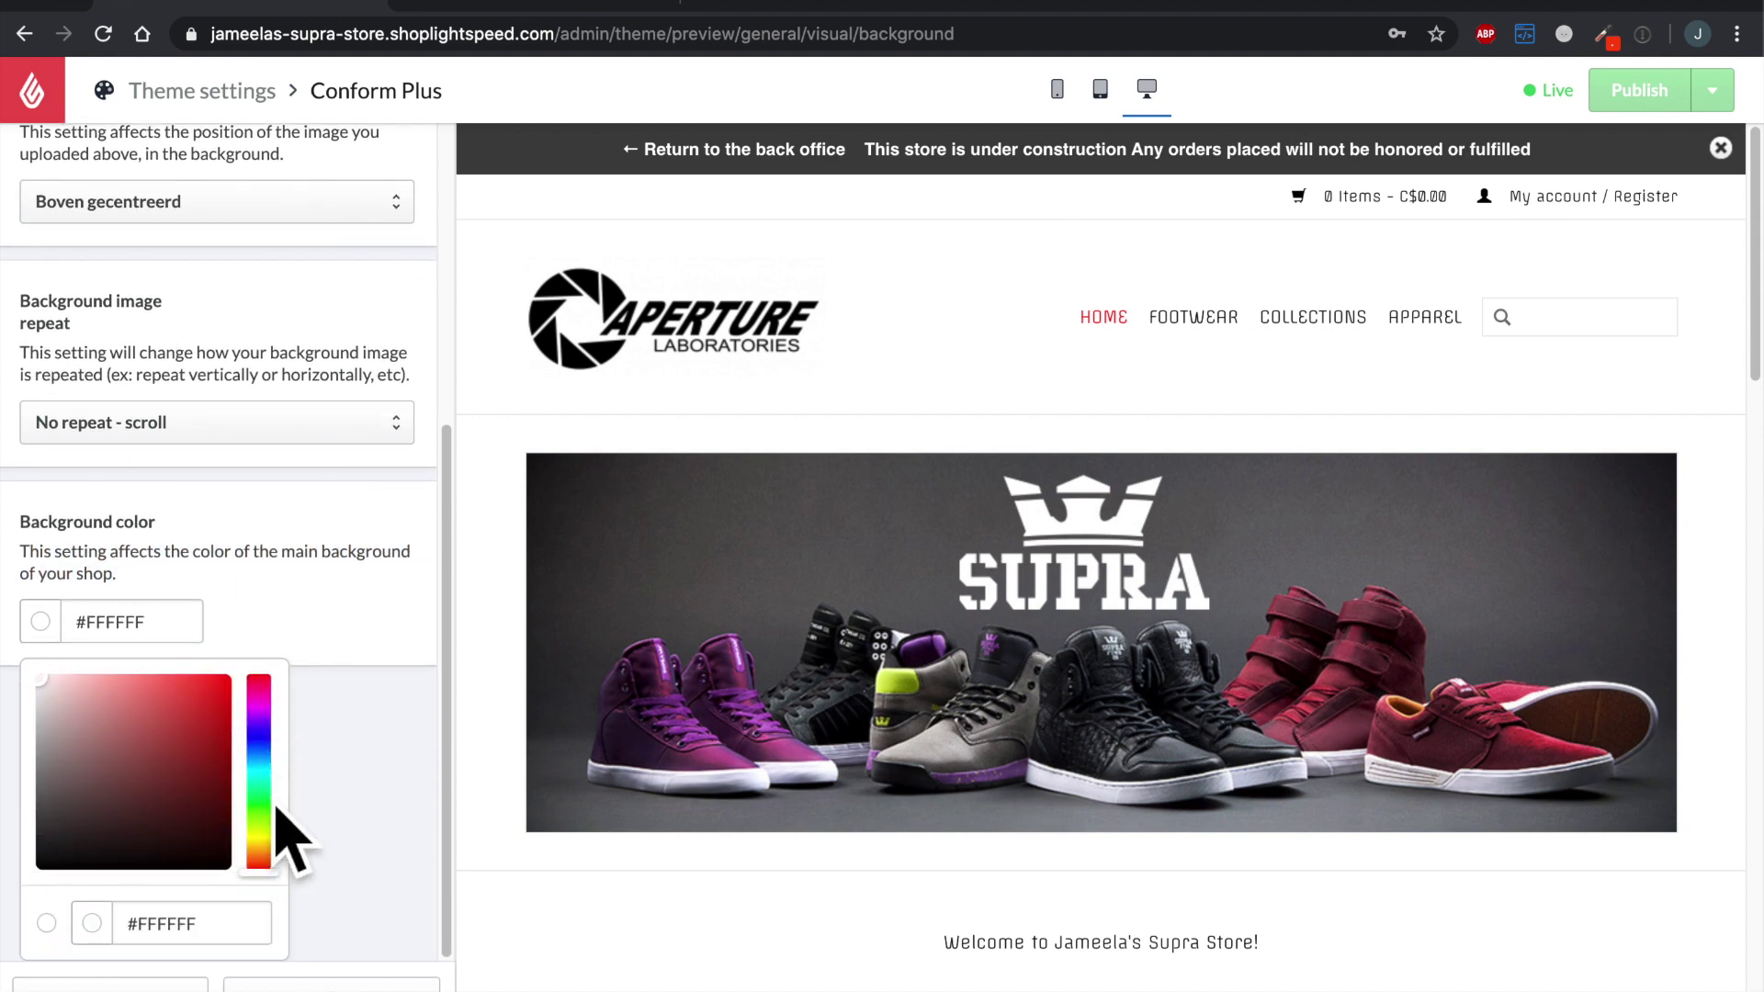
pyautogui.click(353, 831)
pyautogui.scroll(2, 354, 831)
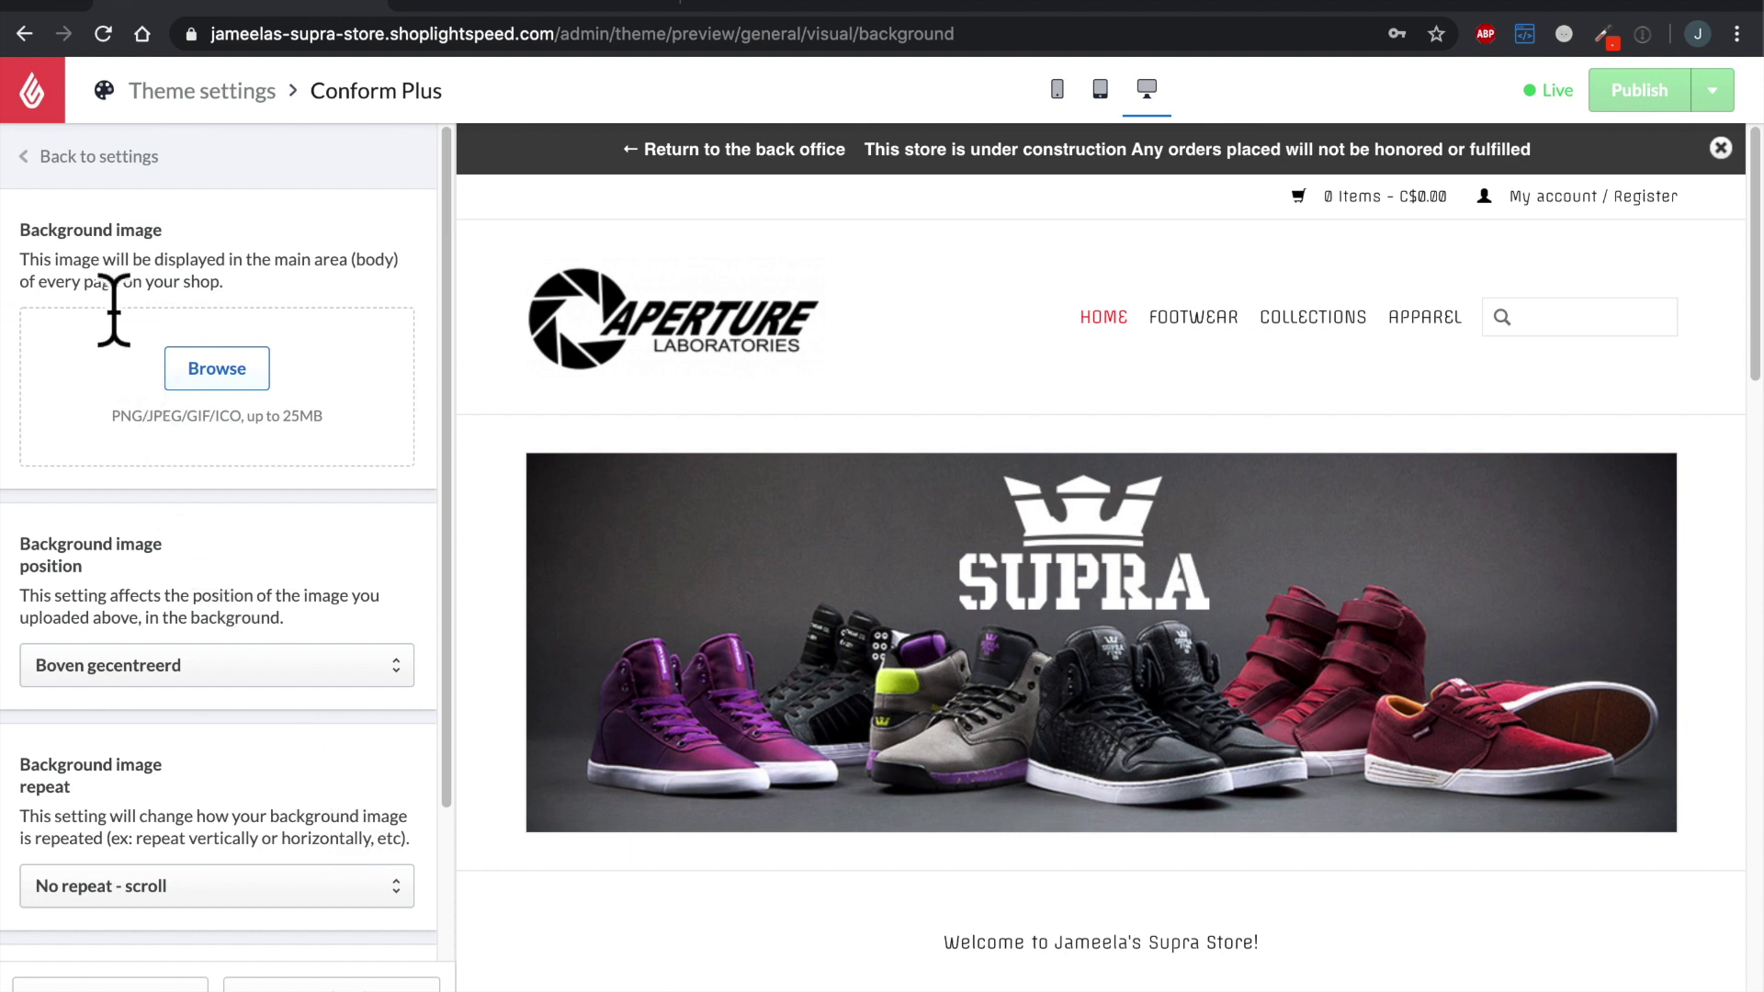
pyautogui.click(138, 188)
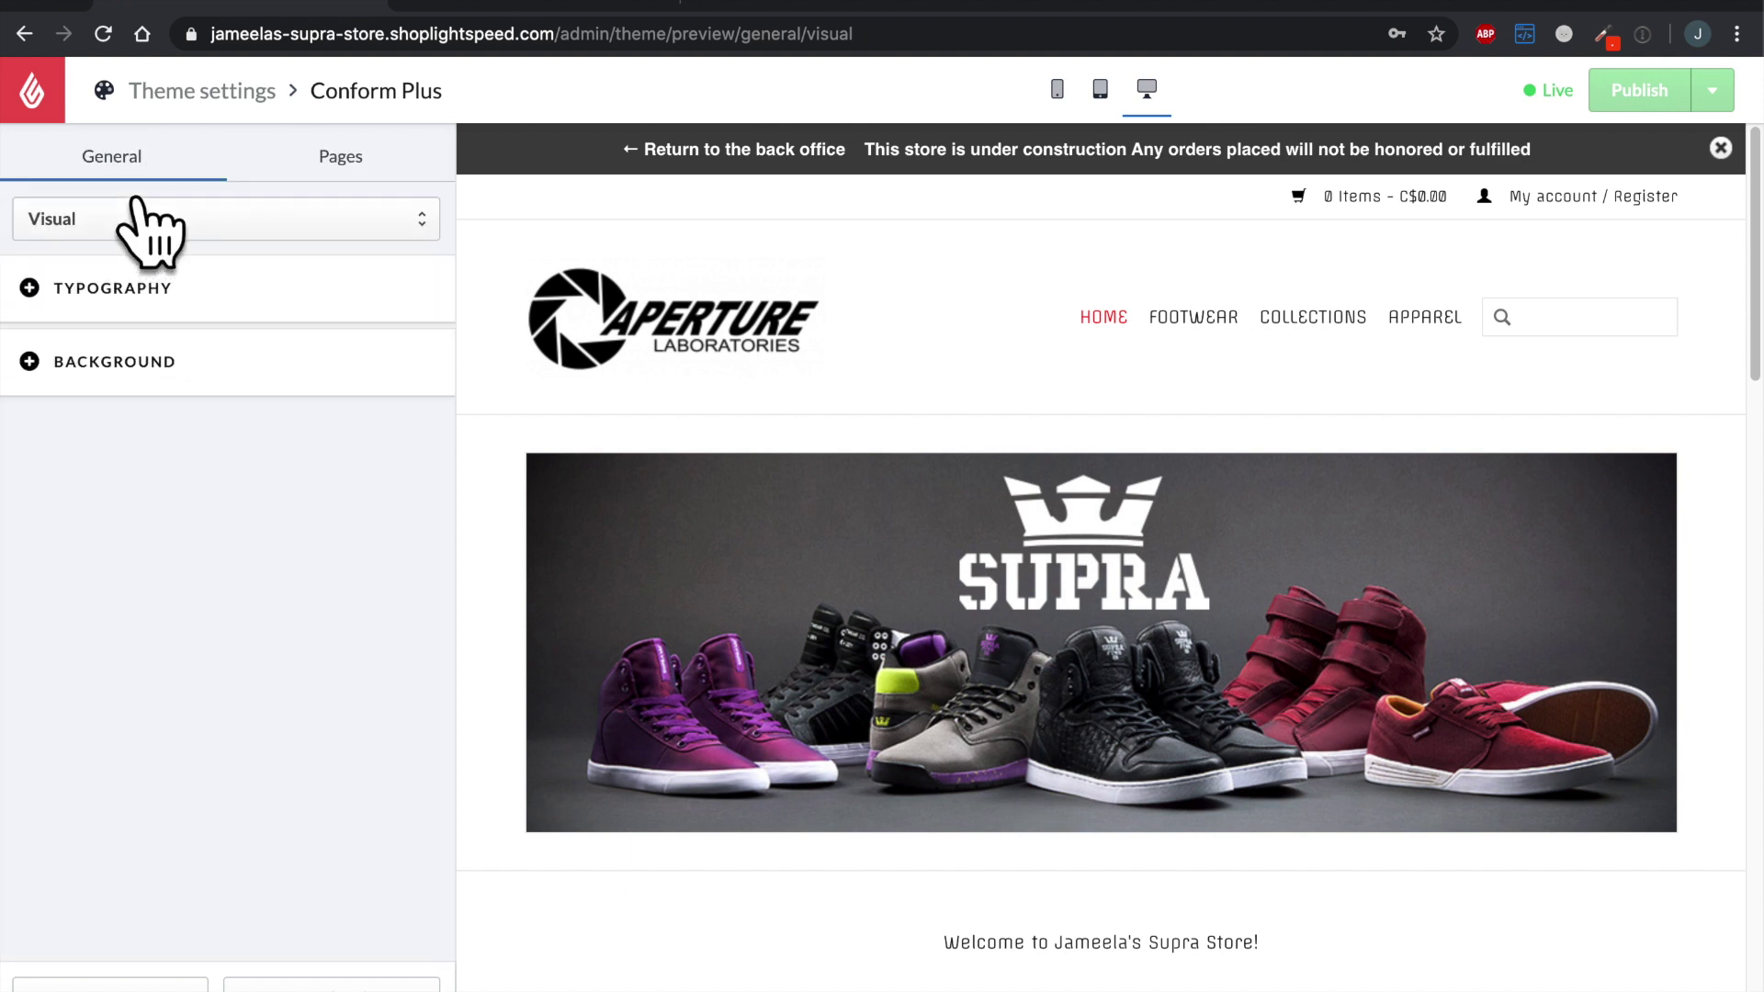
pyautogui.click(367, 231)
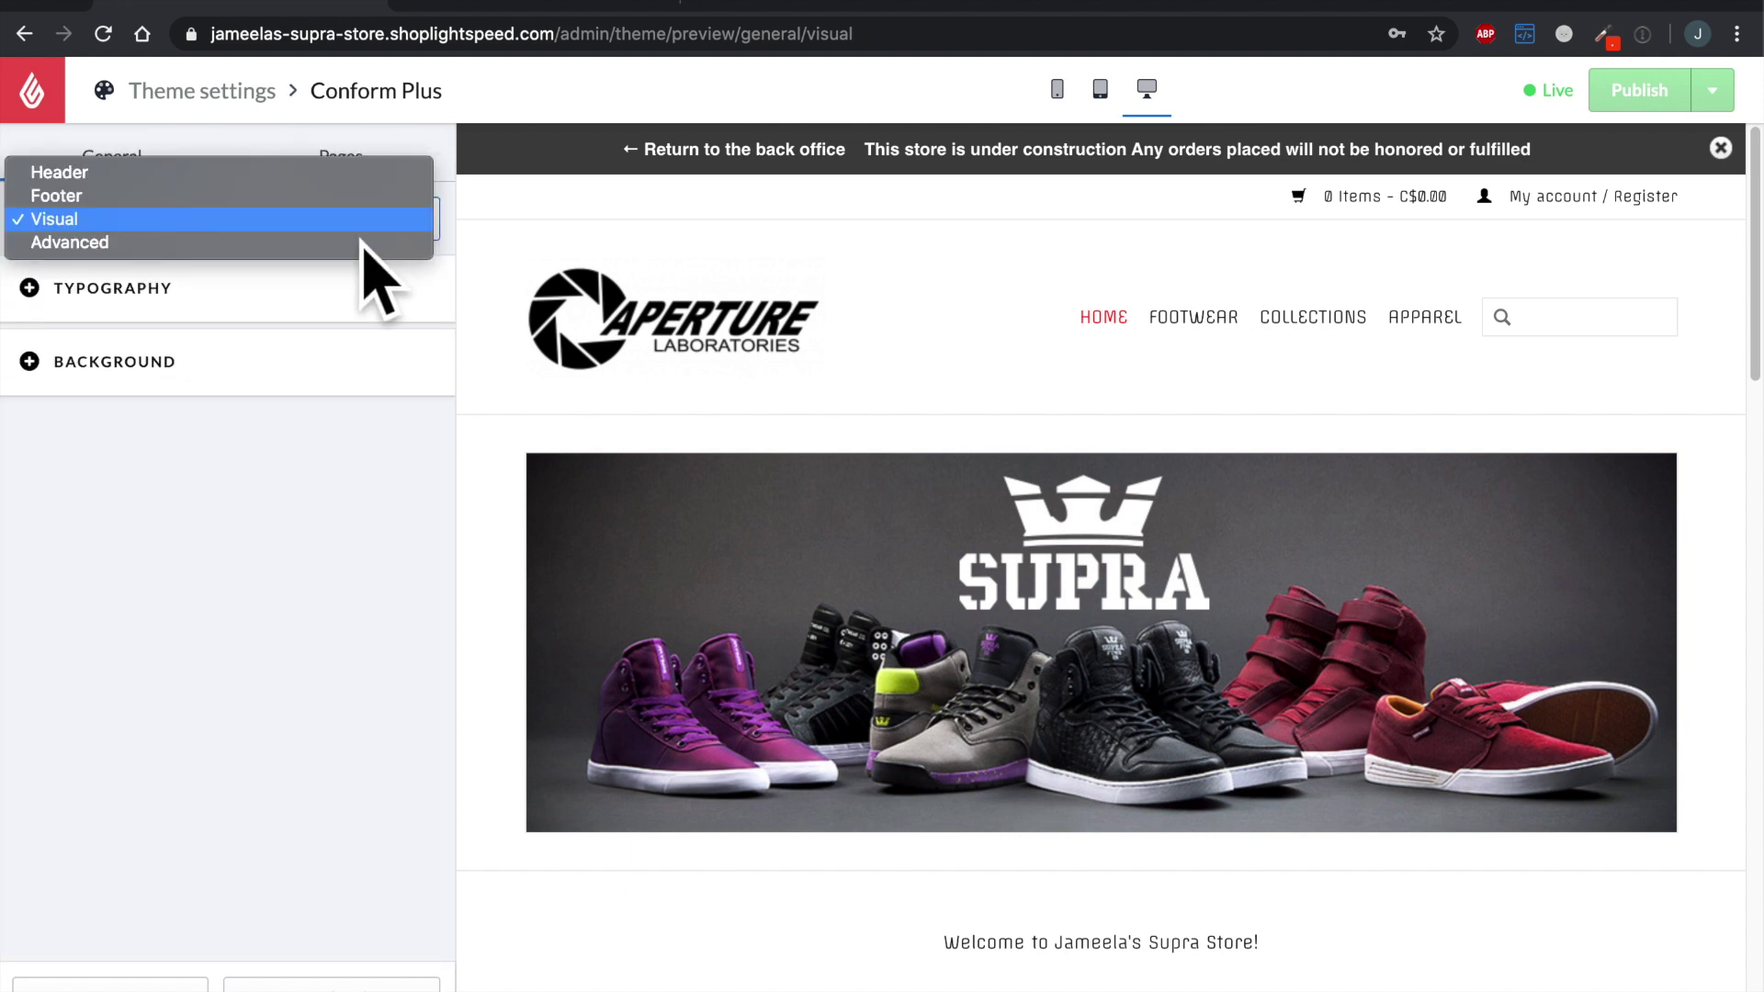
pyautogui.click(364, 243)
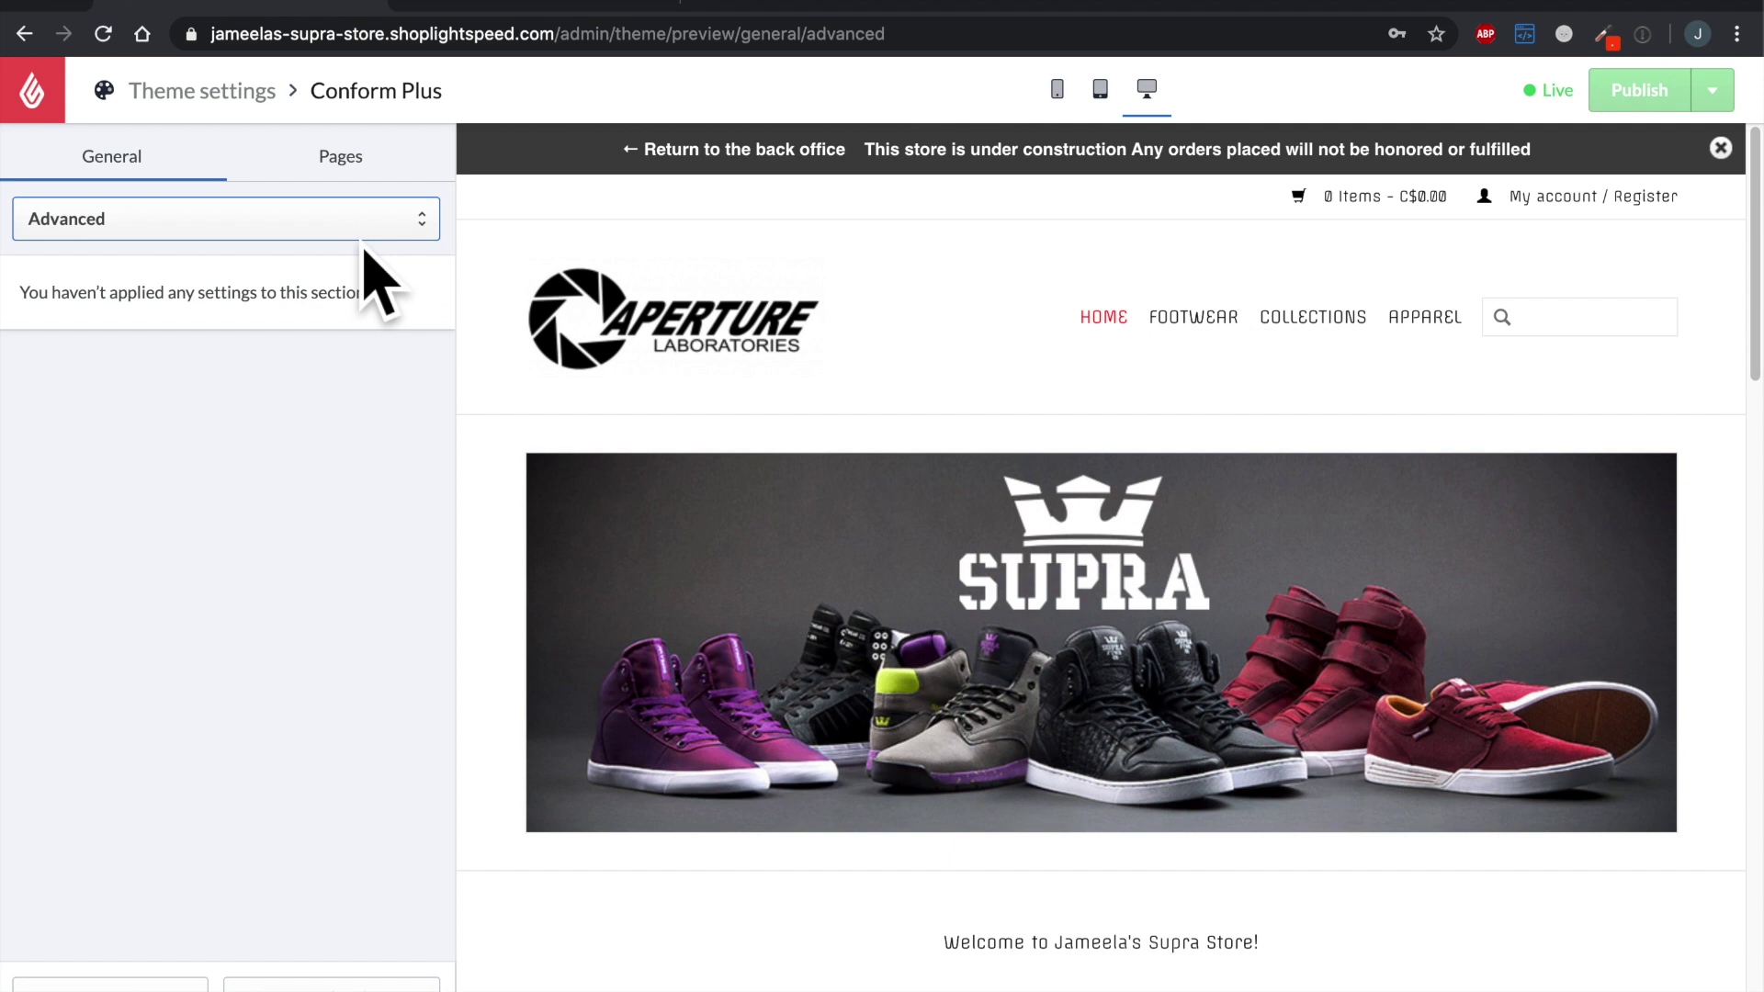
# Step: Enable the home page banners located below the headline in the theme's page settings
pyautogui.click(393, 180)
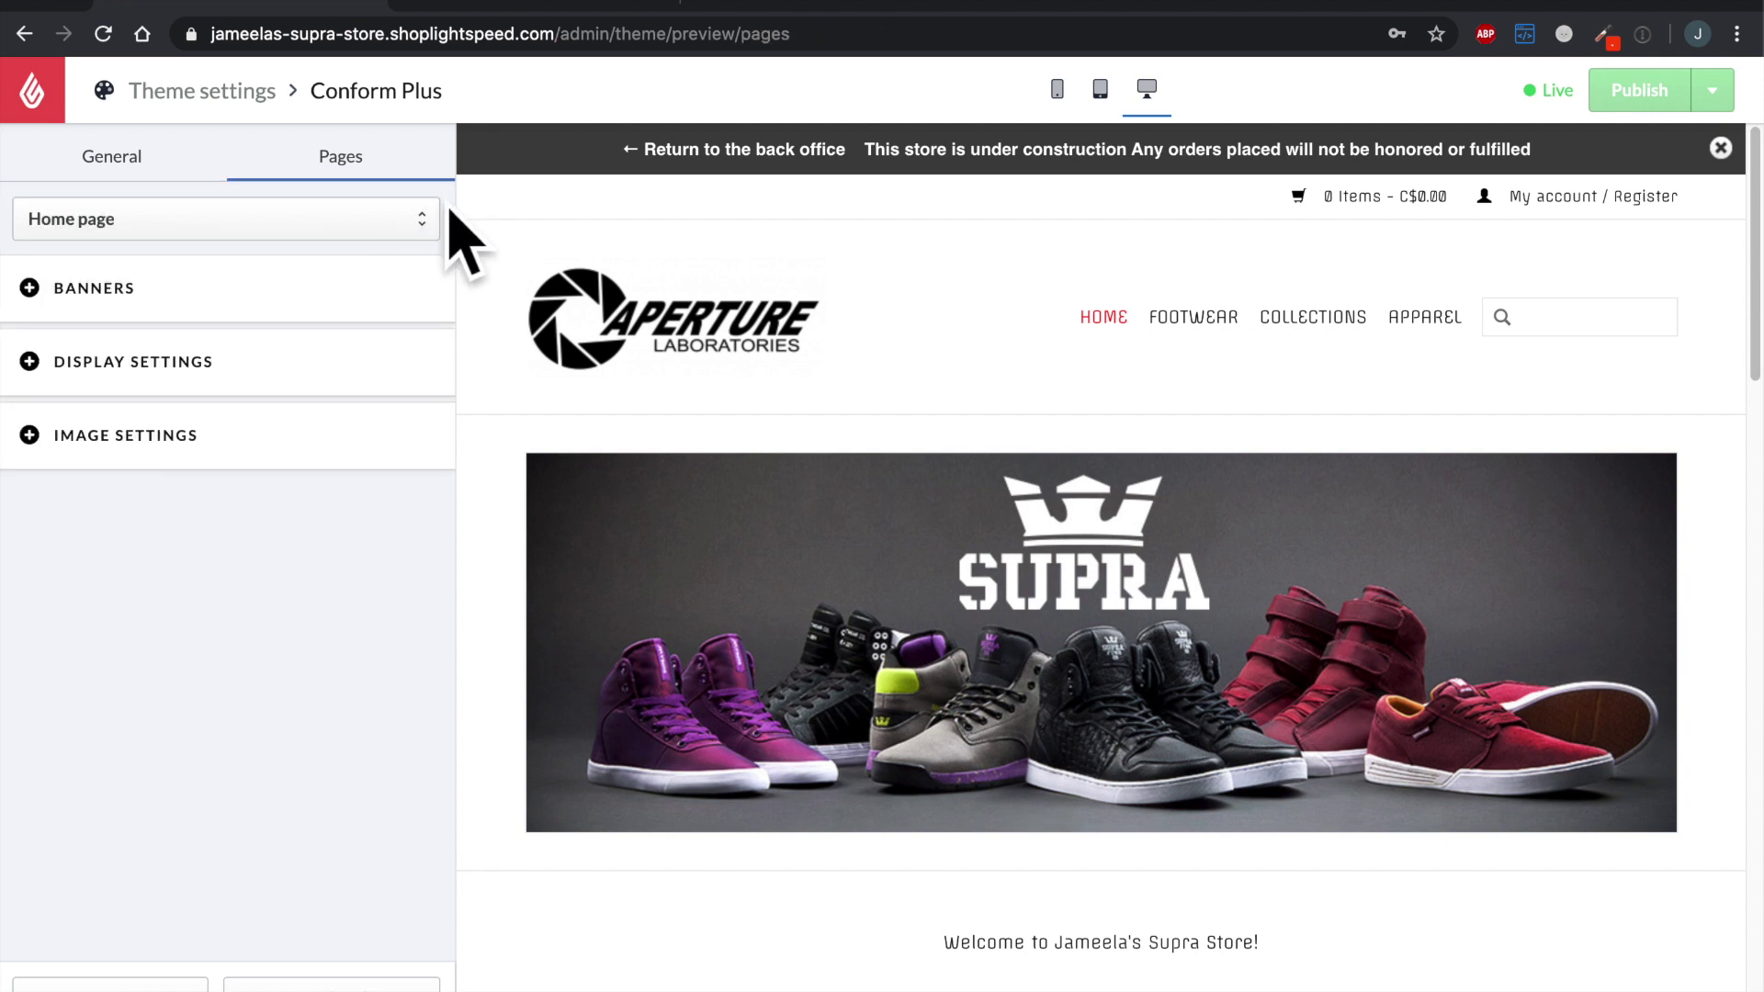
pyautogui.click(394, 235)
pyautogui.press('Escape')
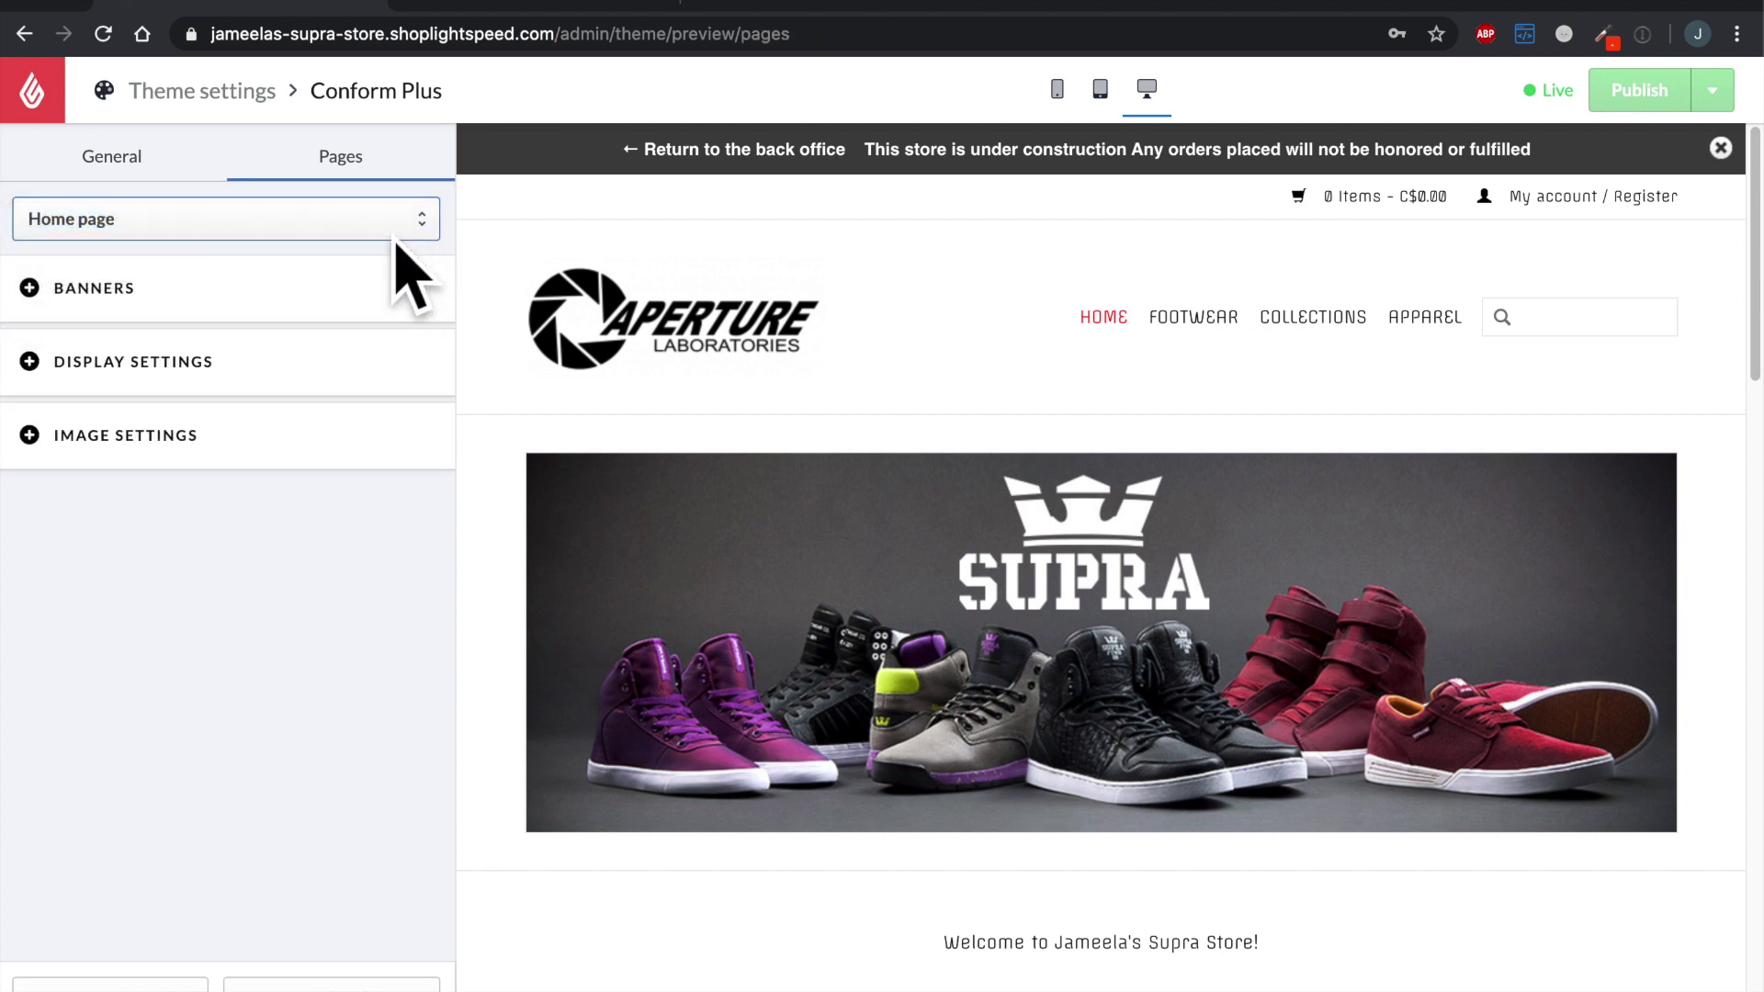
pyautogui.click(331, 294)
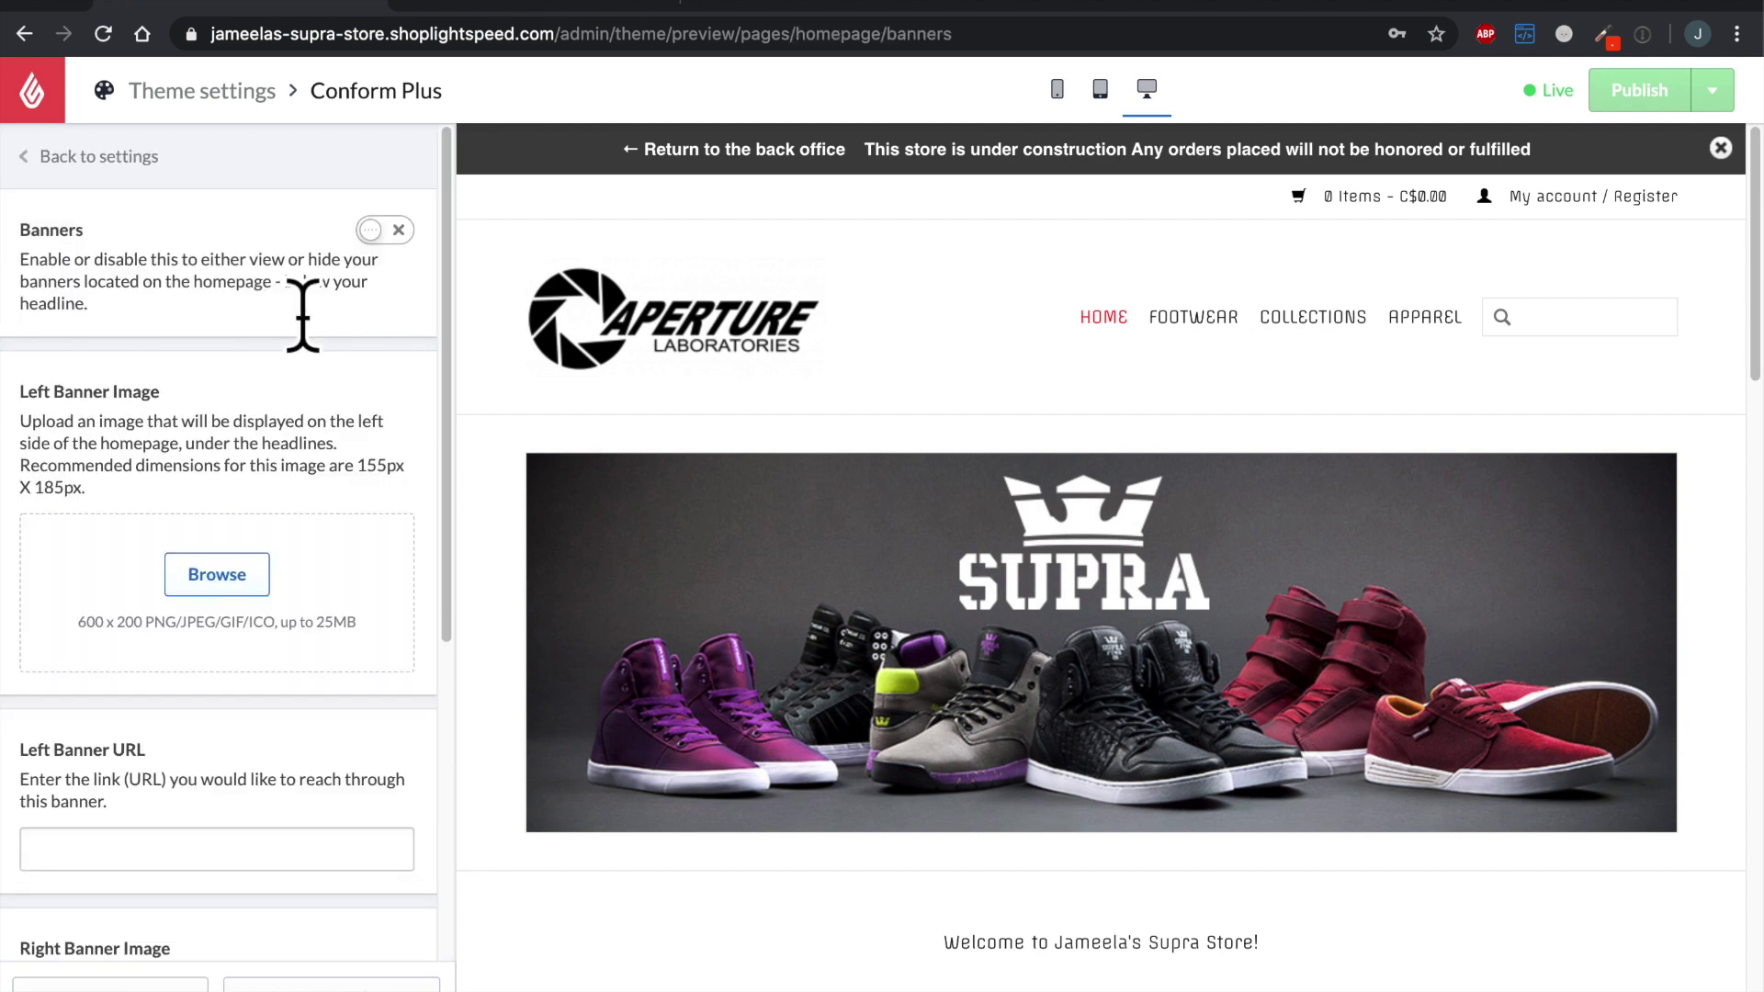
pyautogui.moveTo(22, 267); pyautogui.dragTo(230, 283)
pyautogui.click(303, 317)
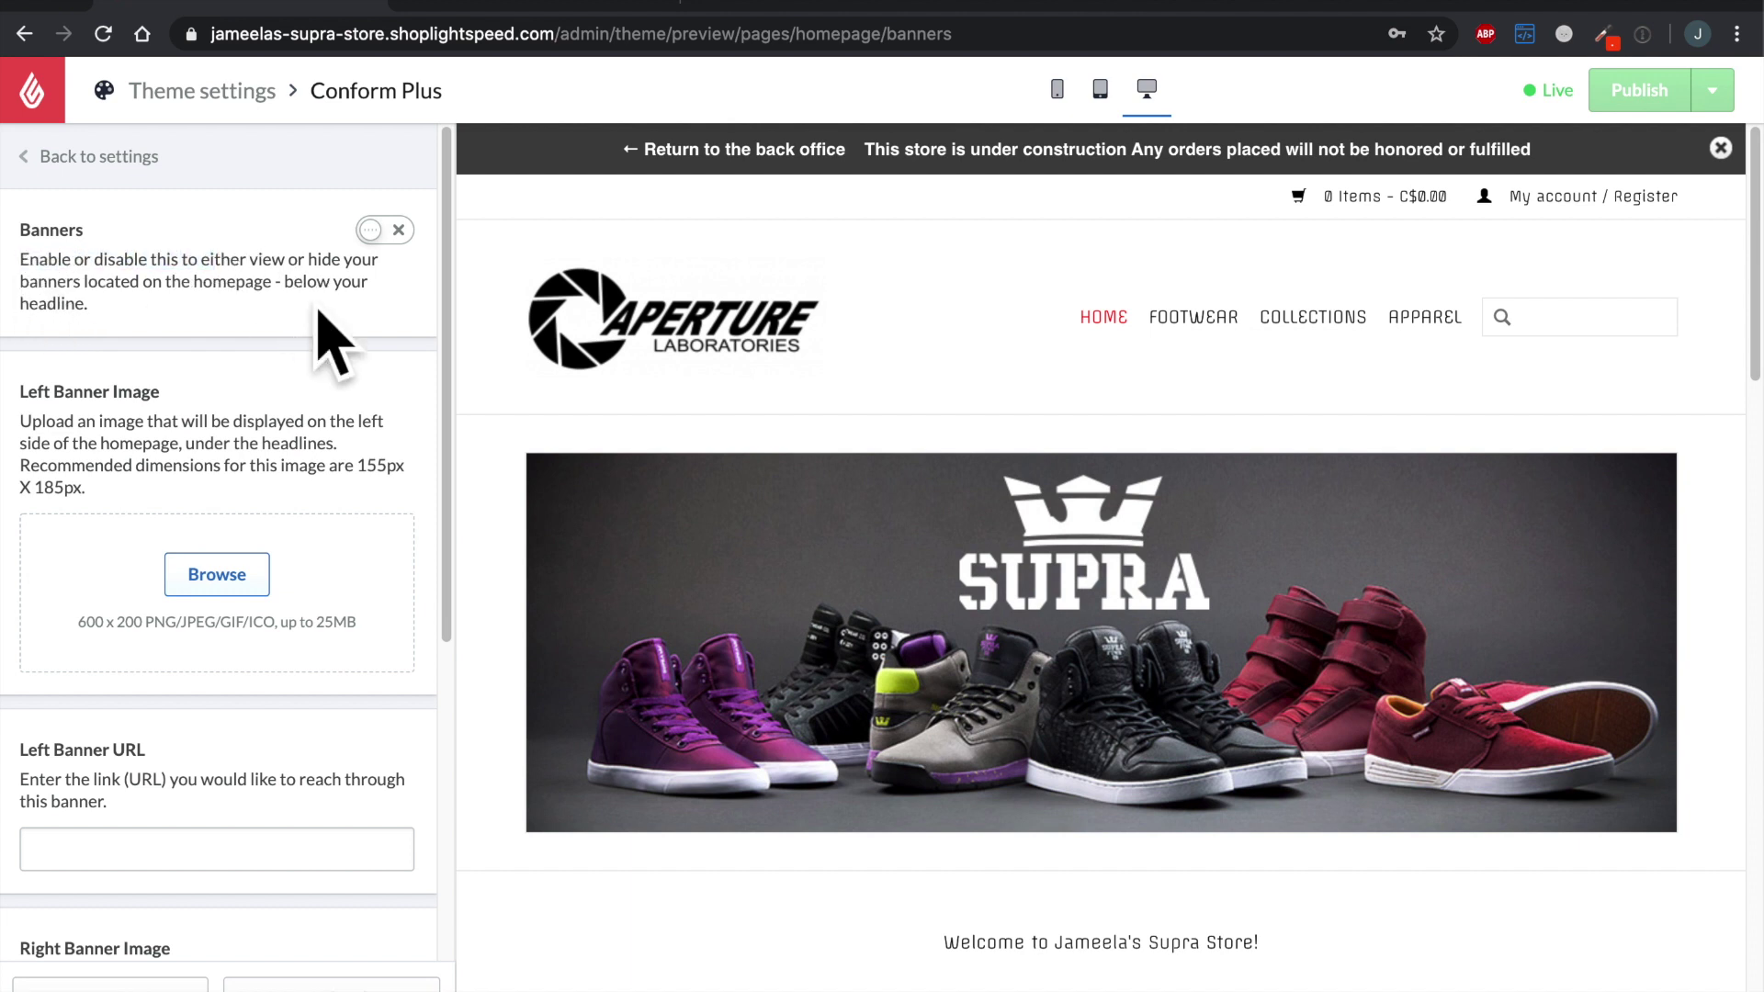
pyautogui.click(430, 267)
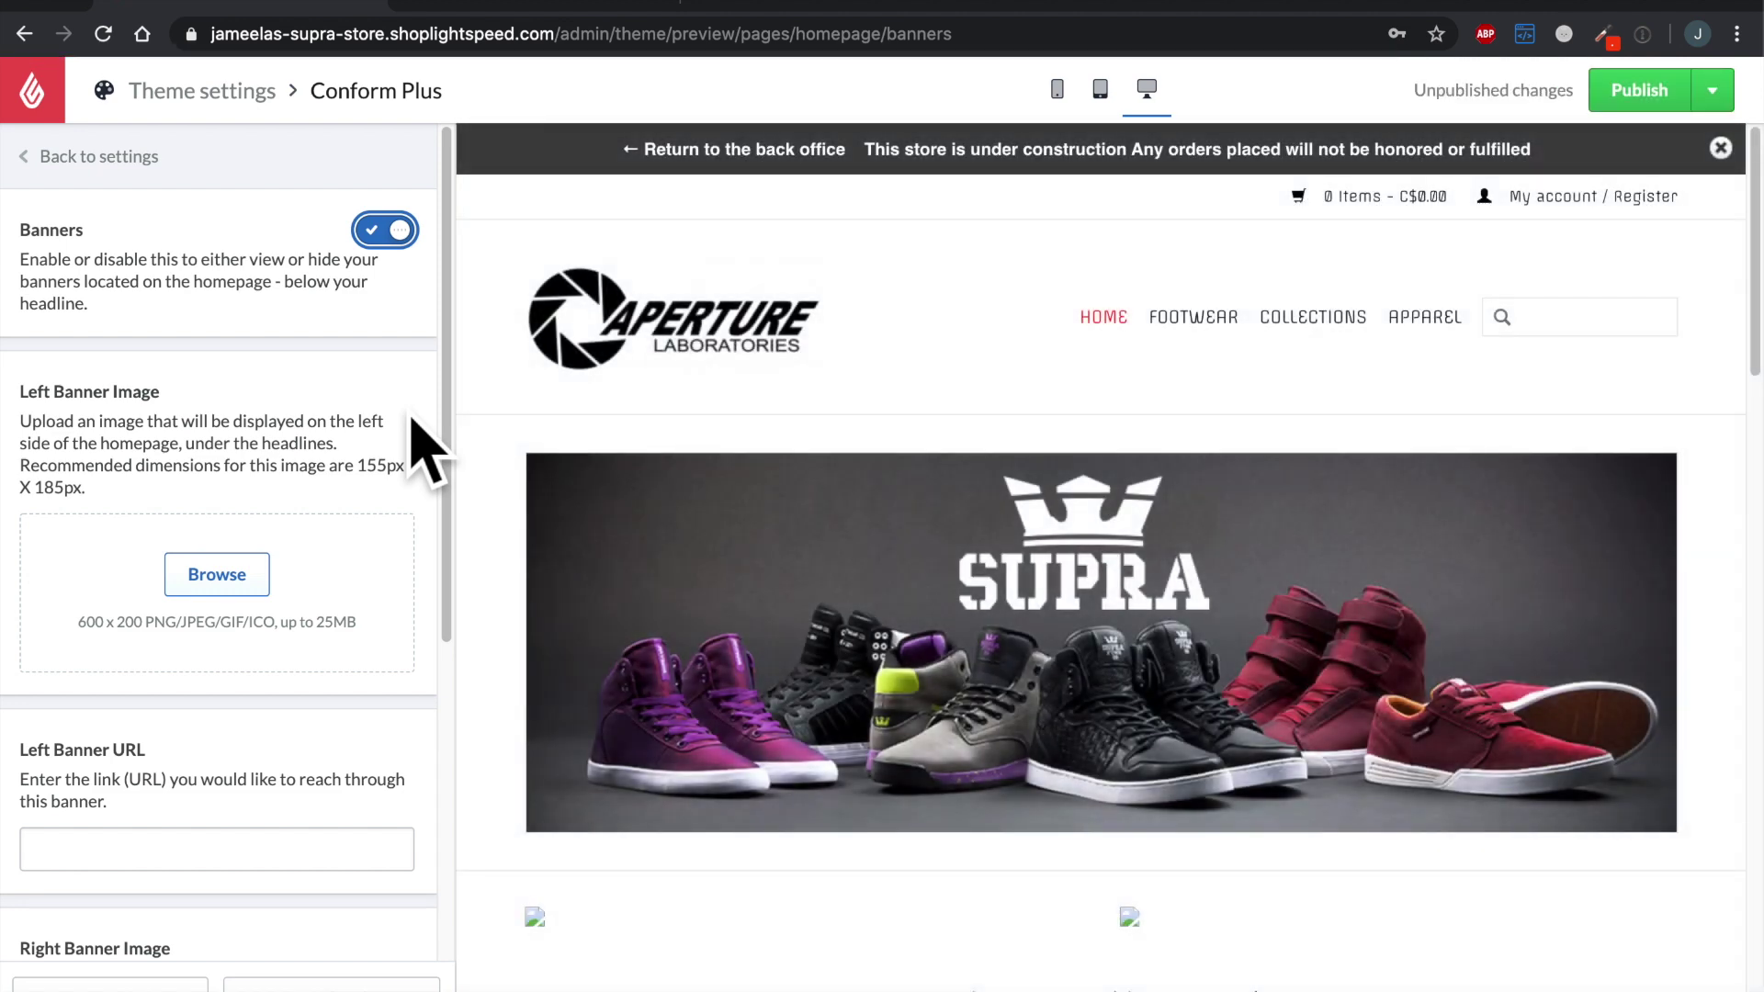
# Step: Upload supraBANNERLEFT.png as the left banner image and the Supra picture with flaming colored shoes as the right banner image
pyautogui.scroll(-4, 418, 450)
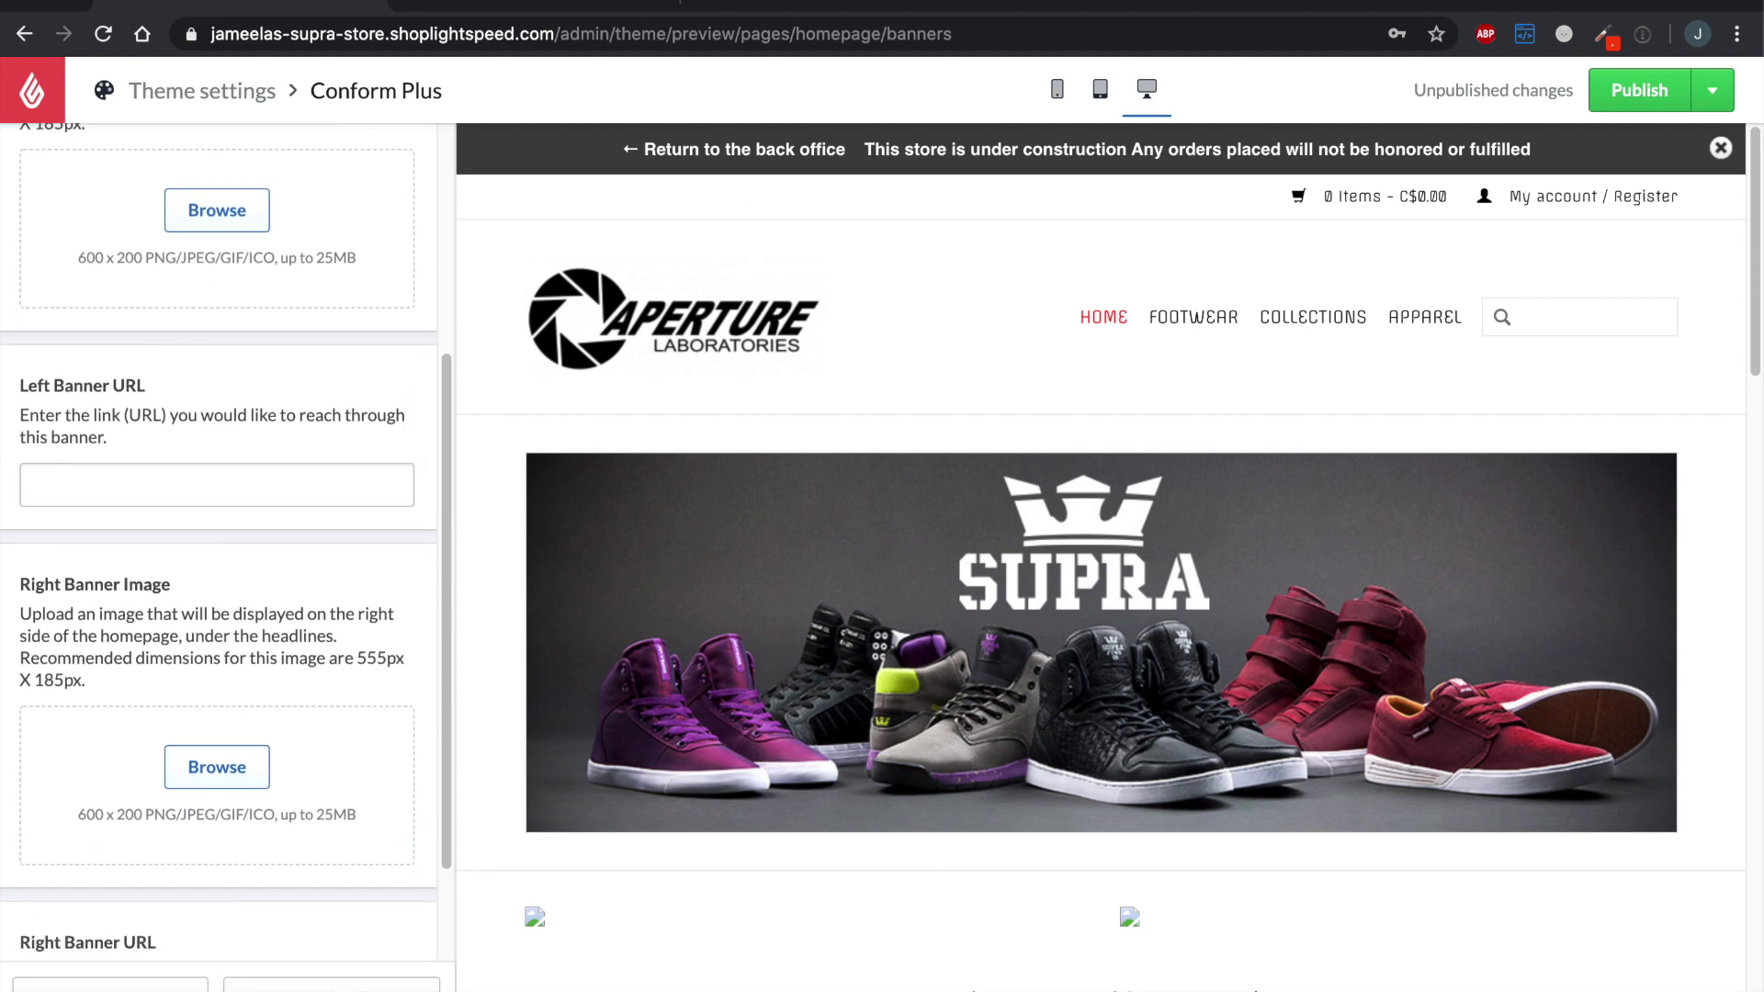
pyautogui.moveTo(453, 57); pyautogui.dragTo(345, 395)
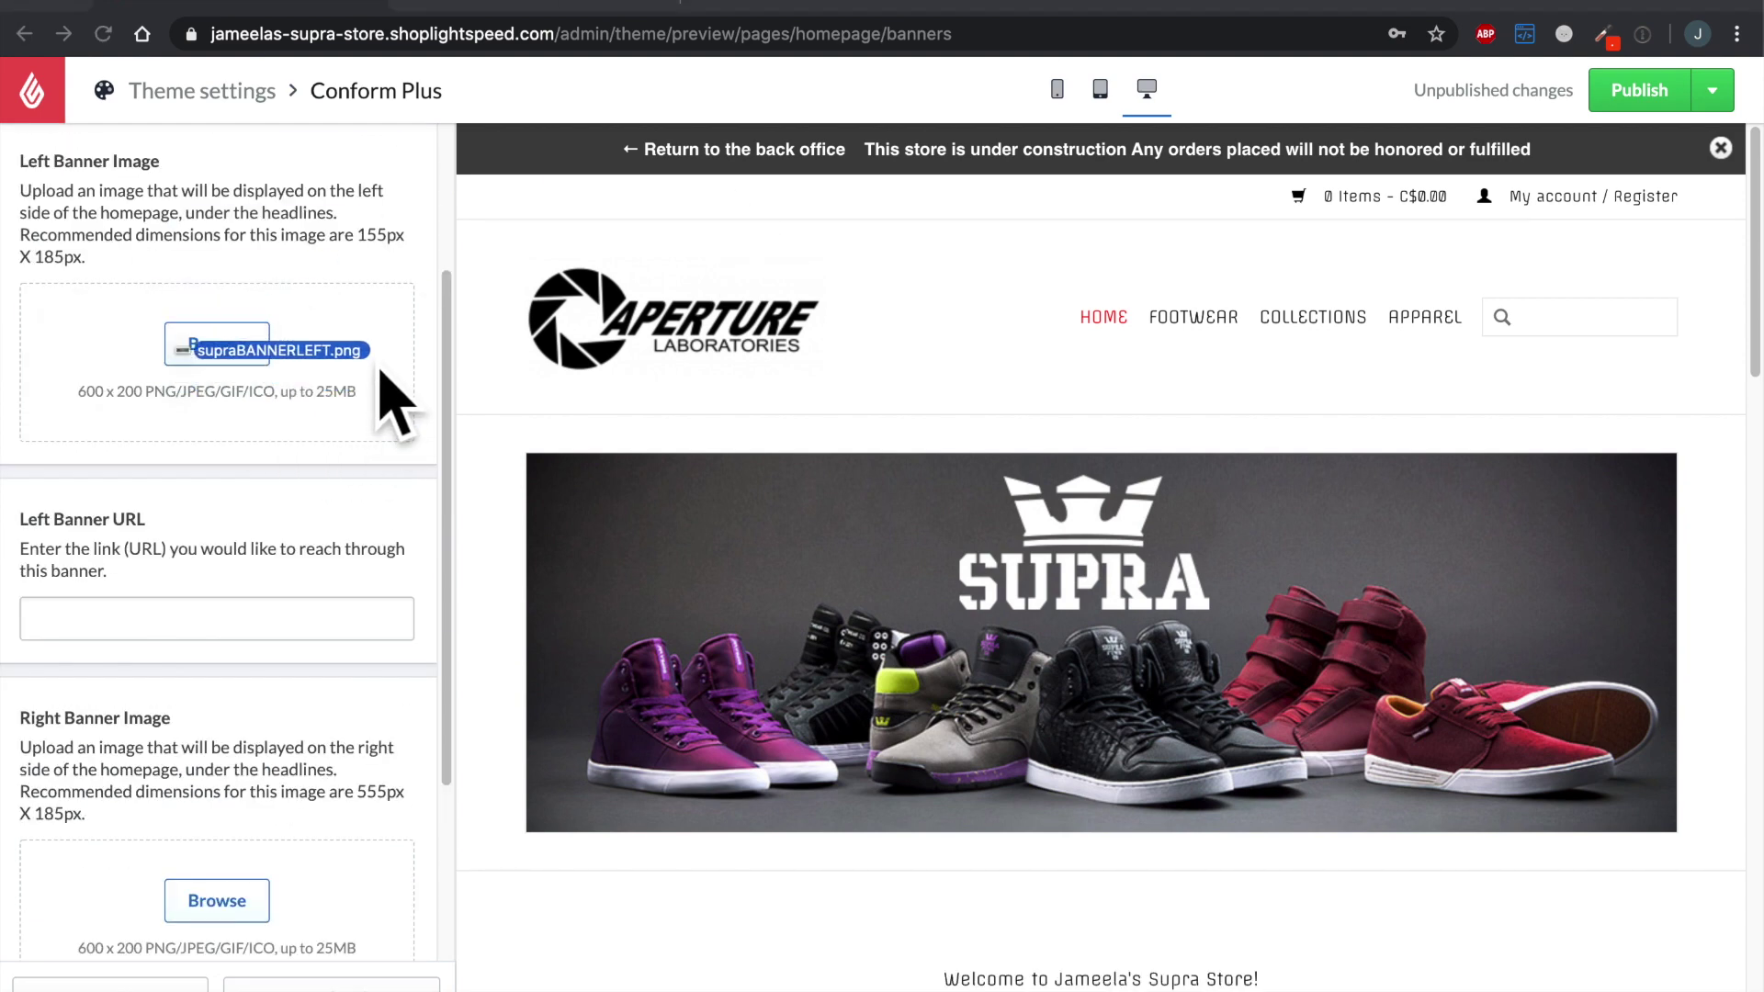
pyautogui.scroll(-3, 404, 386)
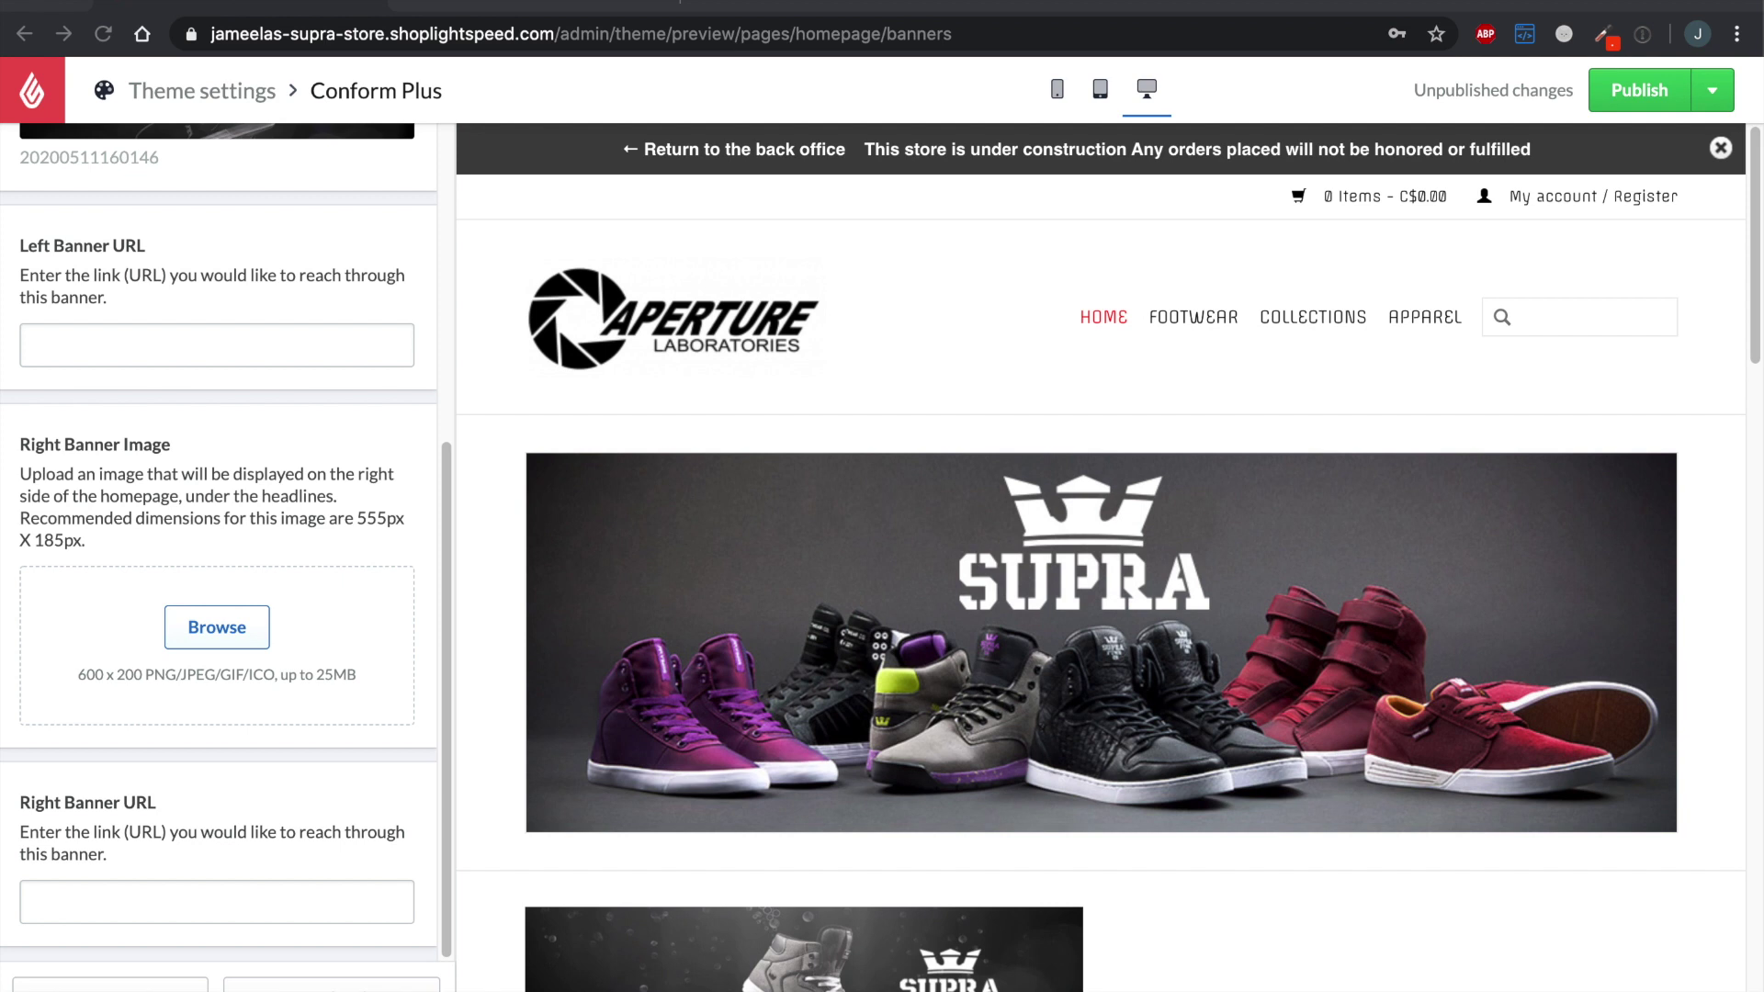
pyautogui.moveTo(667, 16); pyautogui.dragTo(366, 660)
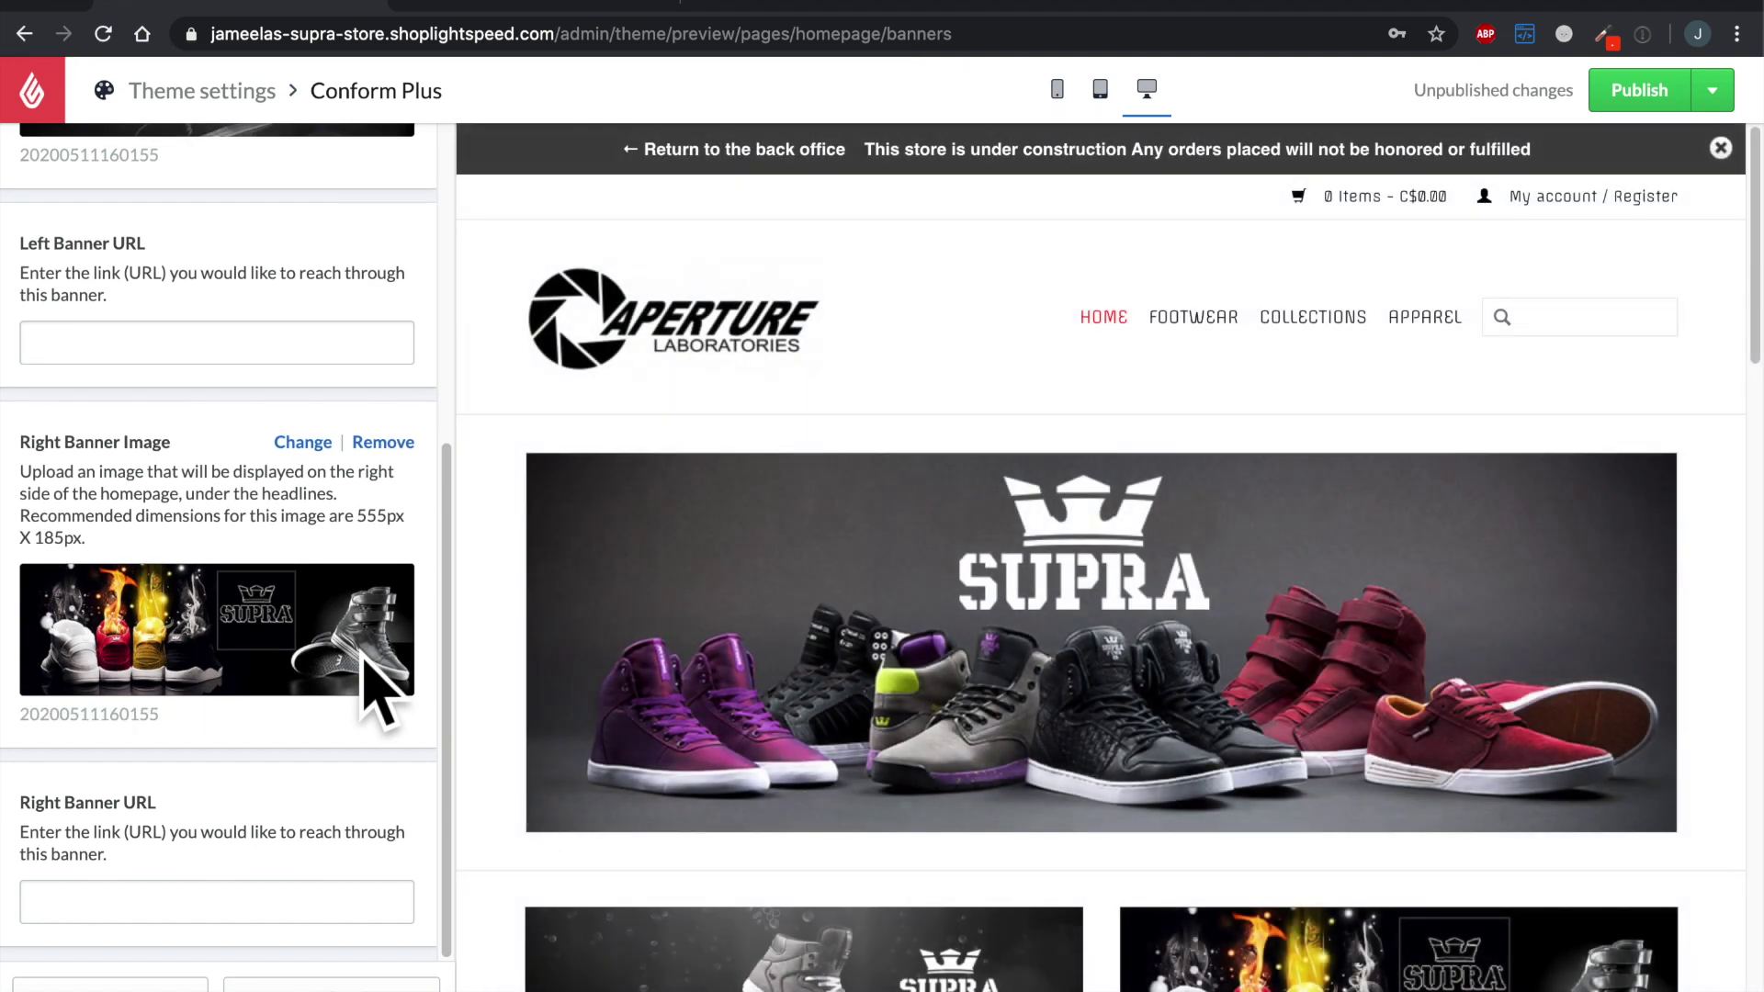
# Step: Examine the banner URL fields and the home page preview with both banners, and return to the home page settings
pyautogui.click(179, 358)
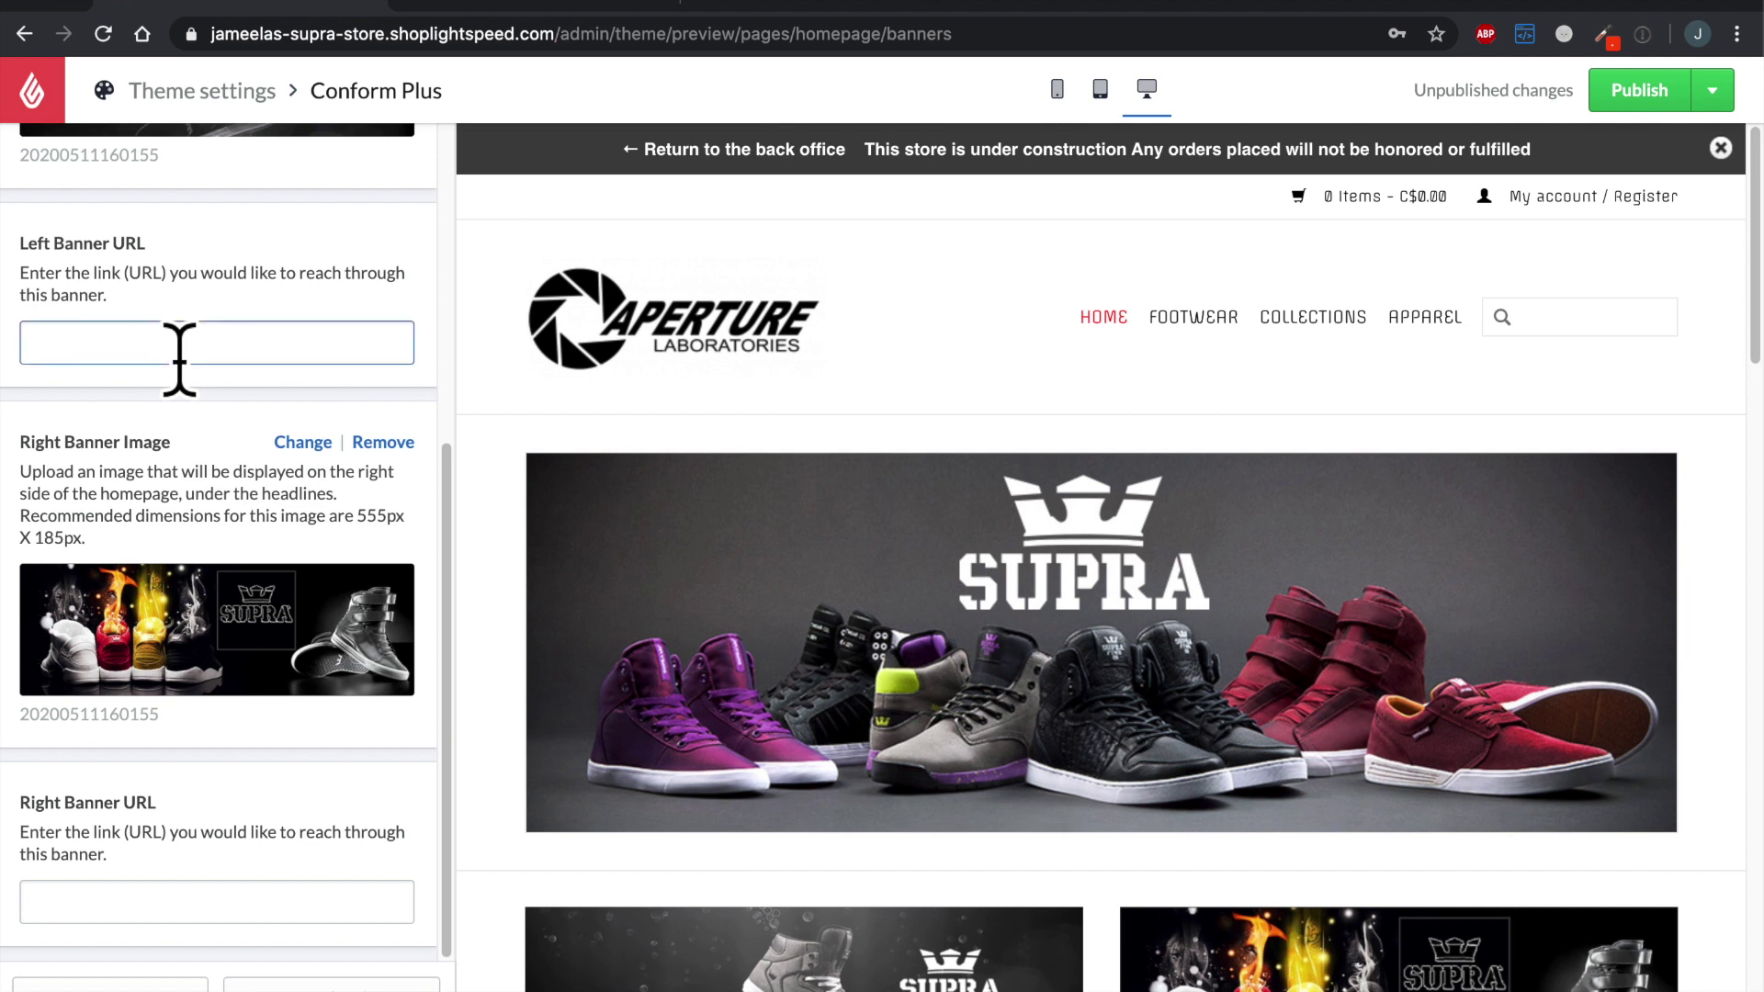
pyautogui.click(166, 918)
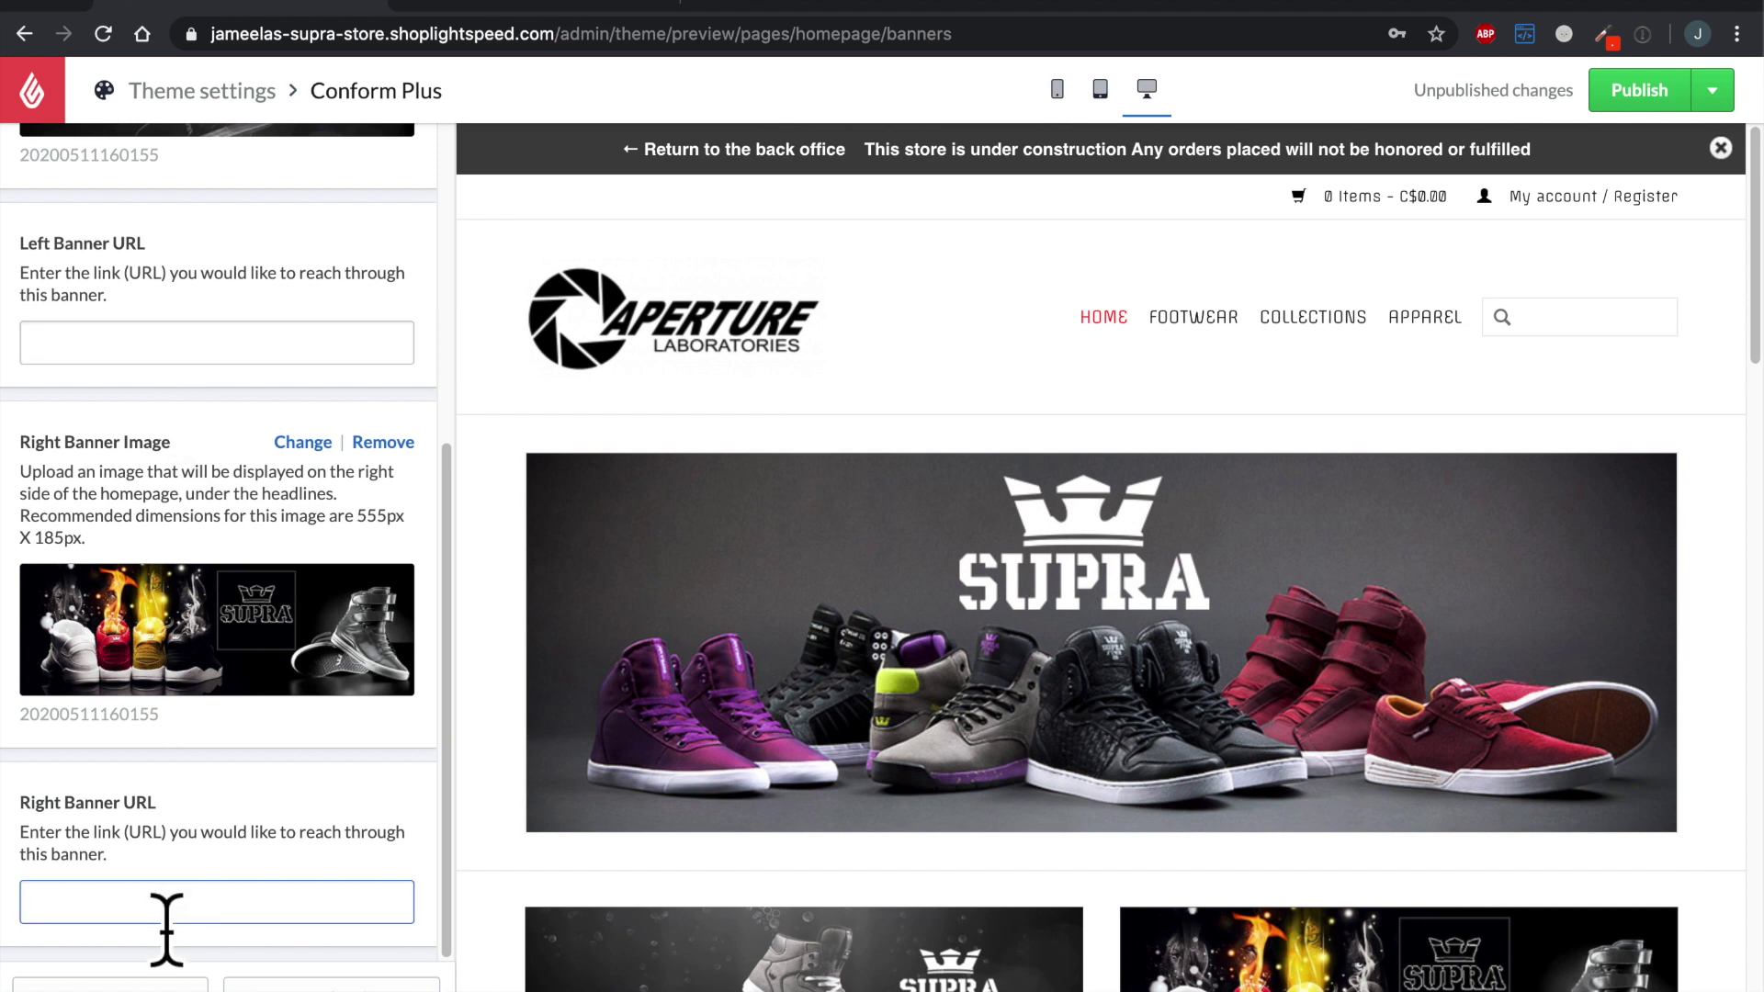
pyautogui.scroll(-2, 1252, 846)
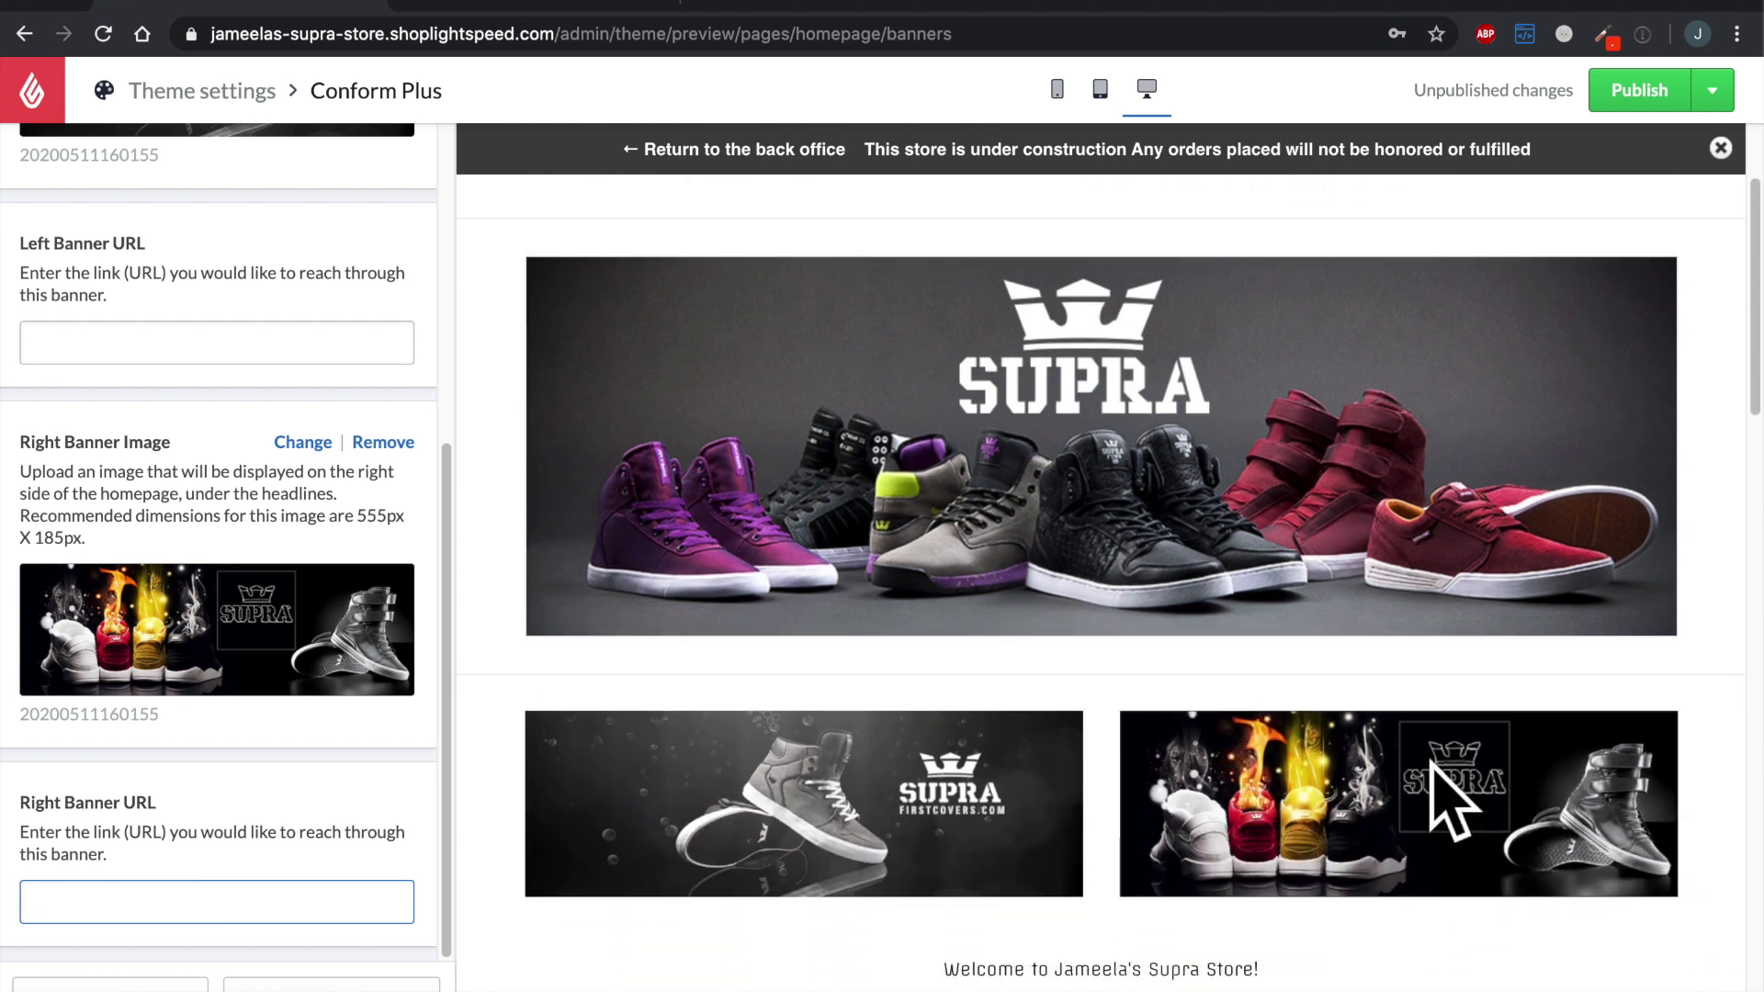
pyautogui.scroll(-5, 1430, 768)
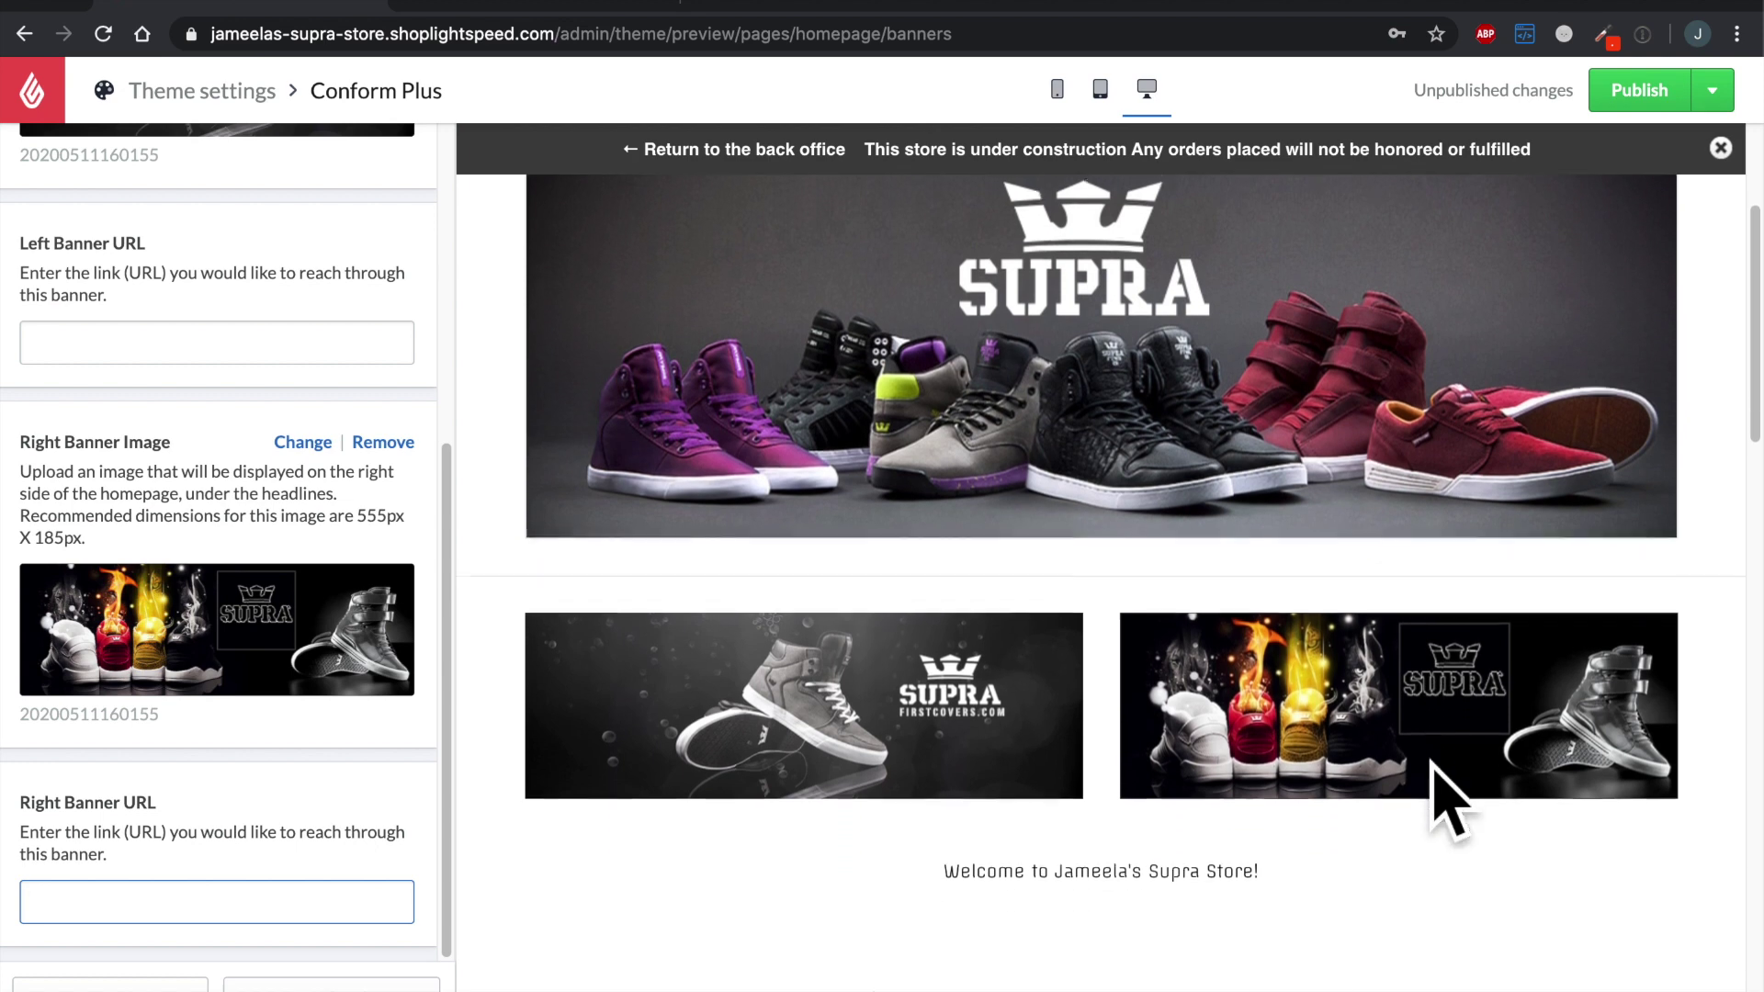
pyautogui.scroll(-9, 1447, 801)
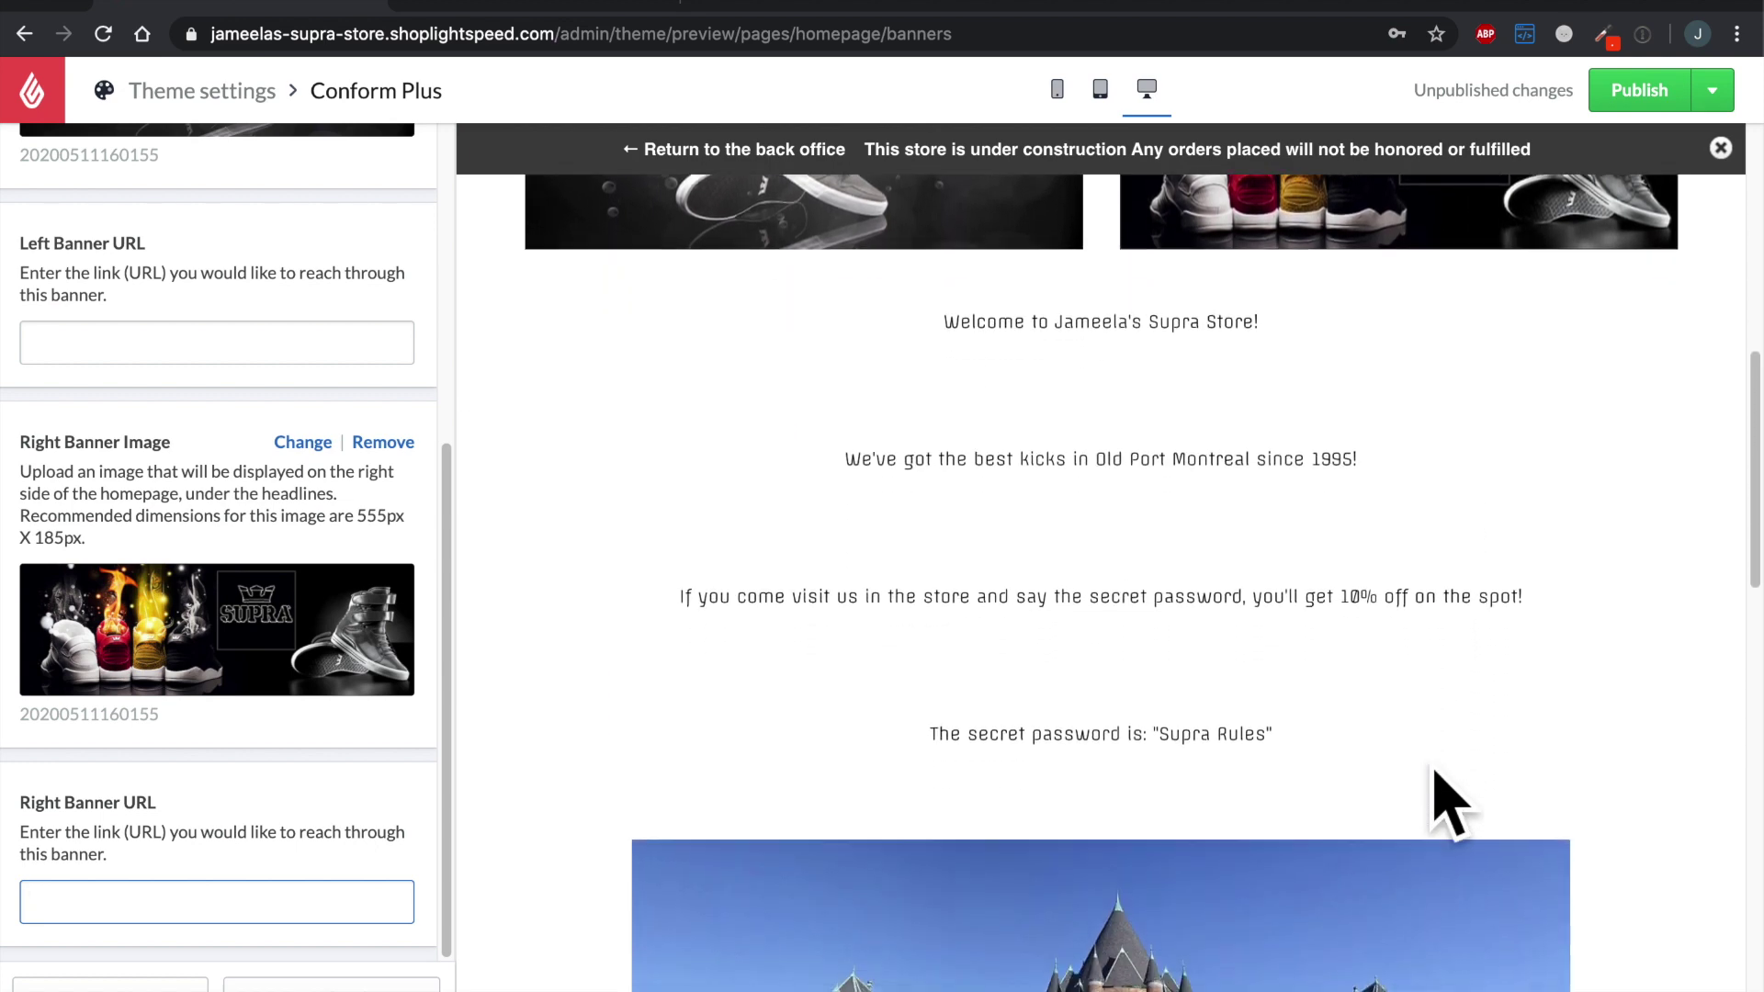
pyautogui.scroll(-10, 1431, 763)
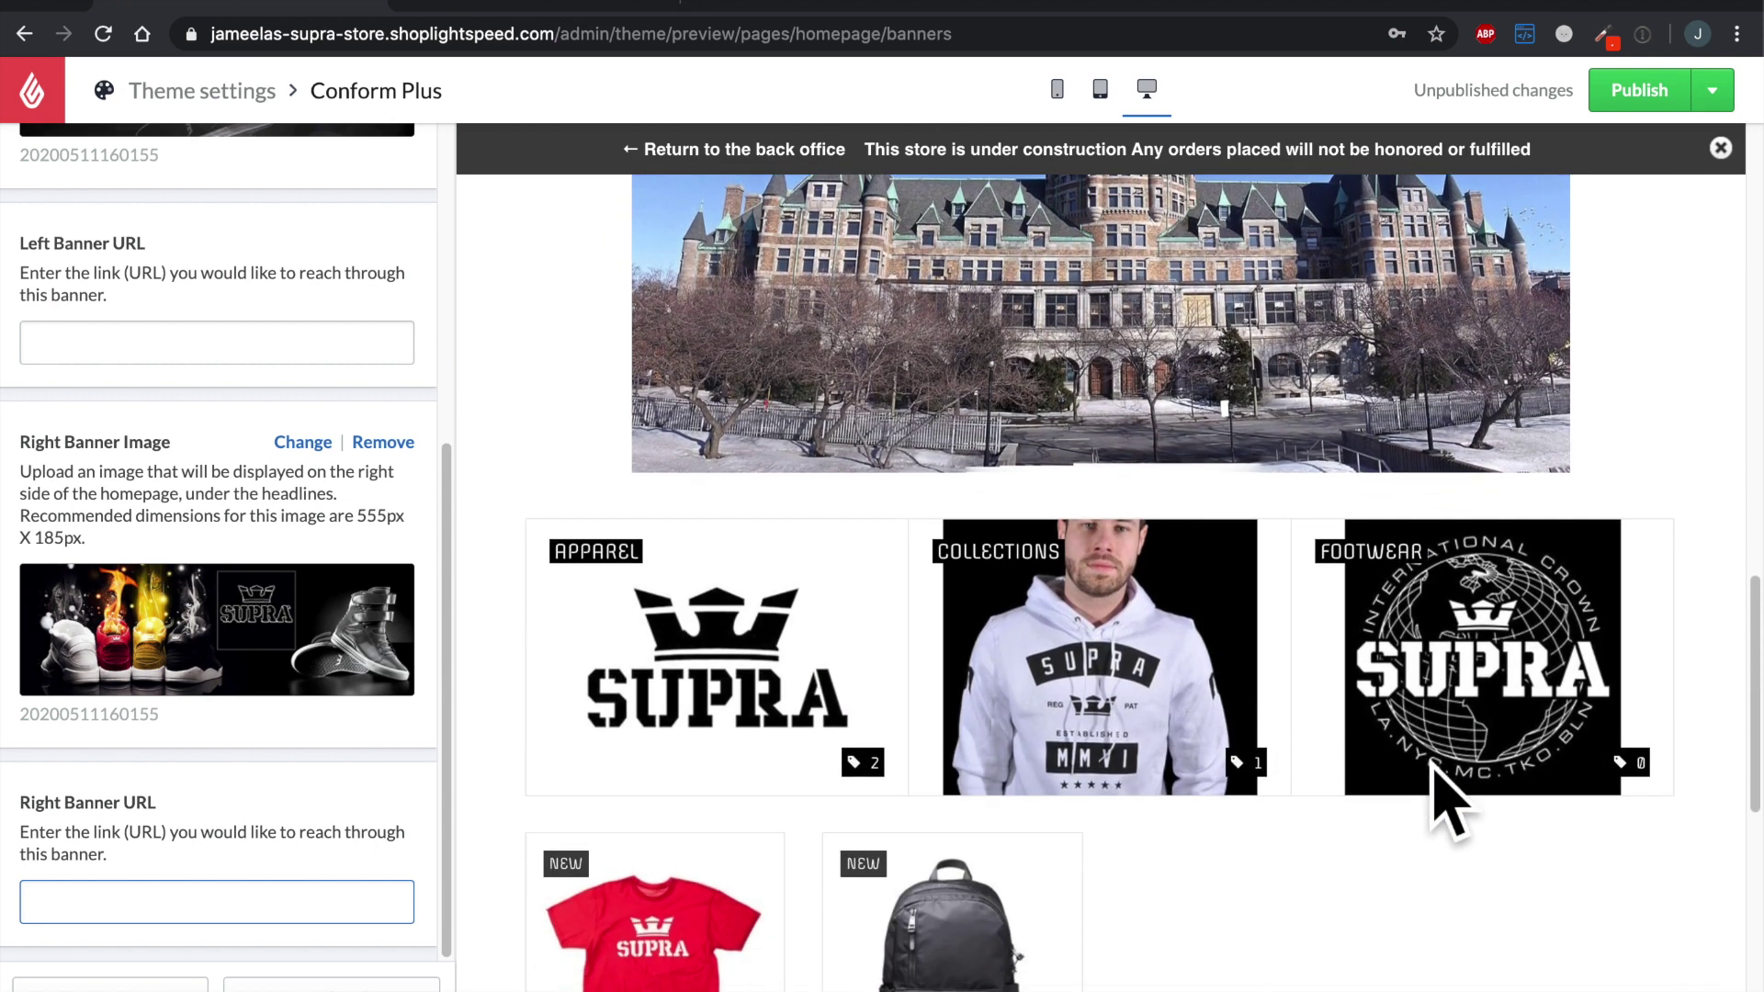
pyautogui.scroll(8, 1430, 762)
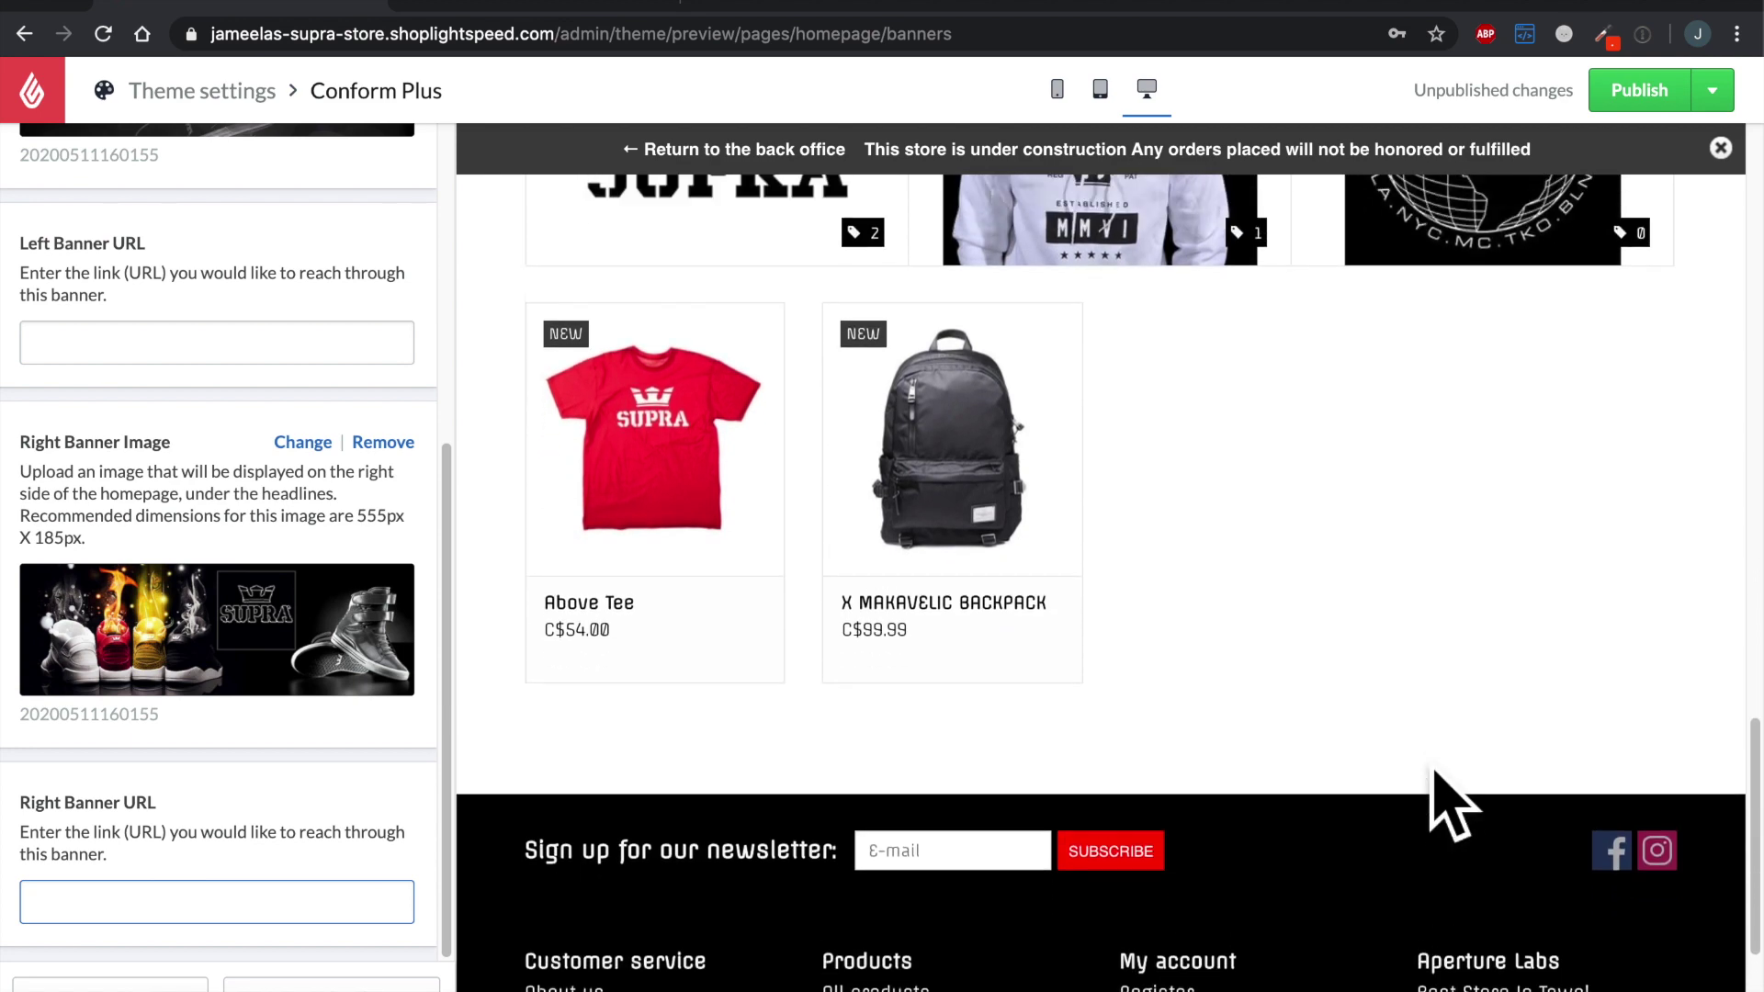
pyautogui.scroll(13, 1424, 768)
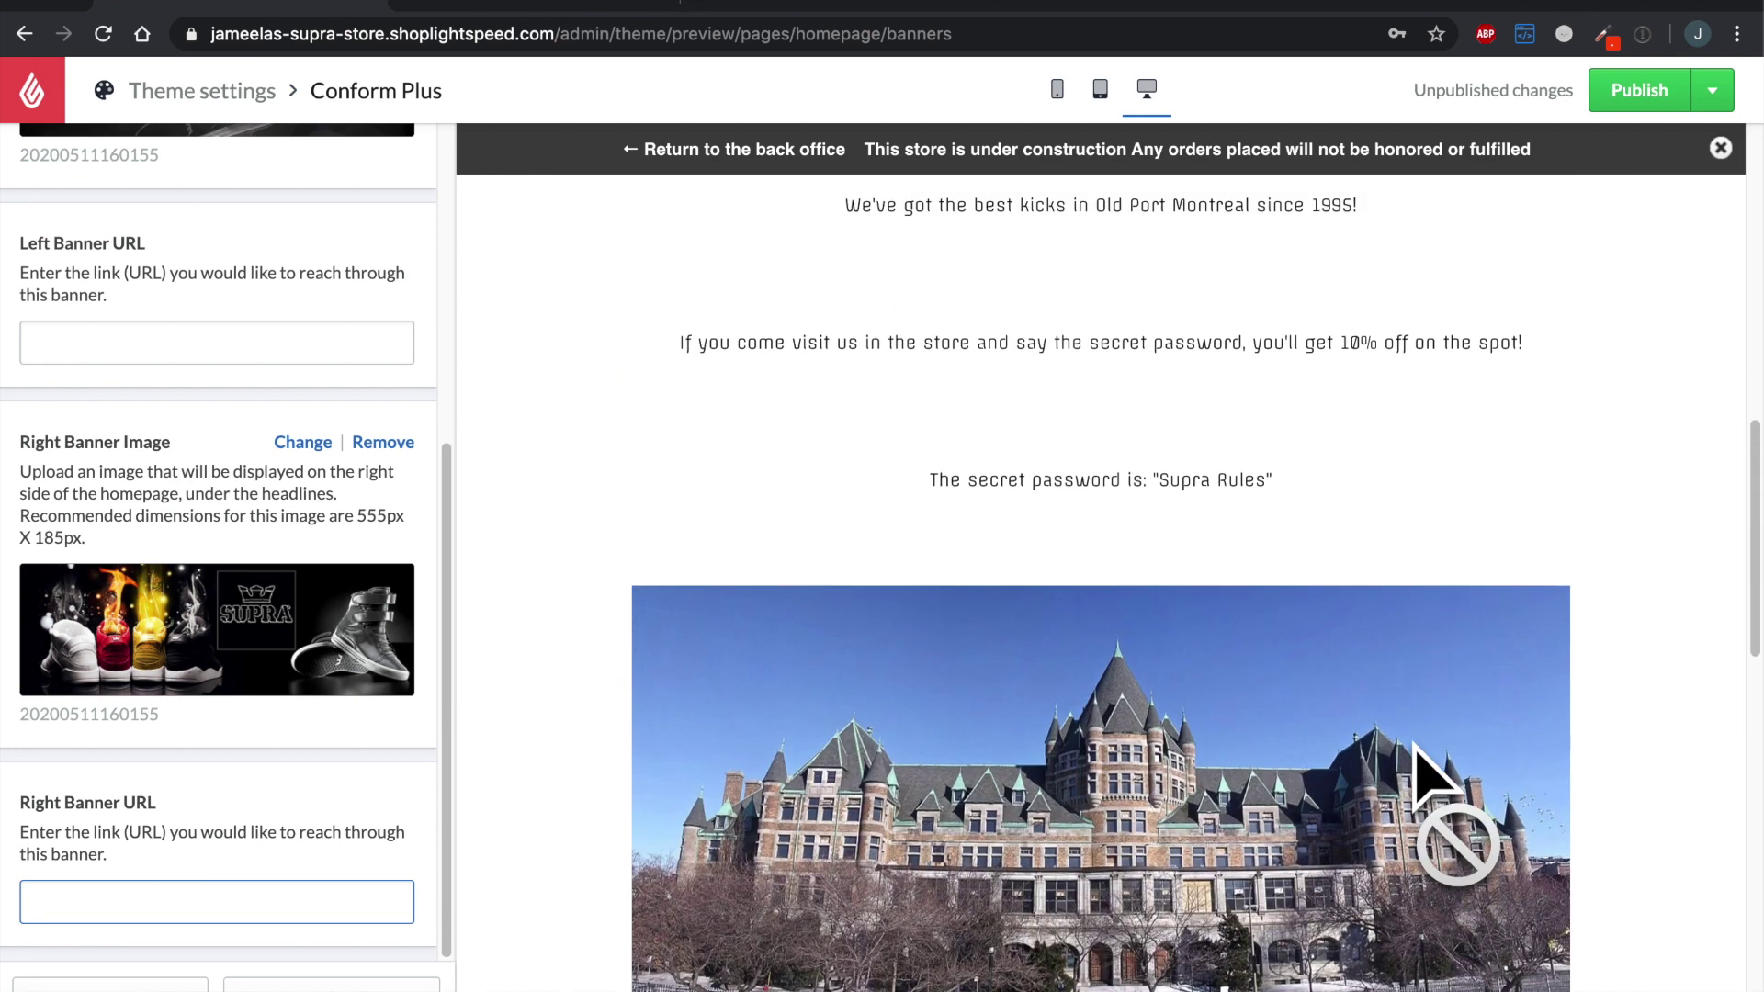
pyautogui.scroll(2, 1450, 805)
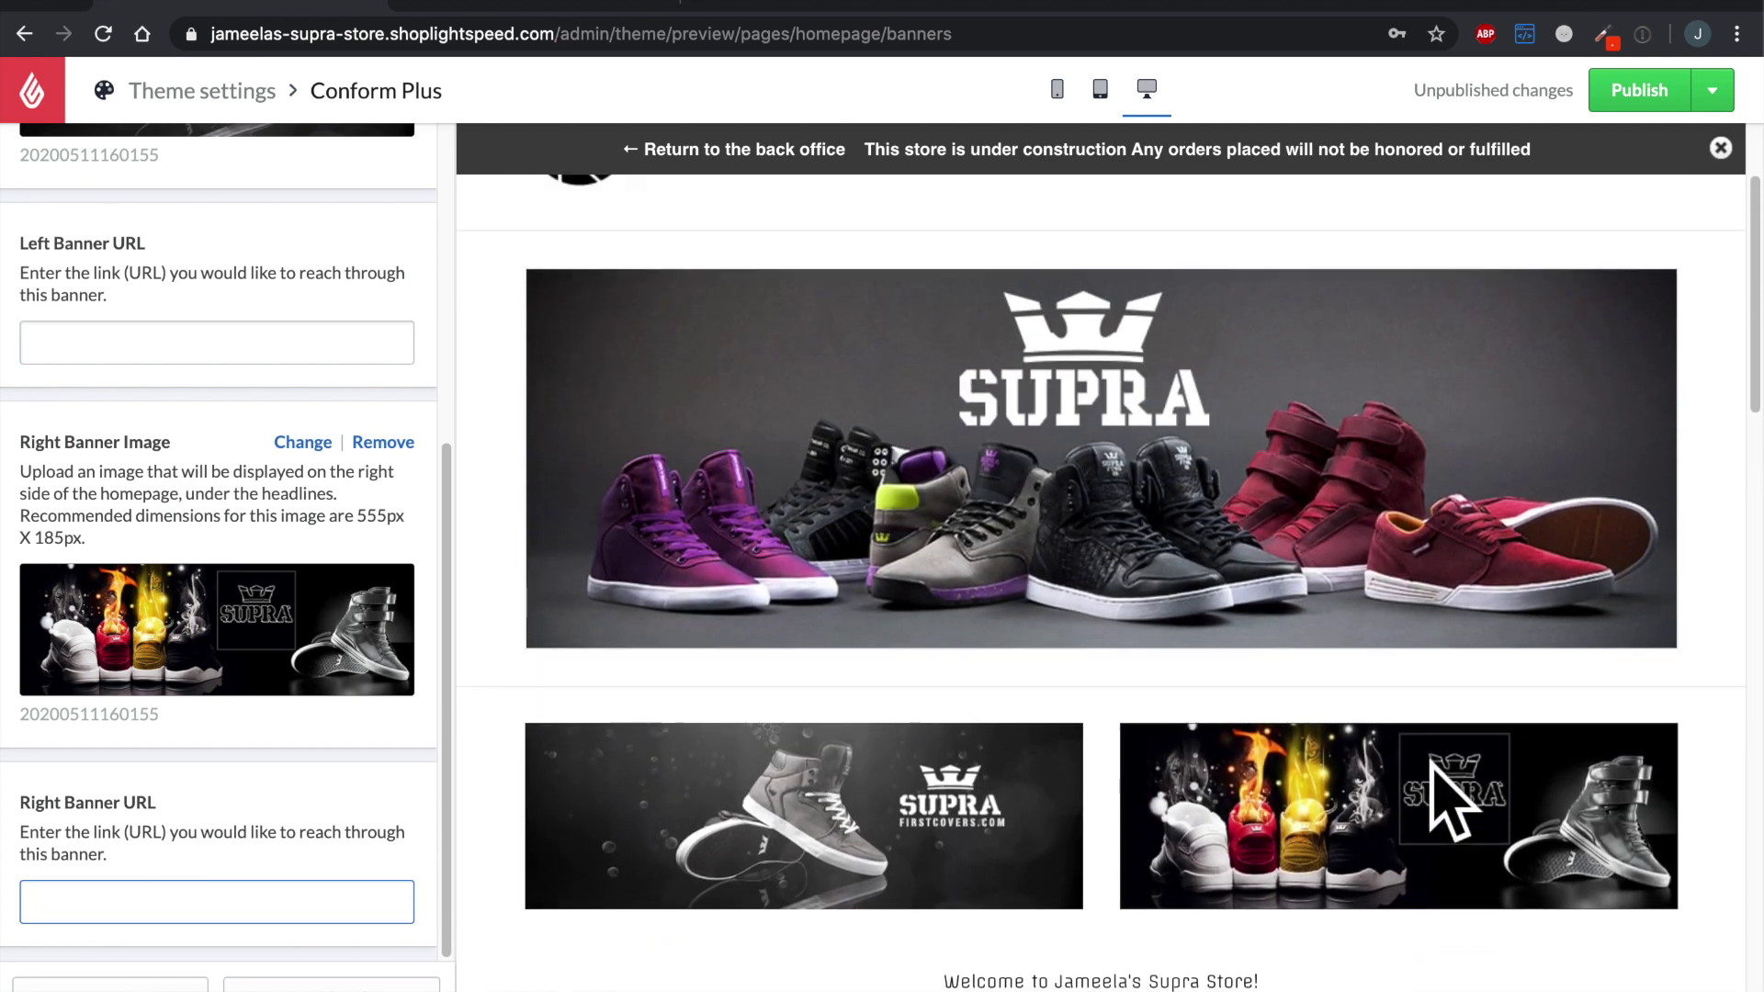
pyautogui.scroll(2, 1451, 799)
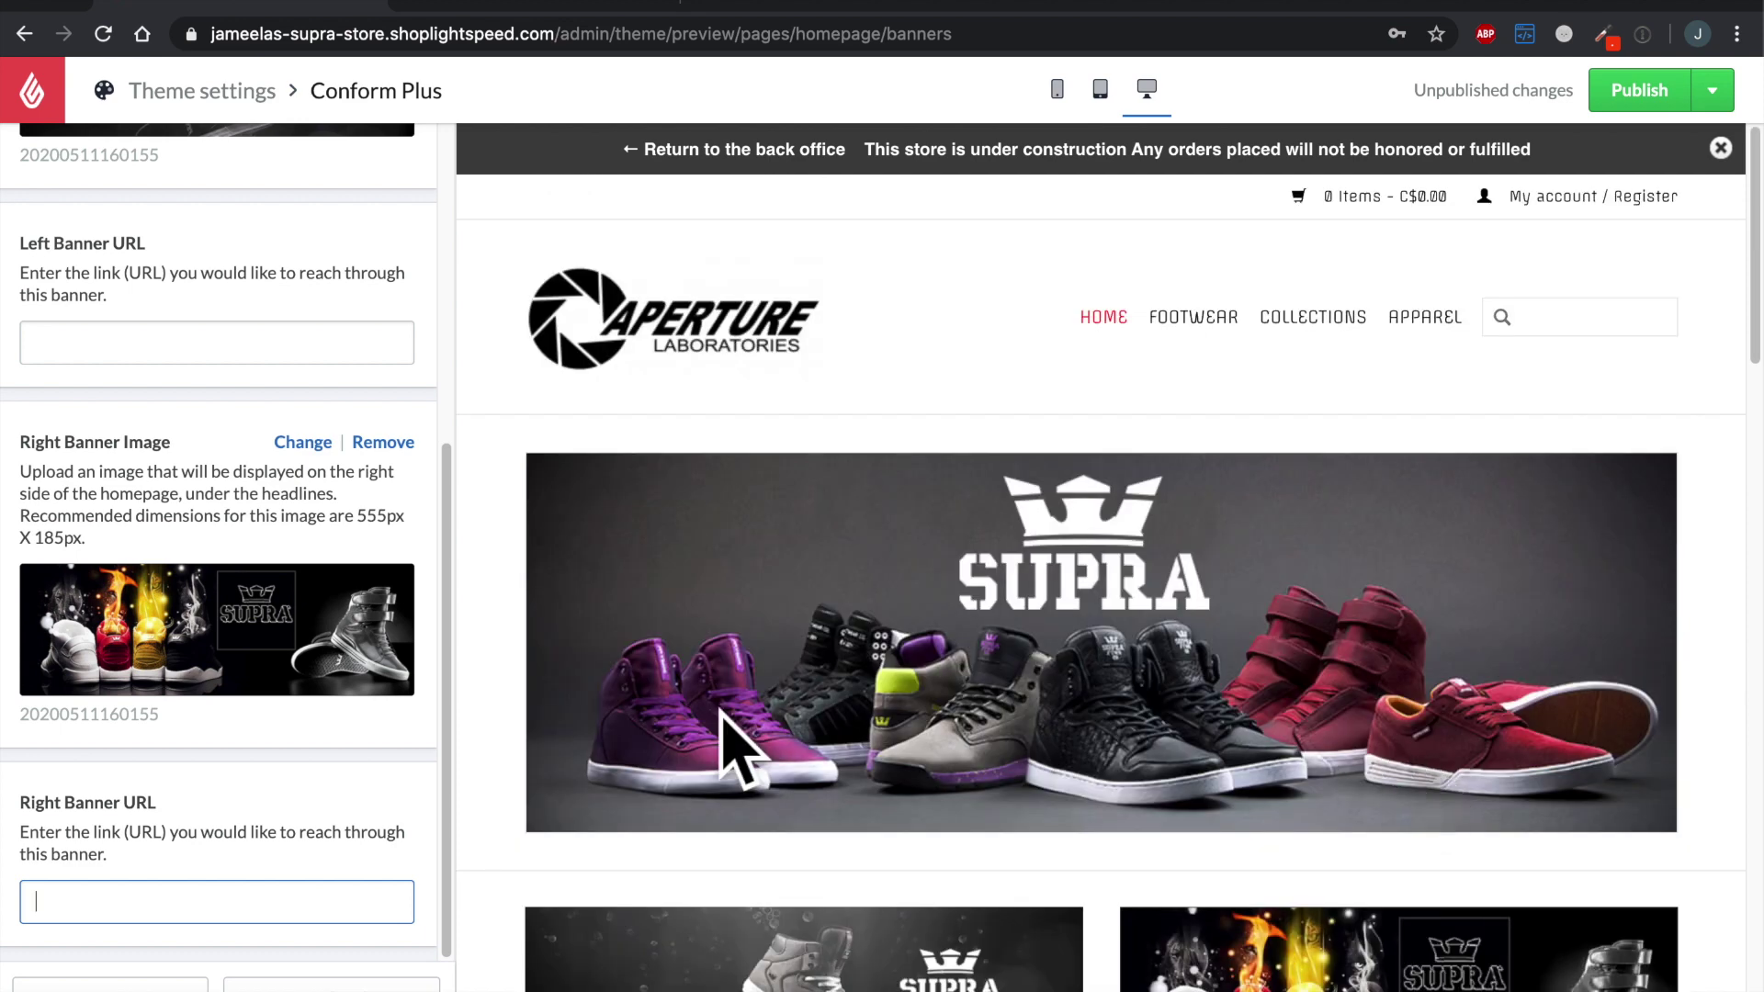
pyautogui.scroll(3, 436, 698)
pyautogui.scroll(3, 436, 703)
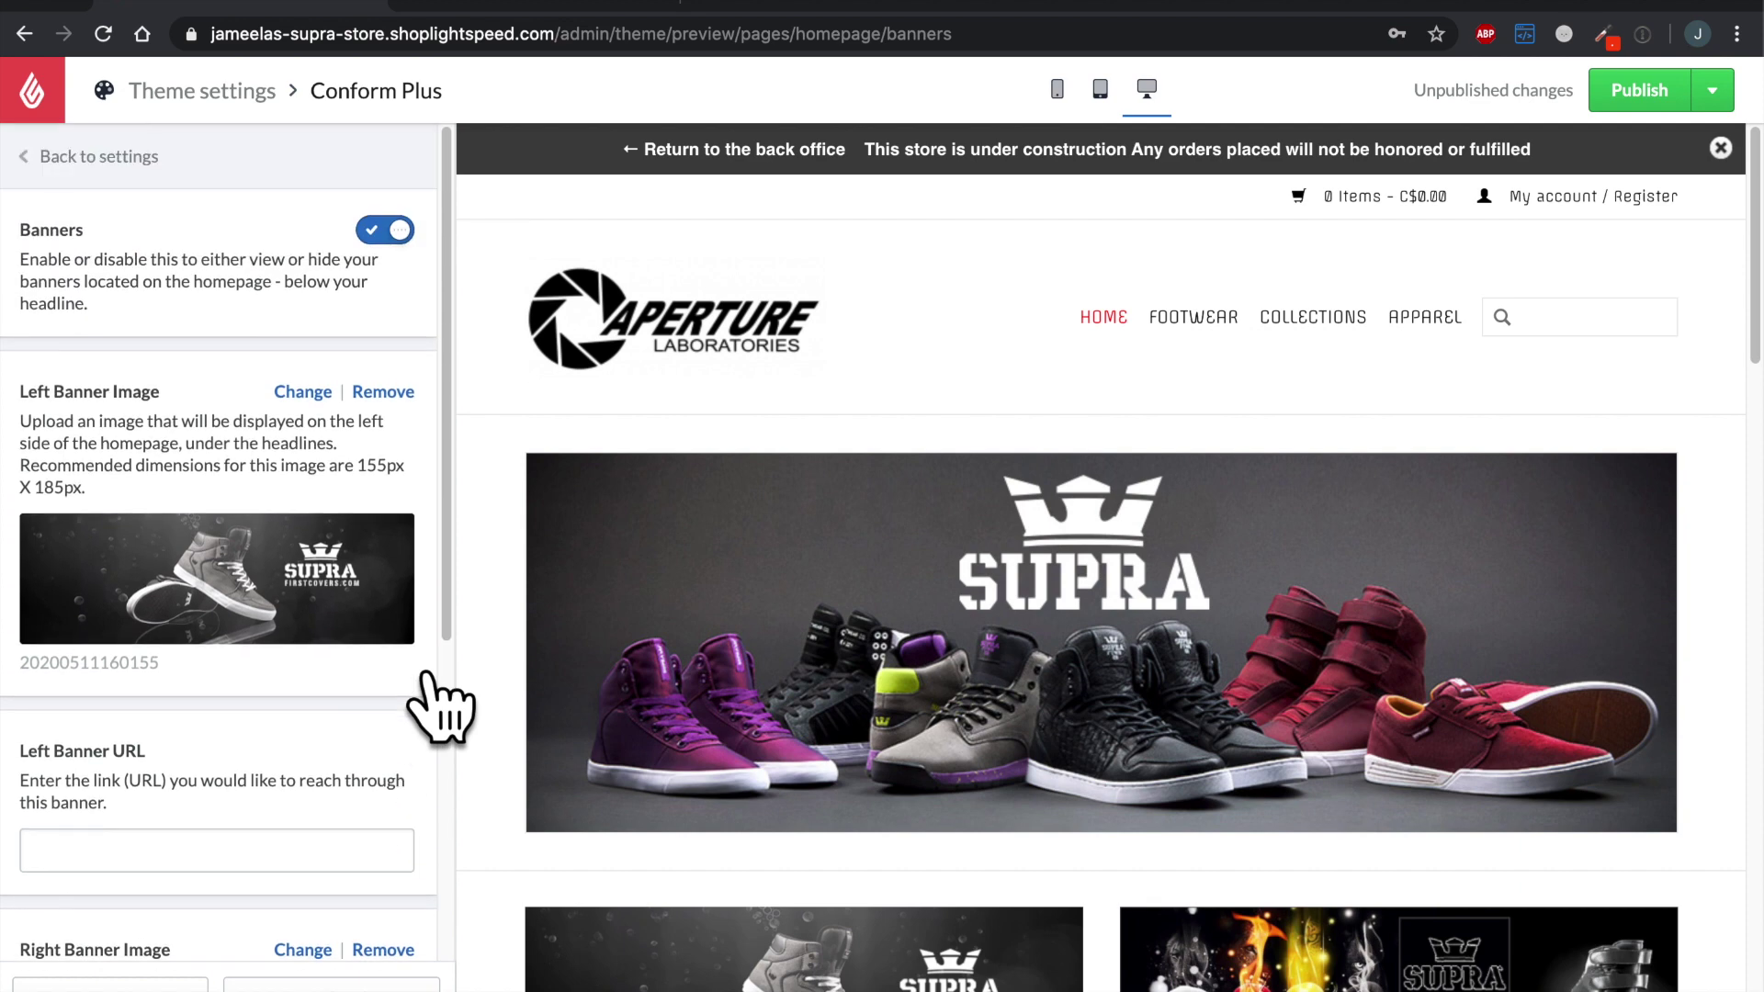
pyautogui.click(152, 165)
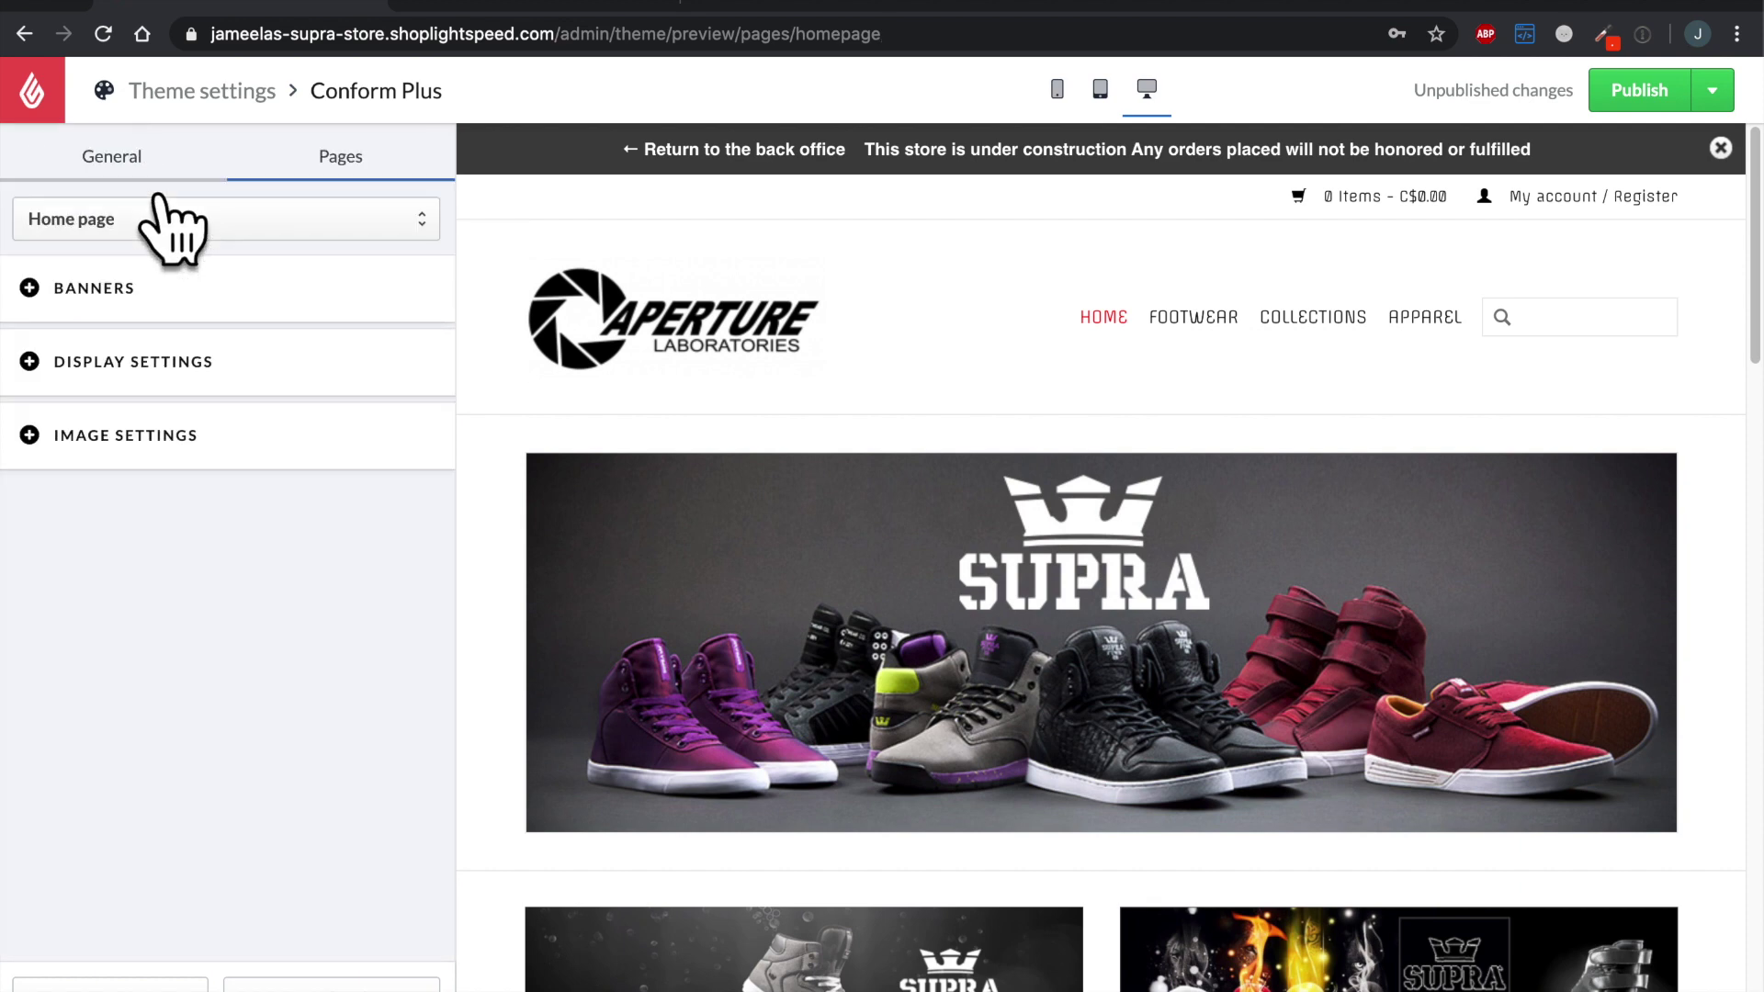
# Step: Review the home page's display settings alongside the featured categories and products in the preview, and return to the page settings
pyautogui.click(363, 372)
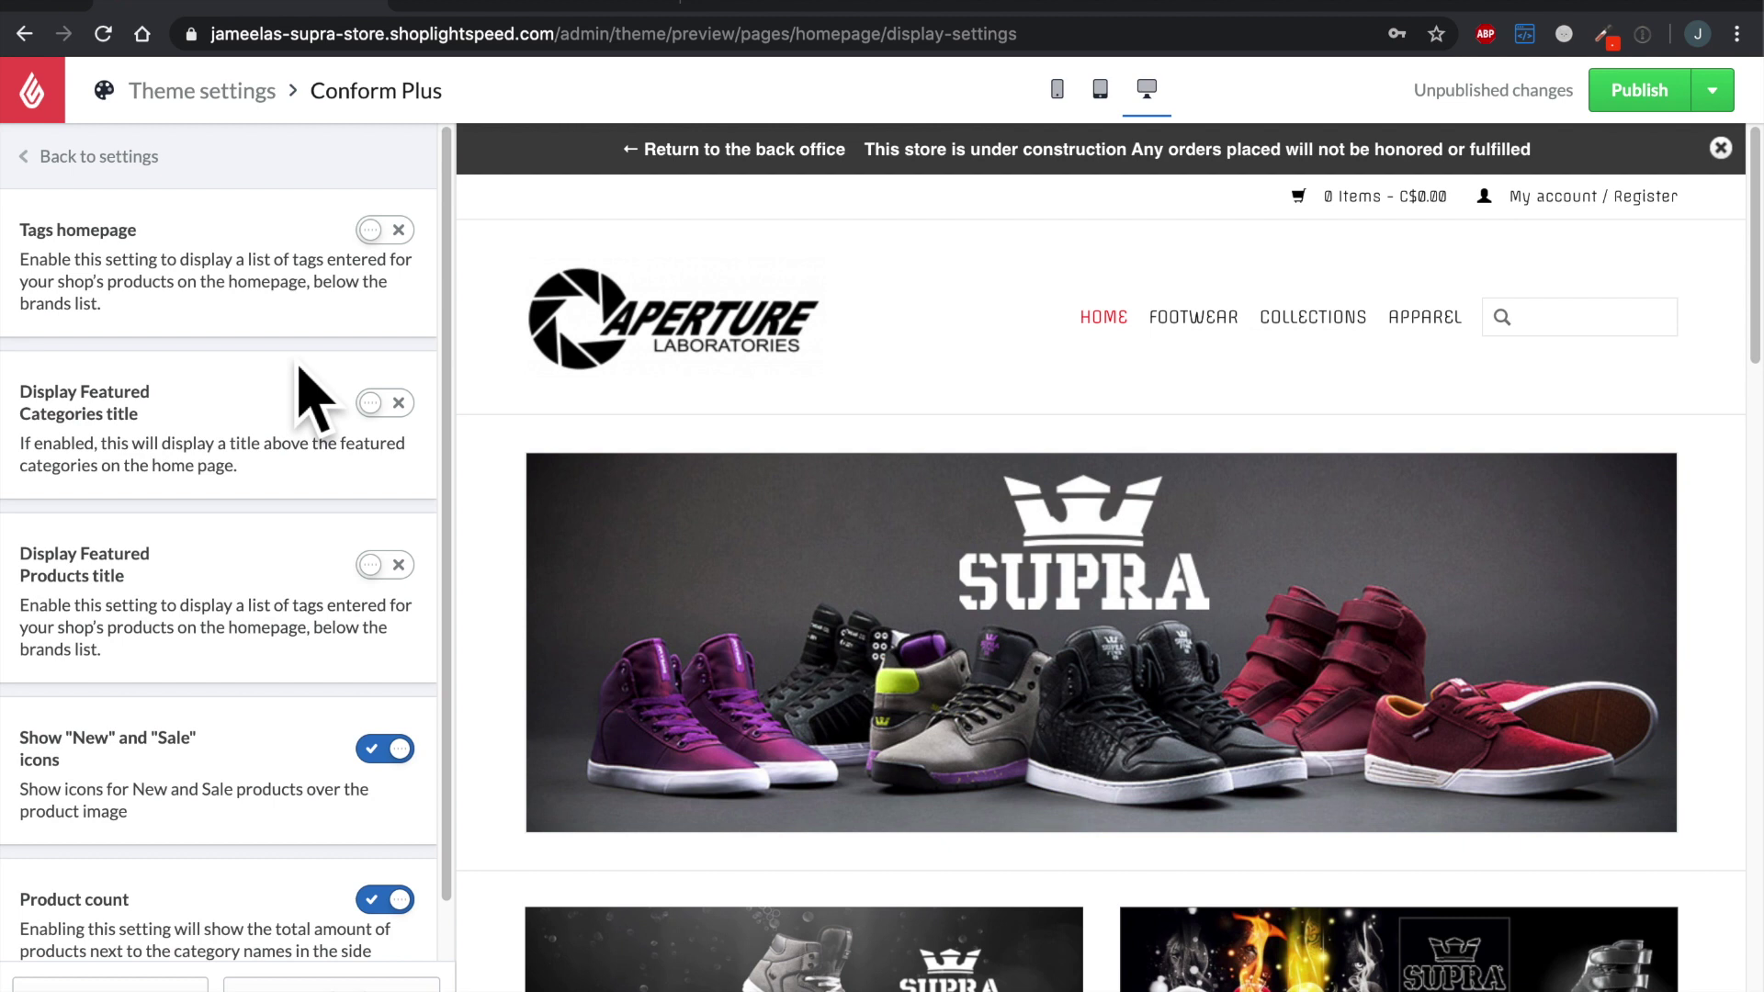
pyautogui.scroll(-1, 312, 397)
pyautogui.scroll(1, 303, 376)
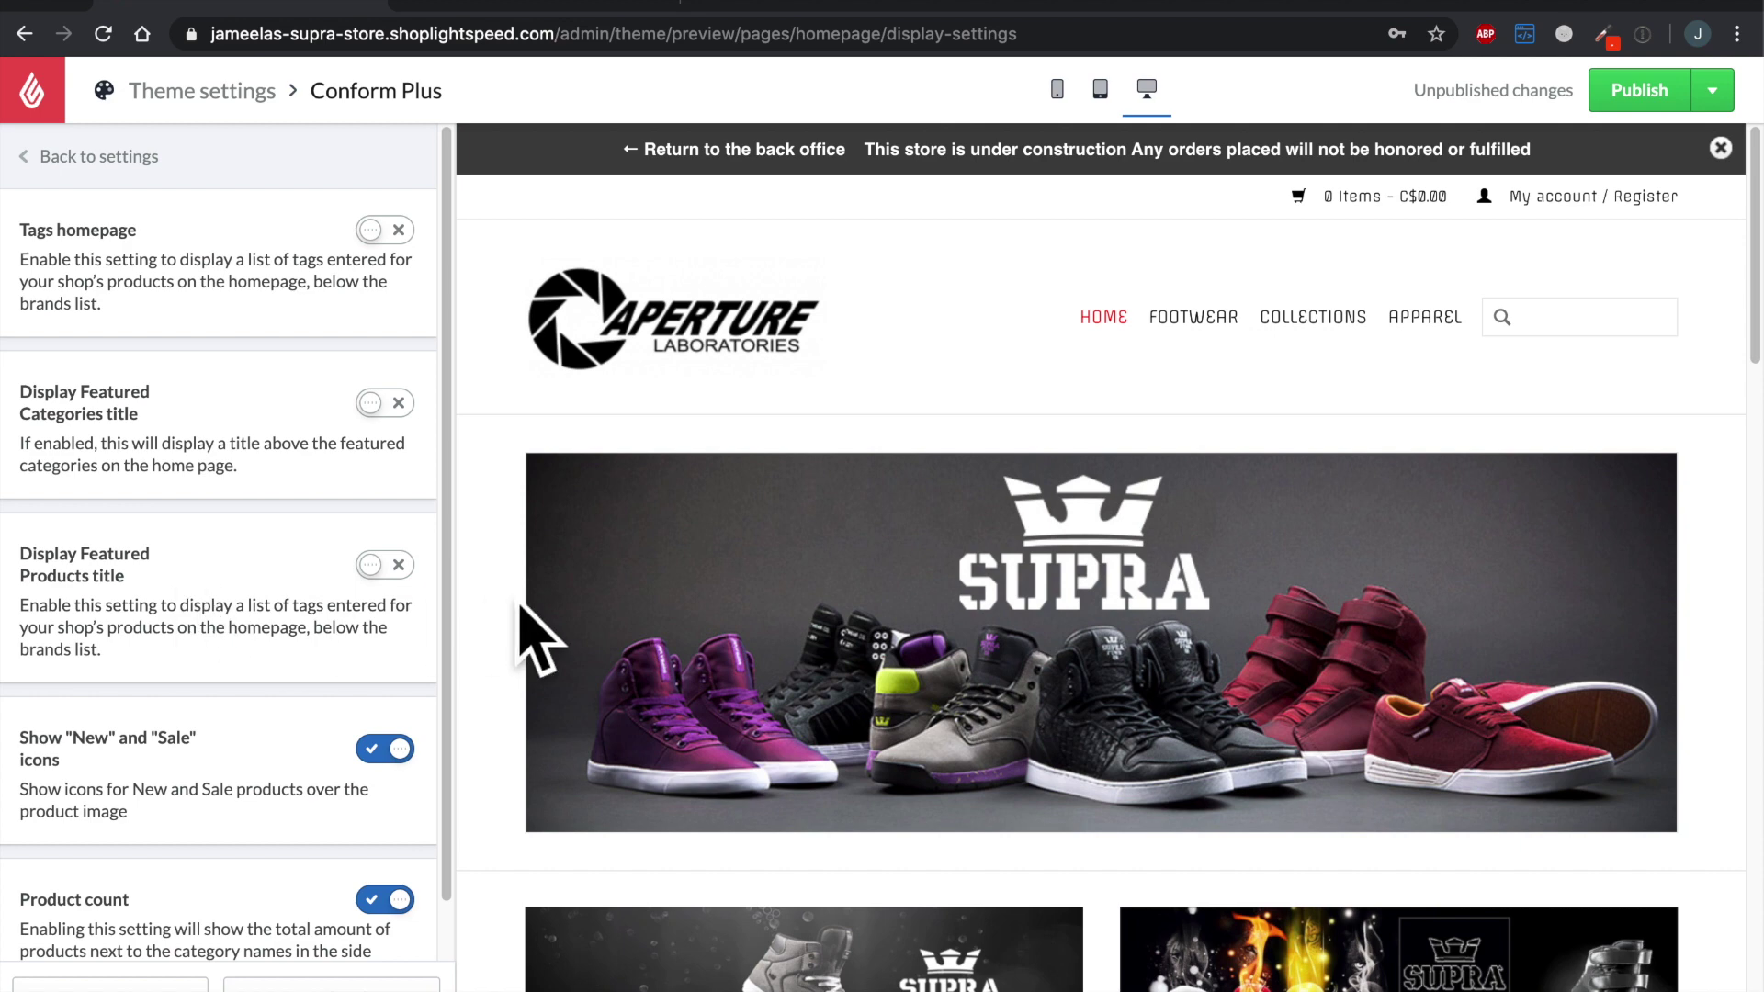
pyautogui.scroll(-1, 520, 604)
pyautogui.scroll(-7, 520, 606)
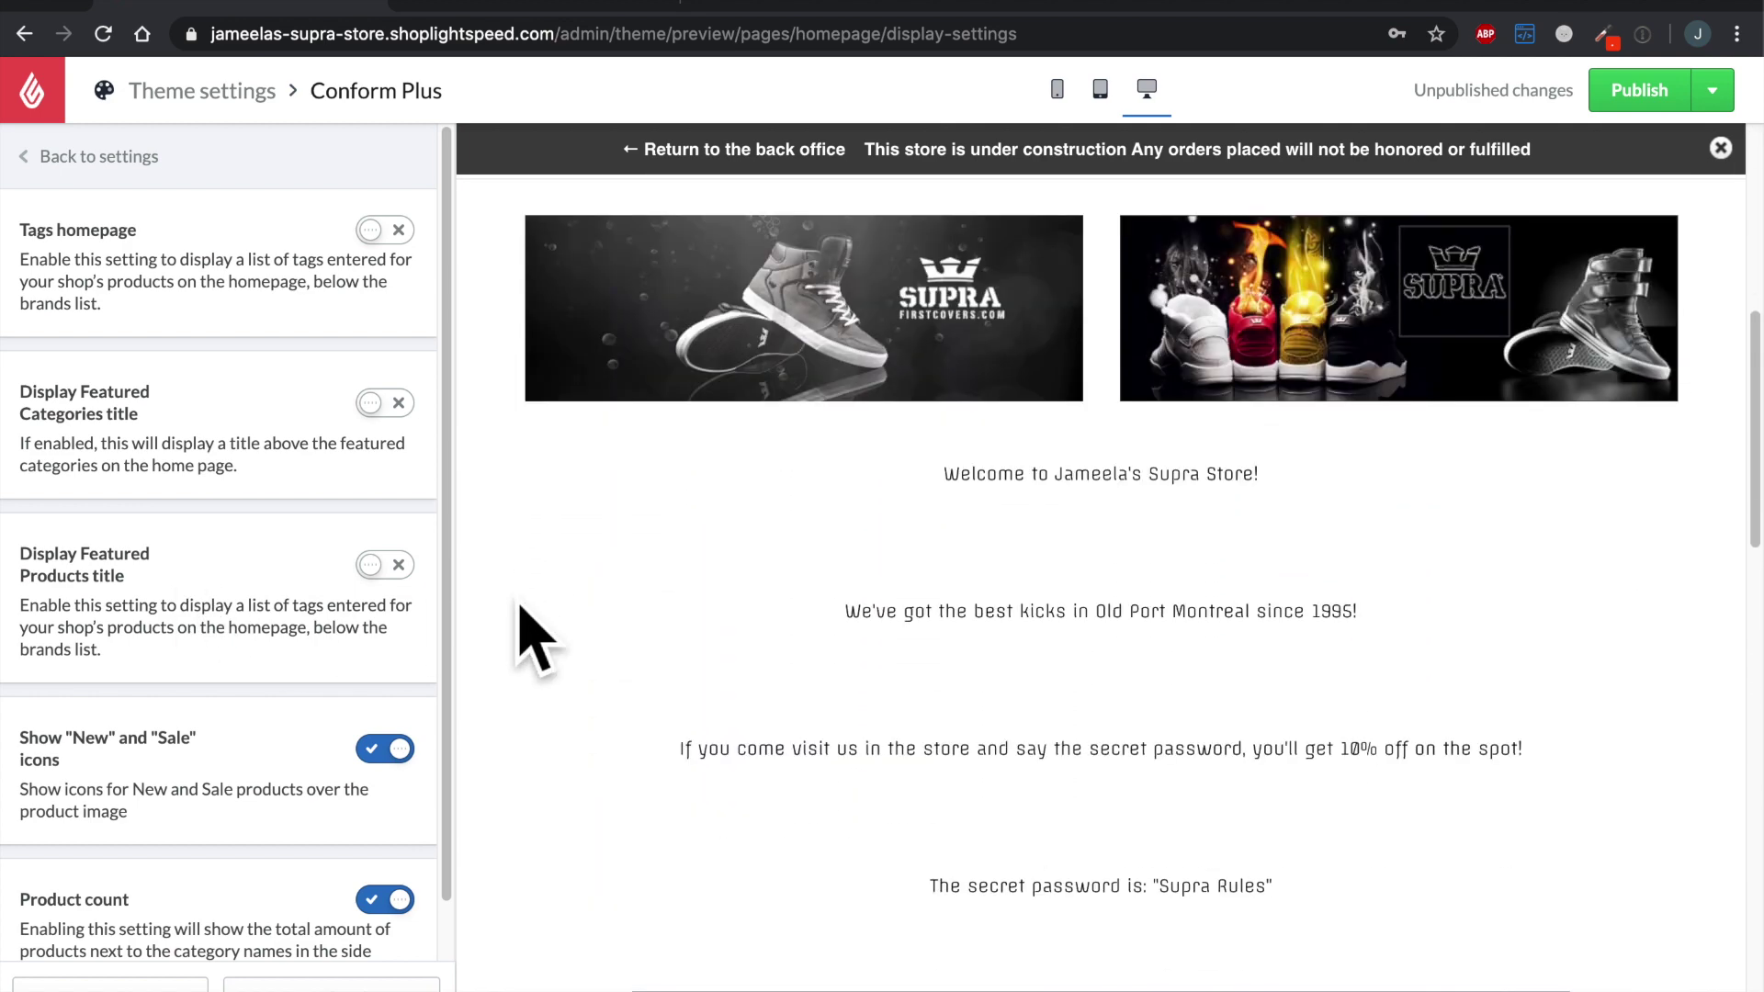
pyautogui.scroll(-11, 520, 607)
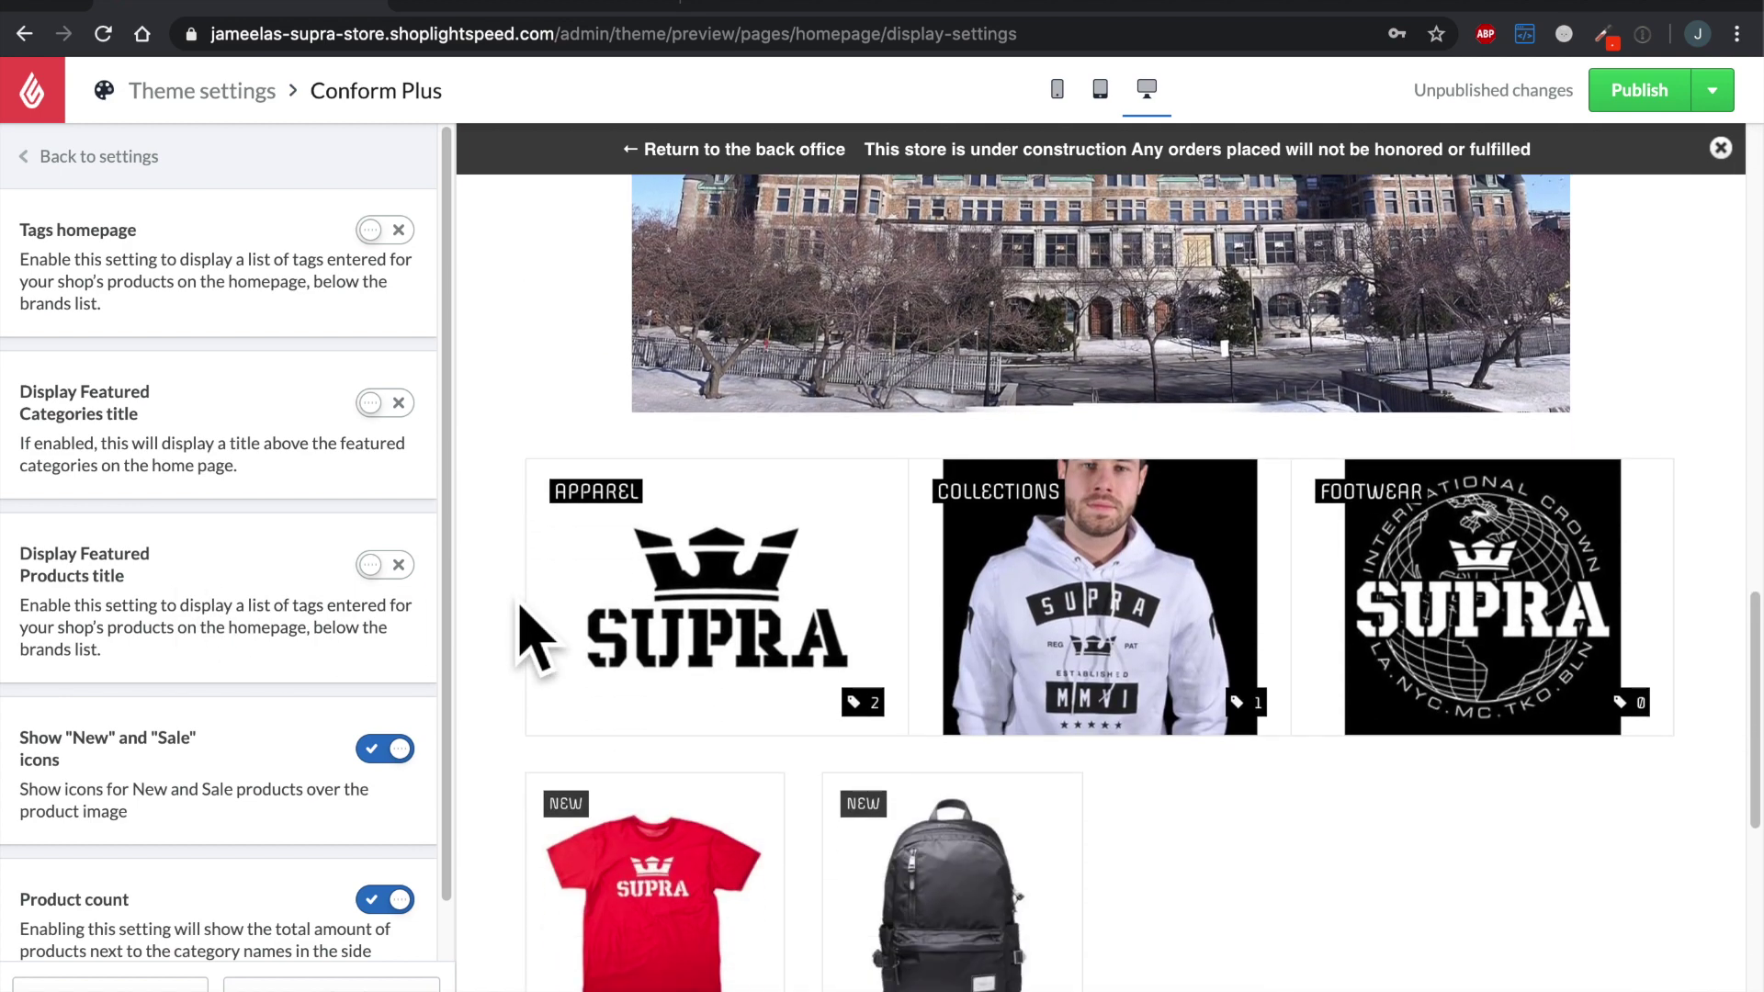
pyautogui.scroll(-1, 323, 630)
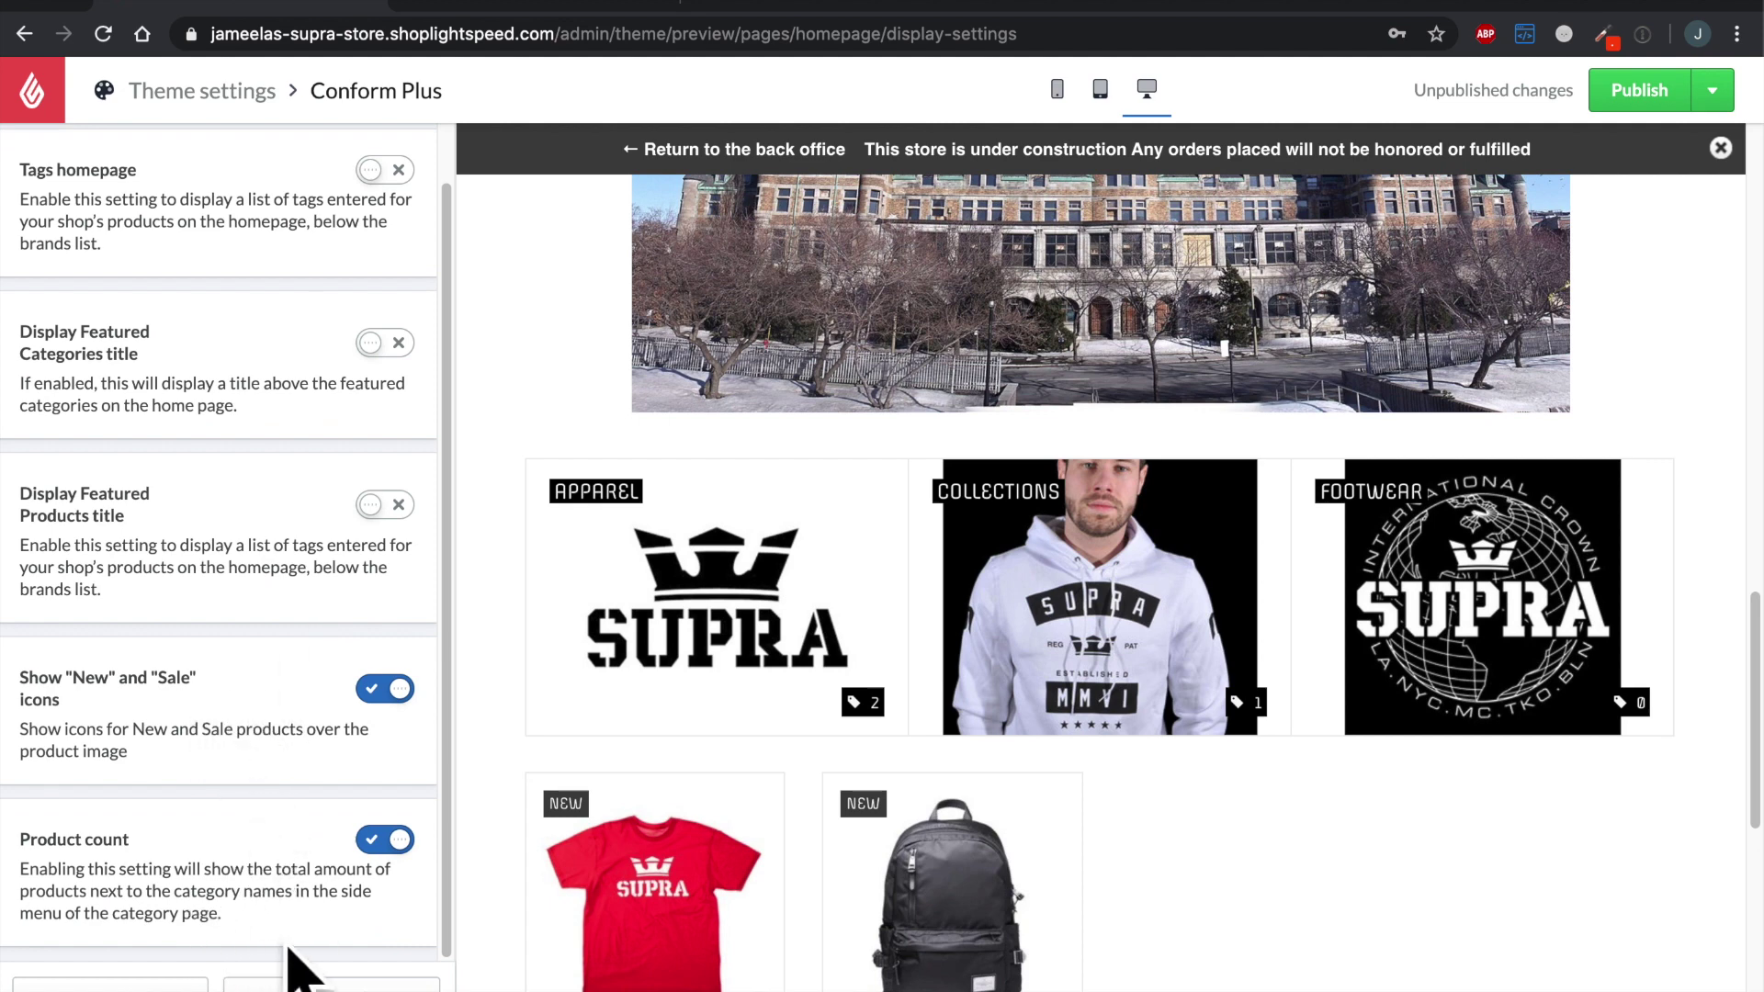
pyautogui.scroll(1, 292, 966)
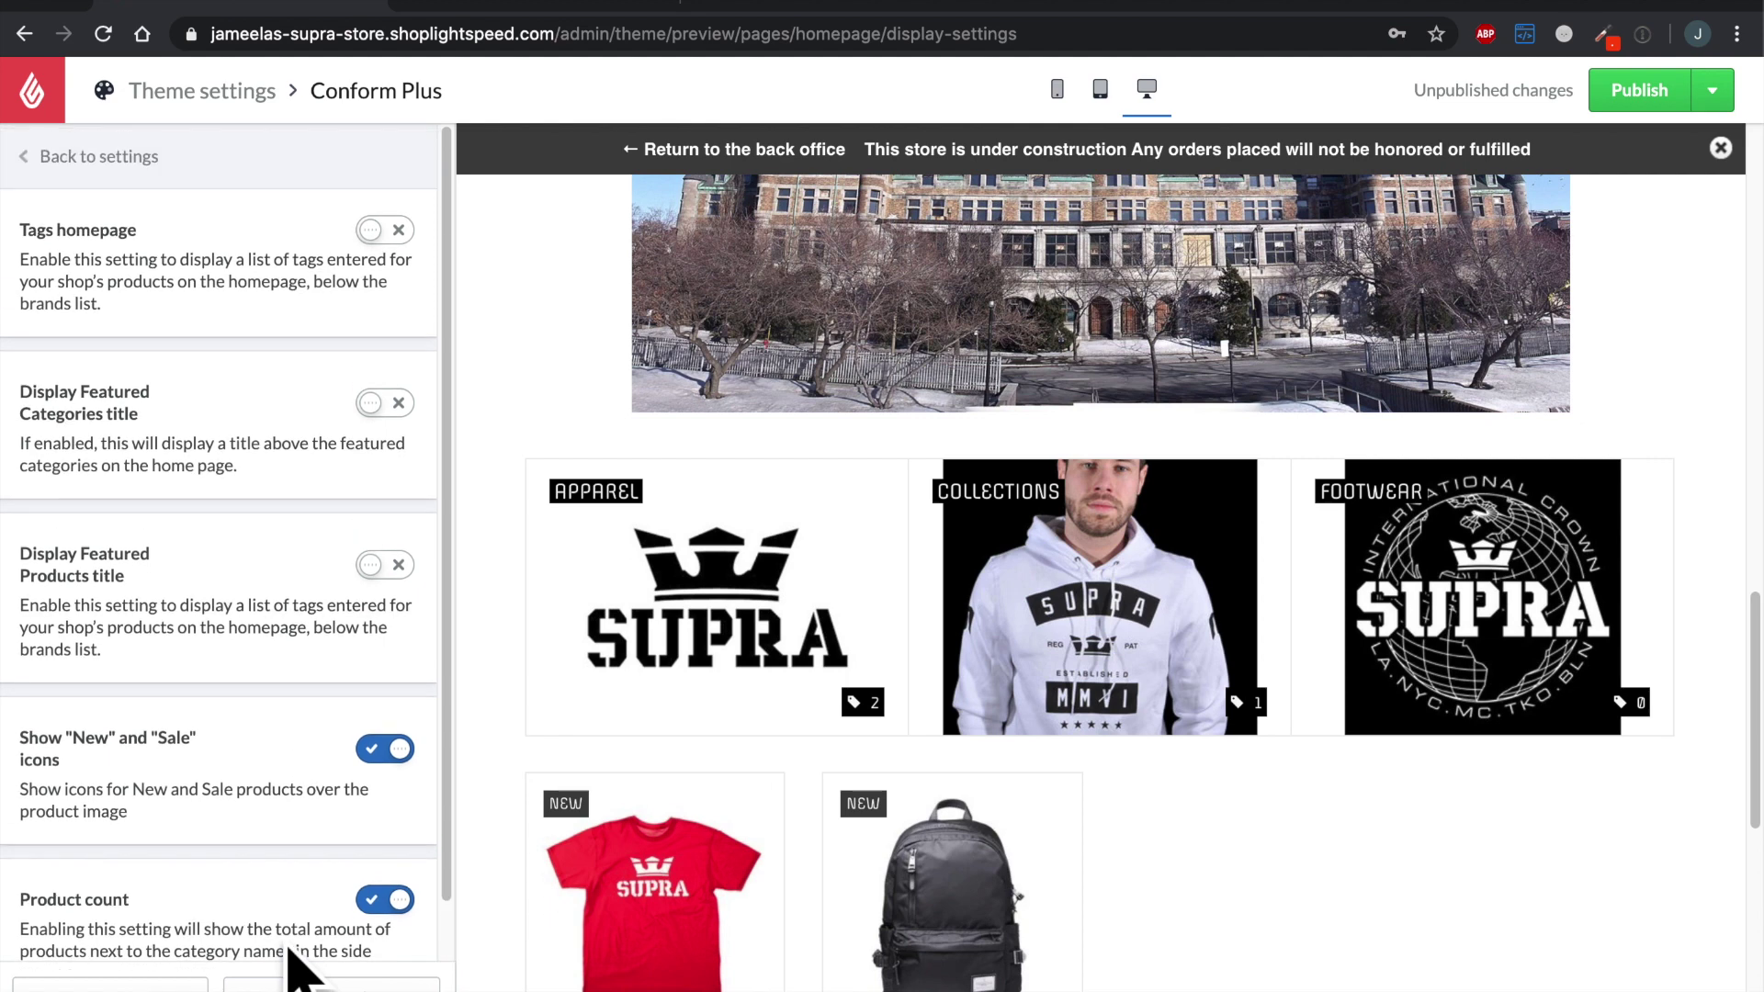
pyautogui.click(168, 187)
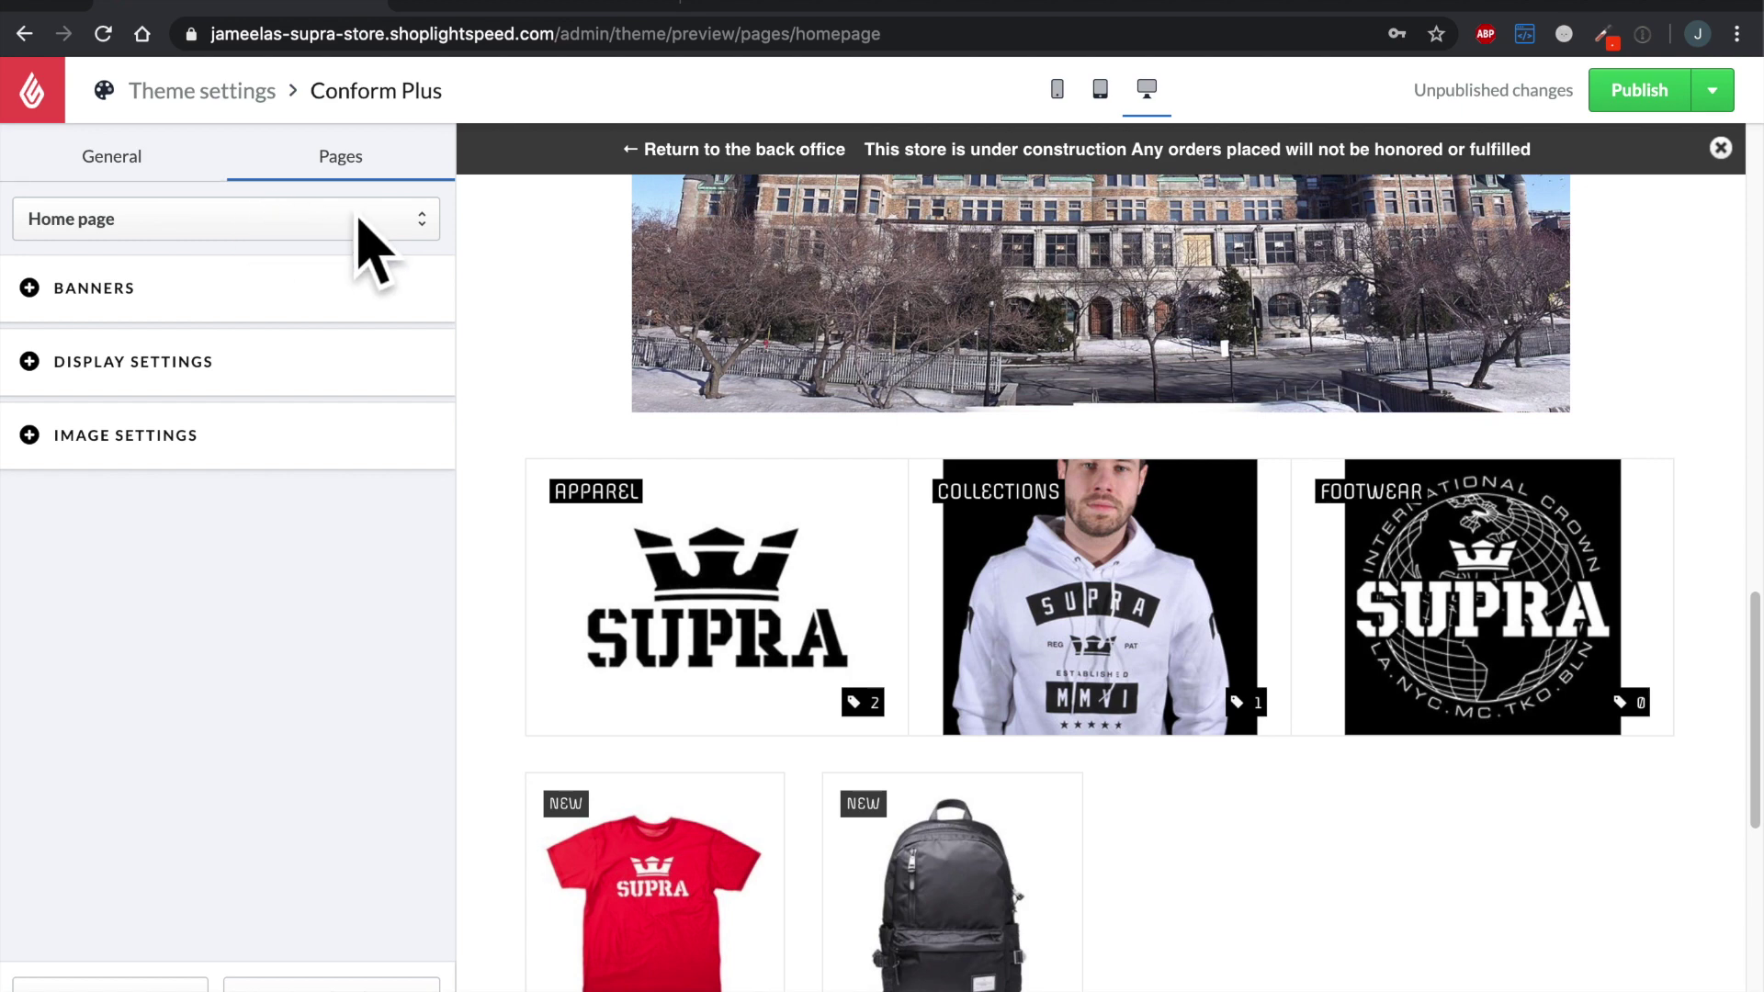
# Step: Set the Color Element of the Product listing page to #FF0000 and return to the page settings
pyautogui.click(404, 225)
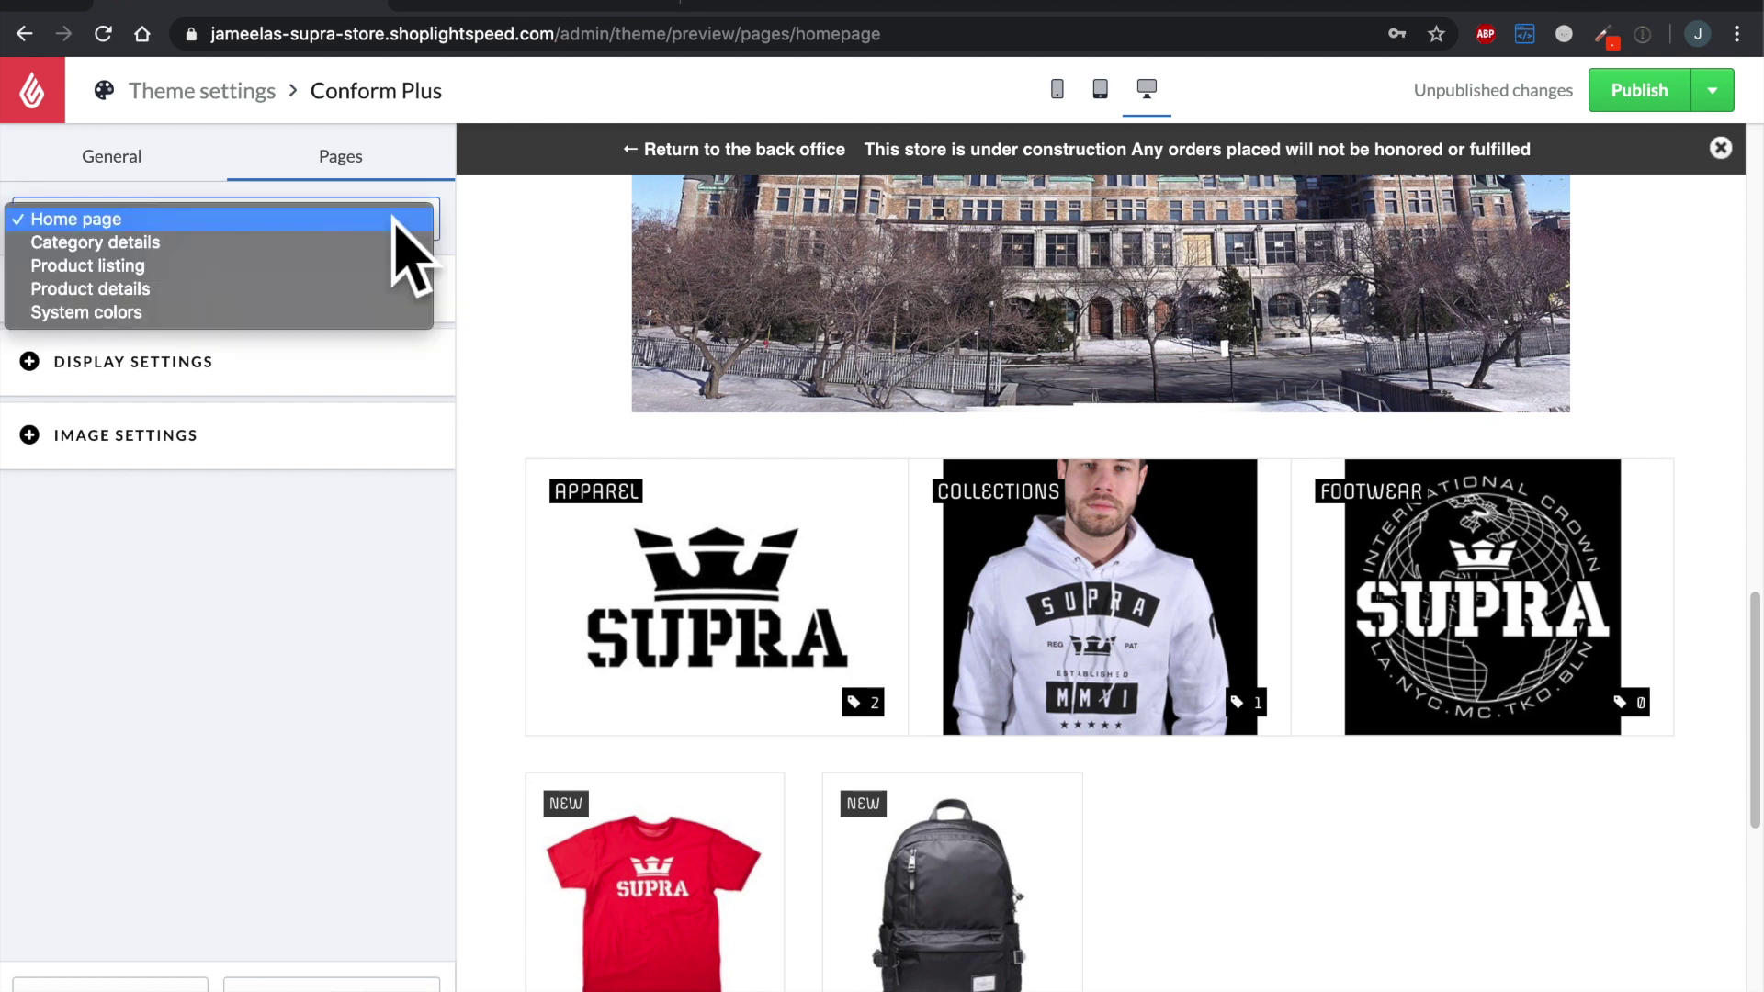
pyautogui.press('Escape')
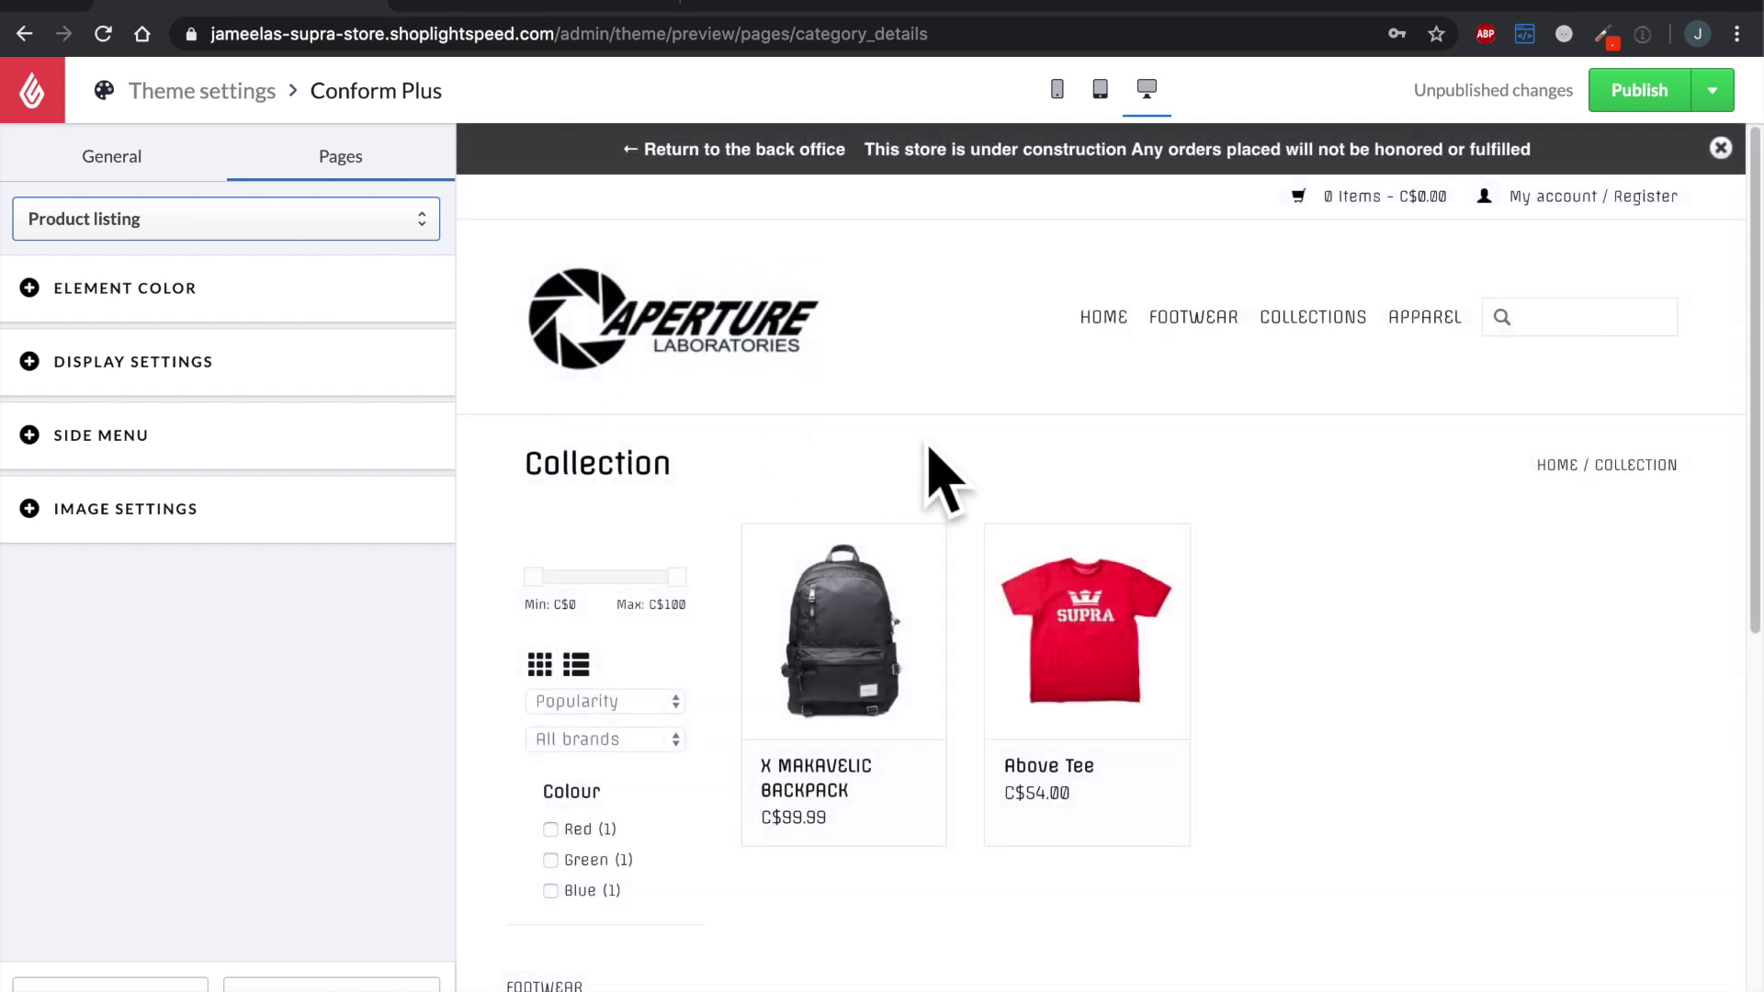
pyautogui.click(337, 306)
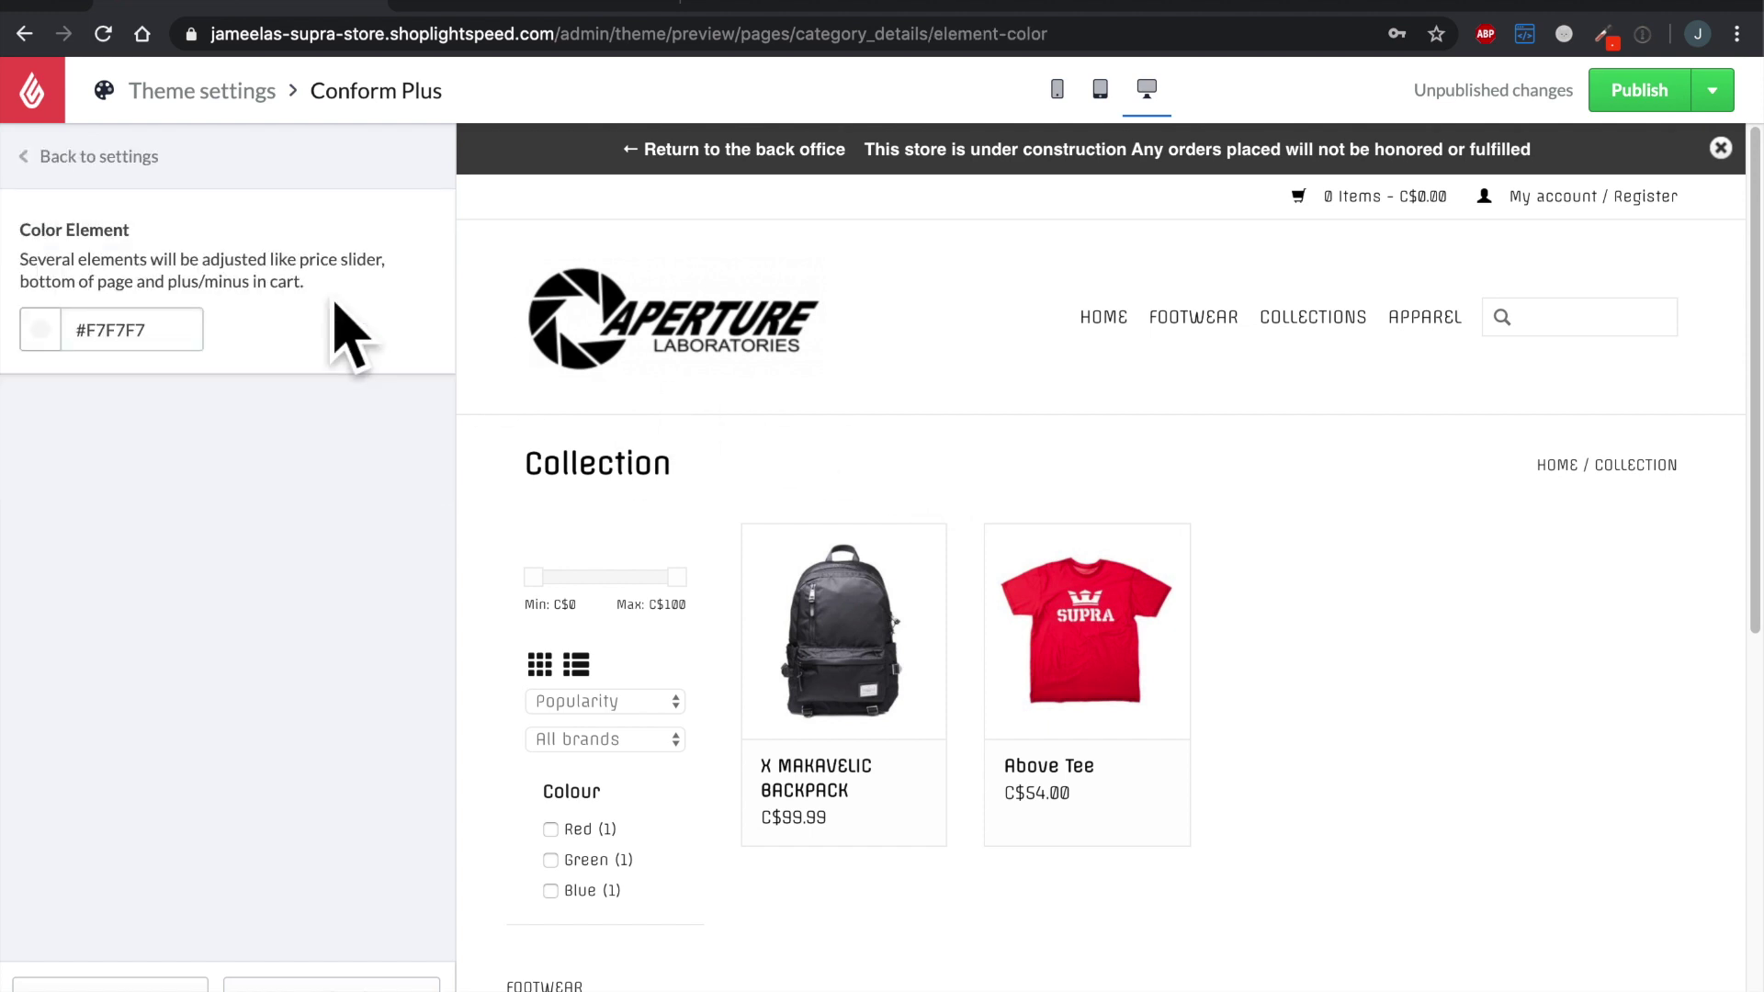
pyautogui.moveTo(336, 305); pyautogui.dragTo(34, 287)
pyautogui.click(372, 347)
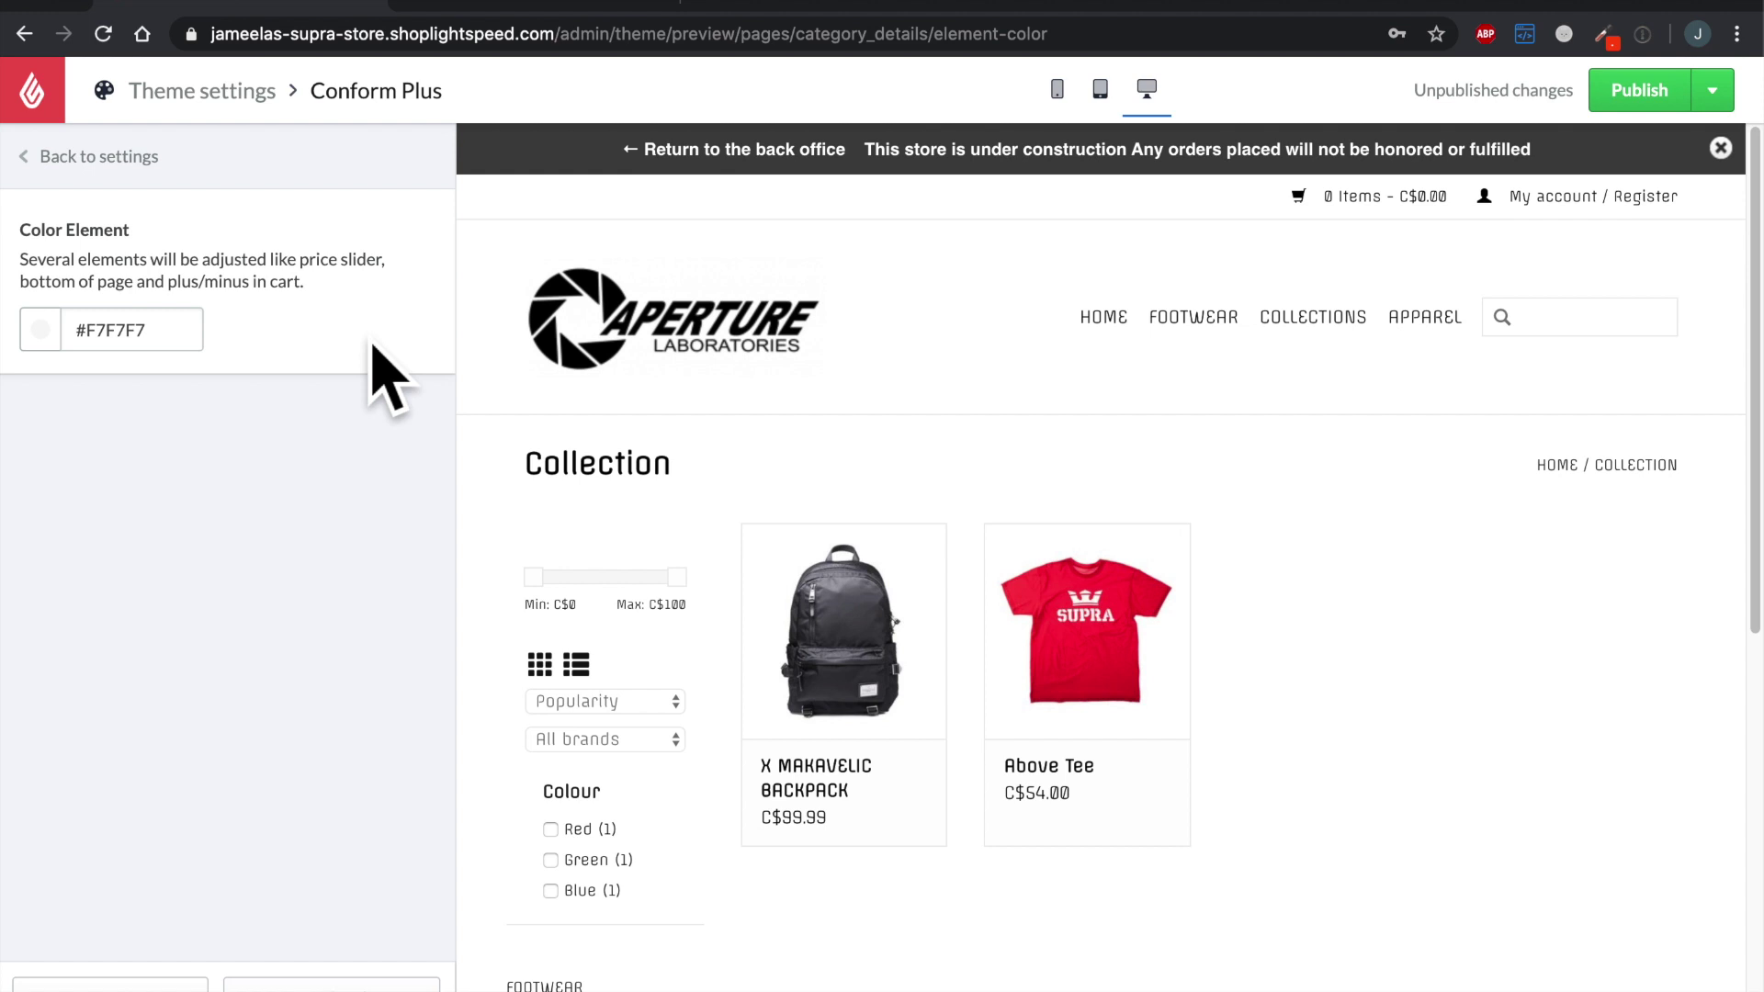
pyautogui.click(83, 342)
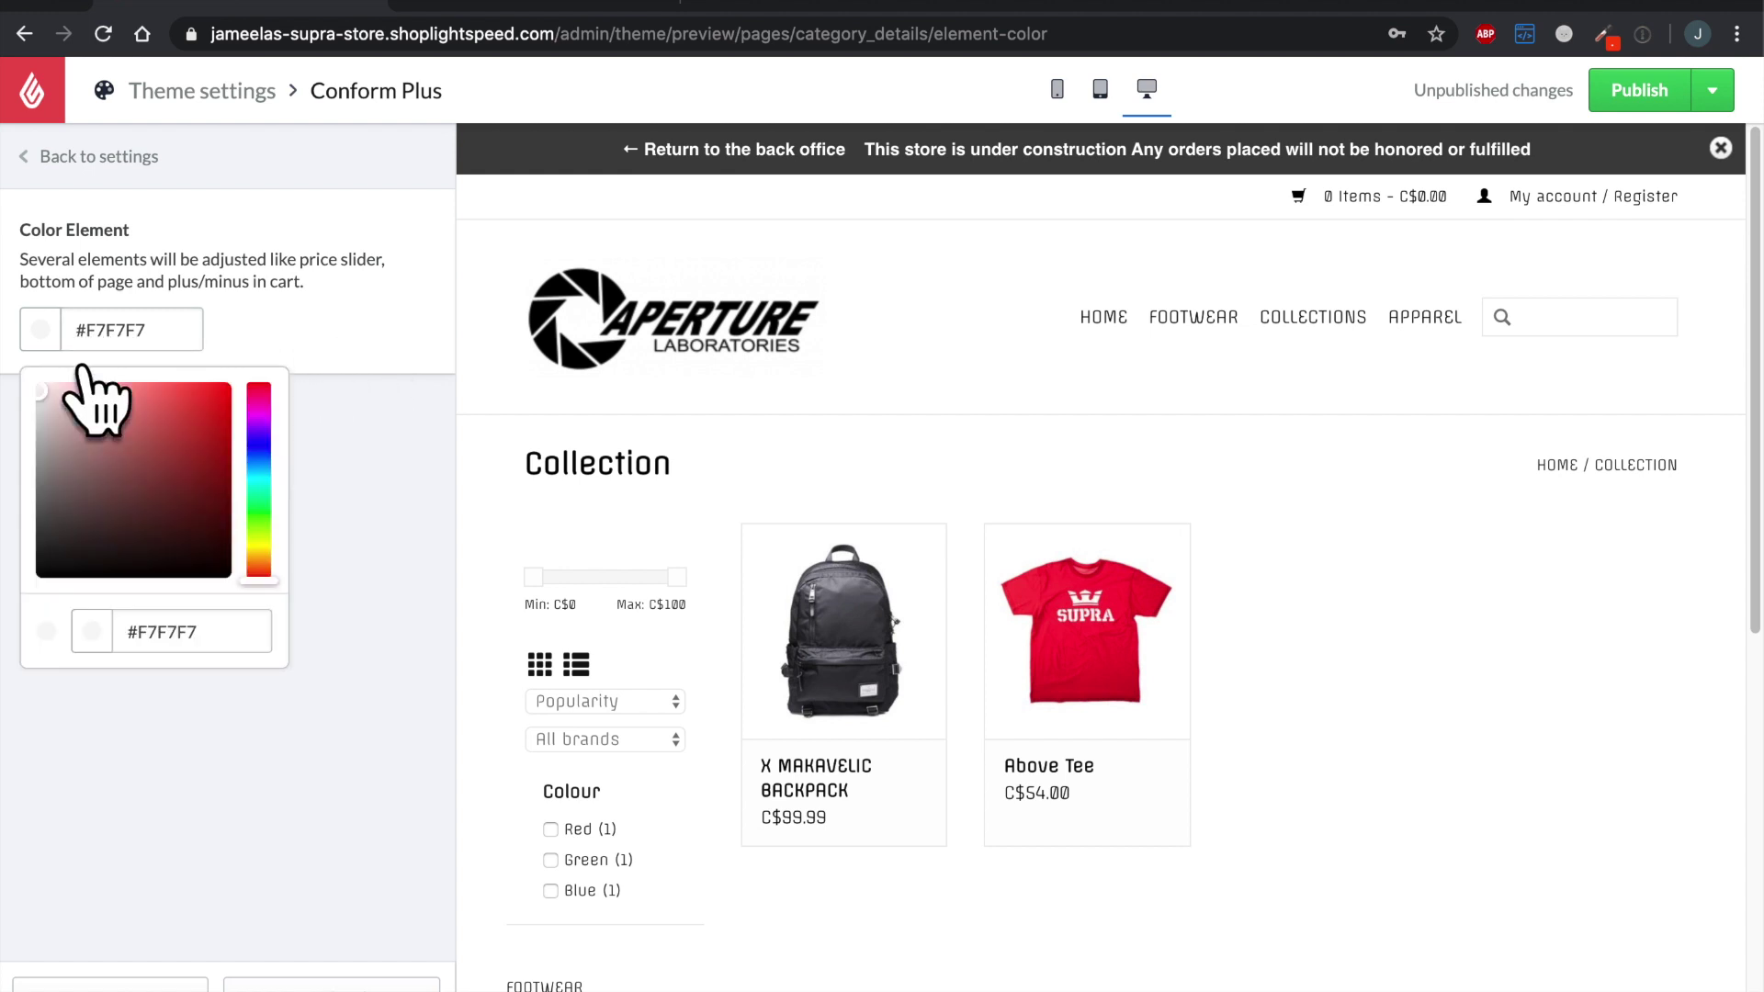
pyautogui.moveTo(190, 415); pyautogui.dragTo(278, 361)
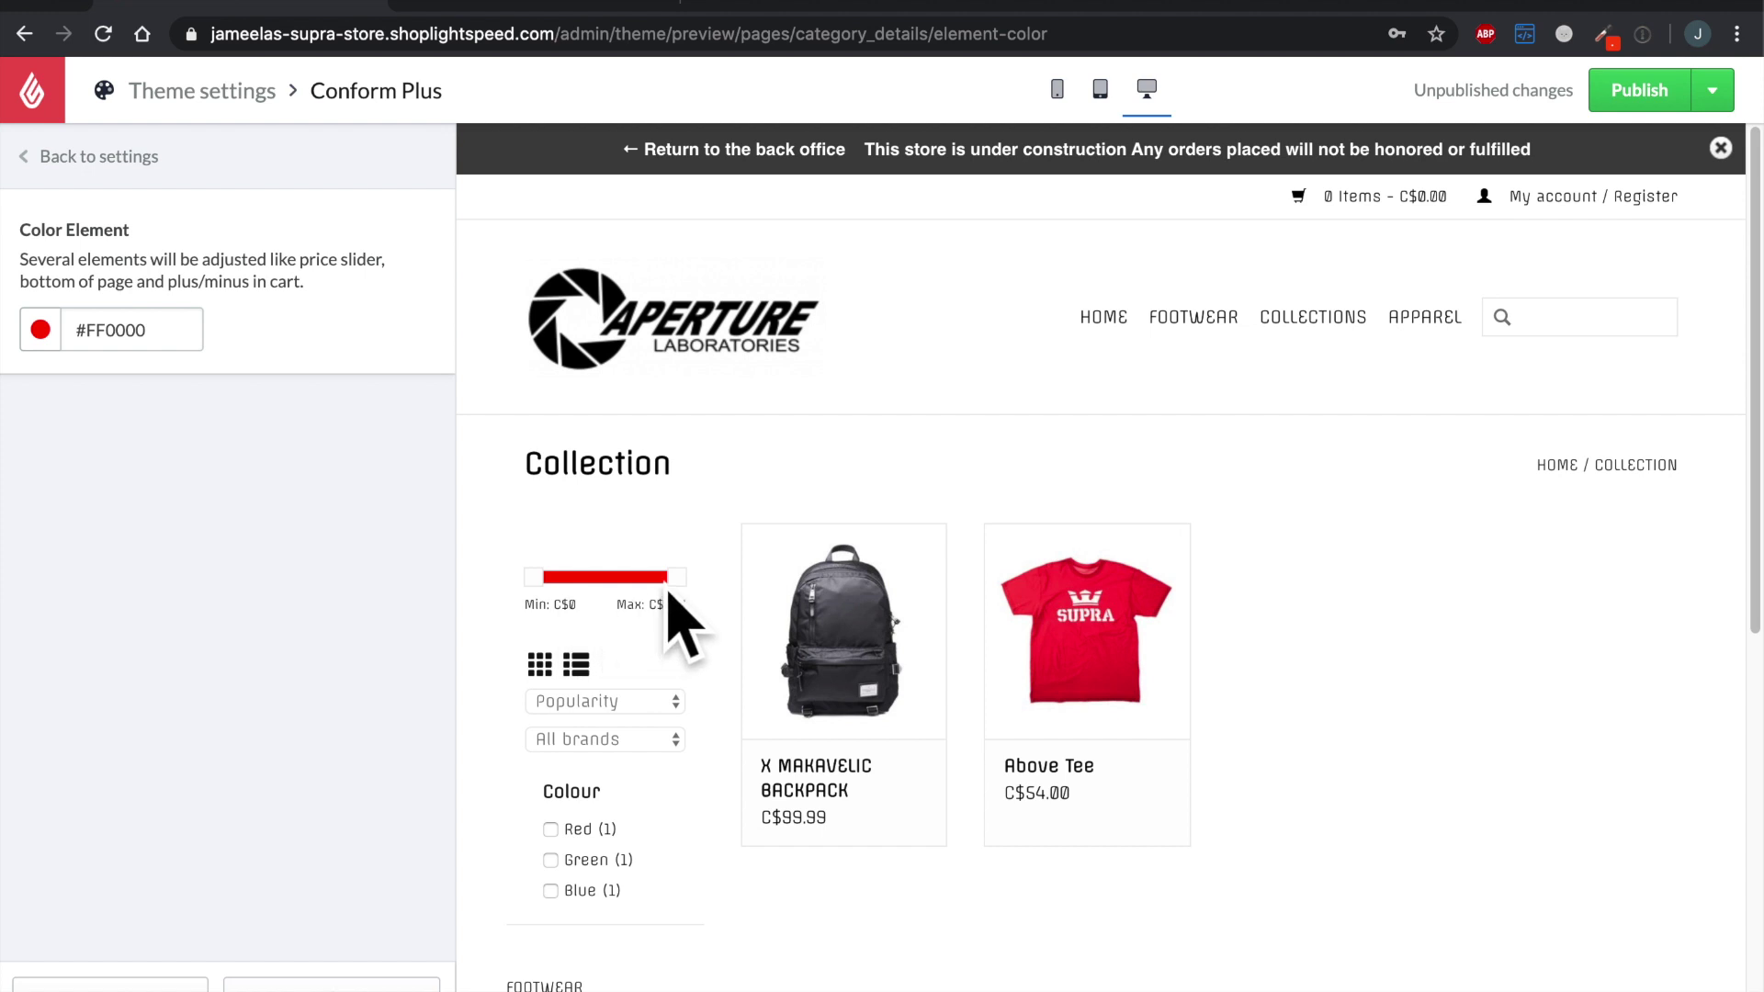
pyautogui.click(168, 184)
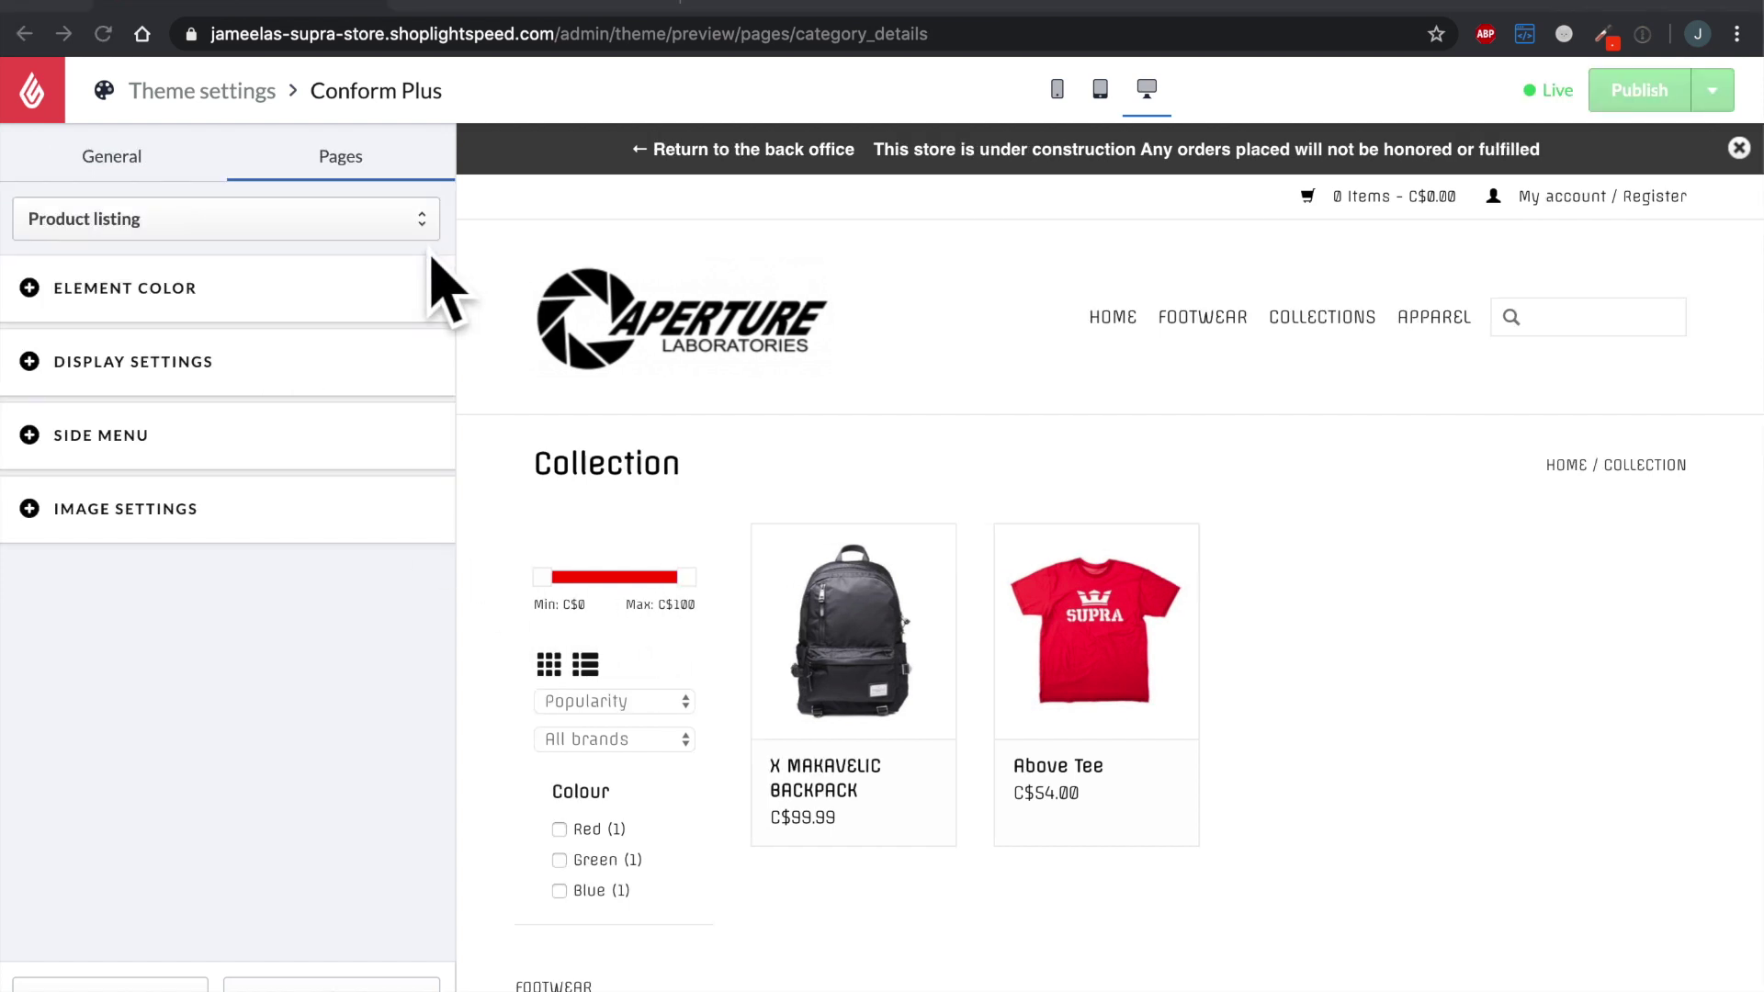
# Step: Review the Product listing page's display, side menu and image settings, checking the category side menu in the preview
pyautogui.click(266, 378)
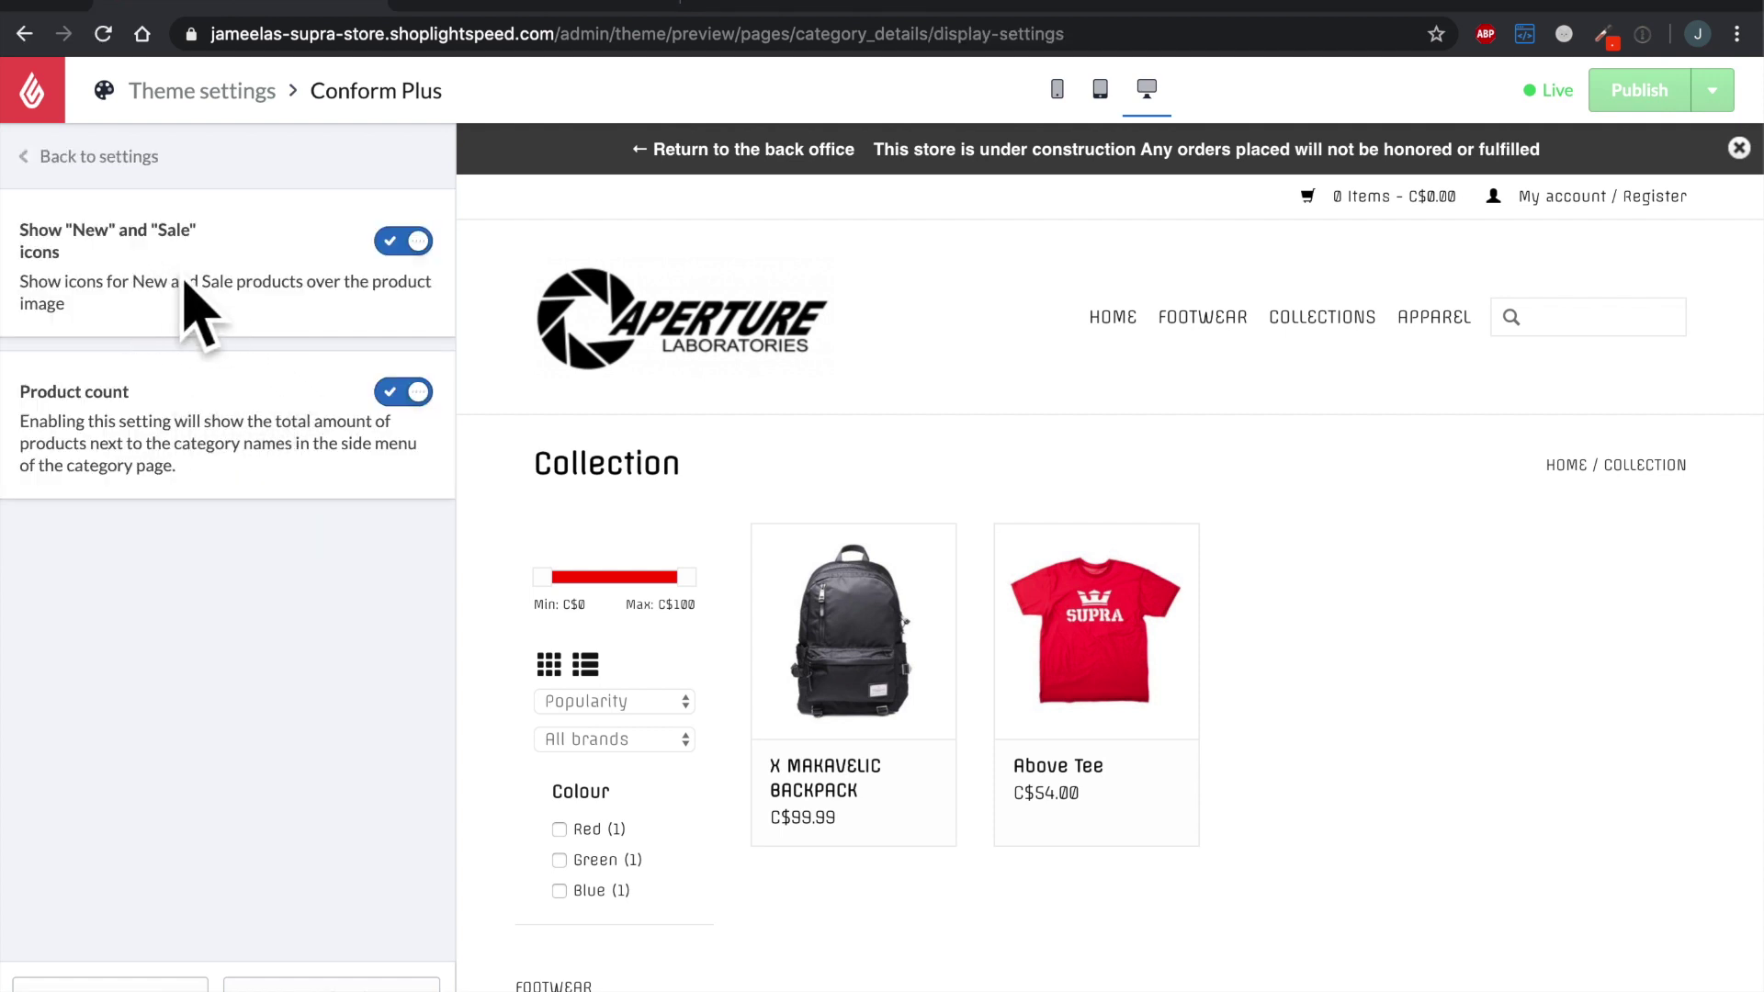
pyautogui.moveTo(22, 422); pyautogui.dragTo(209, 498)
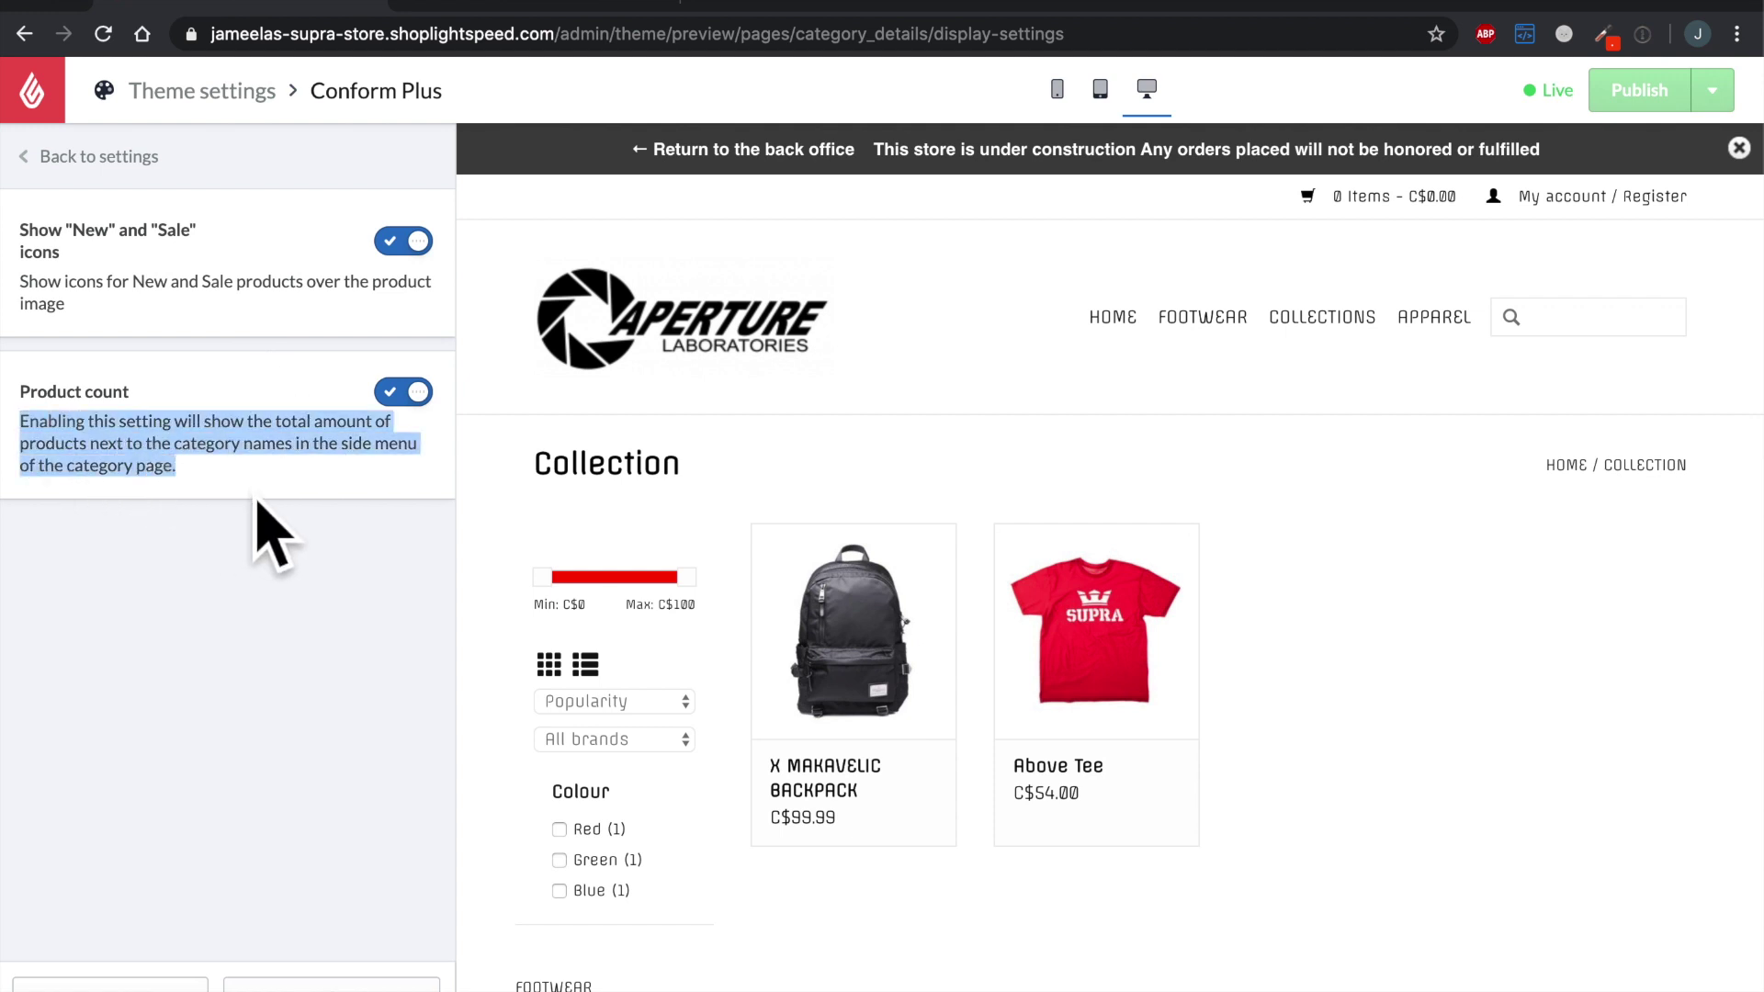
pyautogui.click(146, 180)
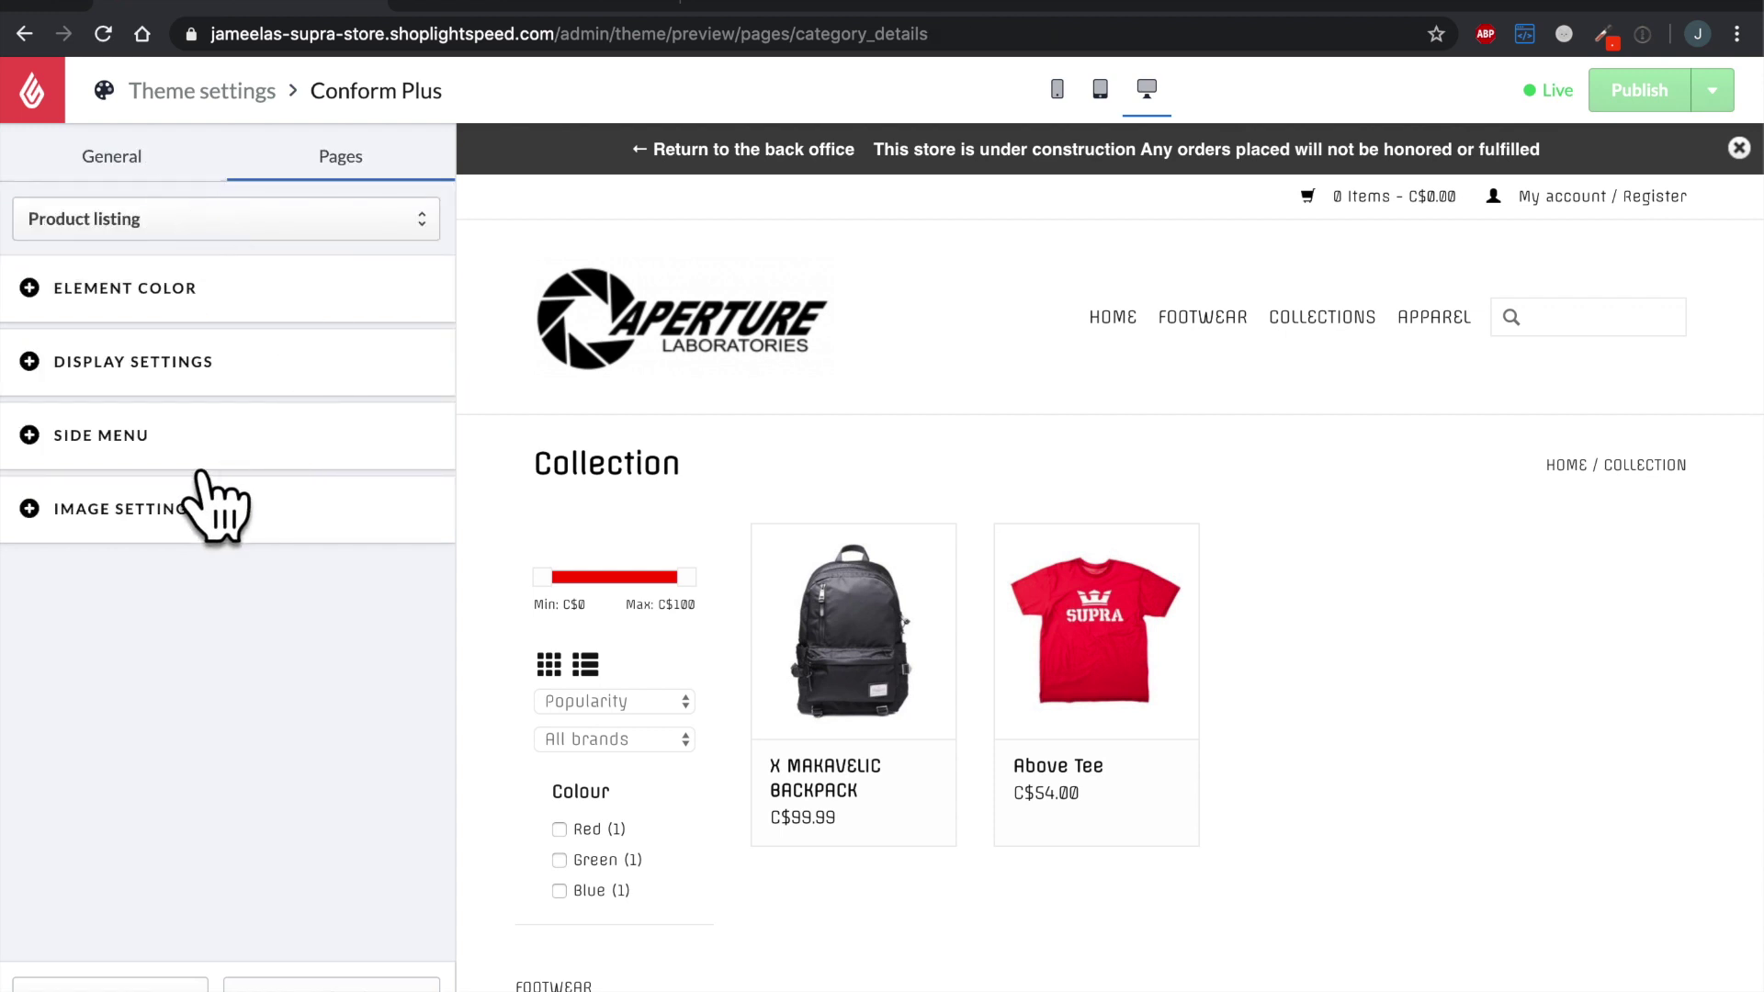
pyautogui.click(174, 454)
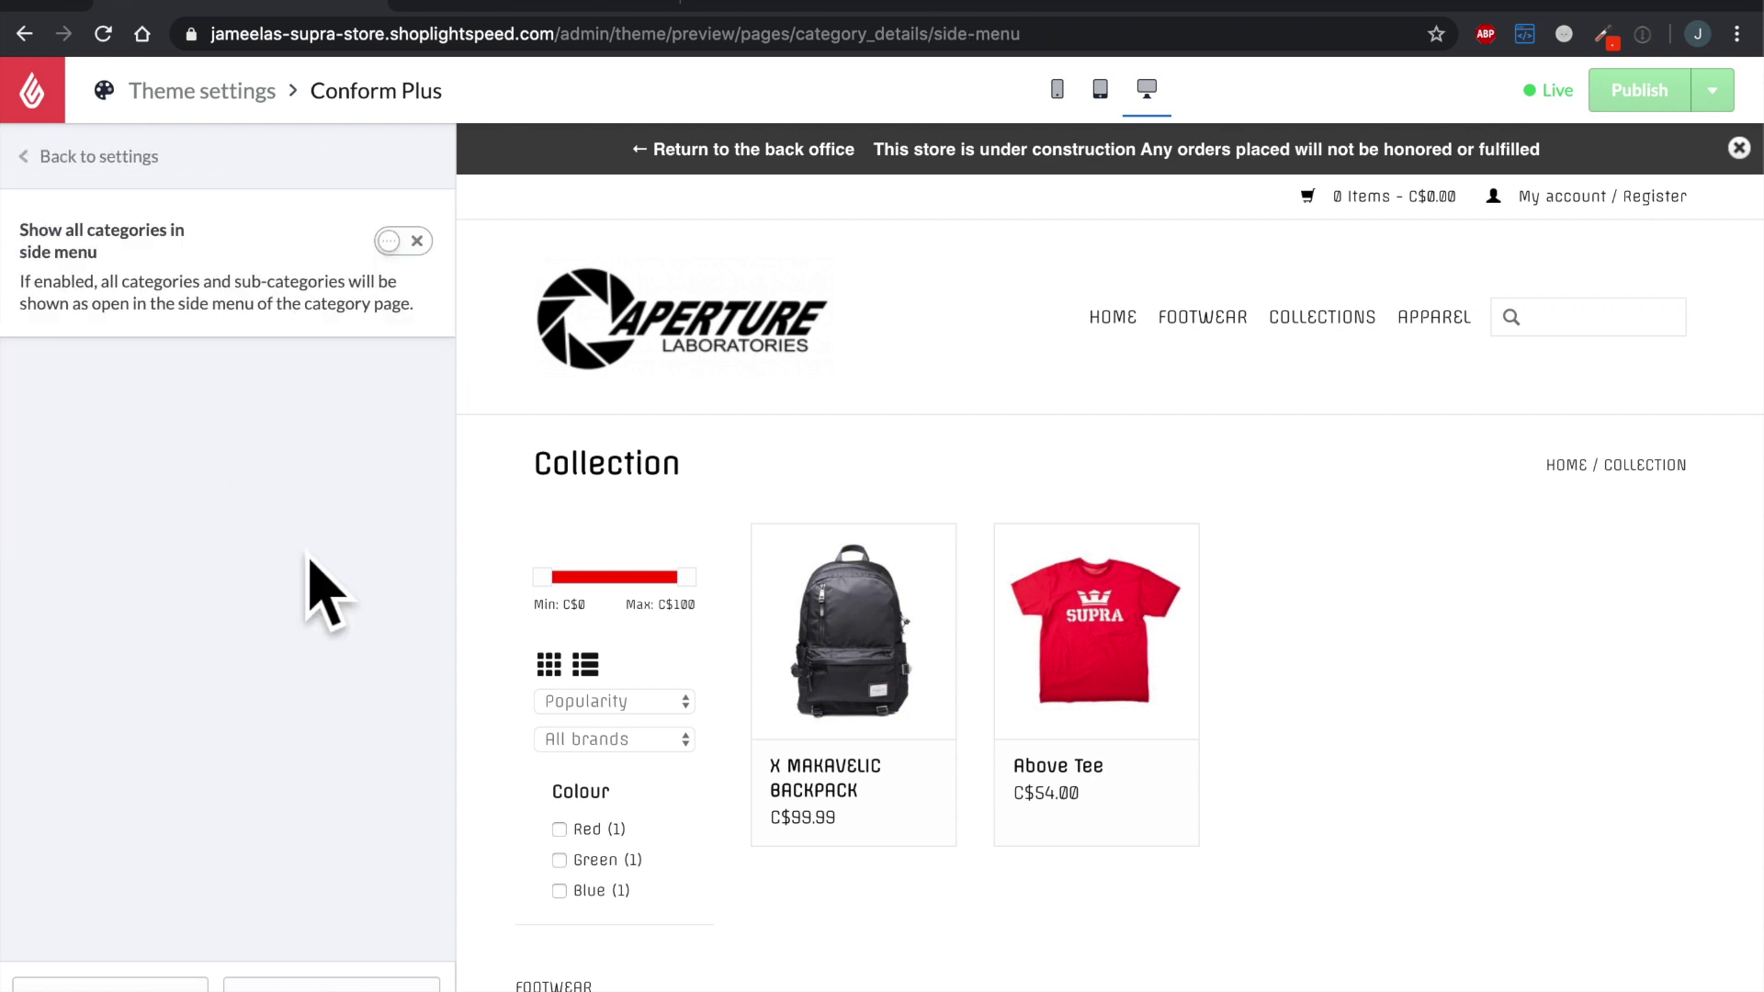
pyautogui.scroll(-3, 615, 724)
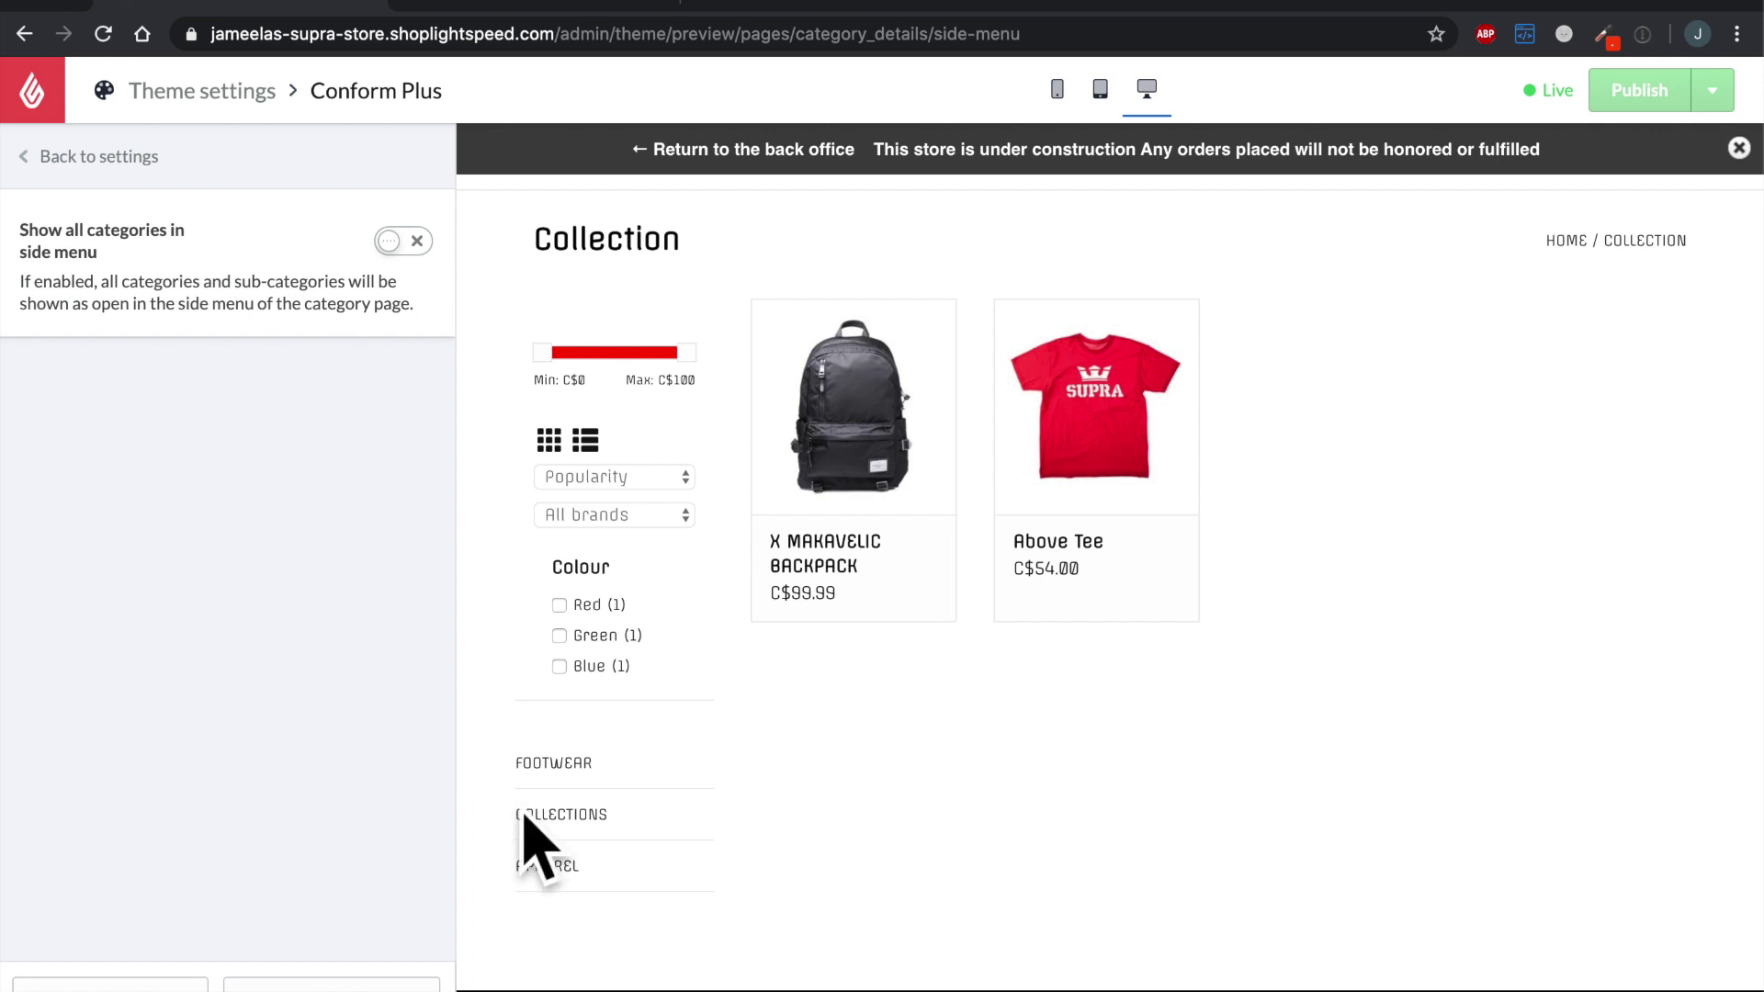
pyautogui.click(100, 157)
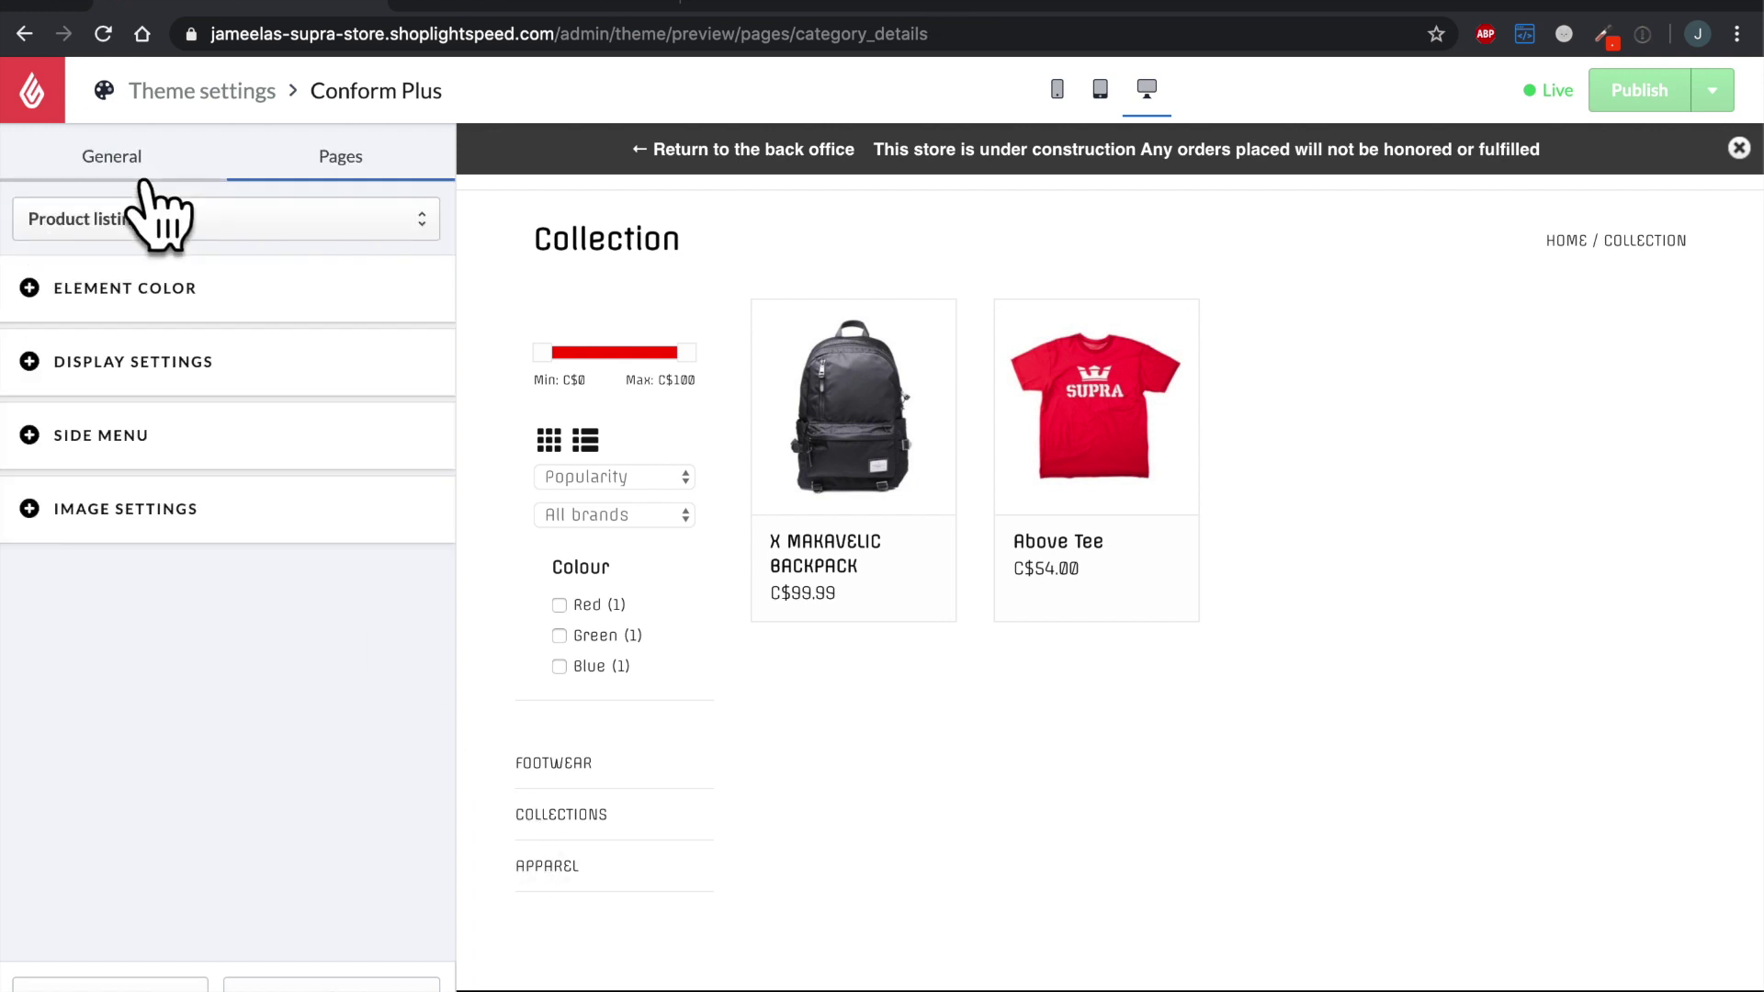
pyautogui.click(220, 562)
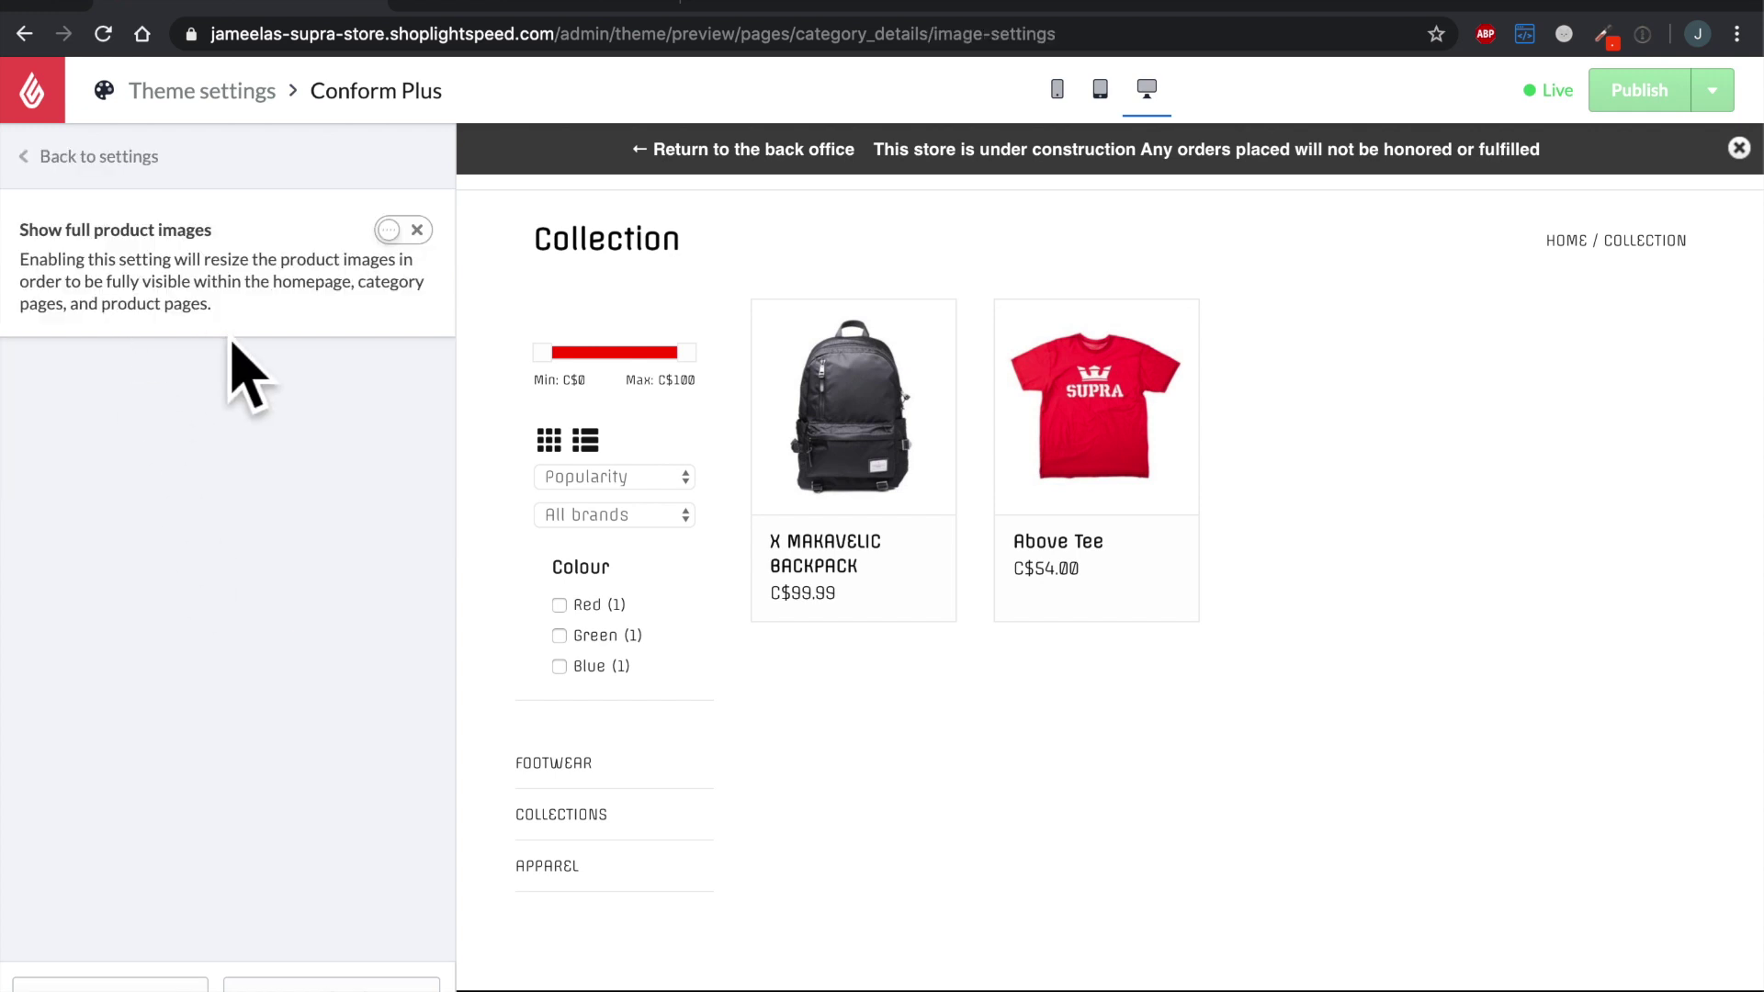
pyautogui.click(157, 179)
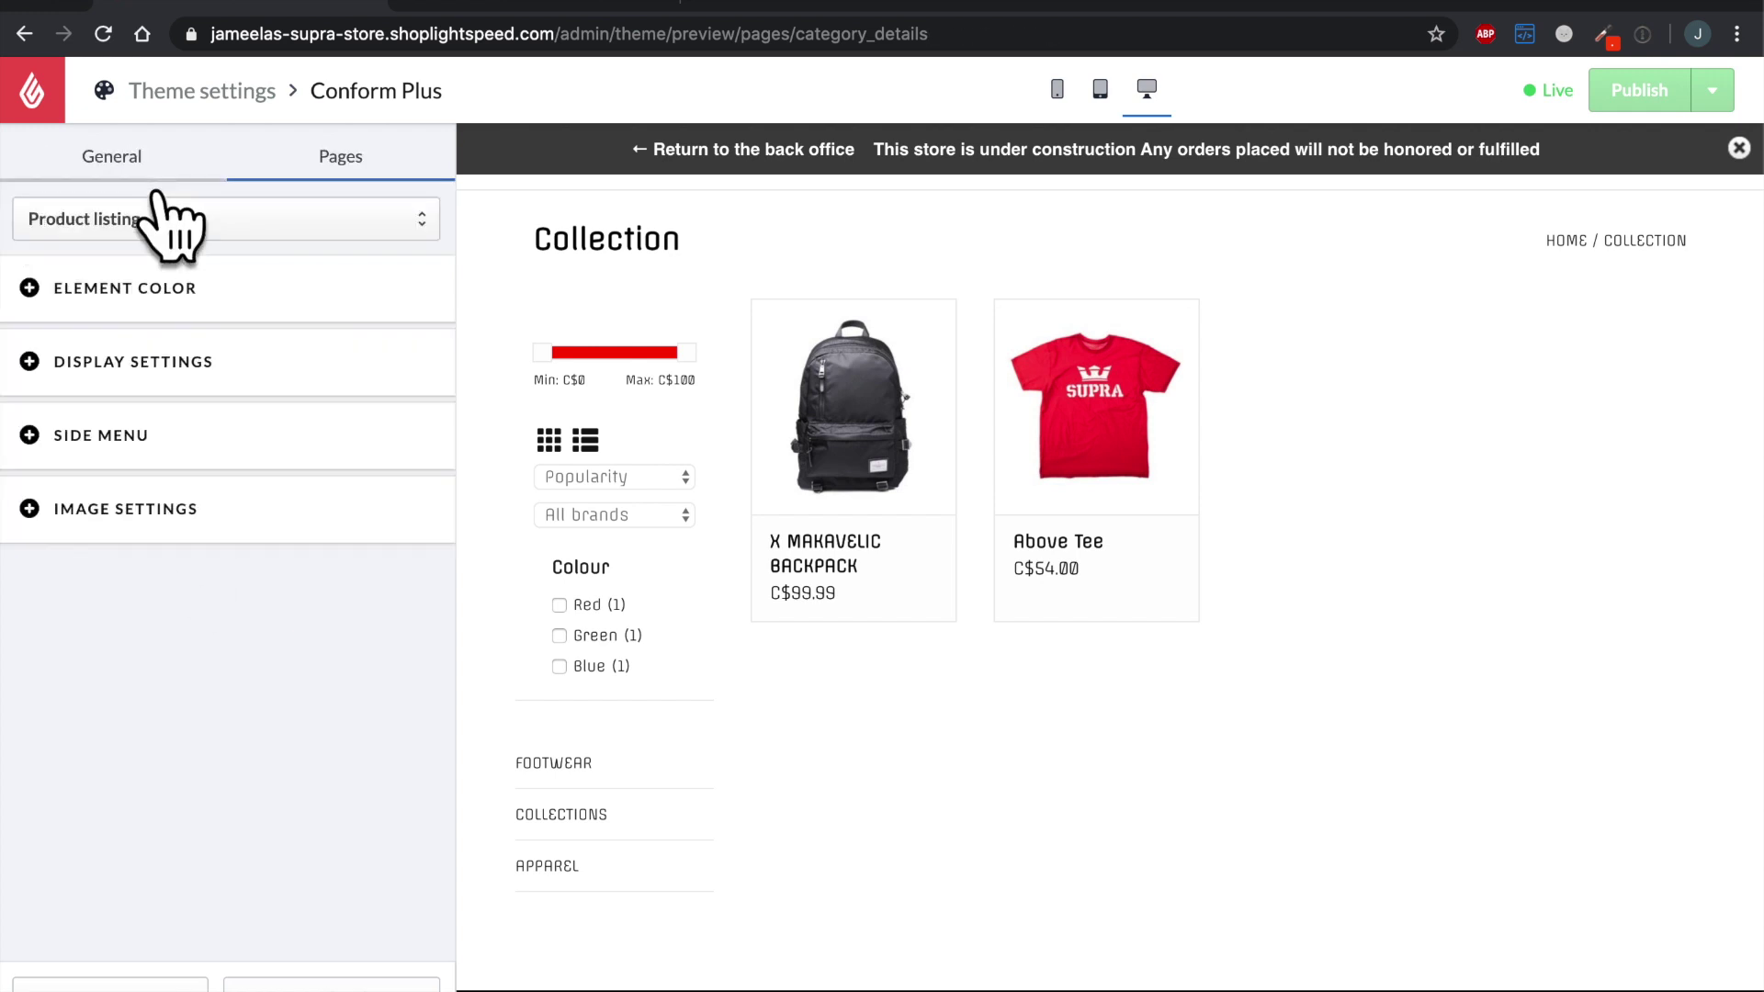
# Step: Set the button text color of the Product details page to #FFFFFF and return to the page settings
pyautogui.click(397, 232)
pyautogui.click(381, 243)
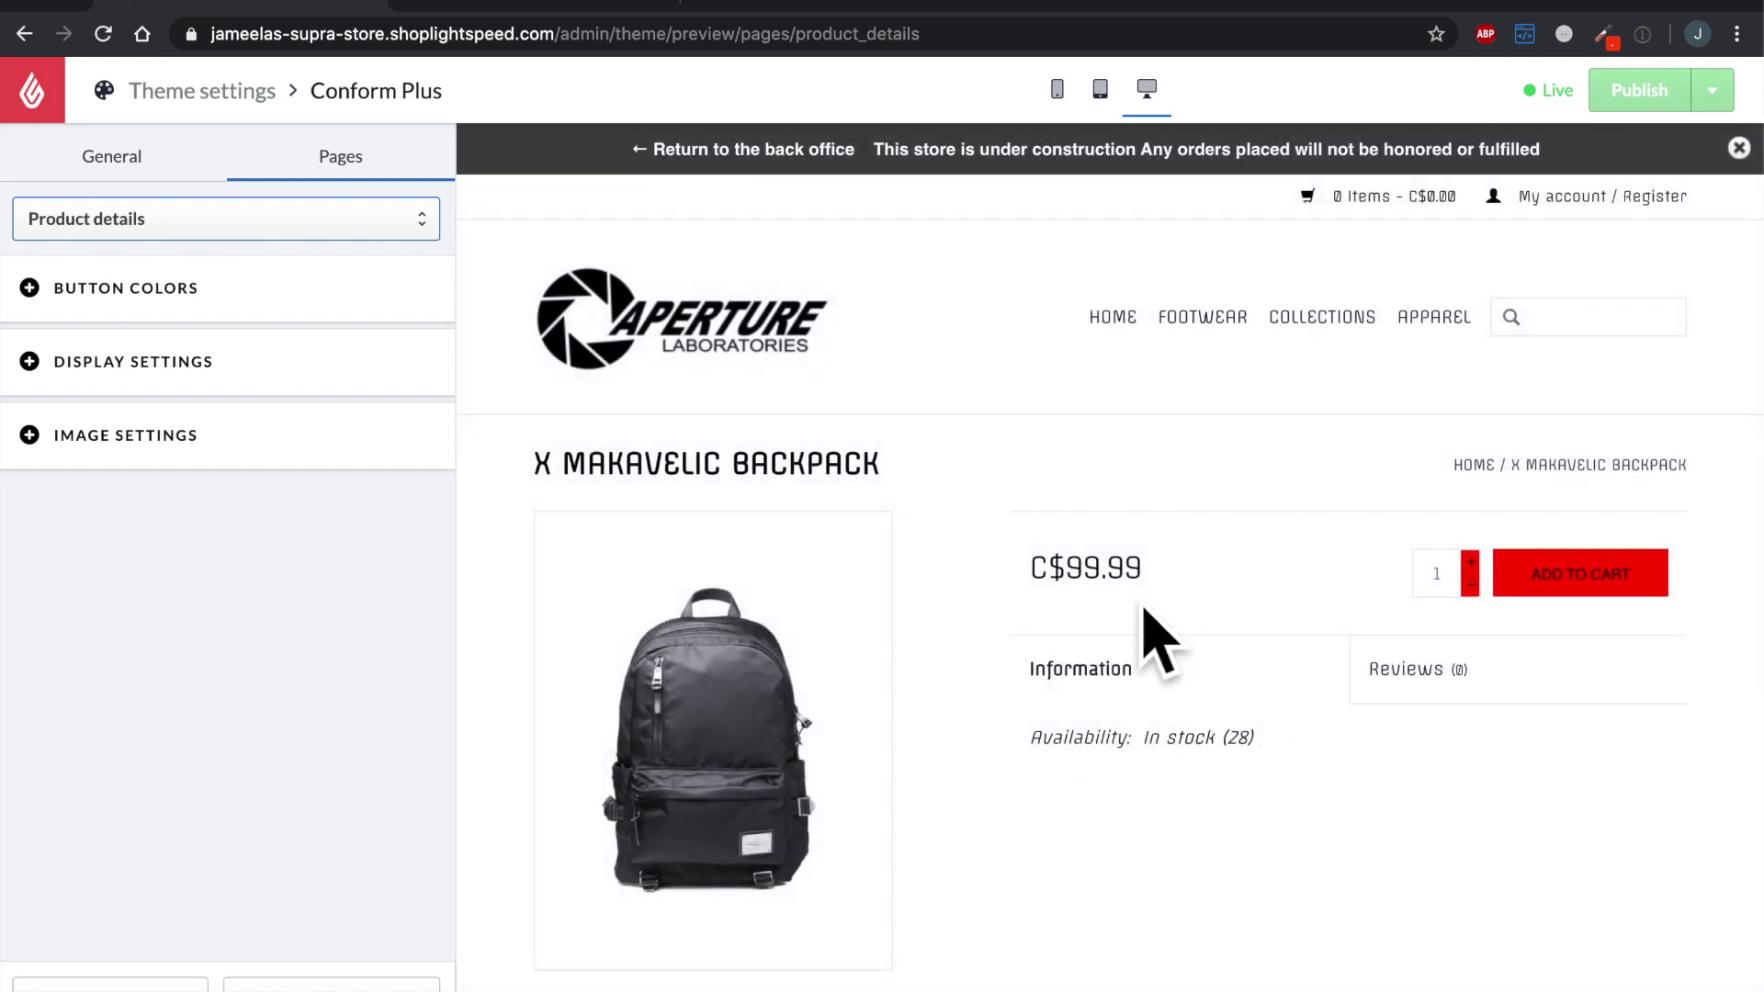
pyautogui.click(403, 317)
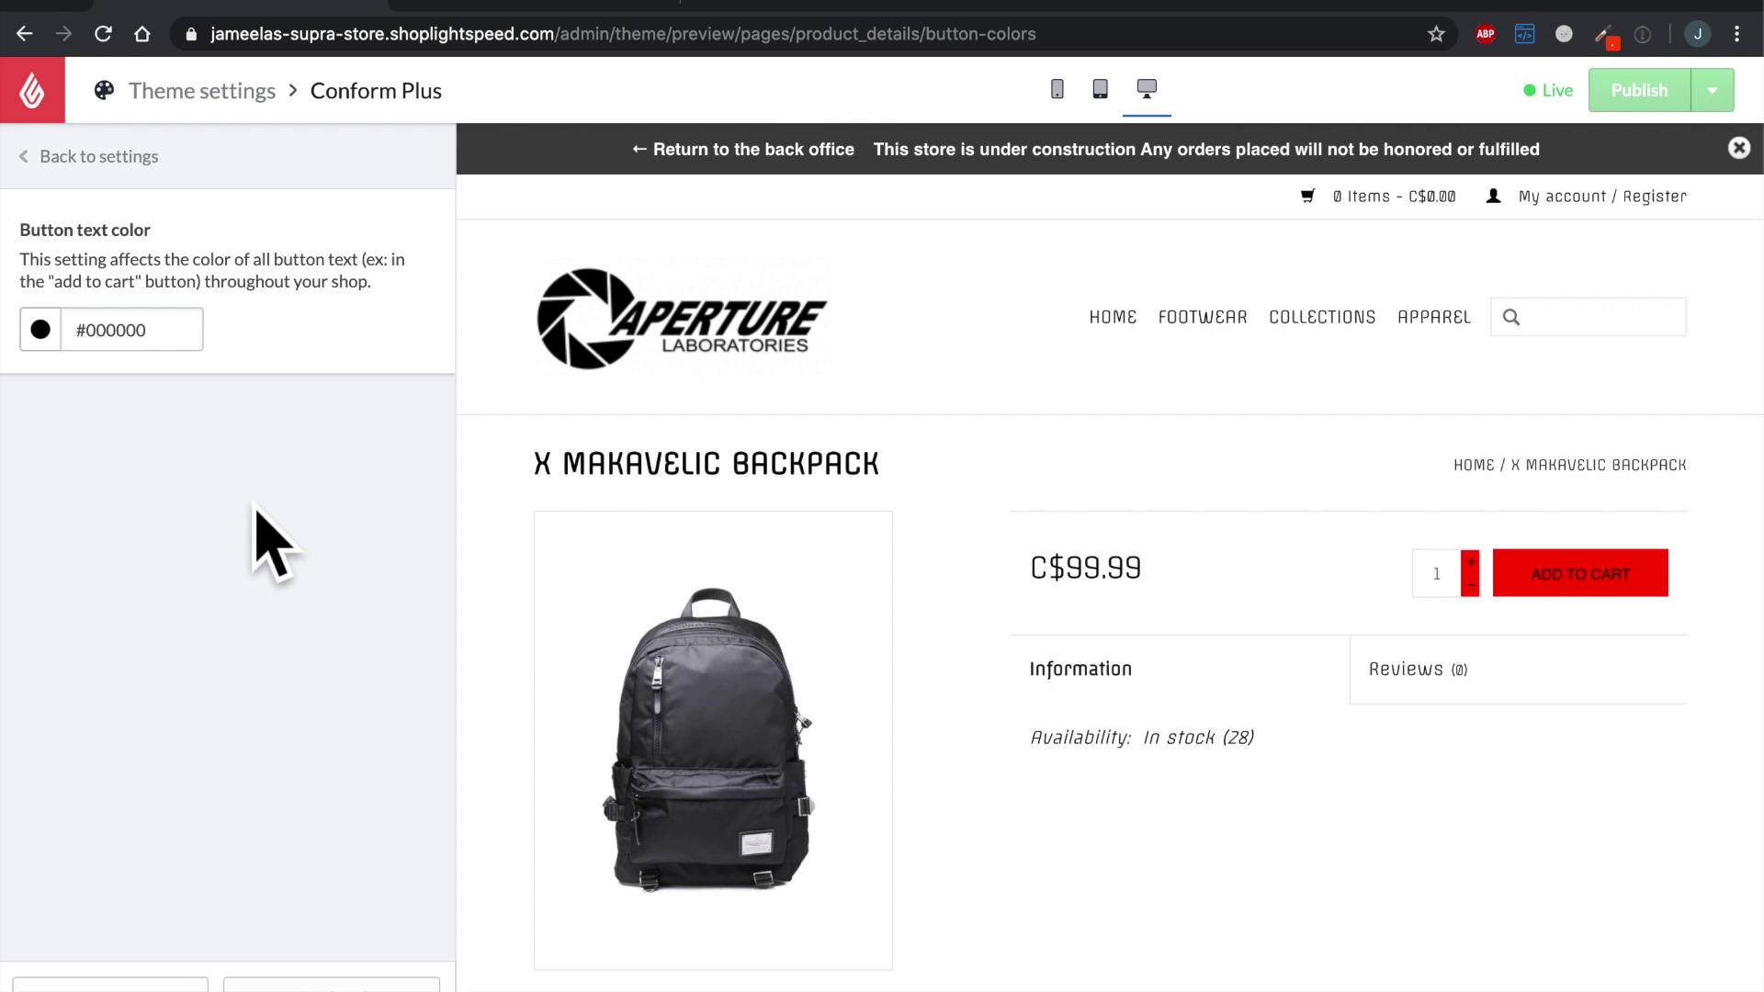
pyautogui.click(83, 342)
pyautogui.moveTo(129, 511); pyautogui.dragTo(20, 364)
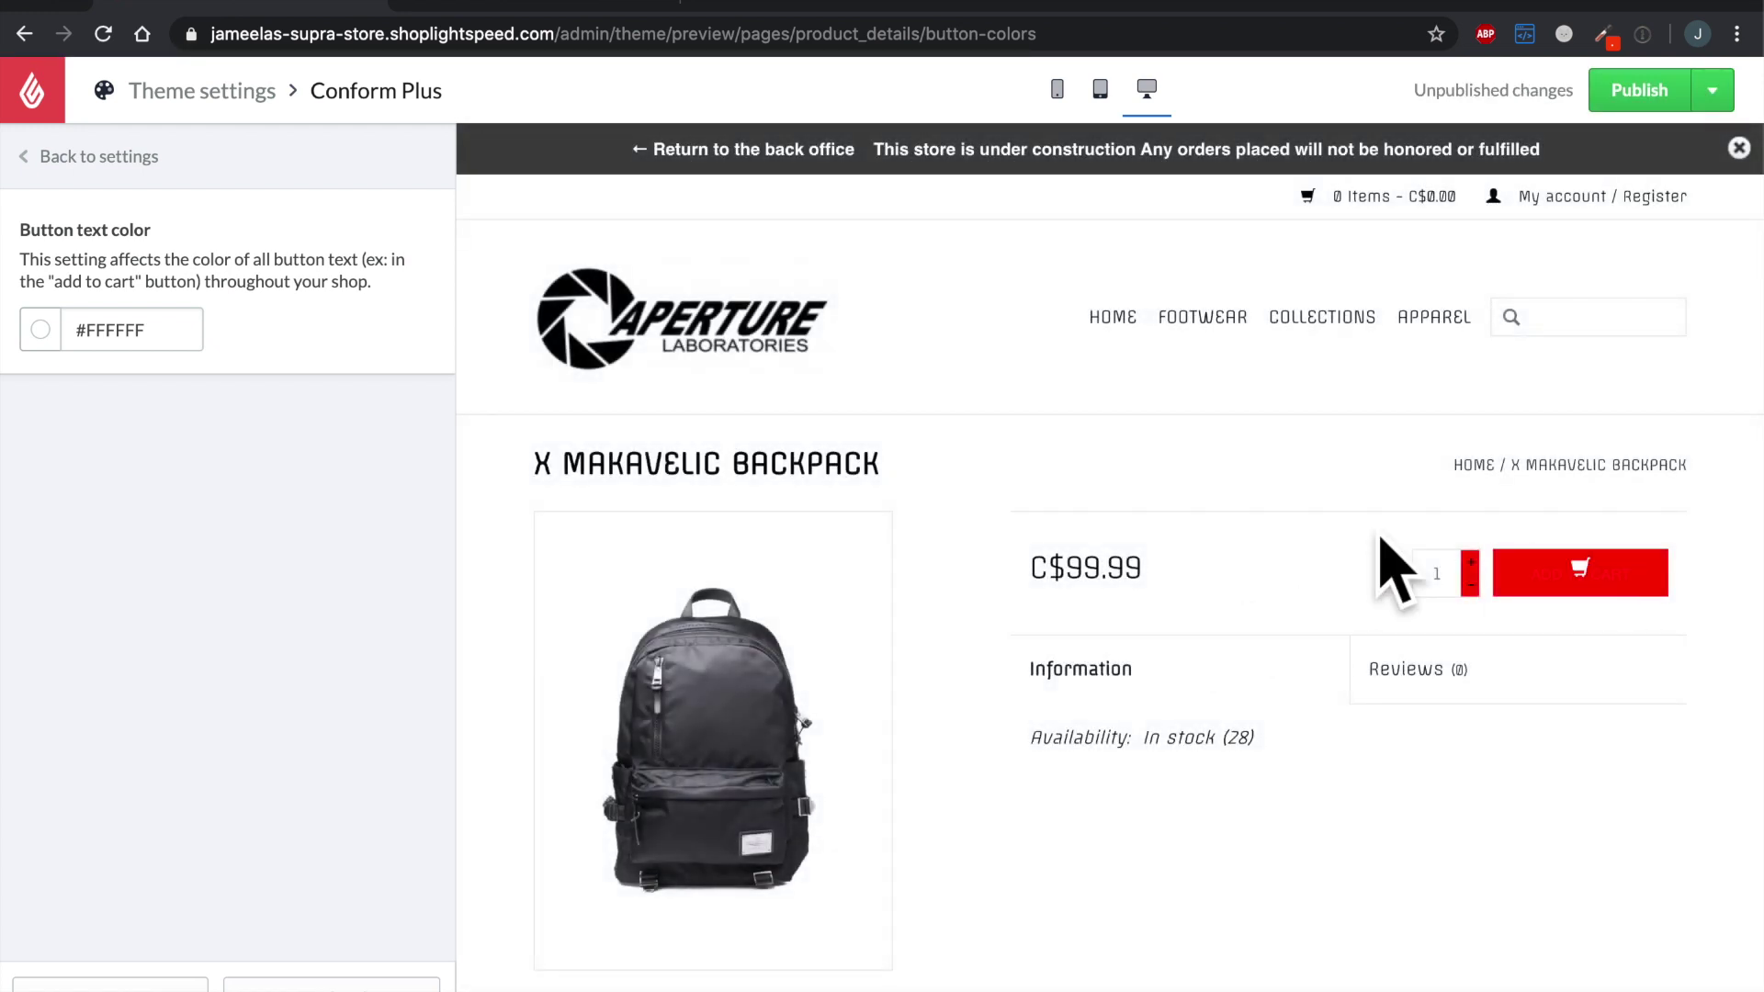
pyautogui.click(174, 179)
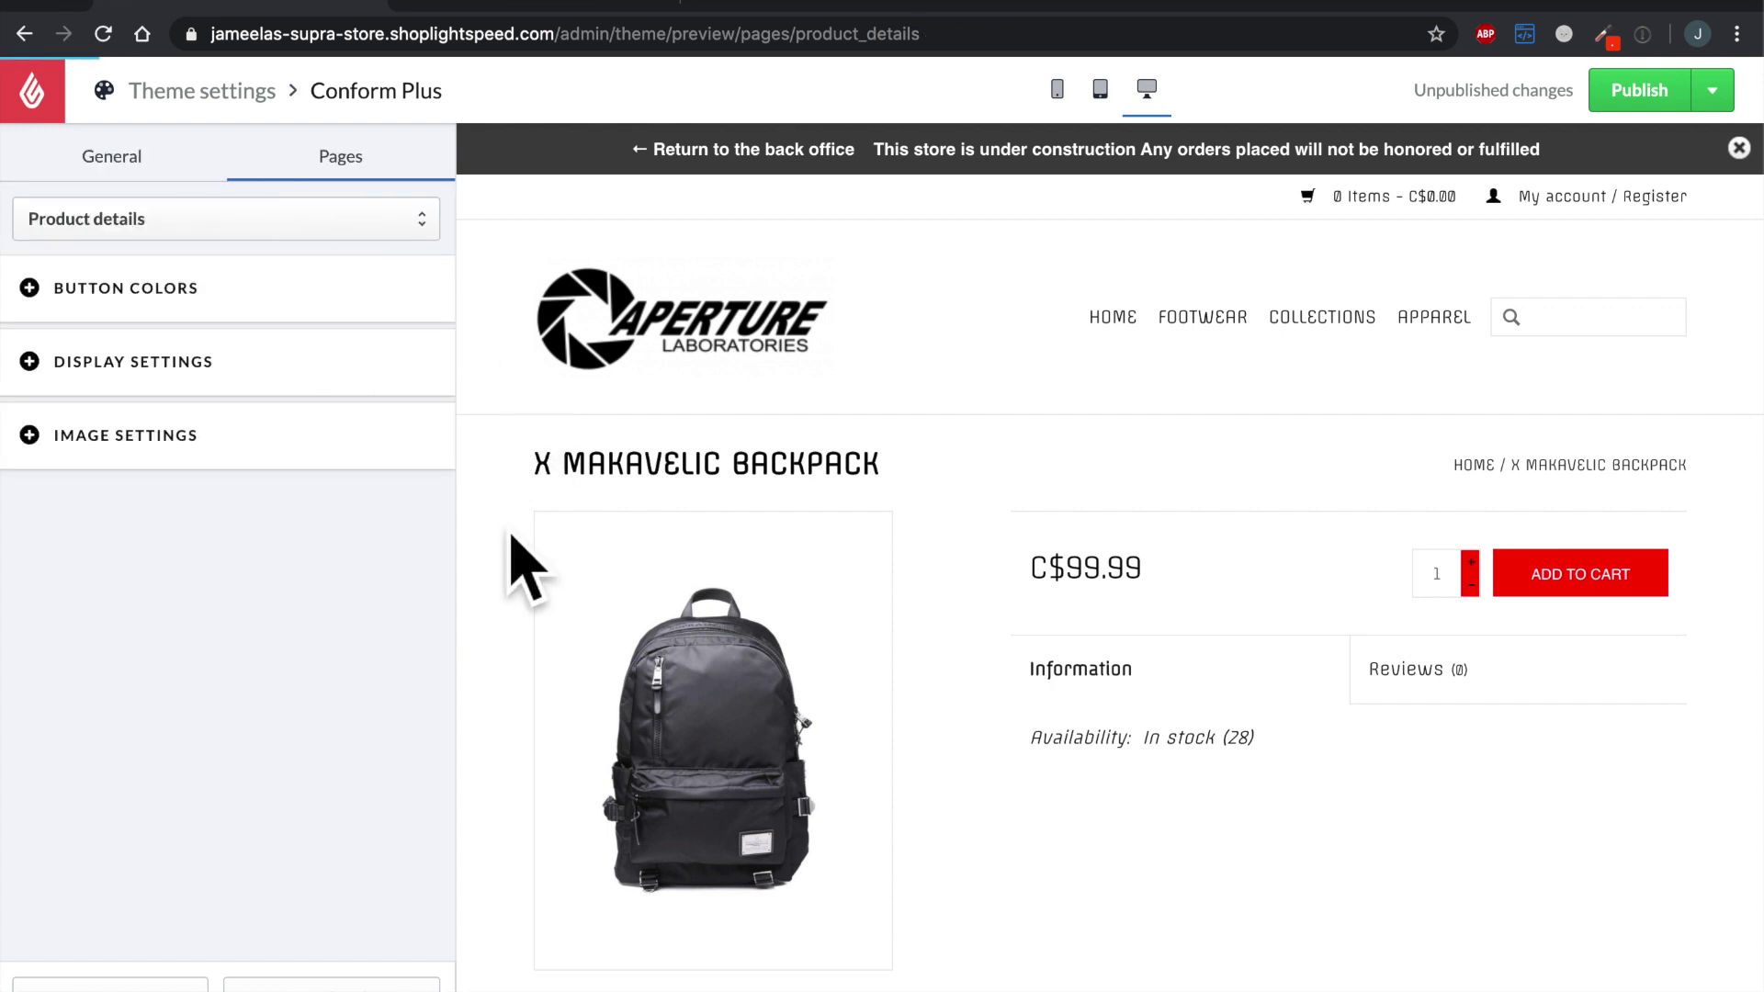